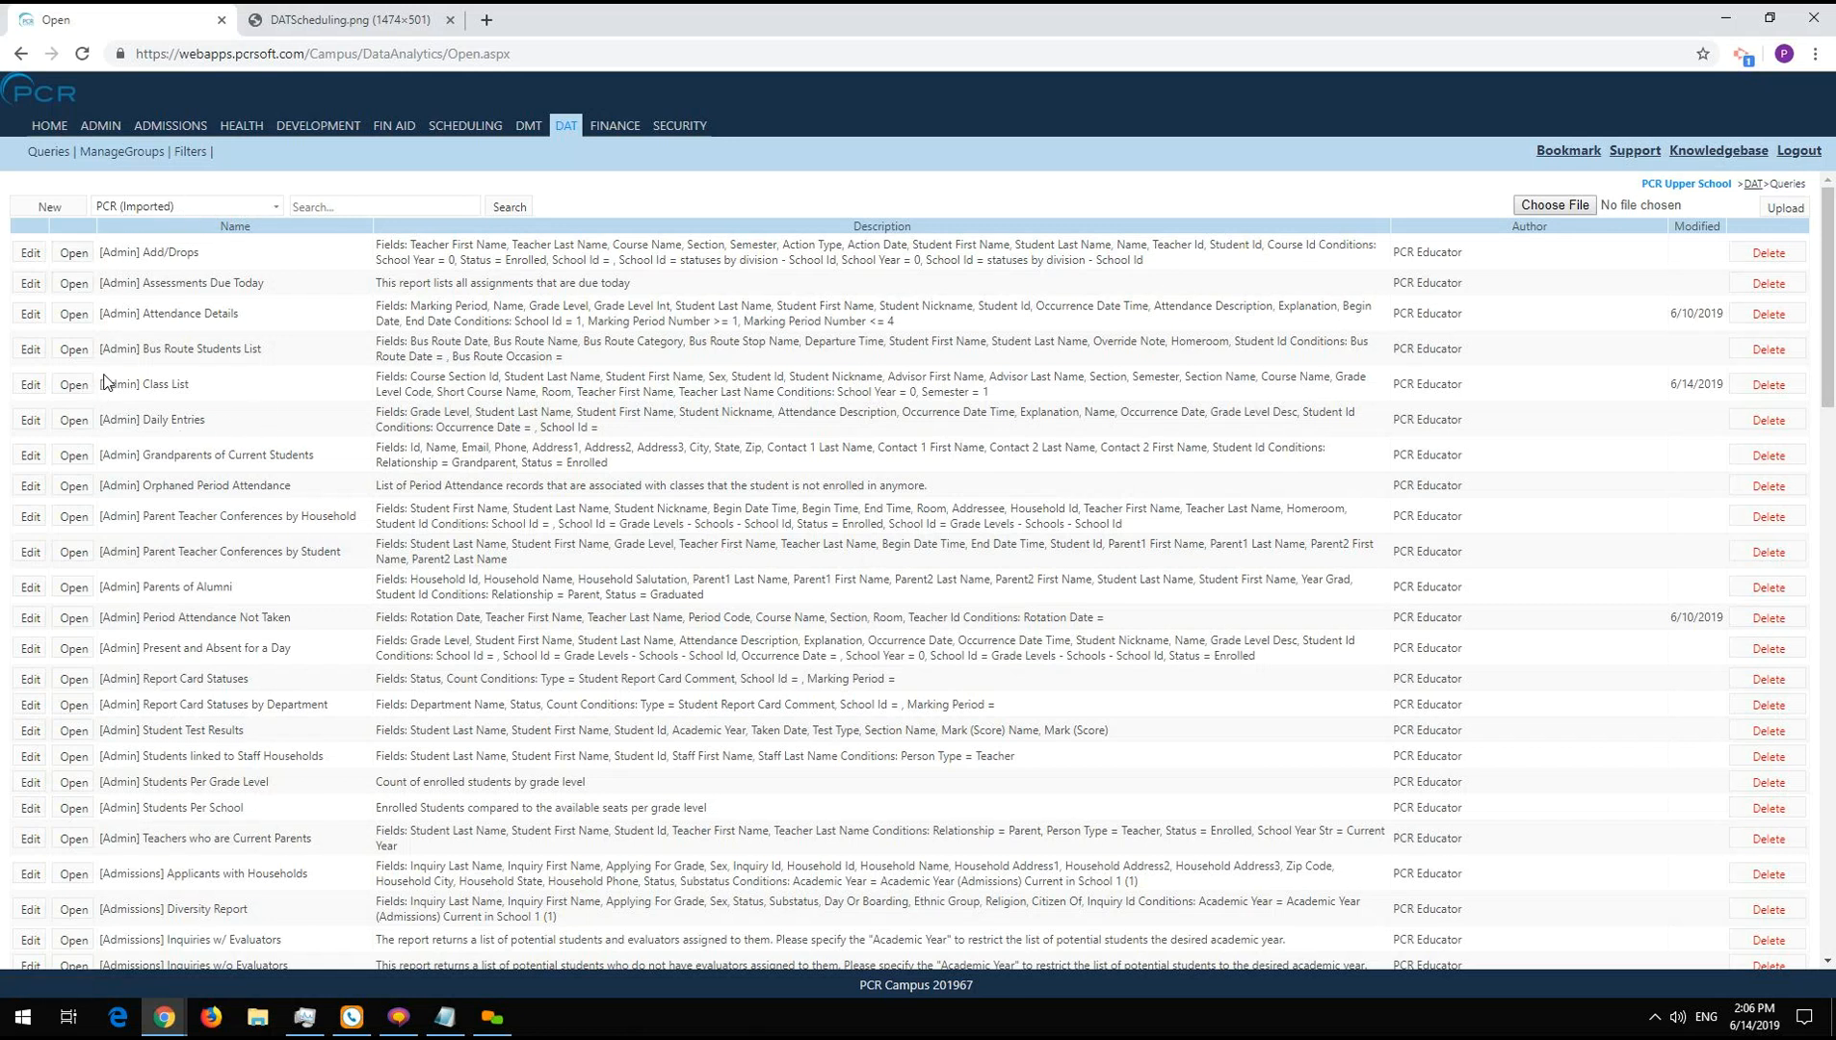
- Open the [Admin] Class List query for editing and look through its results
{"action": "left_click", "coordinate": [29, 386]}
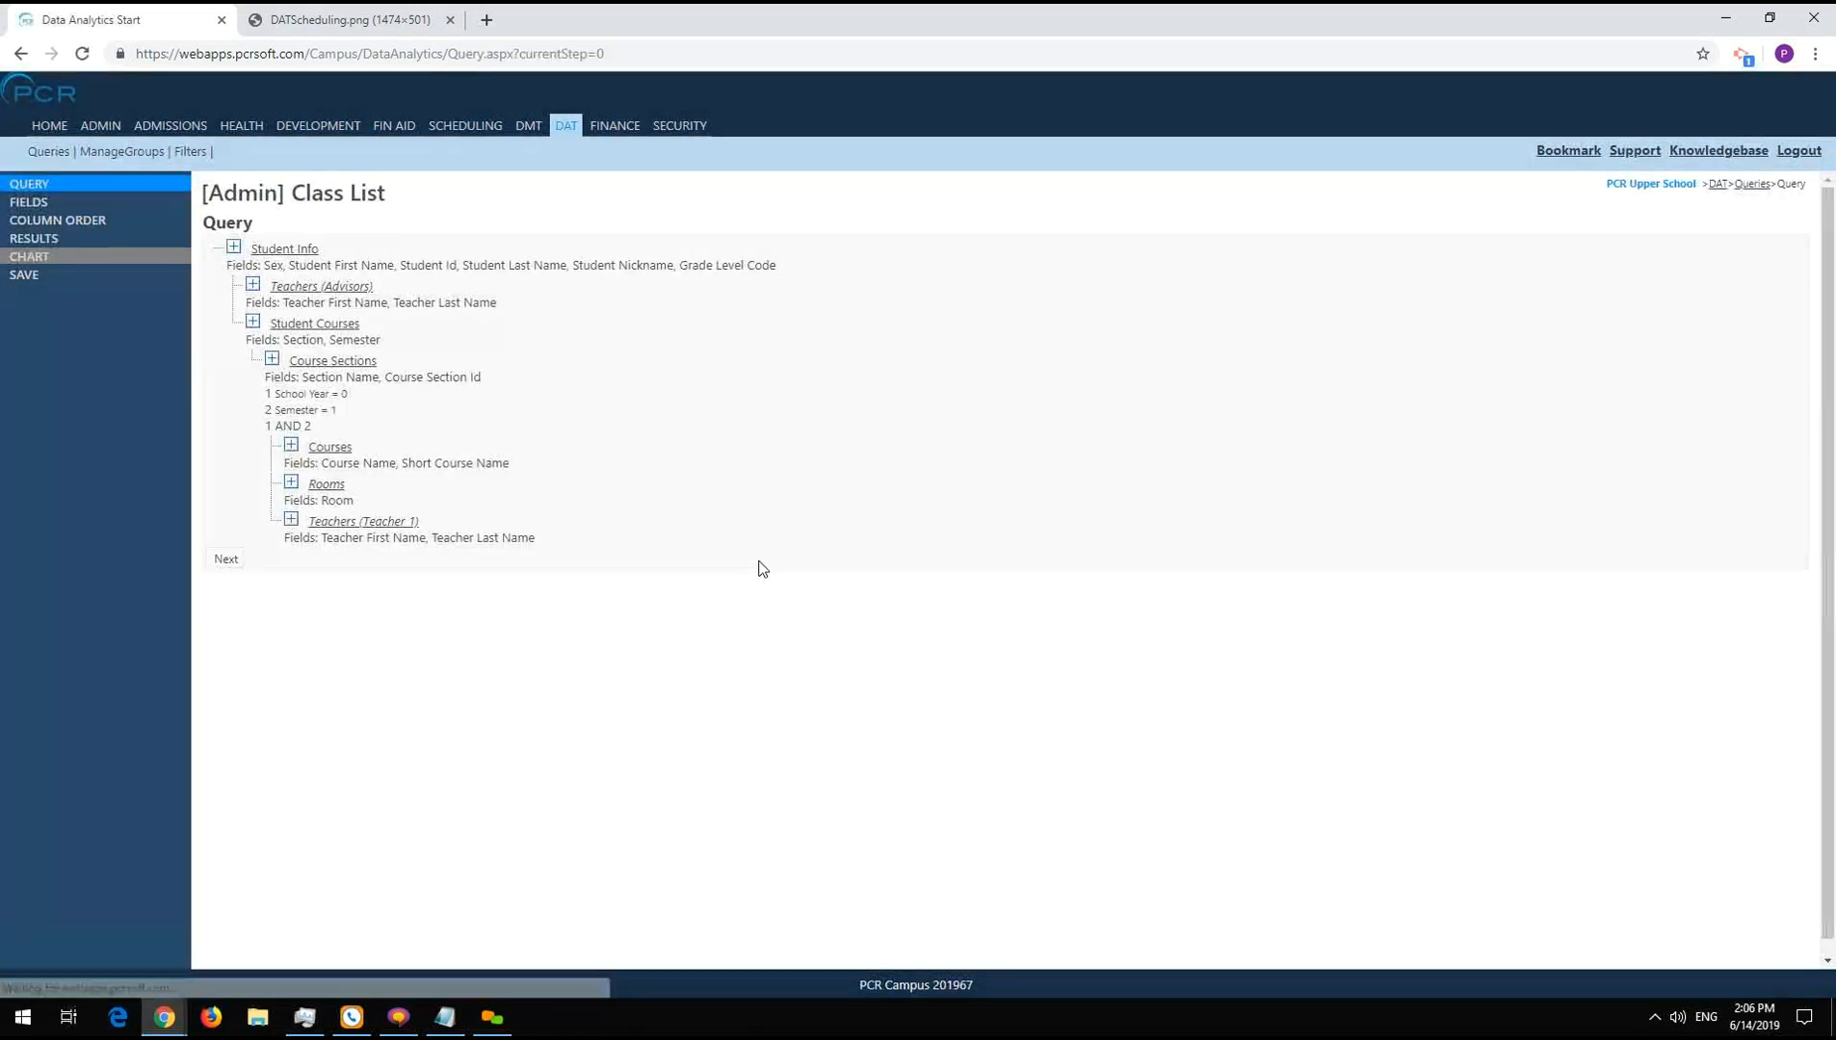
{"action": "key", "text": "alt+Tab"}
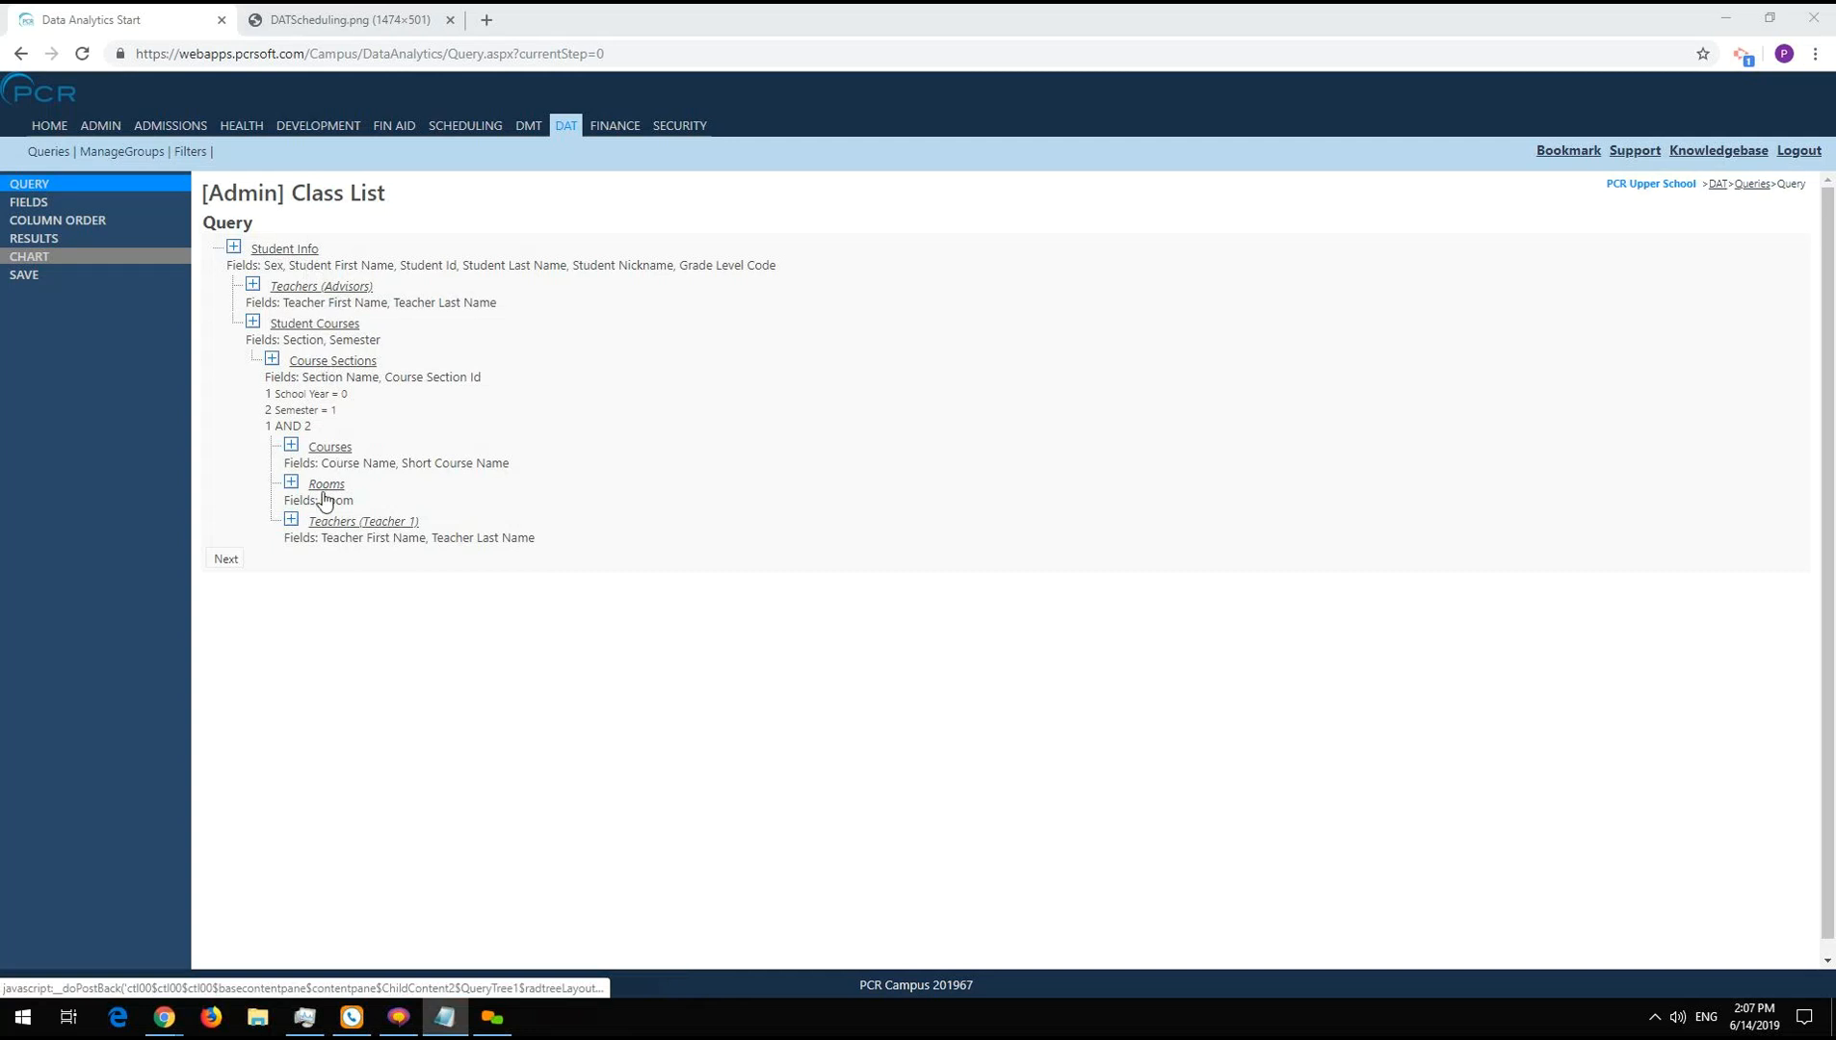
{"action": "left_click", "coordinate": [146, 241]}
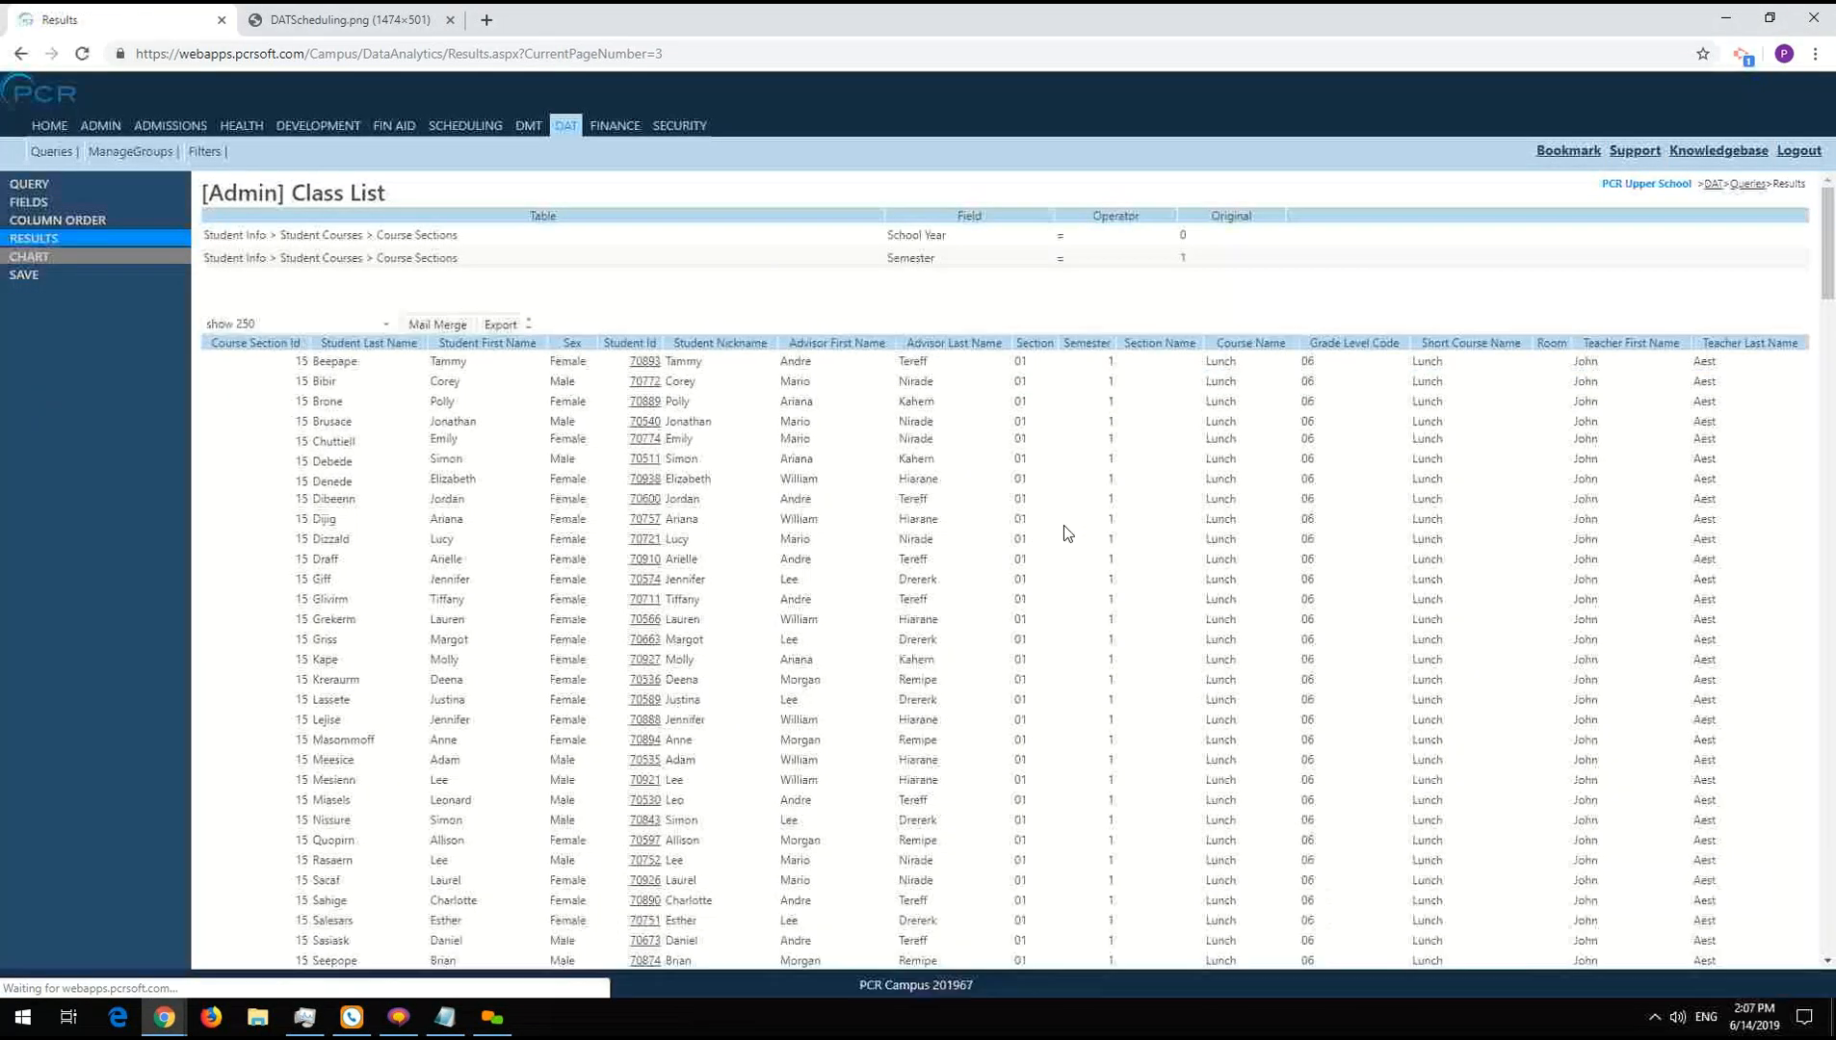
{"action": "scroll", "coordinate": [951, 513], "scroll_direction": "down", "scroll_amount": 6}
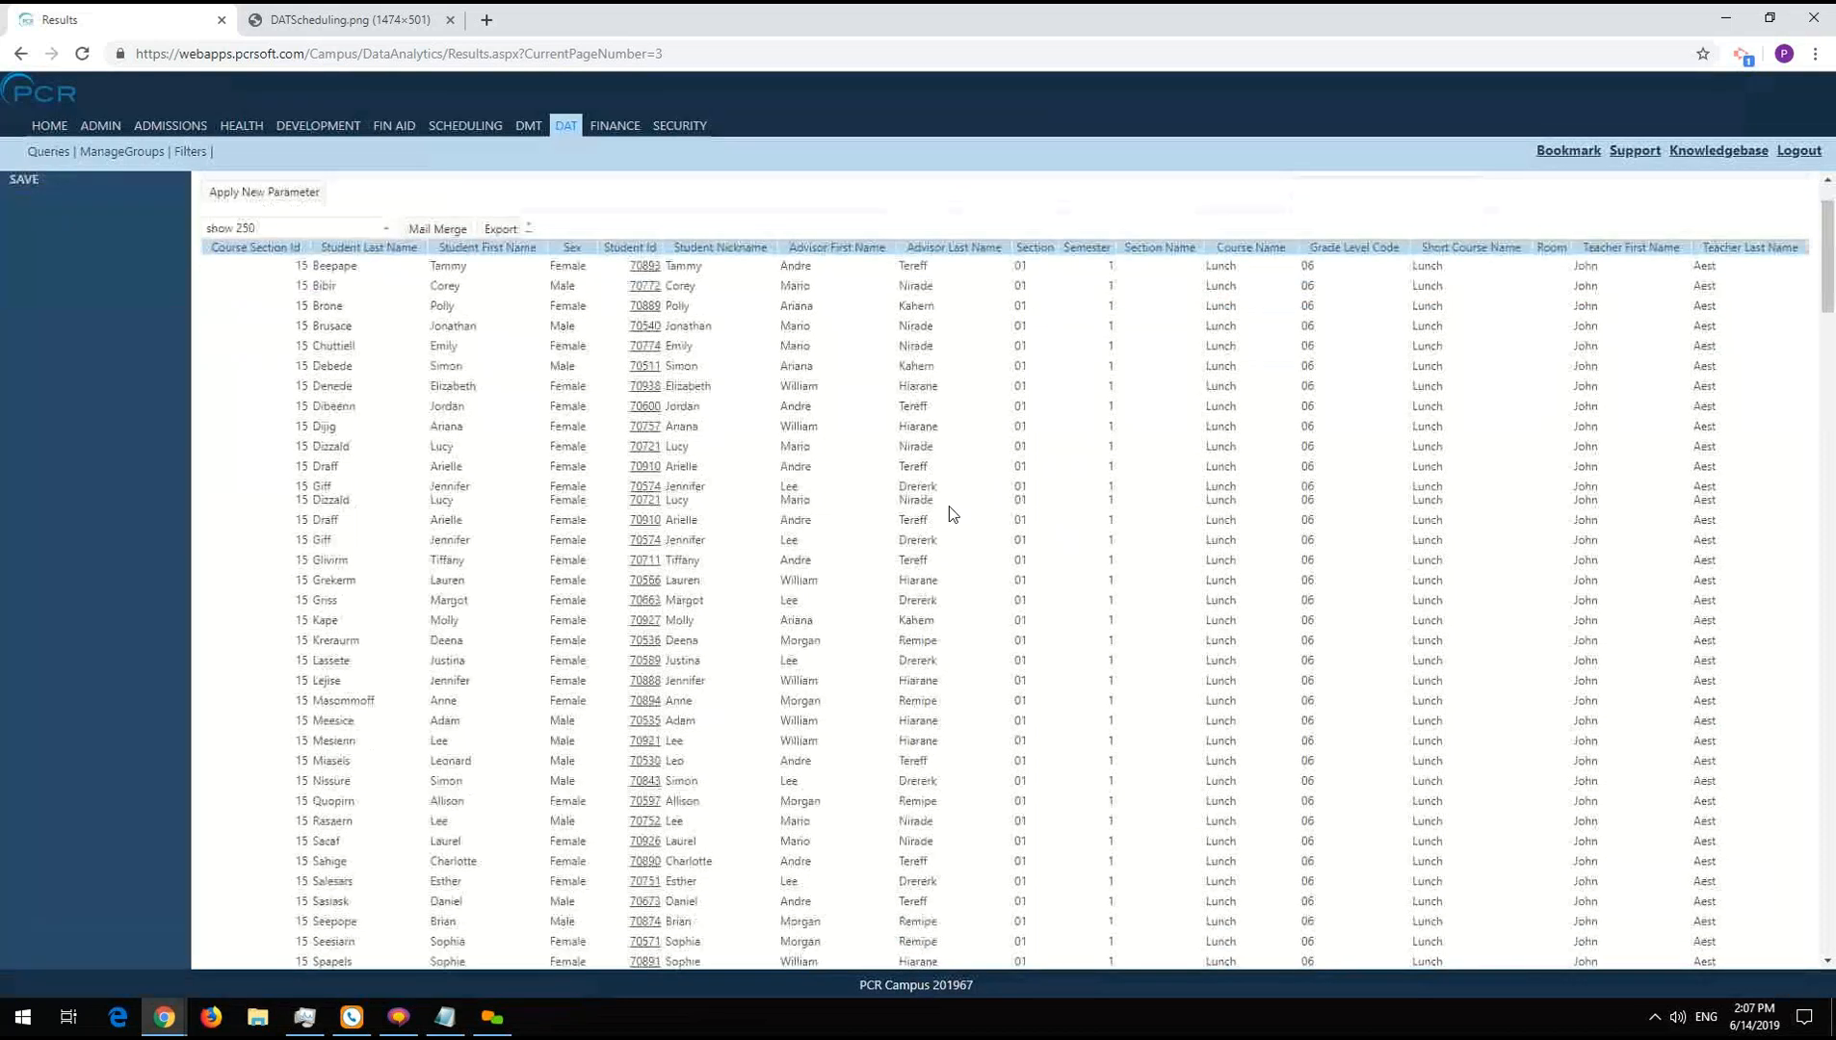
{"action": "scroll", "coordinate": [948, 527], "scroll_direction": "up", "scroll_amount": 6}
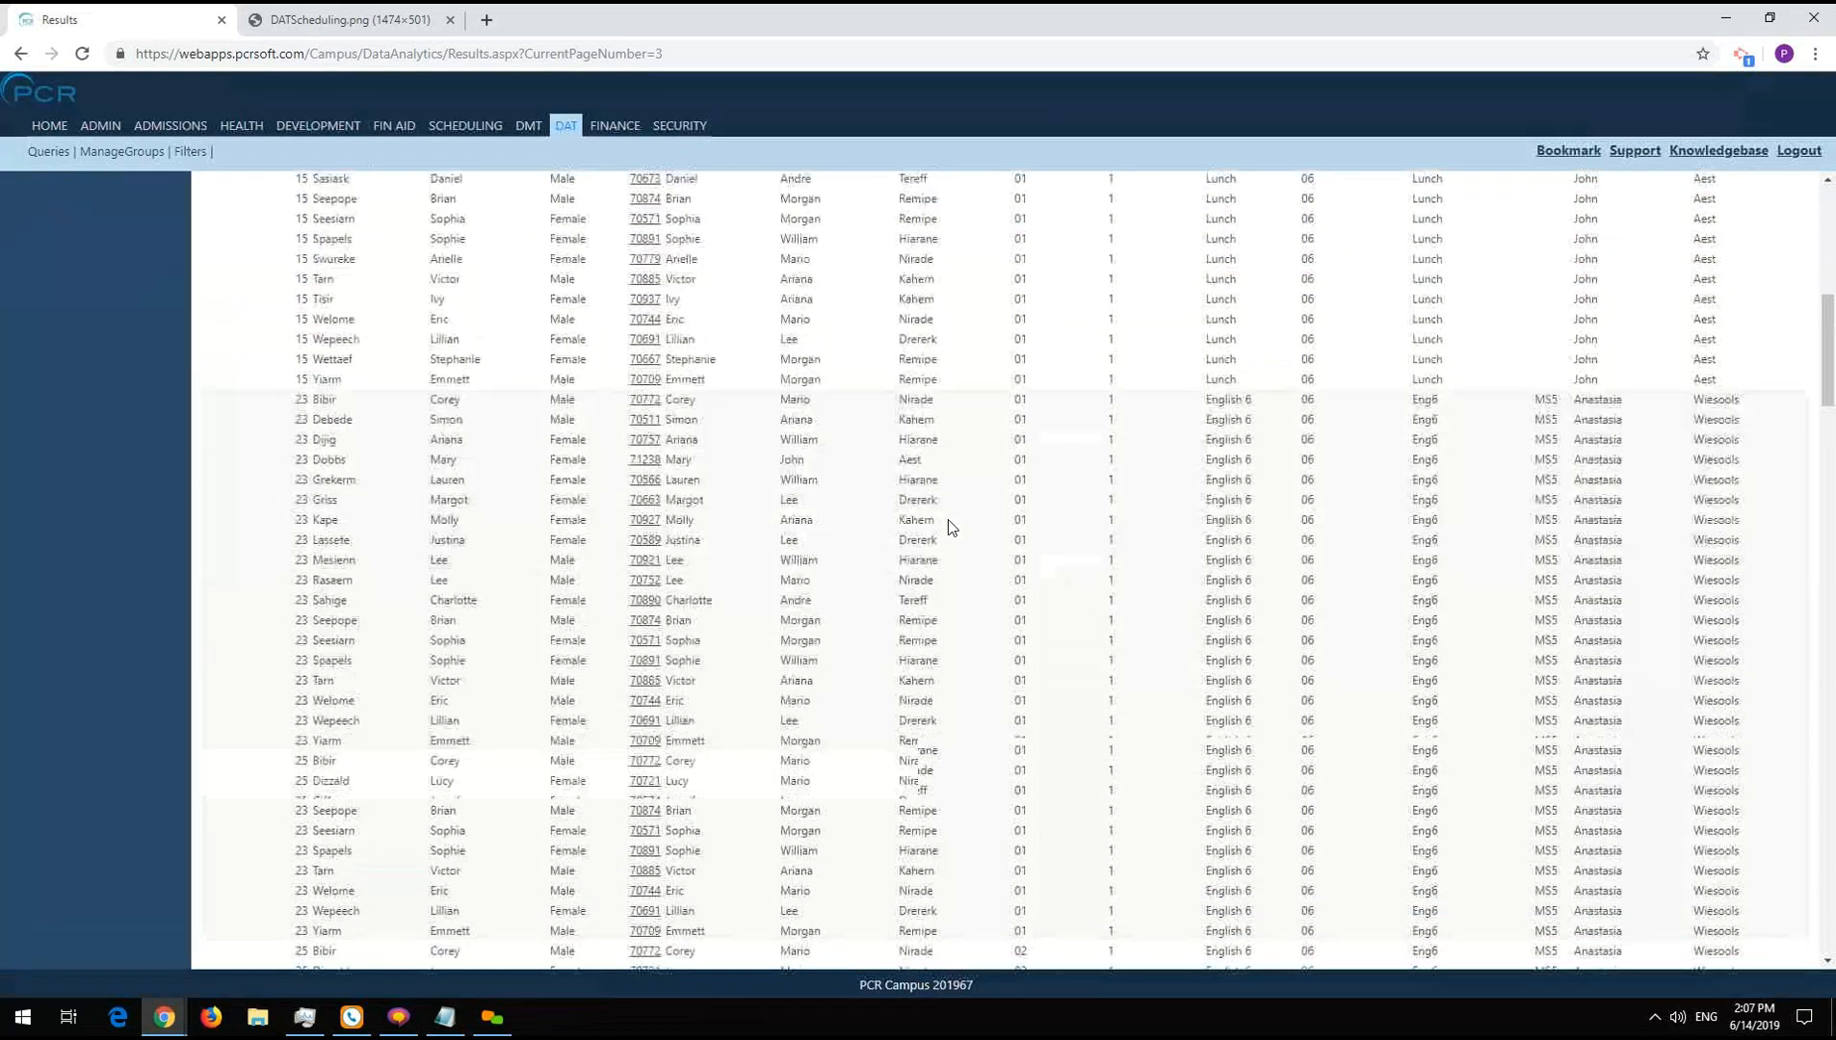
{"action": "scroll", "coordinate": [1534, 495], "scroll_direction": "down", "scroll_amount": 6}
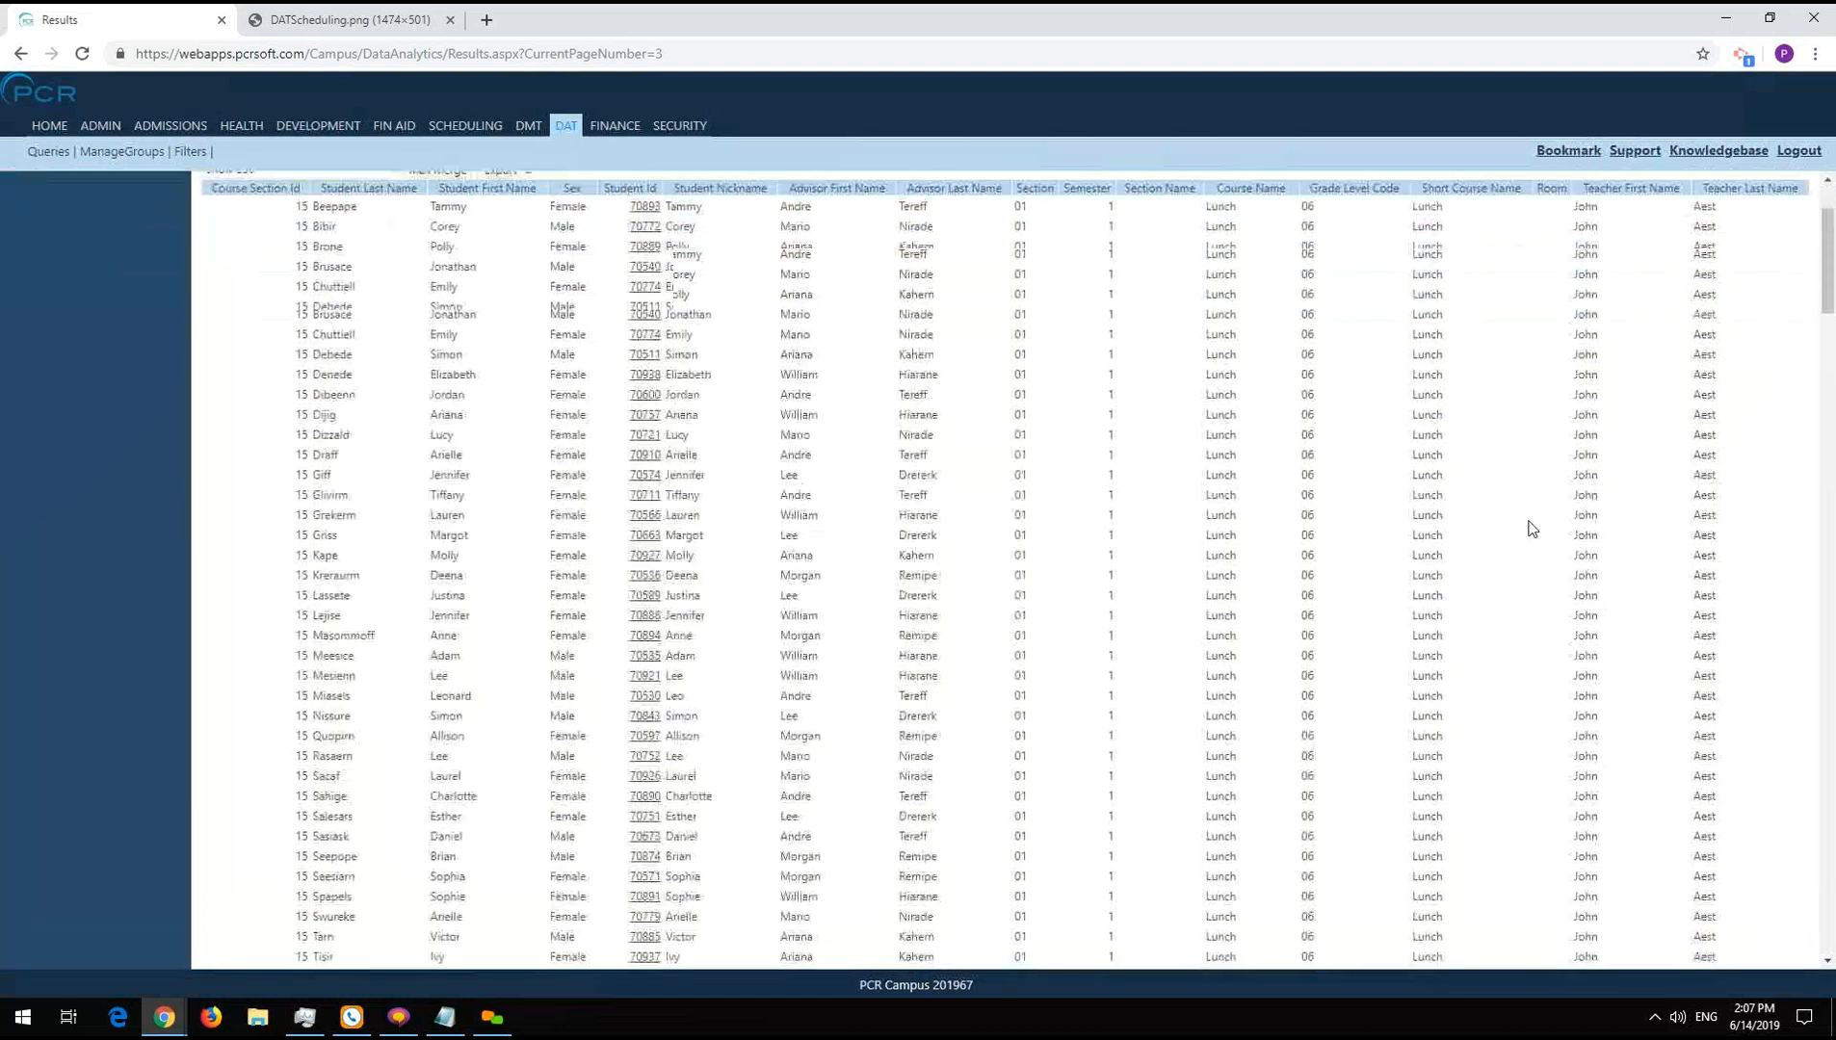
{"action": "scroll", "coordinate": [1551, 442], "scroll_direction": "up", "scroll_amount": 2}
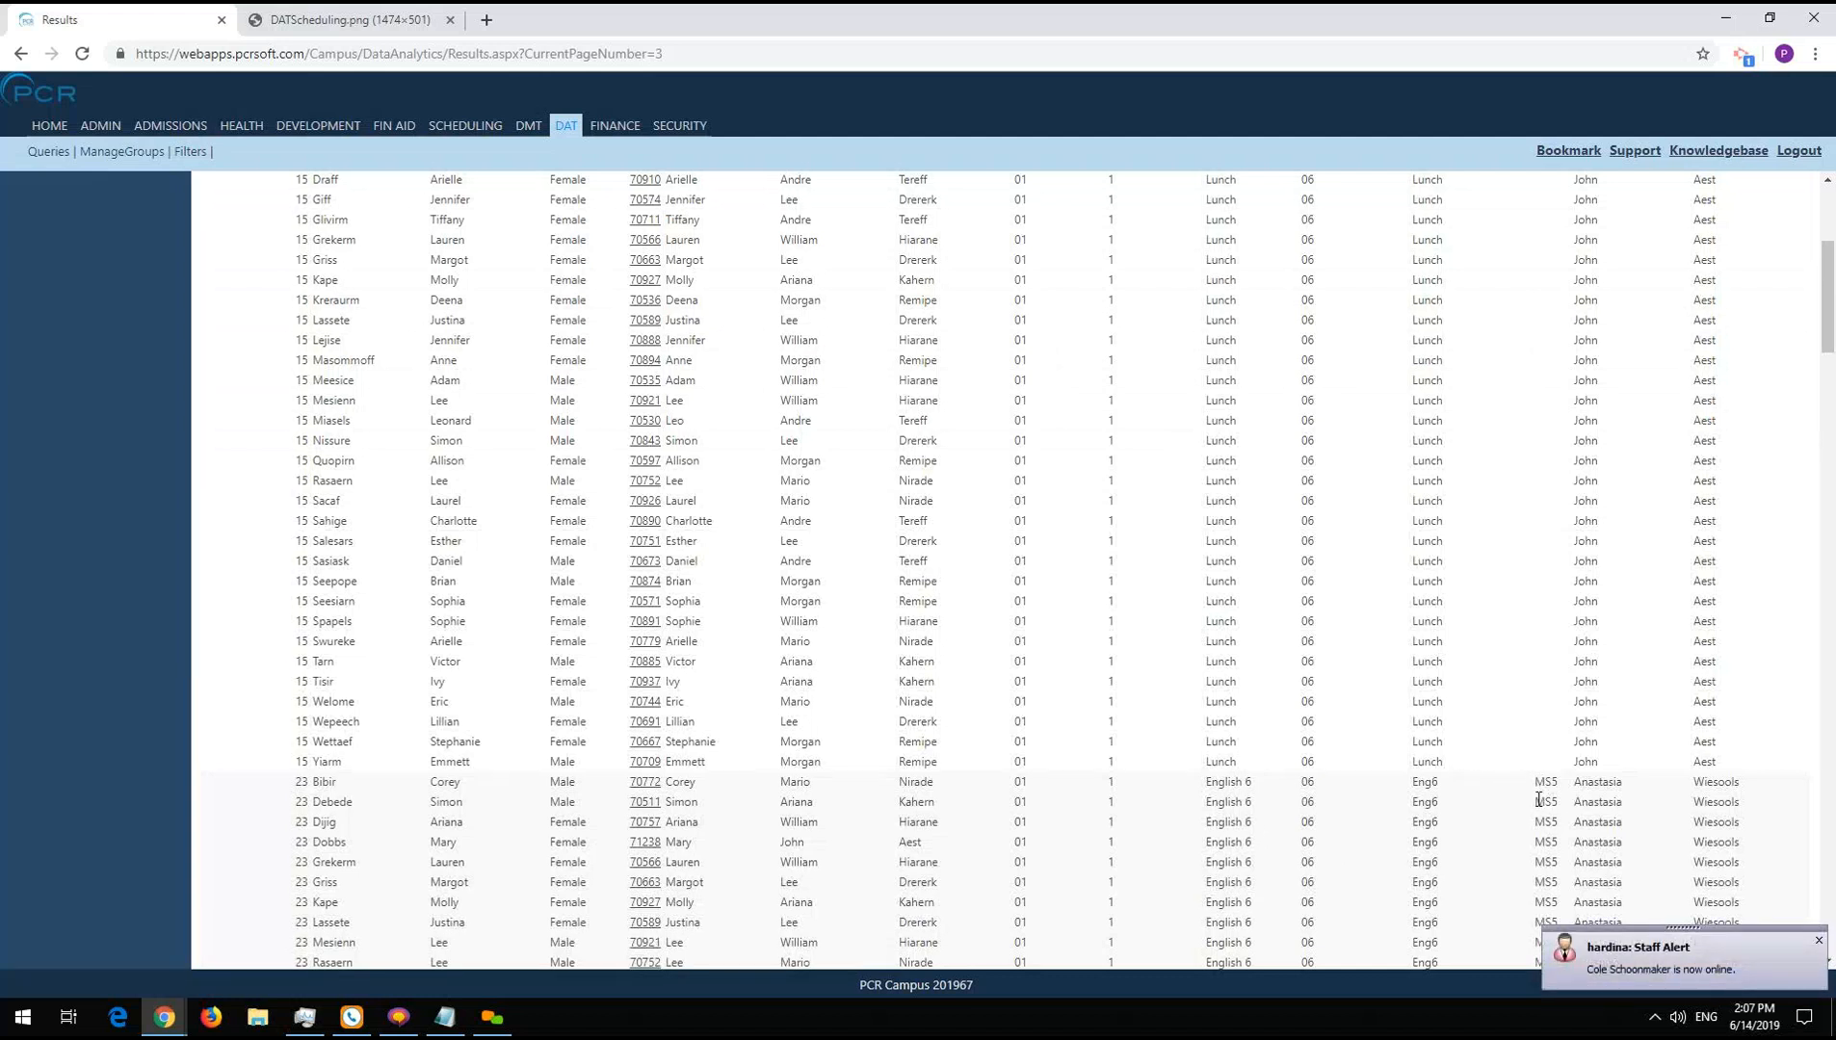
{"action": "scroll", "coordinate": [1541, 690], "scroll_direction": "down", "scroll_amount": 1}
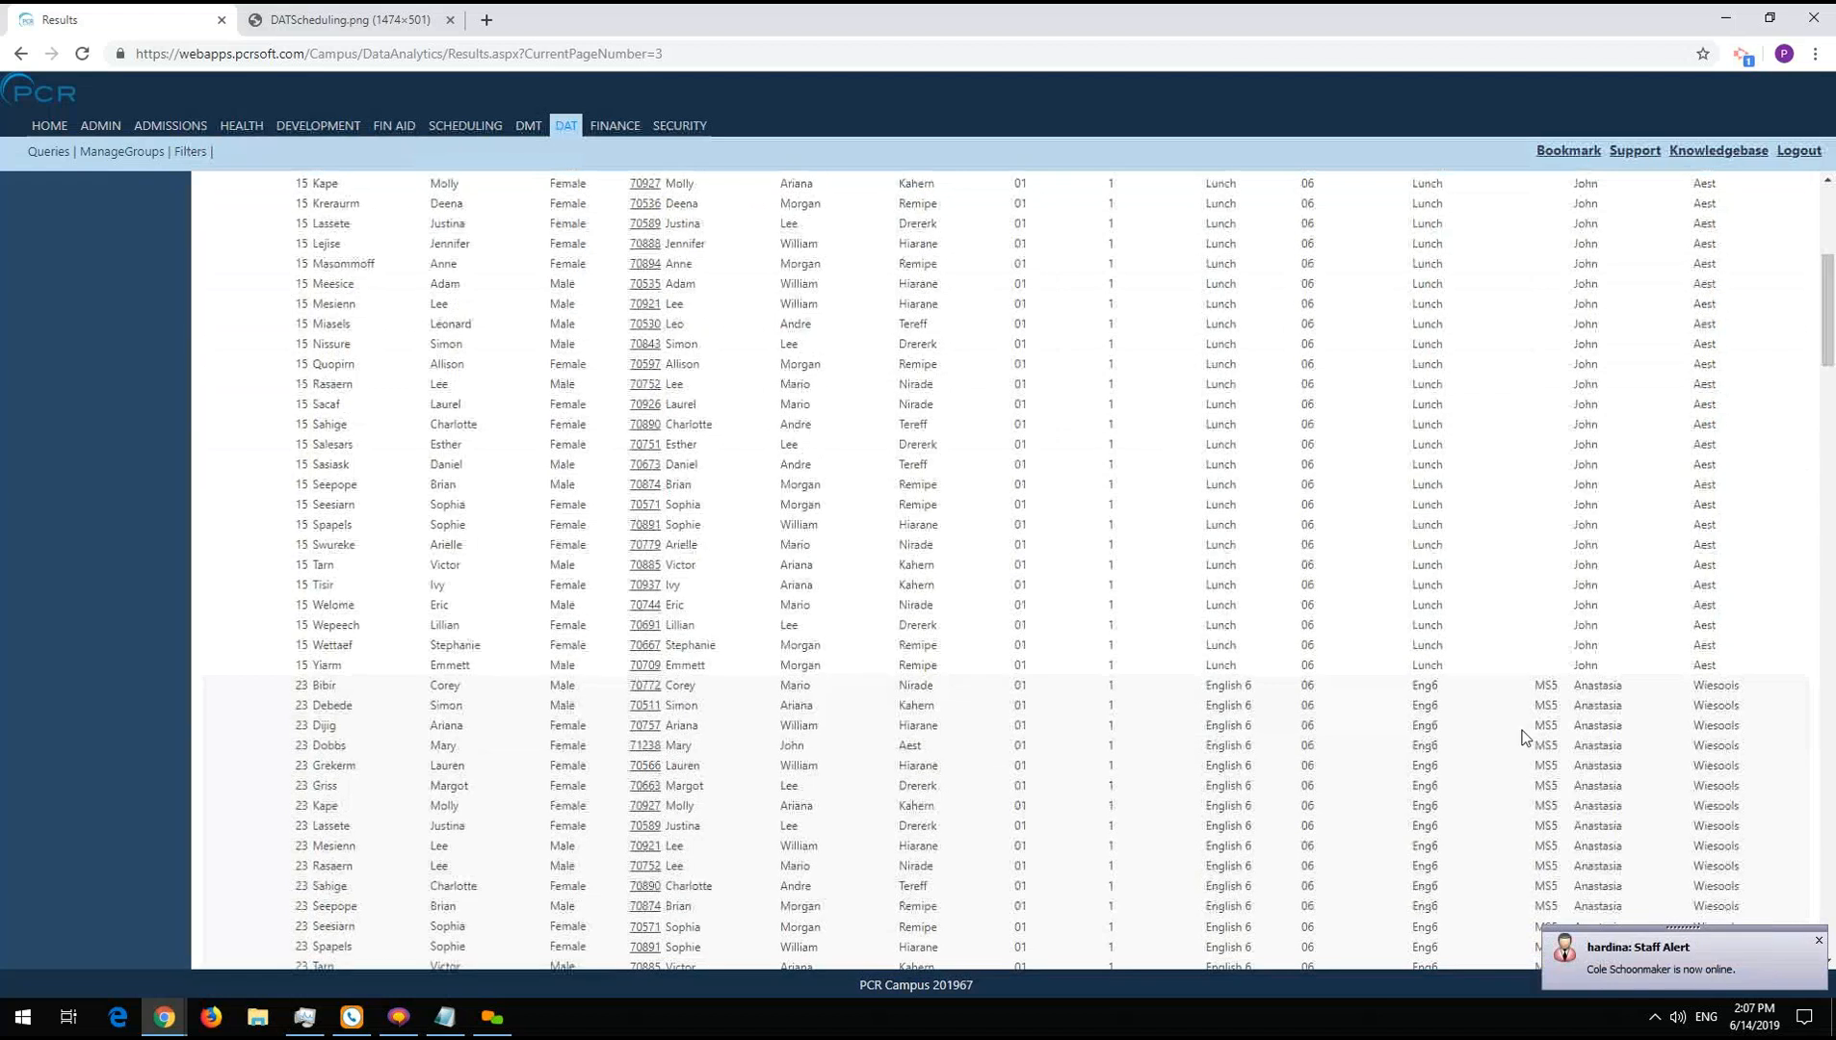
{"action": "scroll", "coordinate": [412, 300], "scroll_direction": "up", "scroll_amount": 5}
- Return to the query layout and check the DATScheduling.png table diagram for the Courses table's School Id key
{"action": "left_click", "coordinate": [60, 186]}
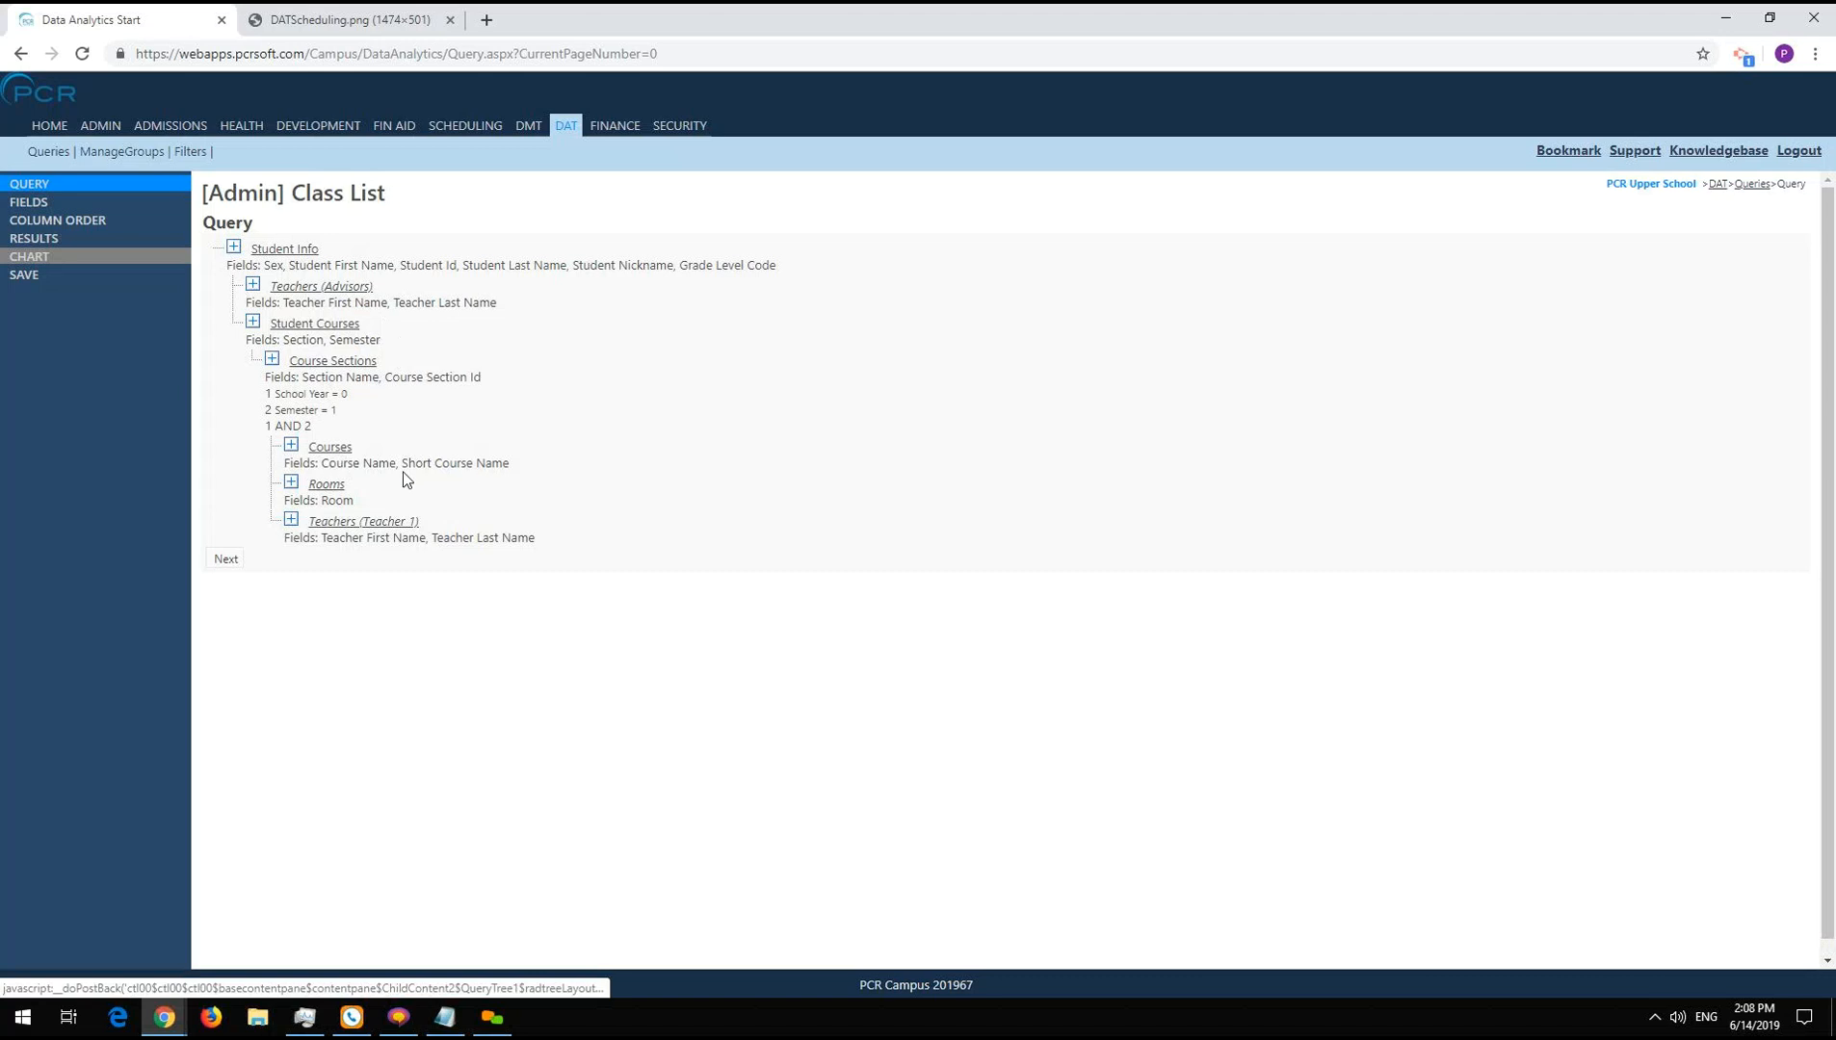
{"action": "left_click", "coordinate": [347, 19]}
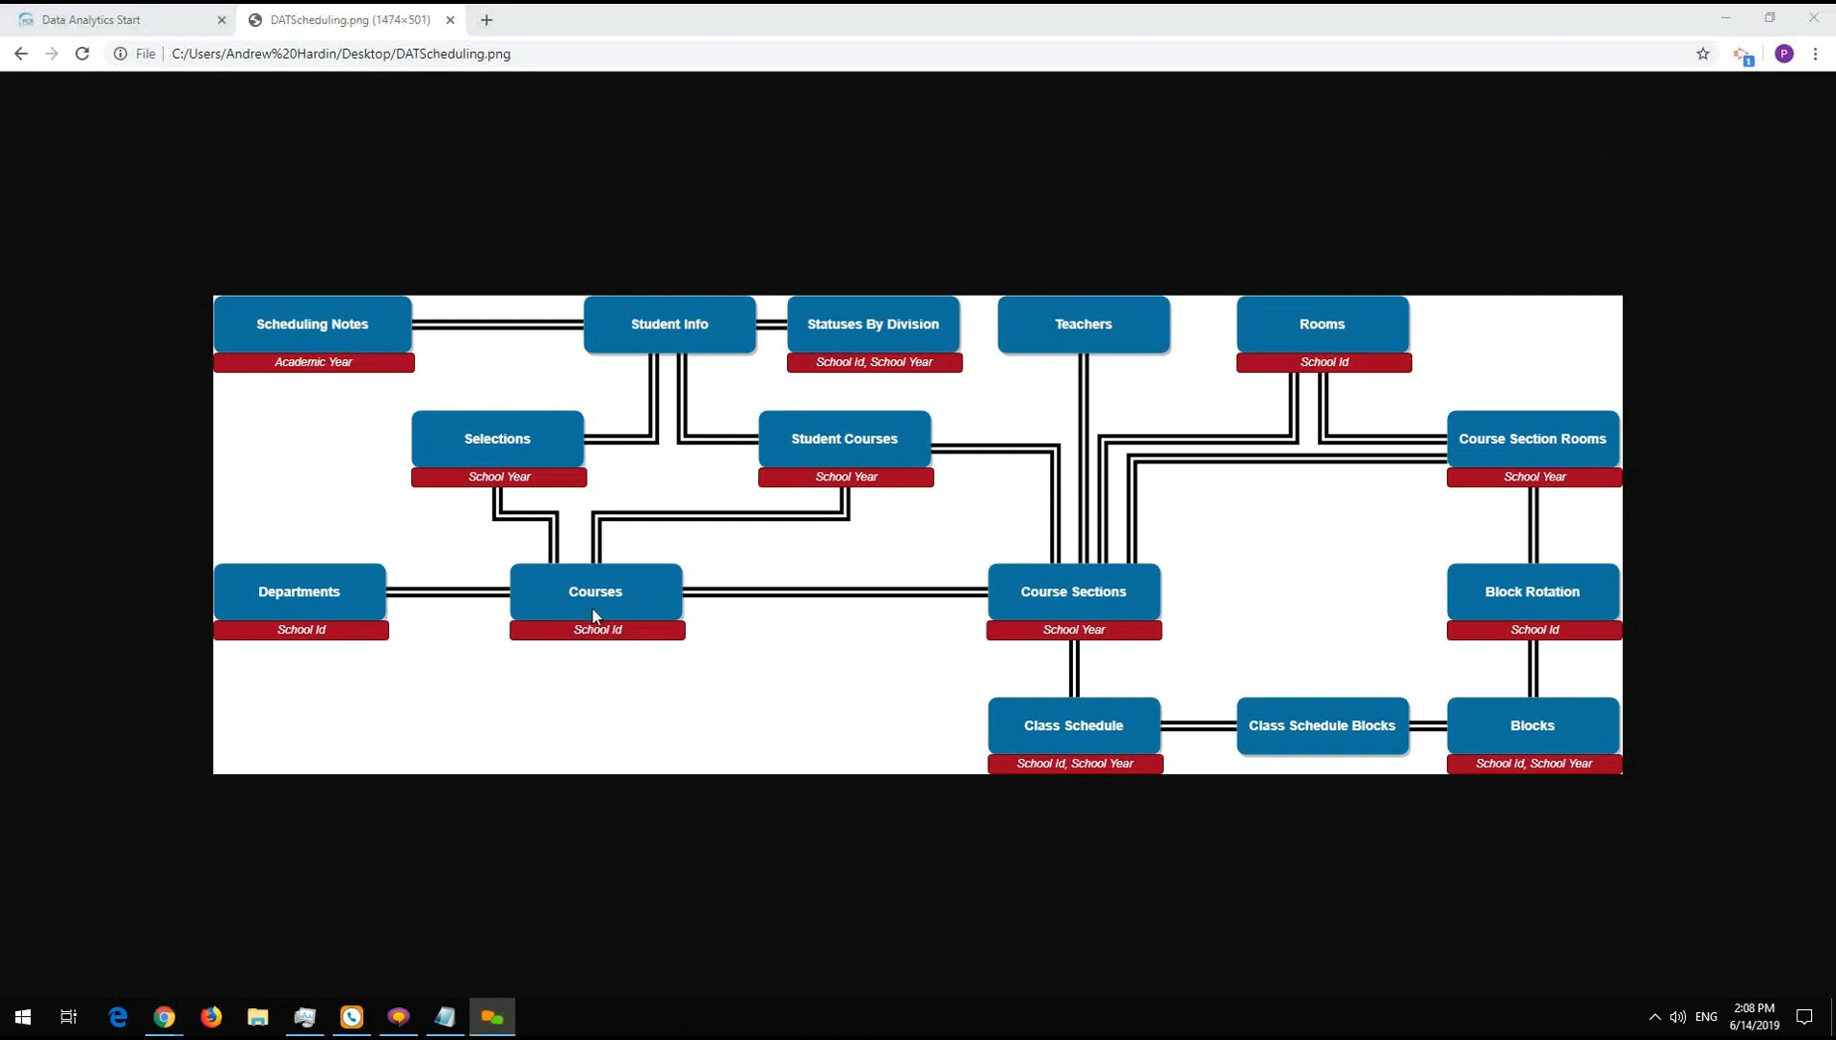
{"action": "left_click", "coordinate": [152, 25]}
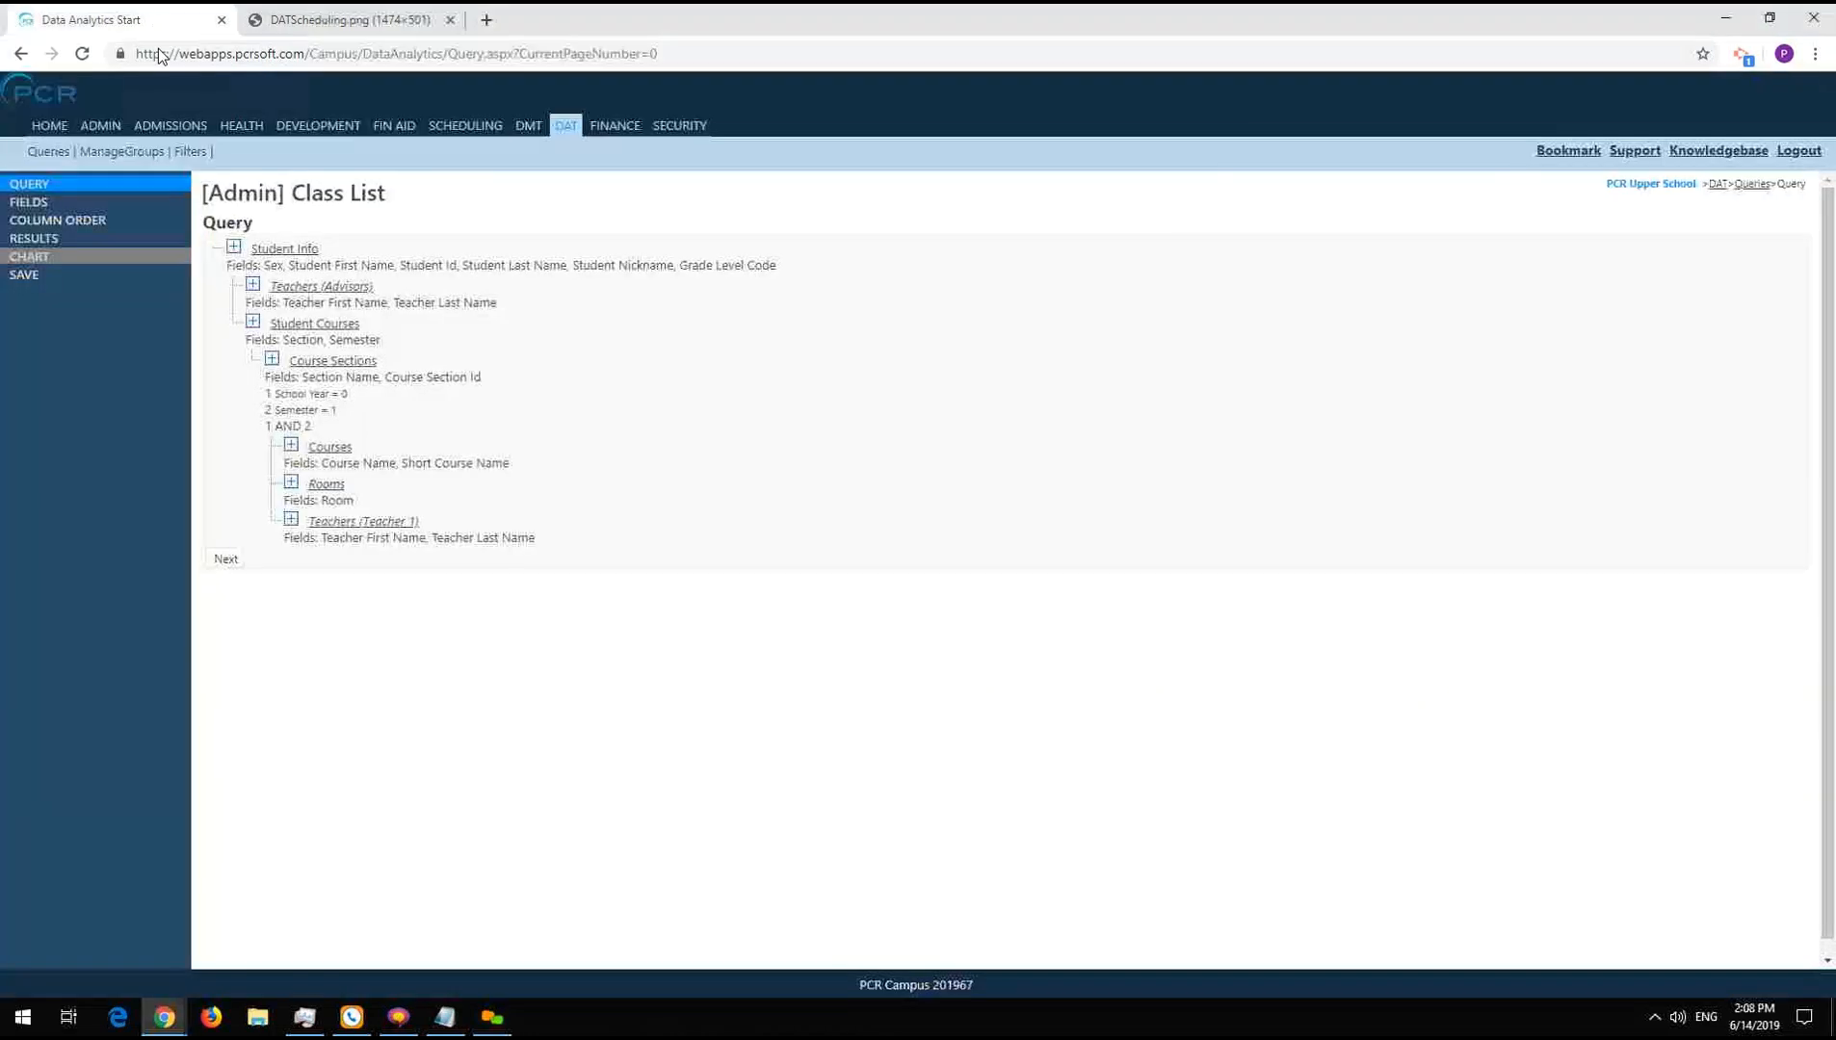
- Add a School Id = 1 condition to the Courses table of the query
{"action": "left_click", "coordinate": [328, 448]}
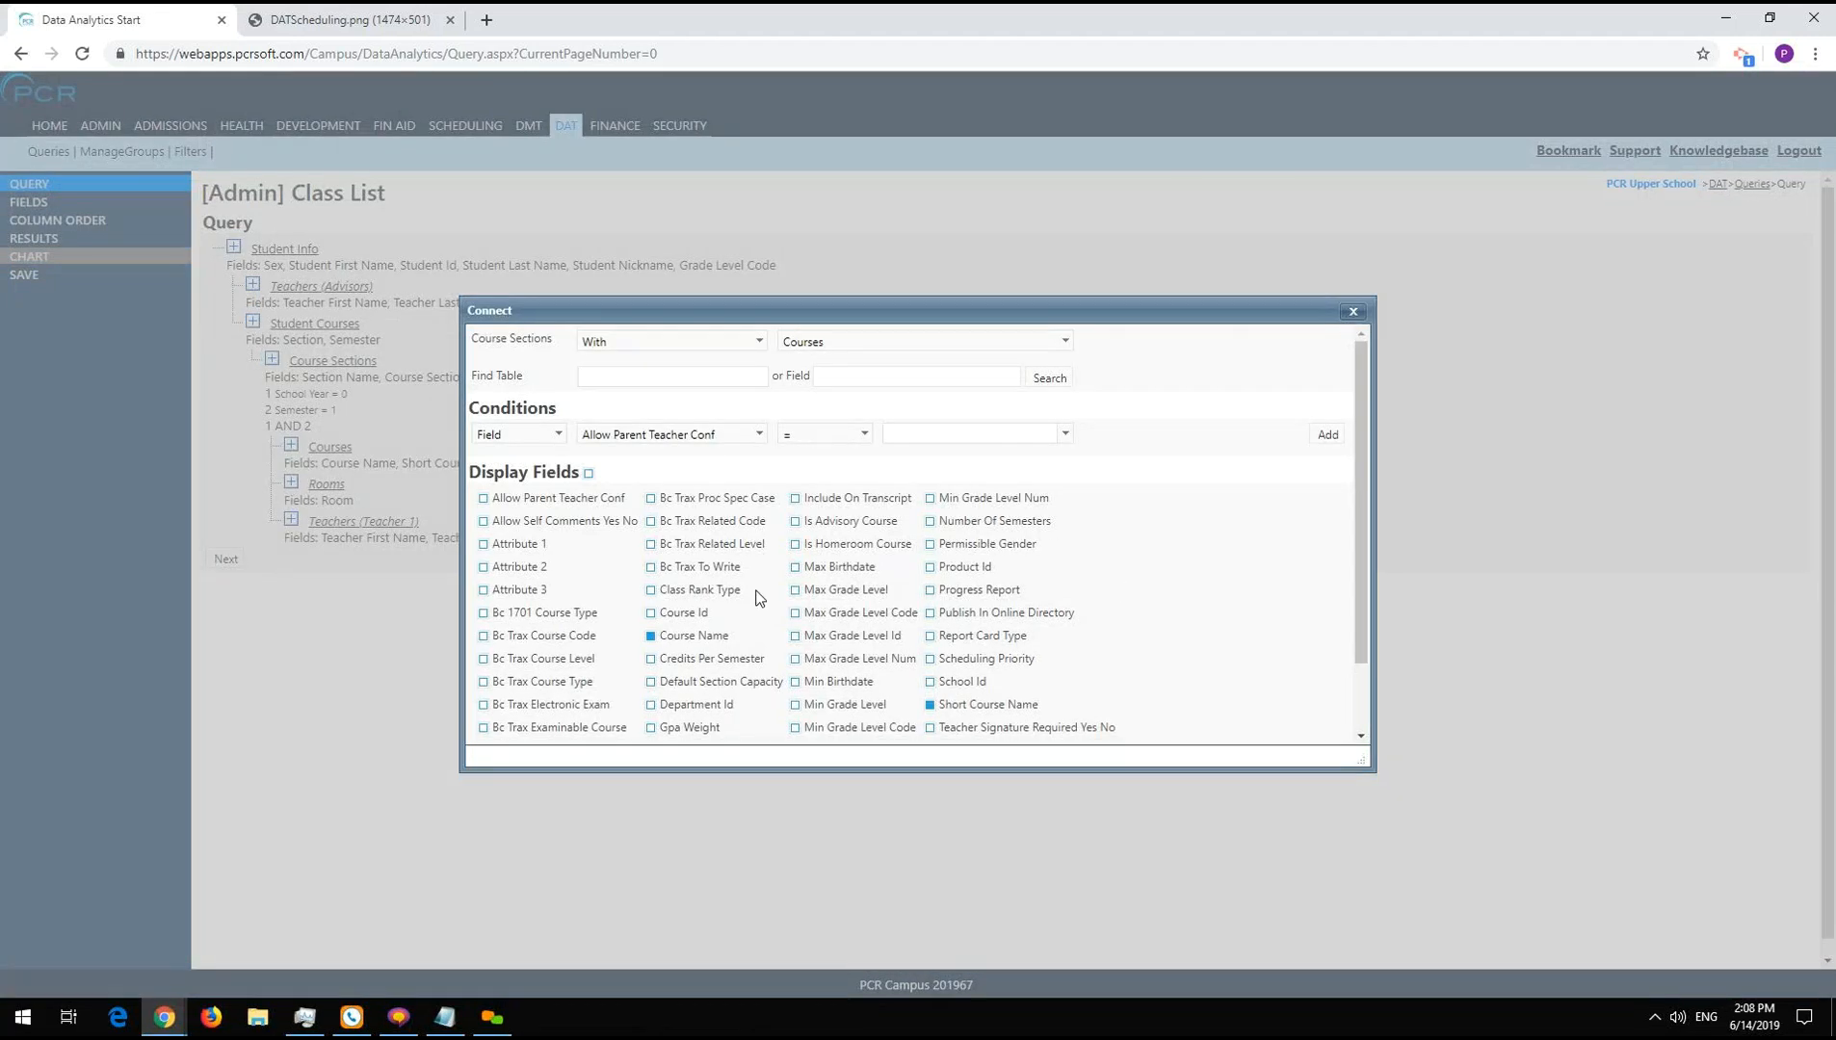
{"action": "scroll", "coordinate": [825, 578], "scroll_direction": "down", "scroll_amount": 2}
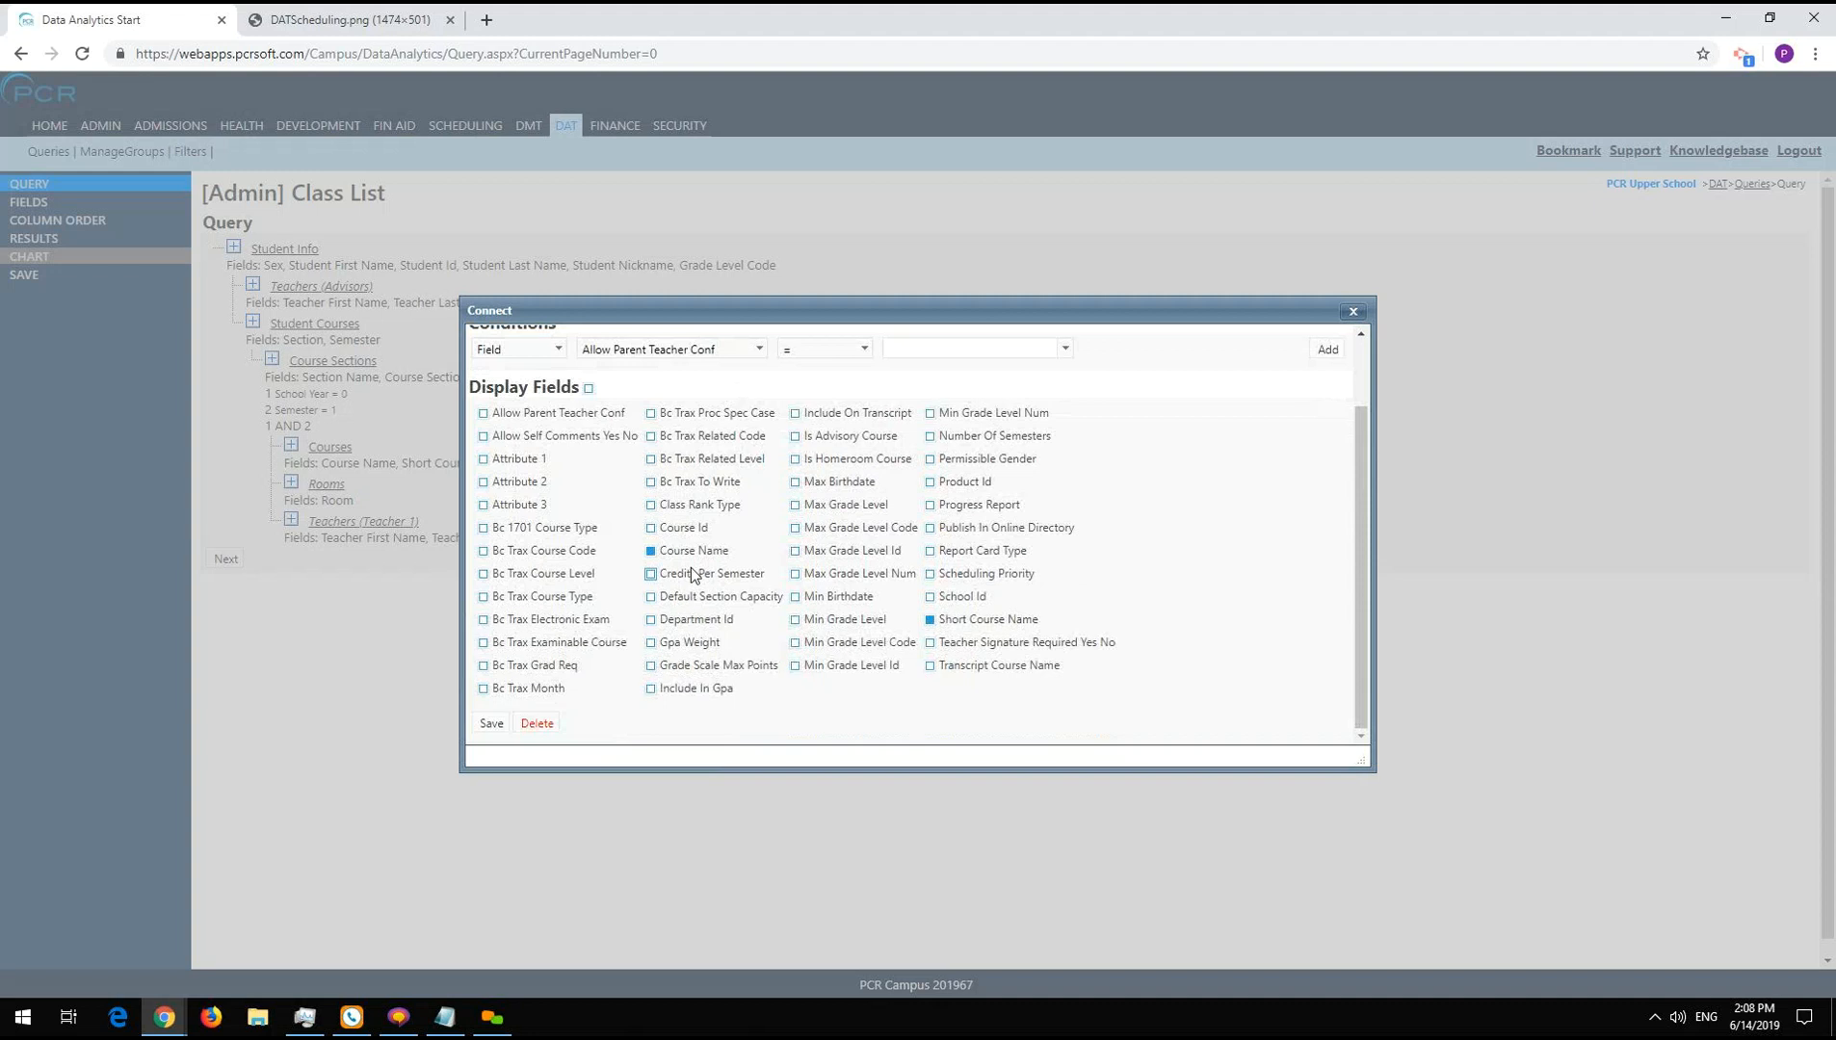
{"action": "scroll", "coordinate": [674, 481], "scroll_direction": "up", "scroll_amount": 2}
{"action": "left_click", "coordinate": [657, 434]}
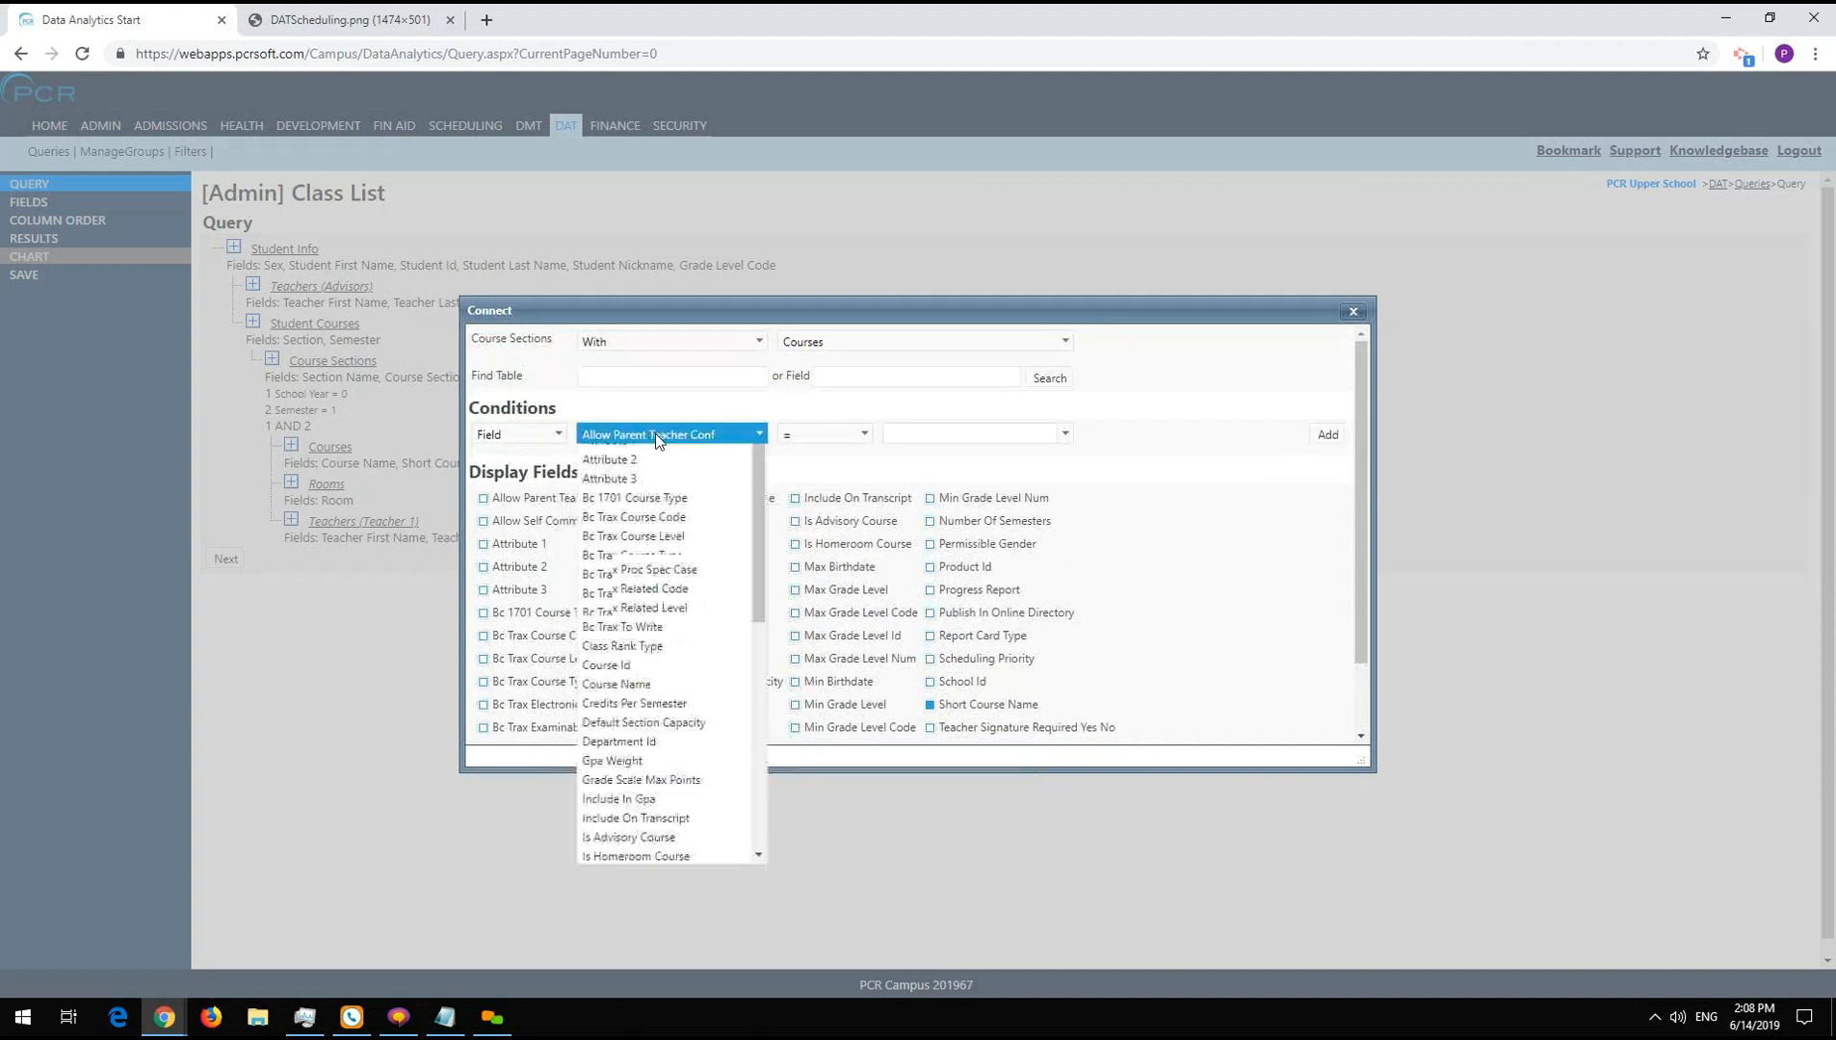
{"action": "scroll", "coordinate": [689, 858], "scroll_direction": "down", "scroll_amount": 6}
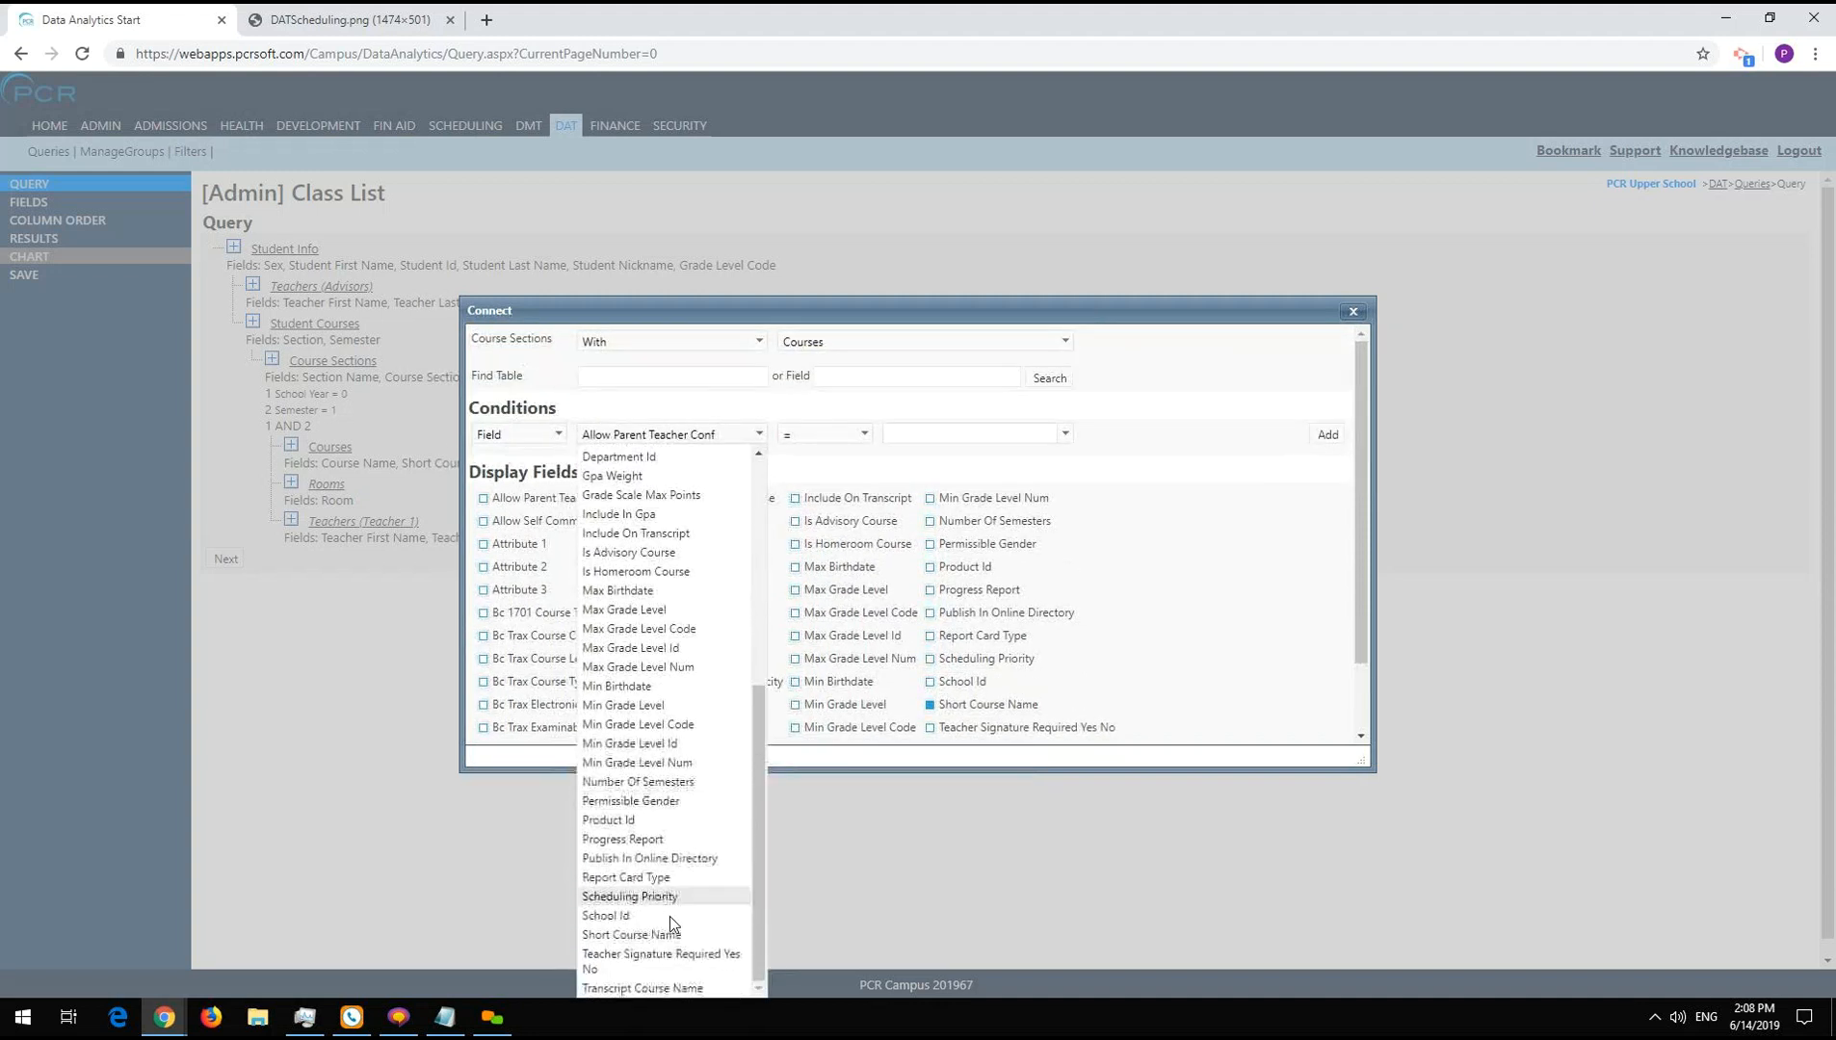
{"action": "left_click", "coordinate": [670, 915]}
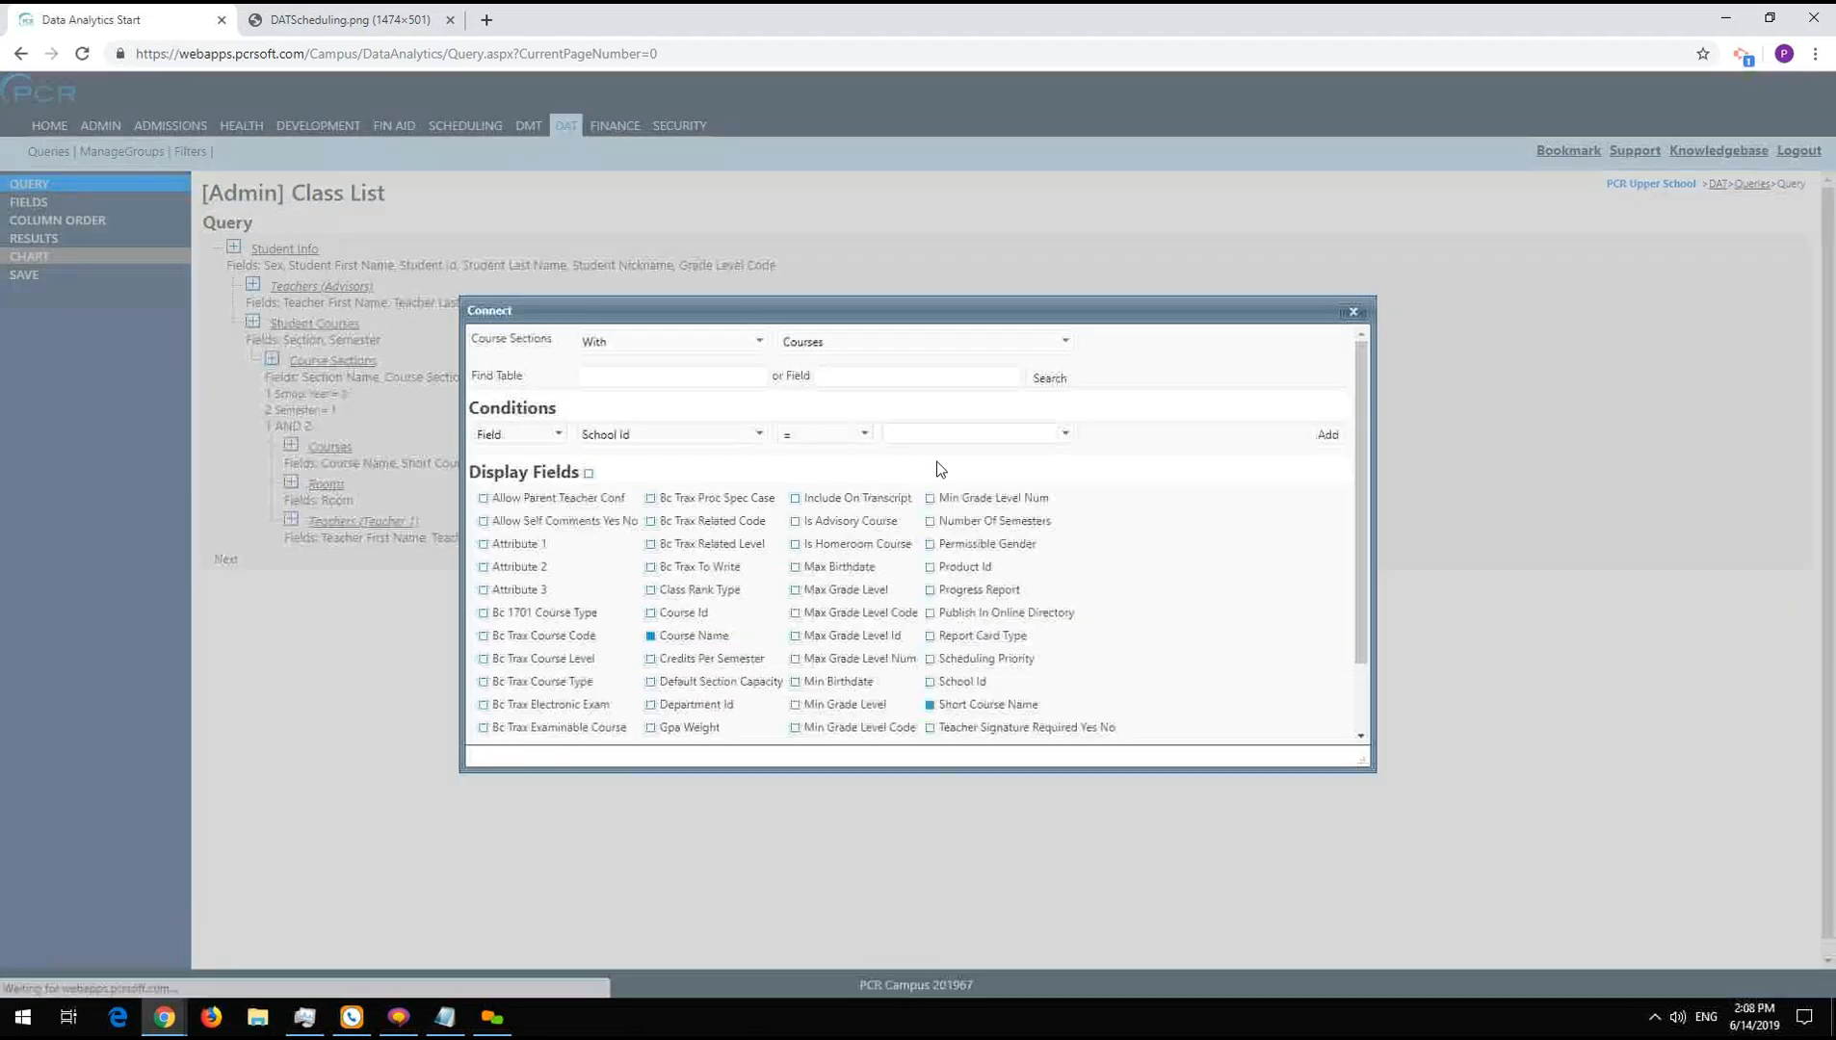
{"action": "left_click", "coordinate": [949, 432]}
{"action": "type", "text": "1"}
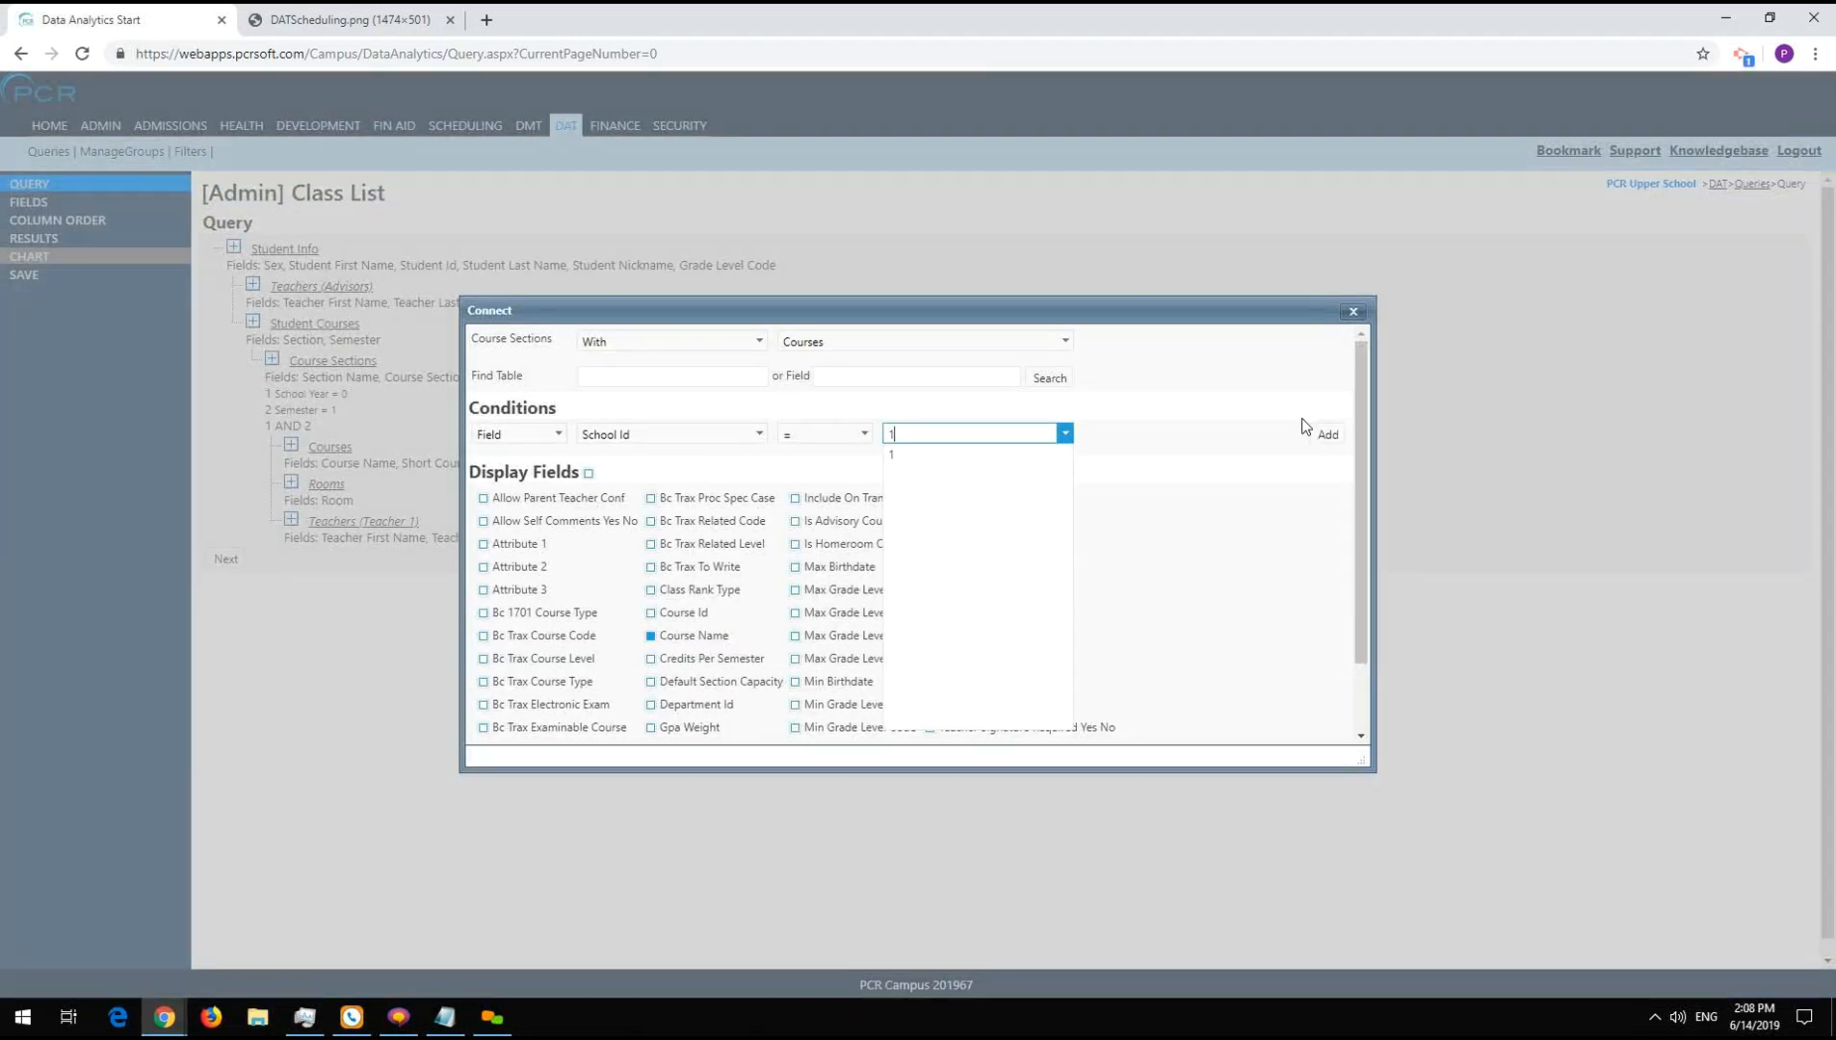
{"action": "left_click", "coordinate": [1328, 433]}
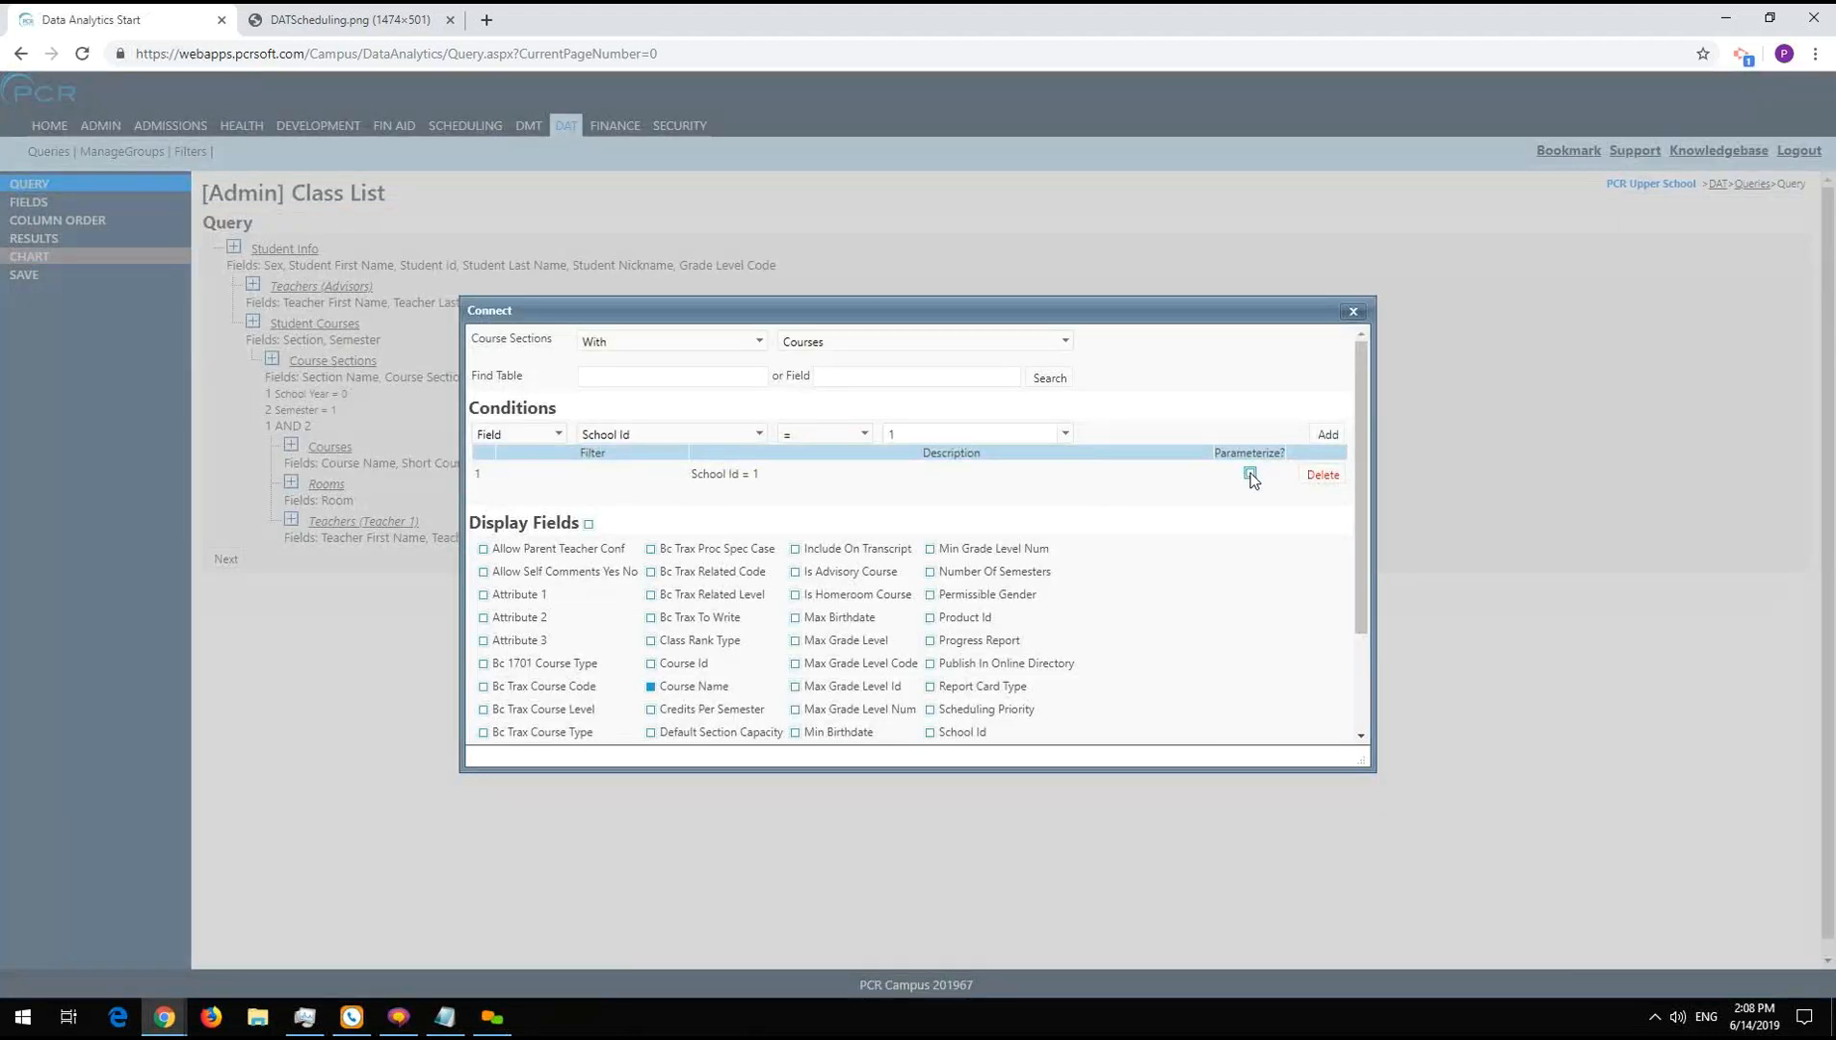
- Parameterize the School Id condition and save the Courses table settings
{"action": "left_click", "coordinate": [1251, 473]}
{"action": "scroll", "coordinate": [757, 507], "scroll_direction": "down", "scroll_amount": 2}
{"action": "scroll", "coordinate": [742, 506], "scroll_direction": "up", "scroll_amount": 2}
{"action": "scroll", "coordinate": [739, 506], "scroll_direction": "down", "scroll_amount": 3}
{"action": "left_click", "coordinate": [489, 724]}
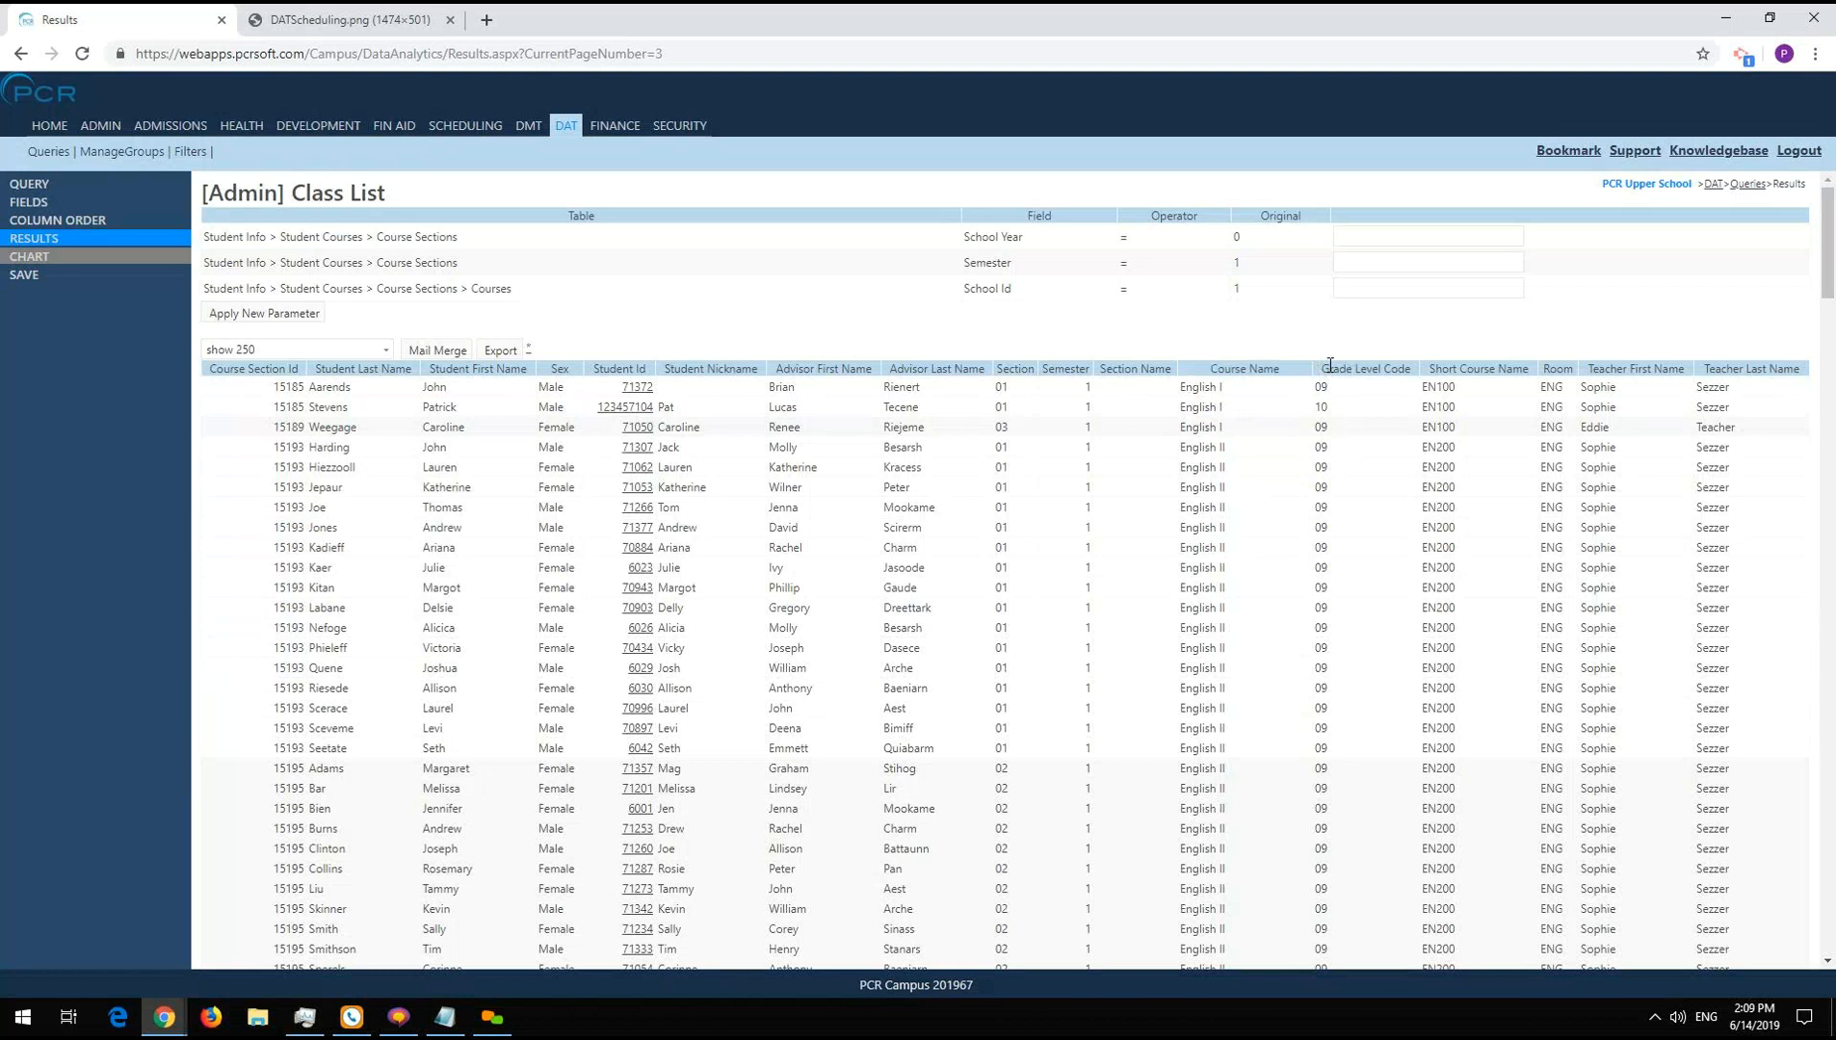
- Look through the class list results filtered by School Id
{"action": "scroll", "coordinate": [1397, 706], "scroll_direction": "down", "scroll_amount": 15}
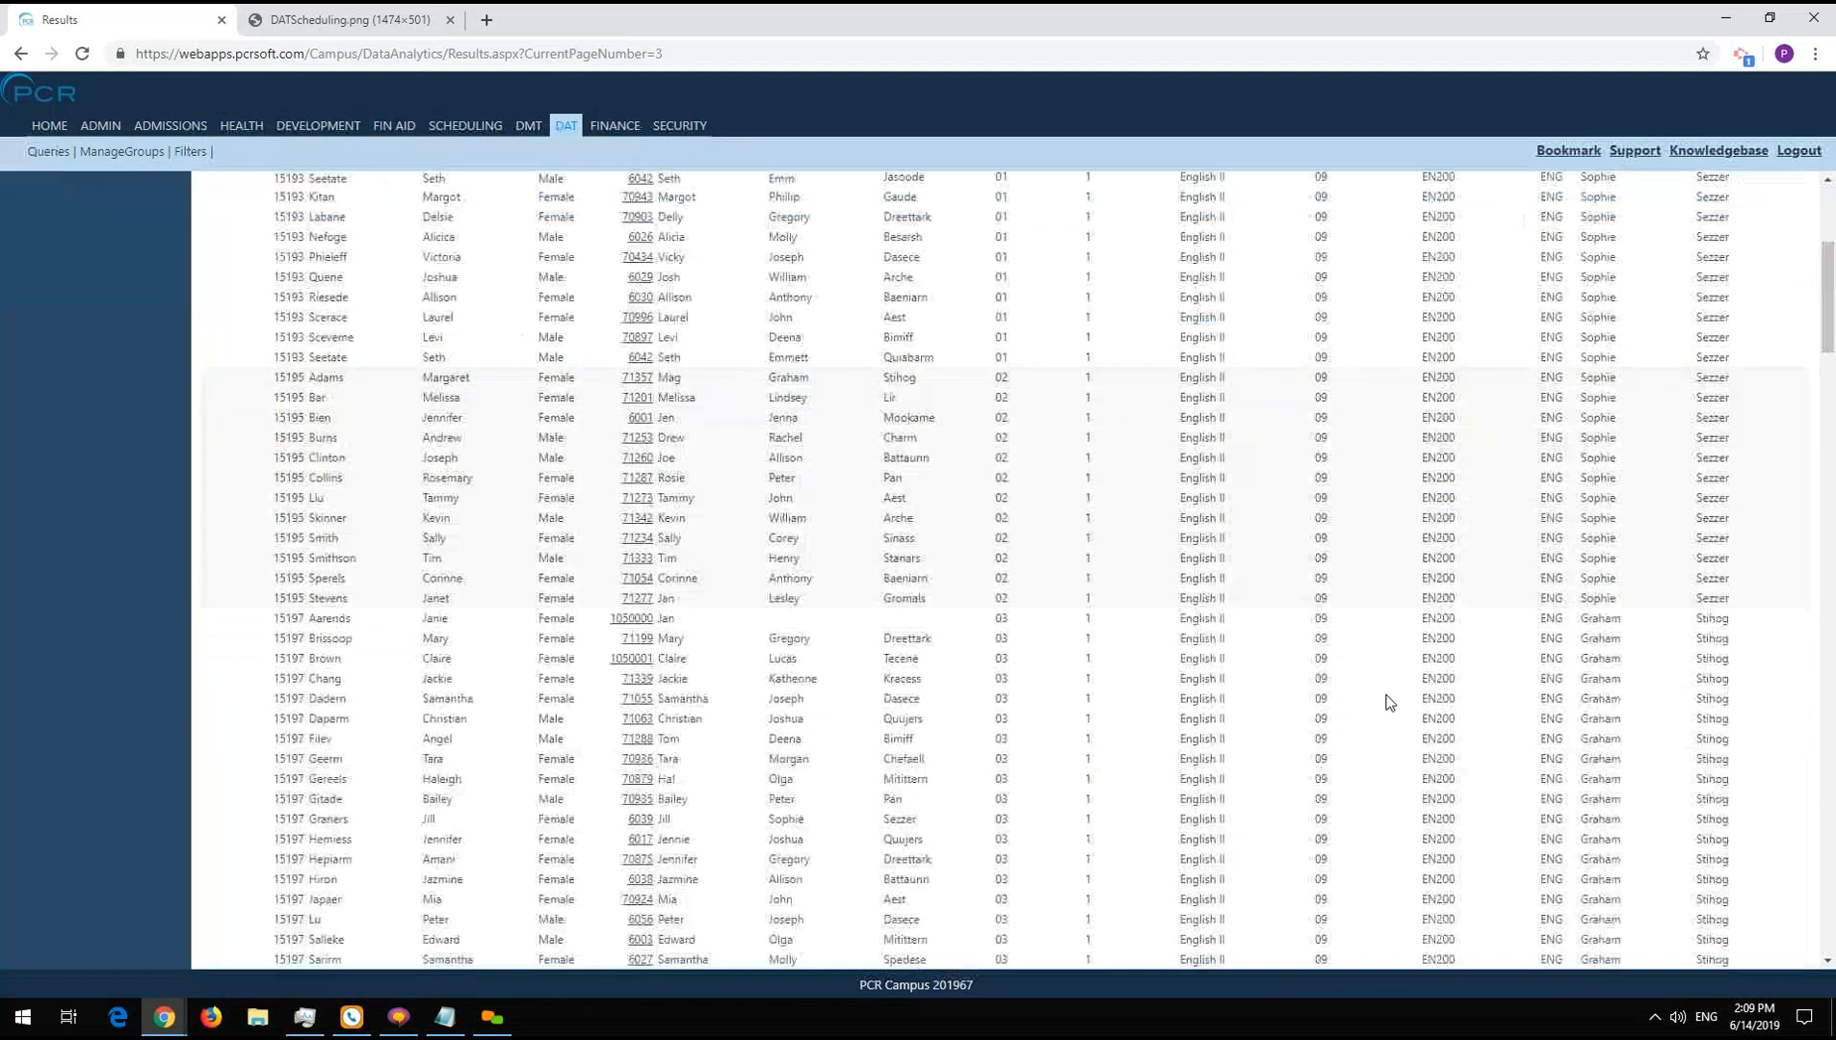
{"action": "scroll", "coordinate": [1387, 702], "scroll_direction": "down", "scroll_amount": 5}
{"action": "scroll", "coordinate": [1388, 701], "scroll_direction": "up", "scroll_amount": 20}
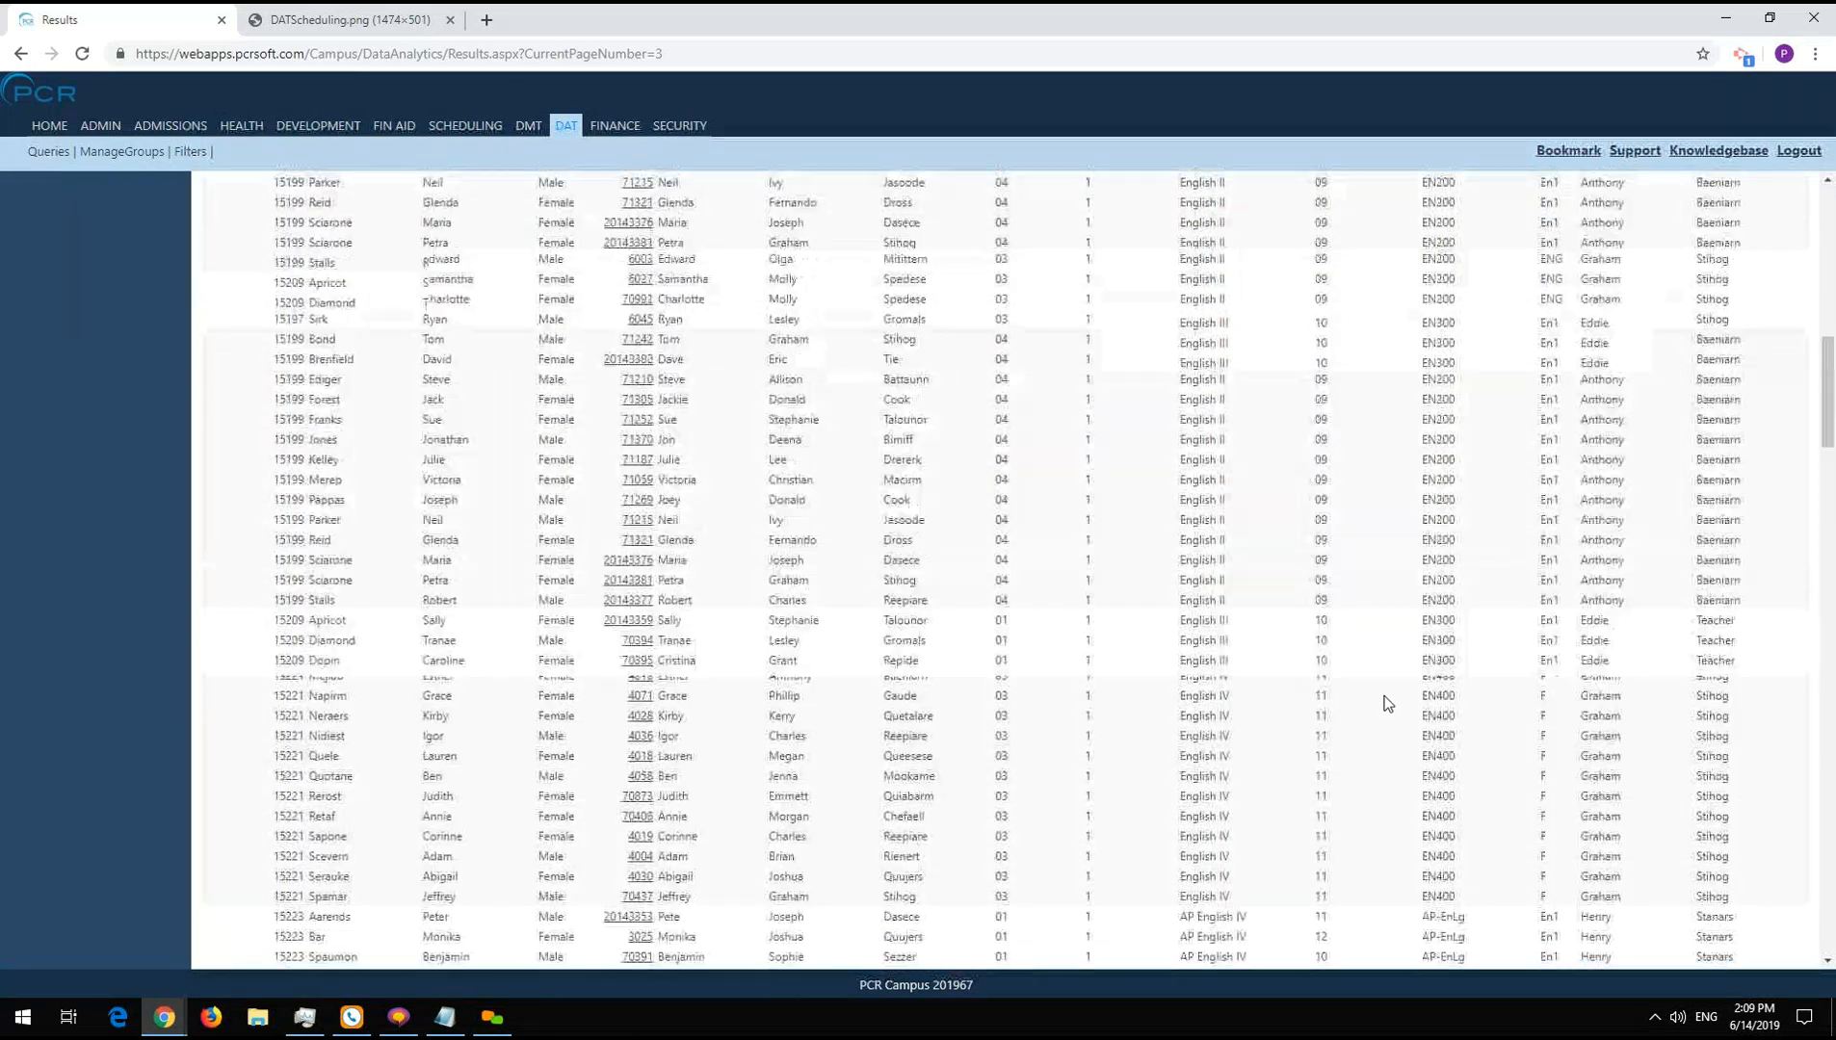
- Connect the Courses table with School Info, select Name as a display field, and save the connection
{"action": "left_click", "coordinate": [30, 183]}
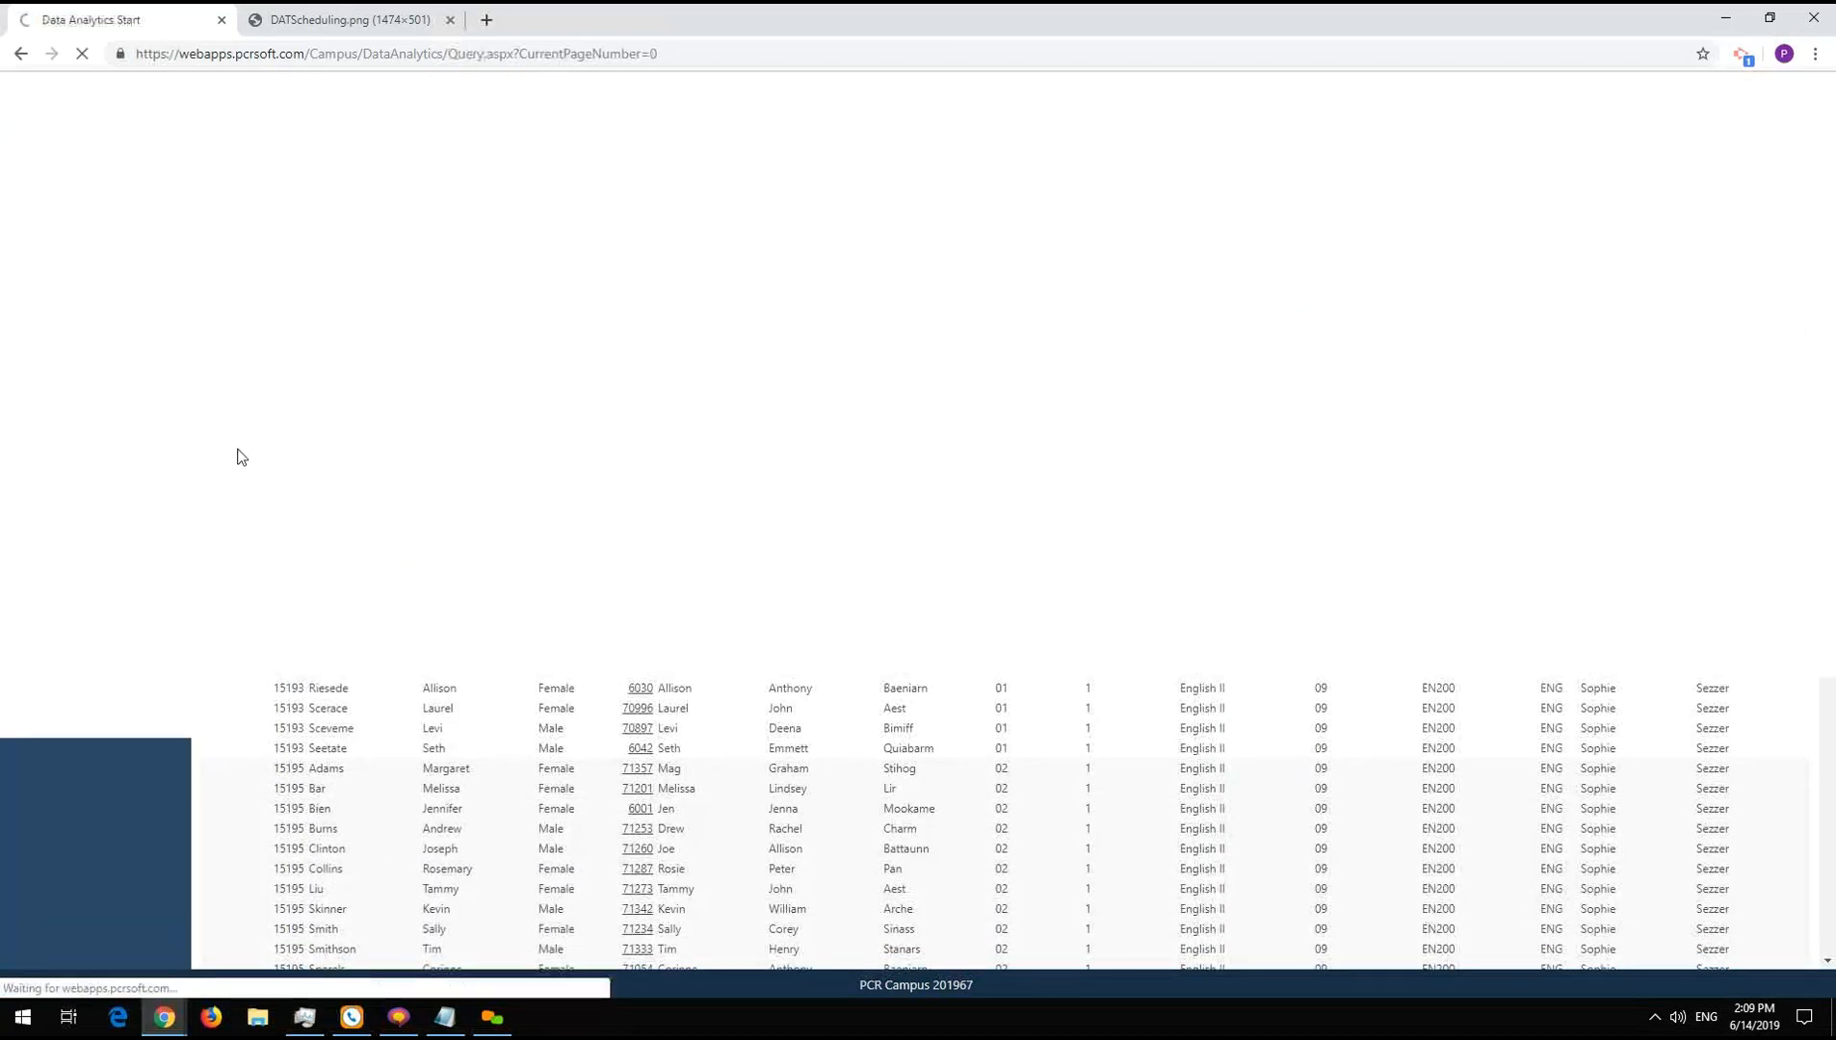
{"action": "left_click", "coordinate": [291, 447]}
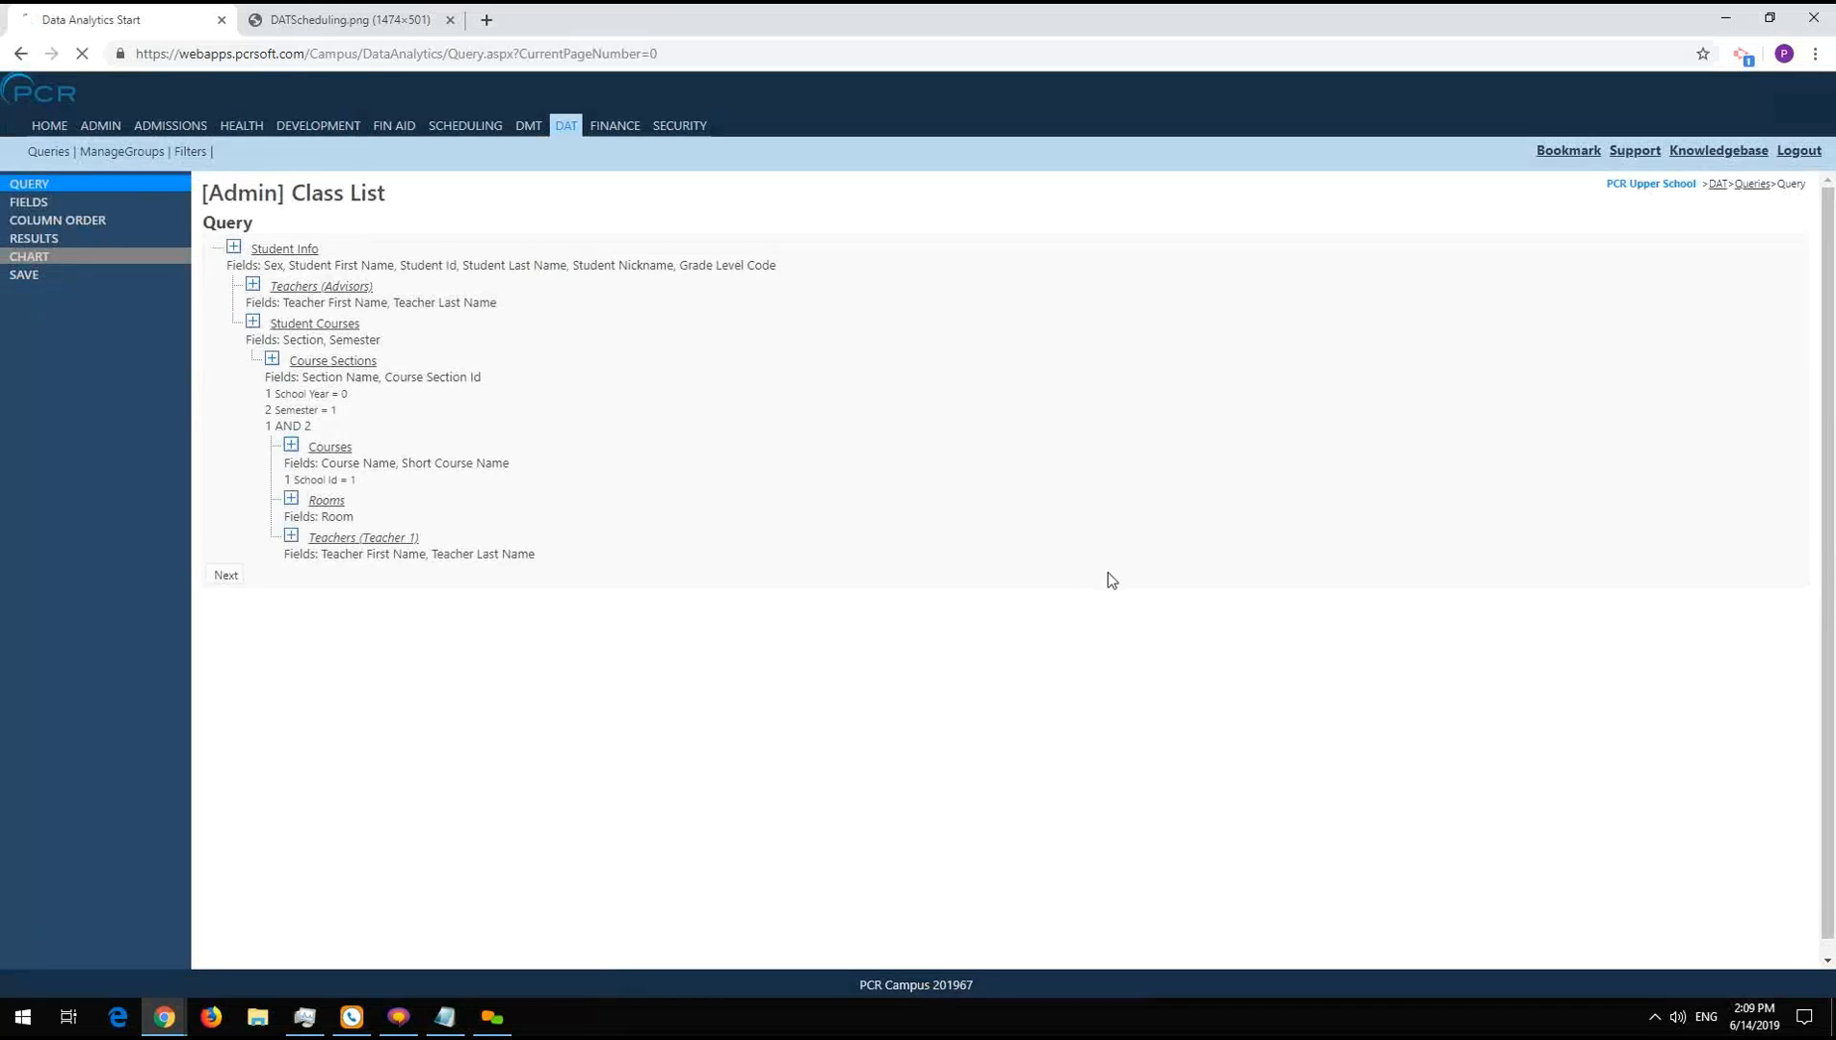
{"action": "left_click", "coordinate": [930, 342]}
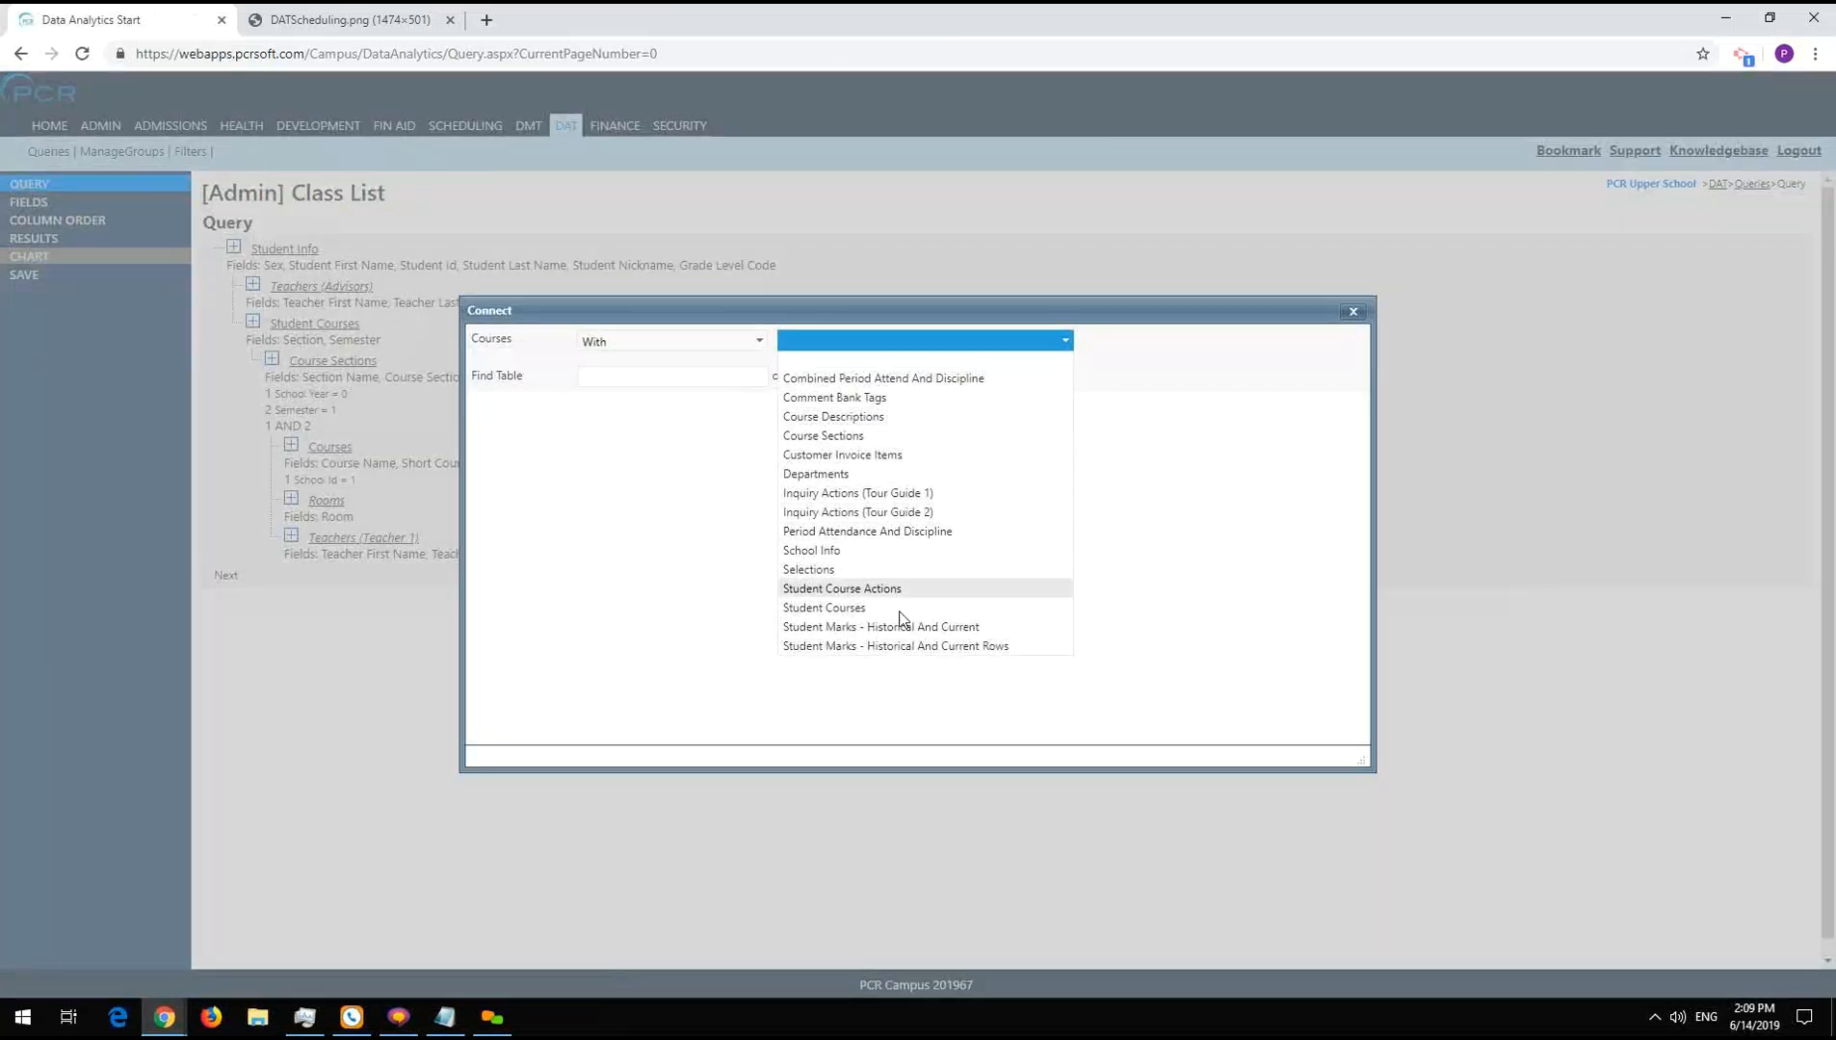
{"action": "left_click", "coordinate": [836, 544]}
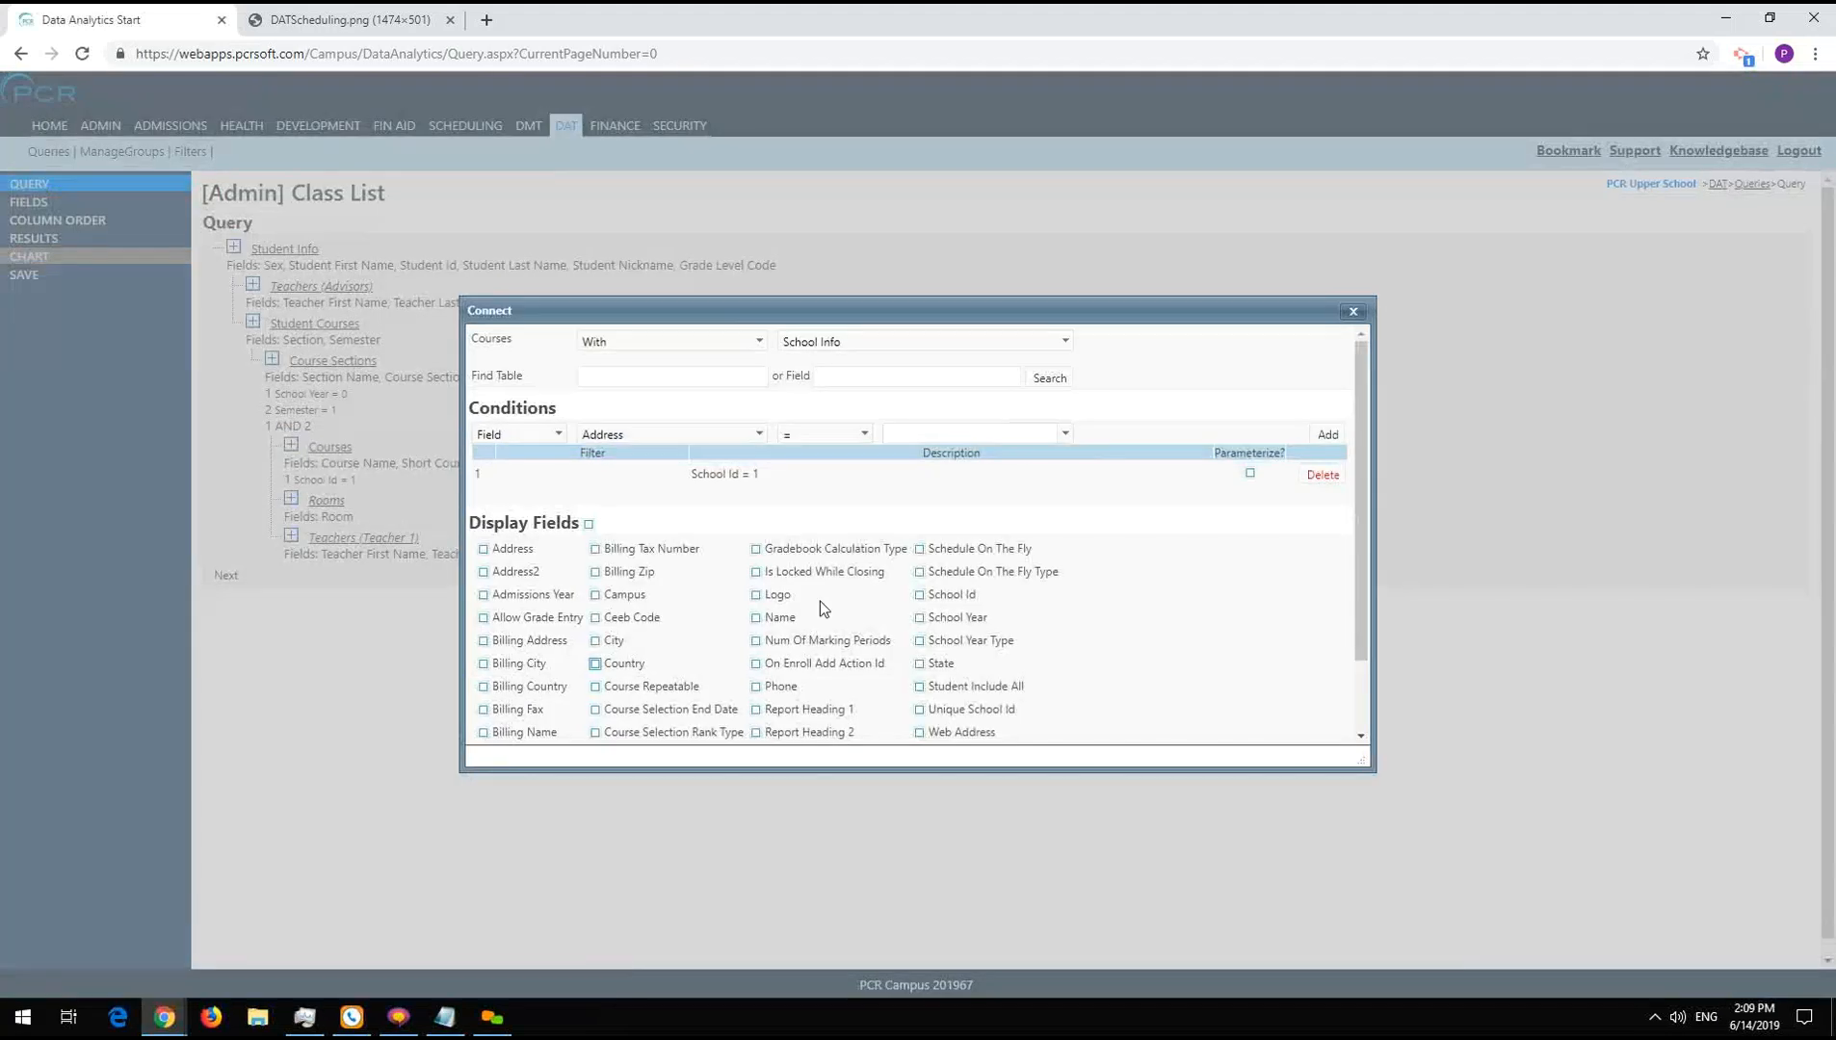
{"action": "scroll", "coordinate": [971, 655], "scroll_direction": "down", "scroll_amount": 1}
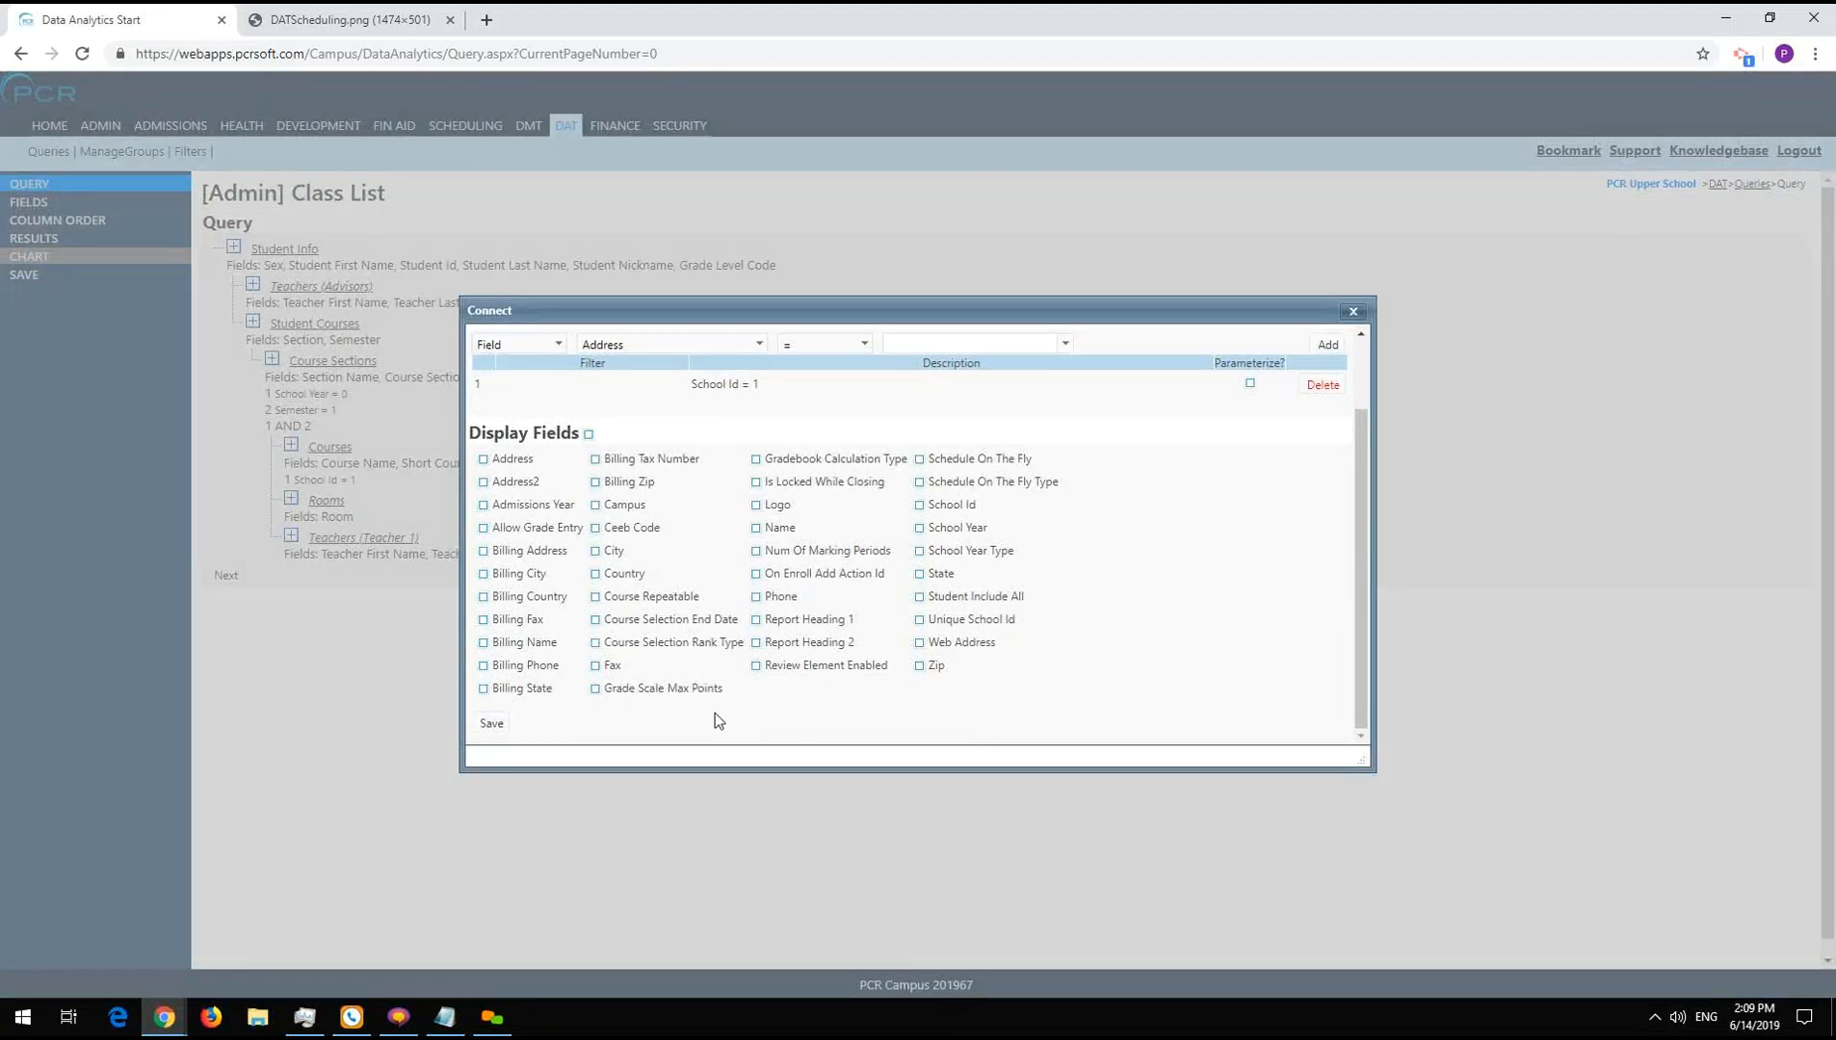
{"action": "left_click", "coordinate": [757, 528]}
{"action": "left_click", "coordinate": [494, 723]}
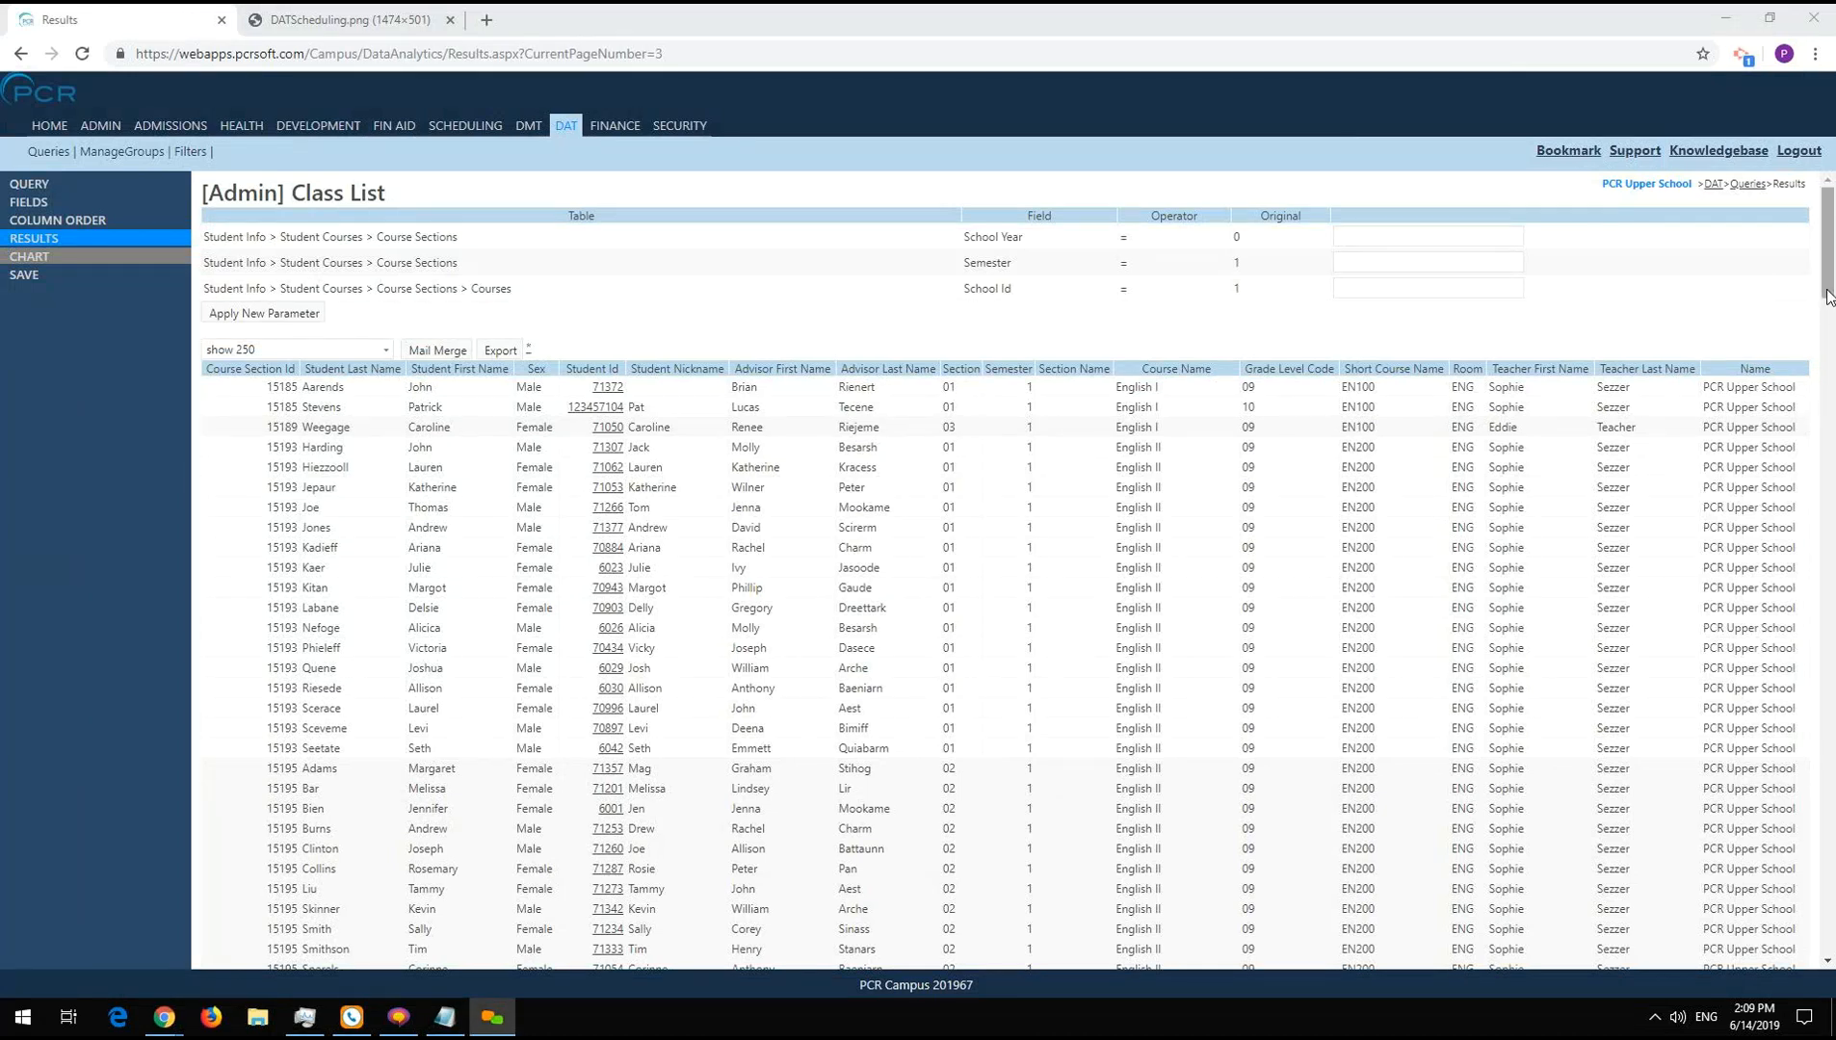
- Examine the results with the school name column and the School Year, Semester and School Id parameters
{"action": "scroll", "coordinate": [1828, 314], "scroll_direction": "down", "scroll_amount": 2}
{"action": "left_click_drag", "start_coordinate": [1828, 304], "coordinate": [1563, 265]}
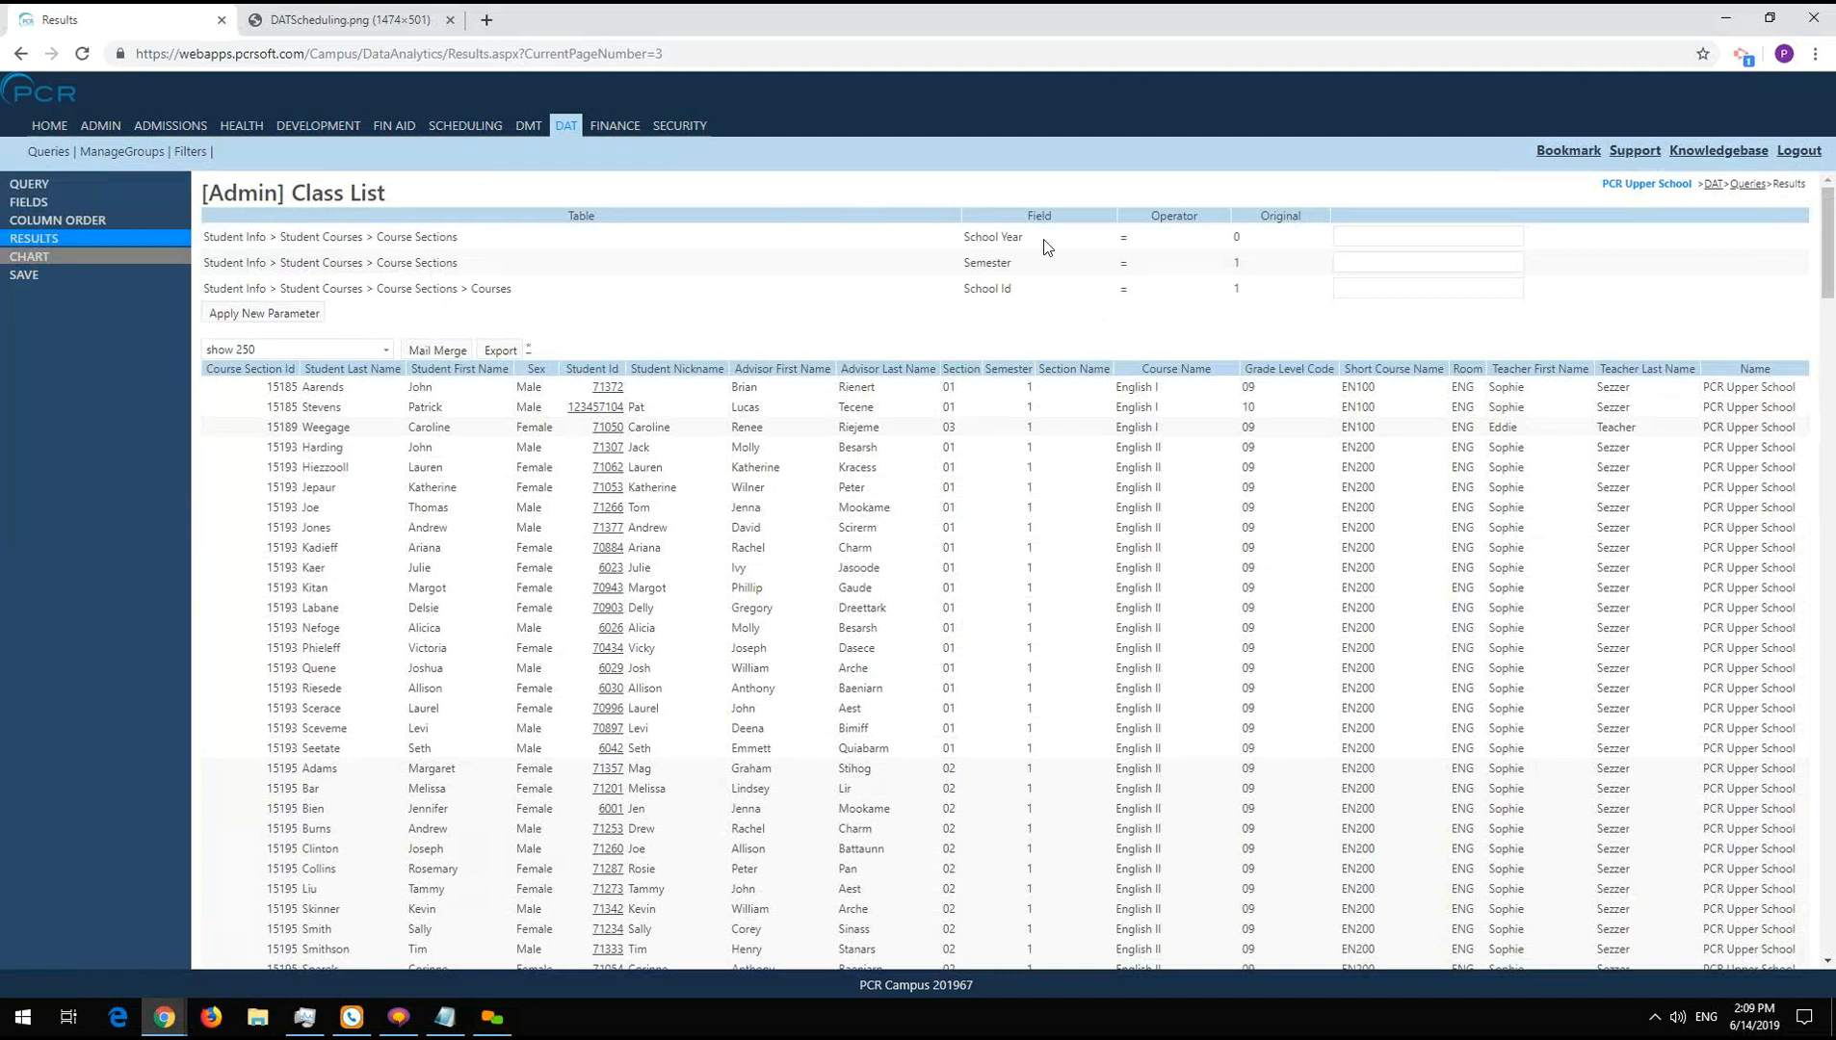
{"action": "left_click_drag", "start_coordinate": [964, 239], "coordinate": [1039, 293]}
{"action": "left_click", "coordinate": [1485, 232]}
{"action": "left_click", "coordinate": [1387, 263]}
{"action": "left_click", "coordinate": [1237, 291]}
- Set the new School Id parameter to 2 and apply it to the results
{"action": "left_click", "coordinate": [1349, 287]}
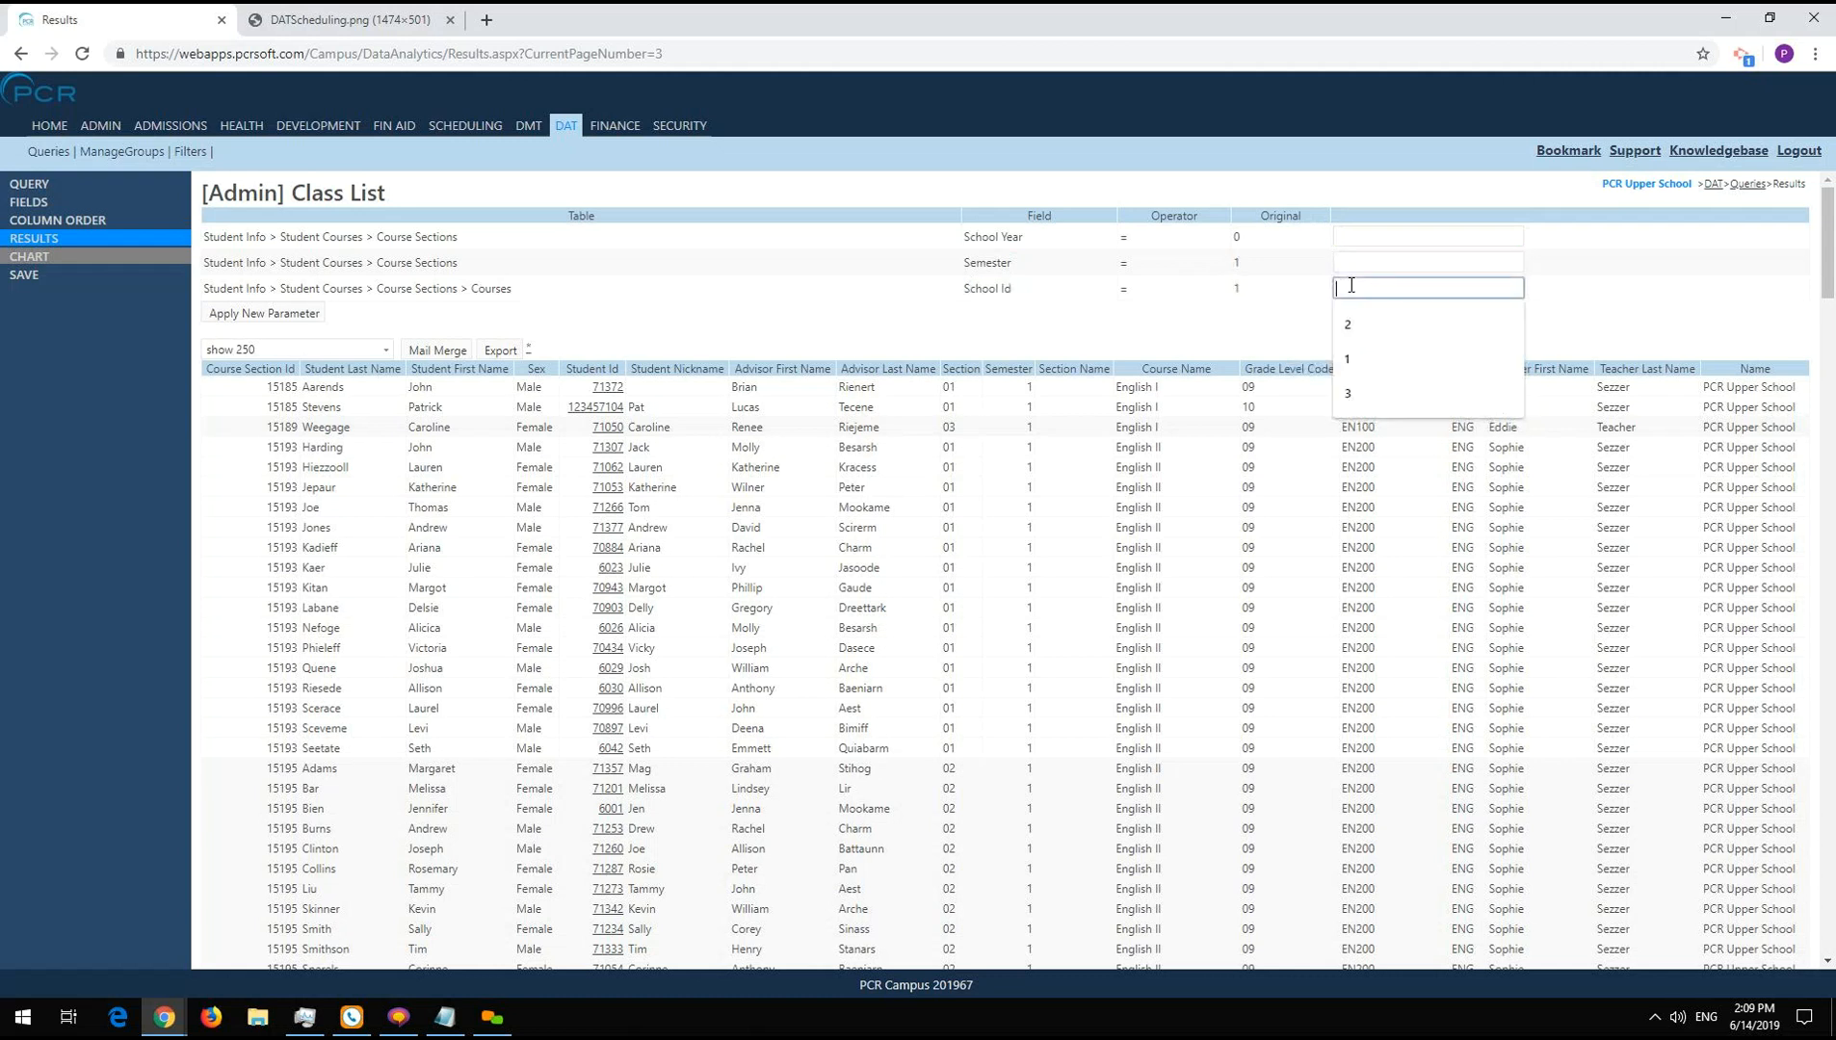
{"action": "type", "text": "2"}
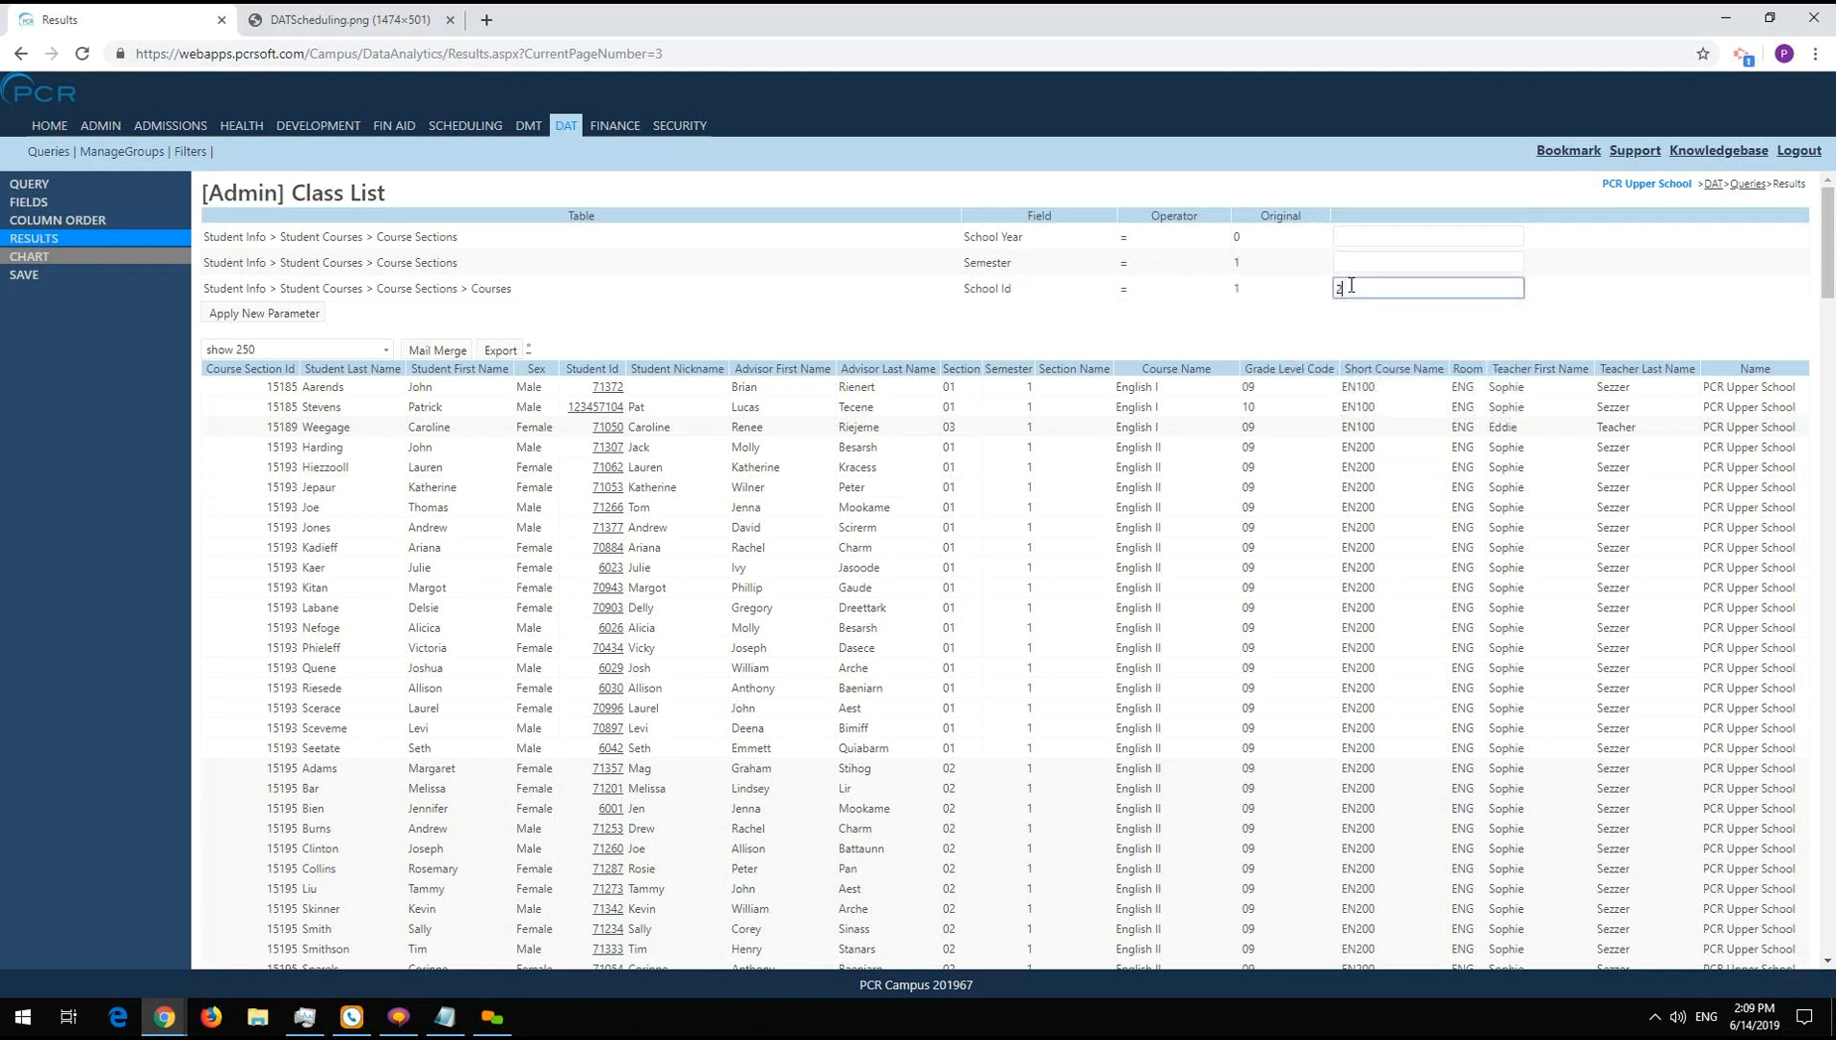
{"action": "left_click", "coordinate": [272, 318]}
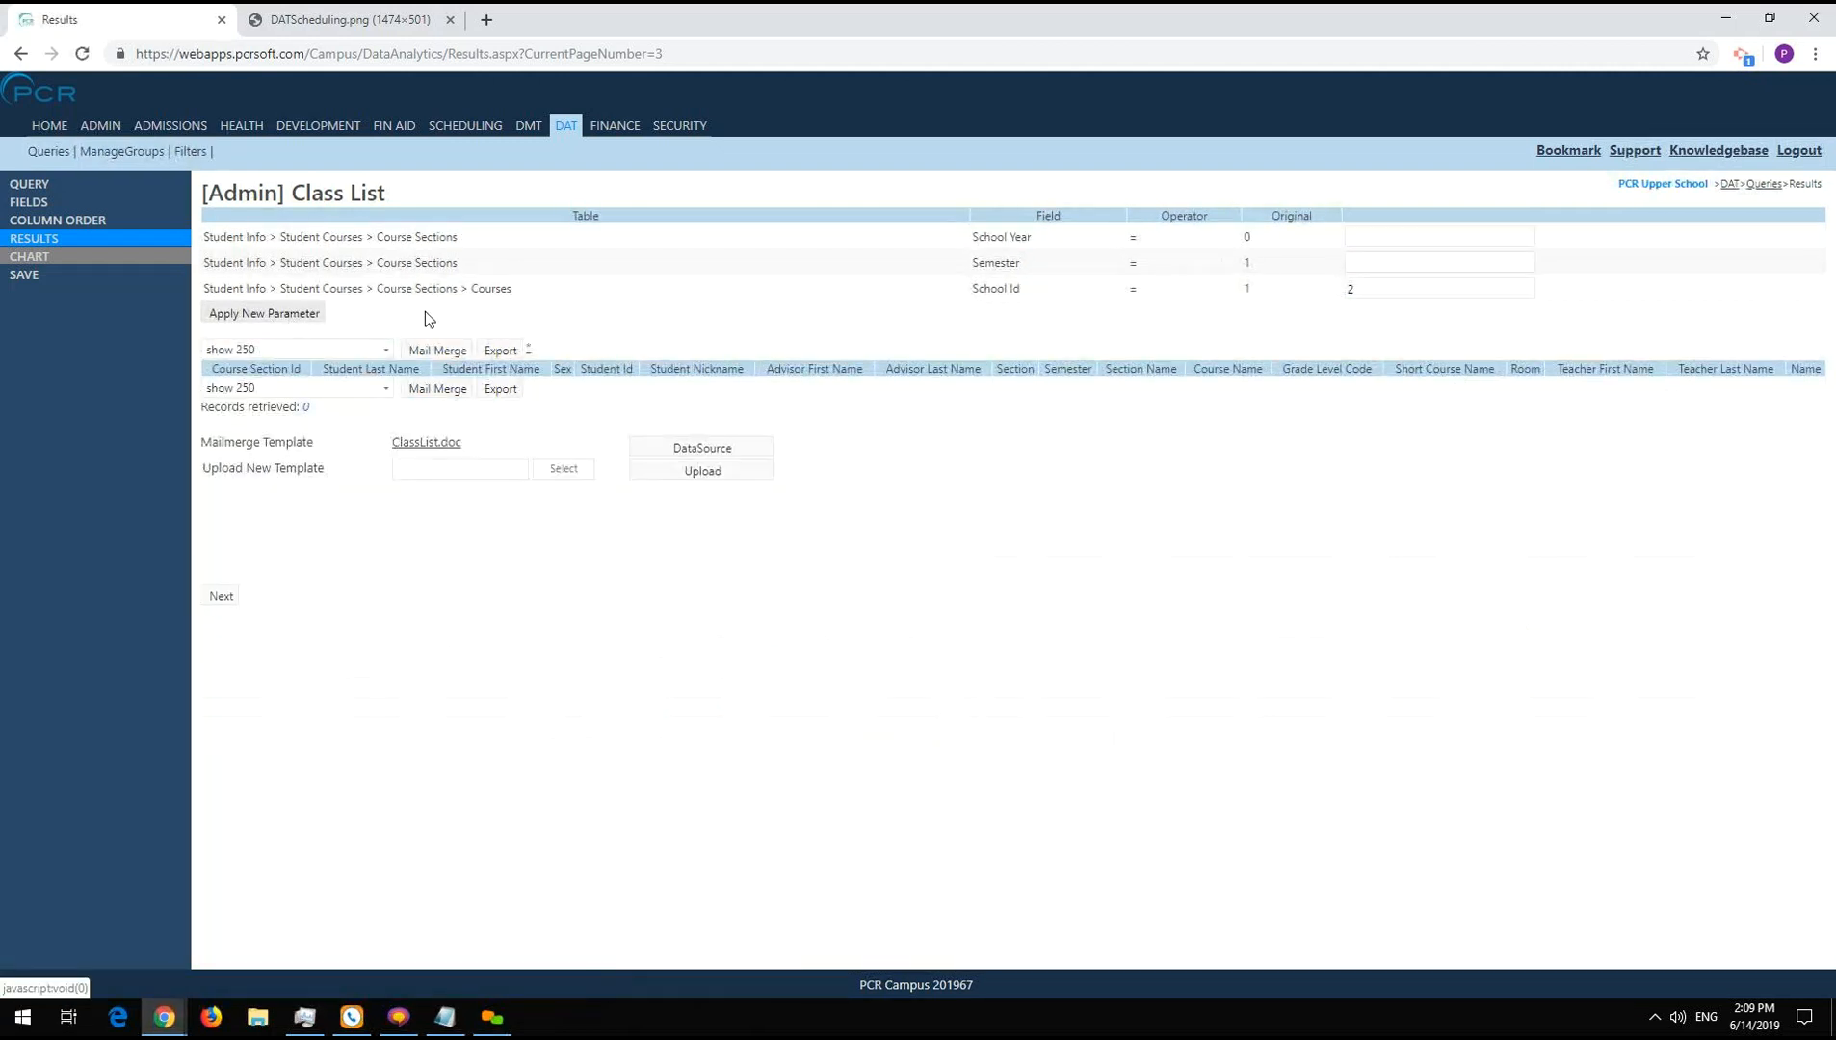
{"action": "left_click", "coordinate": [1379, 290]}
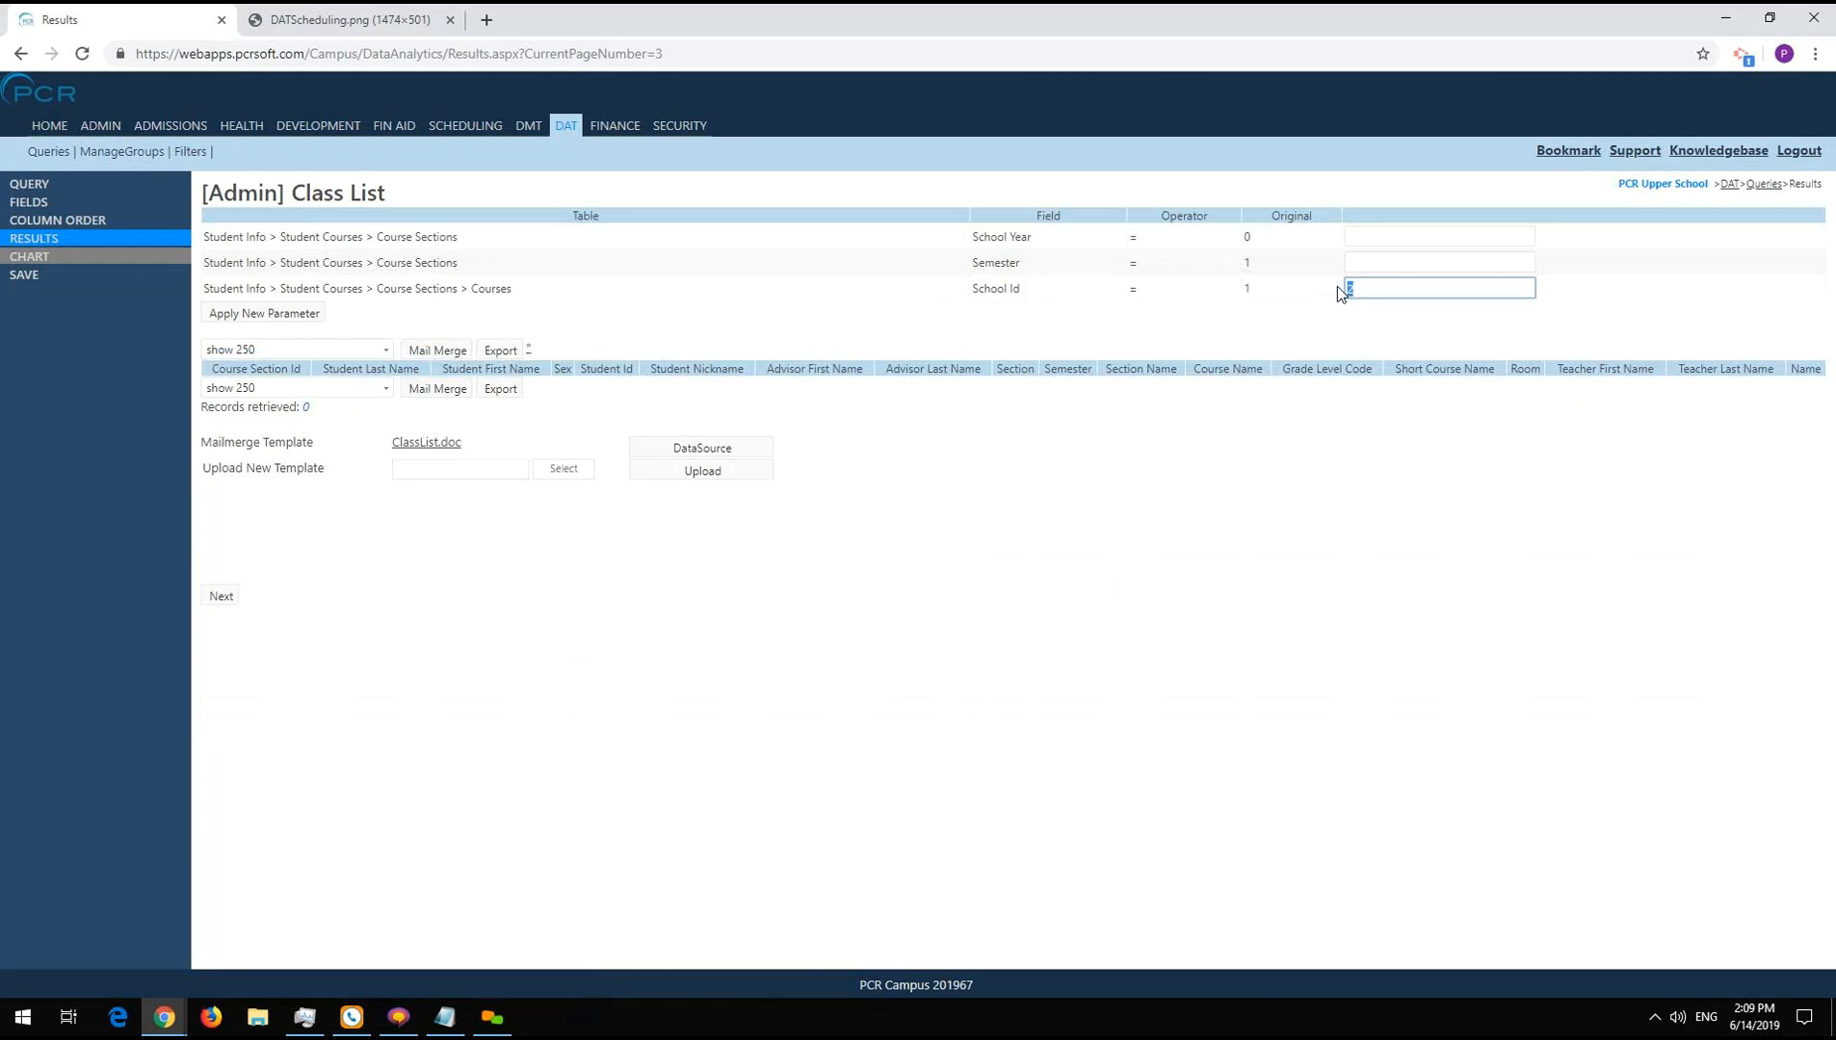
{"action": "key", "text": "Return"}
{"action": "left_click", "coordinate": [260, 306]}
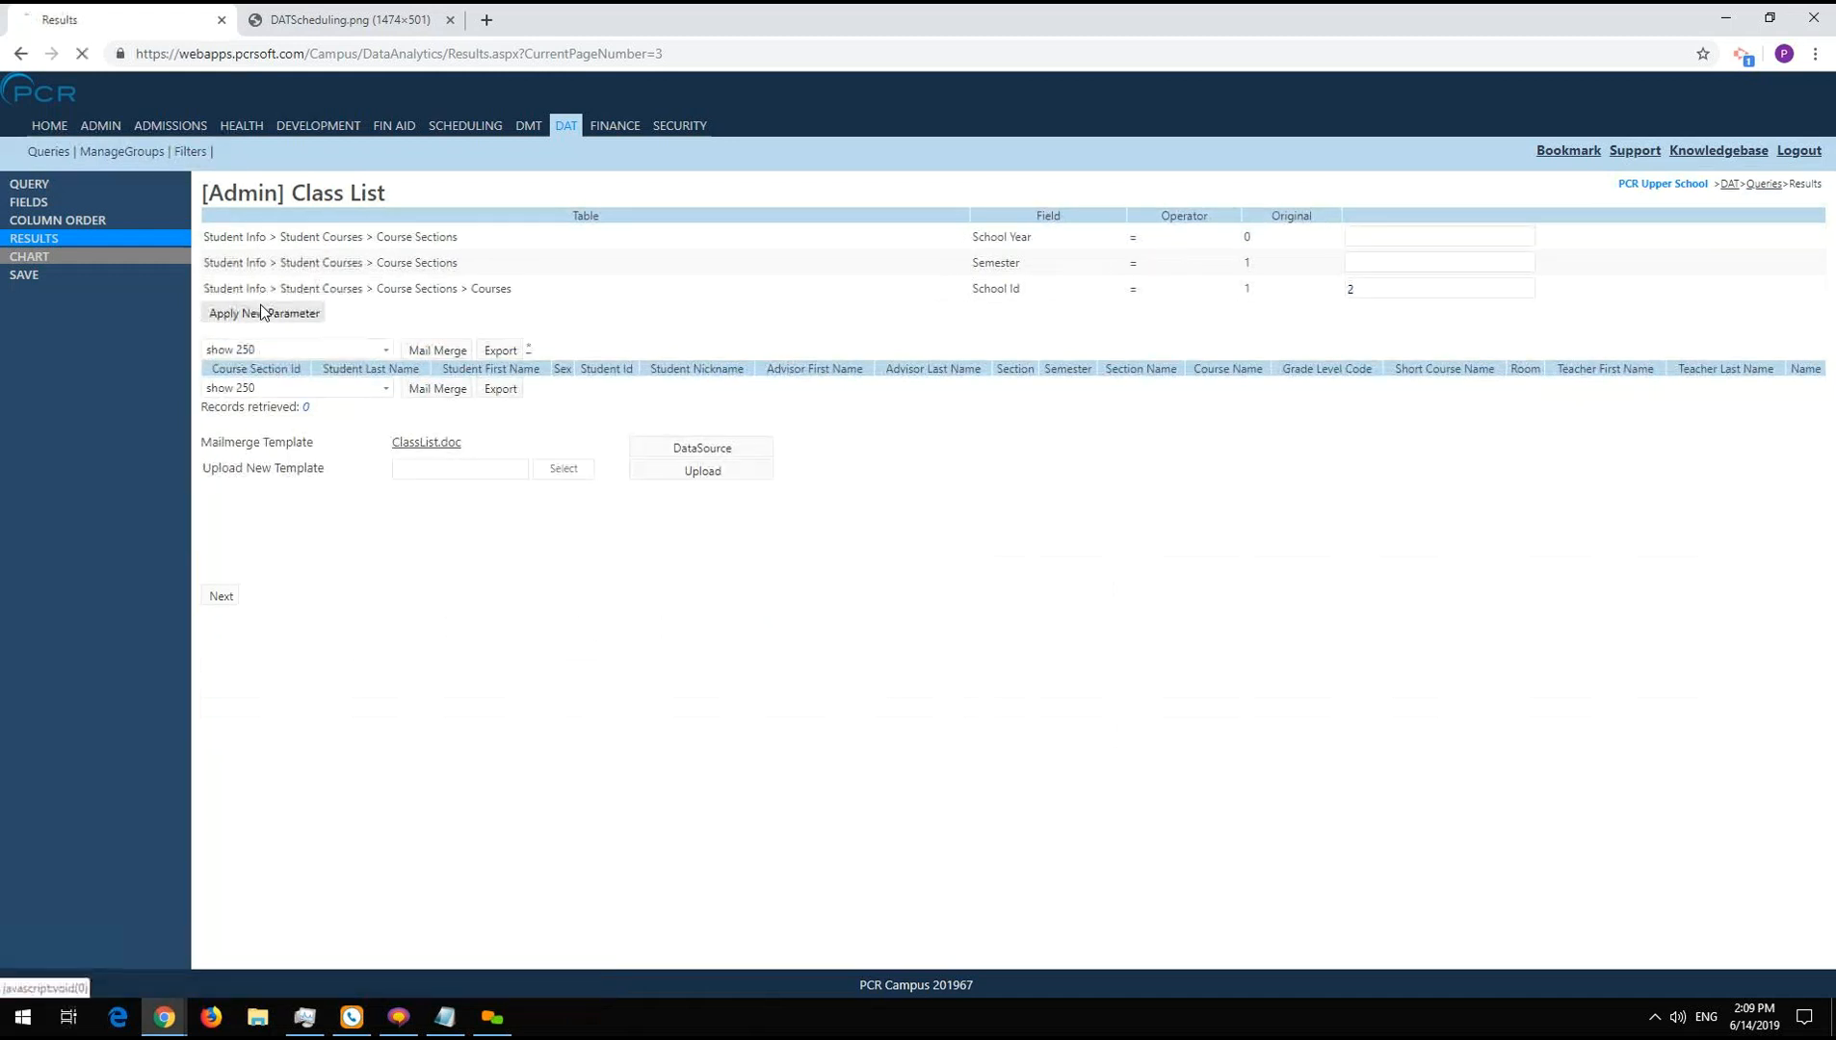
- Remove the School Id = 1 condition from the School Info connection in the query and save the connection
{"action": "left_click", "coordinate": [104, 191]}
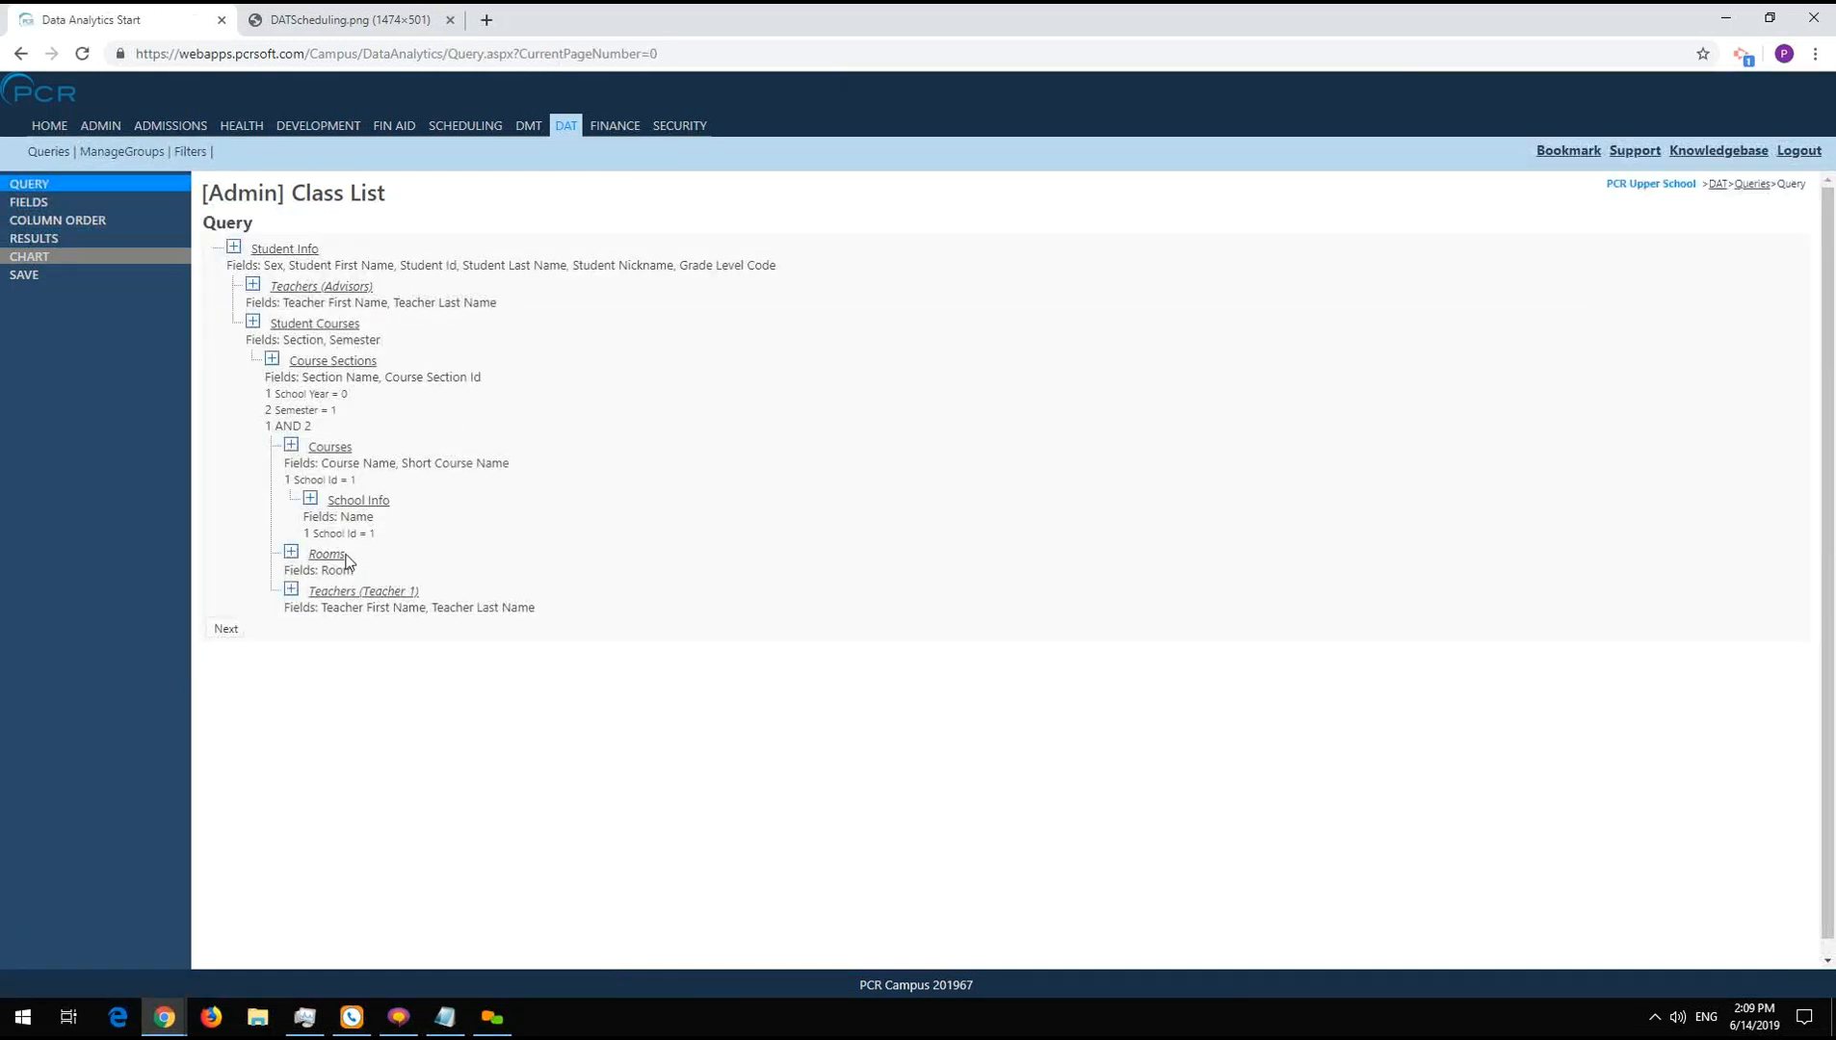
{"action": "left_click", "coordinate": [360, 501]}
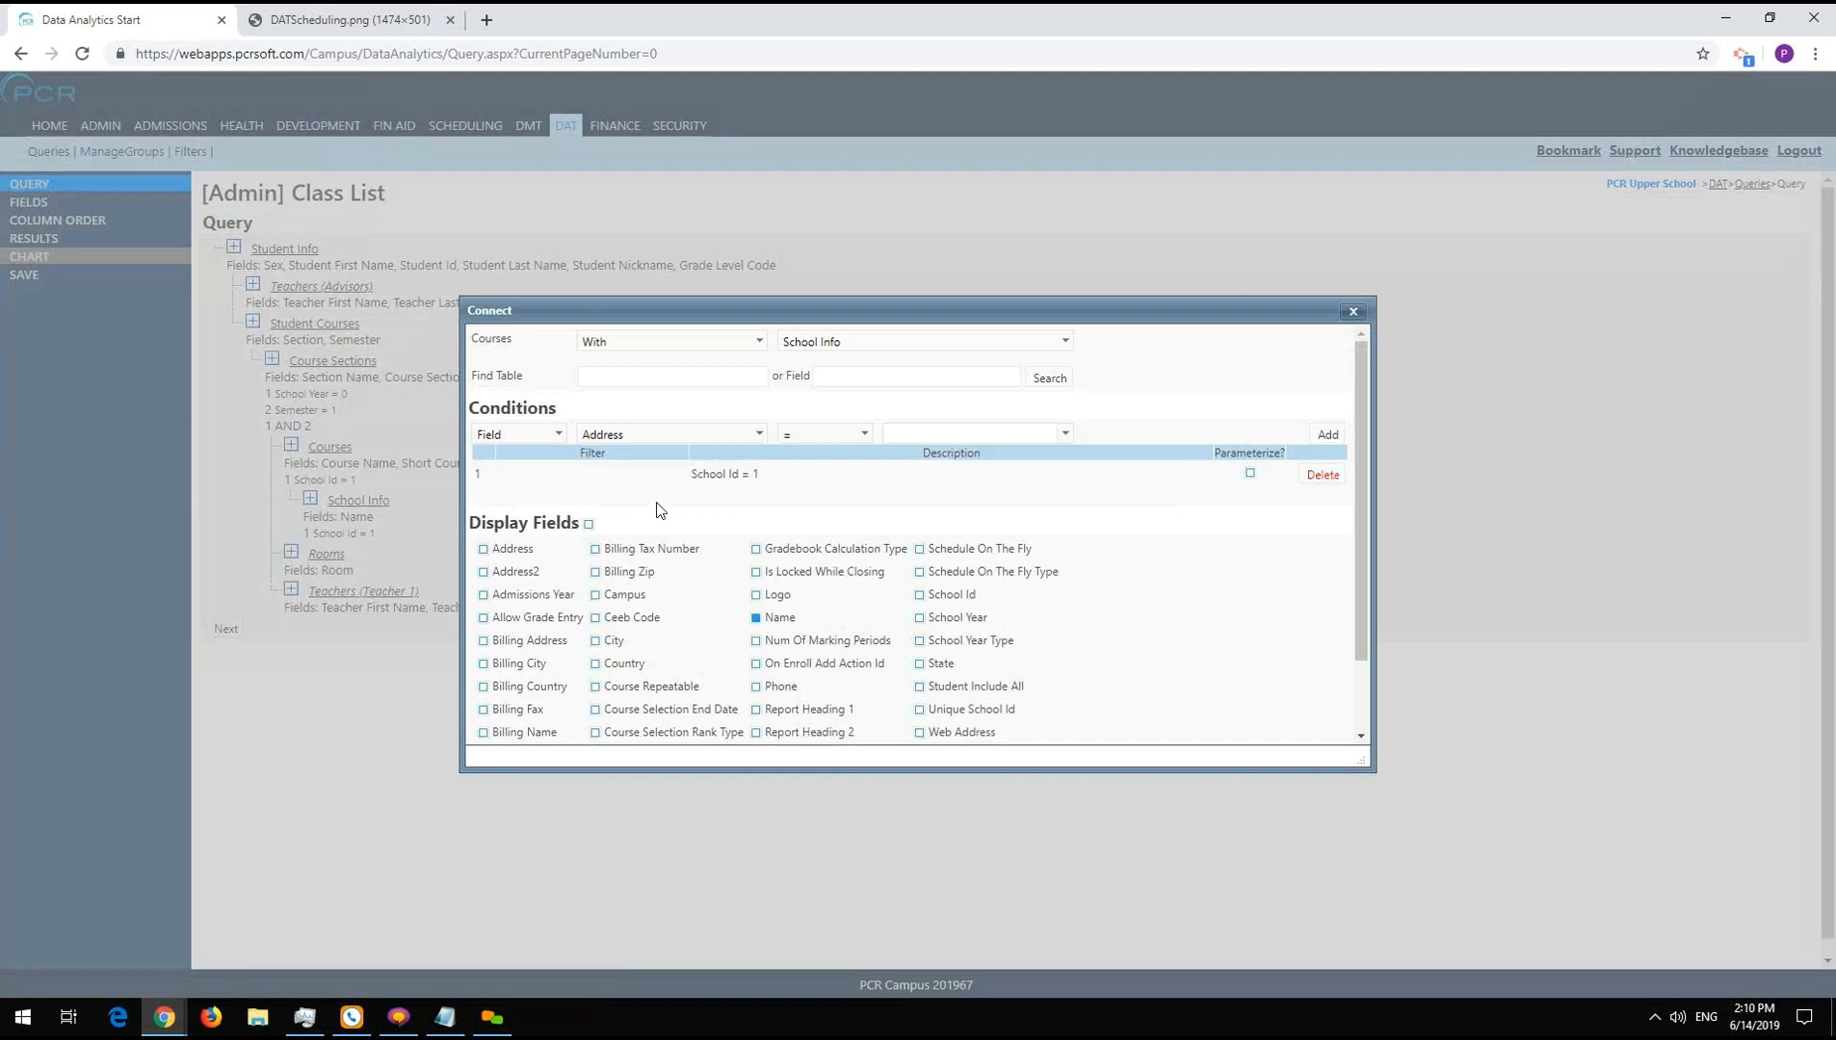
{"action": "left_click", "coordinate": [1323, 474]}
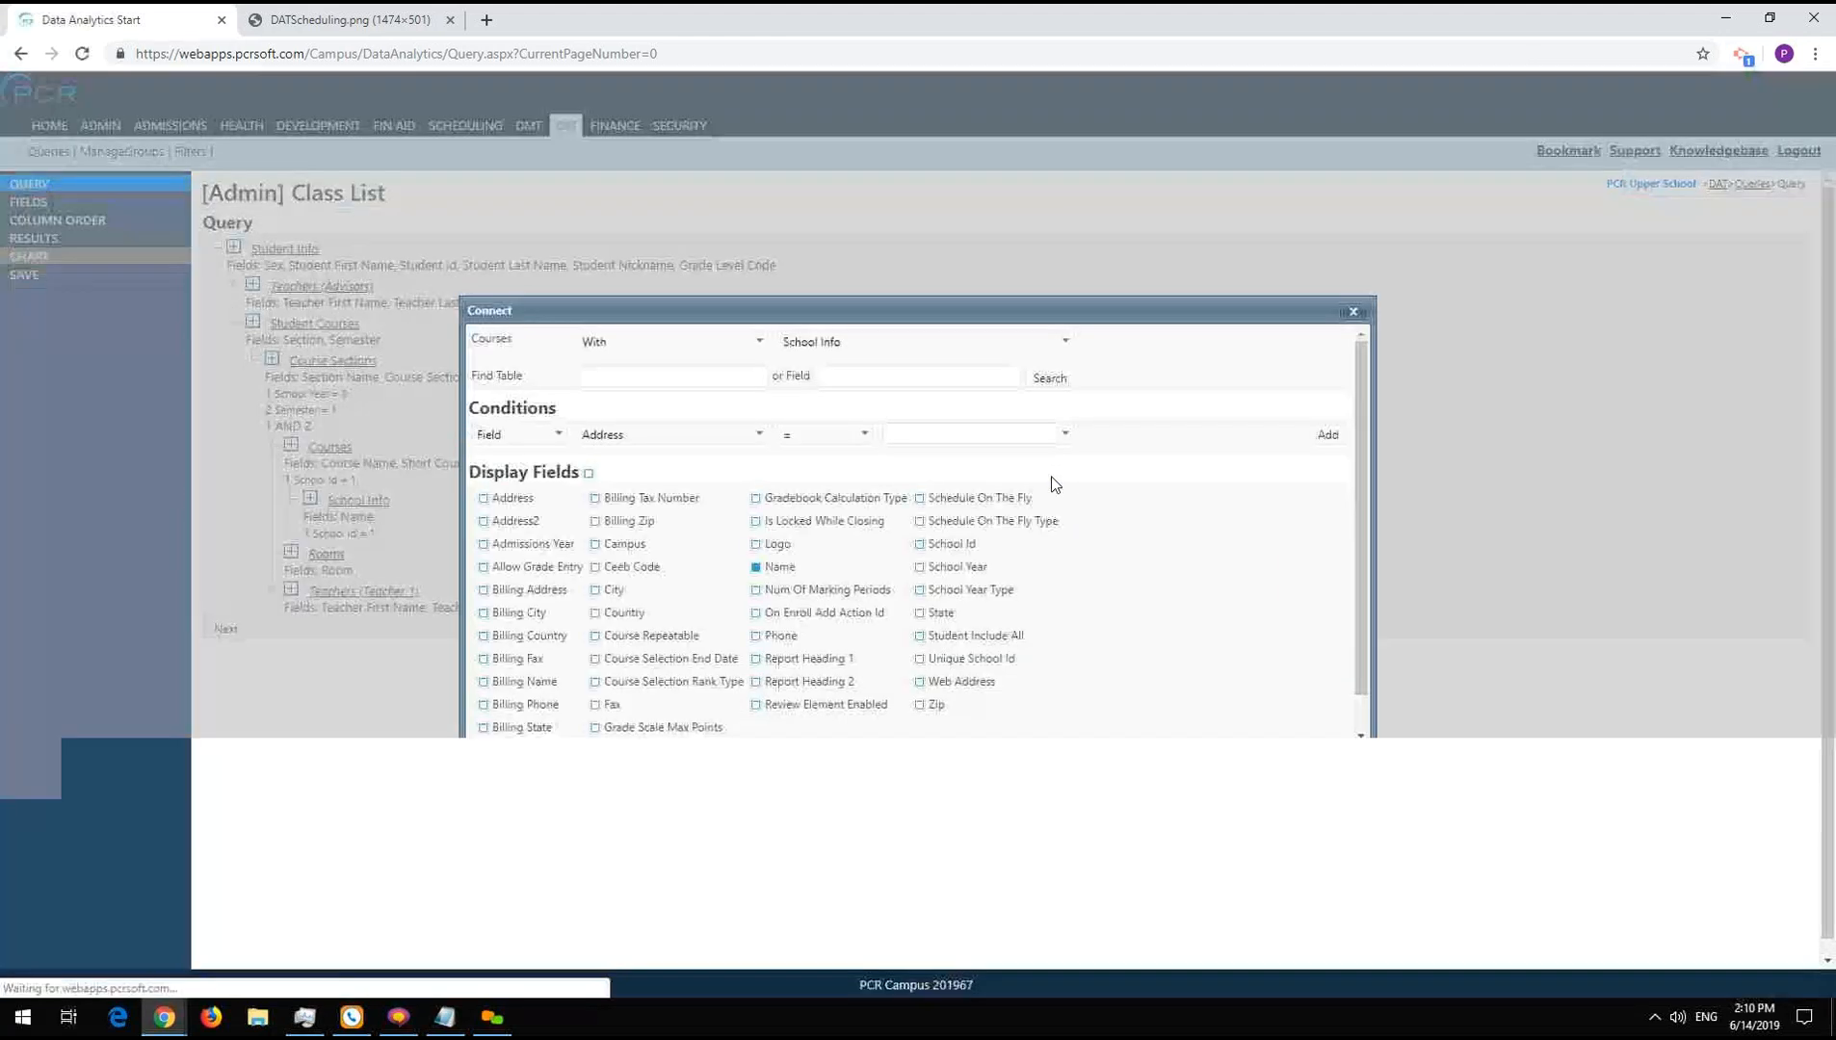
{"action": "scroll", "coordinate": [839, 451], "scroll_direction": "down", "scroll_amount": 2}
{"action": "left_click", "coordinate": [491, 724]}
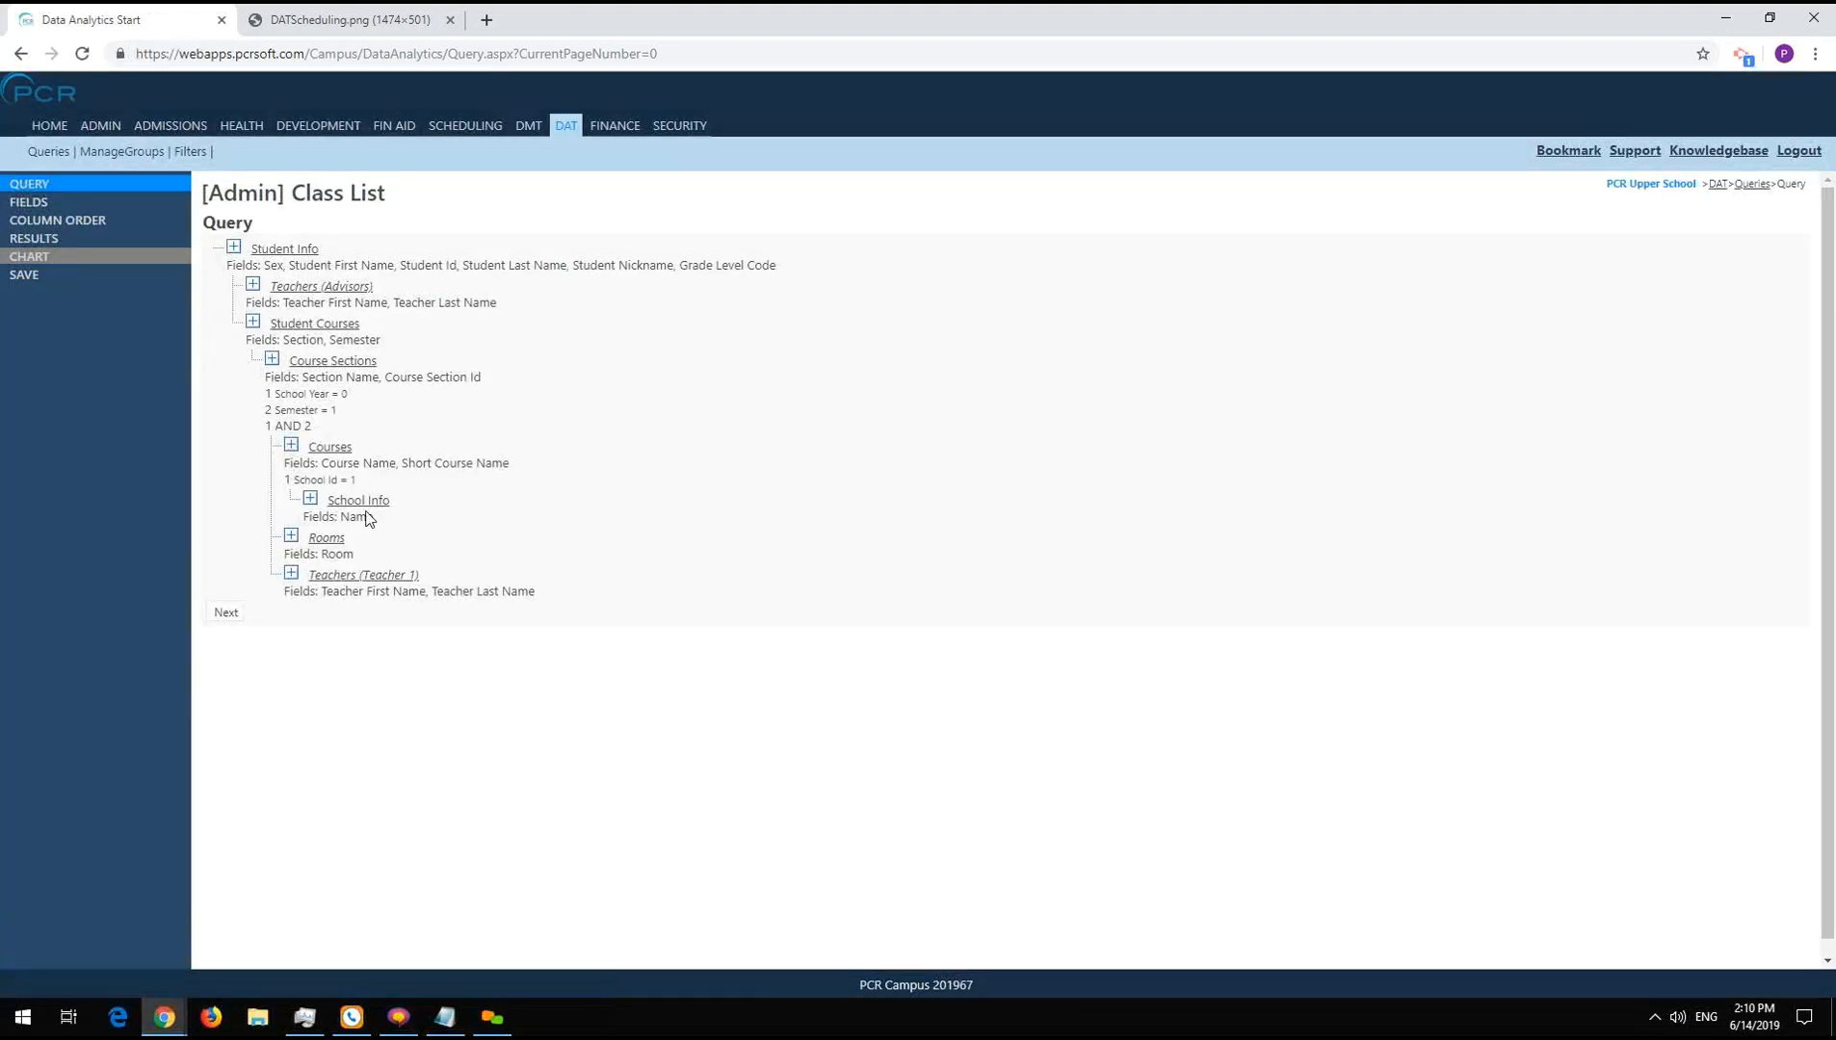
- Rerun the class list results with the School Id parameter at 2
{"action": "left_click", "coordinate": [34, 238]}
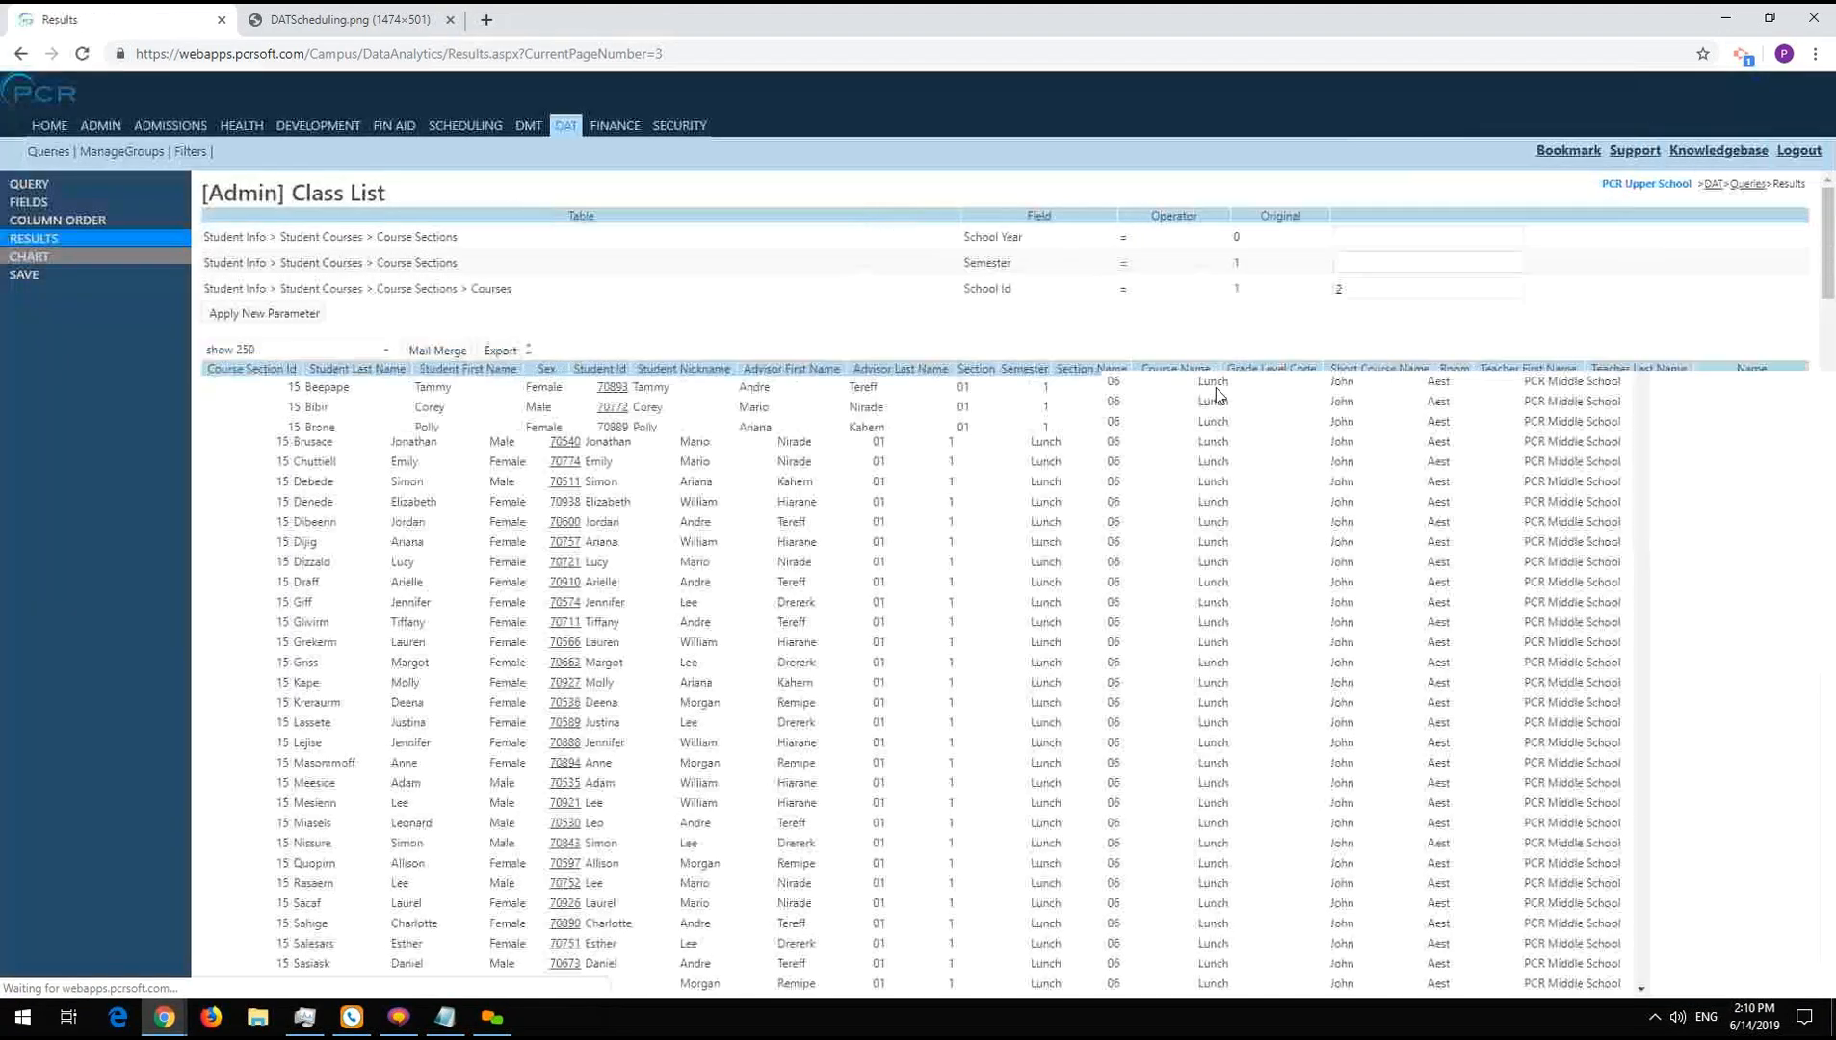
{"action": "left_click", "coordinate": [1344, 288]}
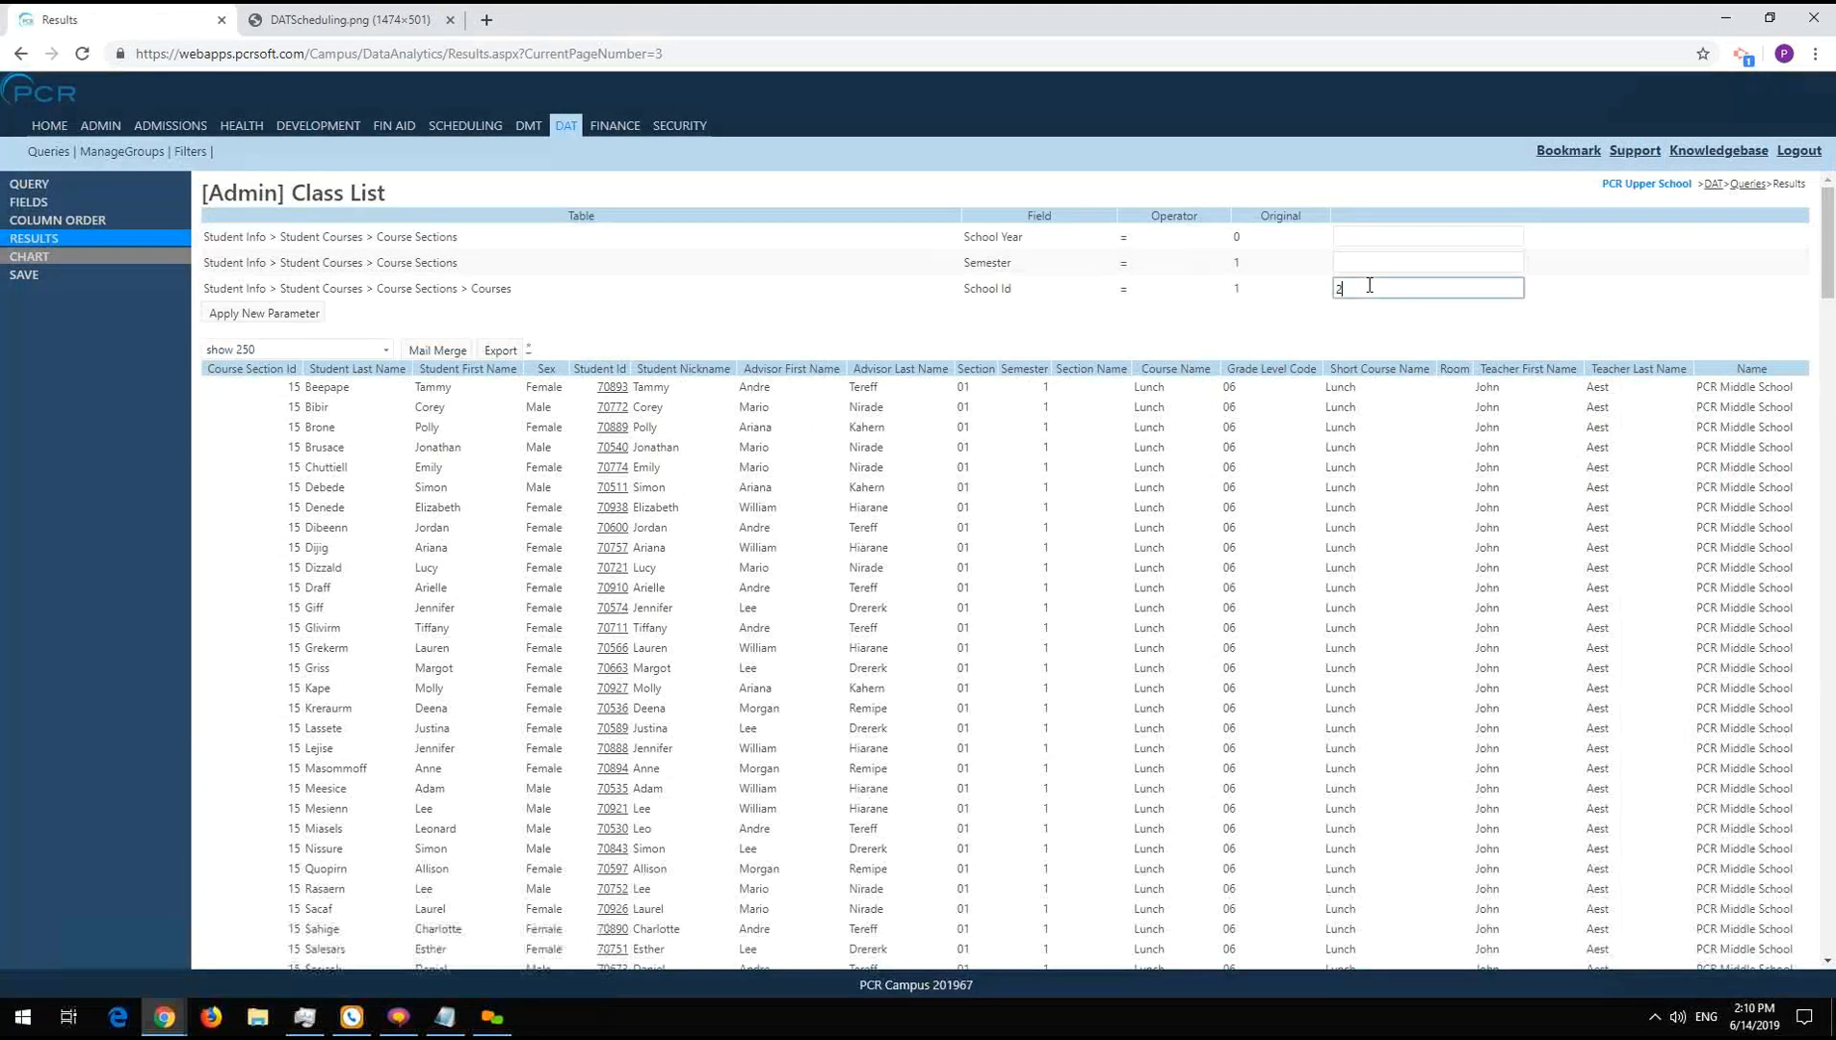
{"action": "left_click", "coordinate": [285, 314]}
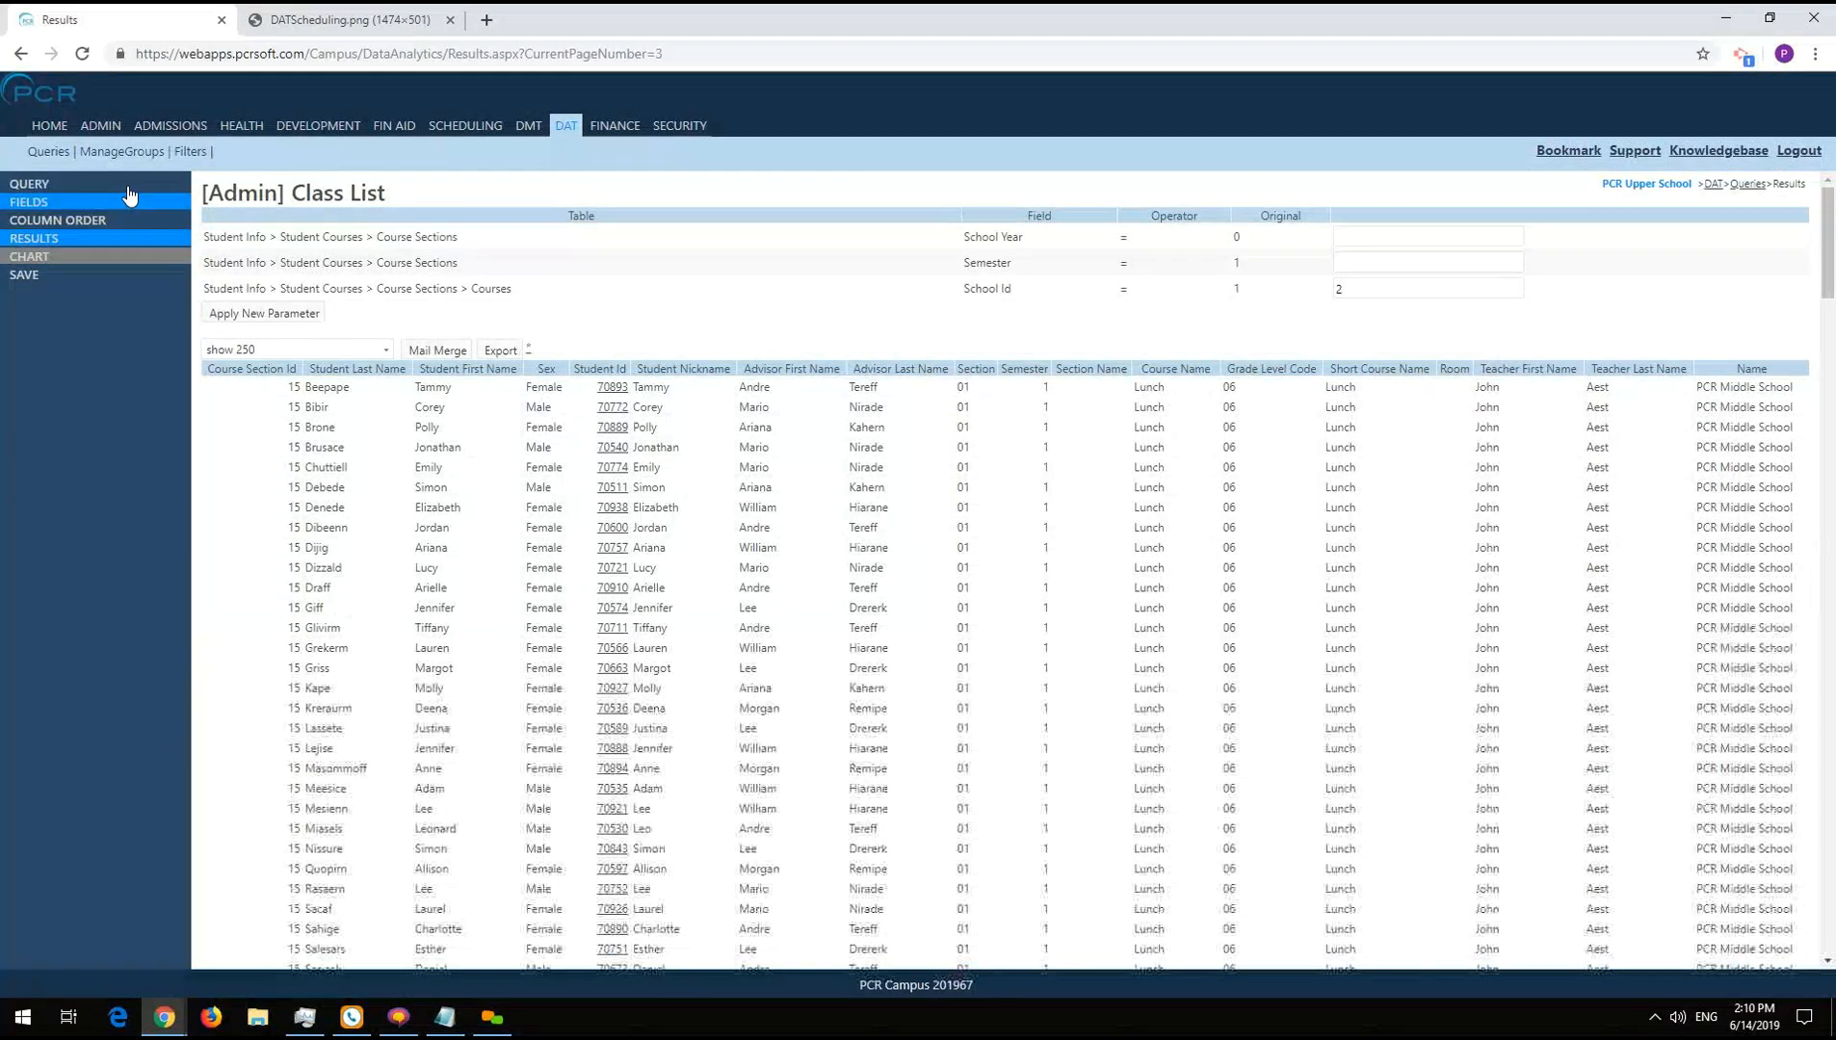
- Check the parameterized School Id condition in the Courses connection, save it, and return to the results
{"action": "left_click", "coordinate": [131, 184]}
{"action": "left_click", "coordinate": [329, 446]}
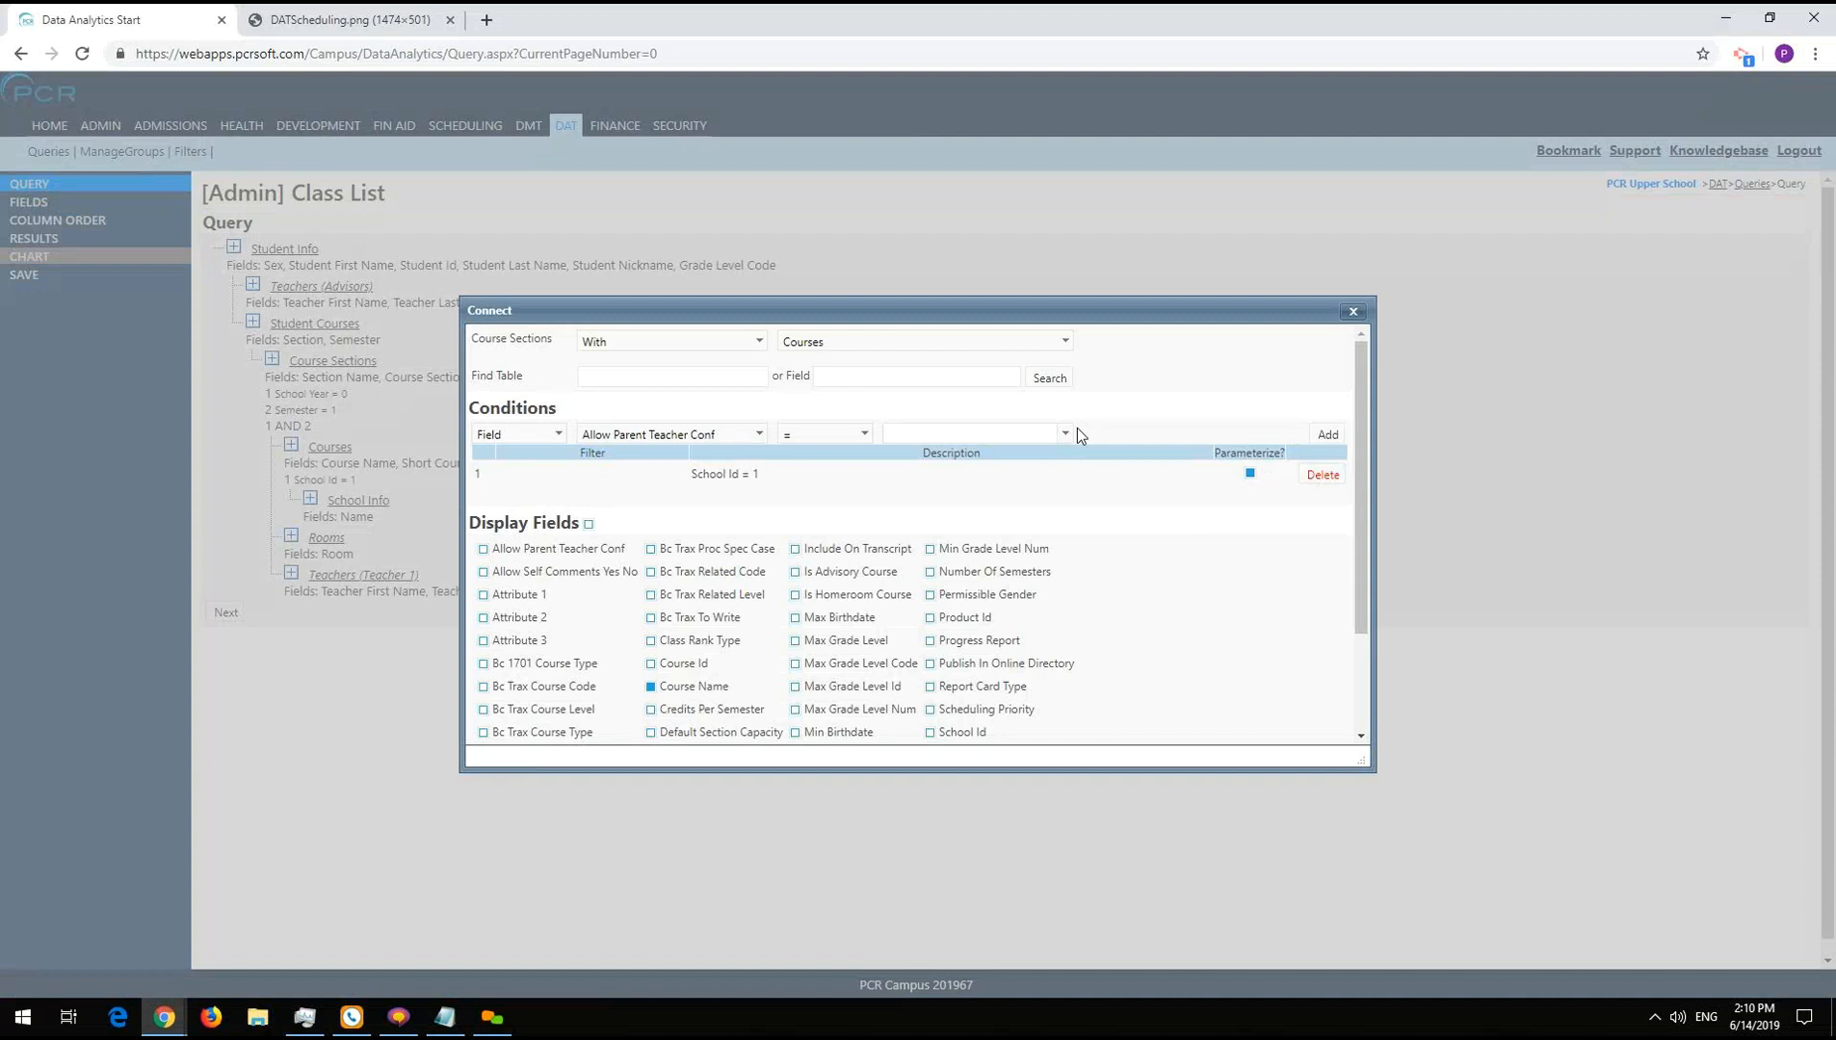
{"action": "scroll", "coordinate": [501, 655], "scroll_direction": "down", "scroll_amount": 3}
{"action": "left_click", "coordinate": [492, 725]}
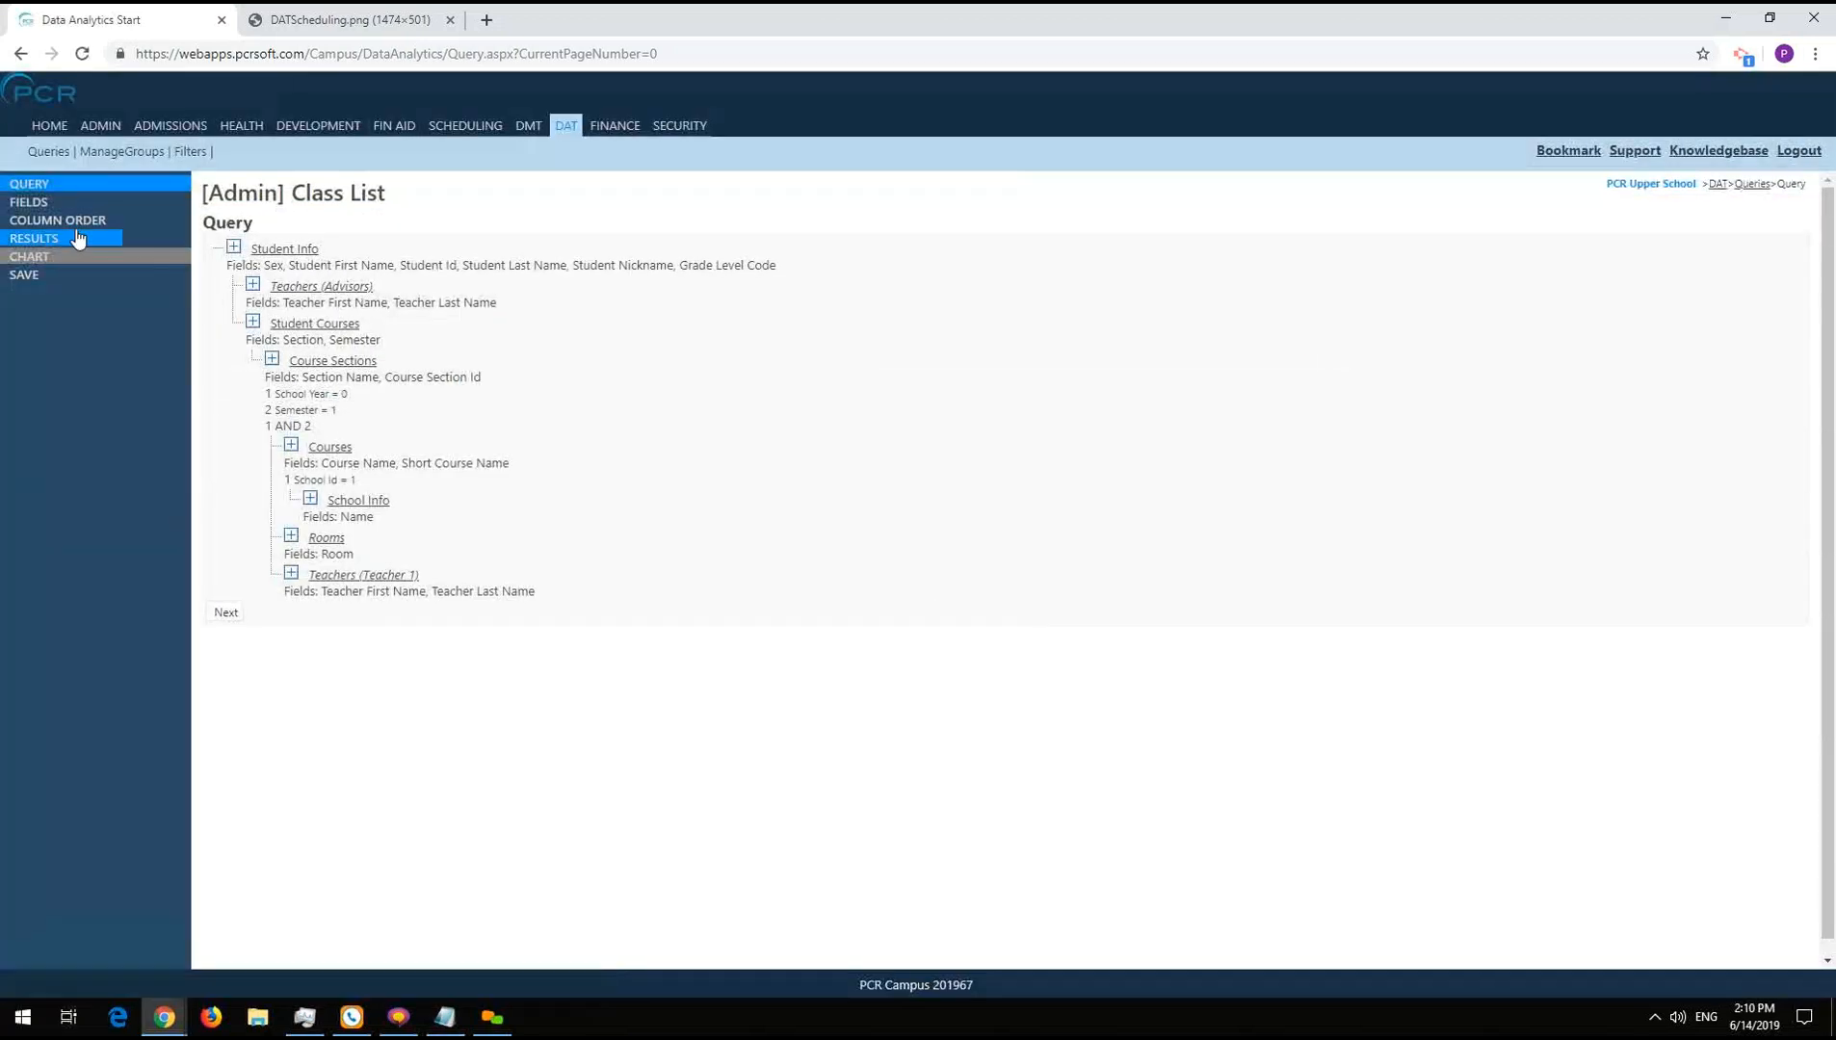
{"action": "left_click", "coordinate": [73, 239]}
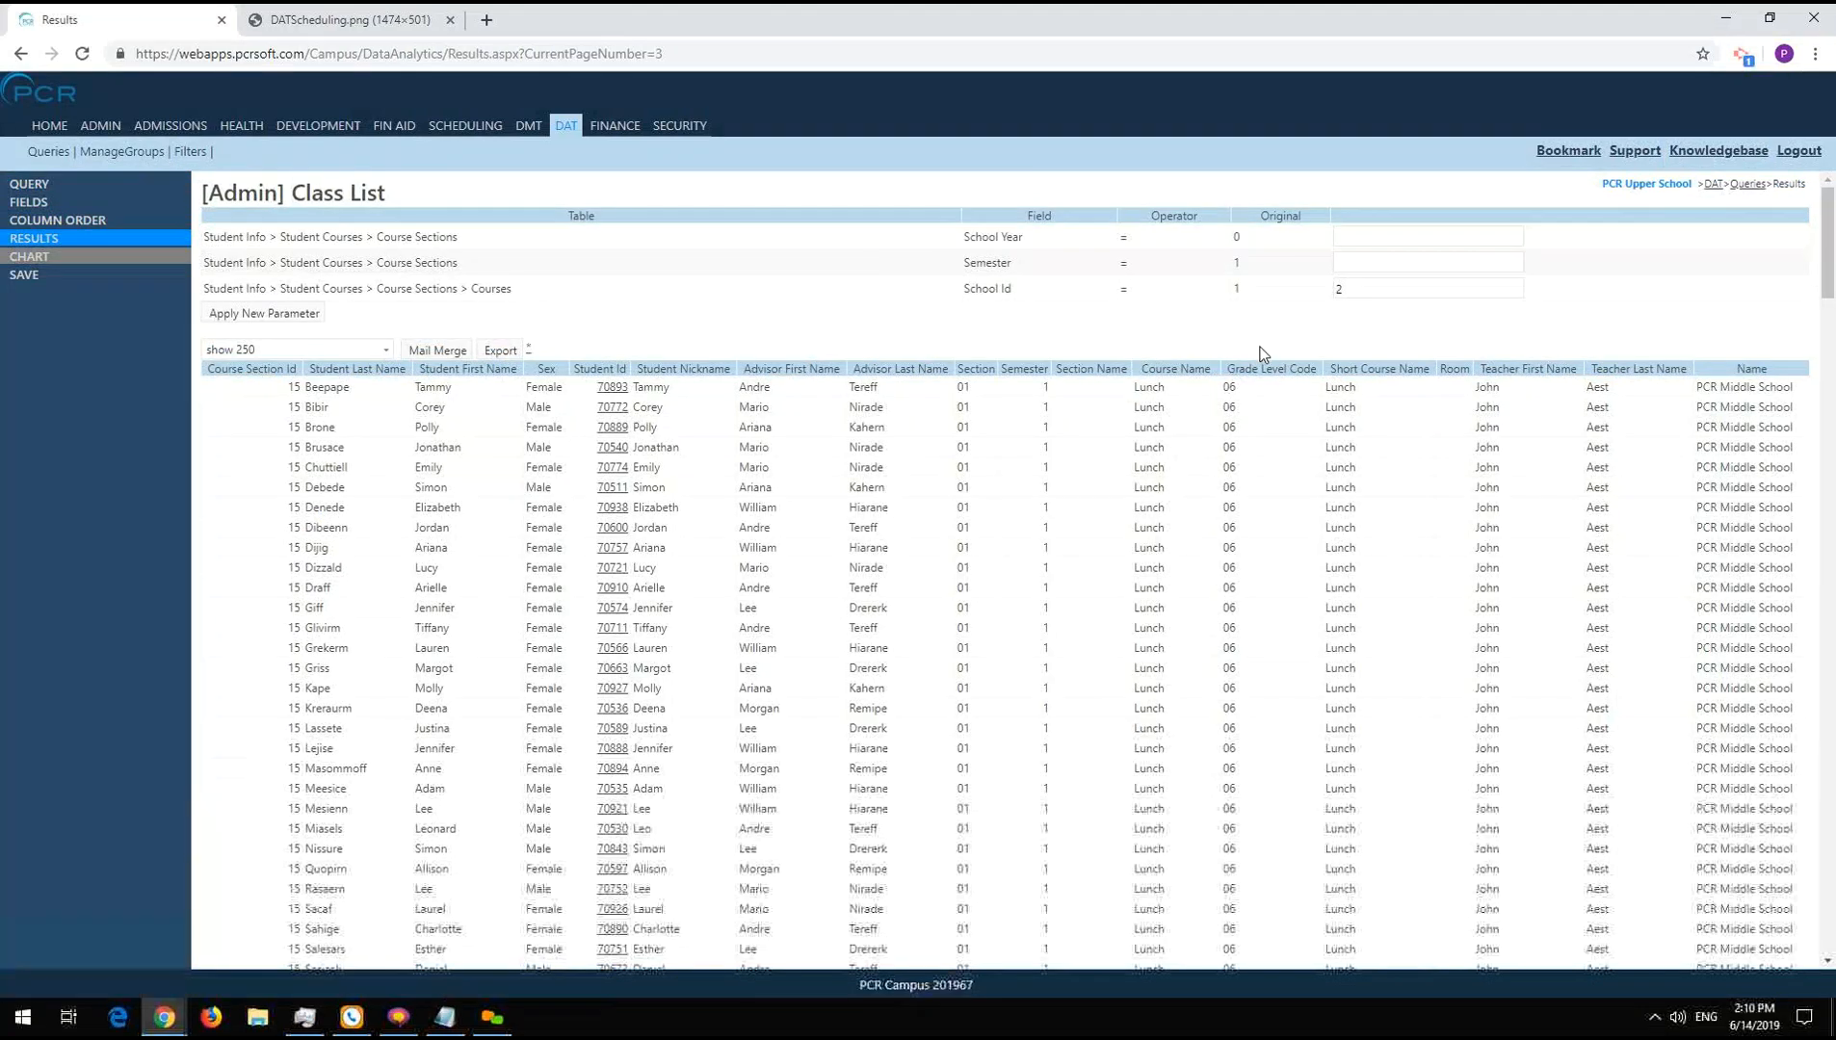
- Set the new School Id parameter to 1 and apply it to the class list results
{"action": "scroll", "coordinate": [1489, 314], "scroll_direction": "down", "scroll_amount": 3}
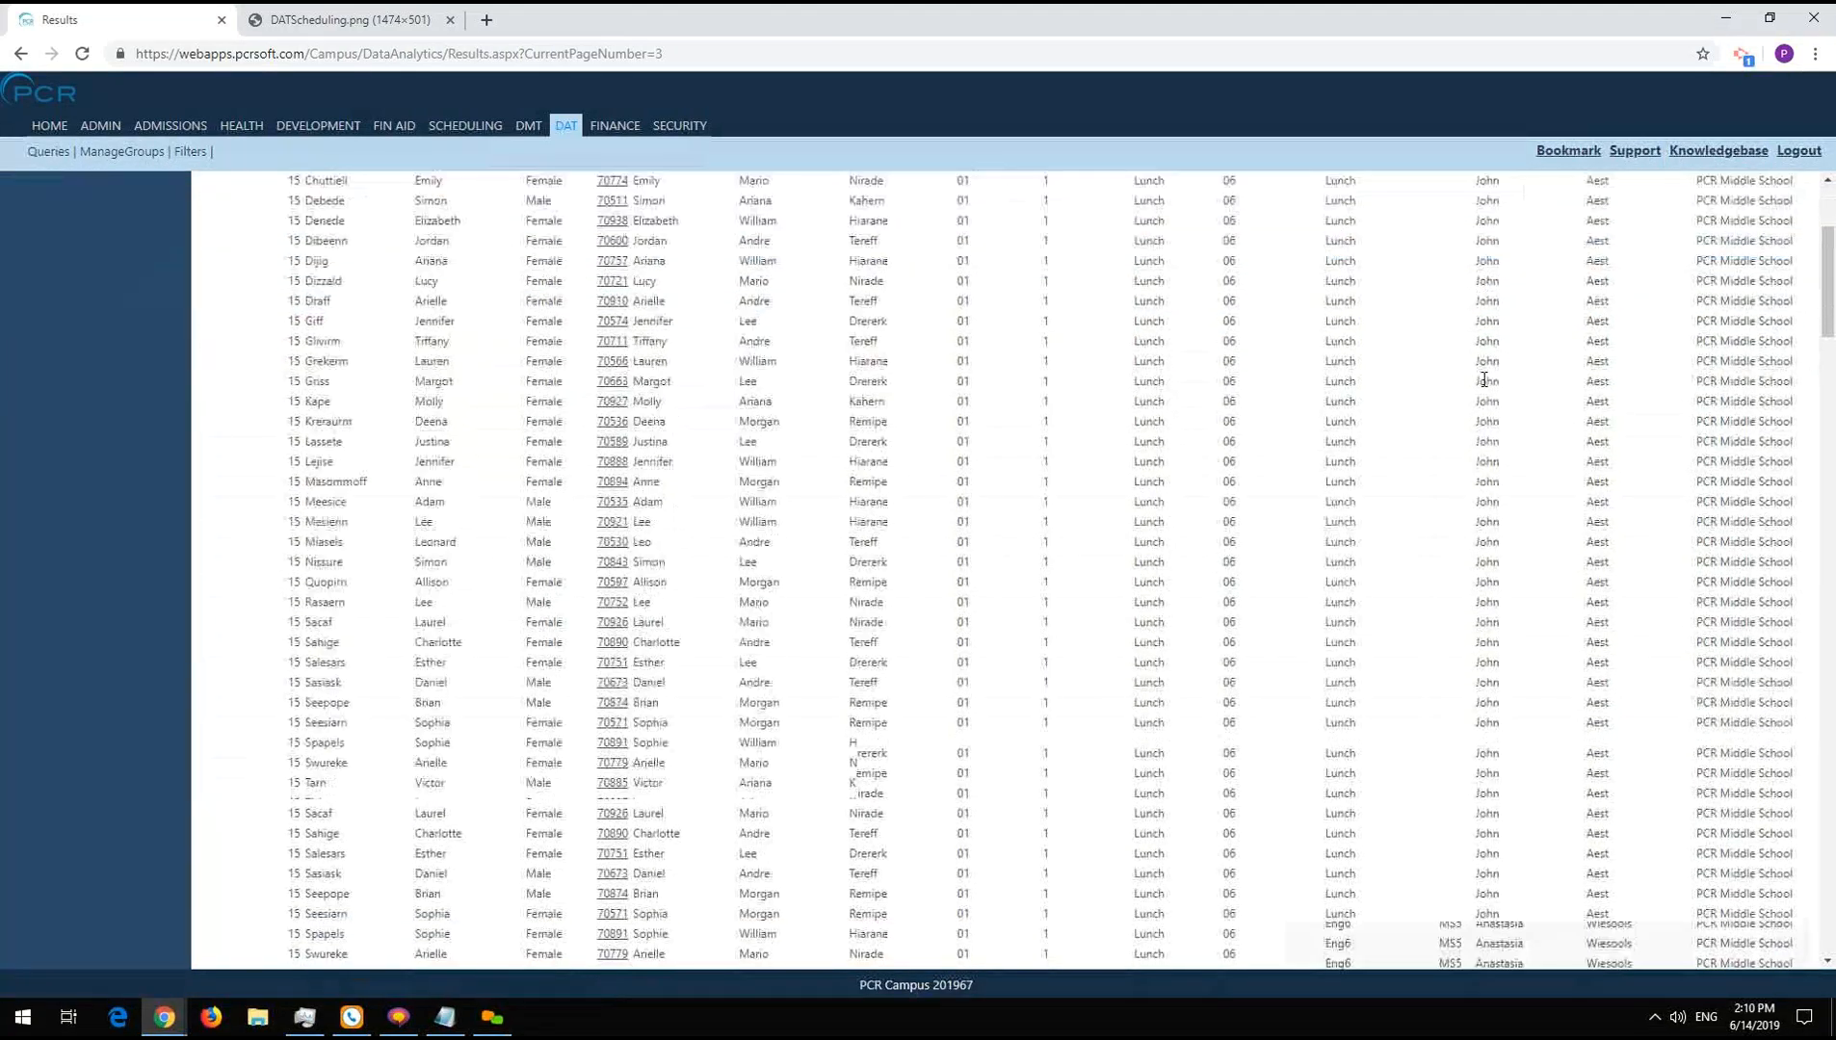
{"action": "scroll", "coordinate": [1483, 378], "scroll_direction": "up", "scroll_amount": 3}
{"action": "left_click", "coordinate": [1410, 287]}
{"action": "type", "text": "2"}
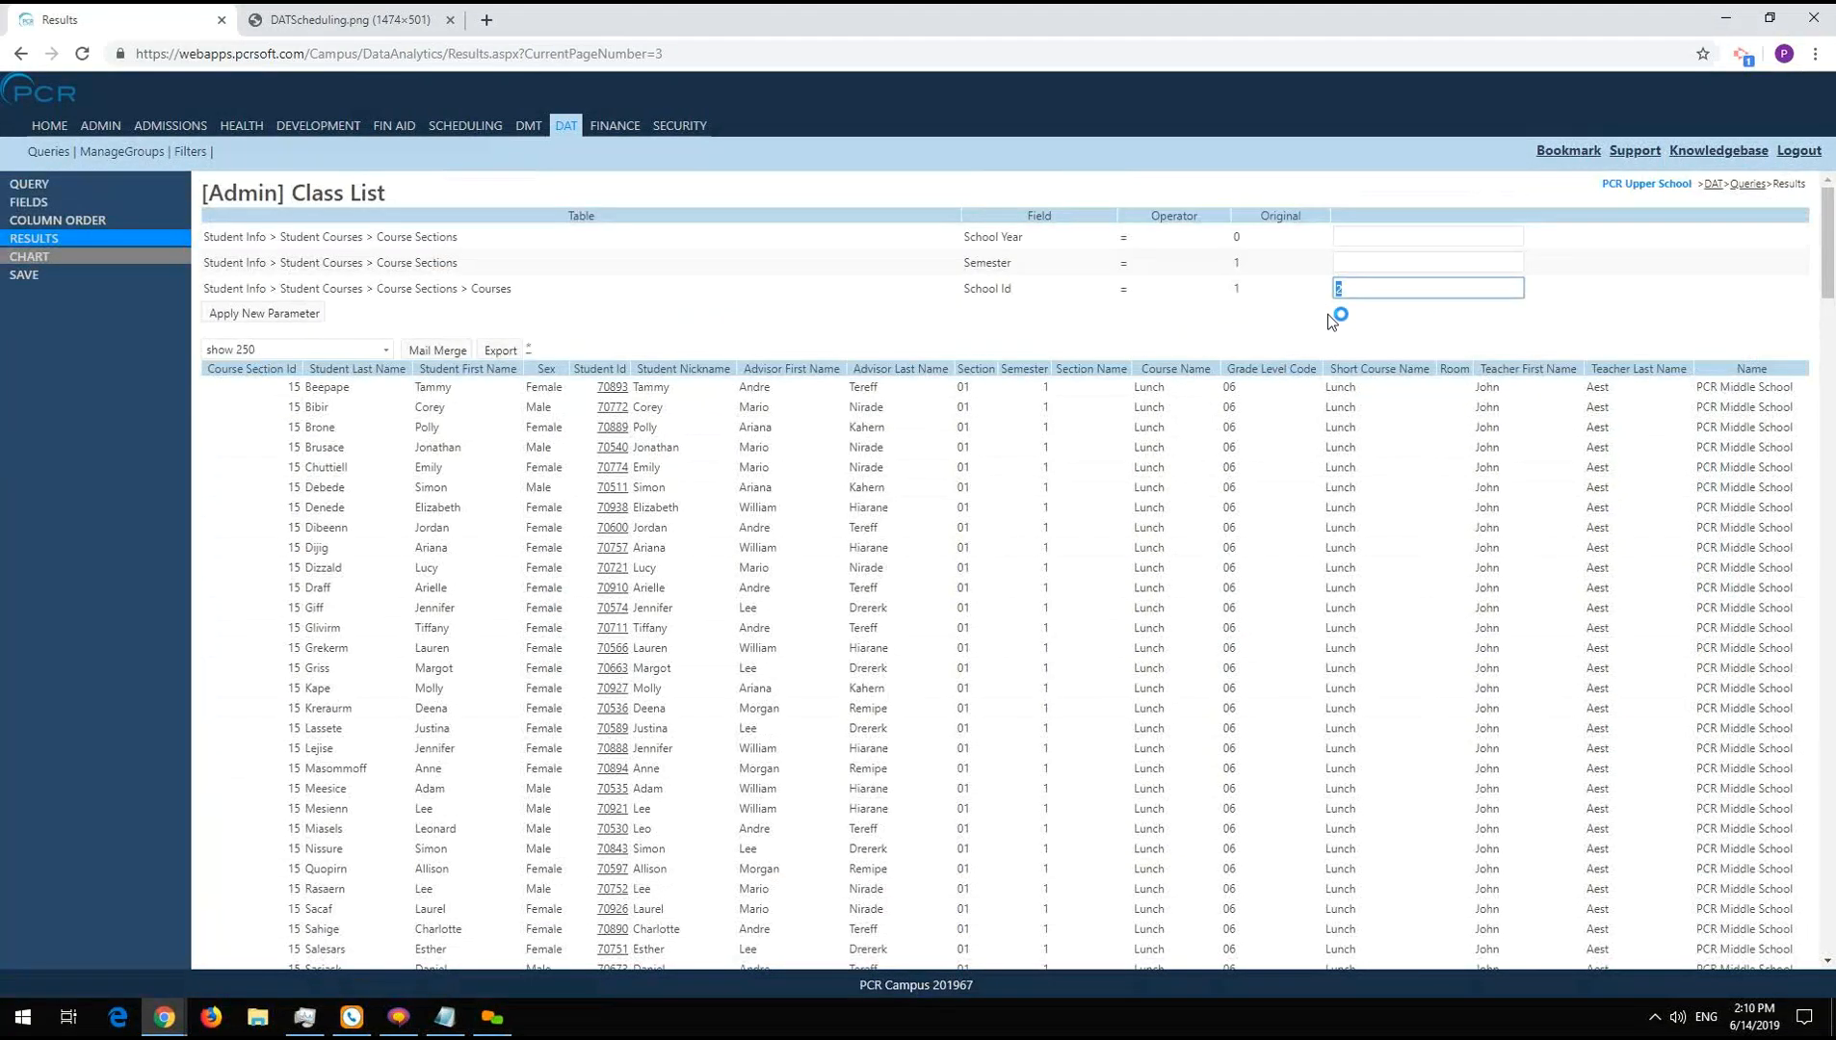
{"action": "left_click", "coordinate": [264, 313]}
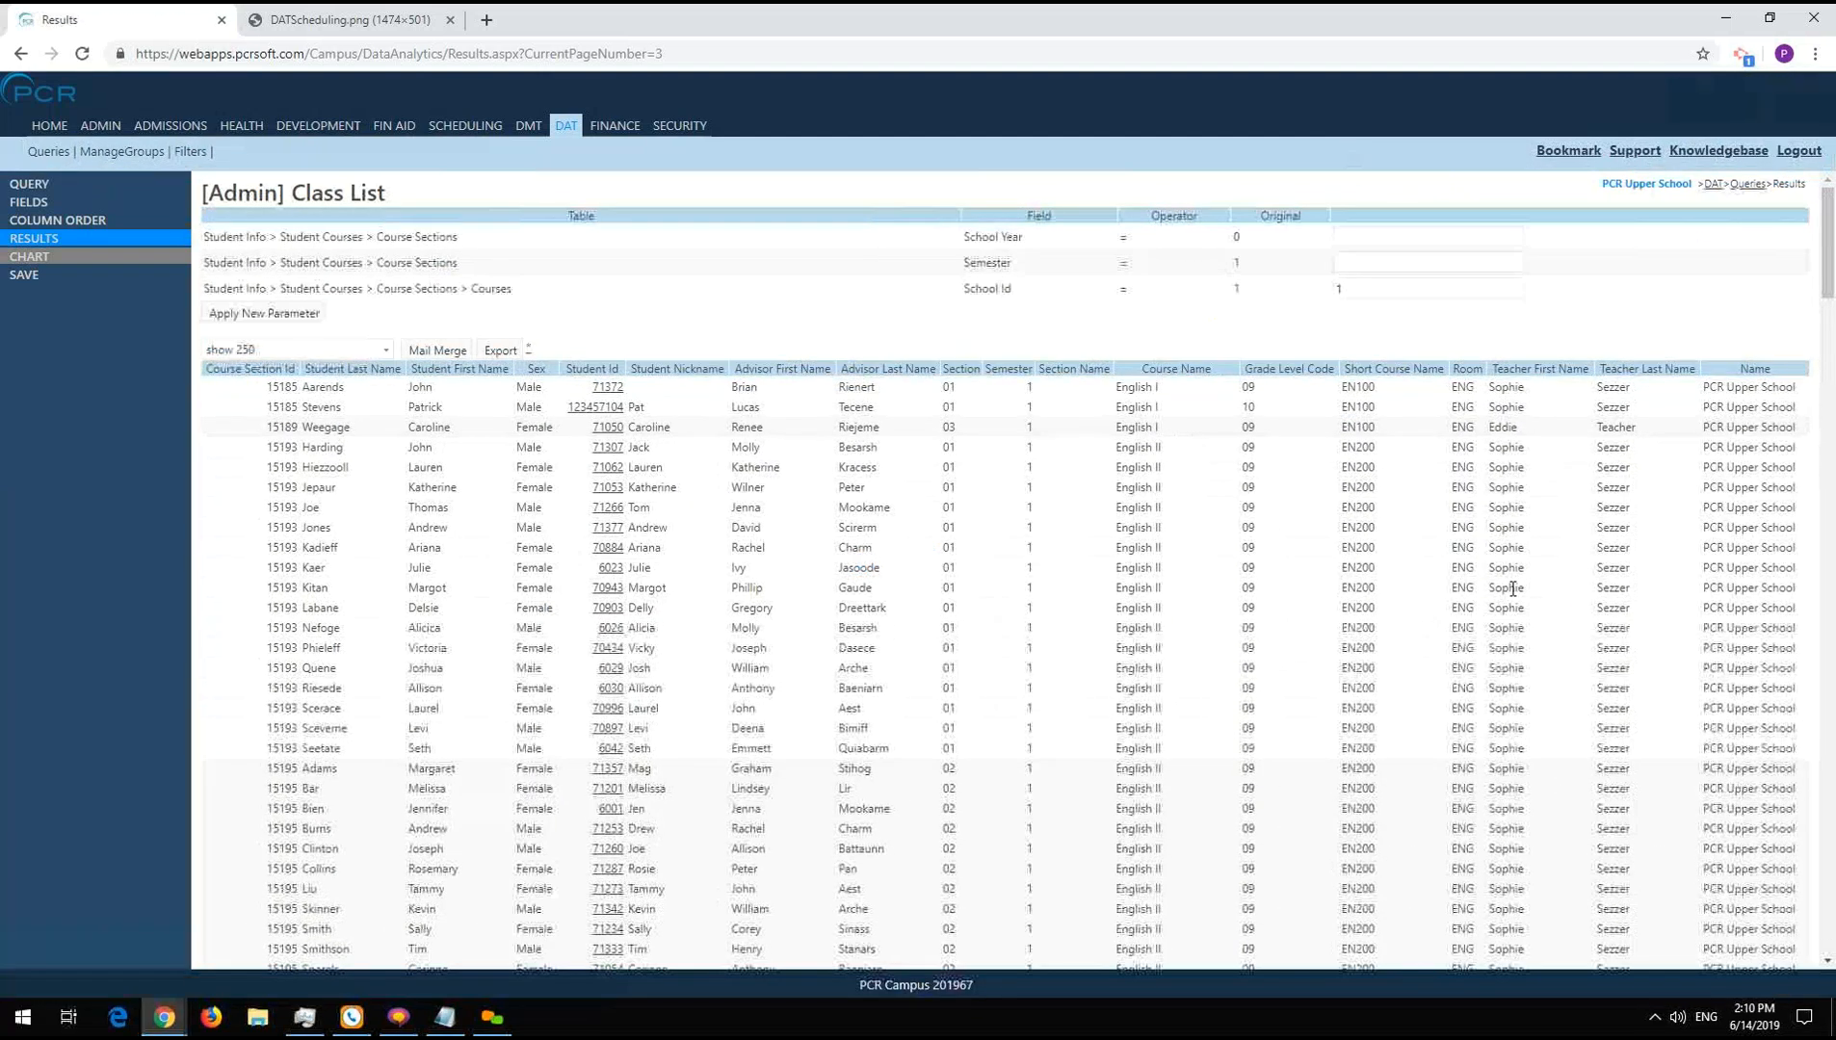
- Change the new School Id parameter to 2 and apply it to the class list results
{"action": "left_click", "coordinate": [1348, 283]}
{"action": "type", "text": "2"}
{"action": "left_click_drag", "start_coordinate": [1368, 296], "coordinate": [511, 422]}
{"action": "left_click", "coordinate": [1344, 381]}
{"action": "left_click", "coordinate": [1385, 291]}
{"action": "type", "text": "2"}
{"action": "left_click", "coordinate": [320, 313]}
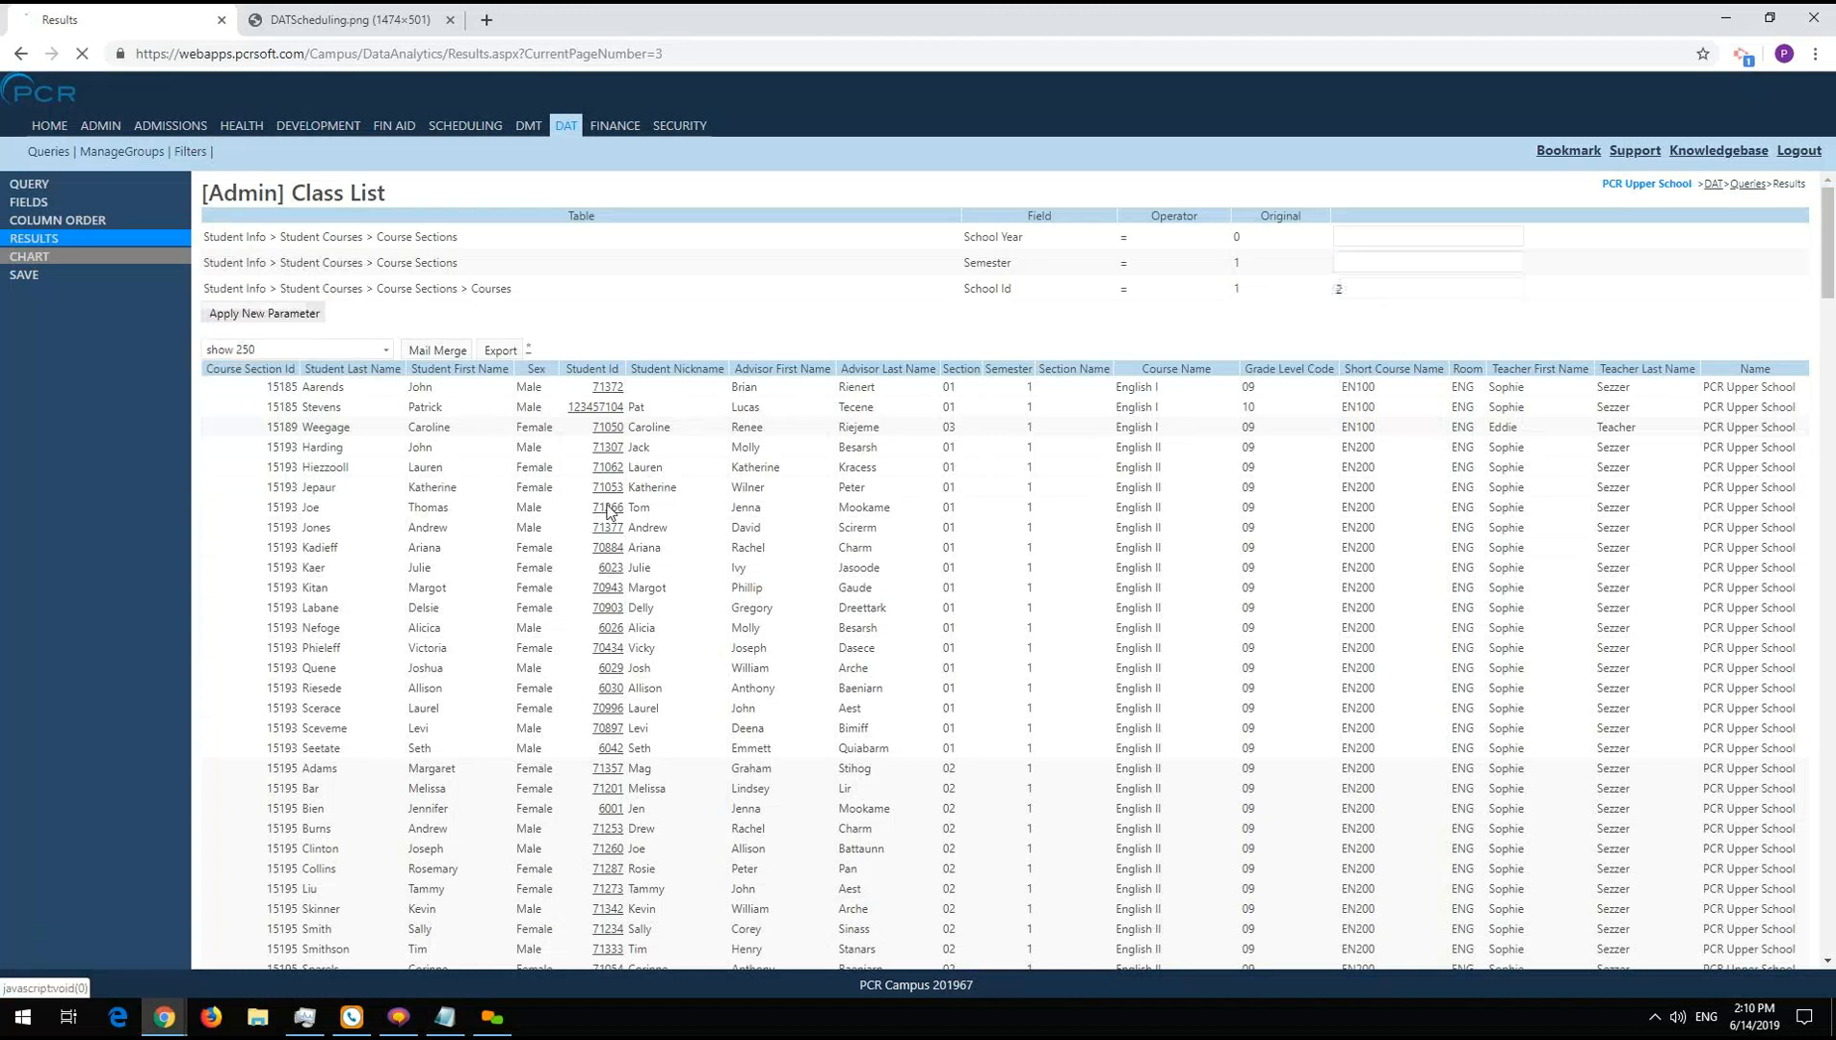
- Change the new School Id parameter to 3 and apply it to the class list results
{"action": "left_click", "coordinate": [1399, 282]}
{"action": "type", "text": "3"}
{"action": "left_click", "coordinate": [264, 313]}
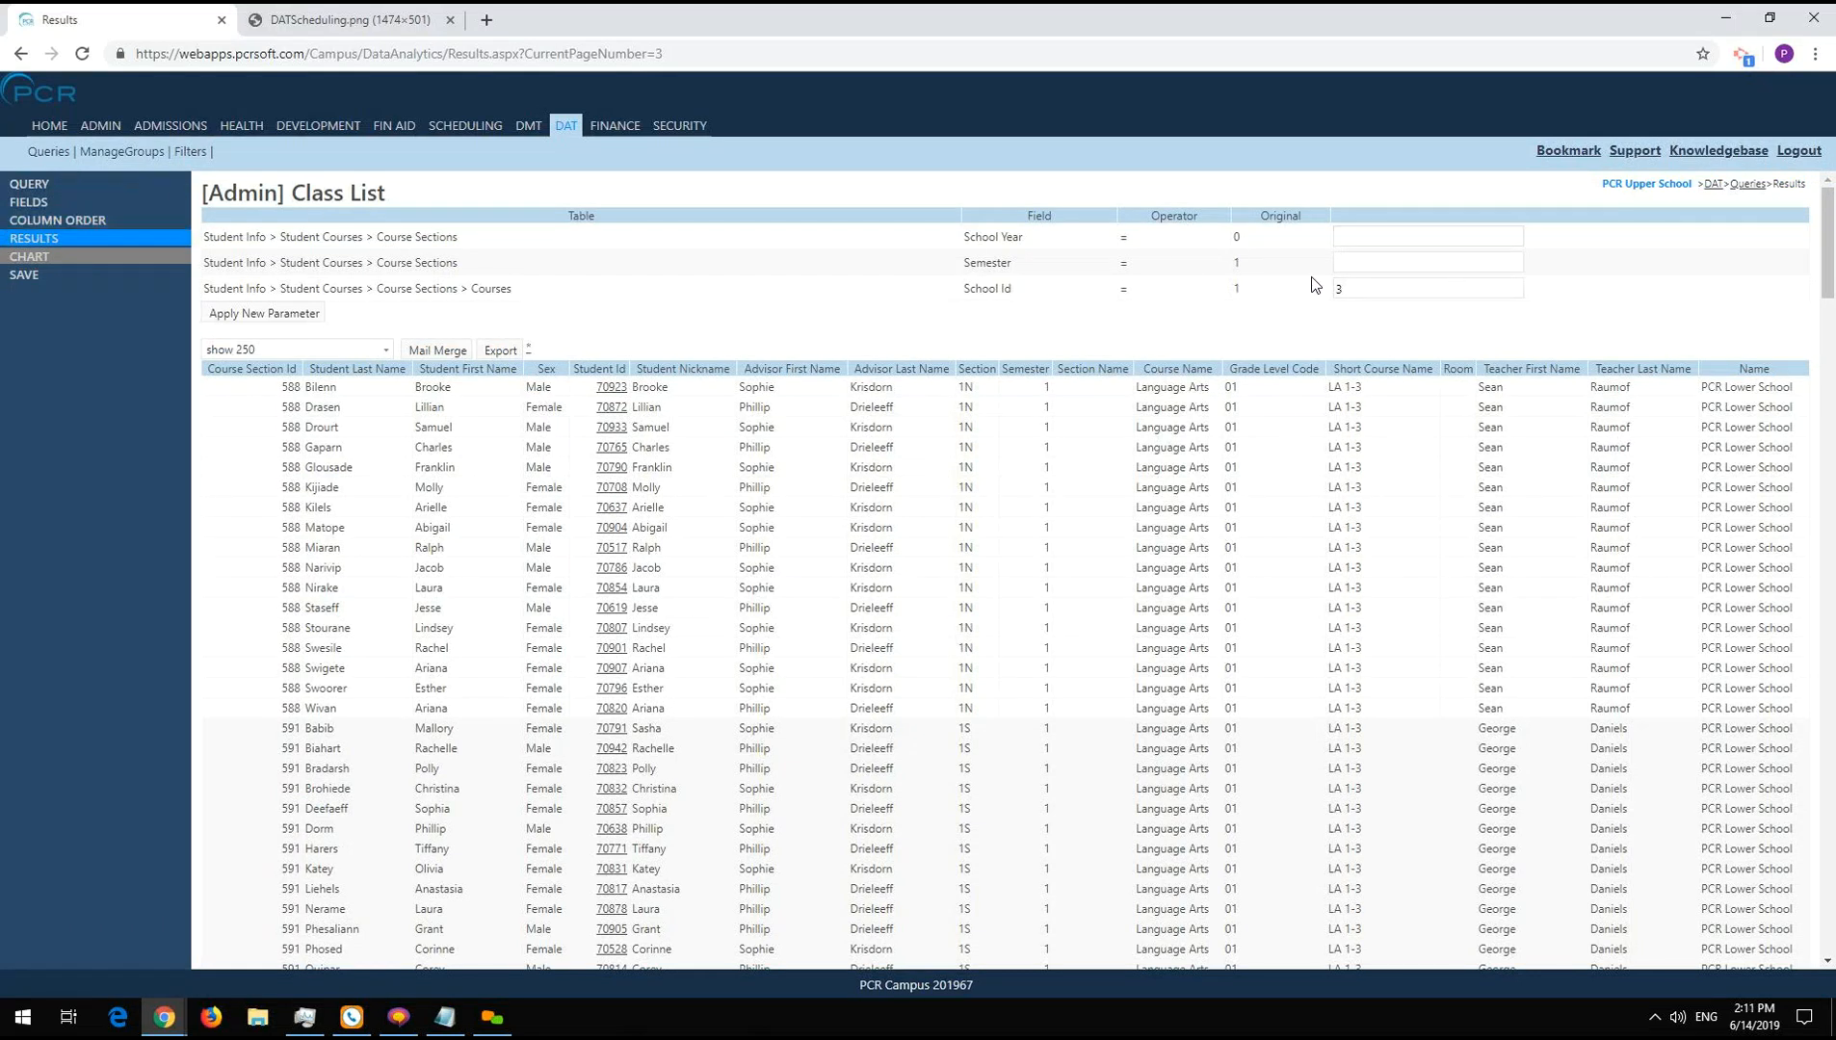
- Return to the query tree and check the DATScheduling diagram for the tables linked from Course Sections to Blocks
{"action": "left_click", "coordinate": [1399, 292]}
{"action": "key", "text": "alt+Tab"}
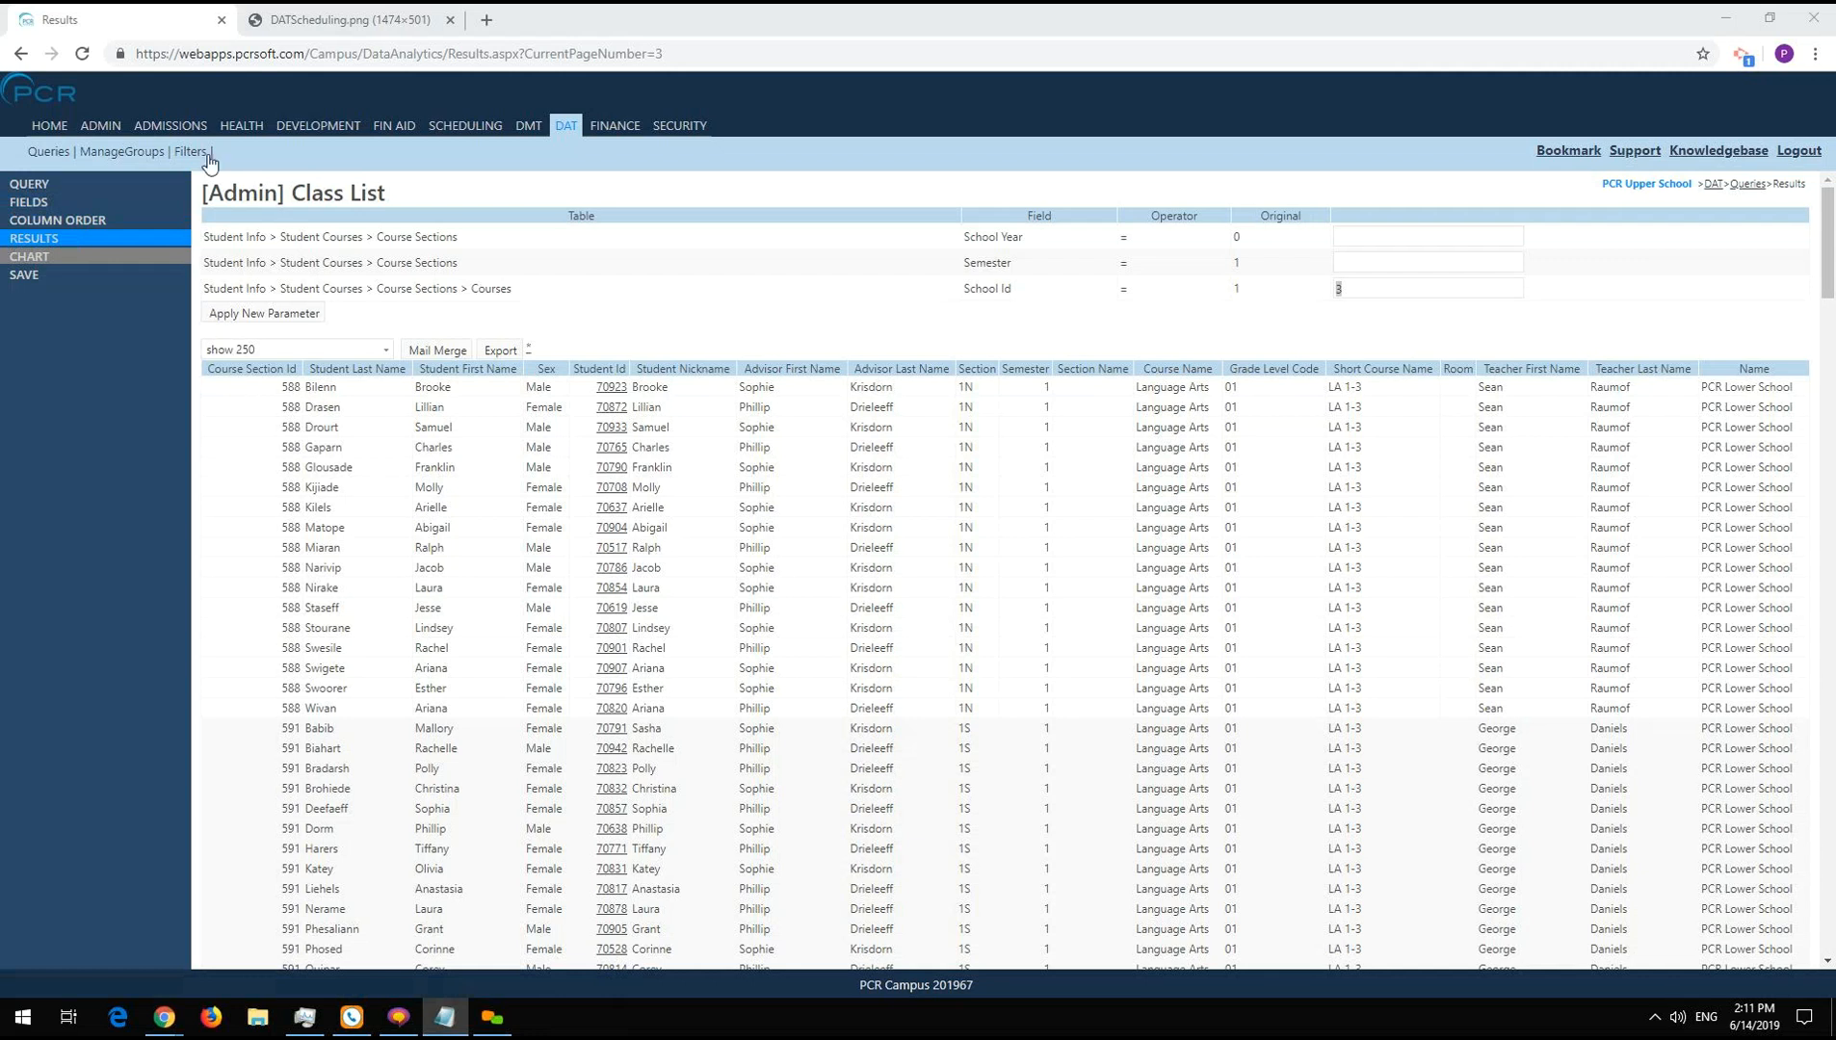
{"action": "left_click", "coordinate": [29, 184]}
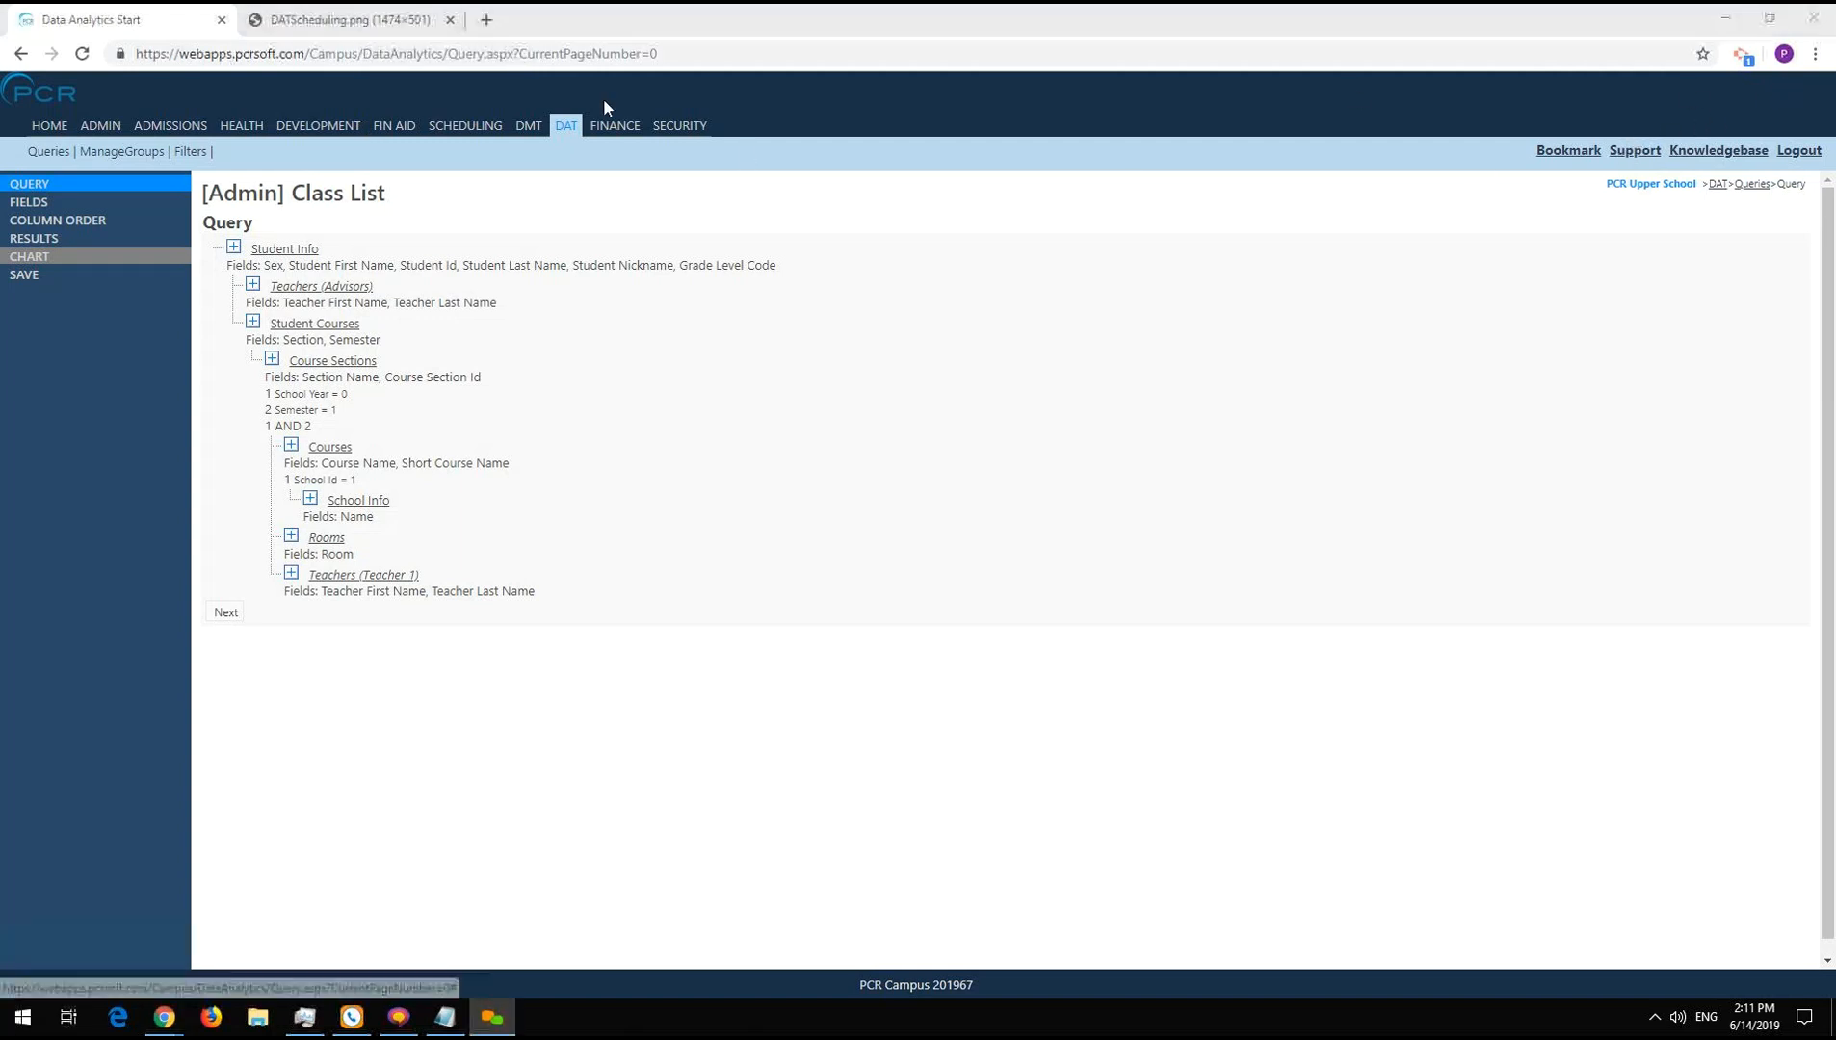
{"action": "left_click", "coordinate": [384, 29]}
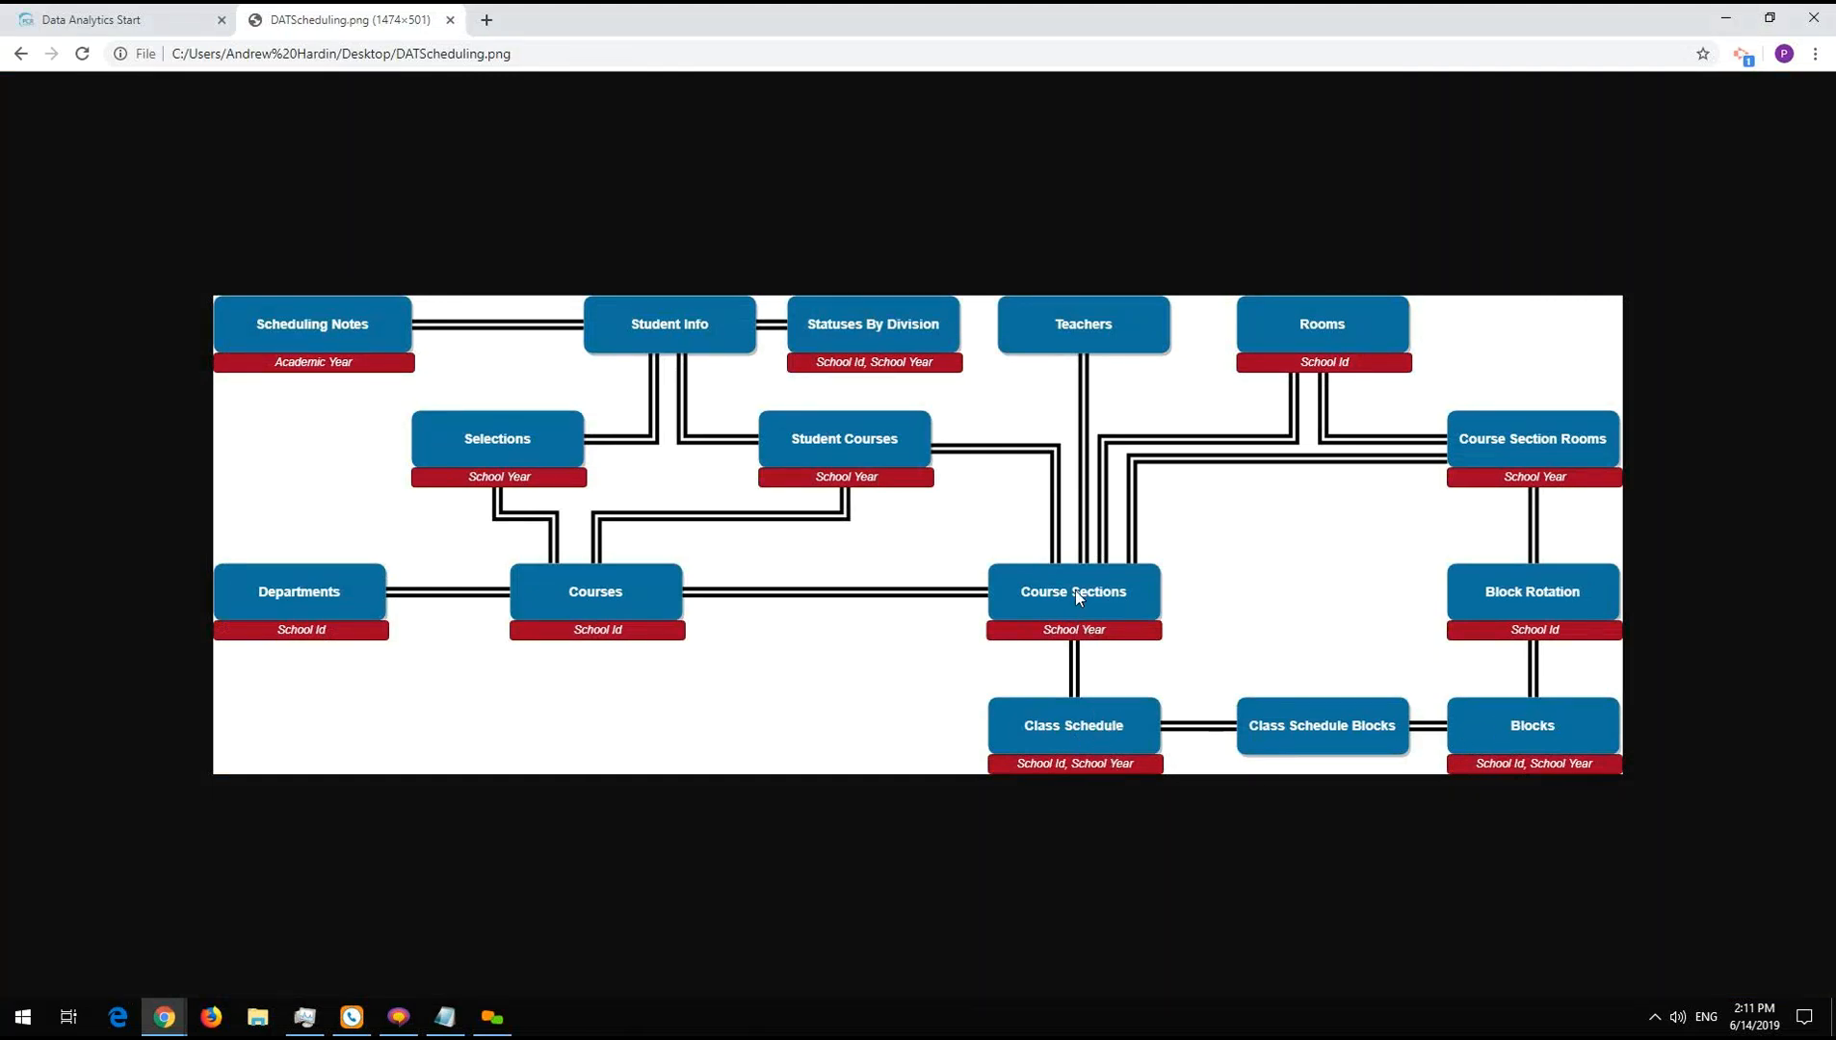
{"action": "left_click", "coordinate": [139, 20]}
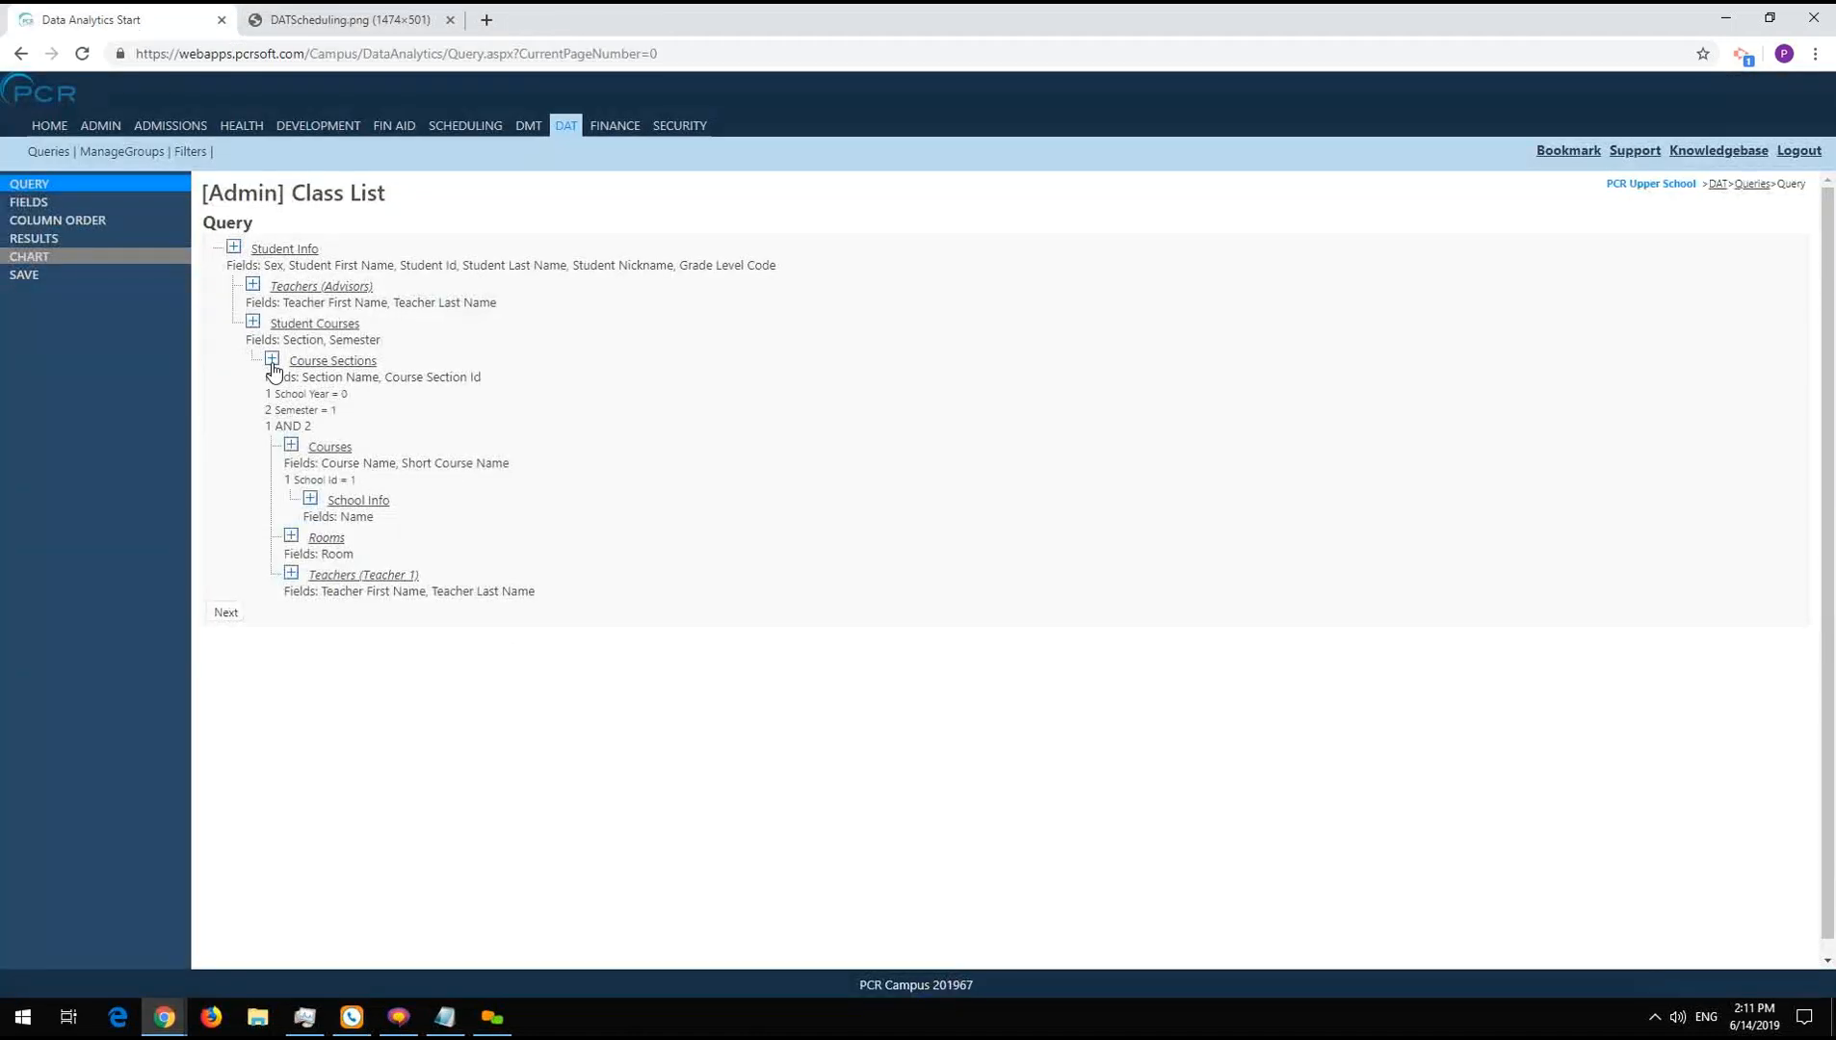
- Connect Course Sections with Class Schedule, delete its preset condition, and save the connection without display fields
{"action": "left_click", "coordinate": [272, 364]}
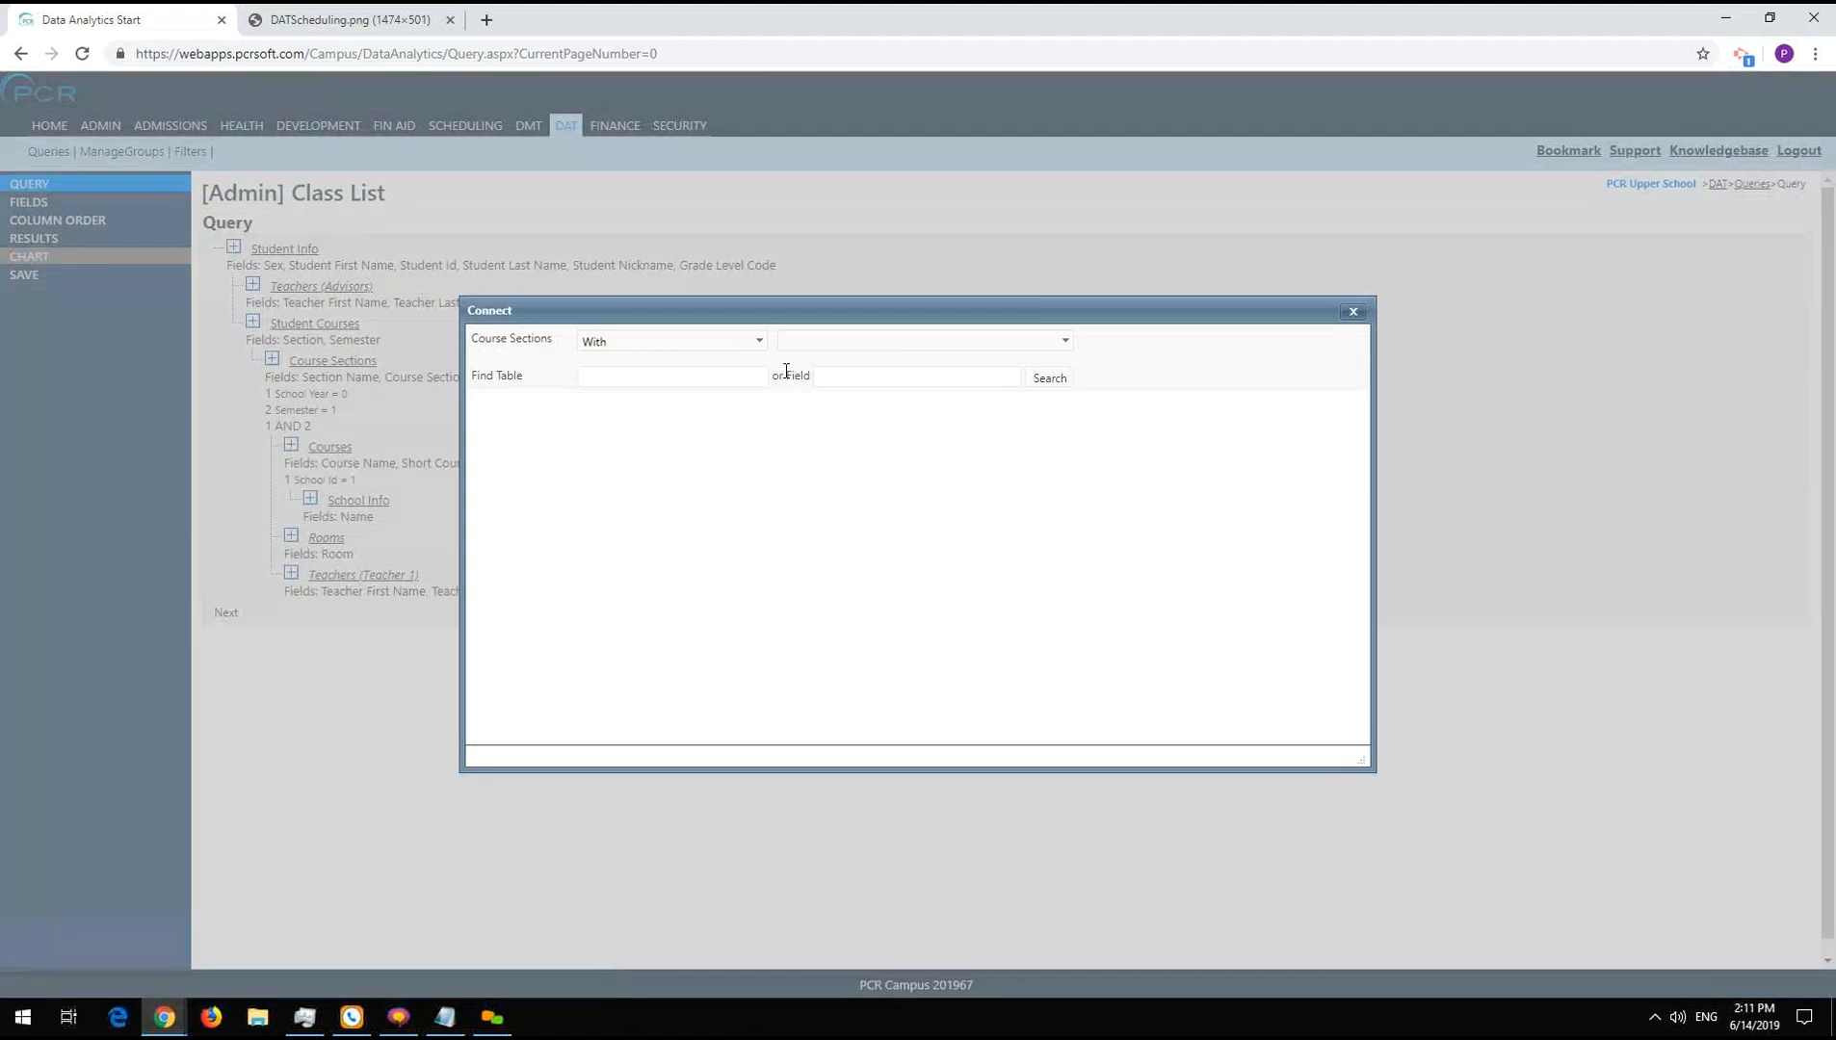
{"action": "left_click", "coordinate": [844, 344]}
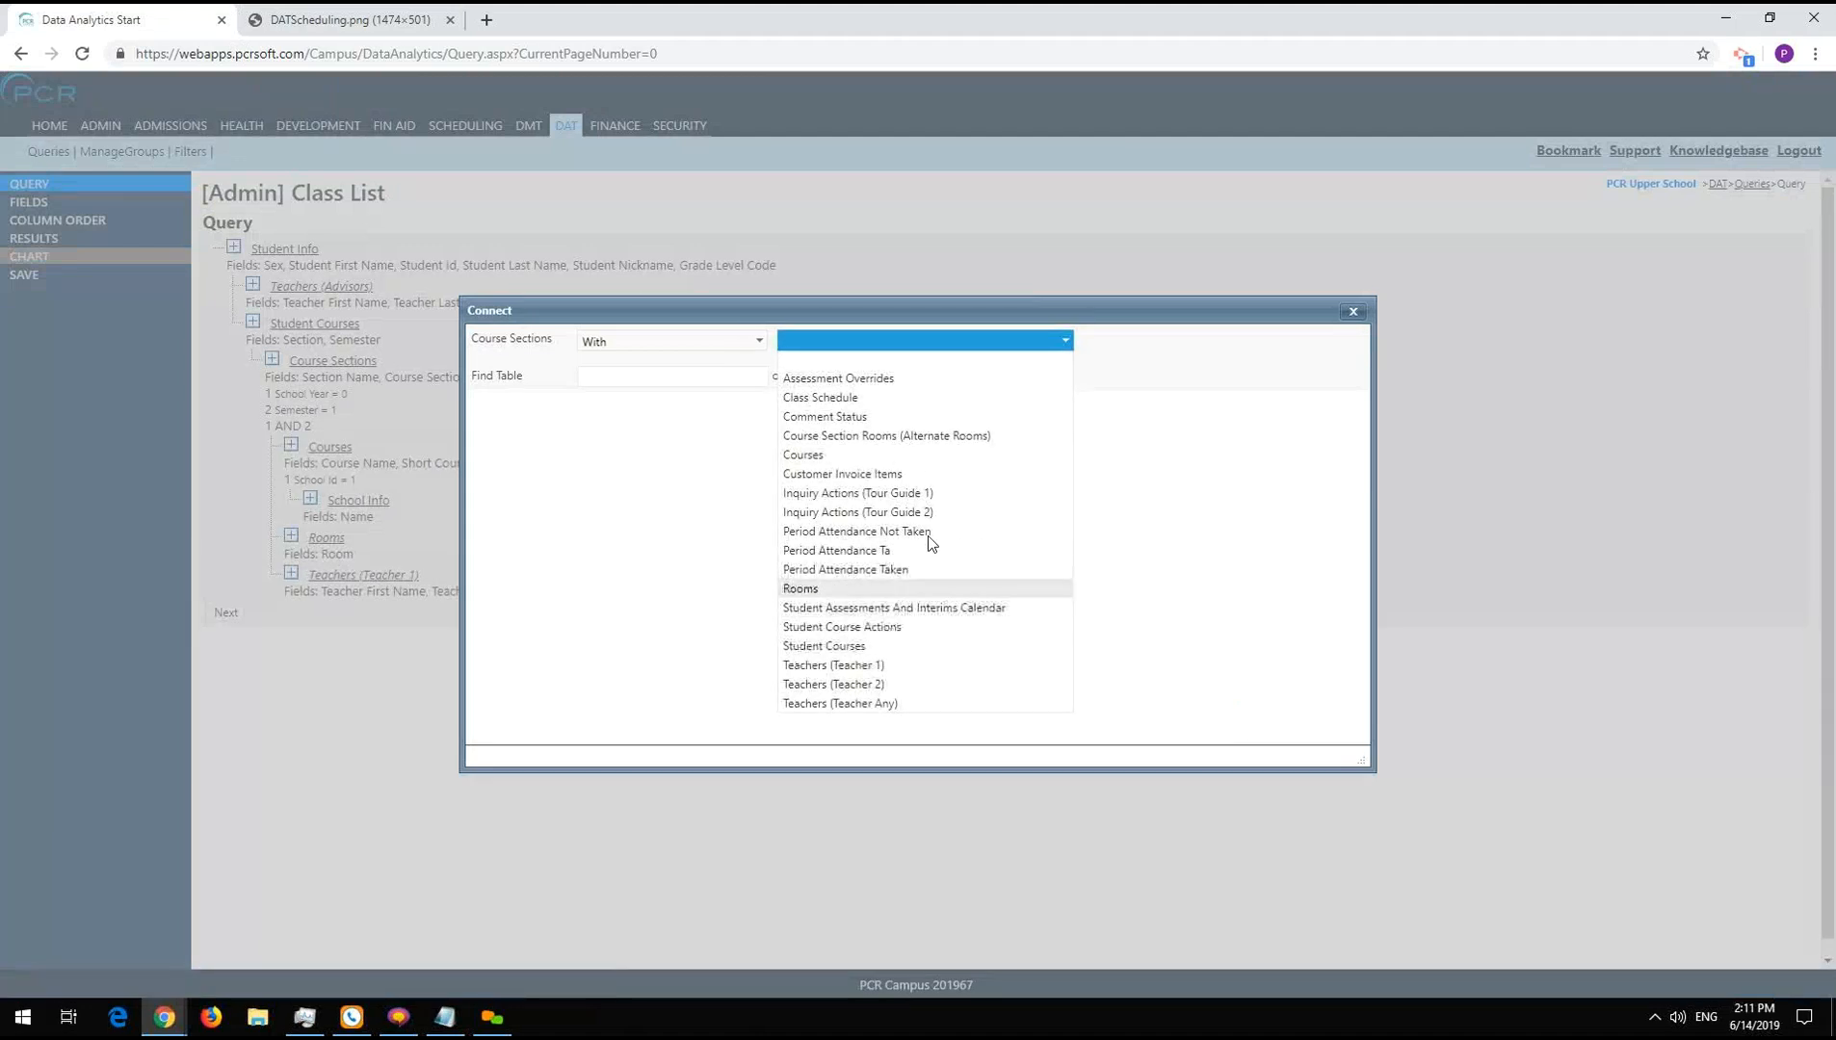
{"action": "left_click", "coordinate": [872, 398]}
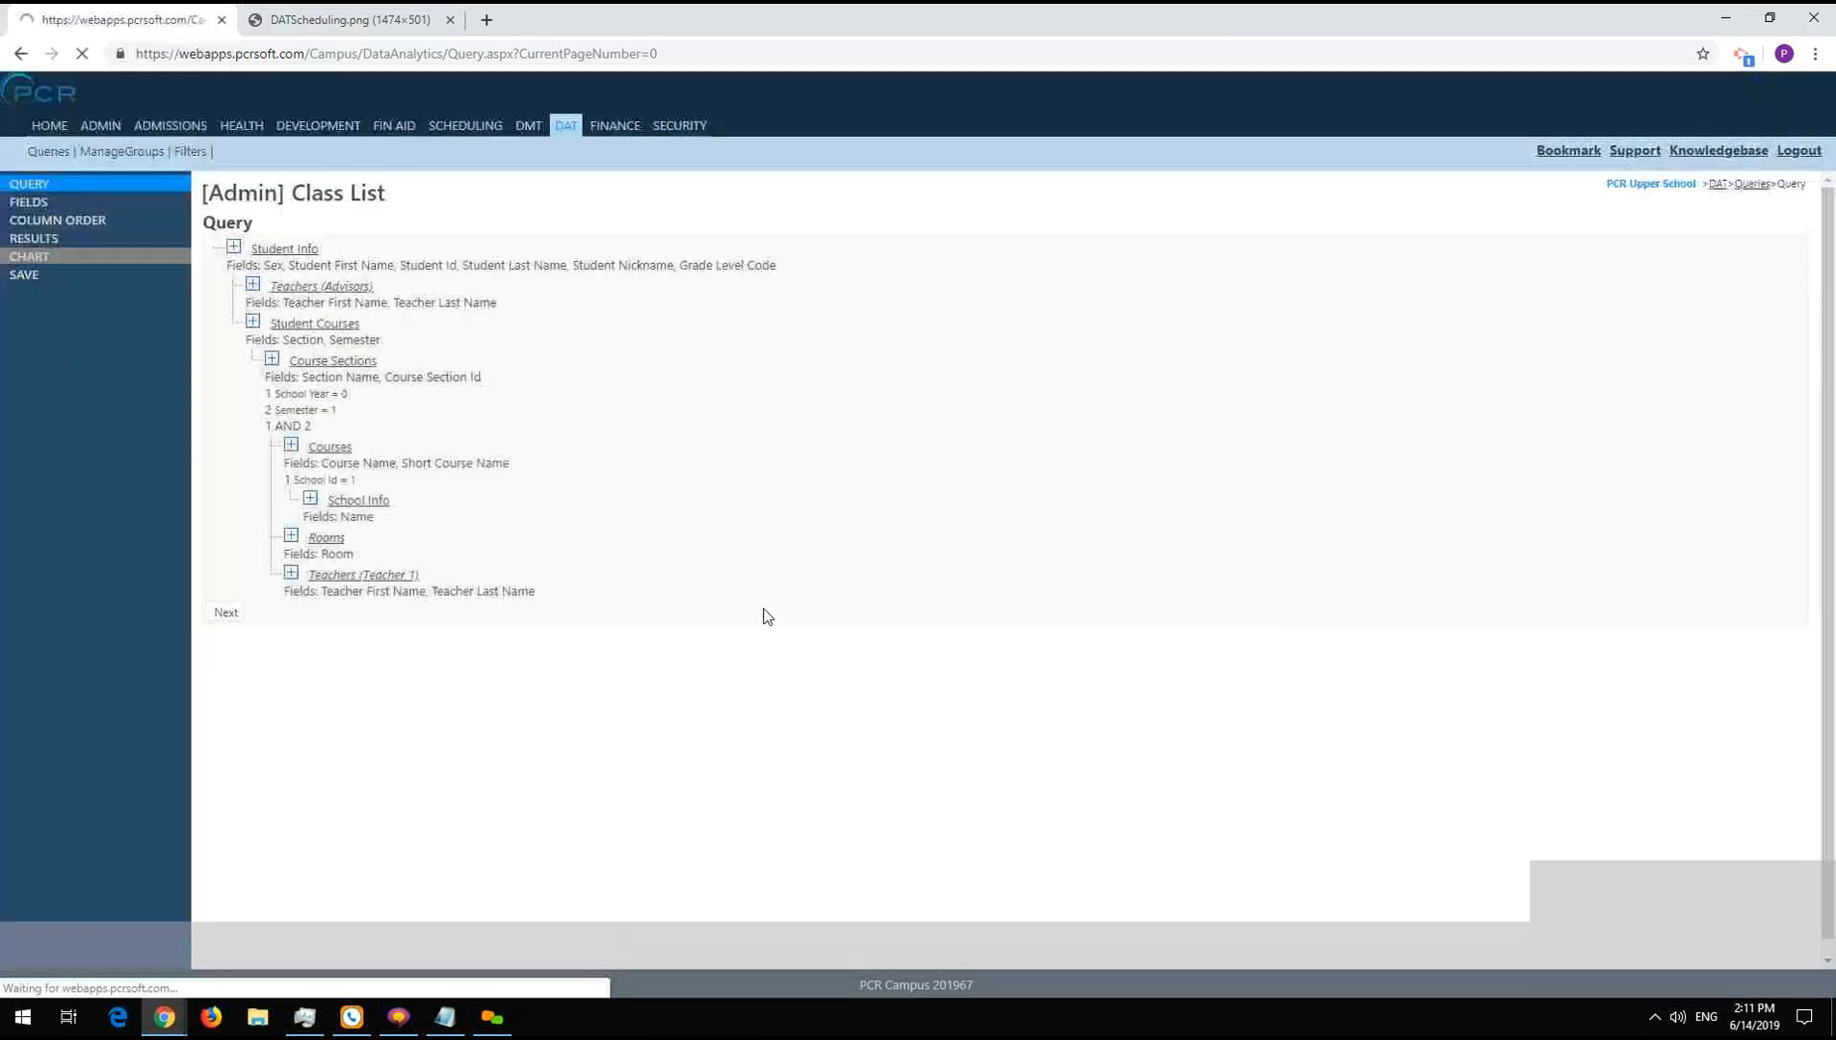
{"action": "left_click", "coordinate": [1339, 476]}
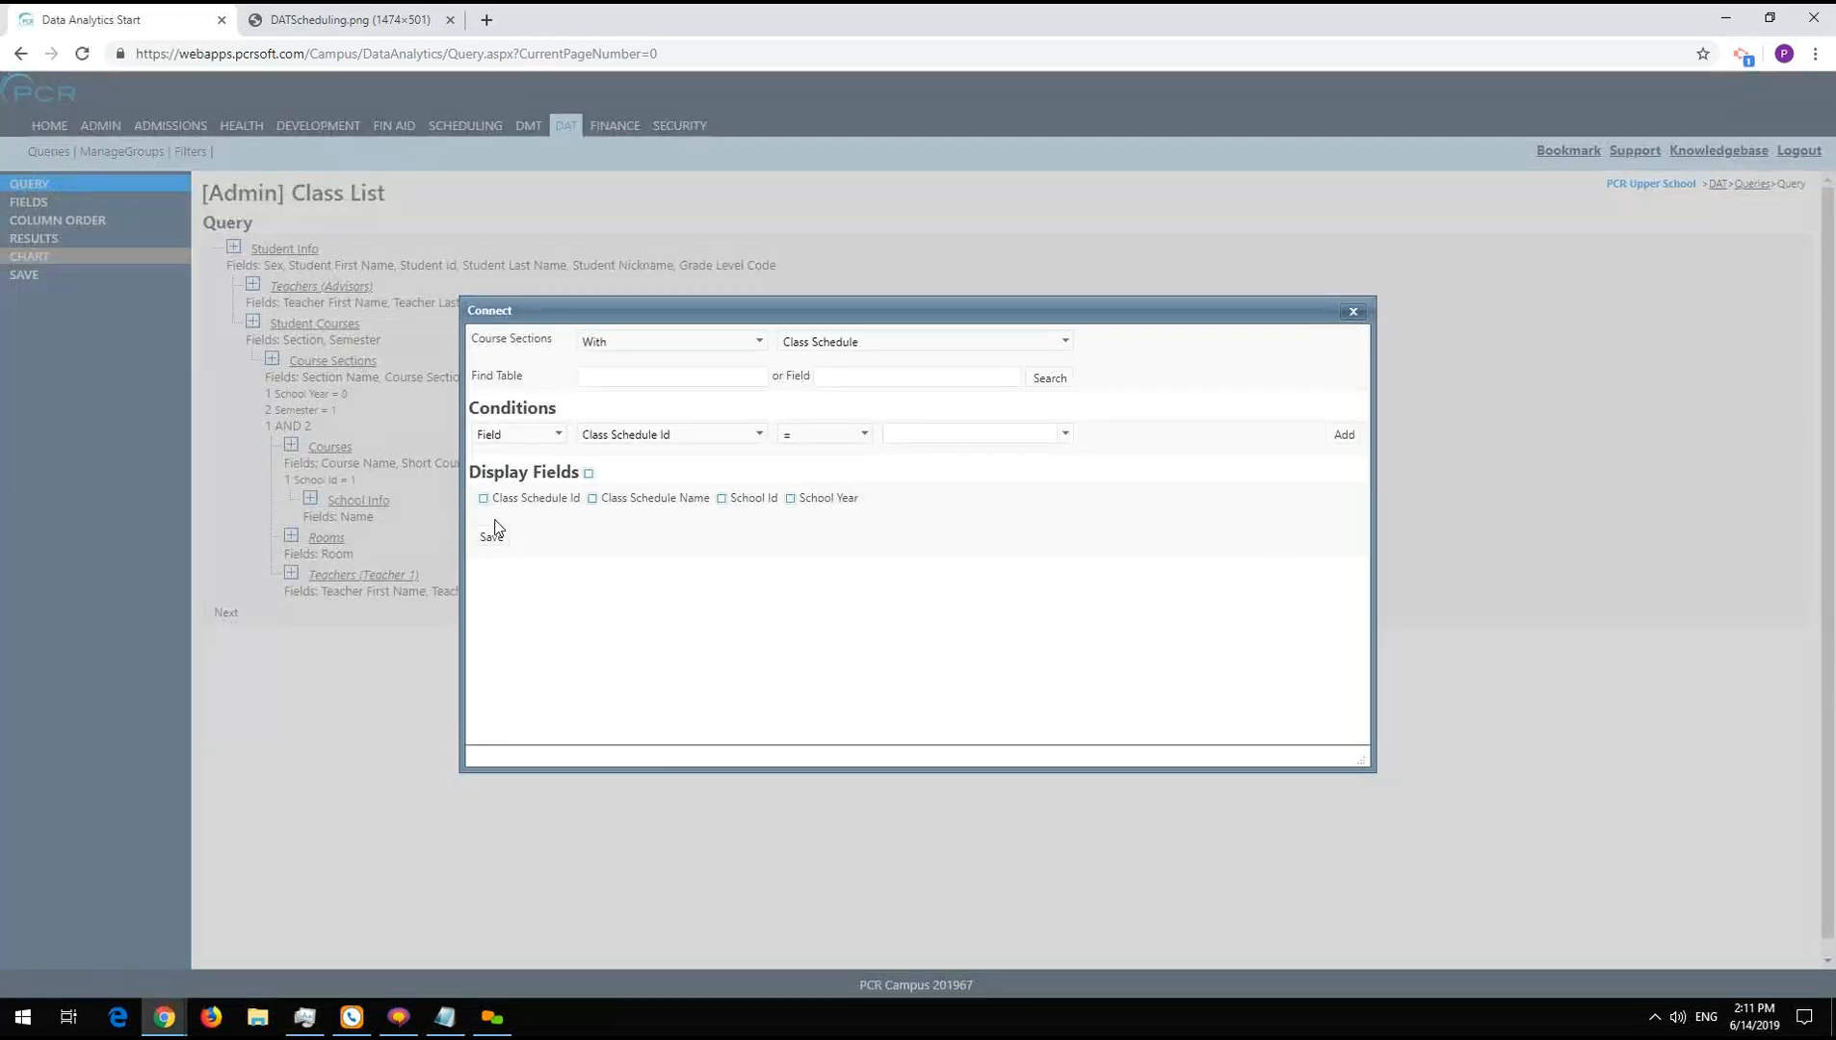
{"action": "left_click", "coordinate": [492, 535]}
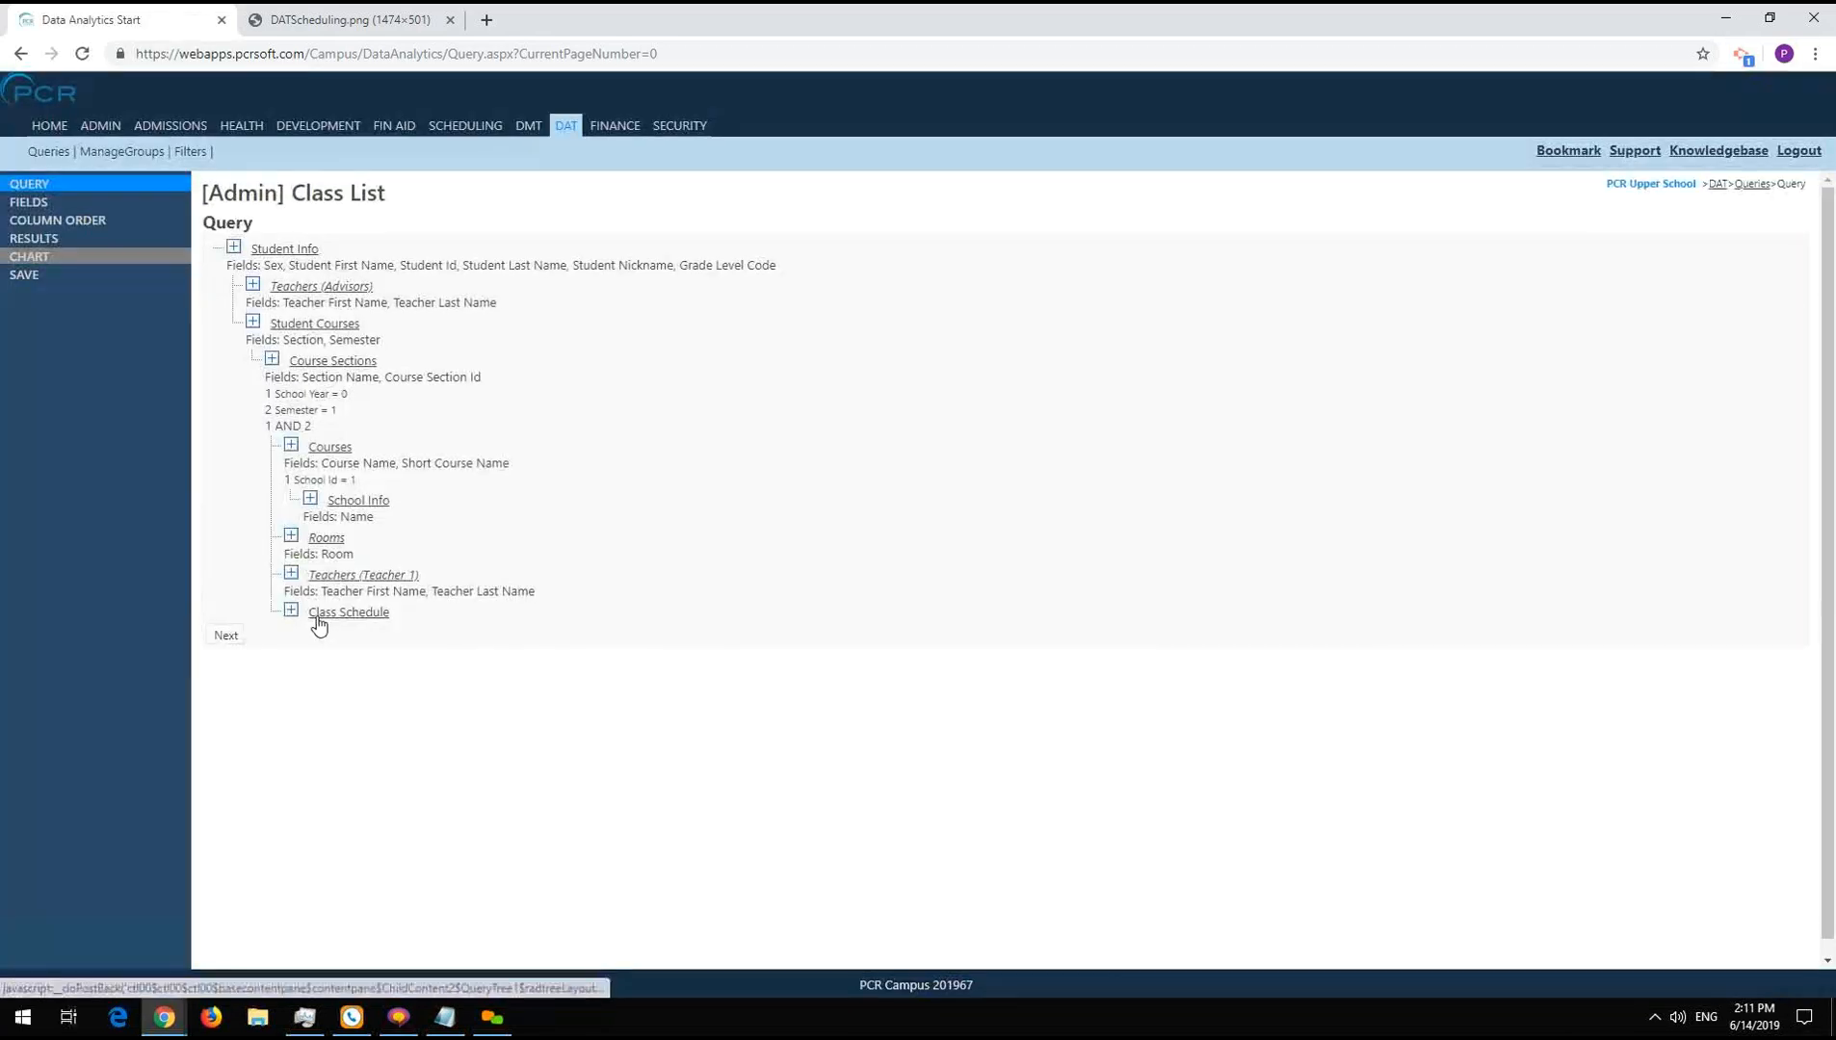
- Connect the Class Schedule table with Class Schedule Blocks
{"action": "left_click", "coordinate": [293, 616]}
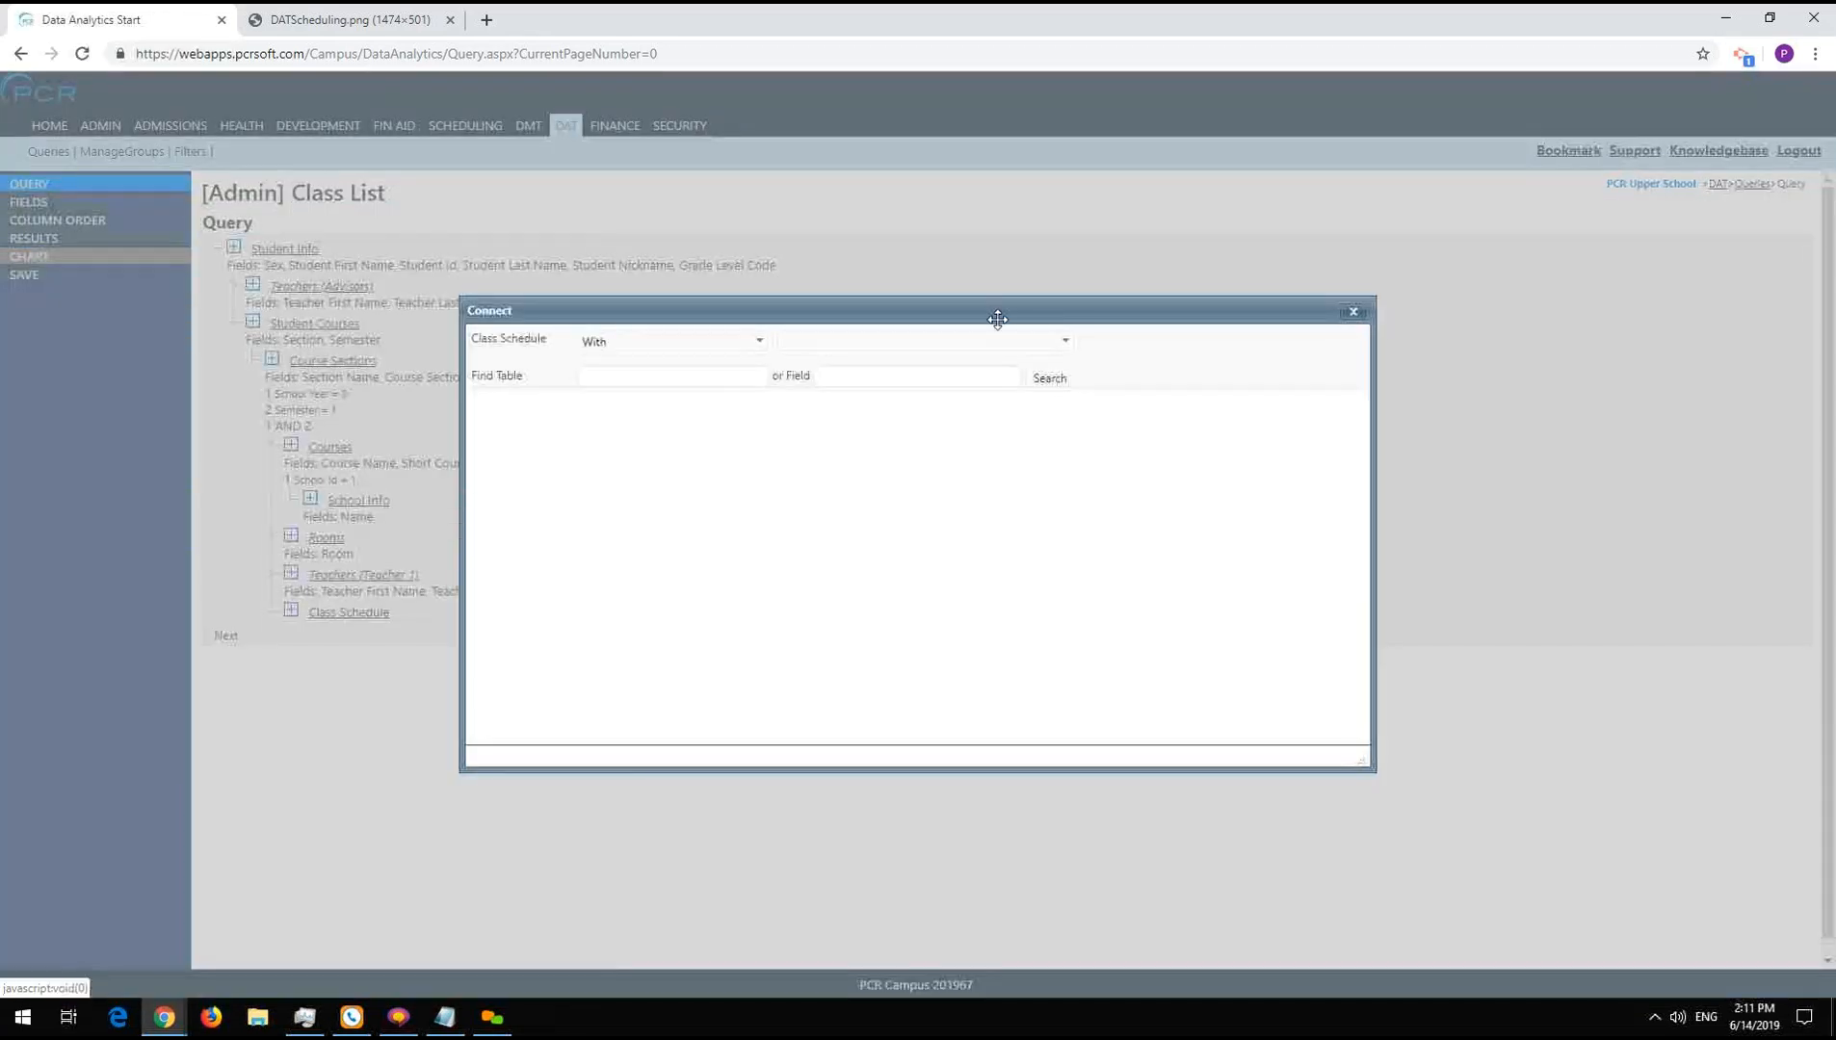
{"action": "left_click", "coordinate": [981, 342]}
{"action": "left_click", "coordinate": [932, 383]}
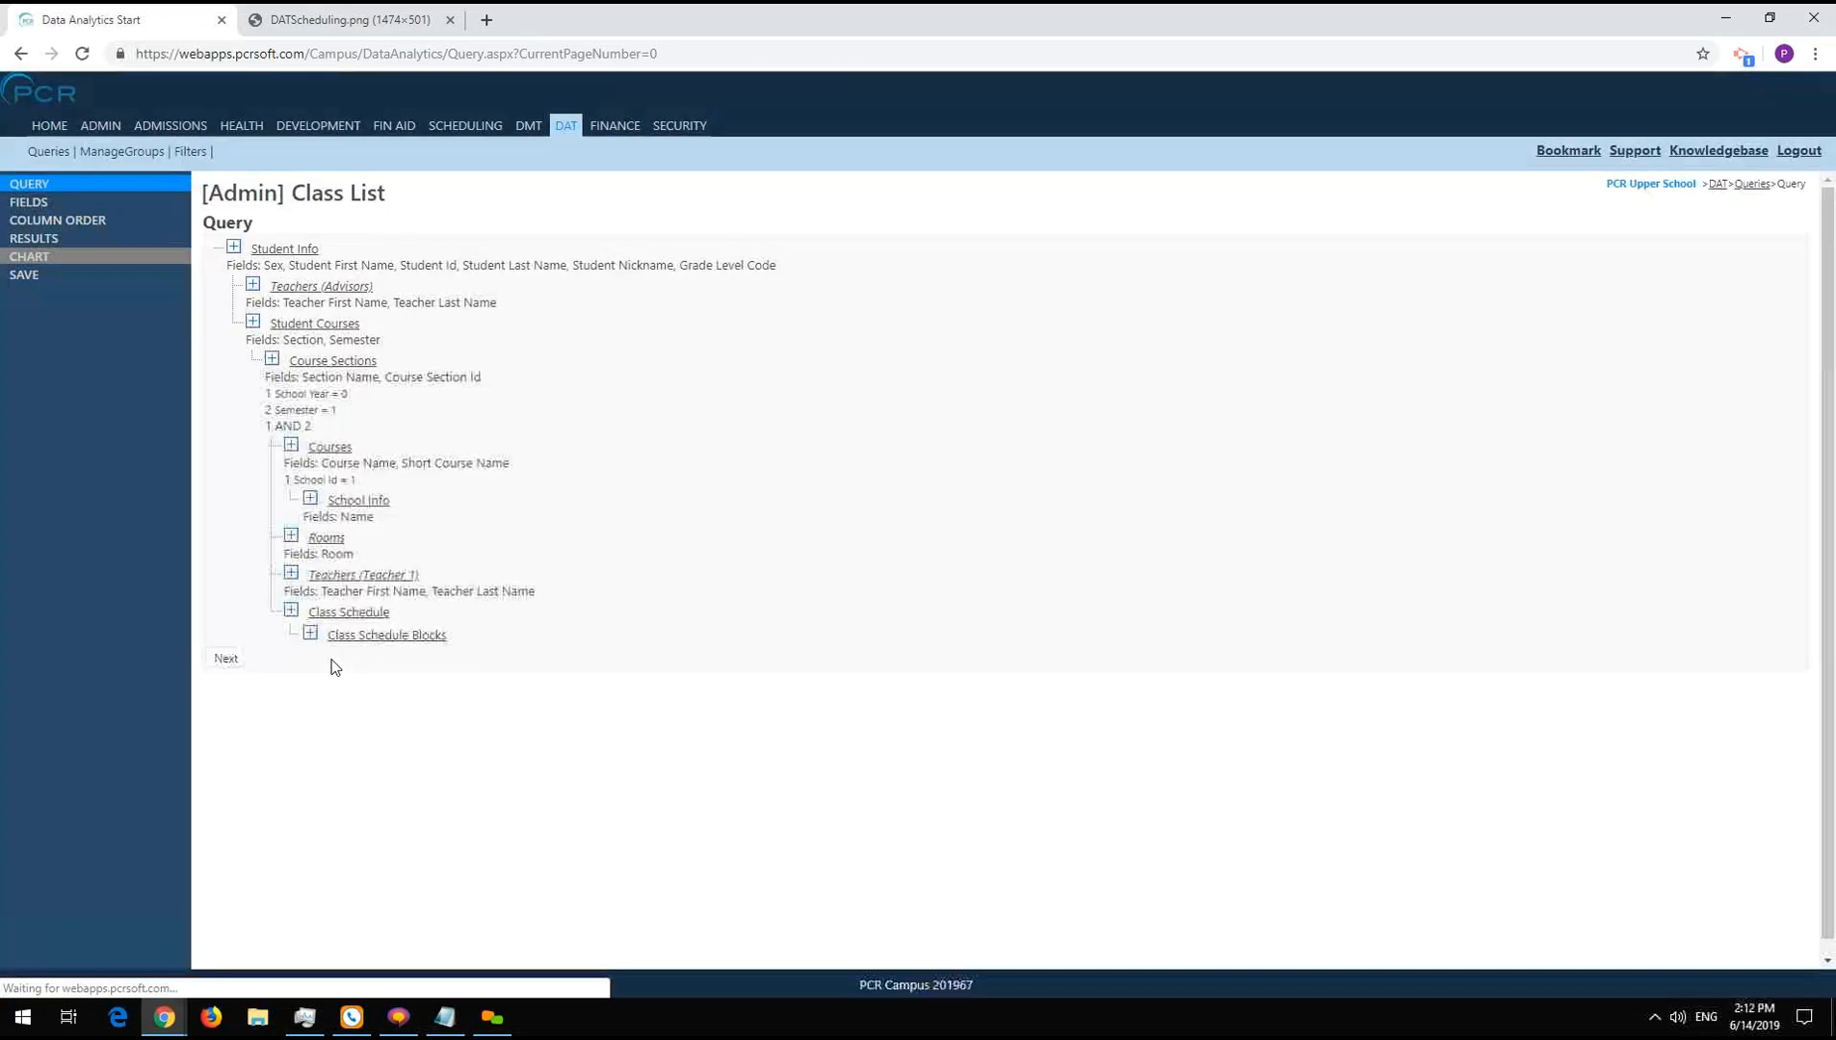
- Connect Class Schedule Blocks with Blocks, select Block Code and Day Of Cycle as display fields, and delete the School Id condition
{"action": "left_click", "coordinate": [310, 634]}
{"action": "left_click", "coordinate": [997, 344]}
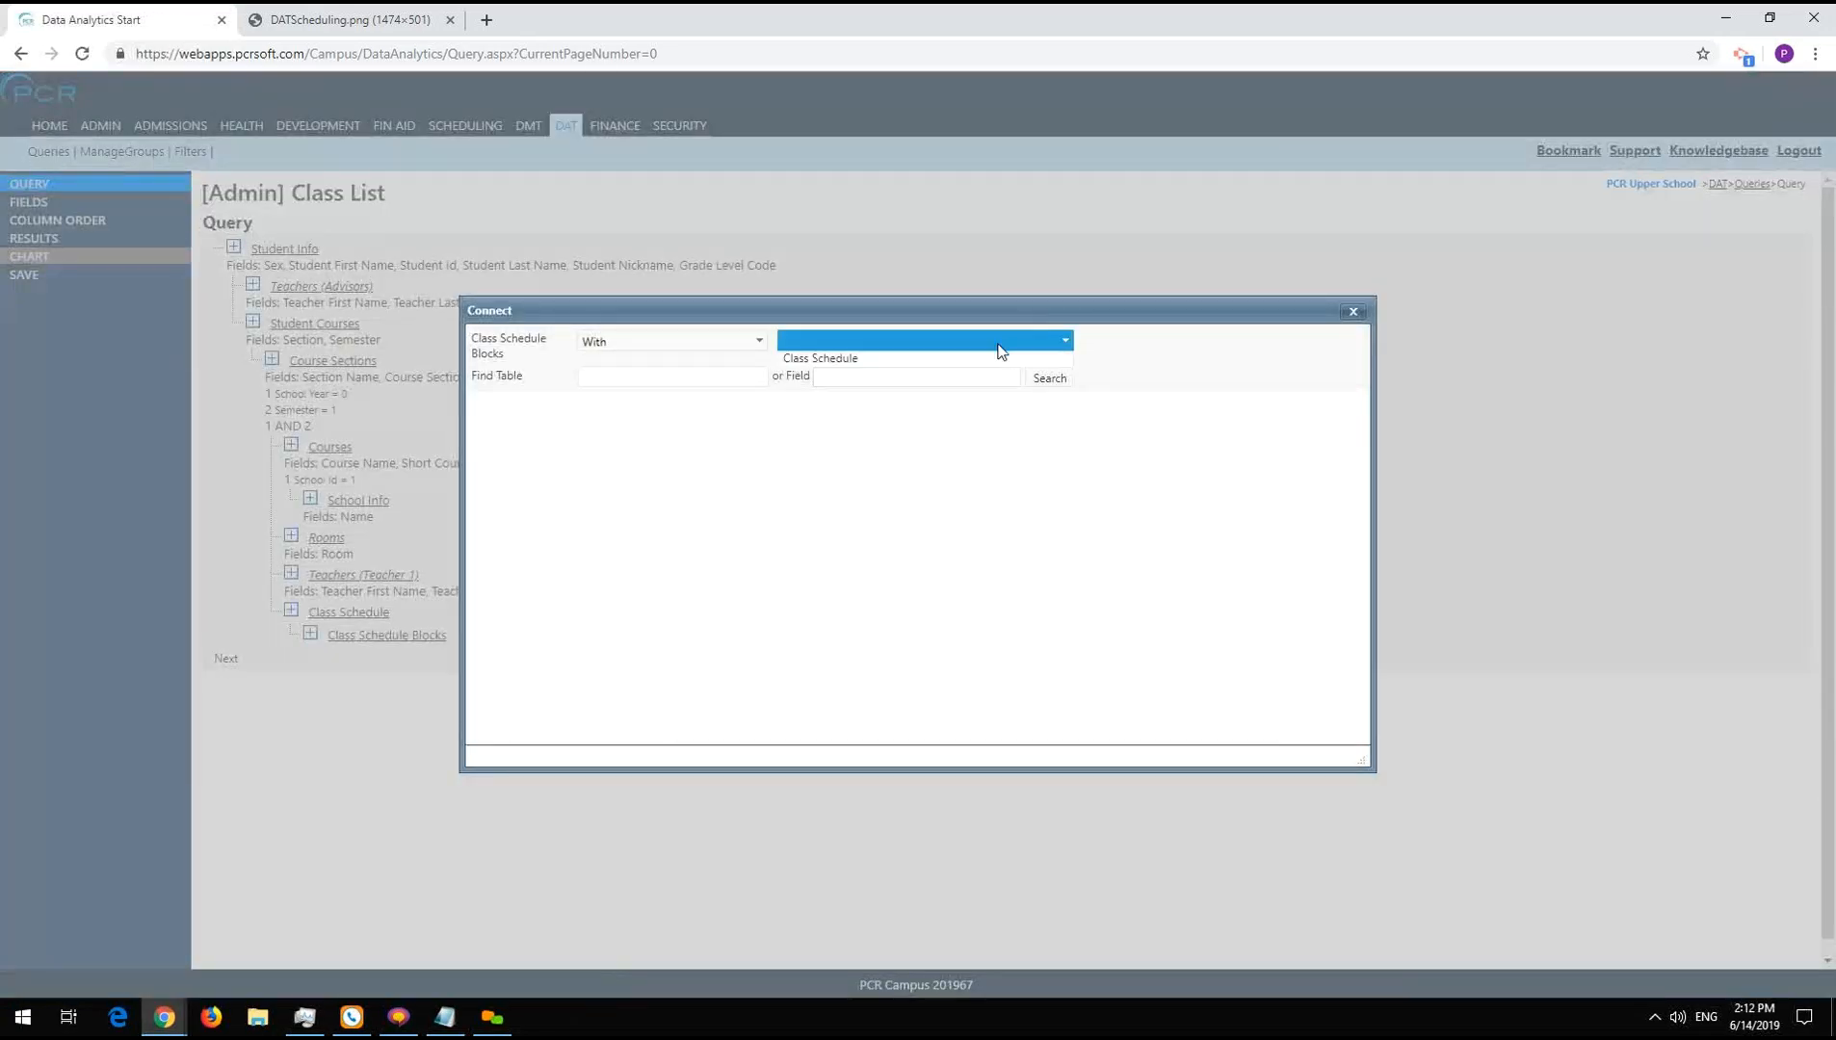
{"action": "left_click", "coordinate": [814, 385]}
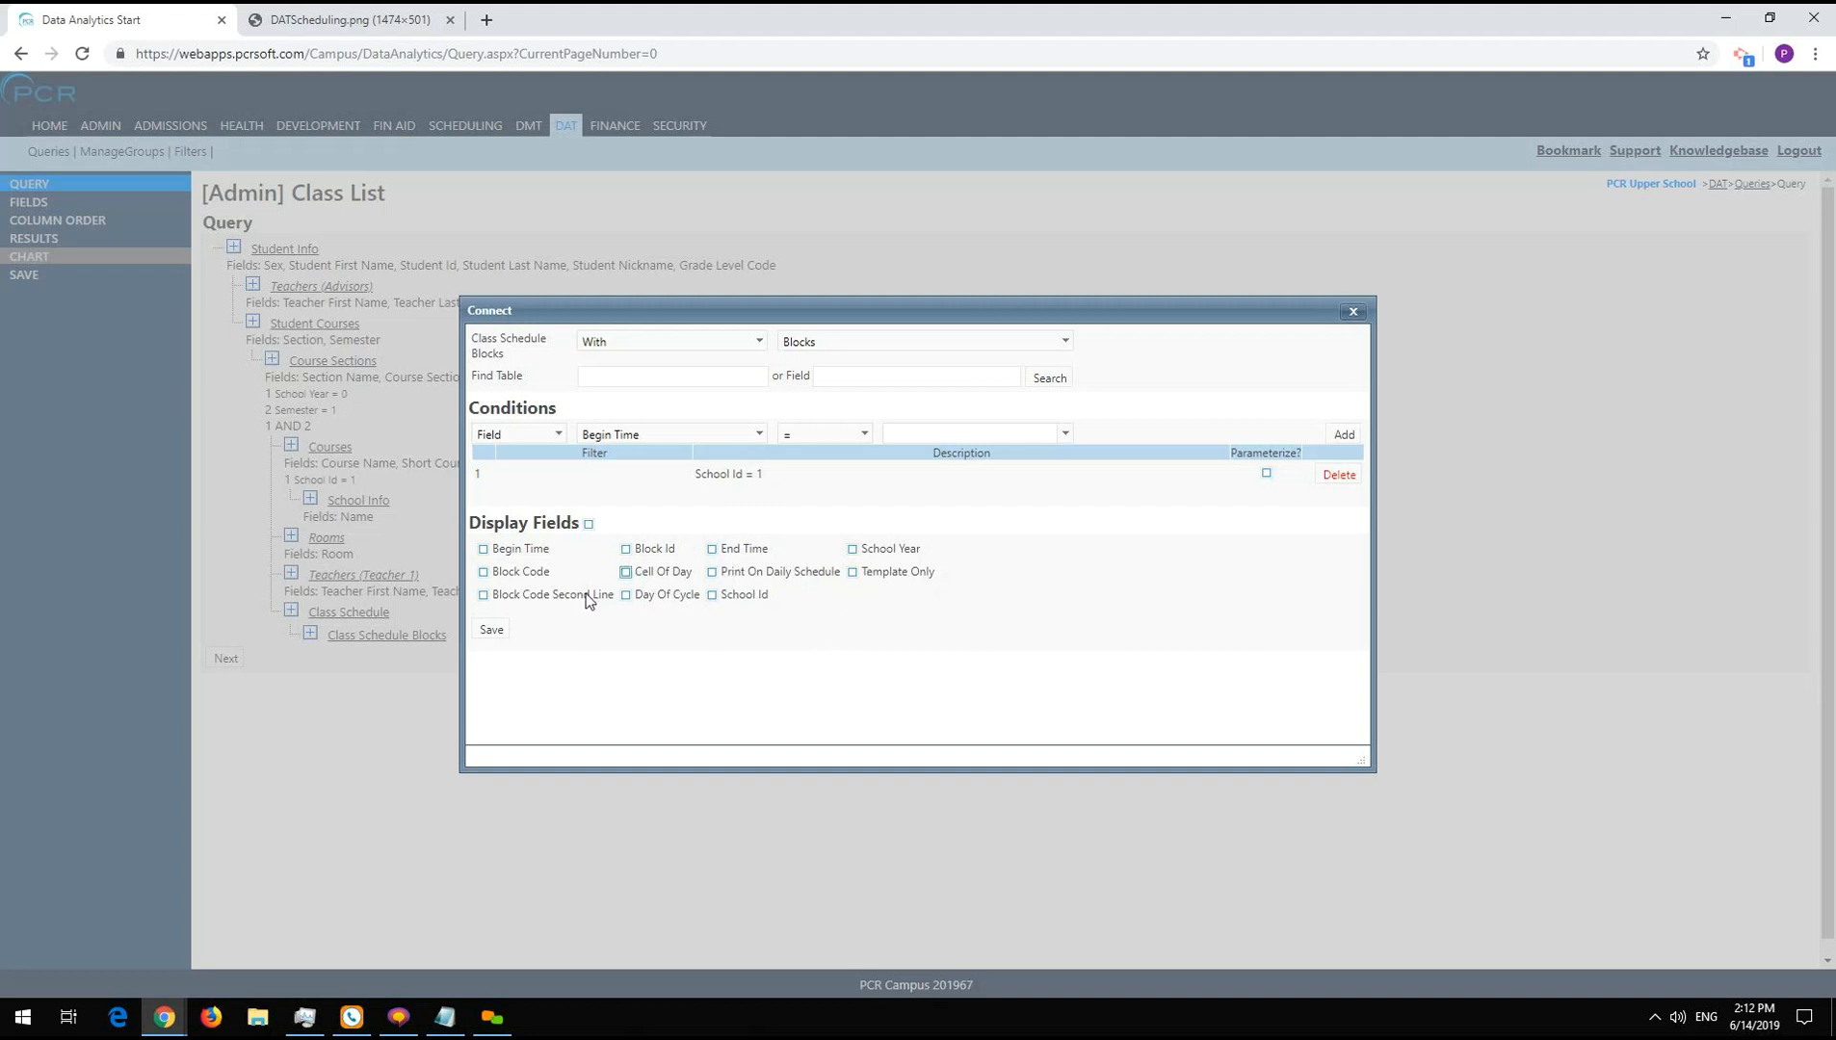
{"action": "left_click", "coordinate": [516, 576]}
{"action": "left_click", "coordinate": [657, 603]}
{"action": "left_click", "coordinate": [1338, 477]}
- Add a multi select condition to the Blocks connection for Day Of Cycle values 1, 2, 3, 4 and 5
{"action": "left_click", "coordinate": [721, 435]}
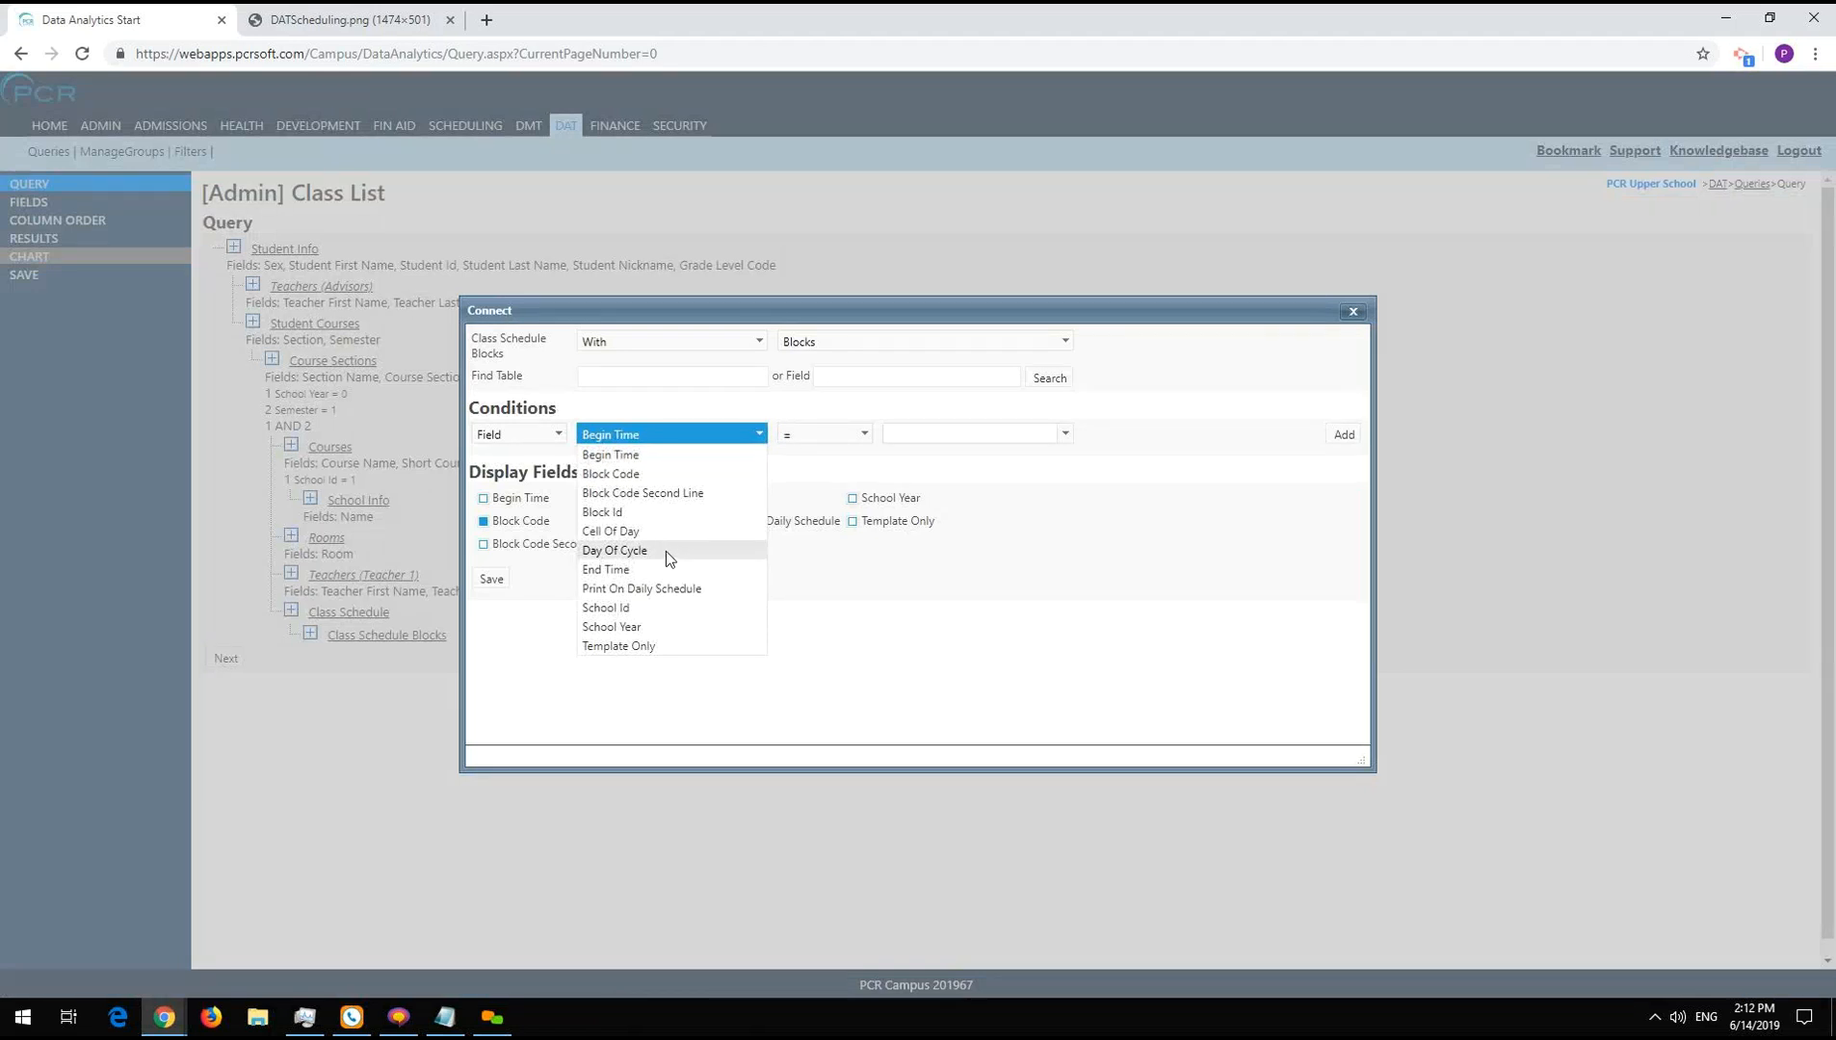
{"action": "left_click", "coordinate": [666, 551]}
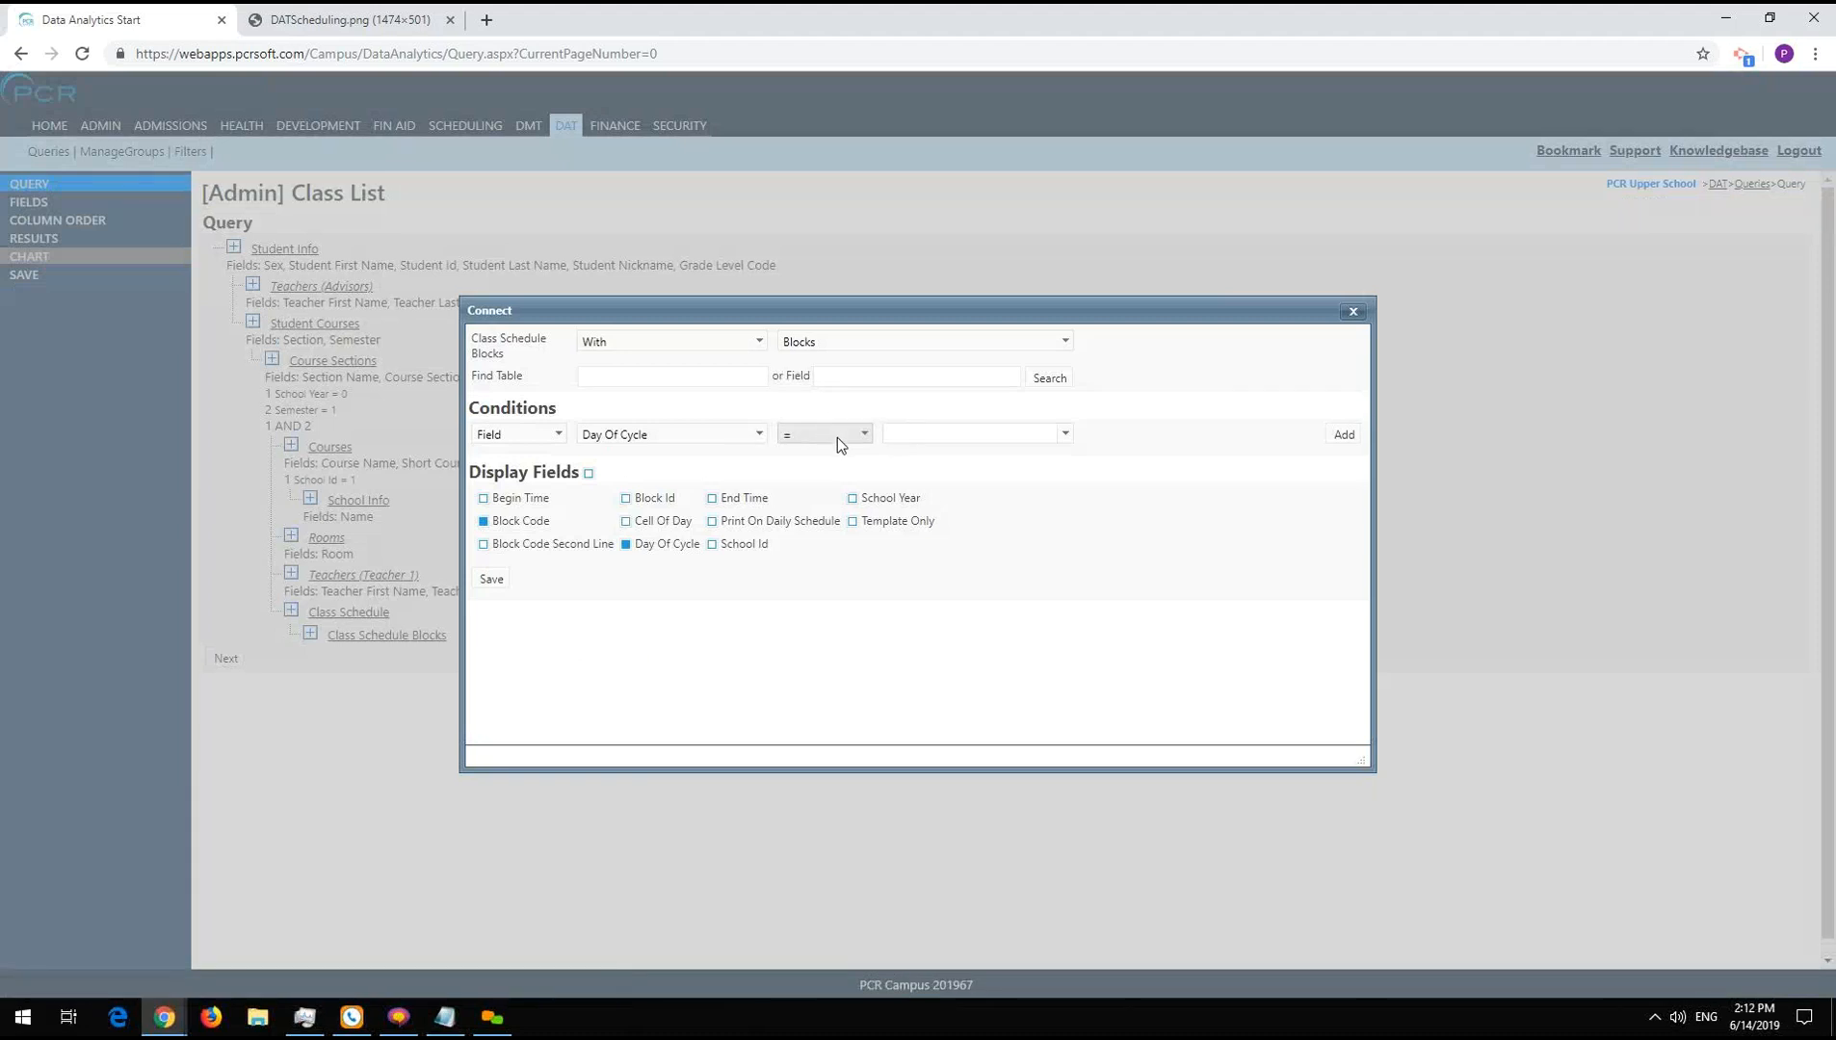
{"action": "left_click", "coordinate": [838, 438]}
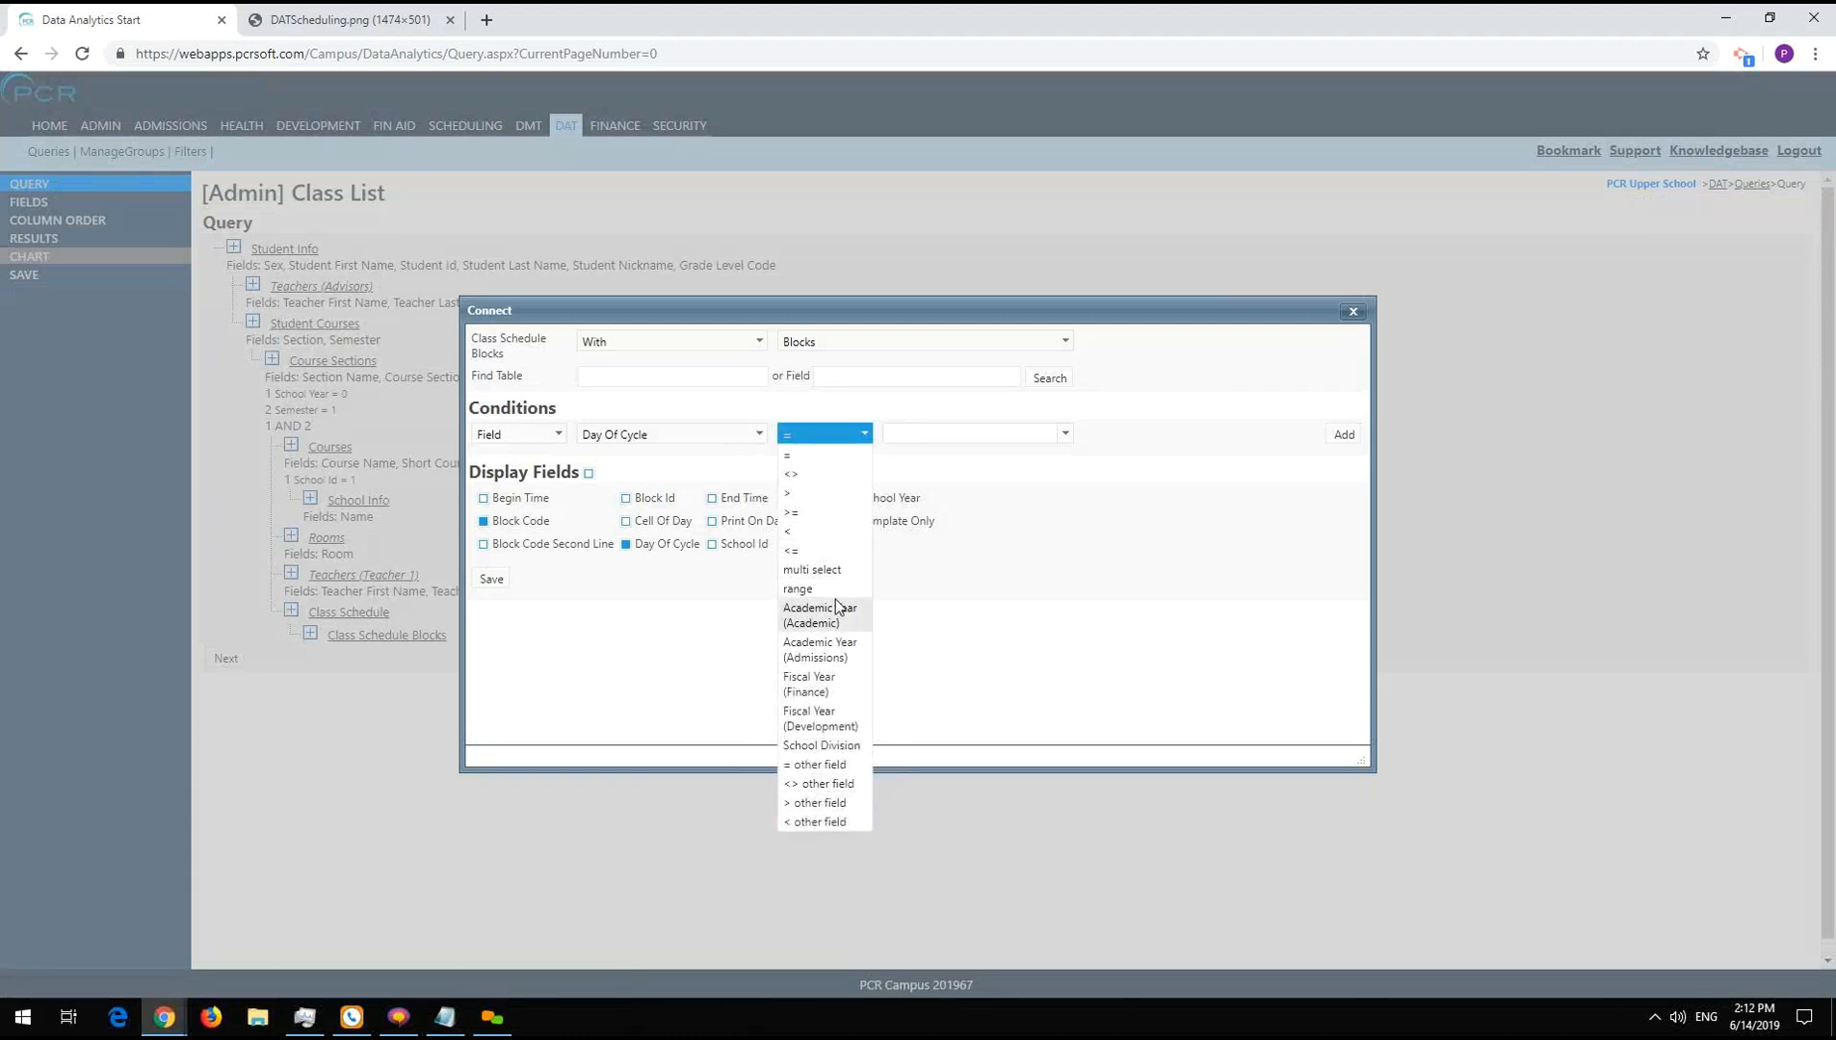
{"action": "left_click", "coordinate": [812, 569]}
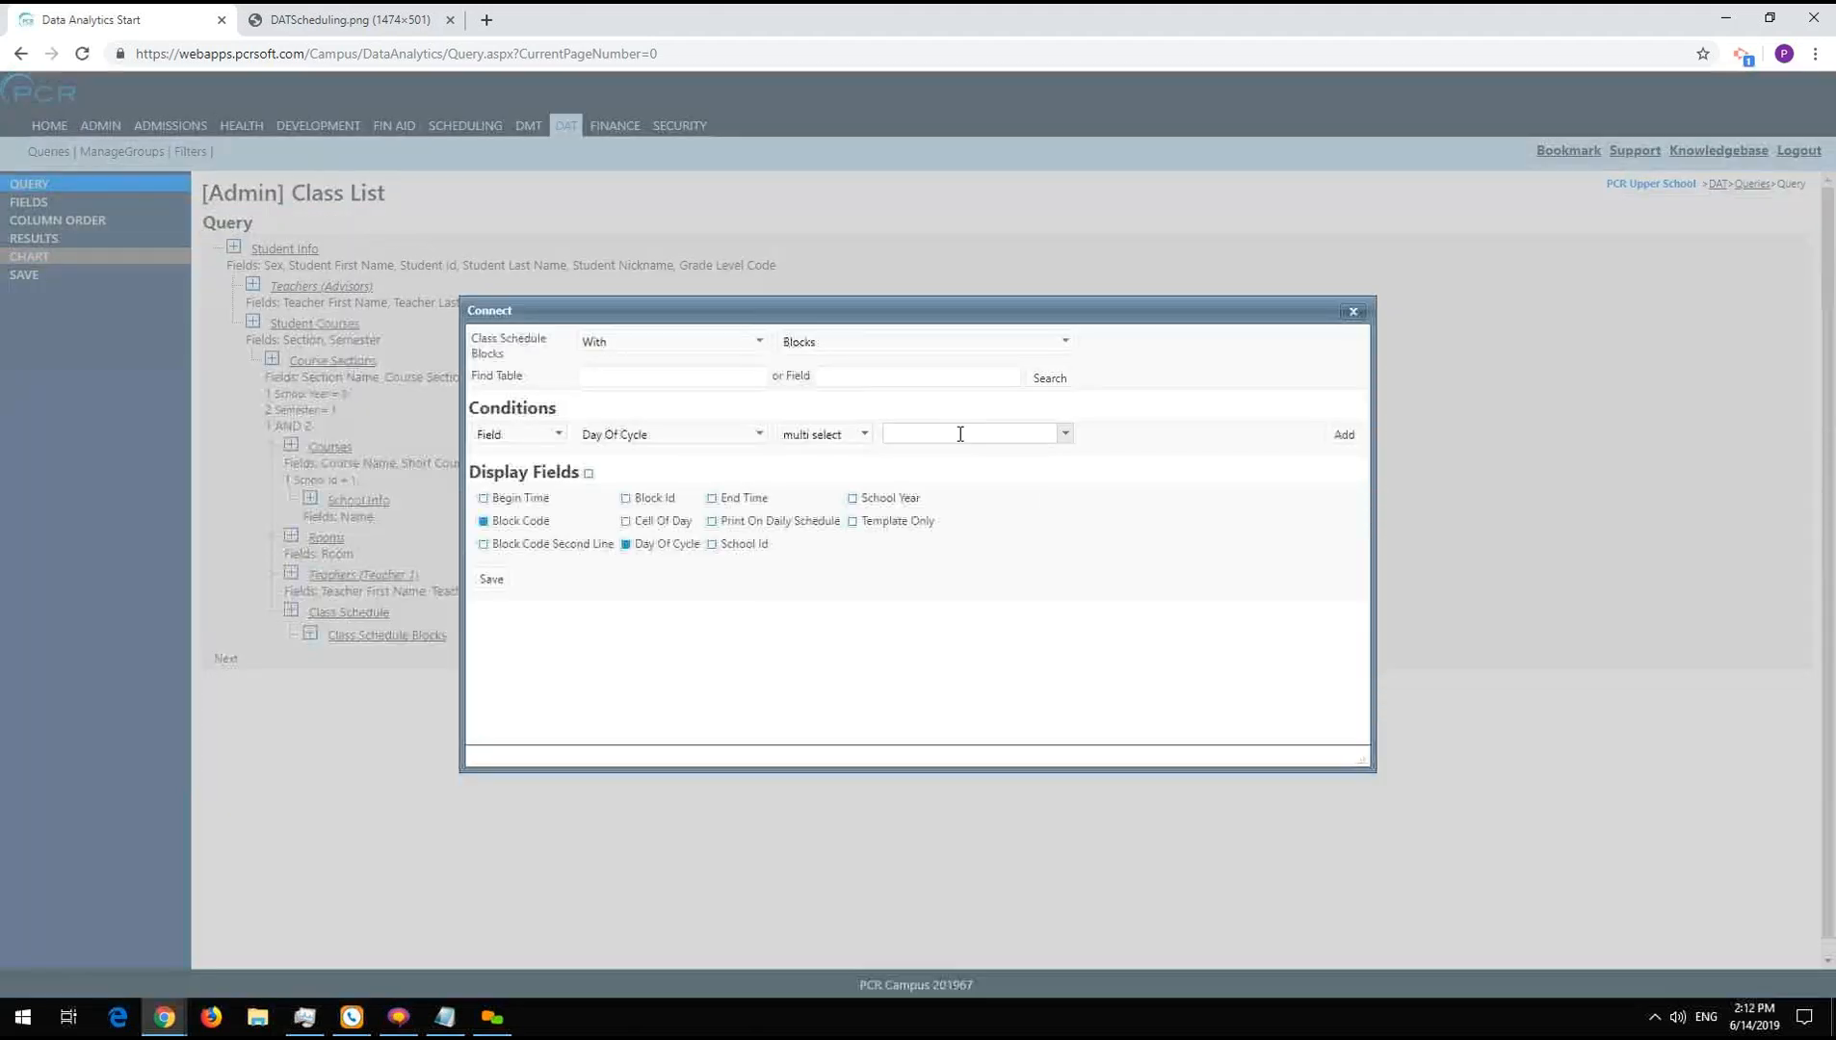
{"action": "left_click", "coordinate": [961, 434]}
{"action": "left_click", "coordinate": [899, 506]}
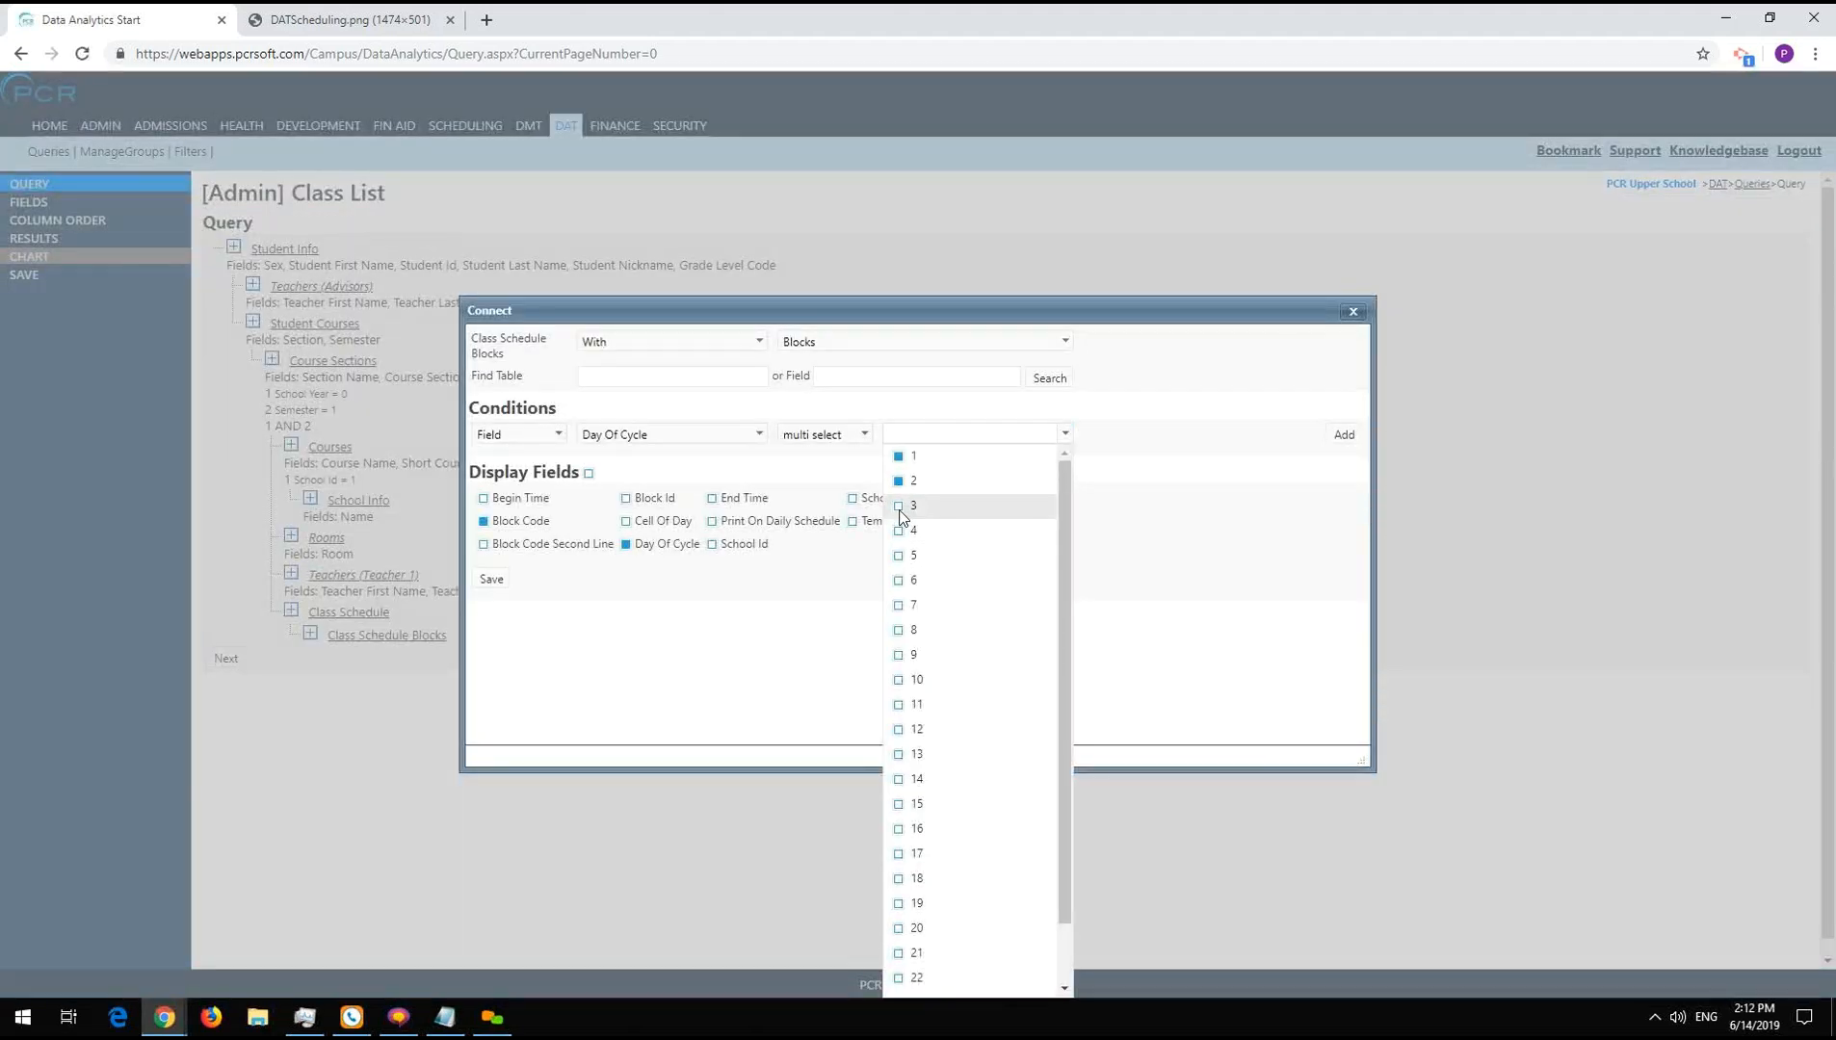
{"action": "left_click", "coordinate": [899, 531]}
{"action": "left_click", "coordinate": [899, 556]}
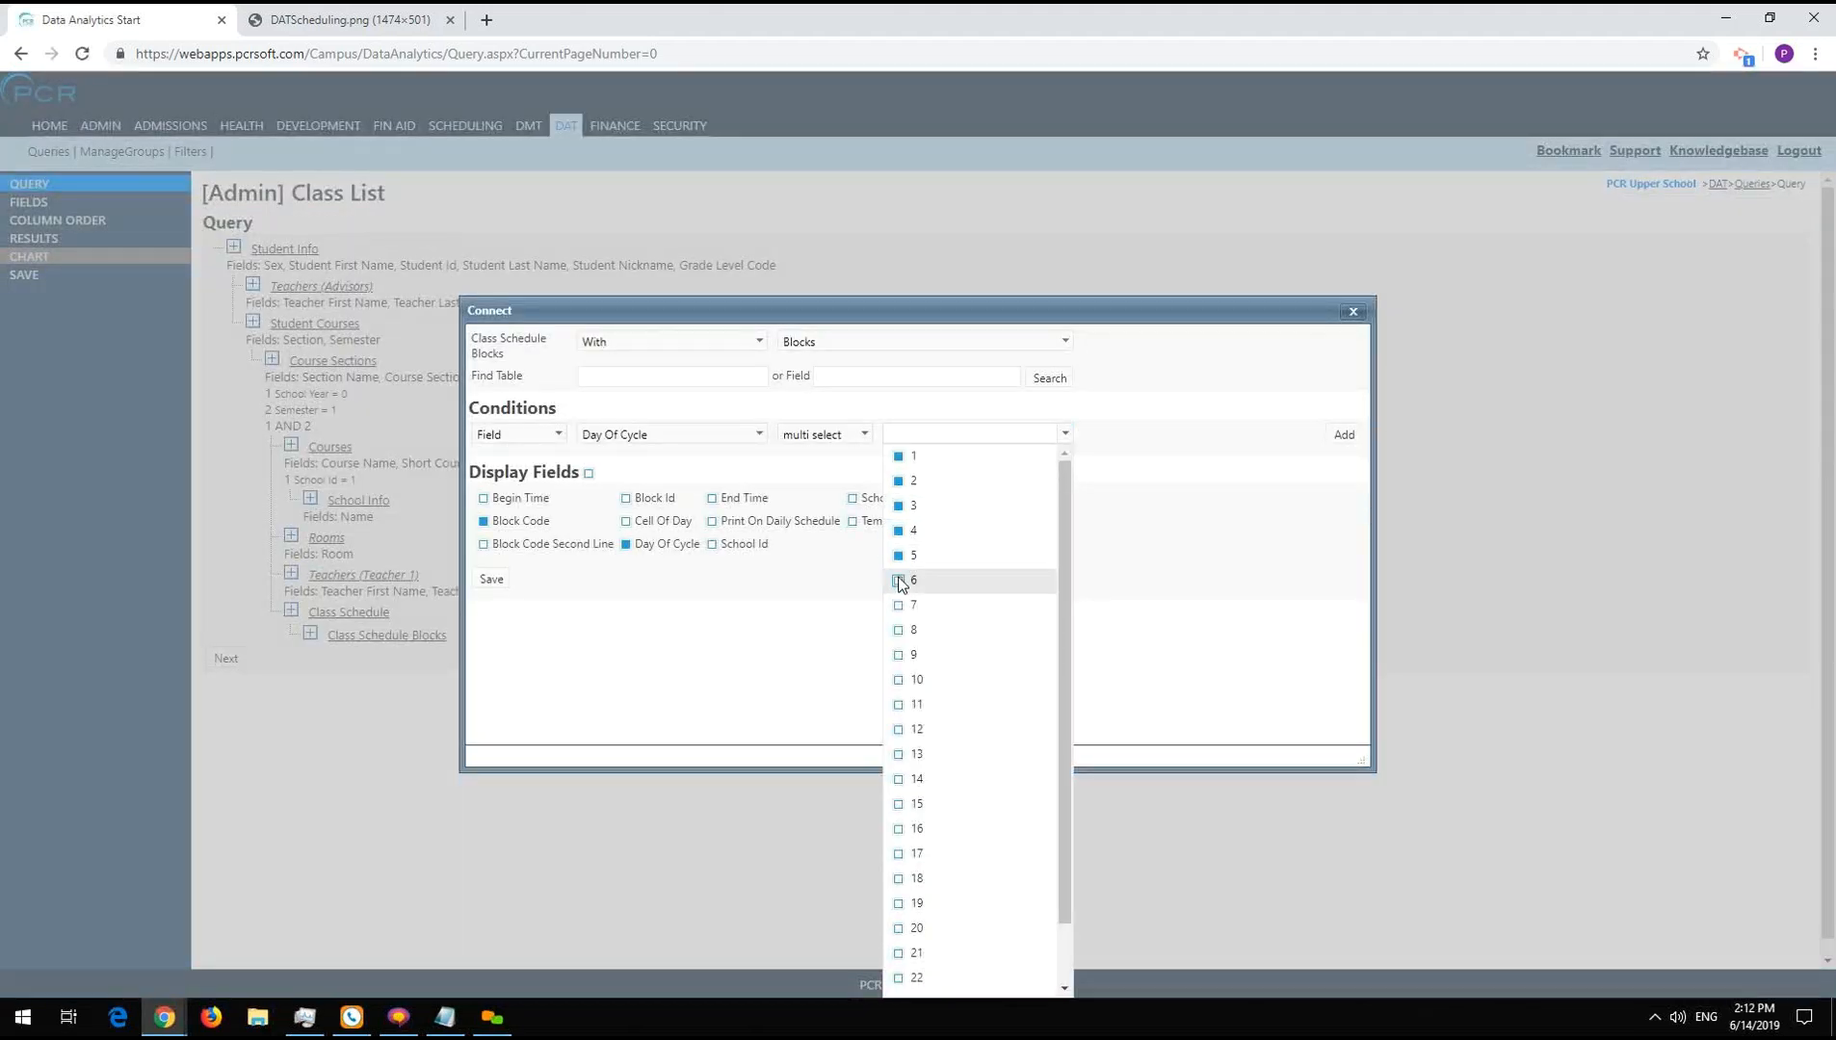
{"action": "left_click", "coordinate": [1208, 495]}
{"action": "left_click", "coordinate": [1344, 434]}
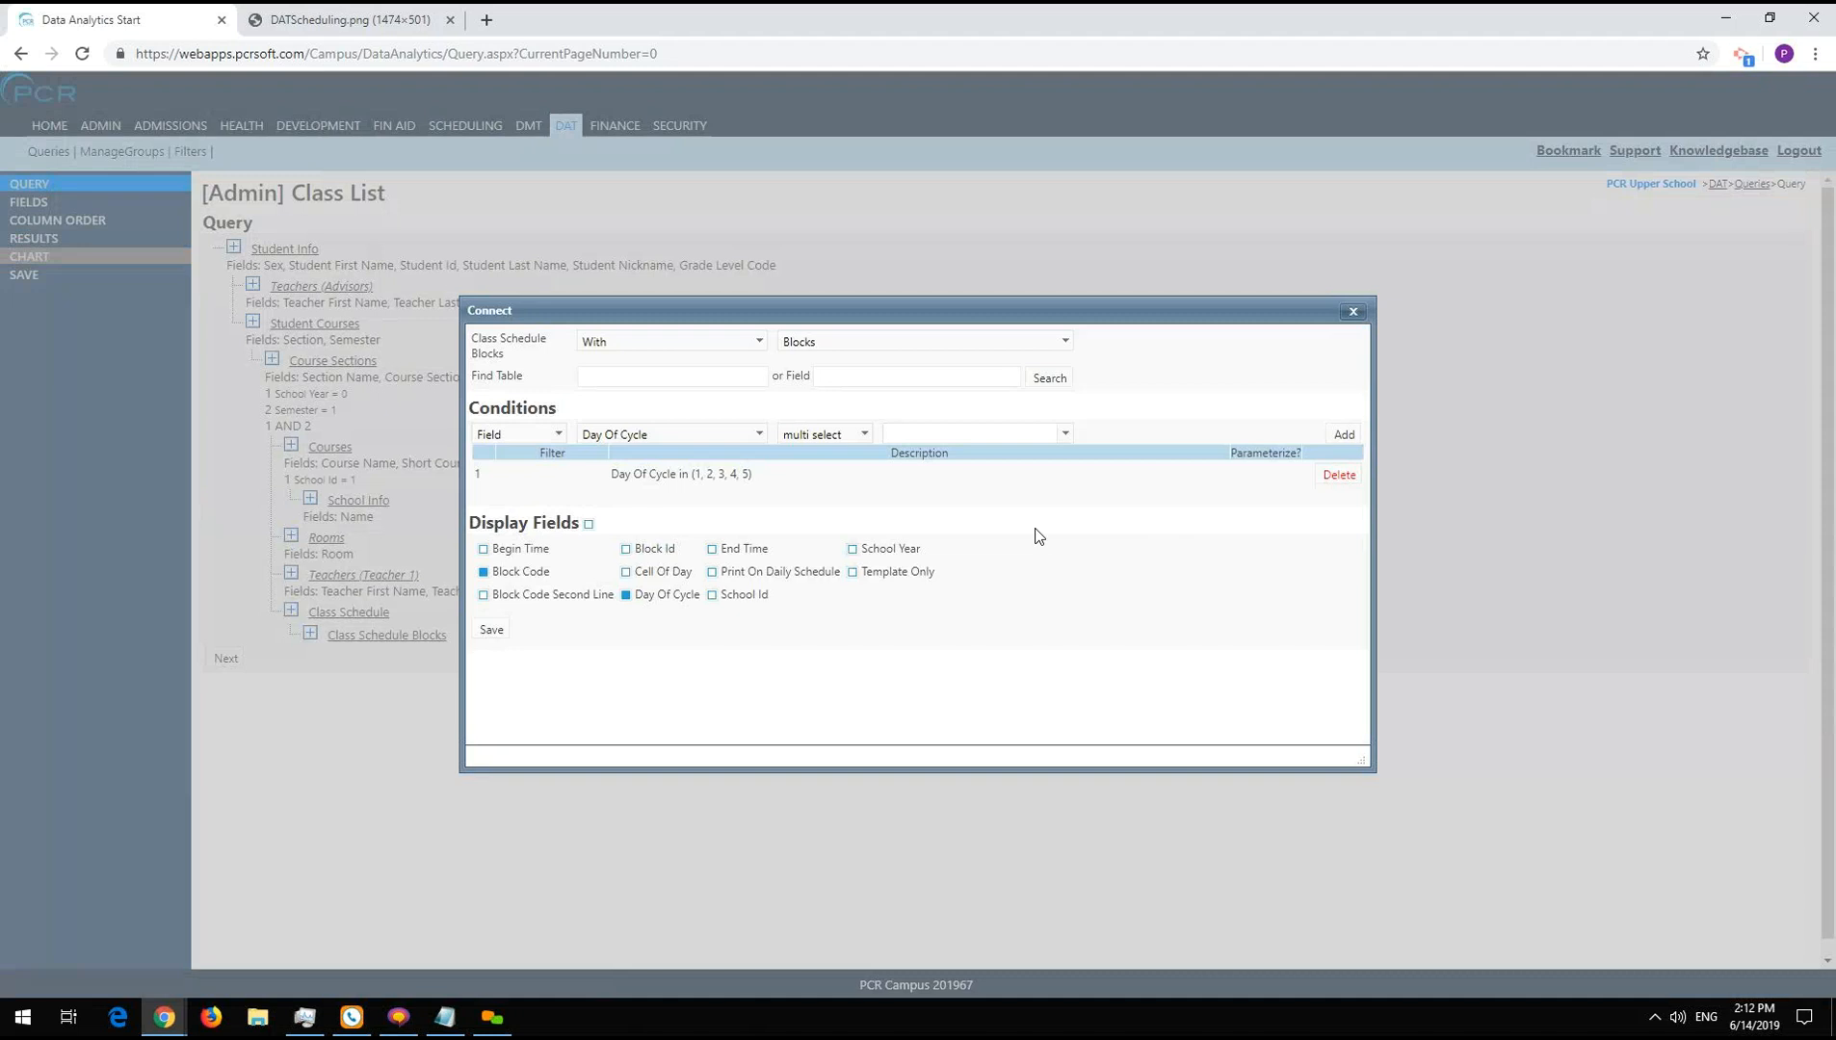
- Save the Blocks connection with its Day Of Cycle condition and show the query results
{"action": "key", "text": "alt+Tab"}
{"action": "left_click", "coordinate": [491, 630]}
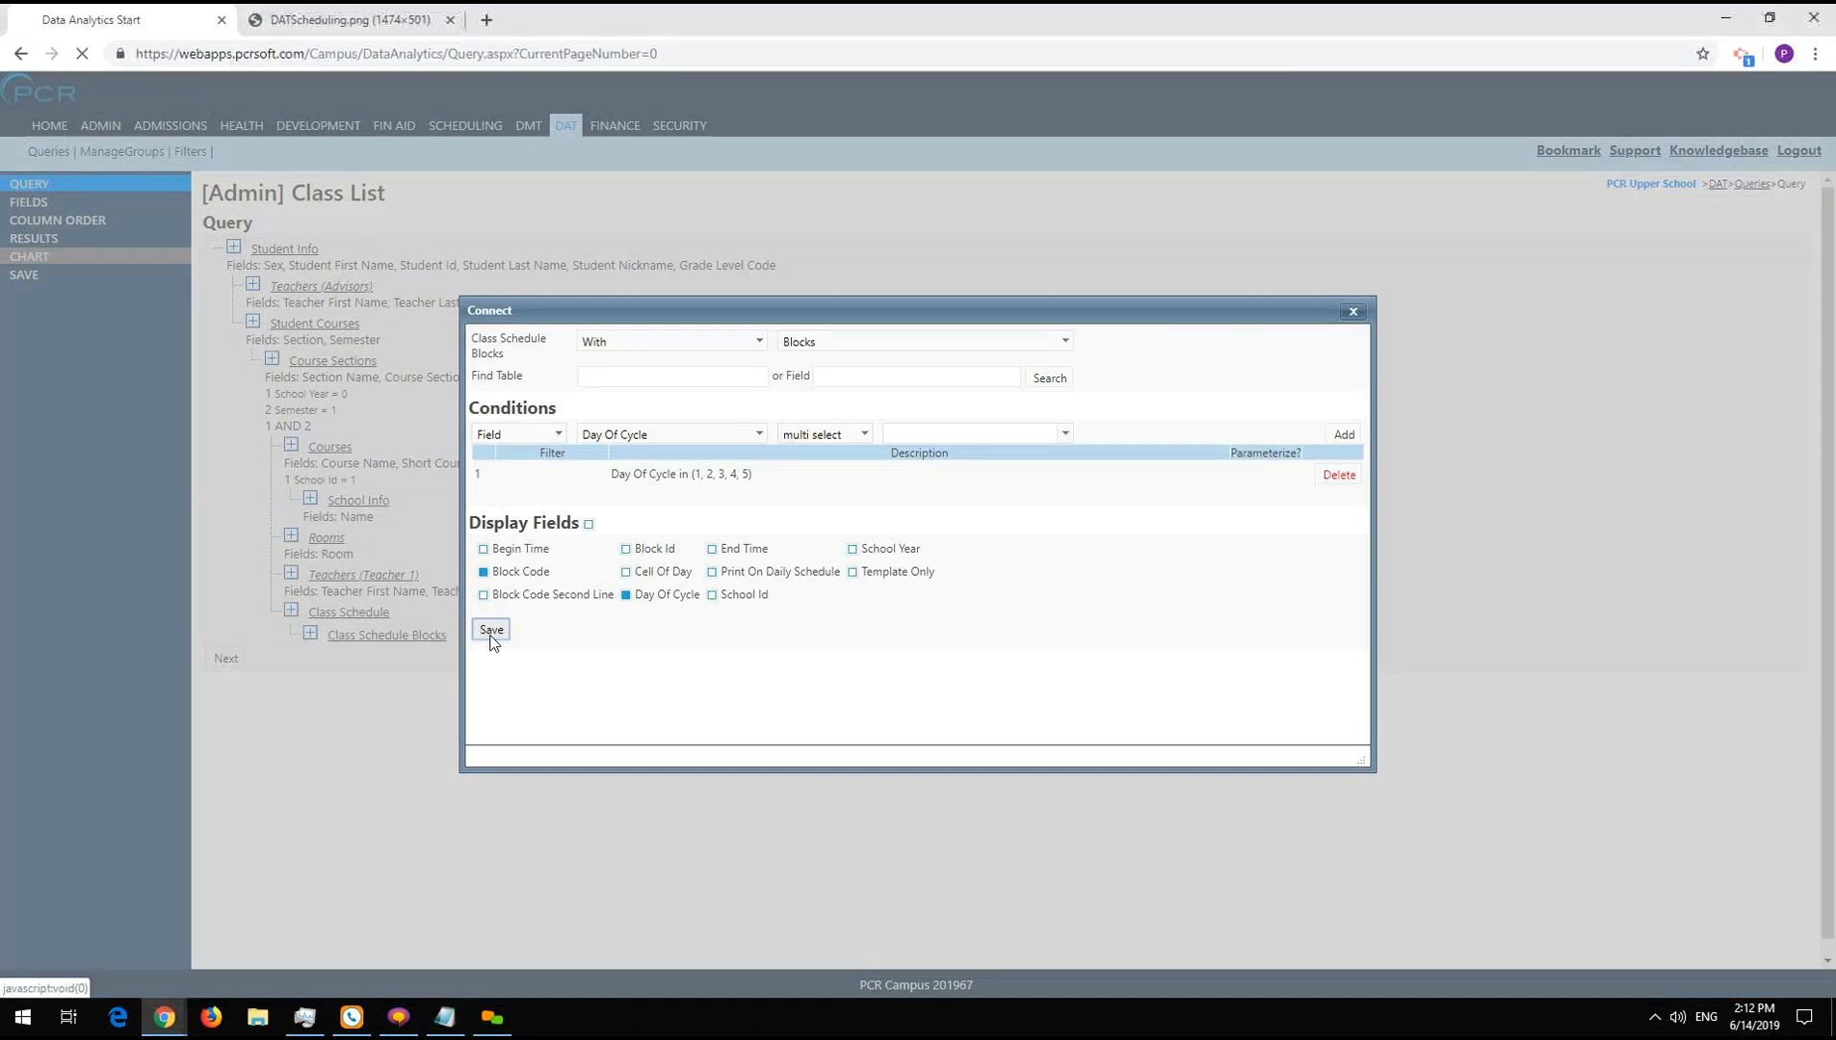
{"action": "left_click", "coordinate": [37, 241]}
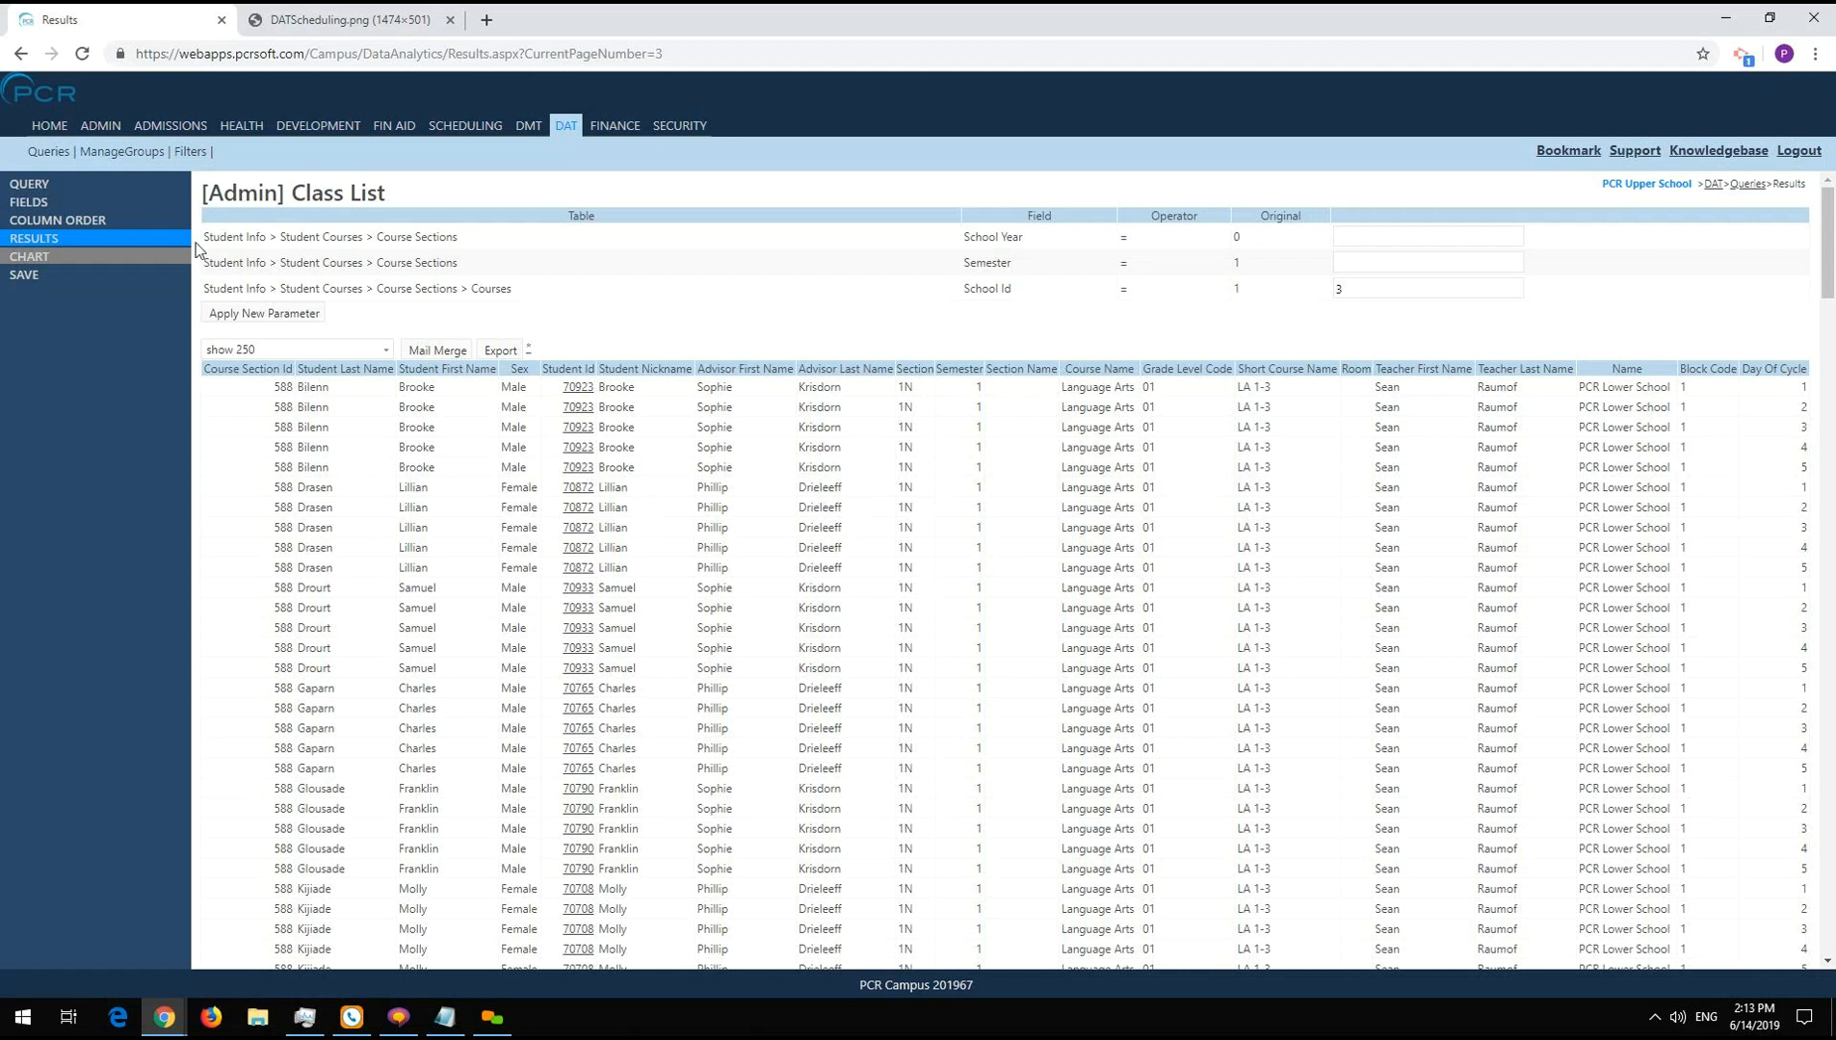
- Set the pivot aggregate of the Day Of Cycle field to Min (Block Code) and save the field settings
{"action": "left_click", "coordinate": [38, 204]}
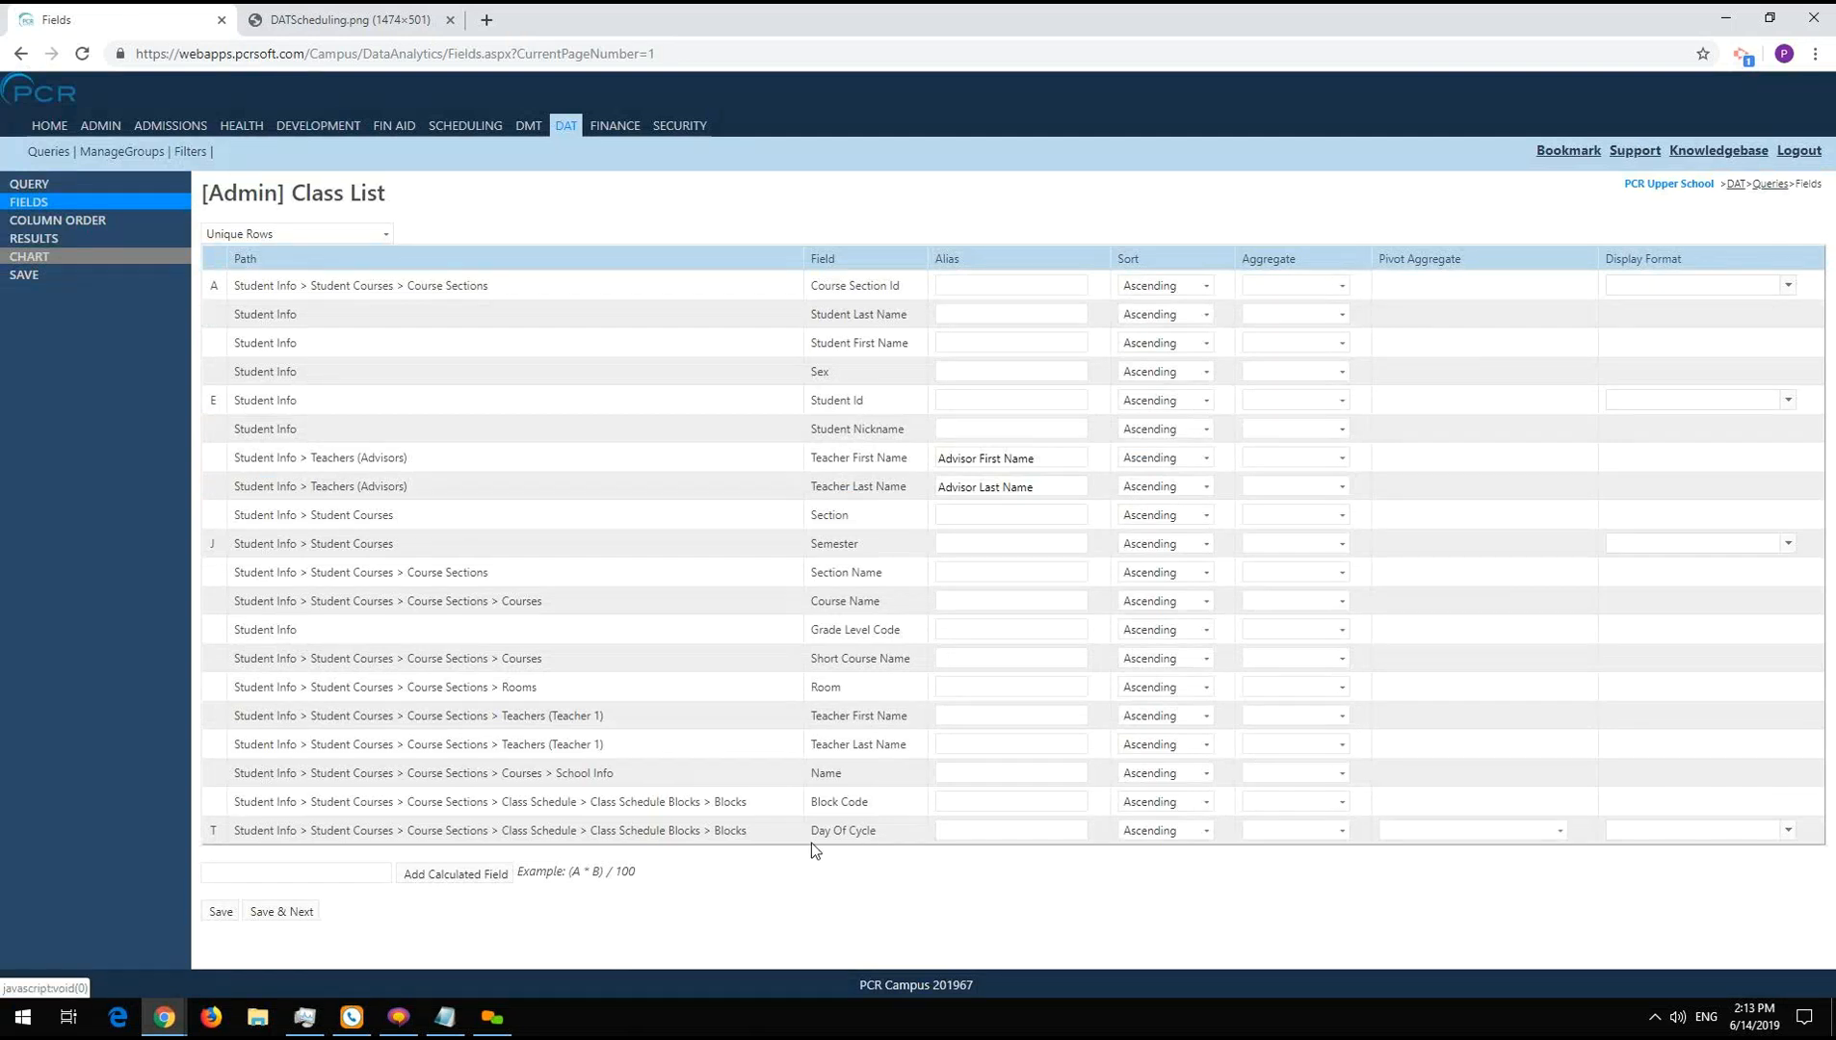
{"action": "left_click", "coordinate": [1450, 820]}
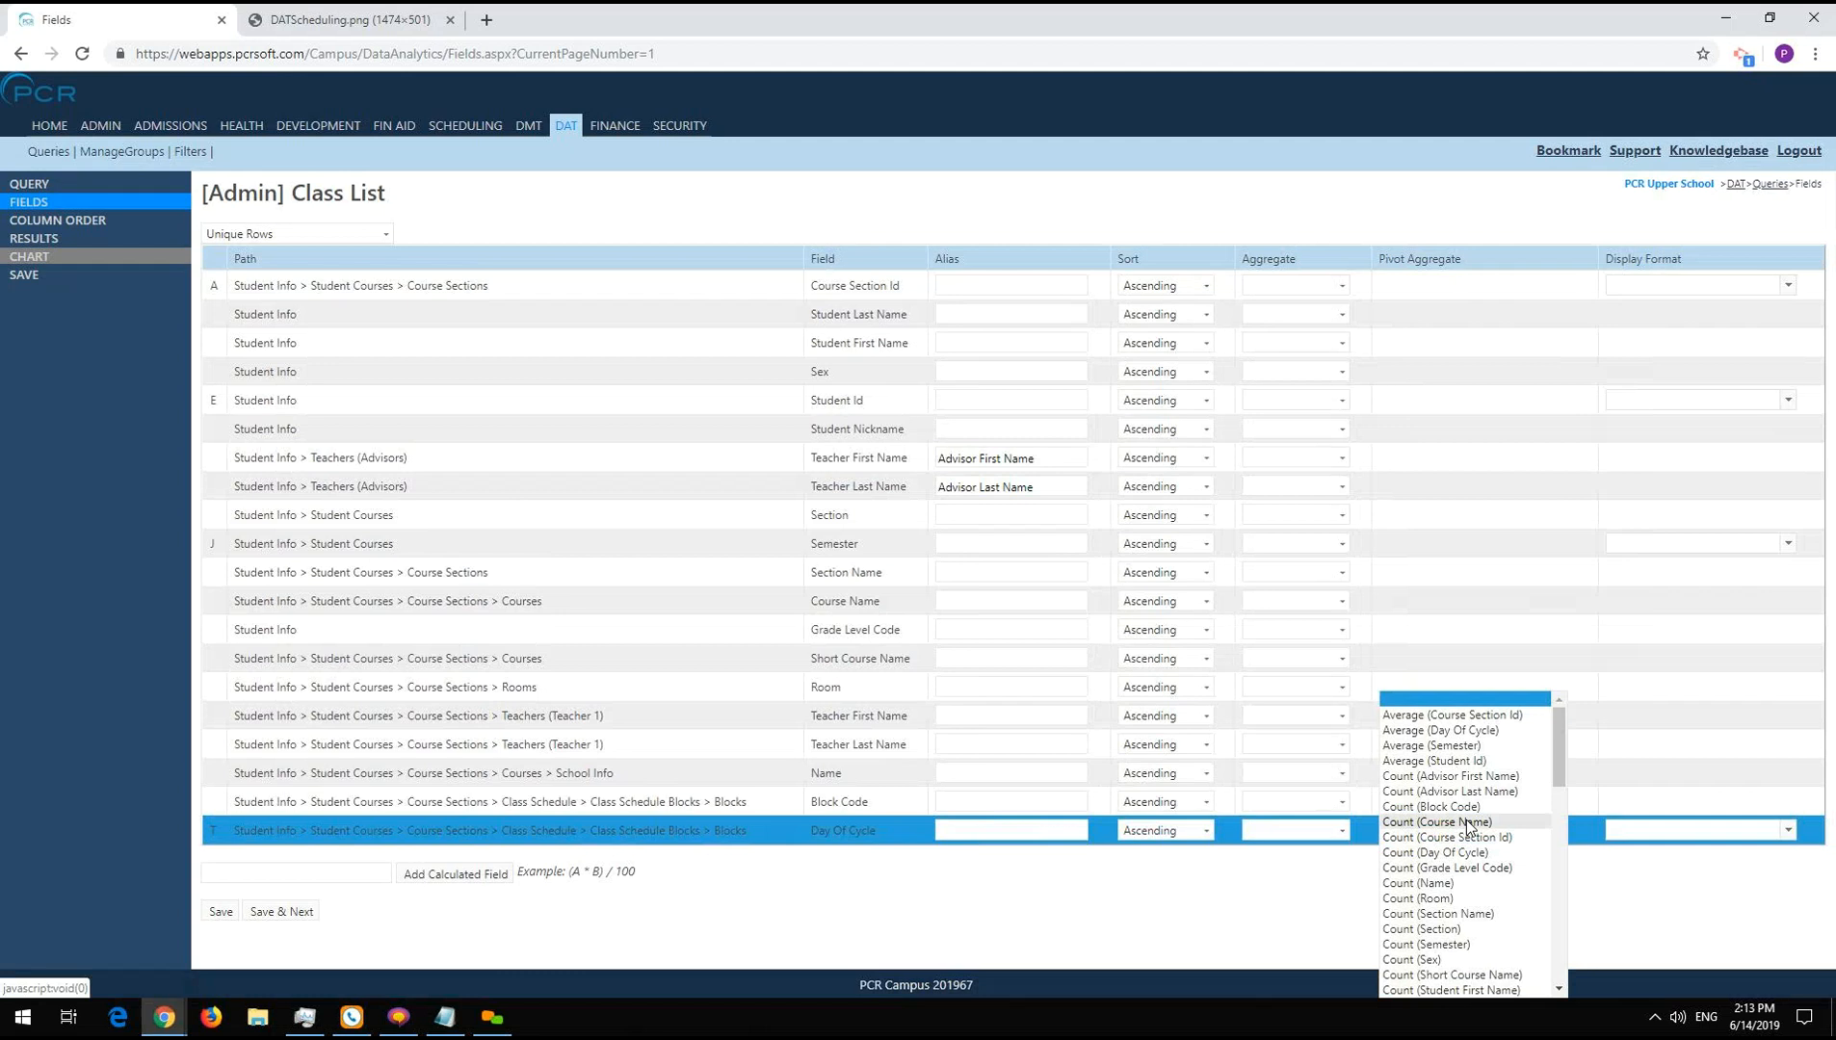
{"action": "scroll", "coordinate": [1472, 824], "scroll_direction": "down", "scroll_amount": 6}
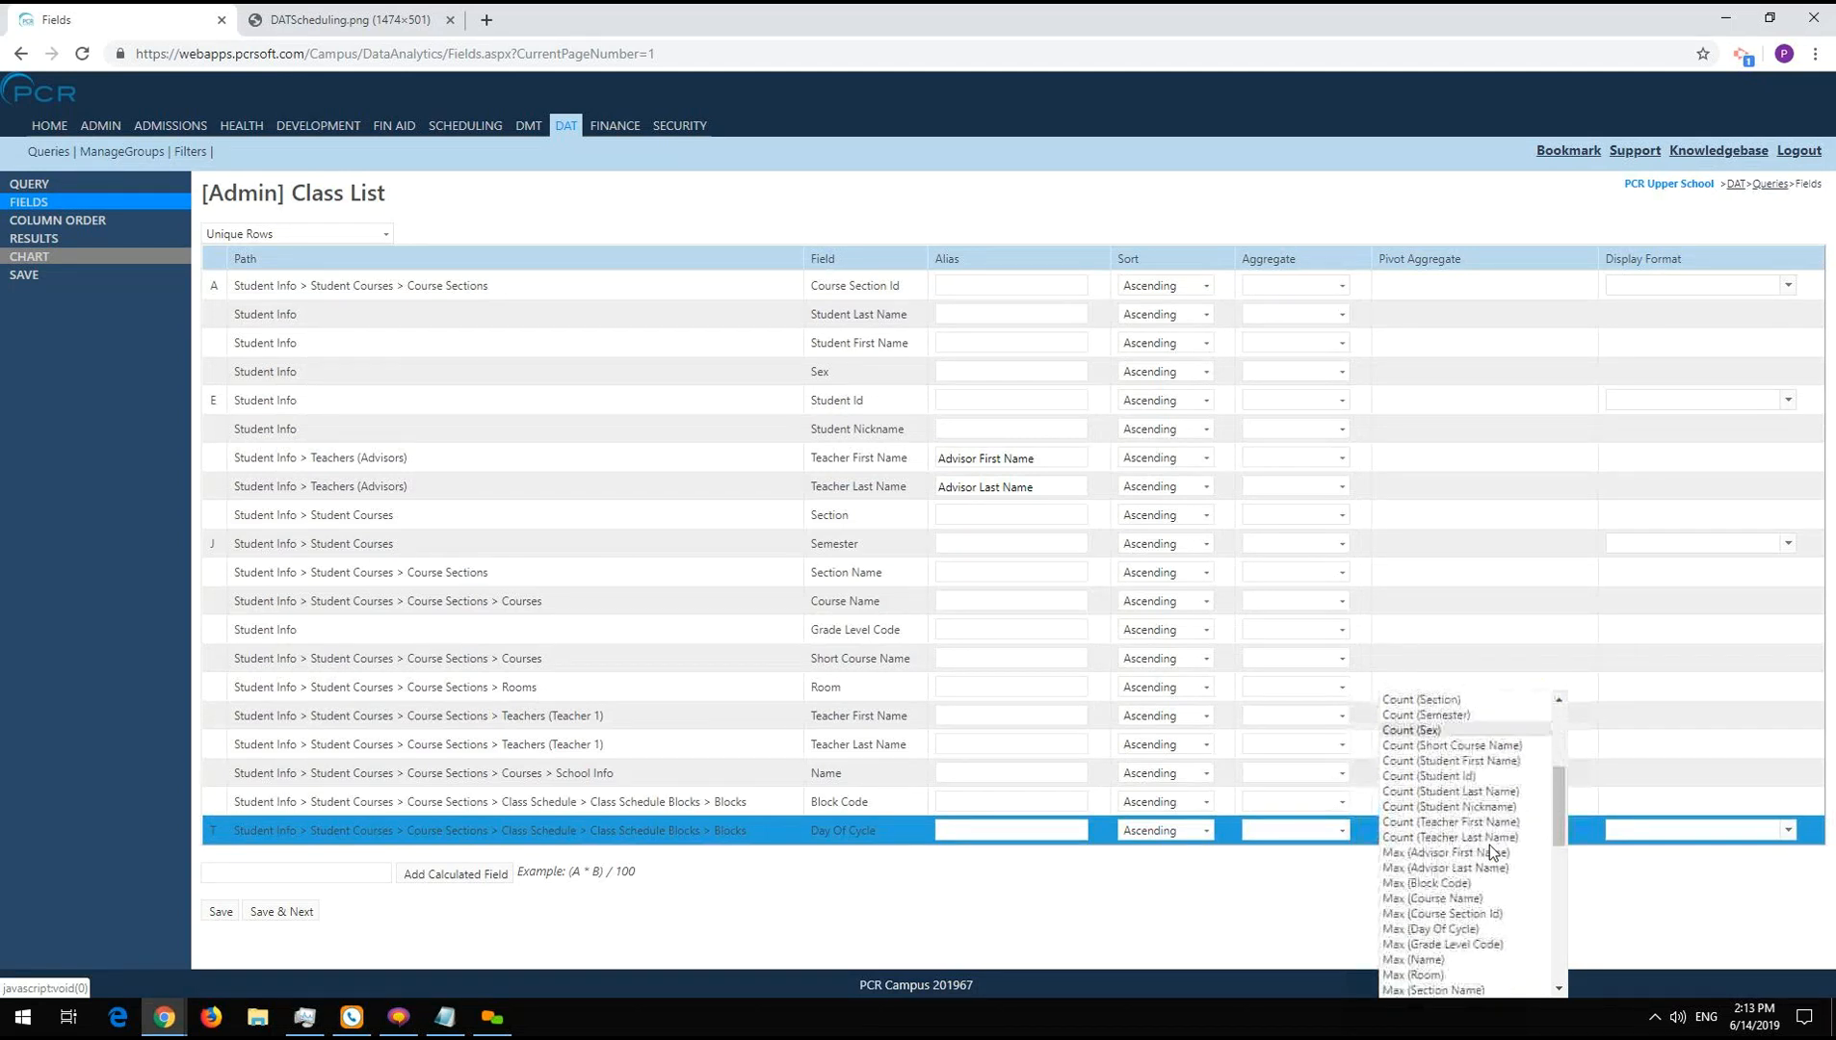
{"action": "scroll", "coordinate": [1484, 890], "scroll_direction": "down", "scroll_amount": 2}
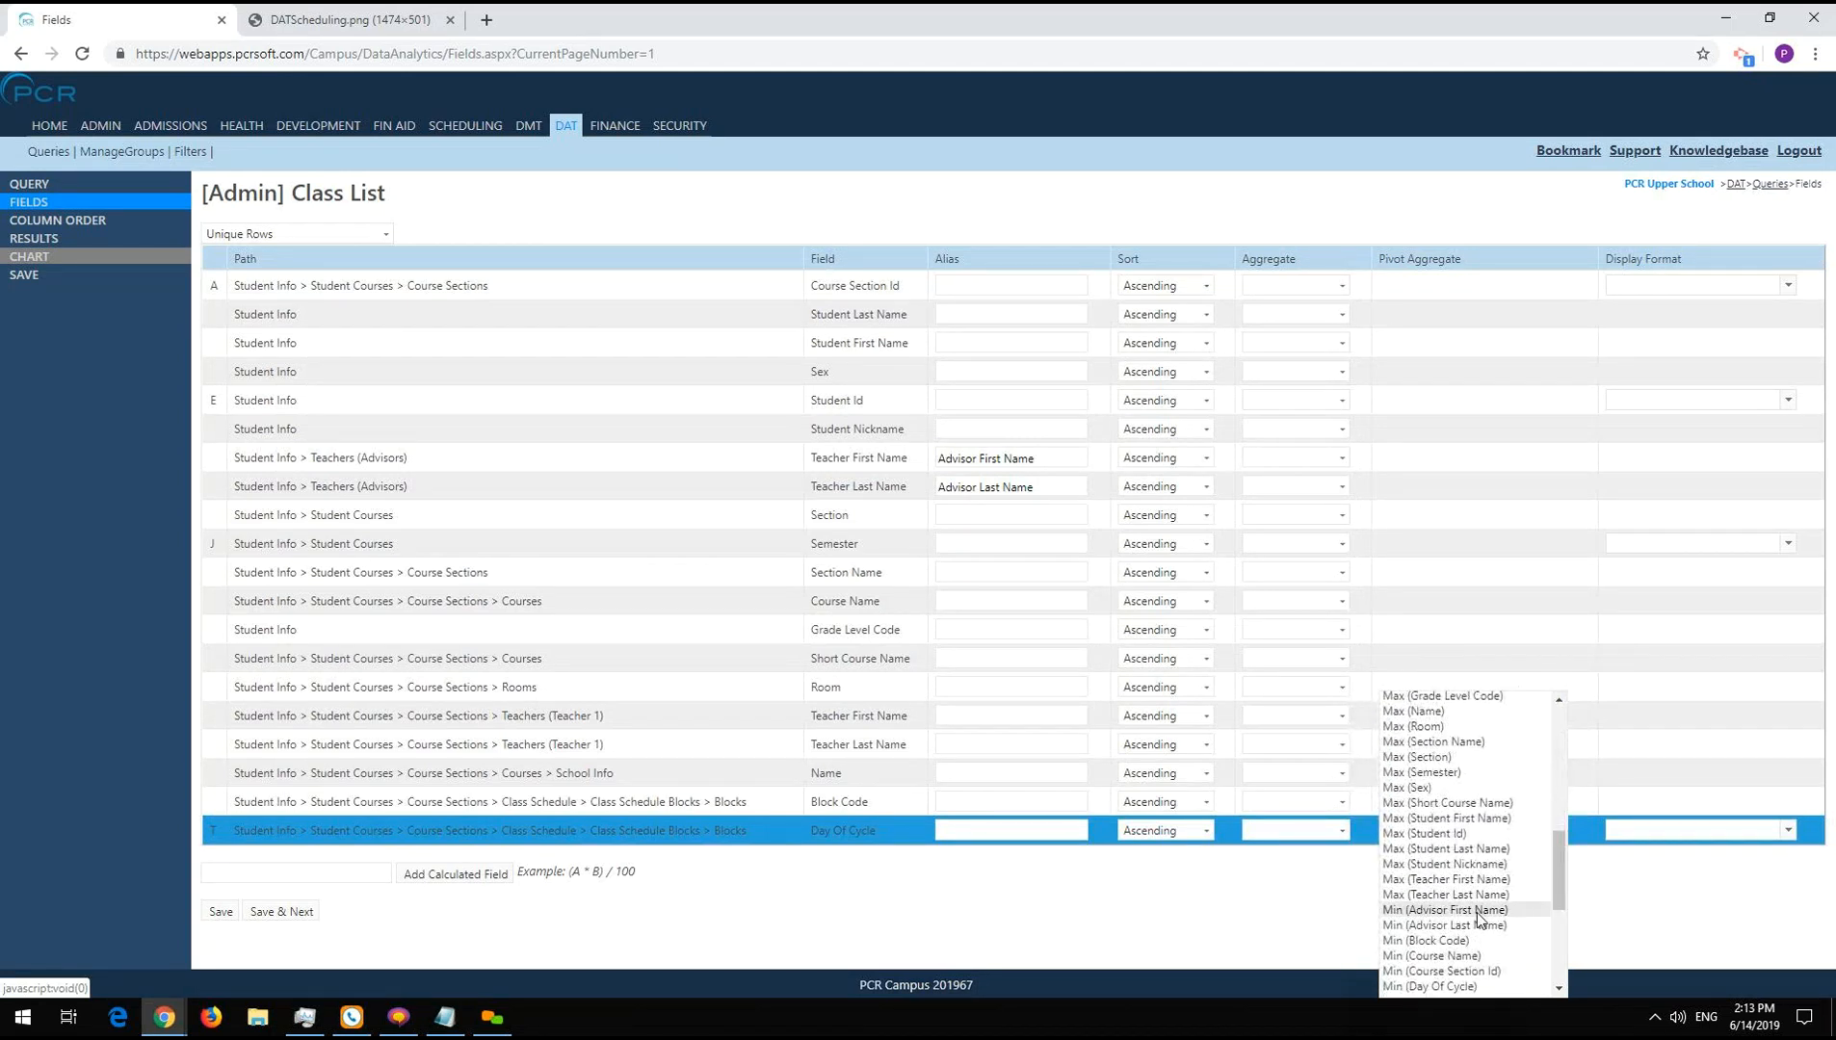
{"action": "scroll", "coordinate": [1481, 915], "scroll_direction": "down", "scroll_amount": 1}
{"action": "left_click", "coordinate": [1433, 862]}
{"action": "left_click", "coordinate": [297, 912]}
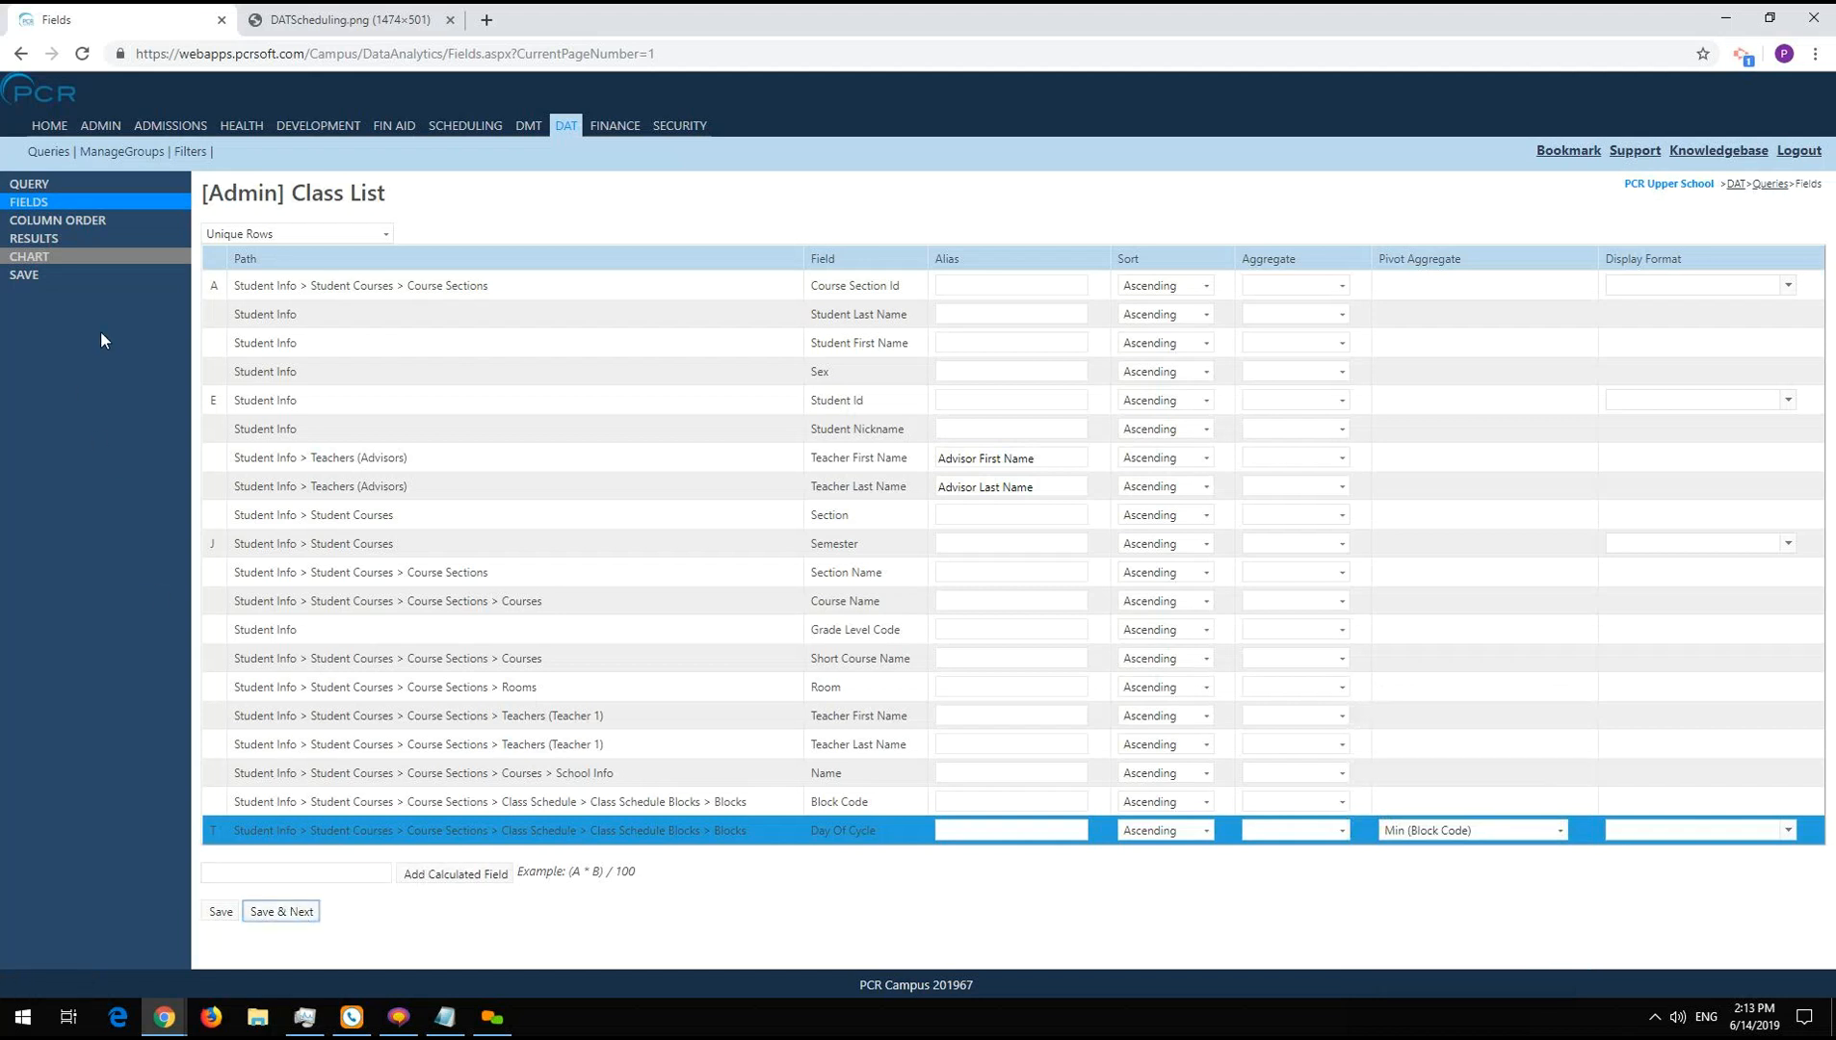
{"action": "left_click", "coordinate": [293, 909]}
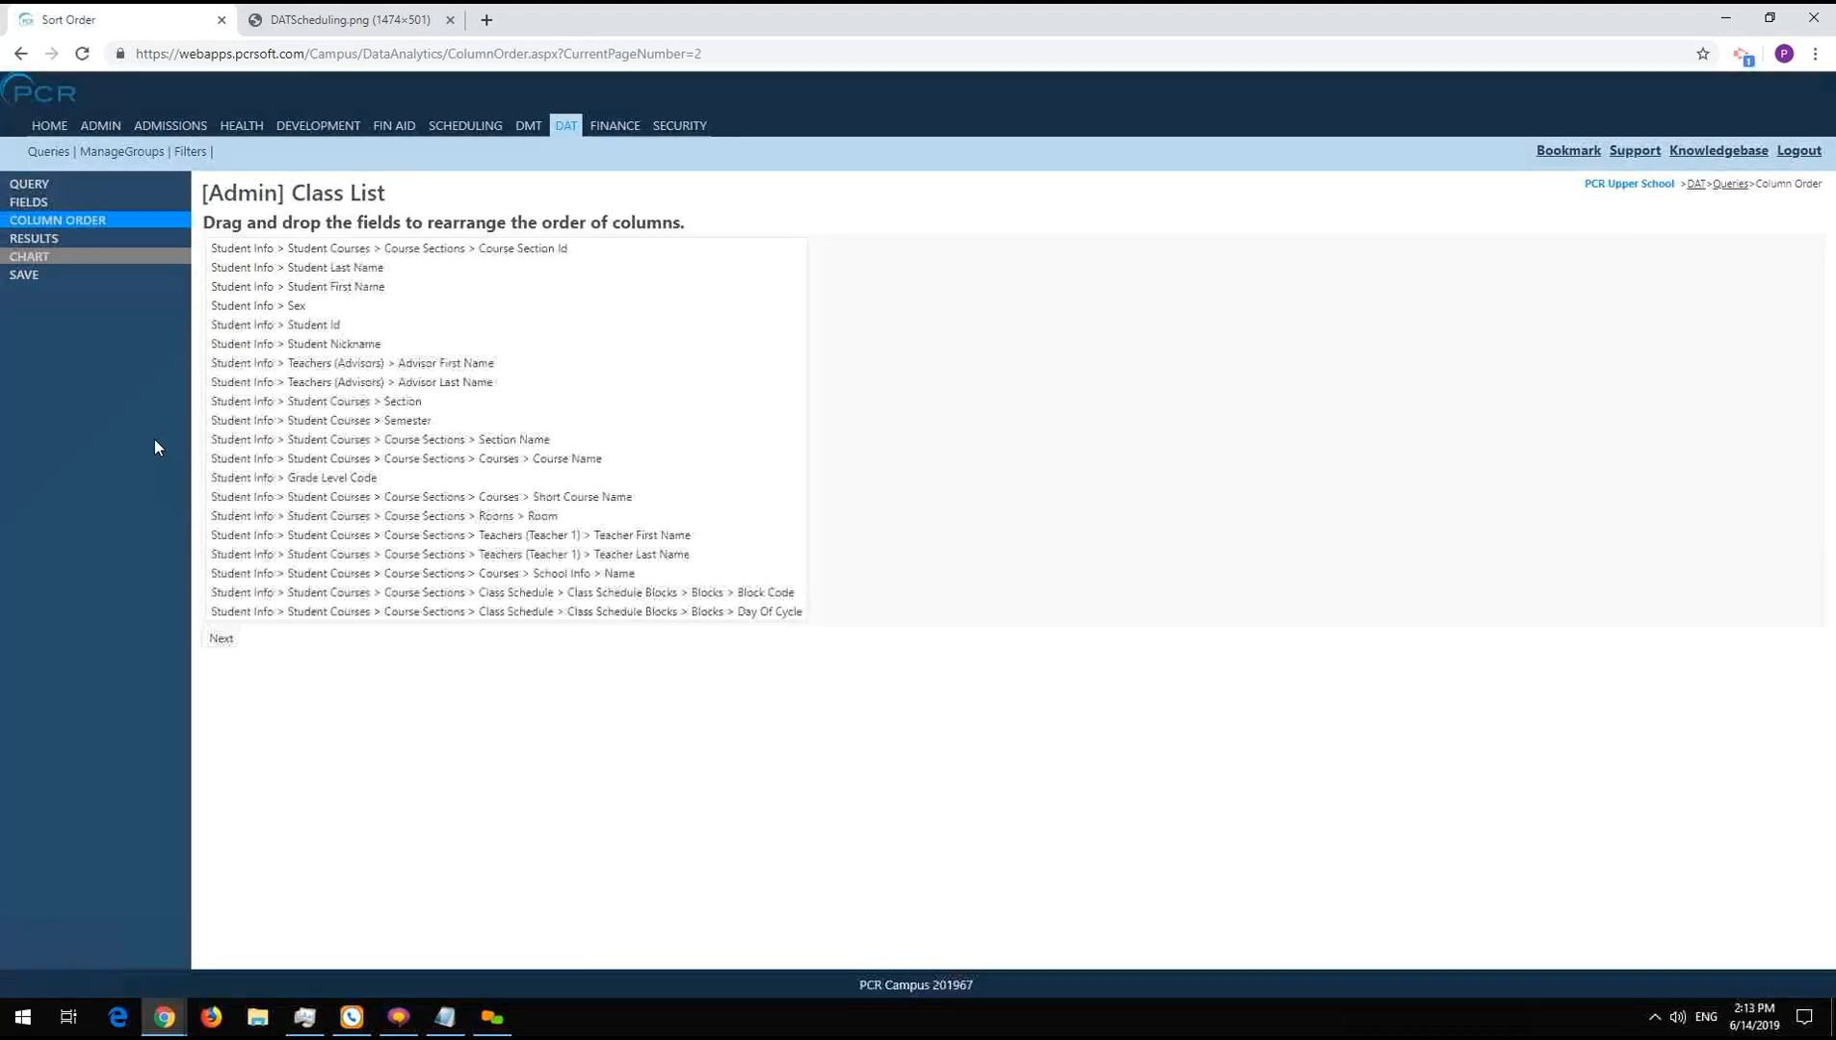
- Examine the cycle day columns in the pivoted class list results, continuing onto the next page of rows
{"action": "left_click", "coordinate": [86, 248]}
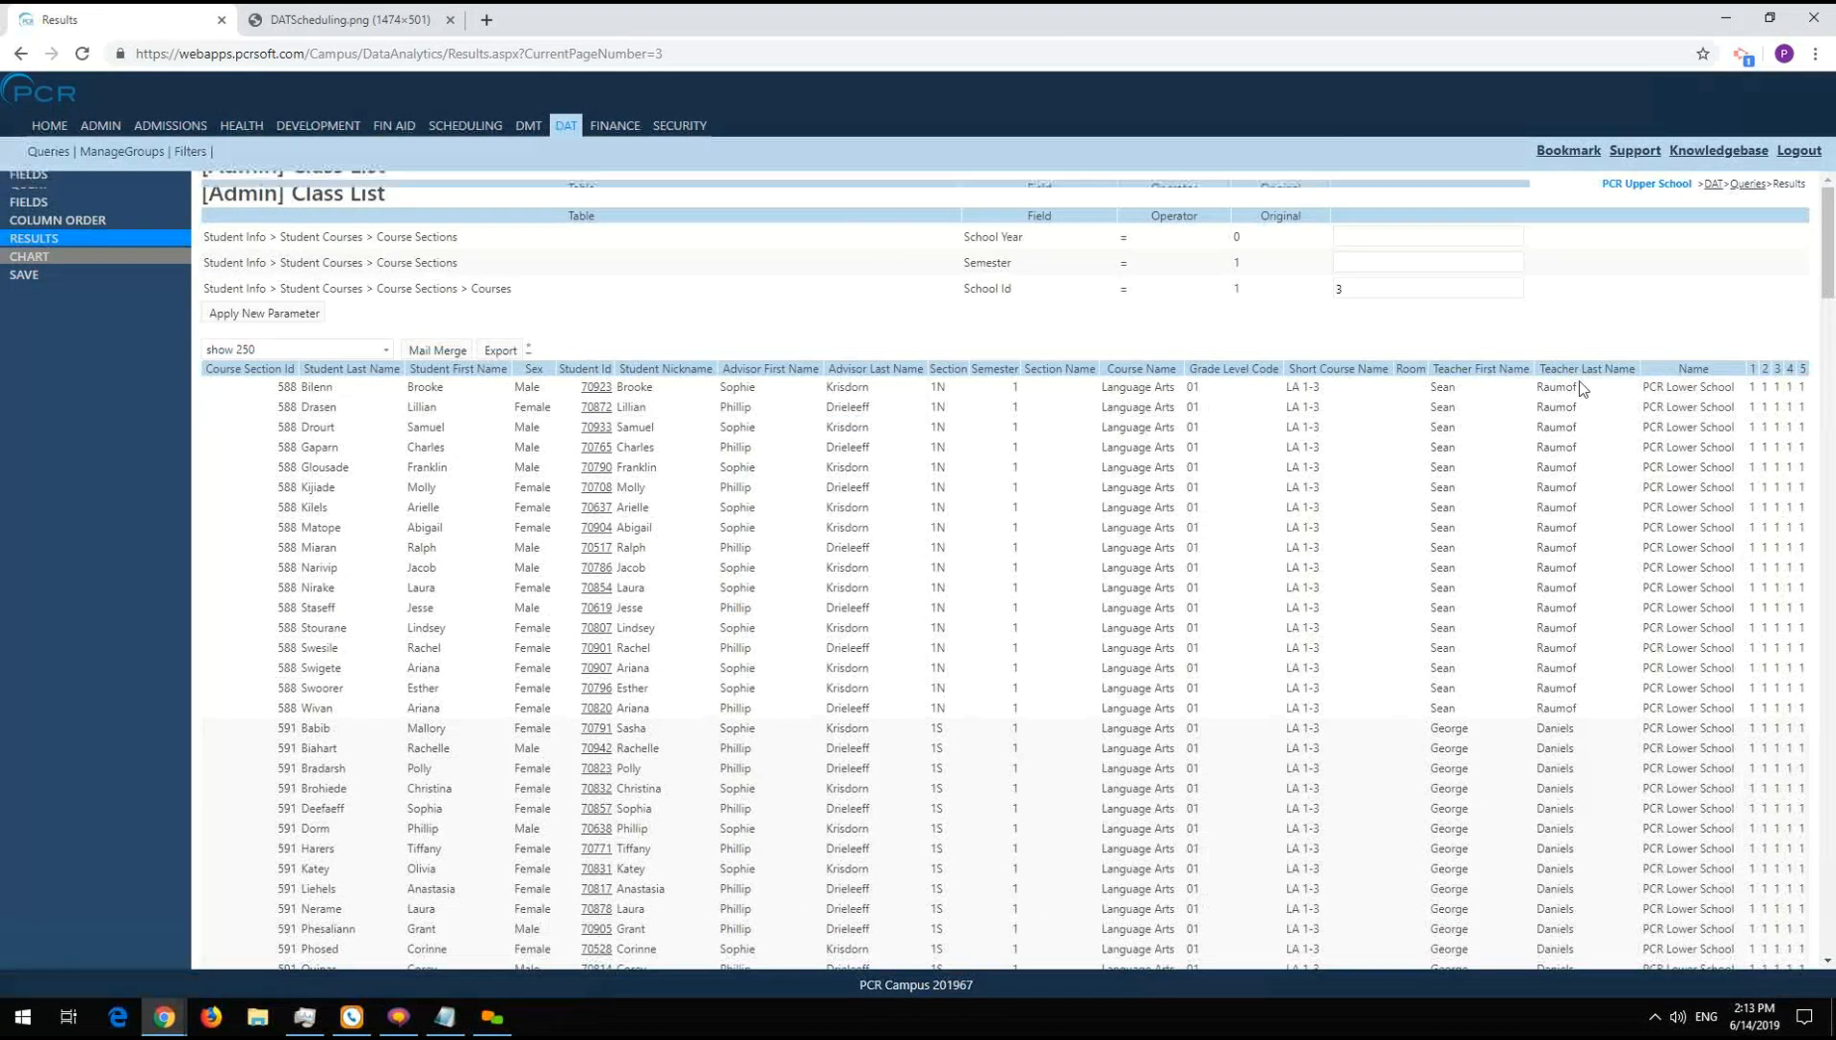
{"action": "scroll", "coordinate": [1582, 385], "scroll_direction": "down", "scroll_amount": 1}
{"action": "scroll", "coordinate": [1570, 395], "scroll_direction": "down", "scroll_amount": 10}
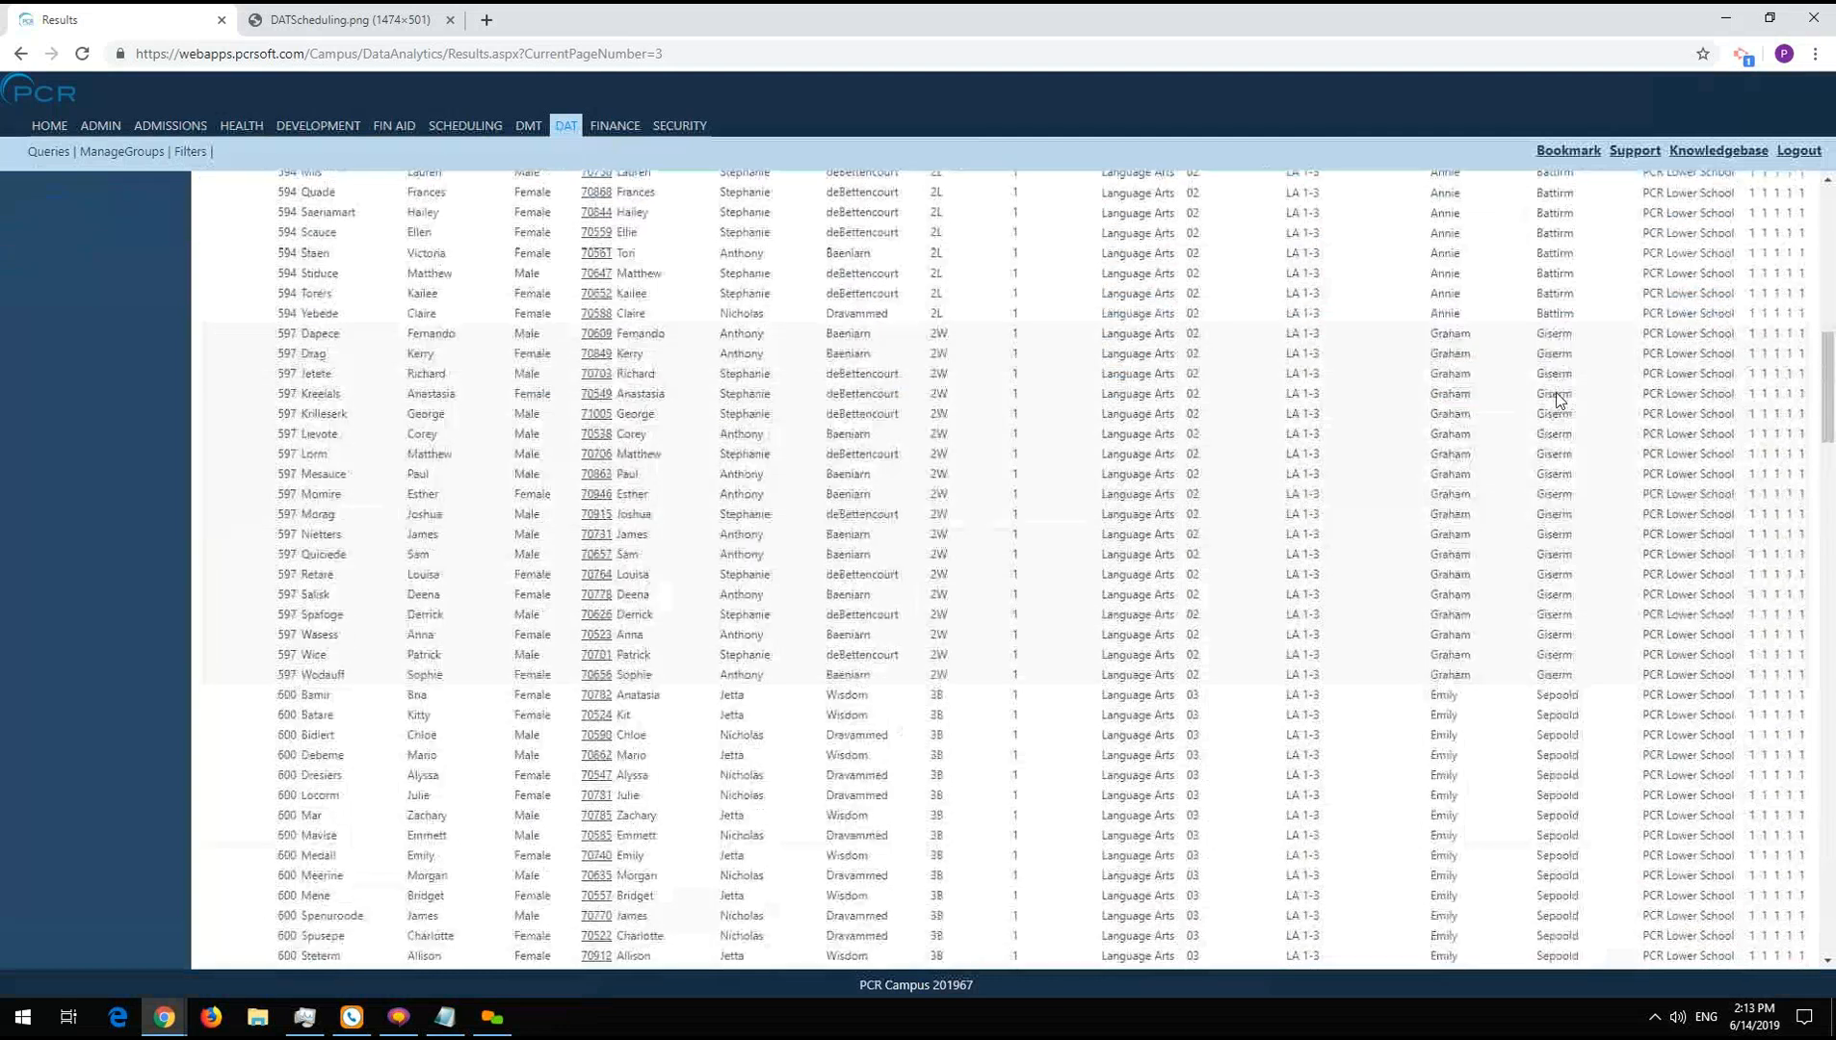
{"action": "scroll", "coordinate": [1560, 398], "scroll_direction": "up", "scroll_amount": 12}
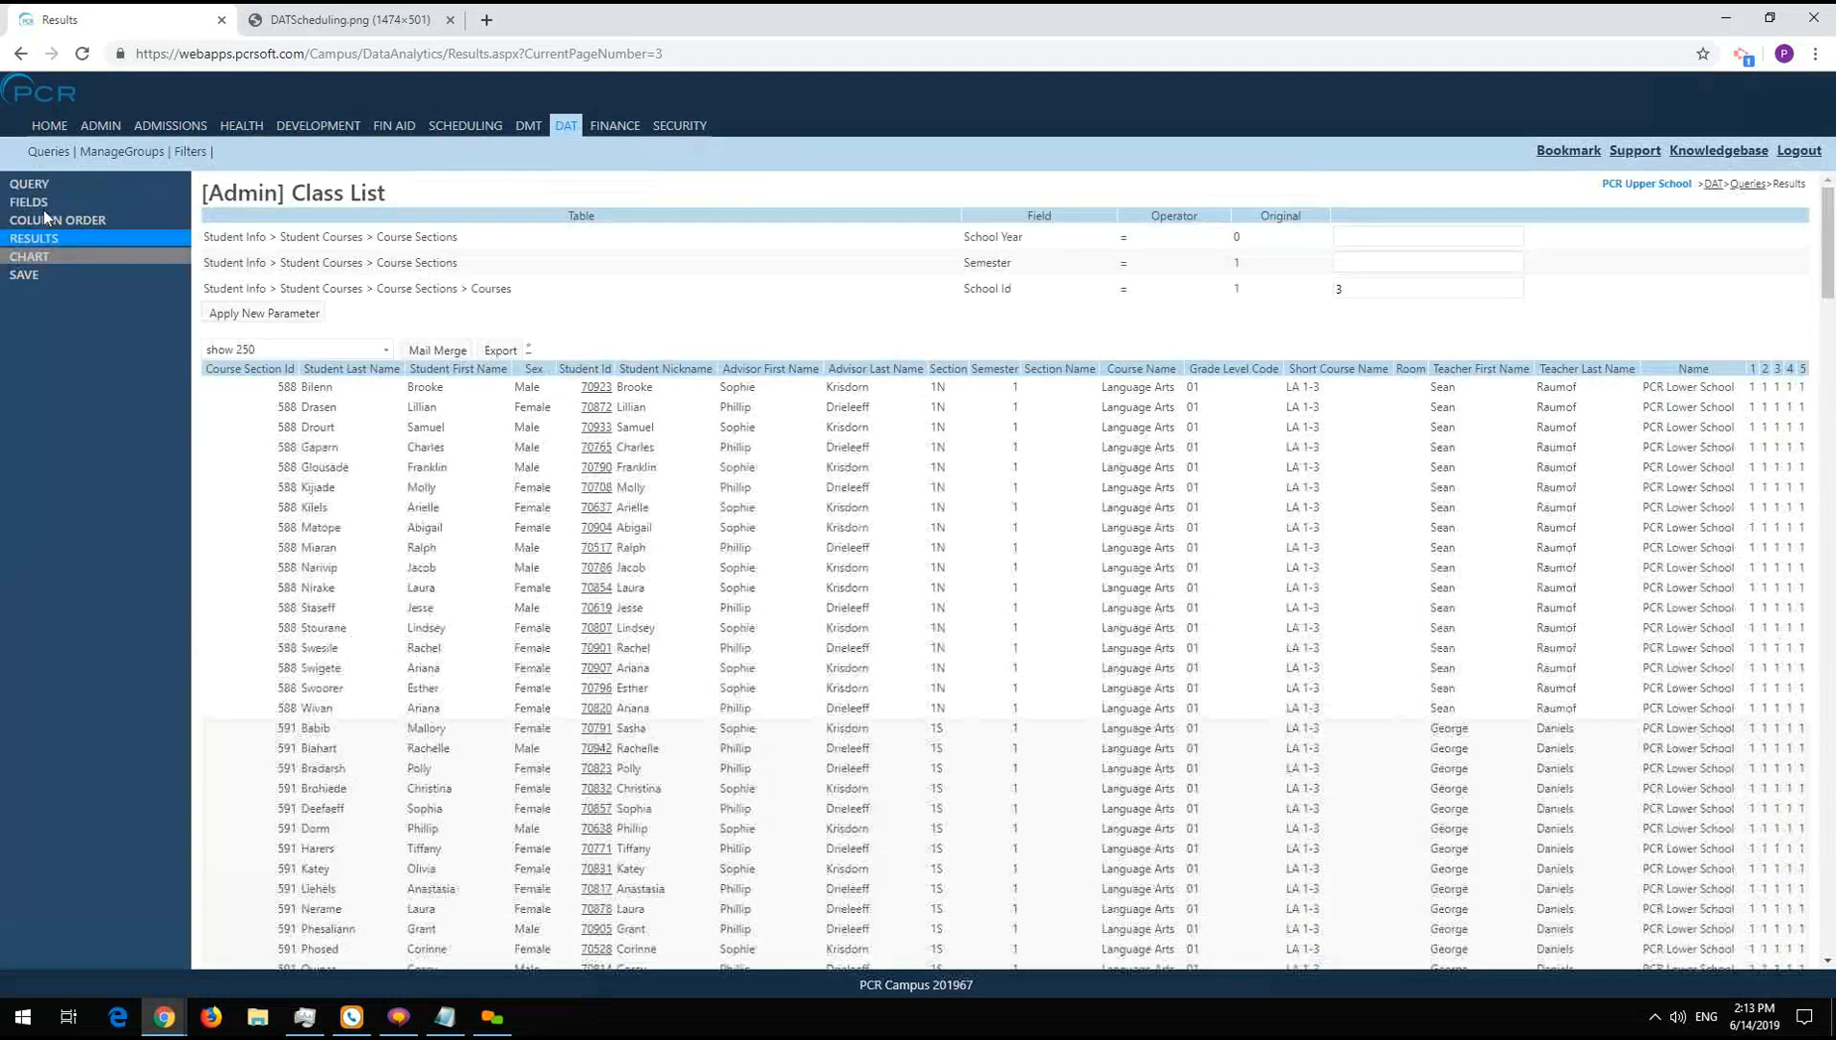
{"action": "left_click", "coordinate": [30, 203]}
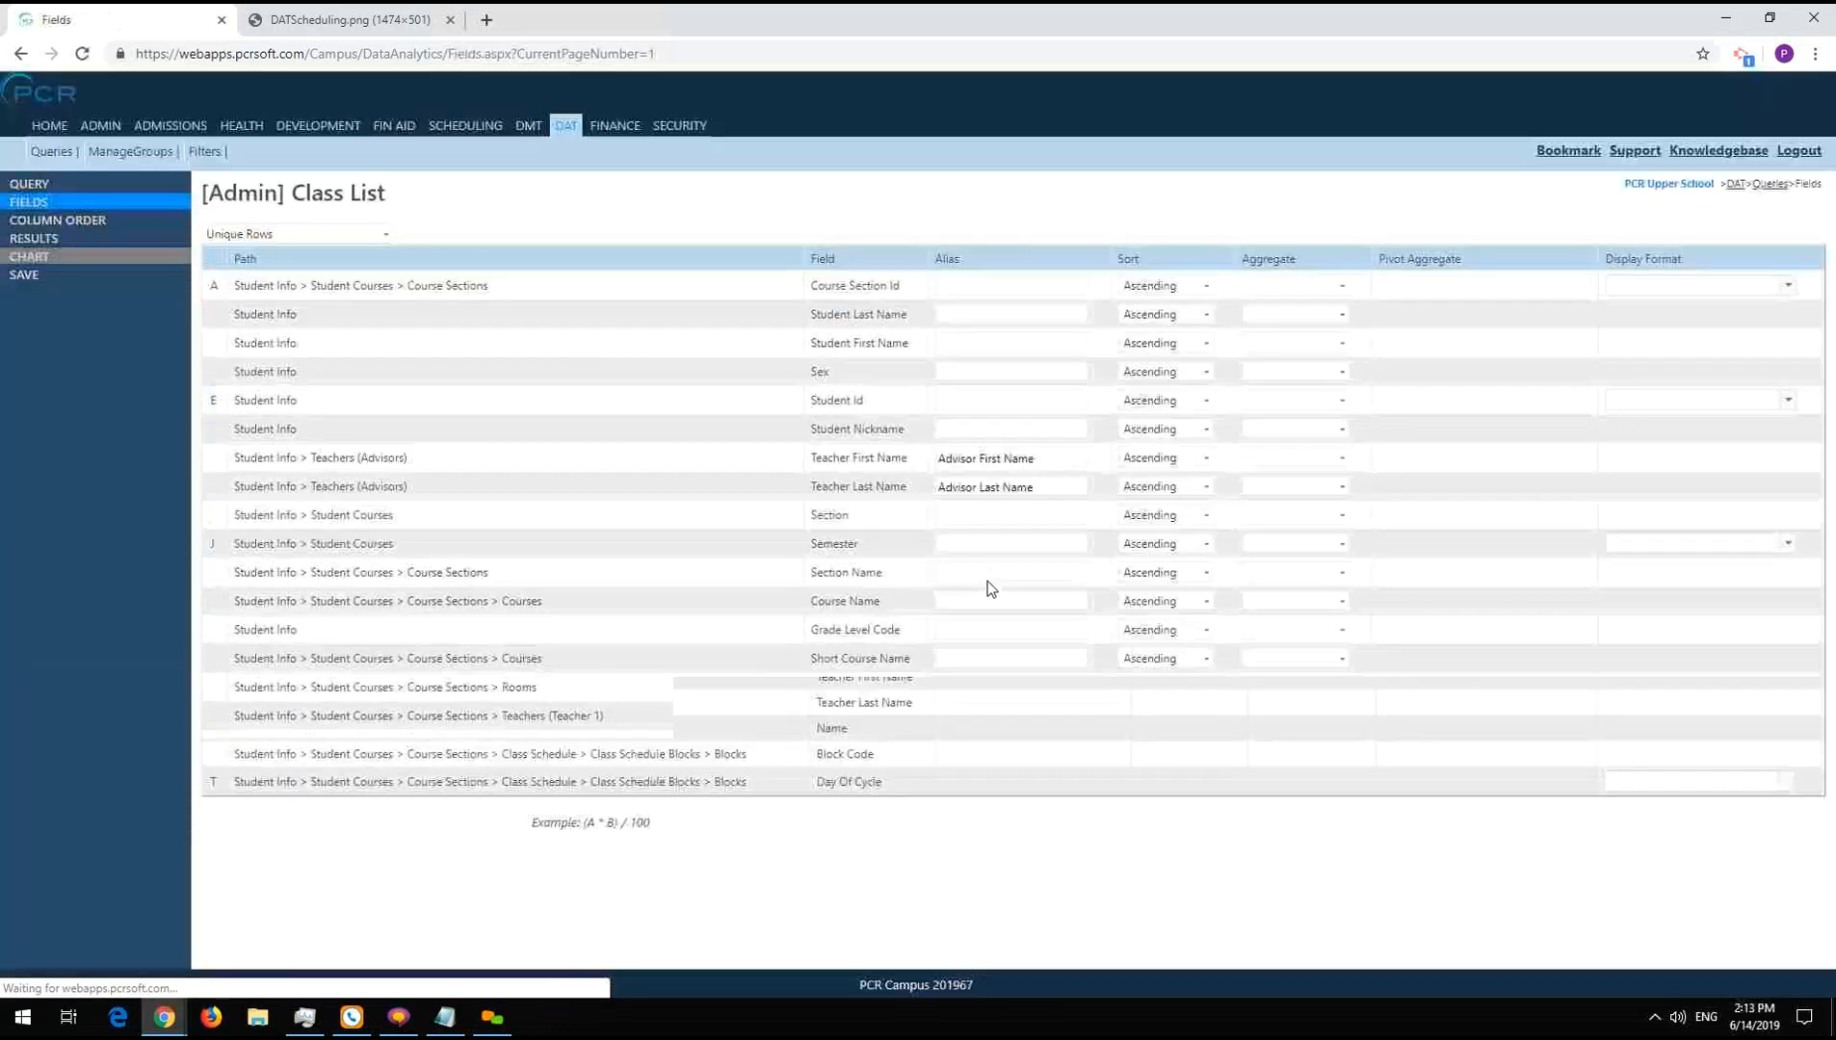
{"action": "left_click", "coordinate": [44, 239]}
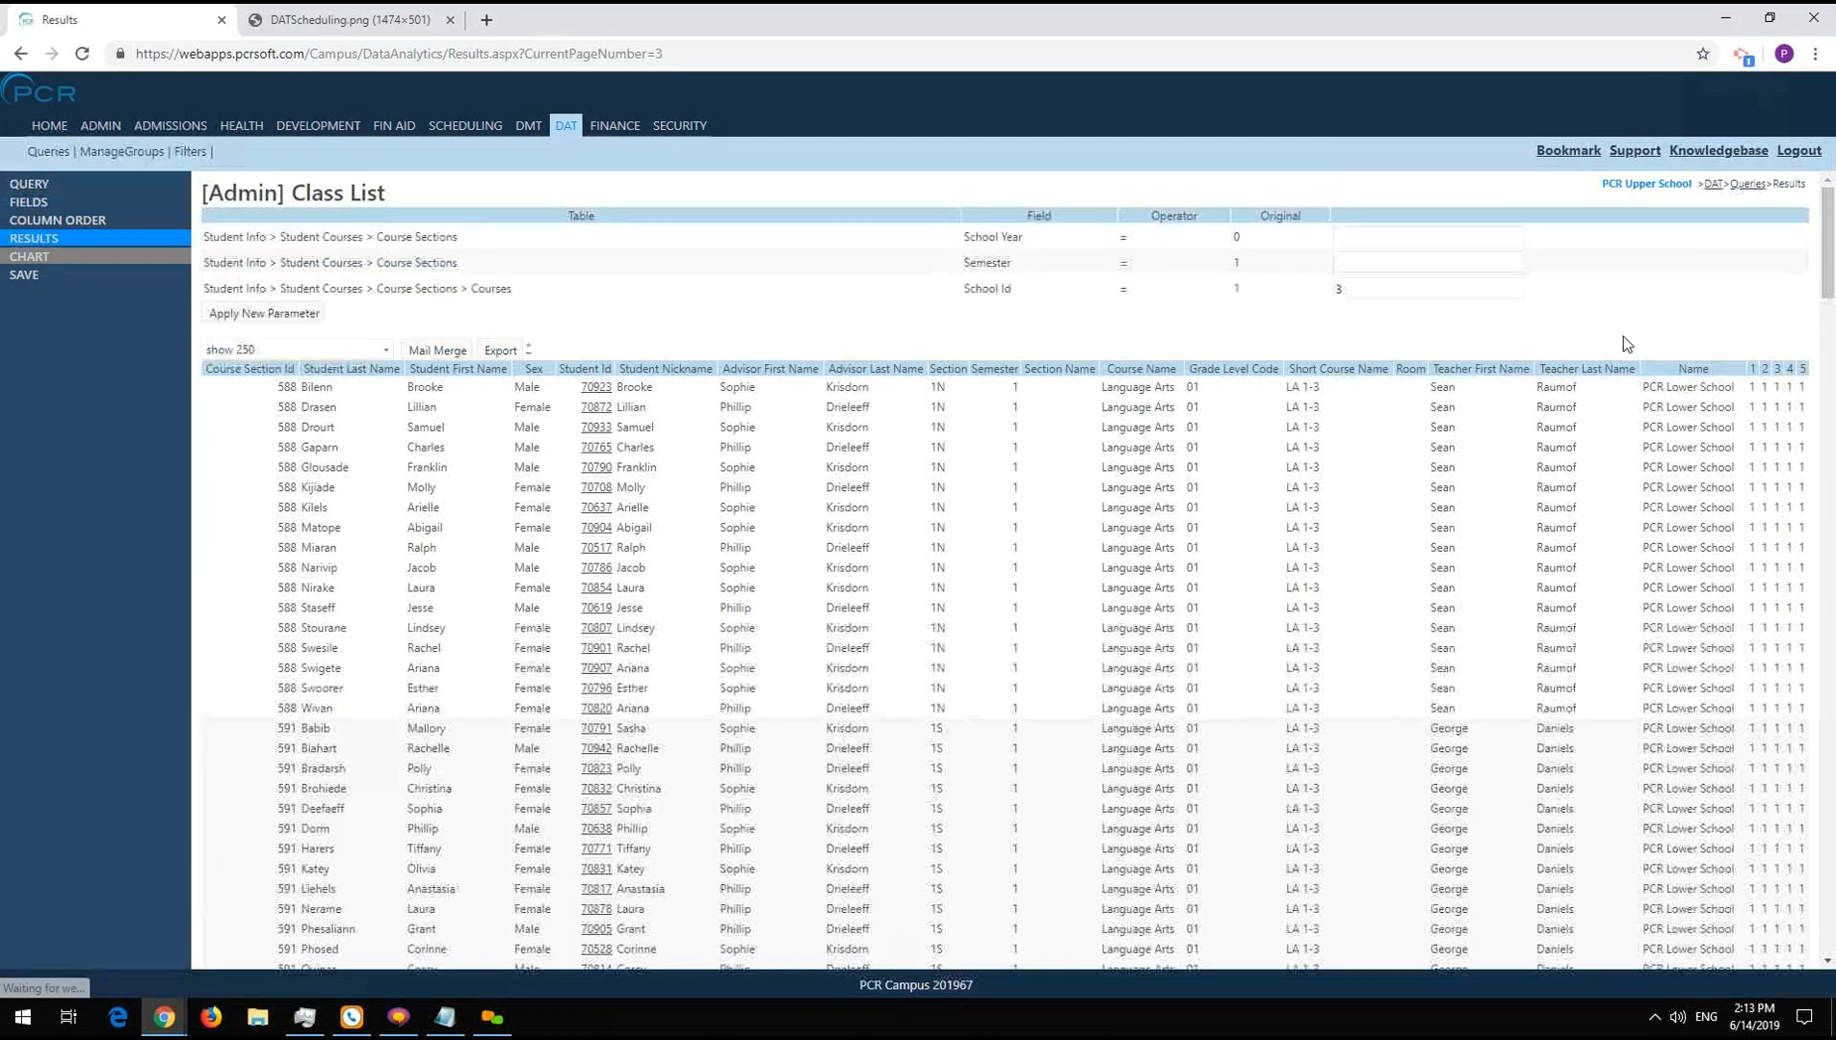
{"action": "scroll", "coordinate": [1387, 375], "scroll_direction": "down", "scroll_amount": 1}
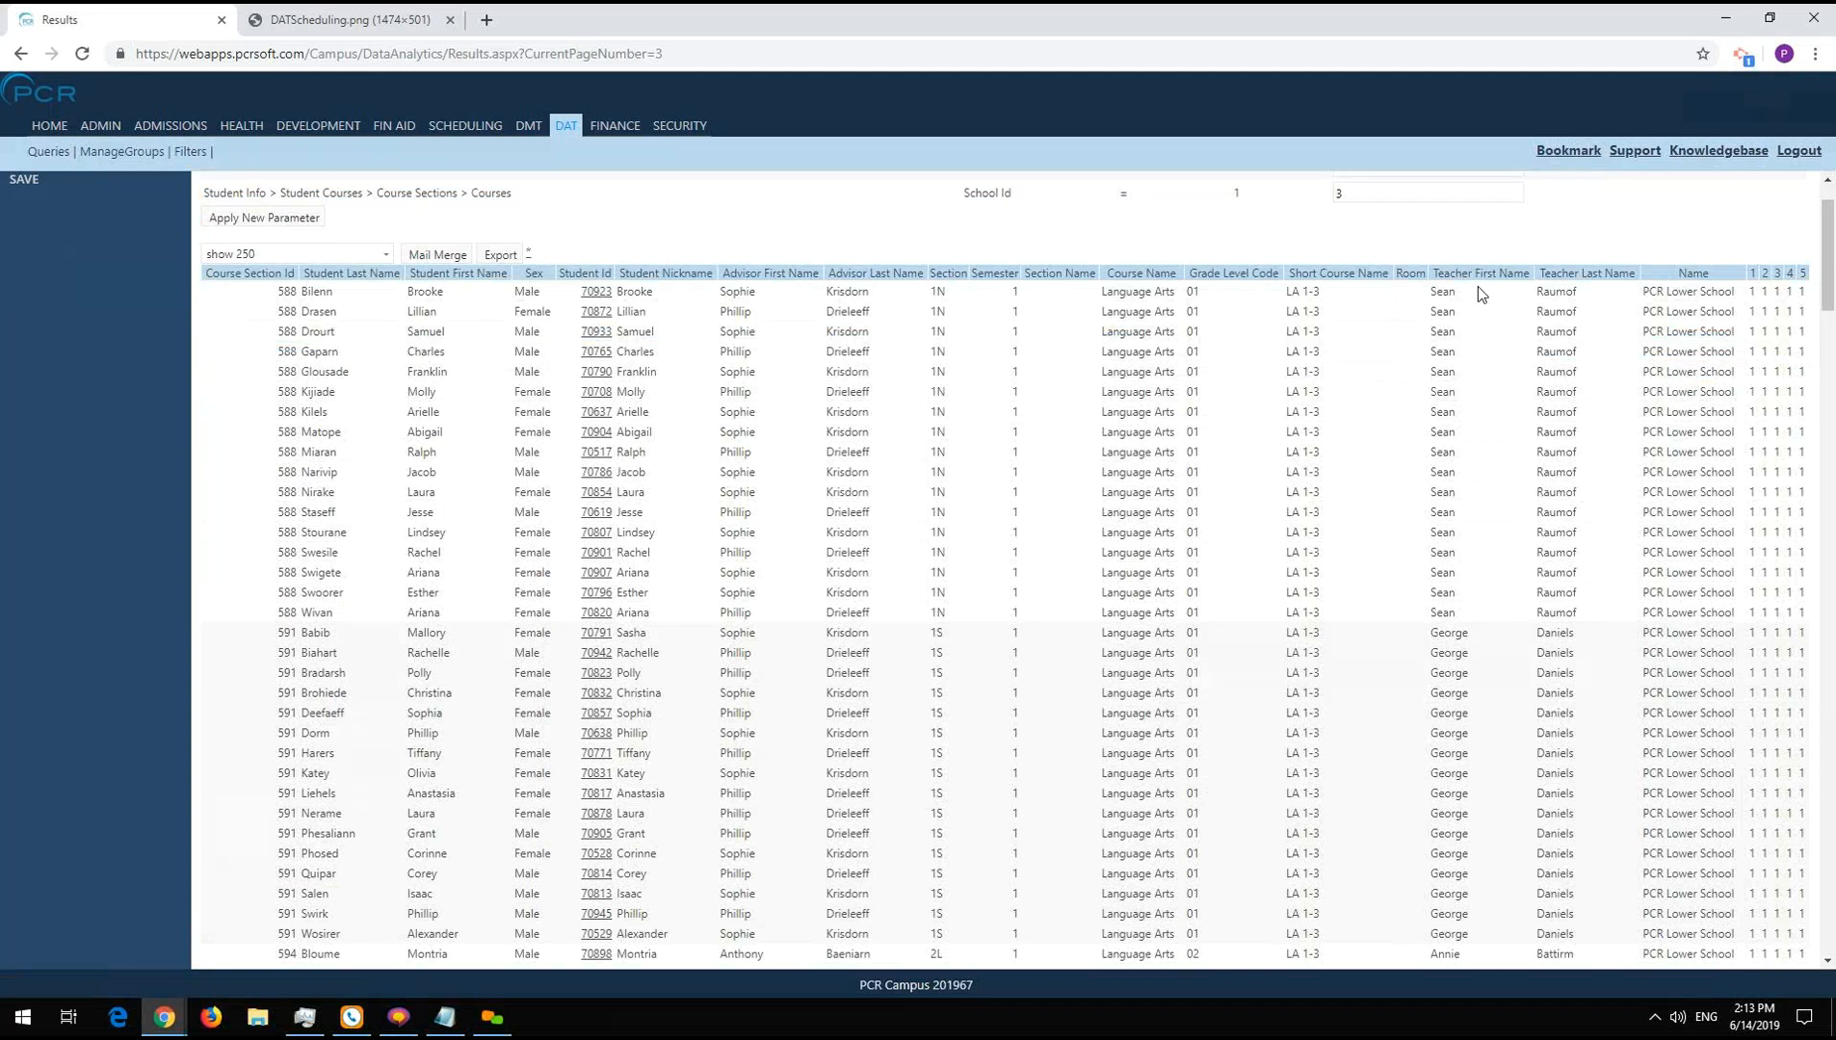
{"action": "scroll", "coordinate": [1541, 289], "scroll_direction": "down", "scroll_amount": 5}
{"action": "scroll", "coordinate": [1571, 321], "scroll_direction": "down", "scroll_amount": 20}
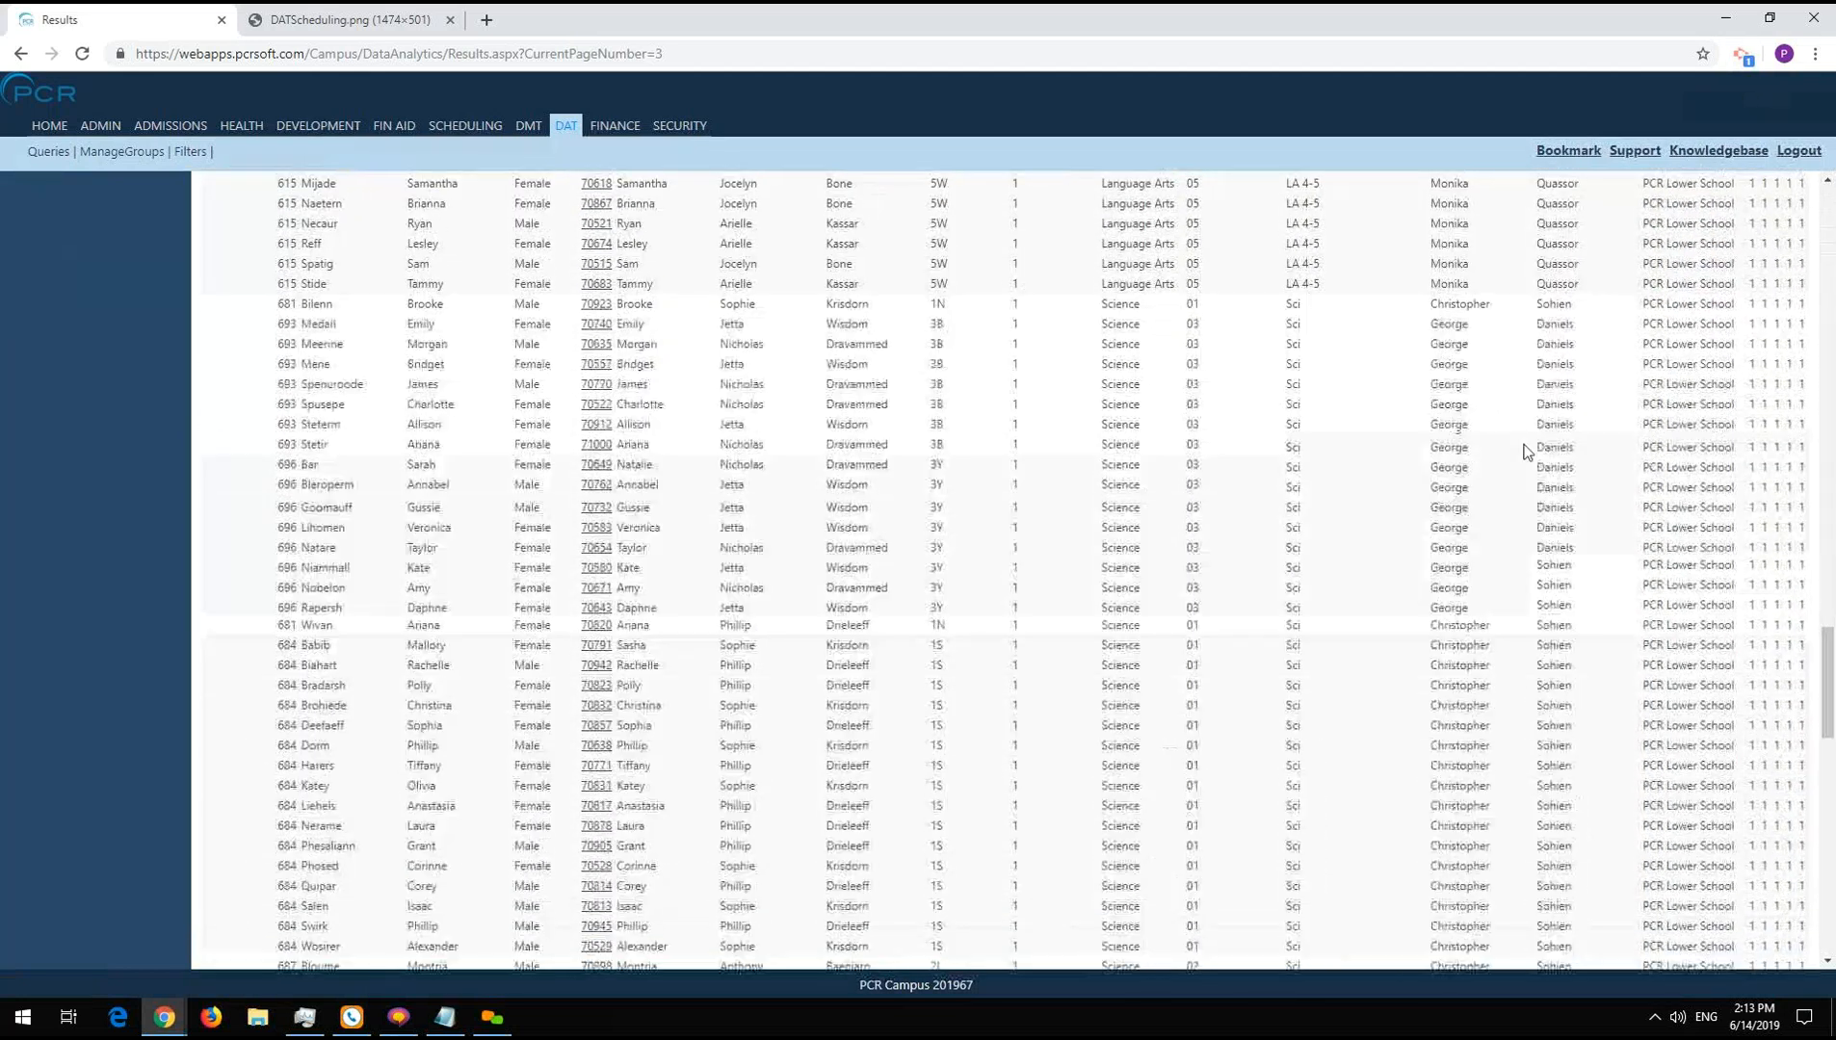
{"action": "scroll", "coordinate": [1524, 446], "scroll_direction": "down", "scroll_amount": 15}
{"action": "left_click", "coordinate": [217, 731]}
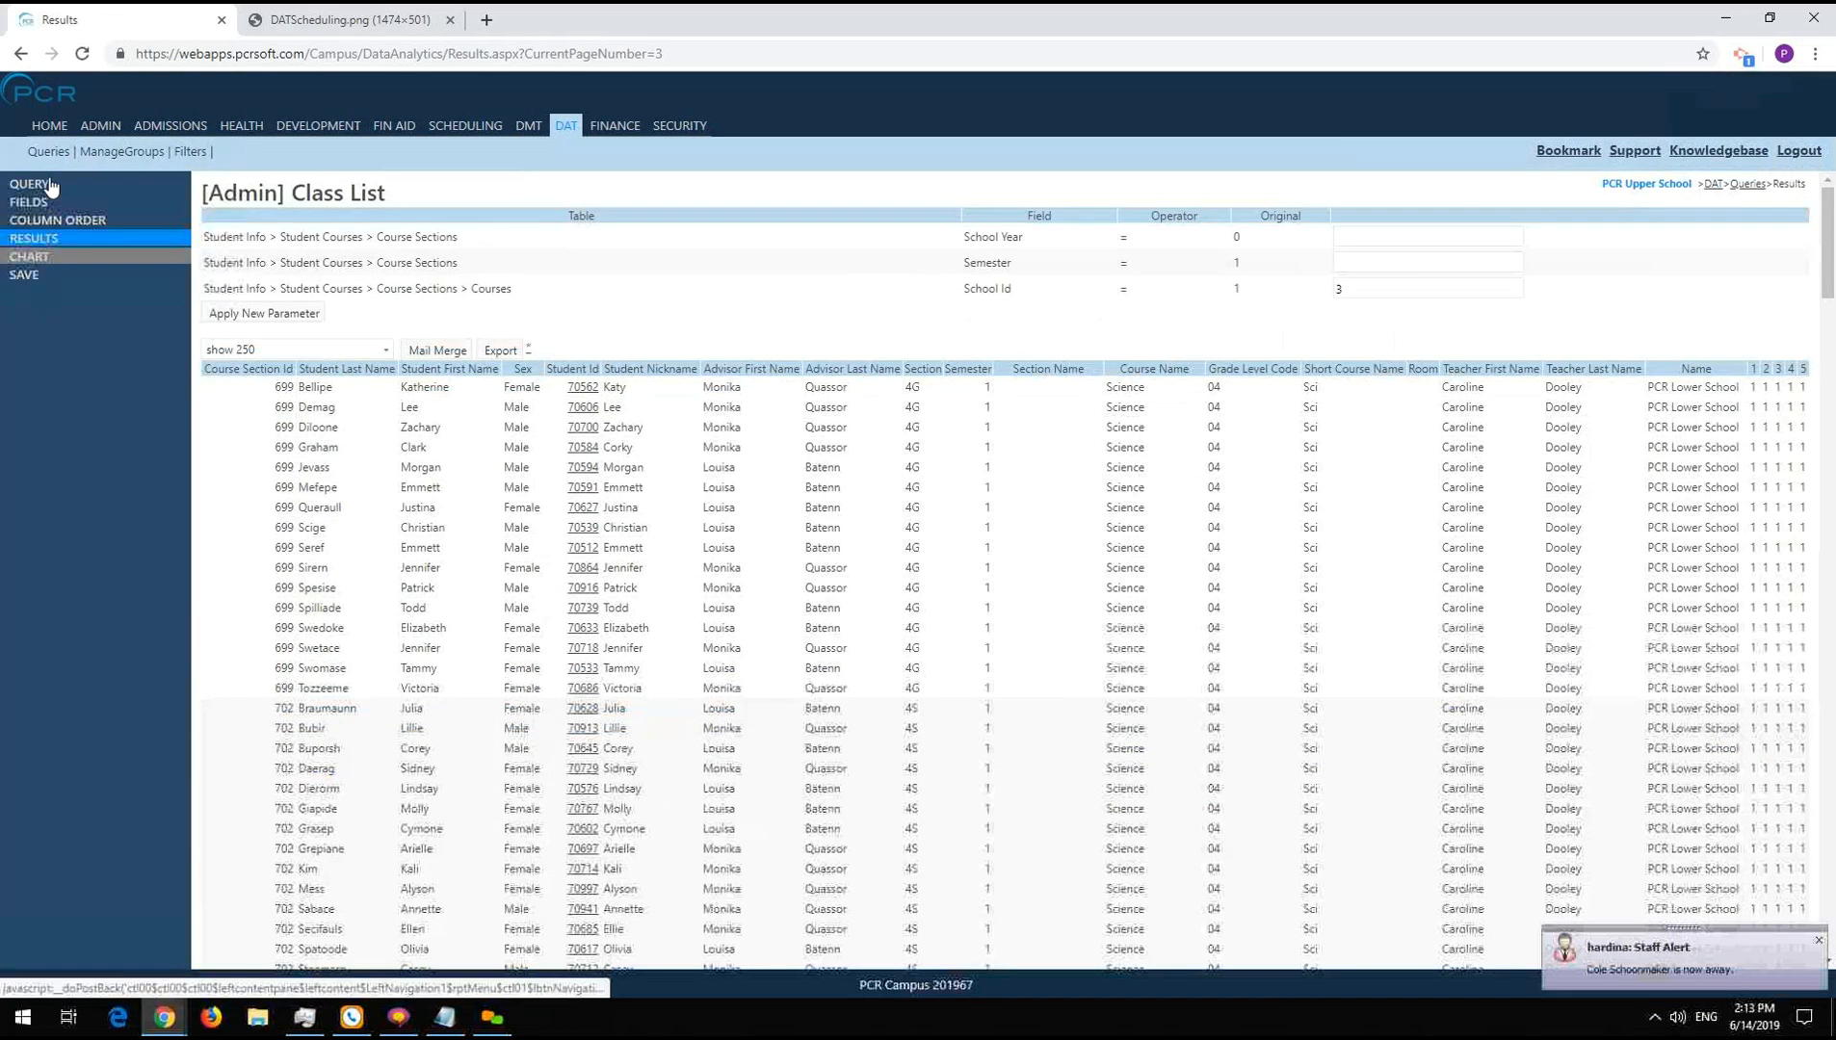
- Add a School Year = 0 condition to the Blocks connection, check it against the scheduling diagram, and save the connection
{"action": "left_click", "coordinate": [44, 184]}
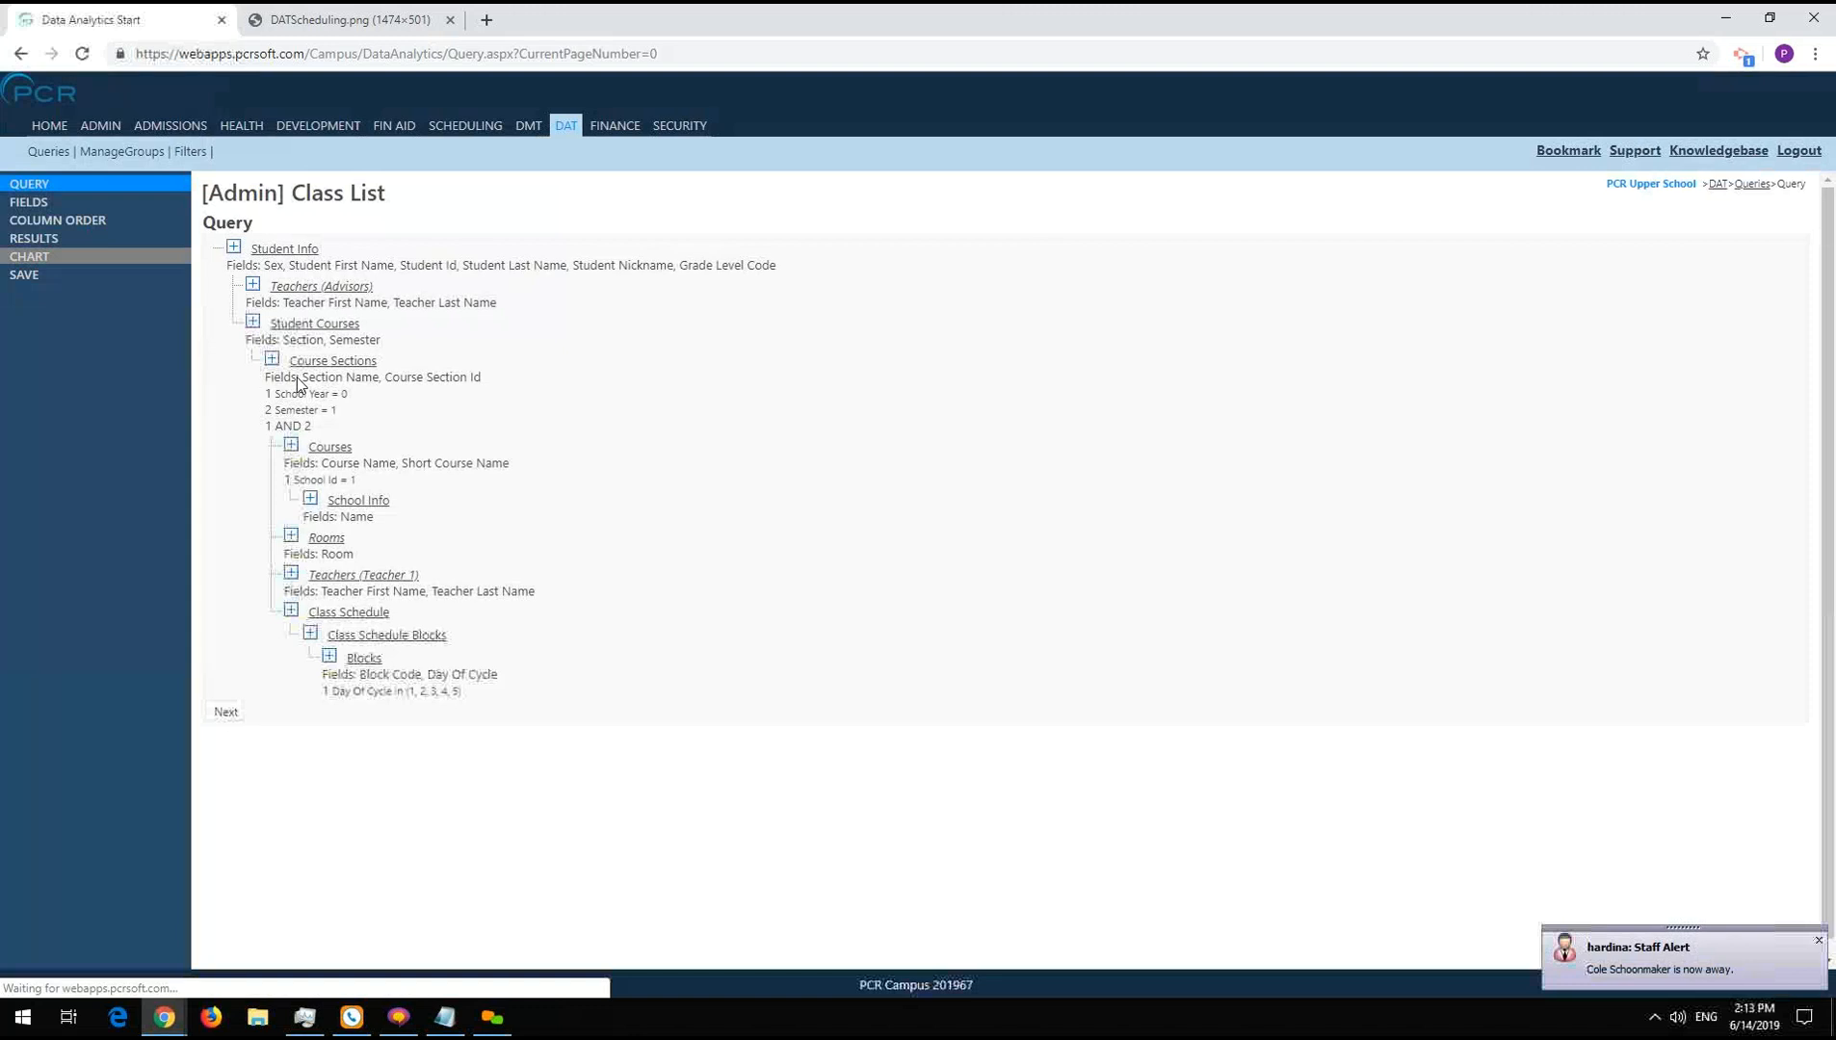
{"action": "left_click", "coordinate": [364, 659]}
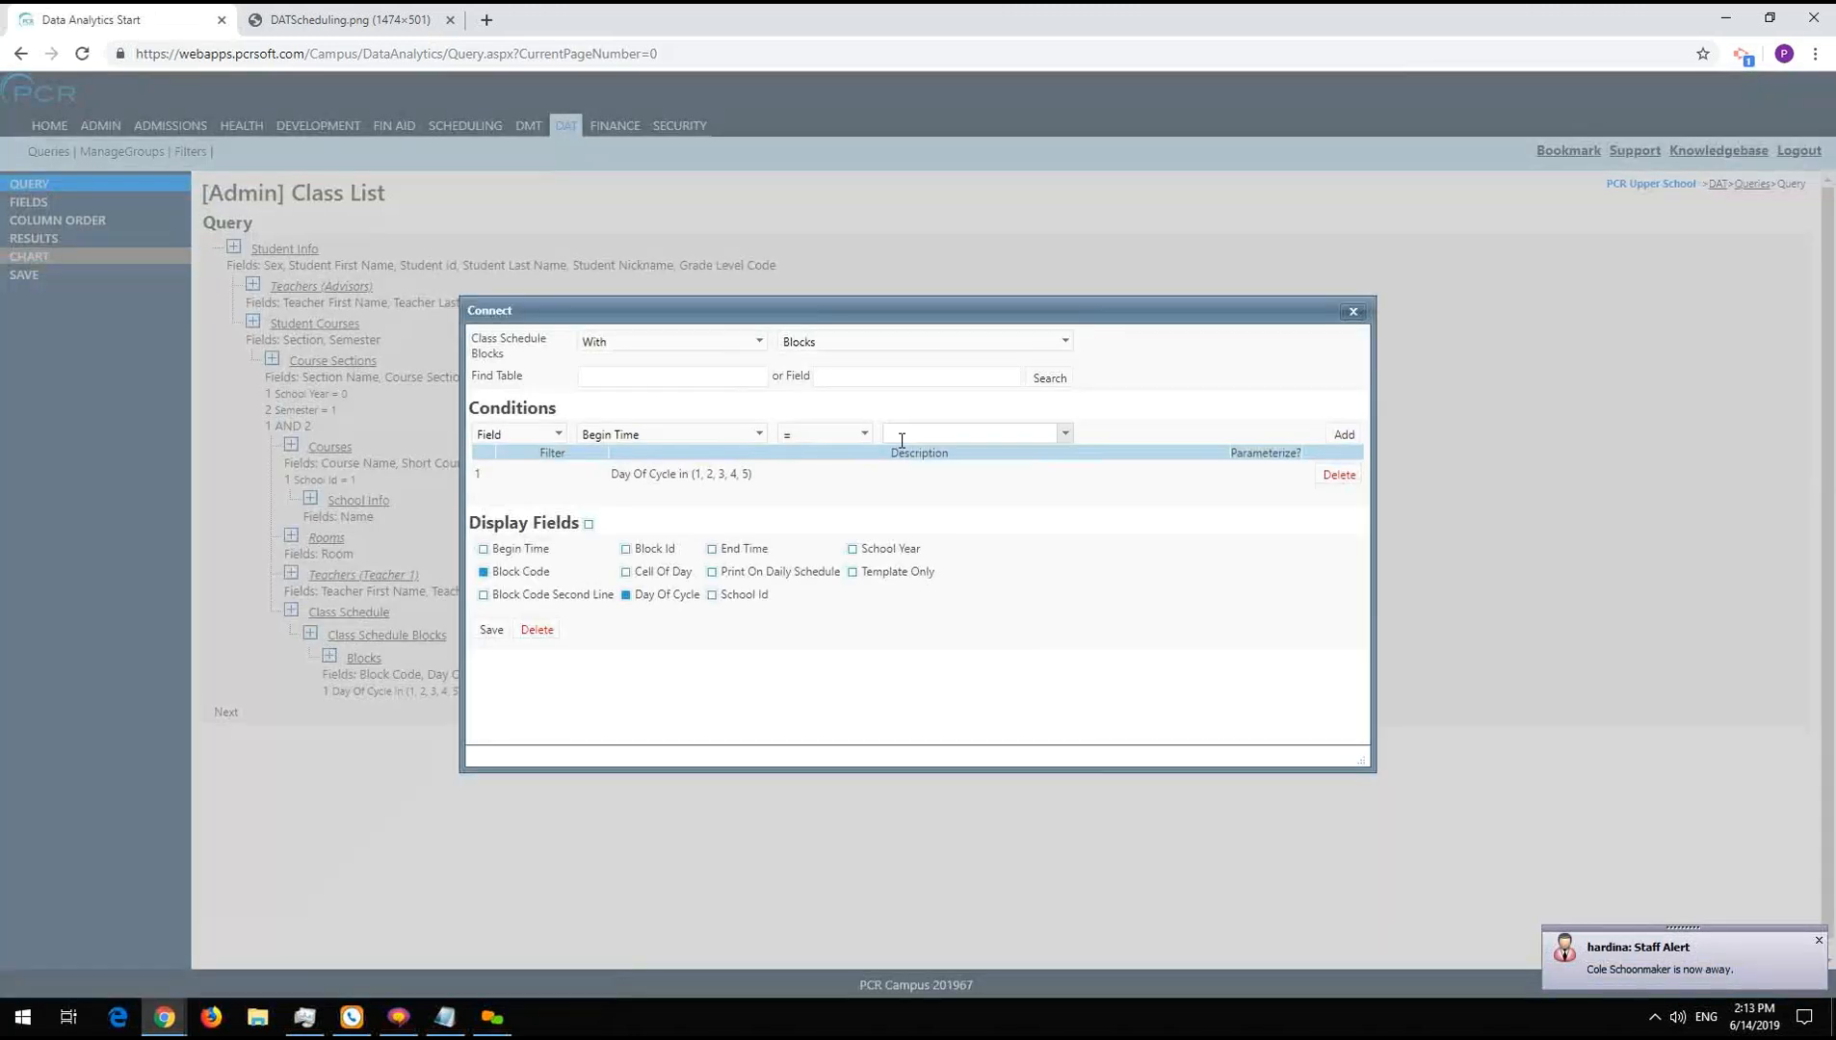
{"action": "left_click", "coordinate": [713, 435]}
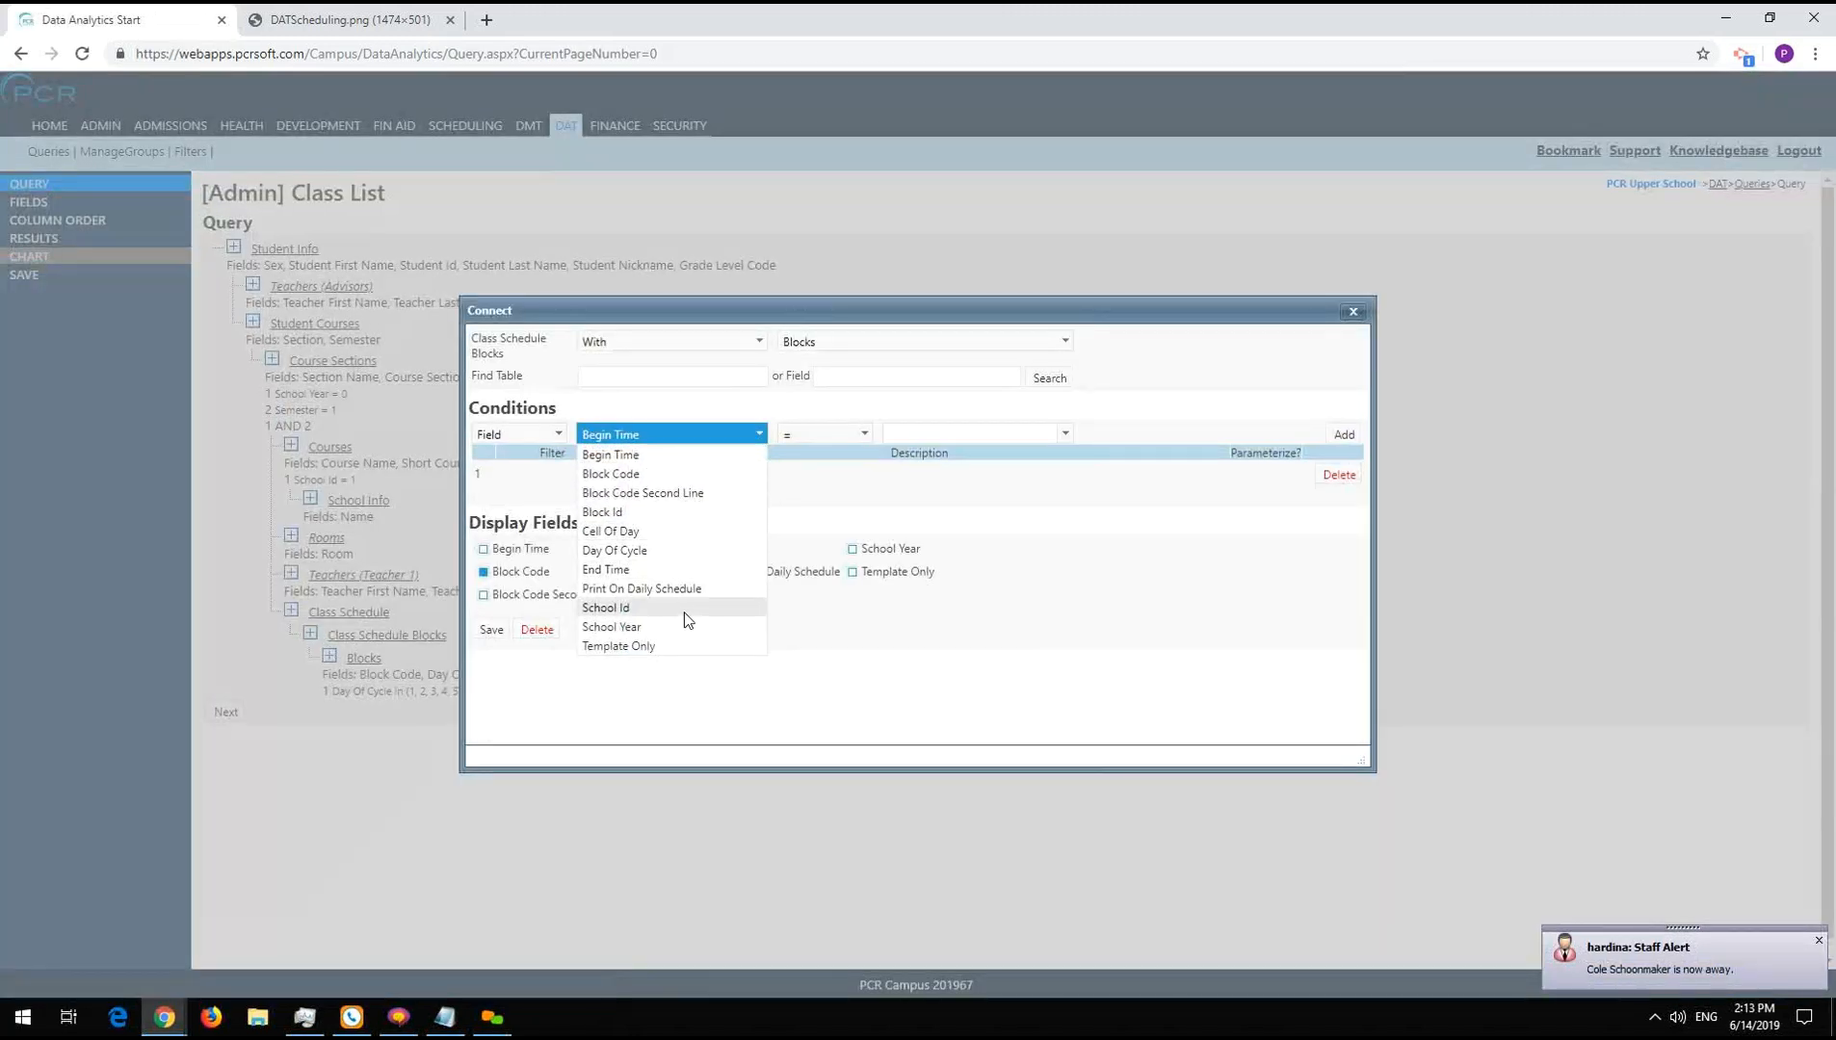
{"action": "left_click", "coordinate": [612, 627]}
{"action": "left_click", "coordinate": [927, 436]}
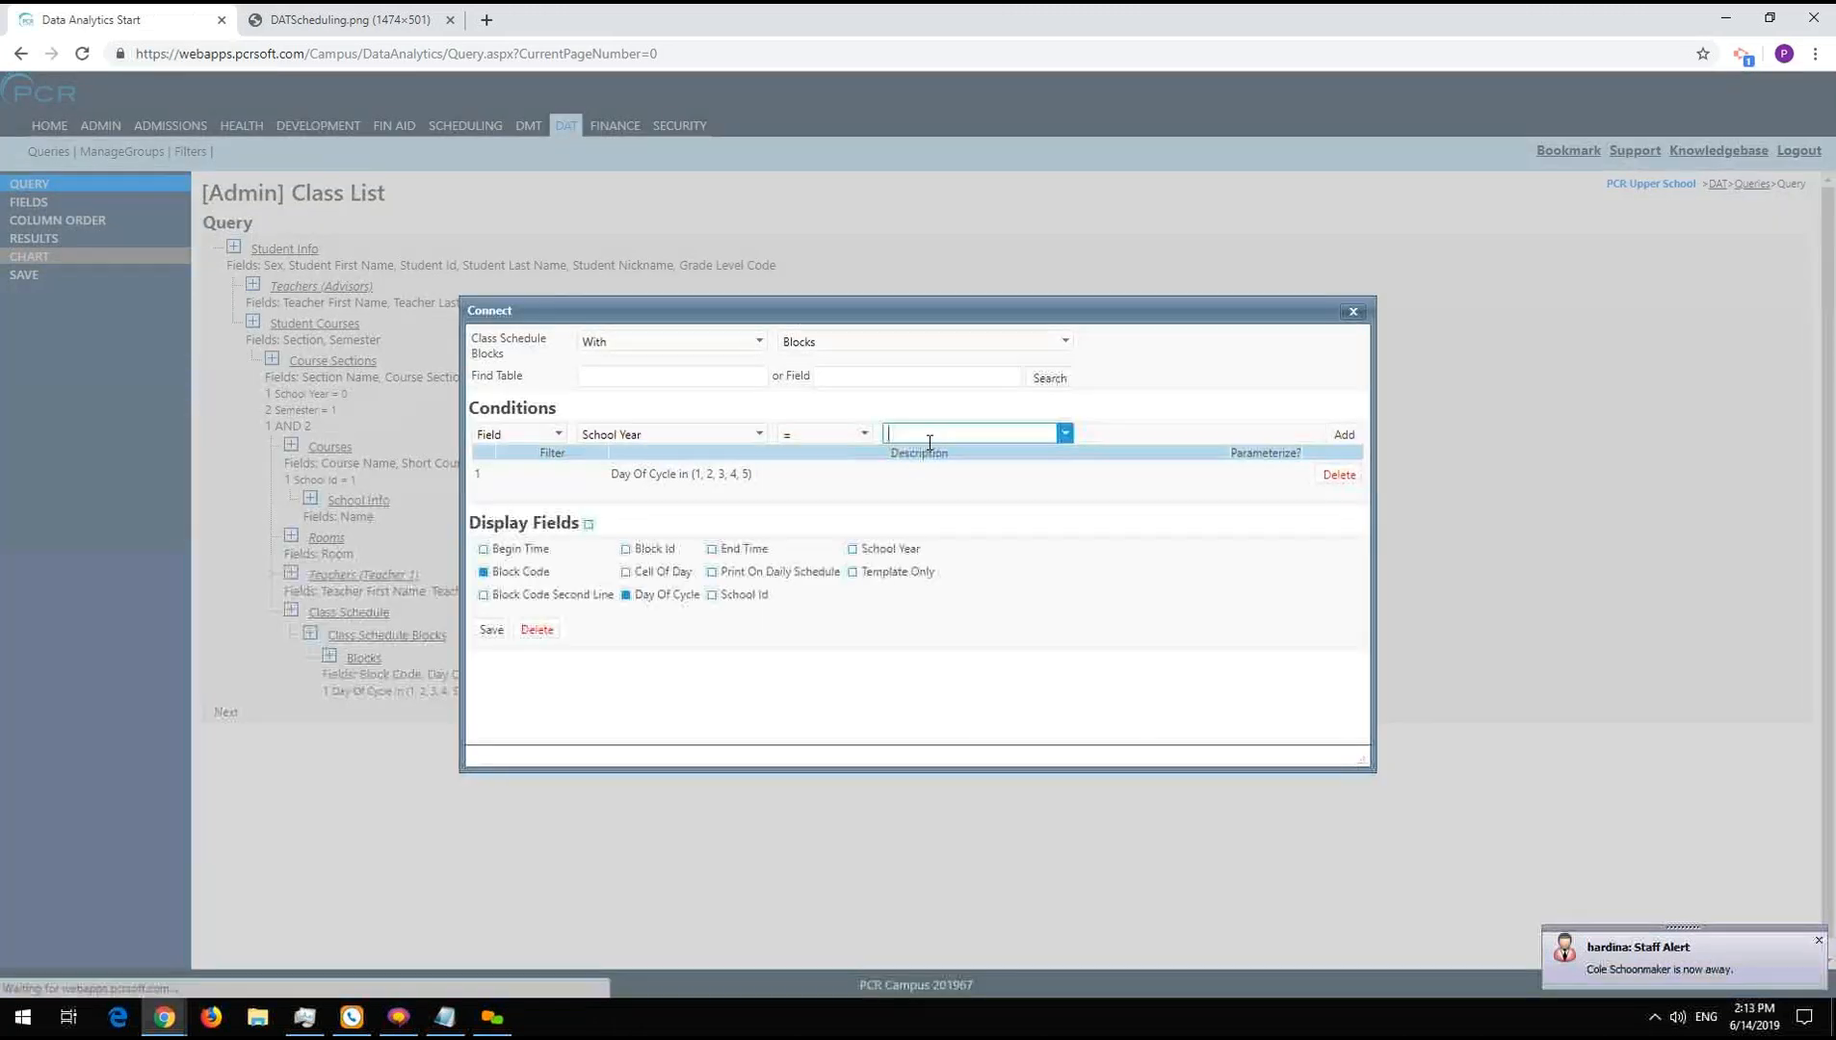
{"action": "type", "text": "0"}
{"action": "left_click", "coordinate": [1344, 434]}
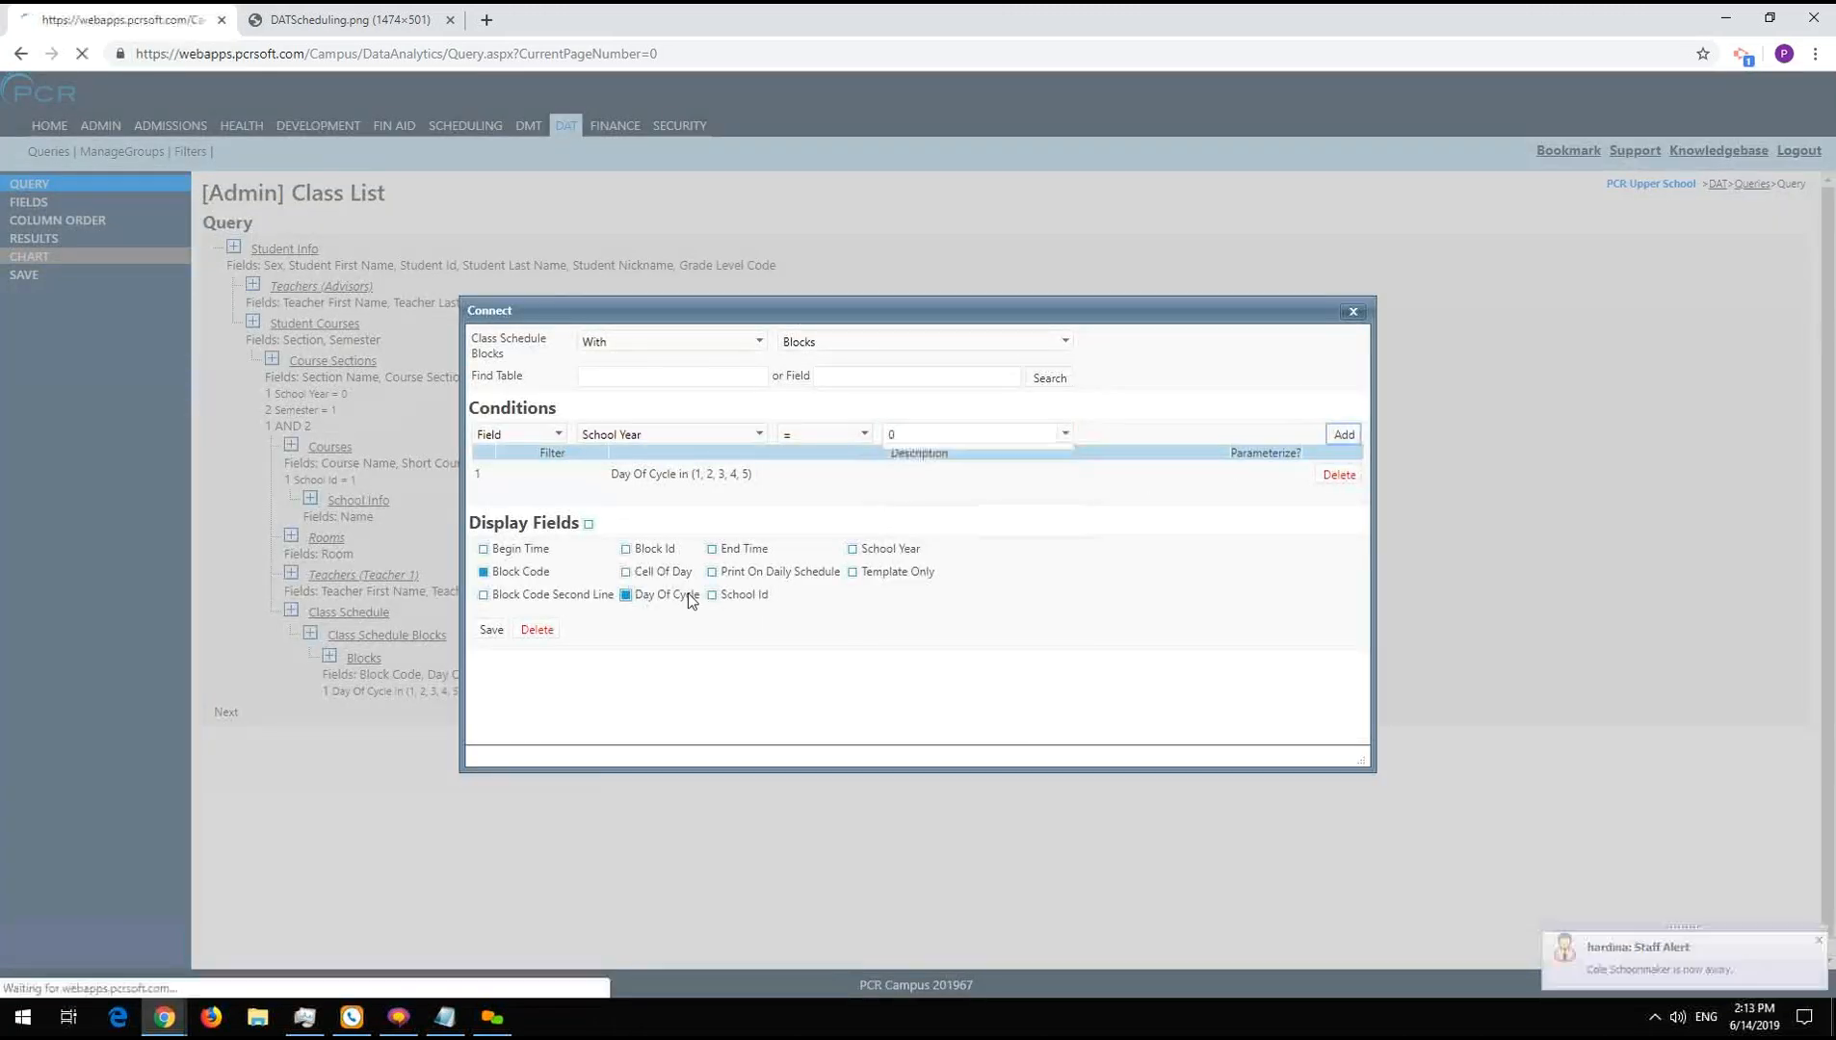
{"action": "left_click", "coordinate": [344, 19]}
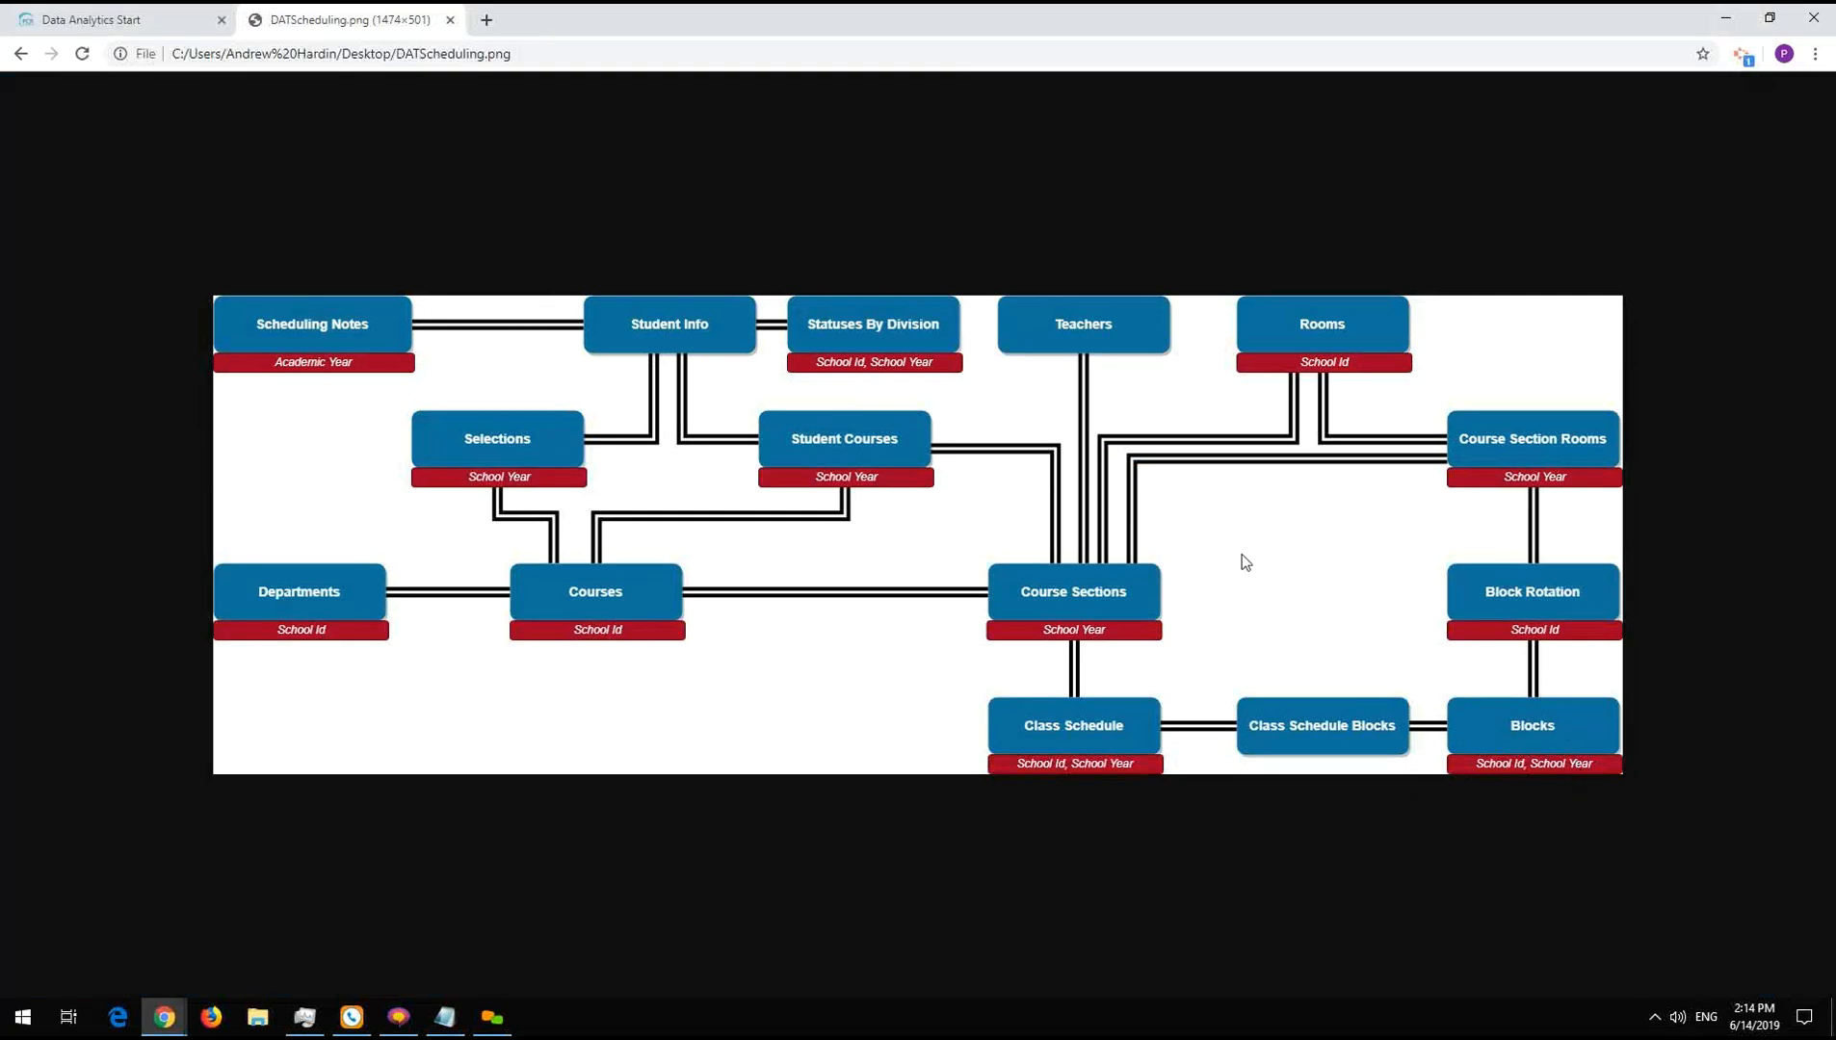
{"action": "left_click", "coordinate": [128, 21]}
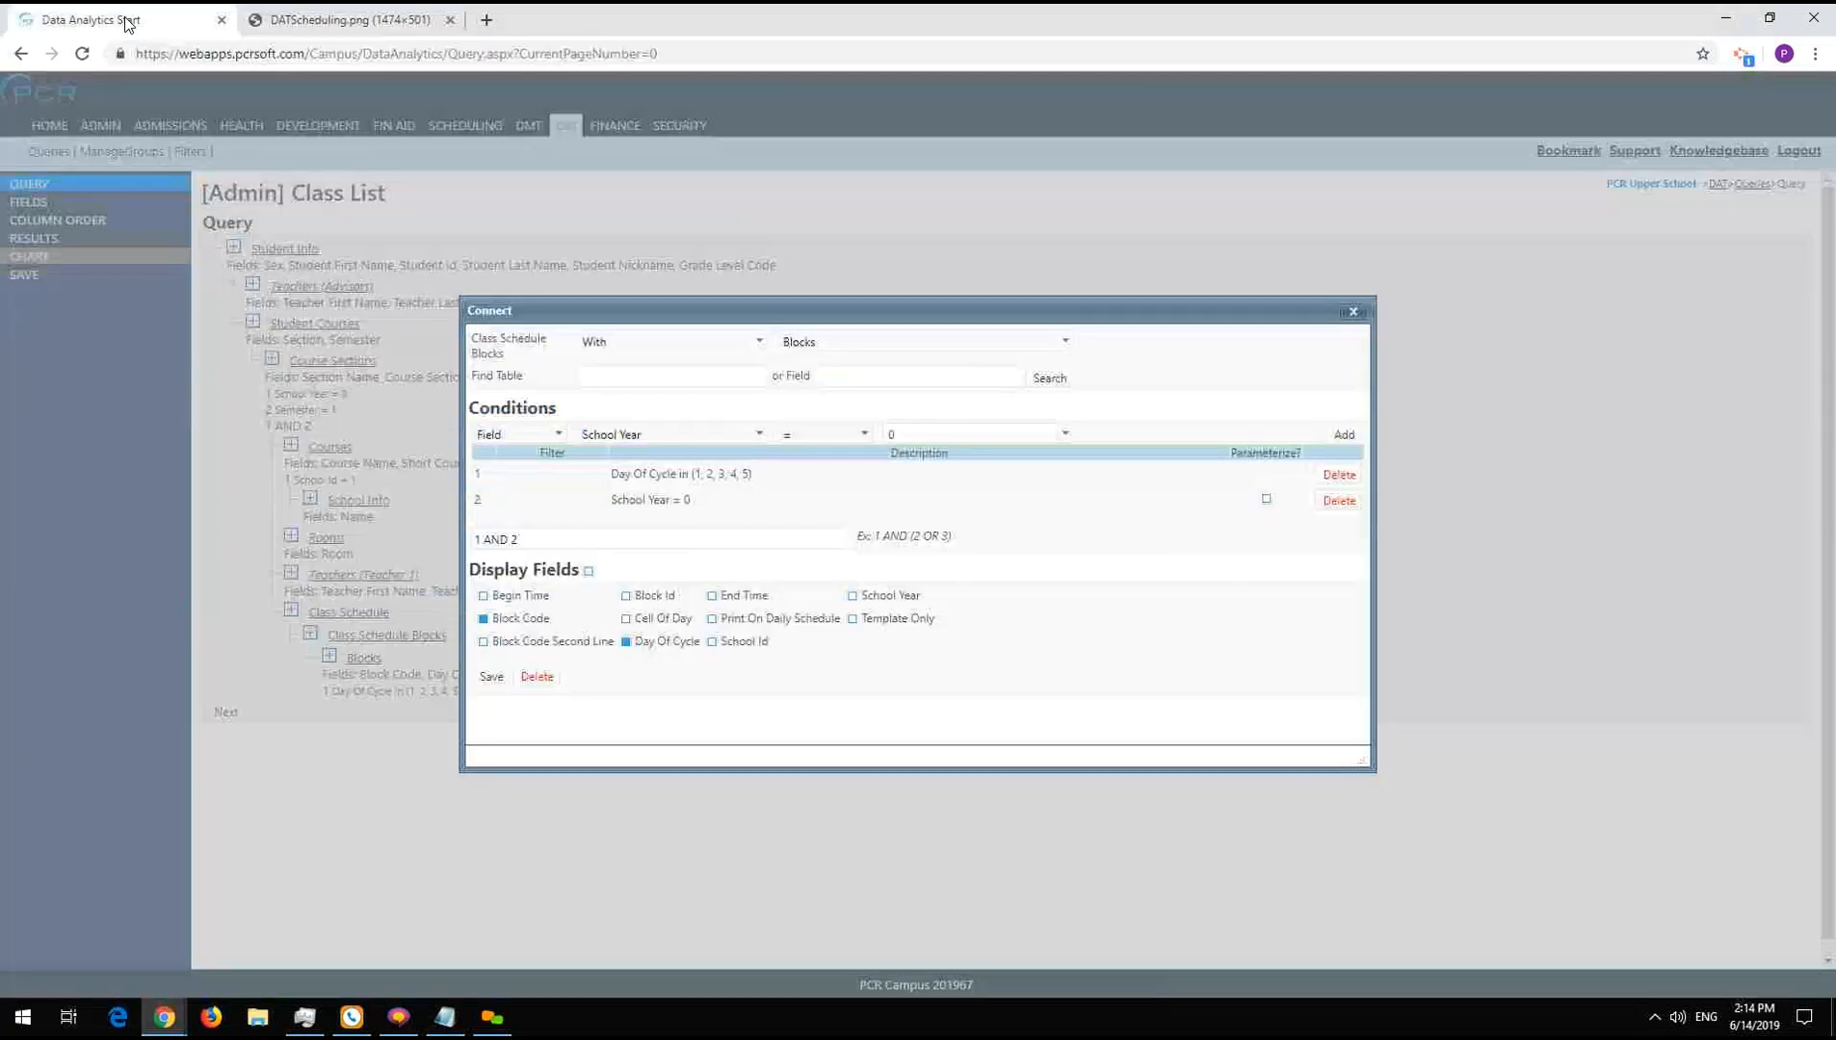
{"action": "left_click", "coordinate": [491, 677]}
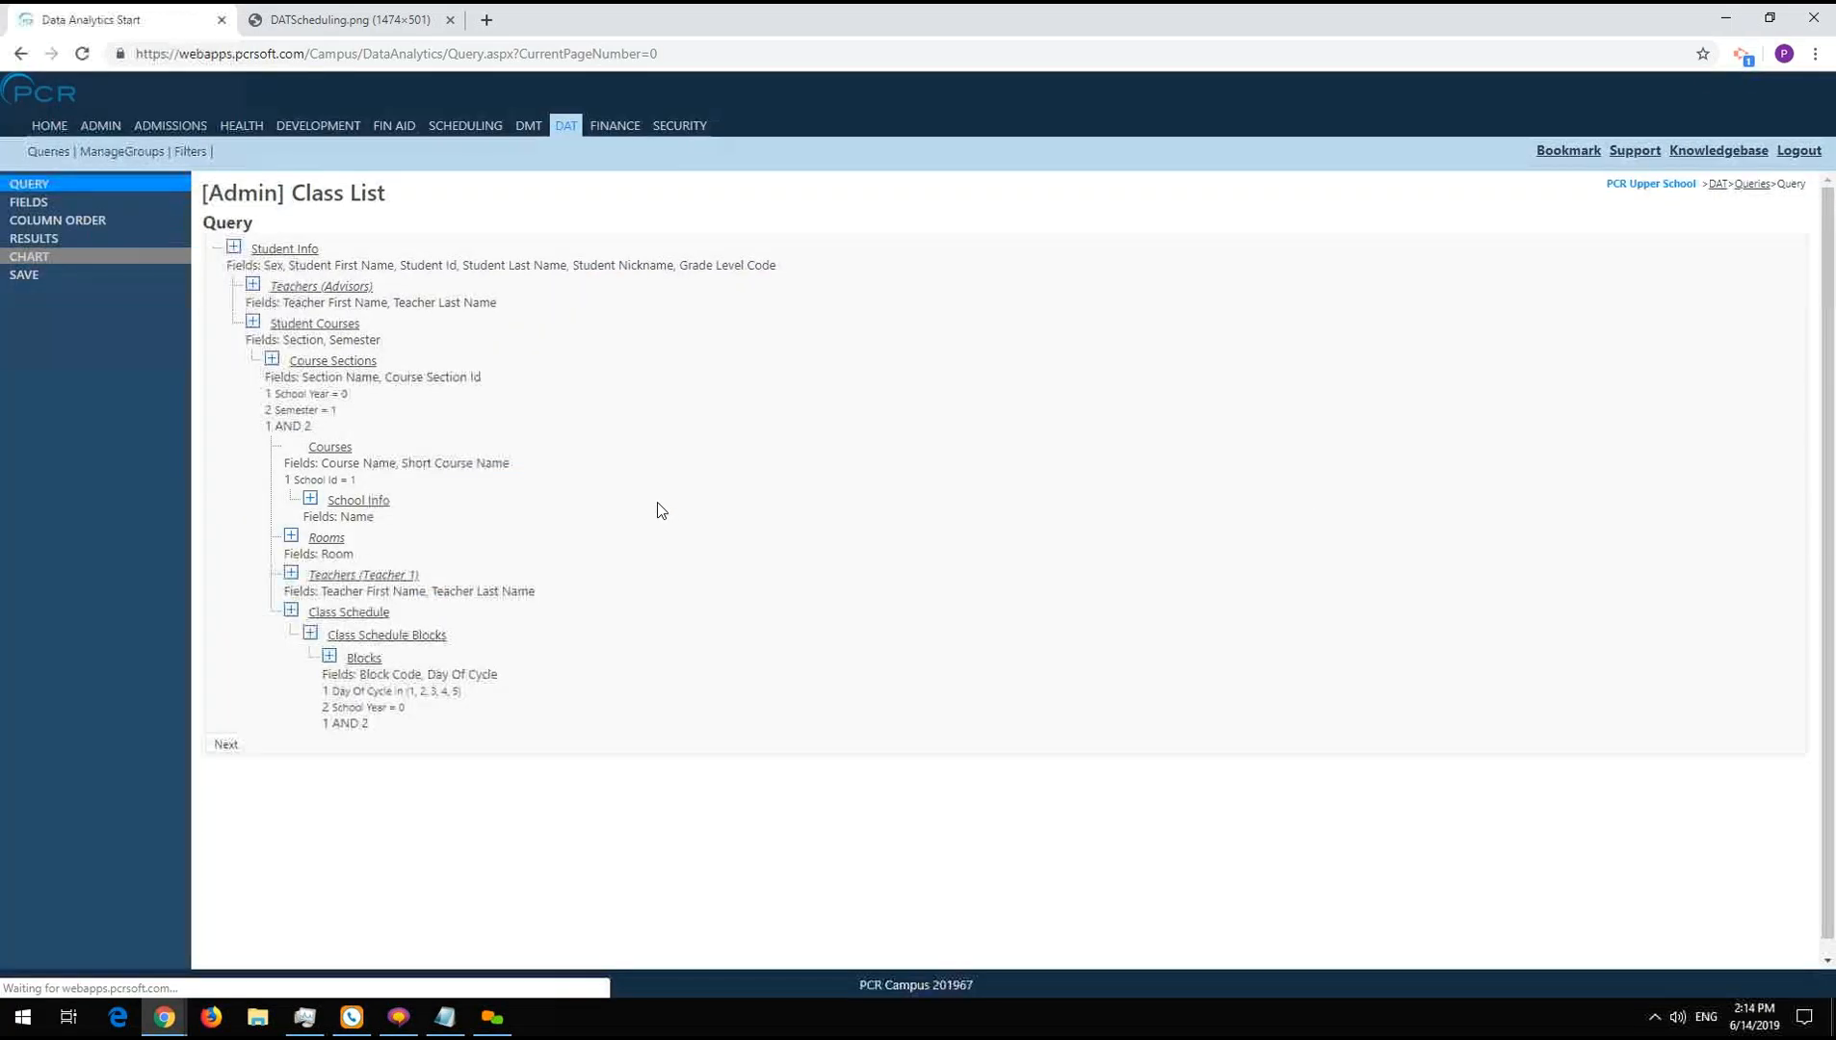
- Show the query results and apply 1 as the new School Id parameter
{"action": "left_click", "coordinate": [58, 239]}
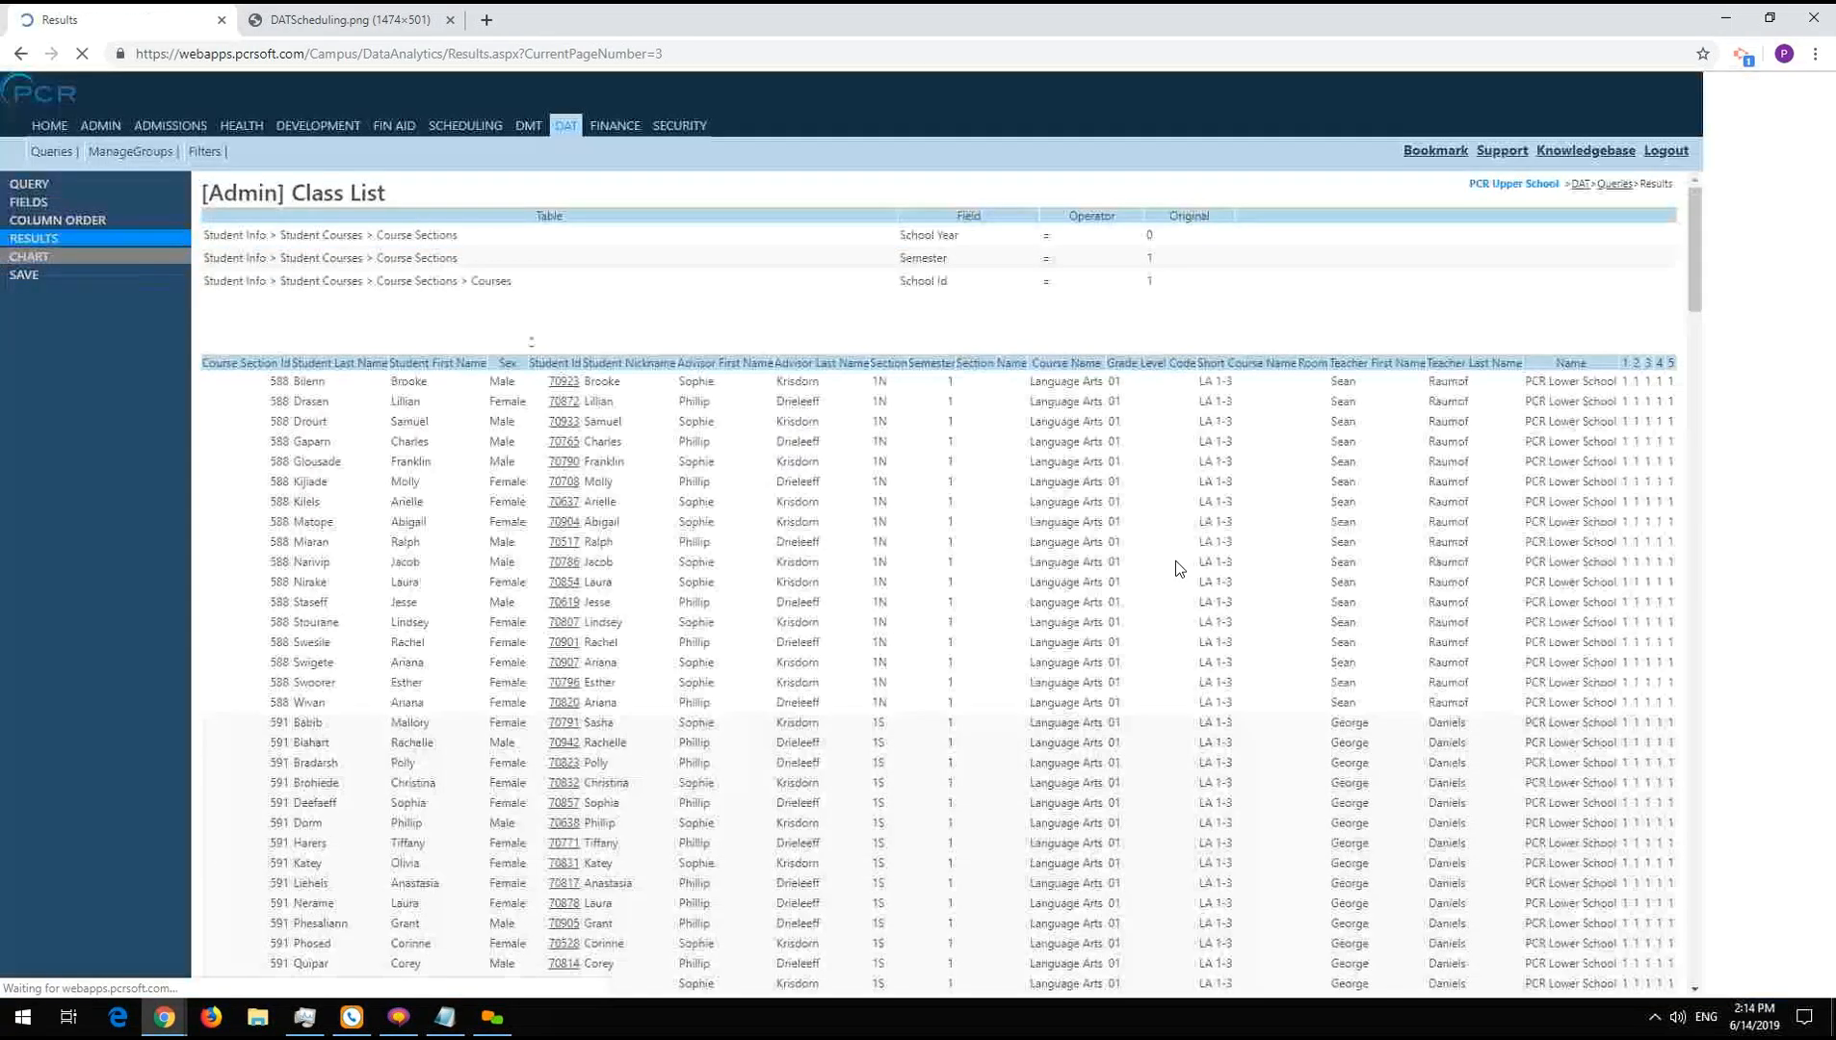
{"action": "left_click", "coordinate": [1362, 289]}
{"action": "type", "text": "3"}
{"action": "left_click", "coordinate": [1363, 292]}
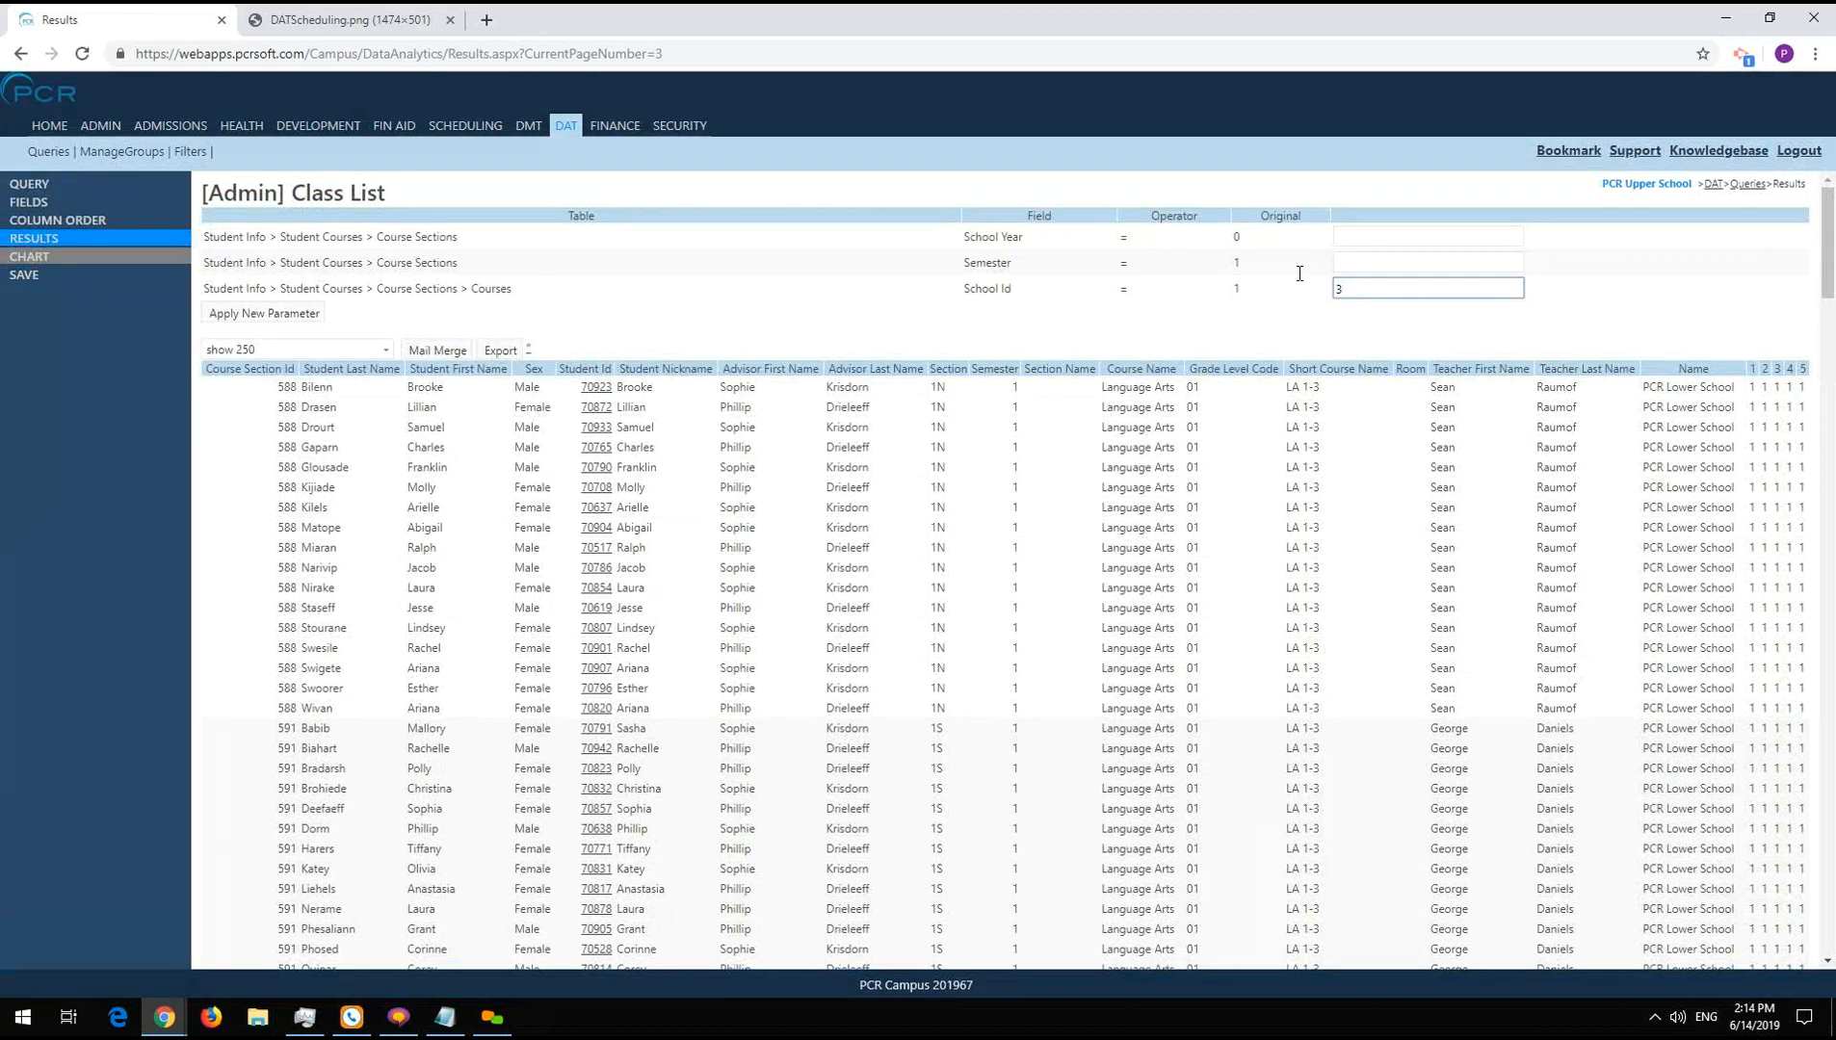
{"action": "key", "text": "BackSpace"}
{"action": "type", "text": "1"}
{"action": "left_click", "coordinate": [277, 316]}
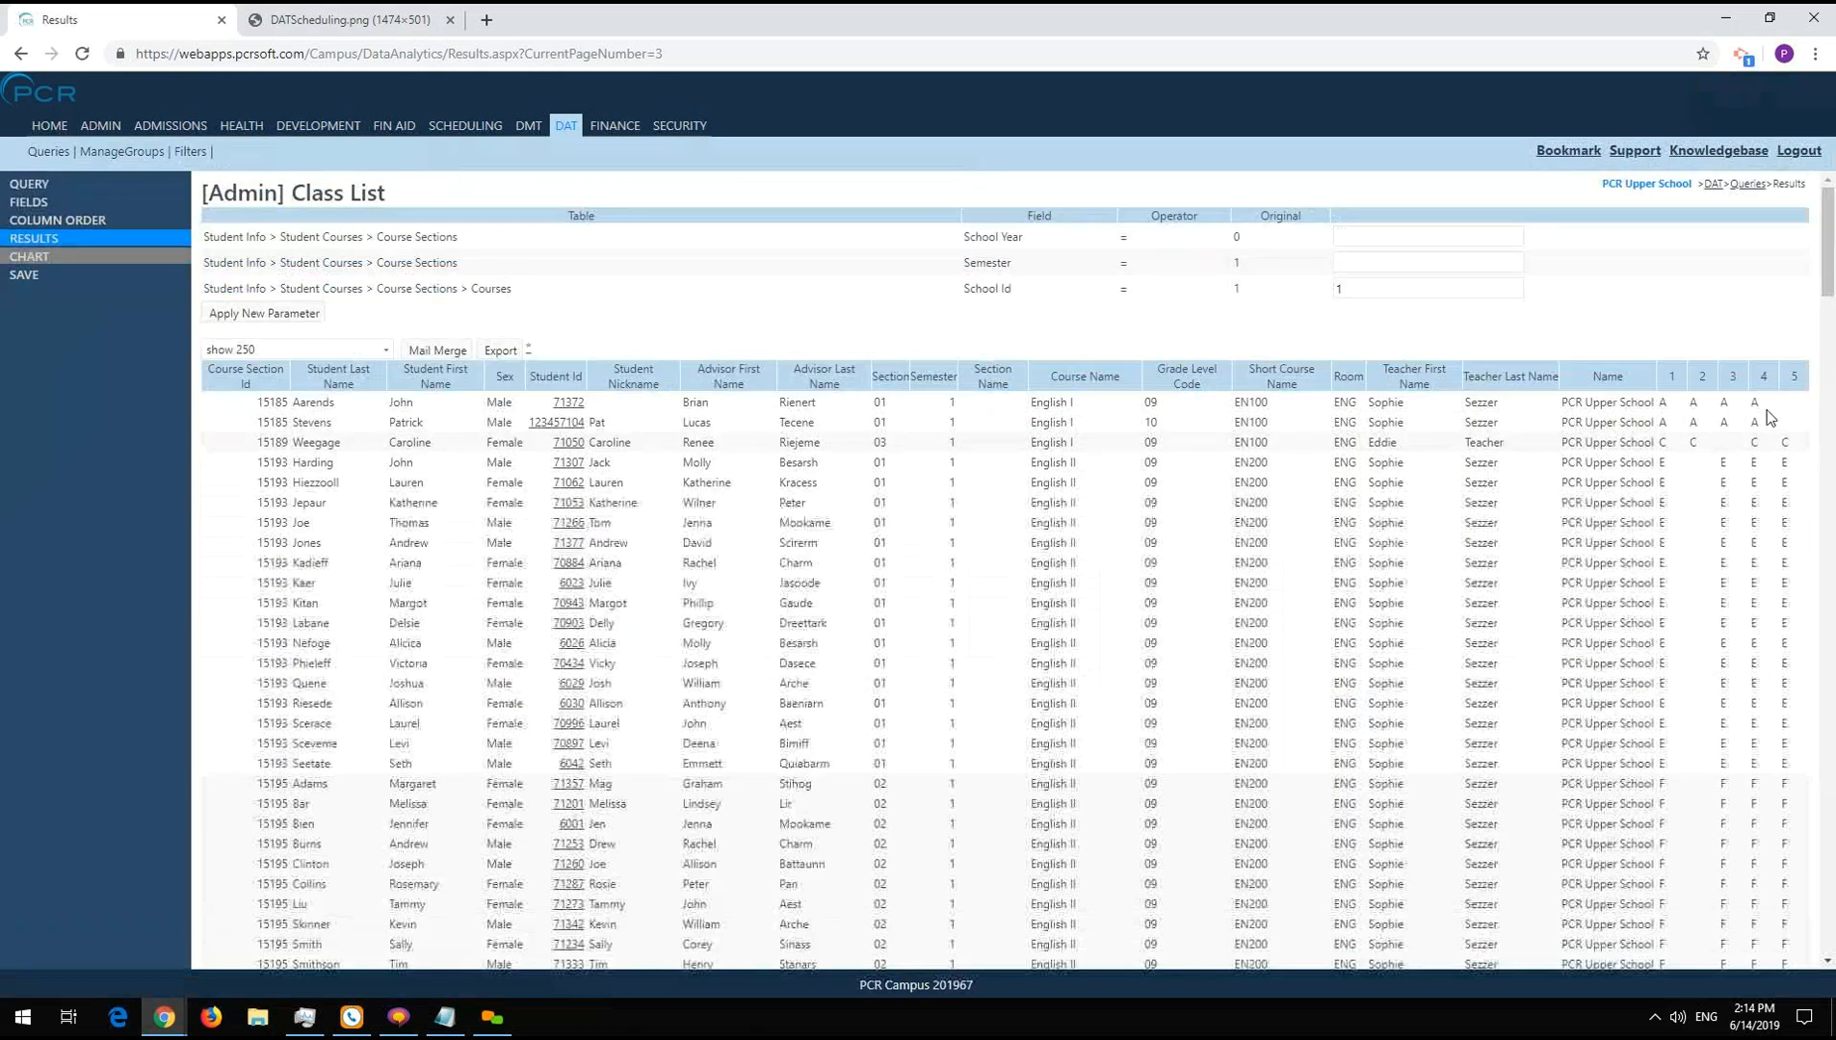
- Examine the block codes for cycle days 1 to 5 in the English I and English II sections
{"action": "scroll", "coordinate": [1650, 401], "scroll_direction": "down", "scroll_amount": 2}
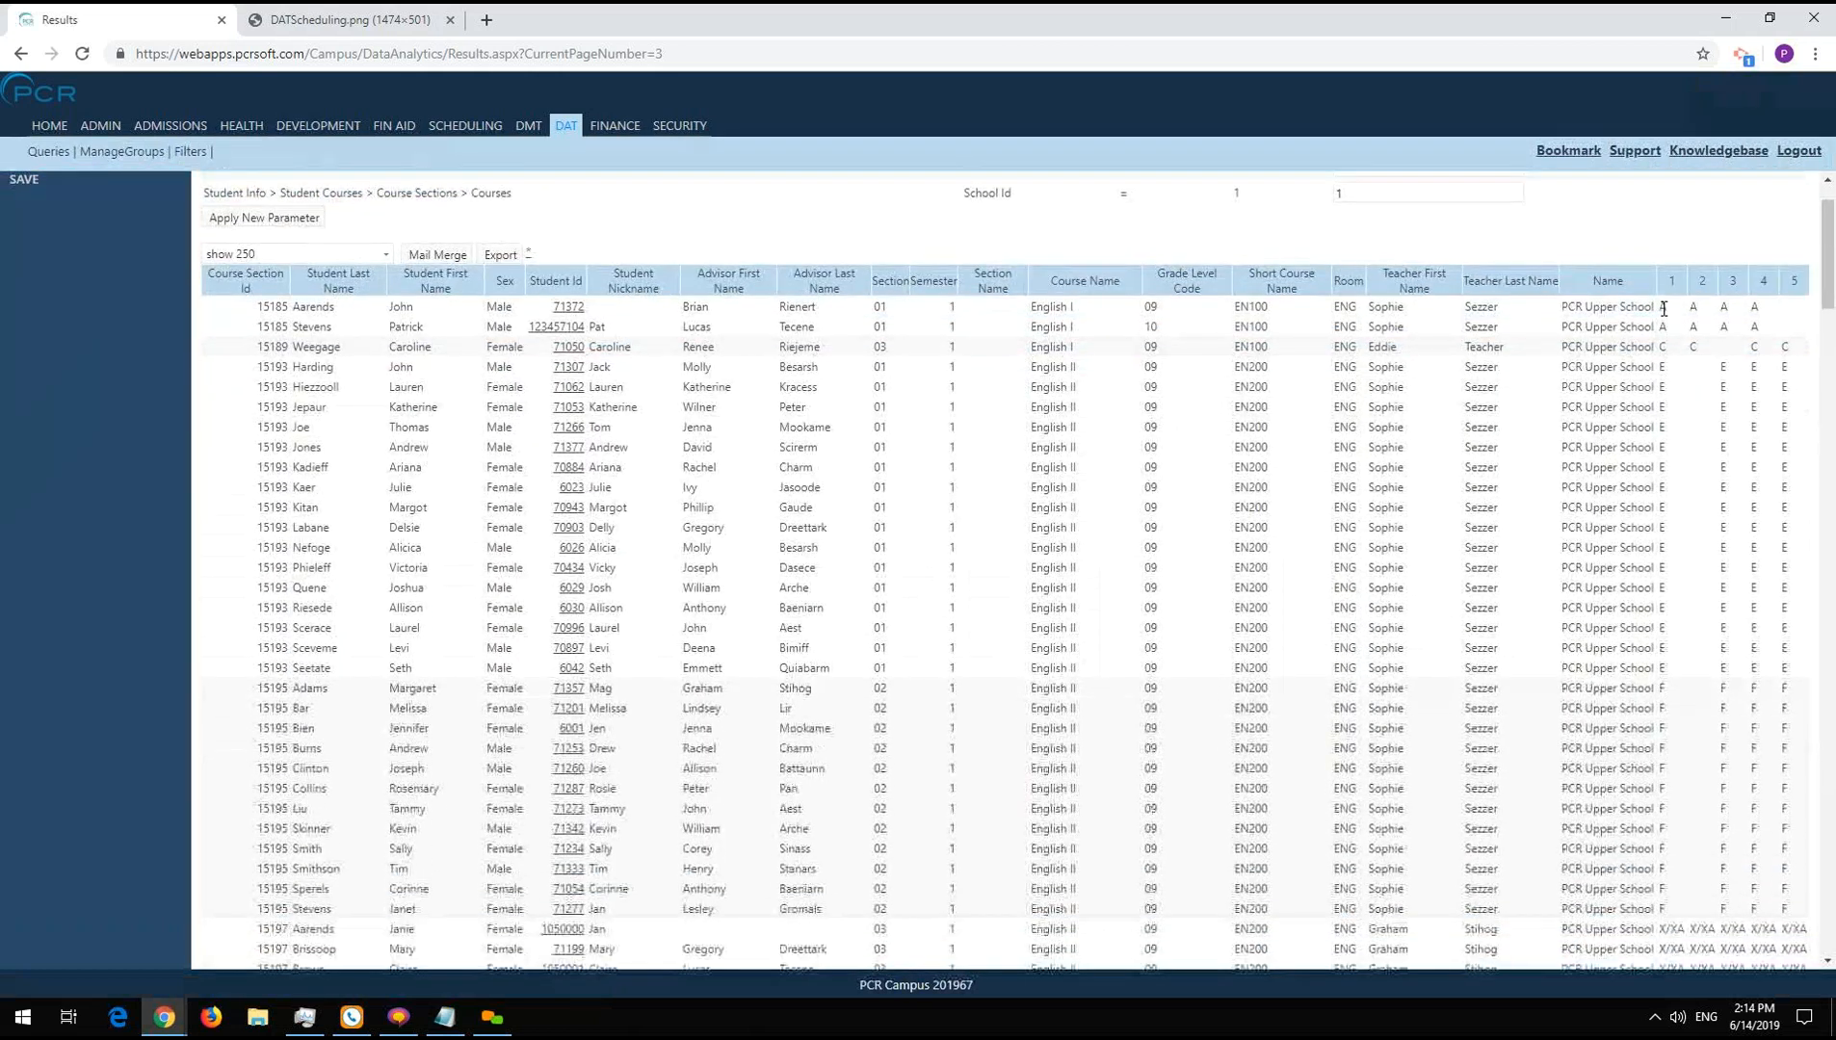
{"action": "scroll", "coordinate": [1611, 371], "scroll_direction": "up", "scroll_amount": 2}
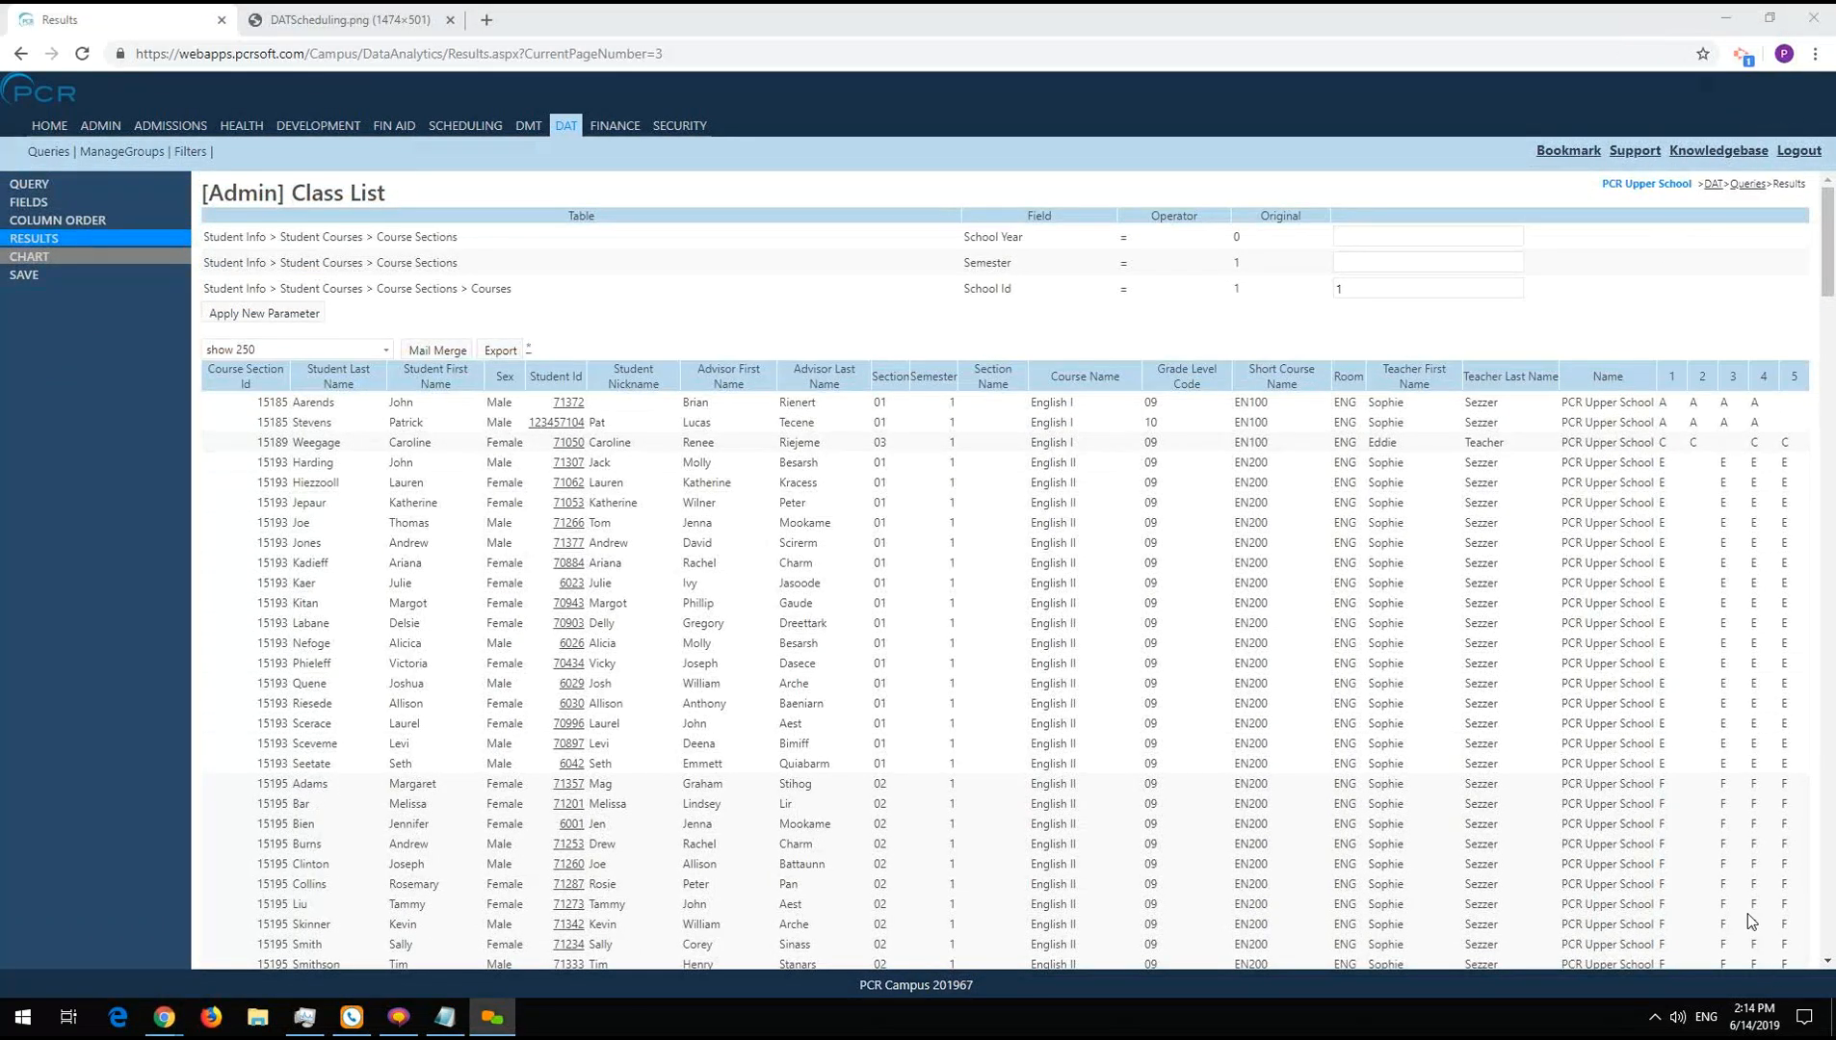
{"action": "left_click", "coordinate": [1668, 474]}
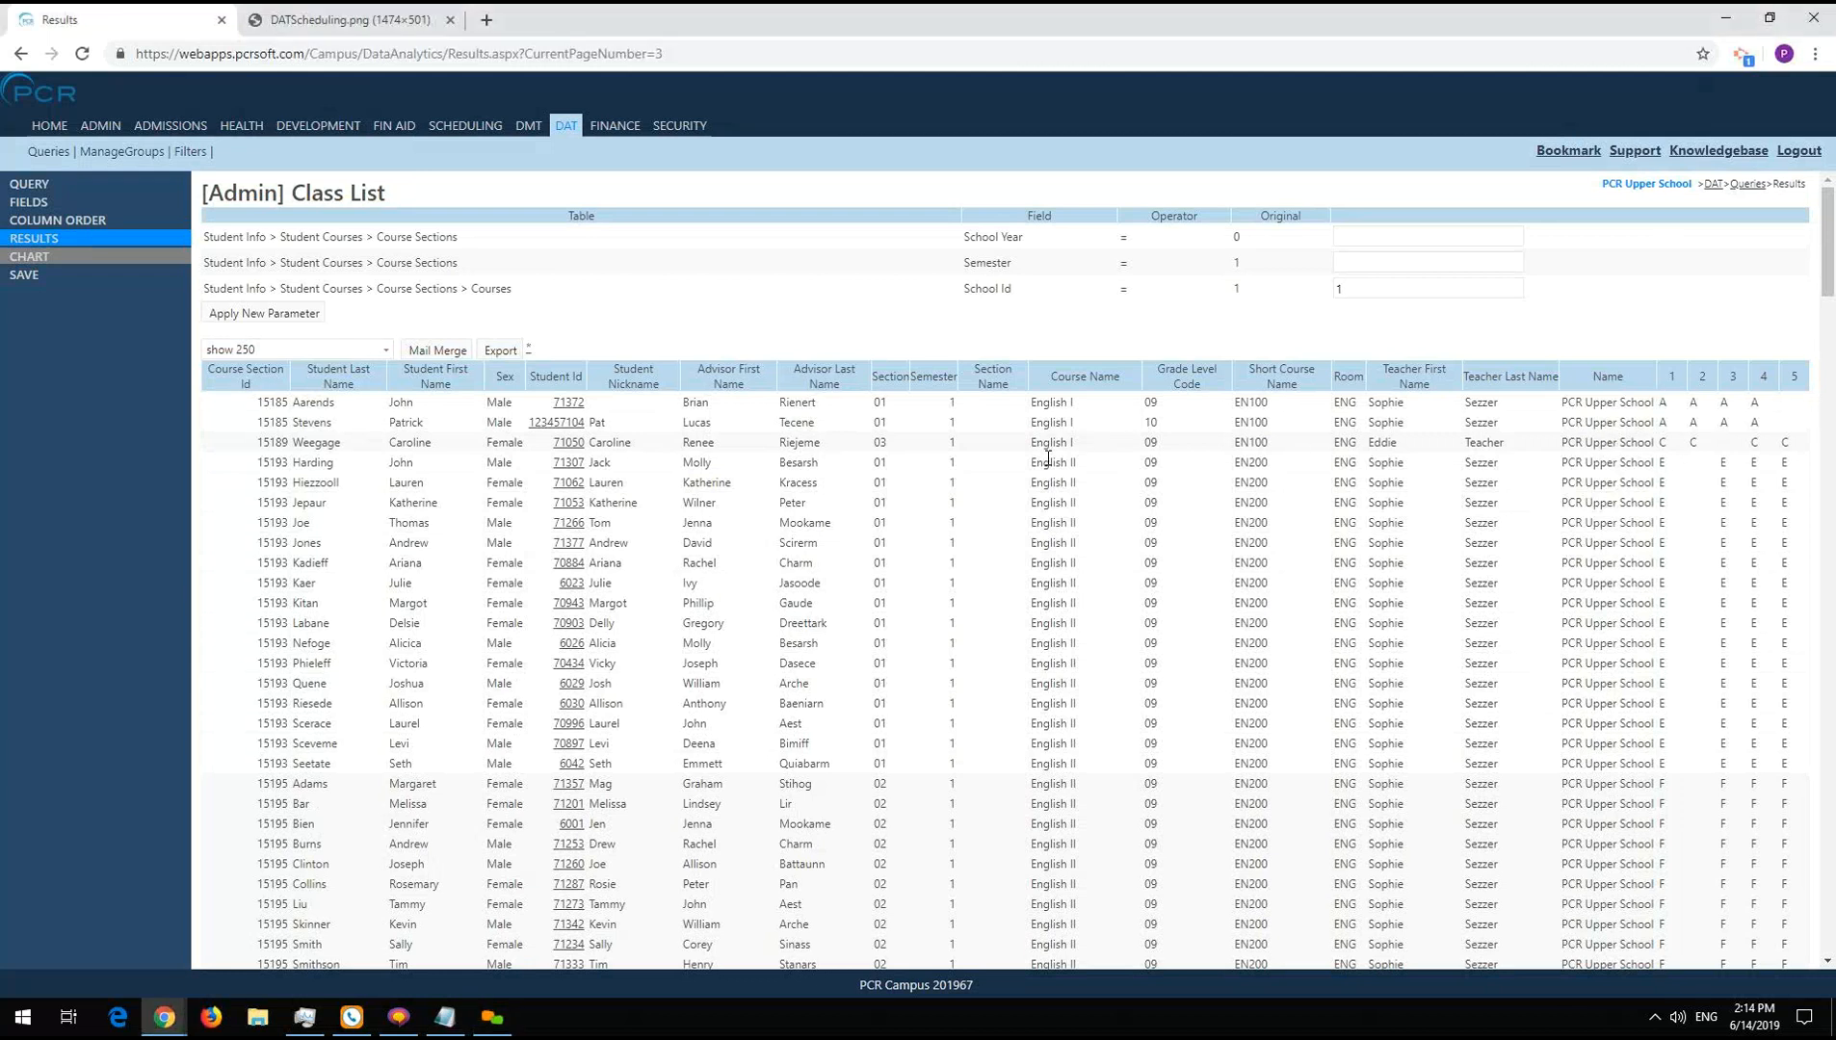
{"action": "left_click_drag", "start_coordinate": [1027, 462], "coordinate": [1158, 465]}
{"action": "scroll", "coordinate": [1627, 430], "scroll_direction": "down", "scroll_amount": 1}
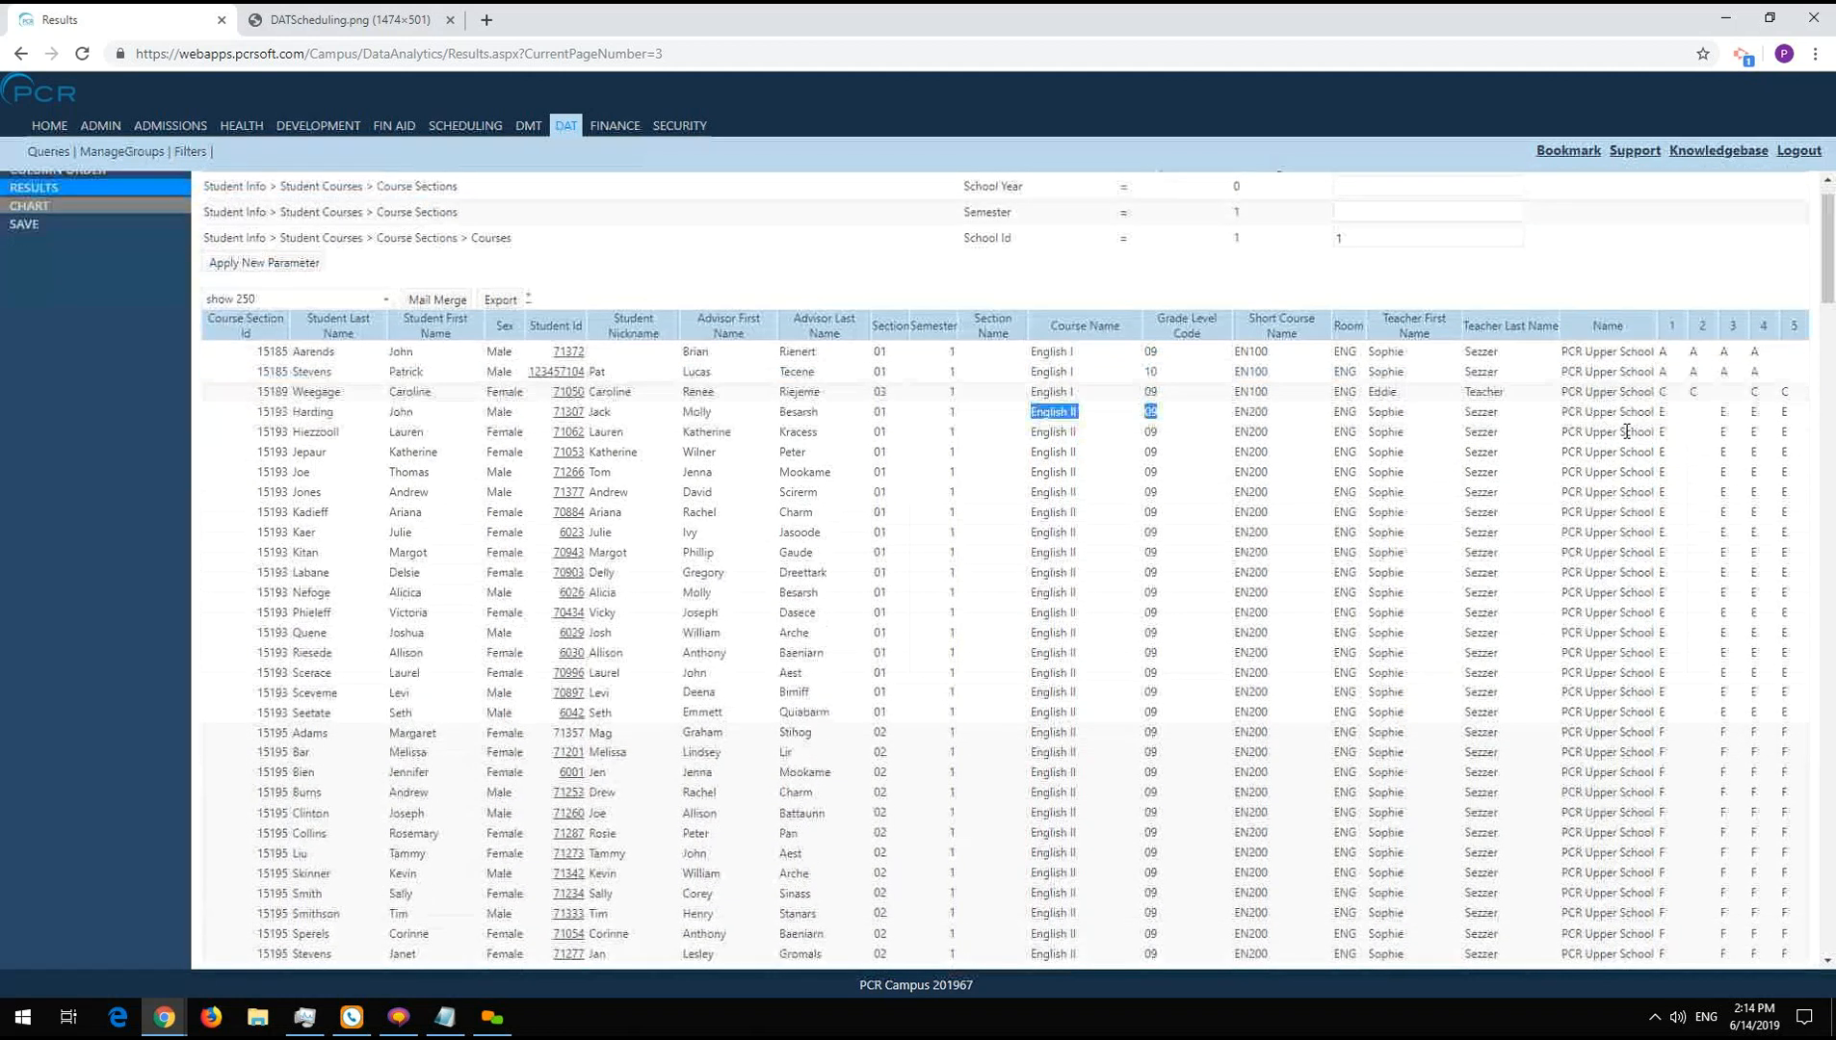
{"action": "scroll", "coordinate": [1628, 431], "scroll_direction": "down", "scroll_amount": 1}
{"action": "scroll", "coordinate": [1627, 430], "scroll_direction": "up", "scroll_amount": 2}
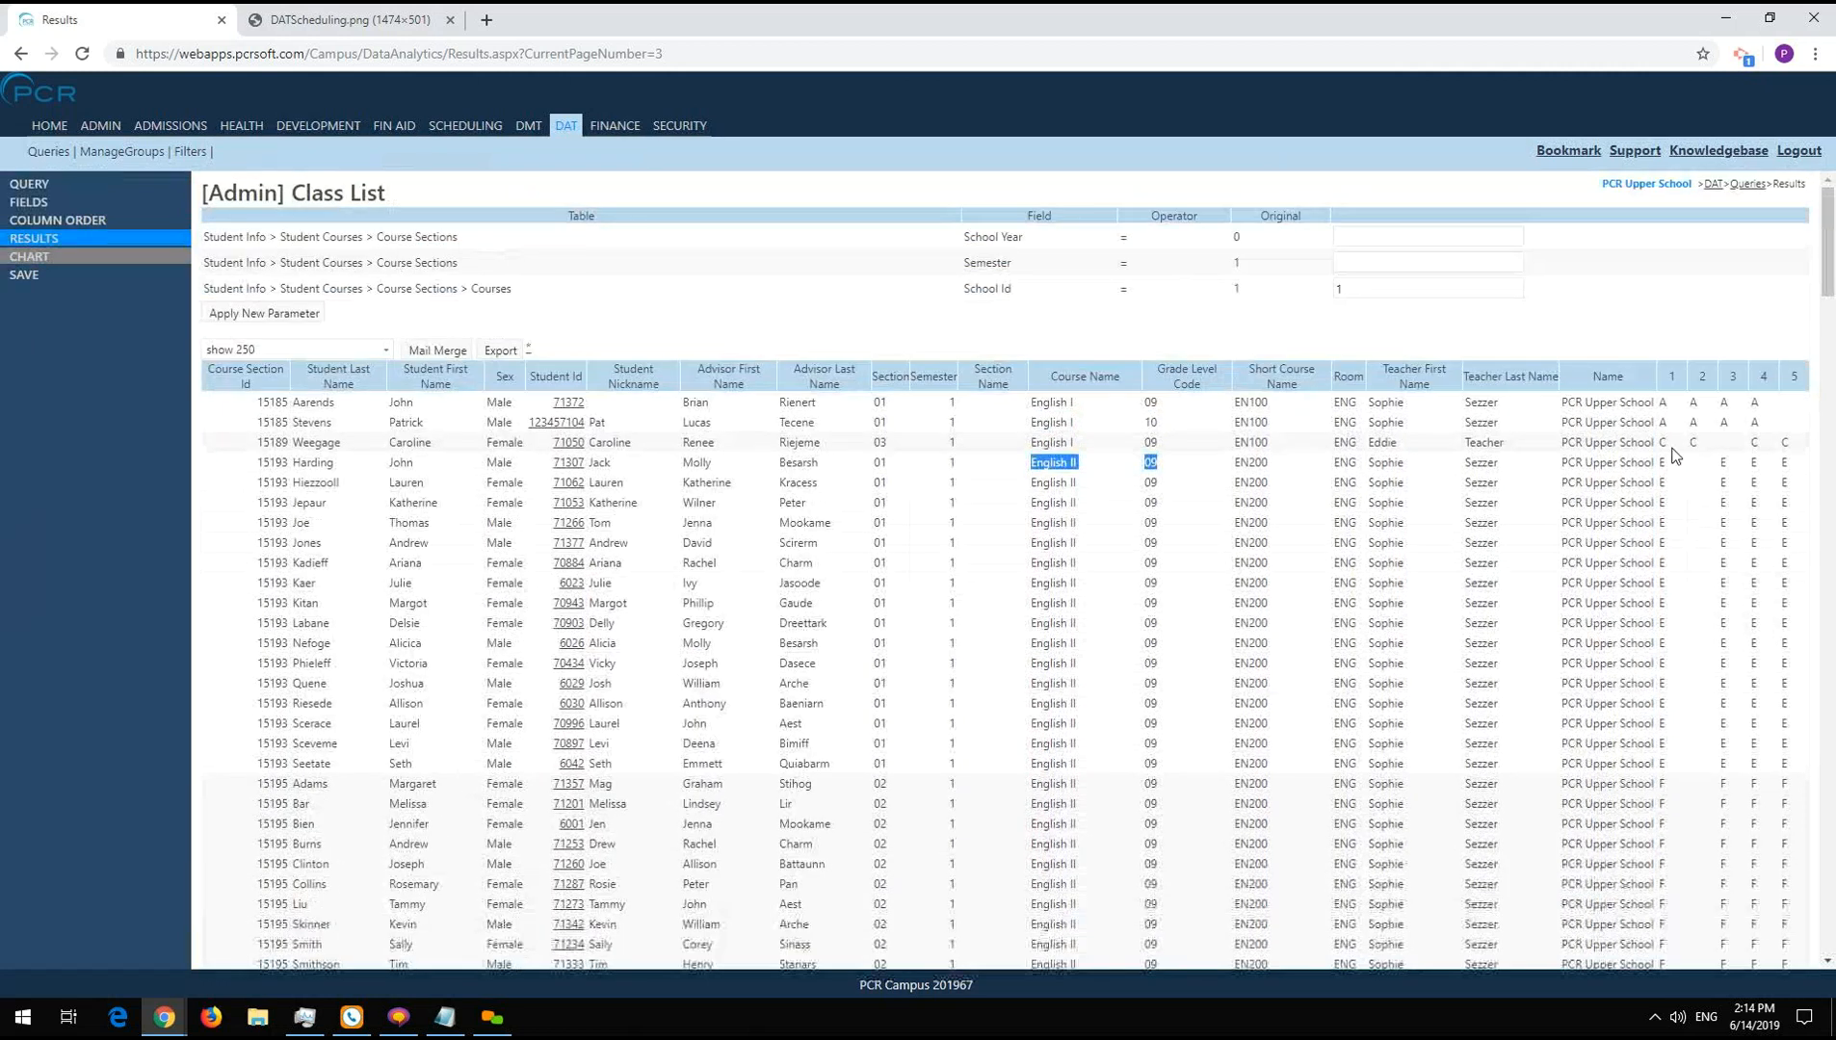
{"action": "left_click", "coordinate": [1547, 461]}
{"action": "key", "text": "alt+Tab"}
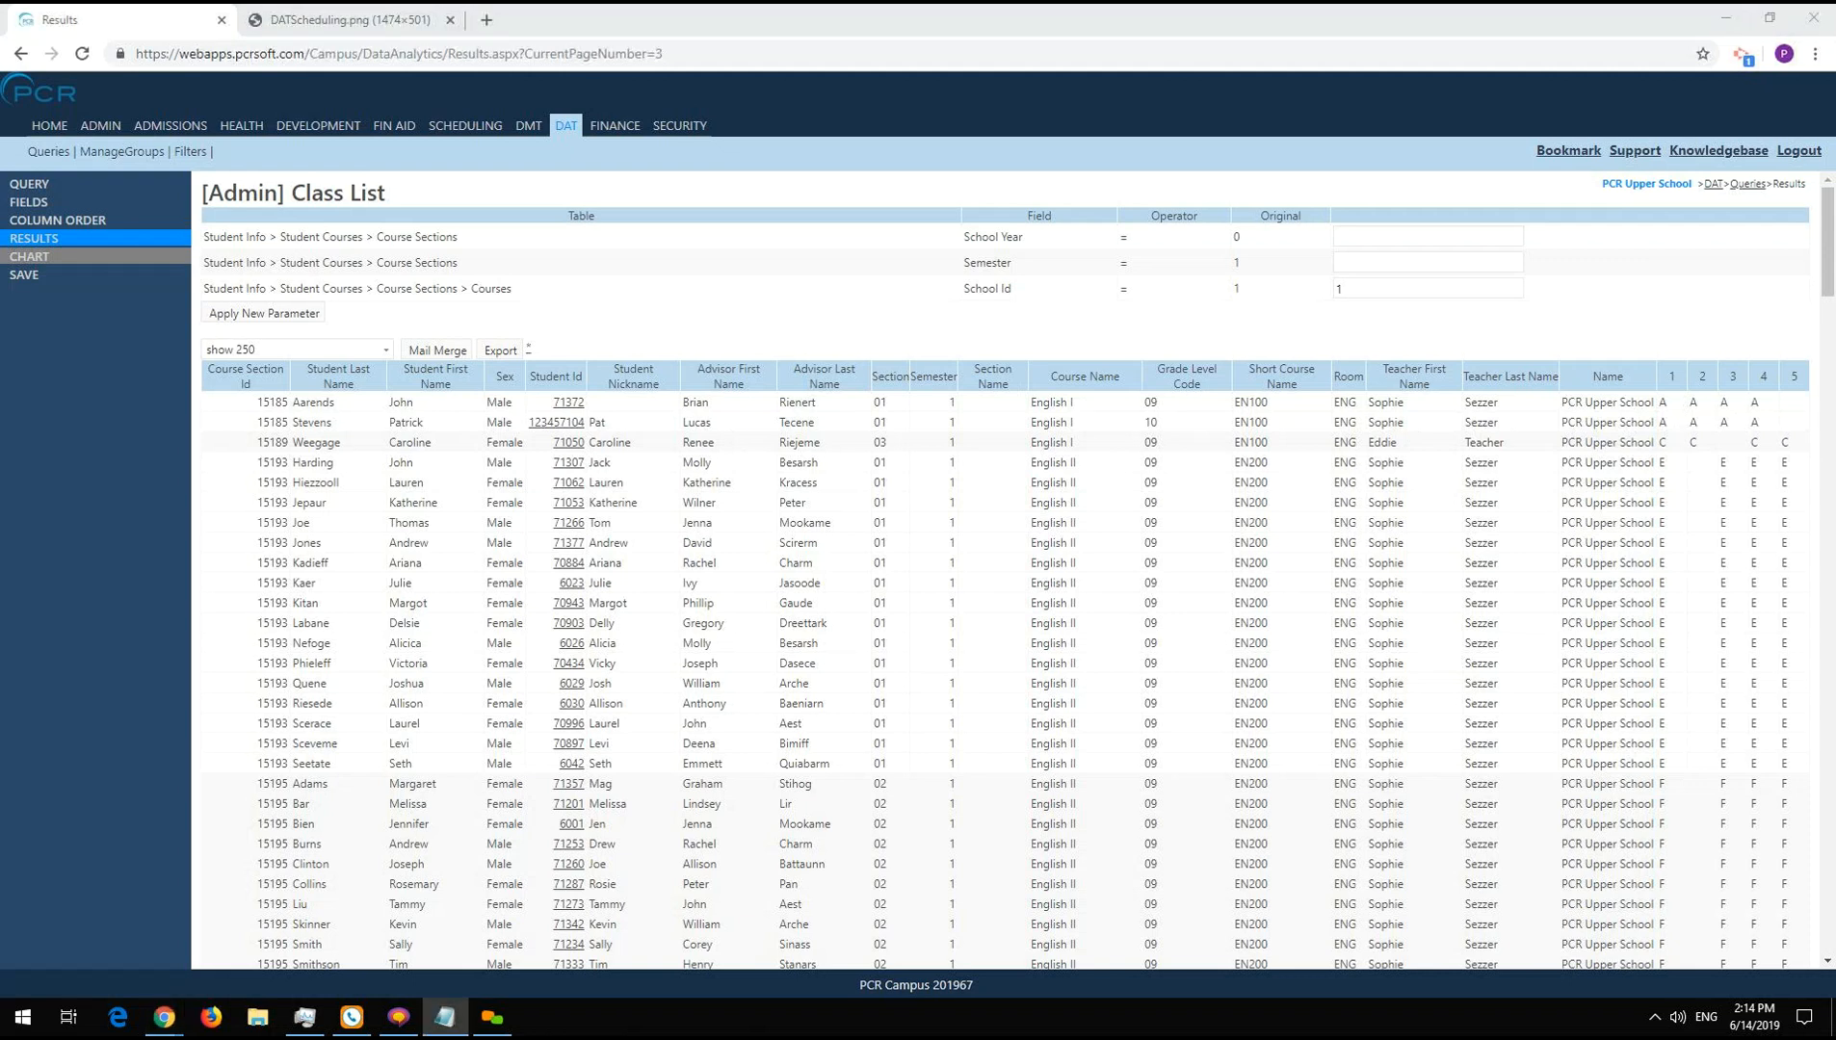
- Examine the pivot aggregate options available for the Day Of Cycle field in the query's field settings
{"action": "left_click", "coordinate": [69, 197]}
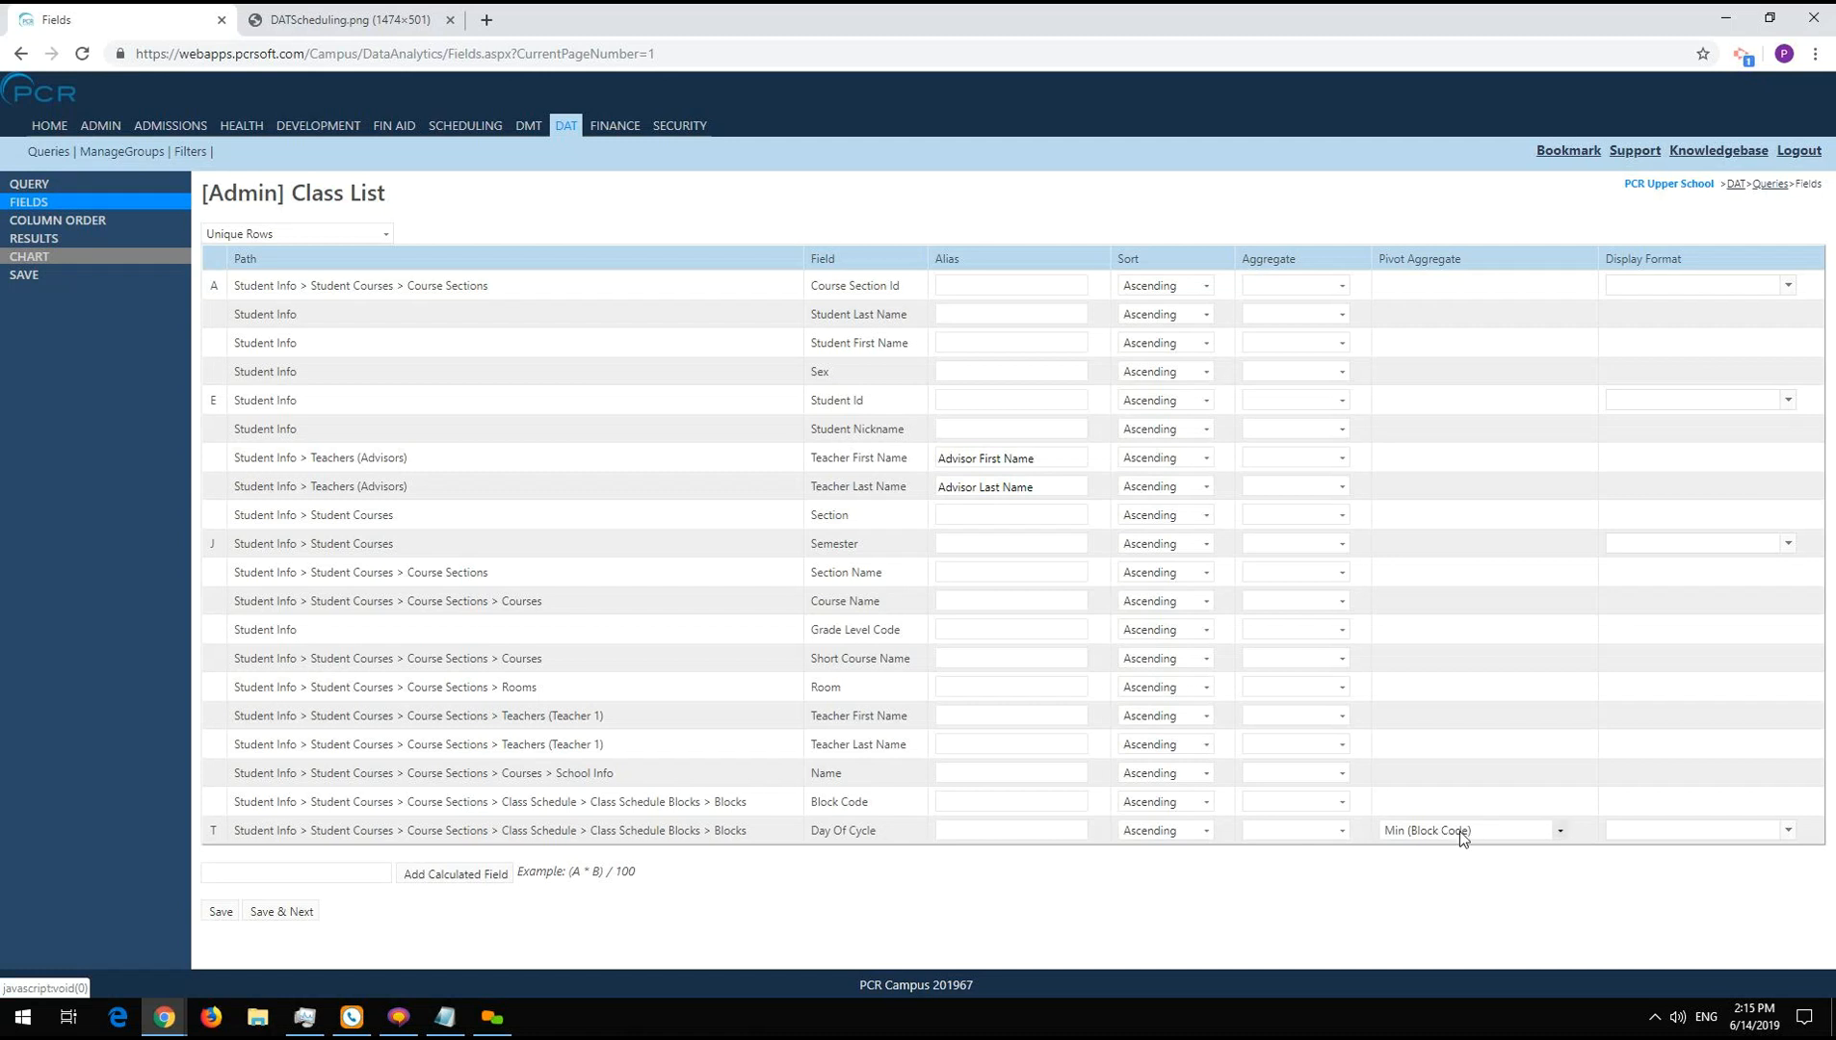
{"action": "left_click", "coordinate": [1420, 836]}
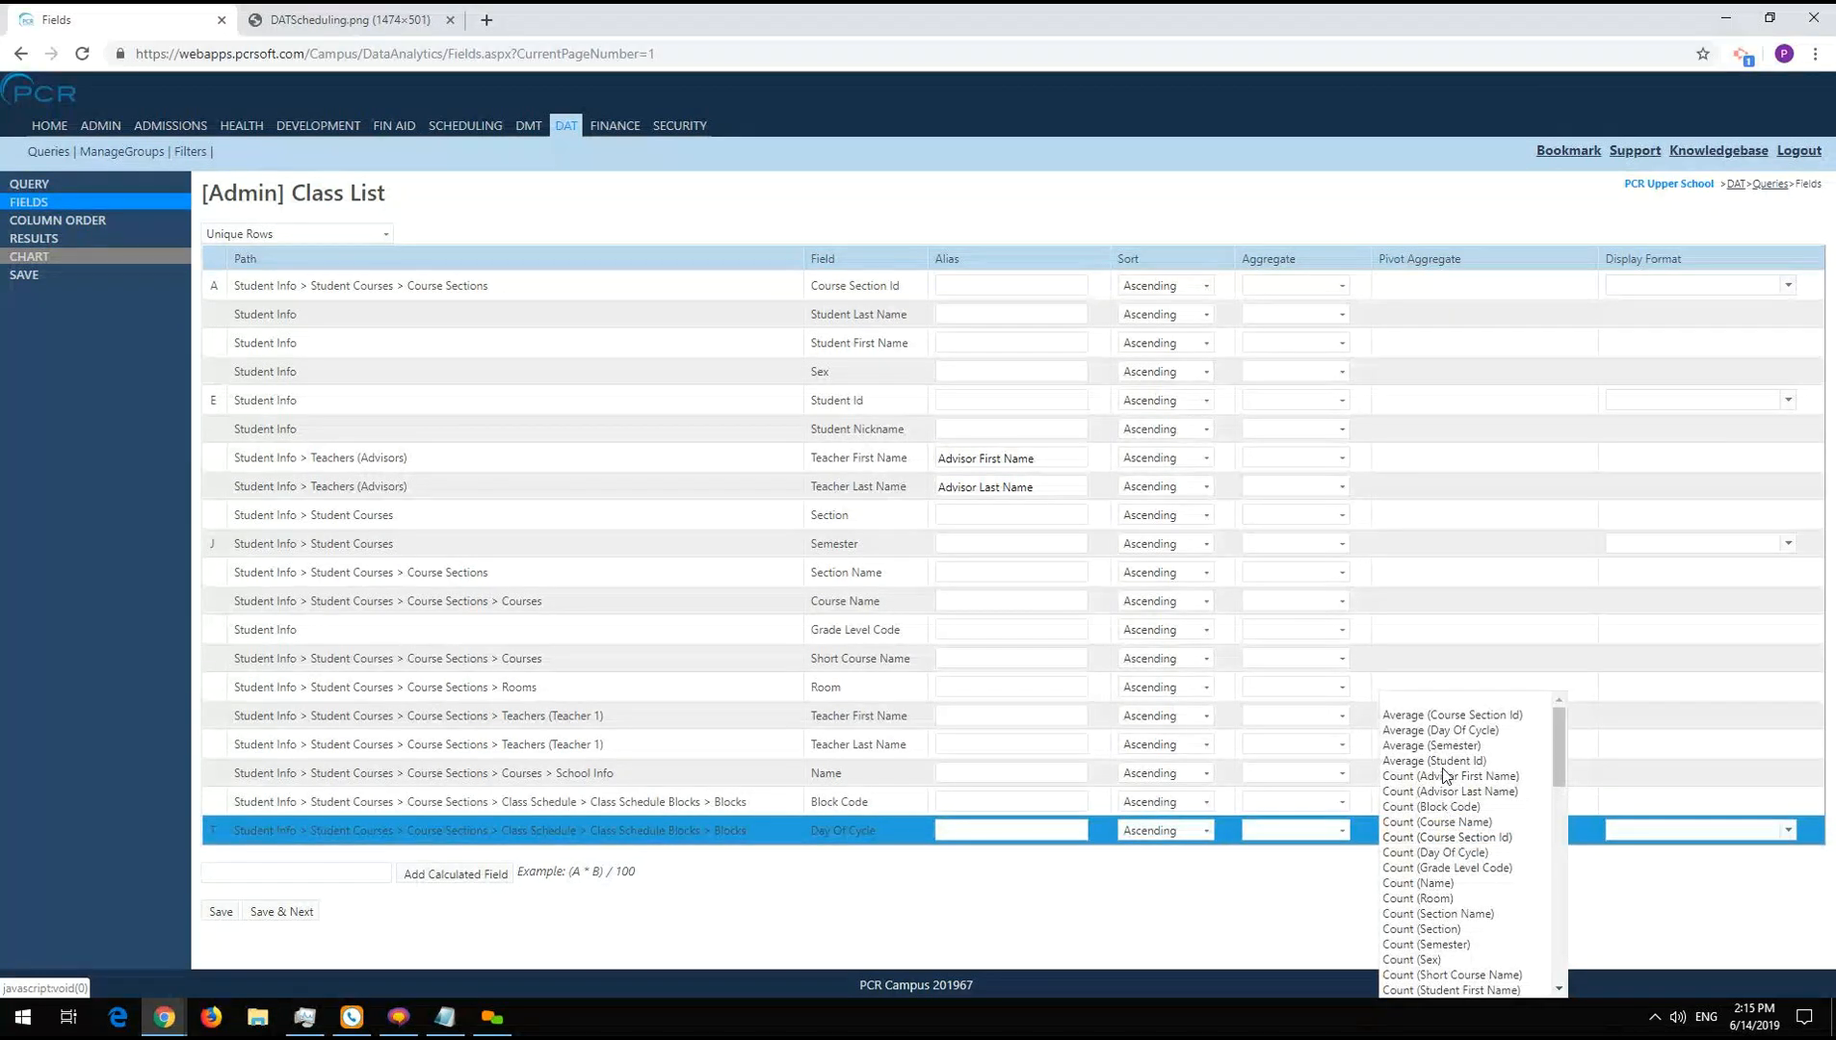
{"action": "left_click", "coordinate": [1264, 931]}
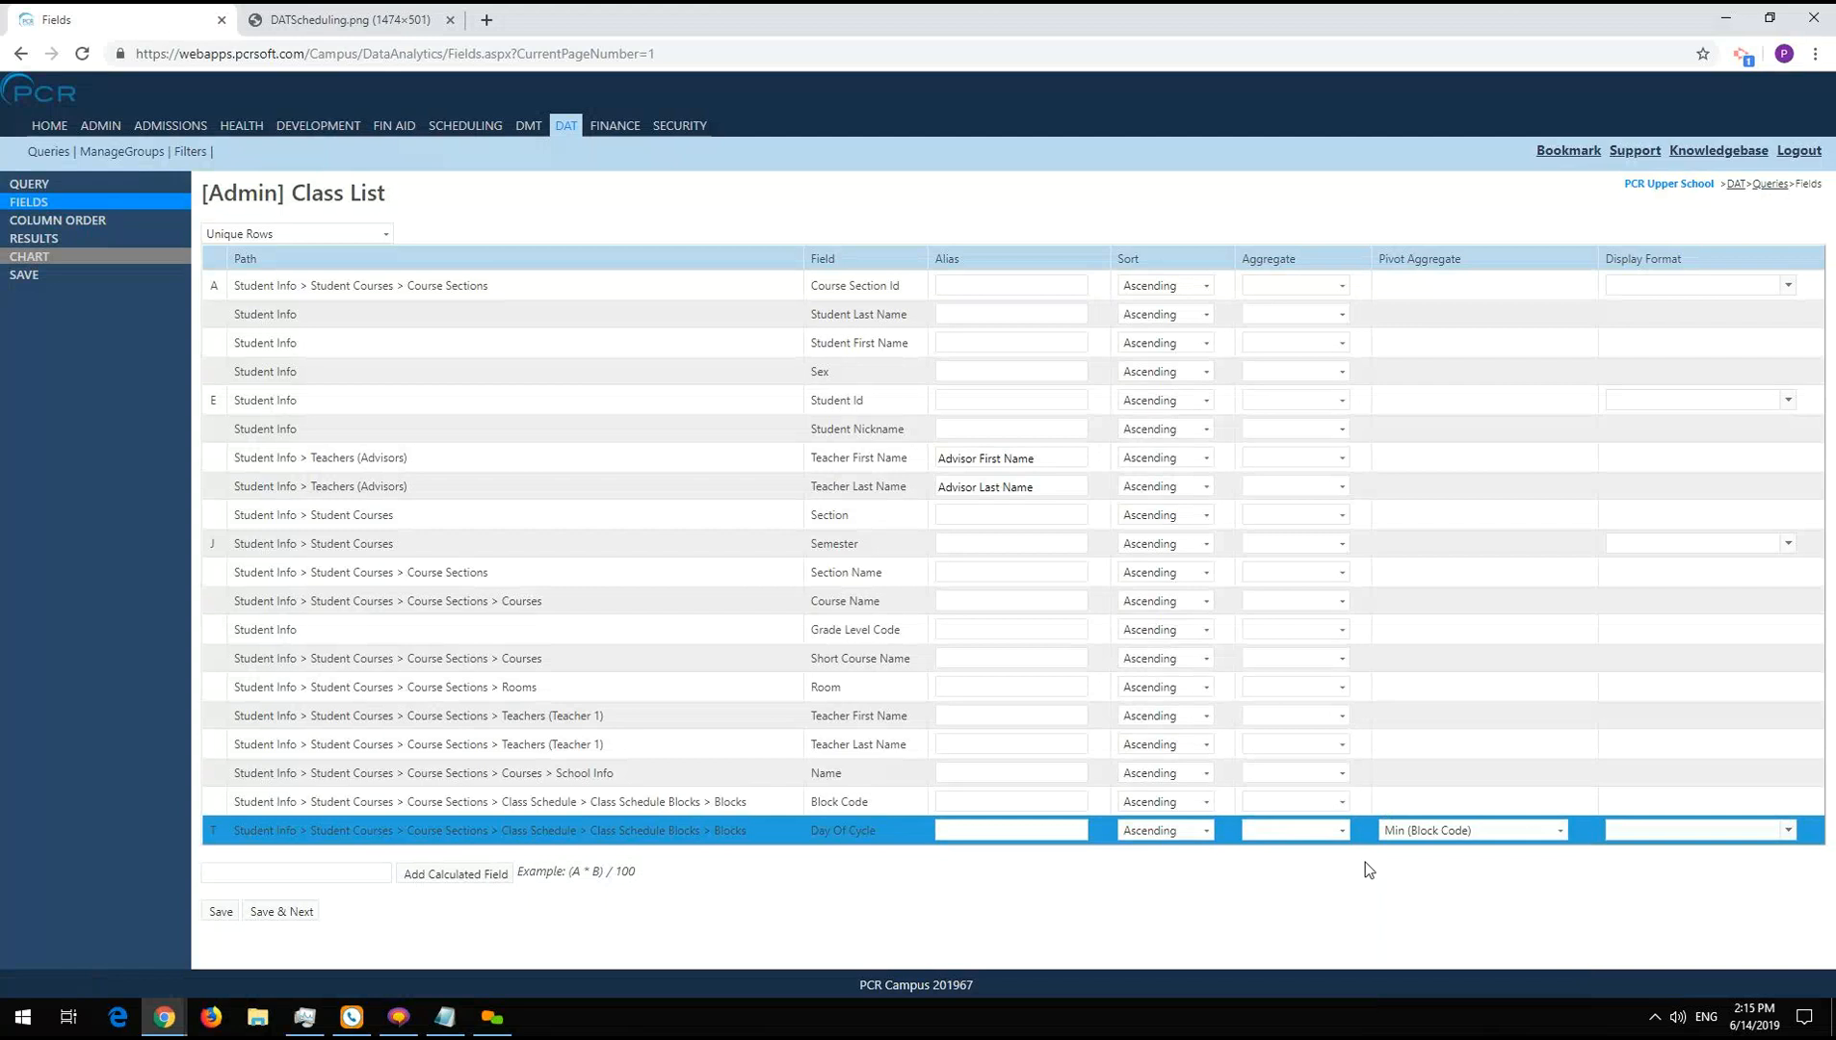
{"action": "left_click", "coordinate": [1416, 837]}
{"action": "left_click", "coordinate": [1369, 921]}
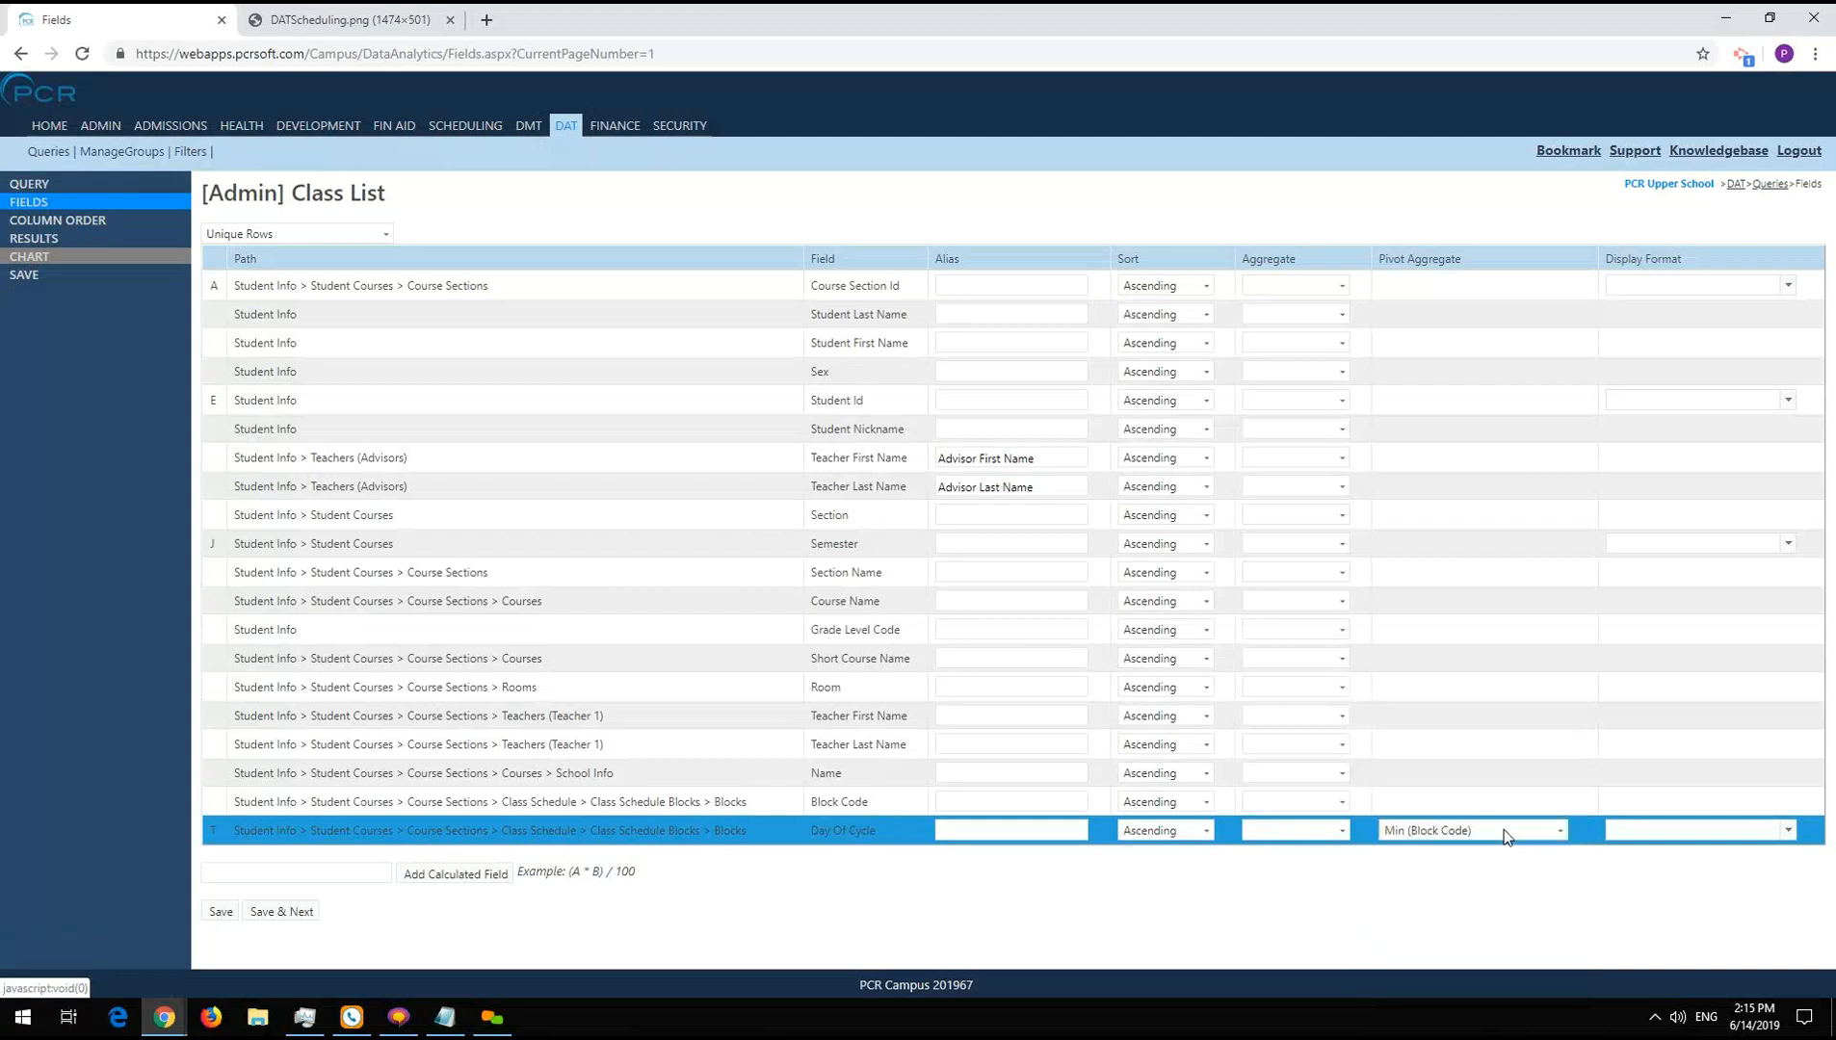
- Show the query results and review the block codes across cycle days 1 to 5 for the English sections
{"action": "left_click", "coordinate": [100, 239]}
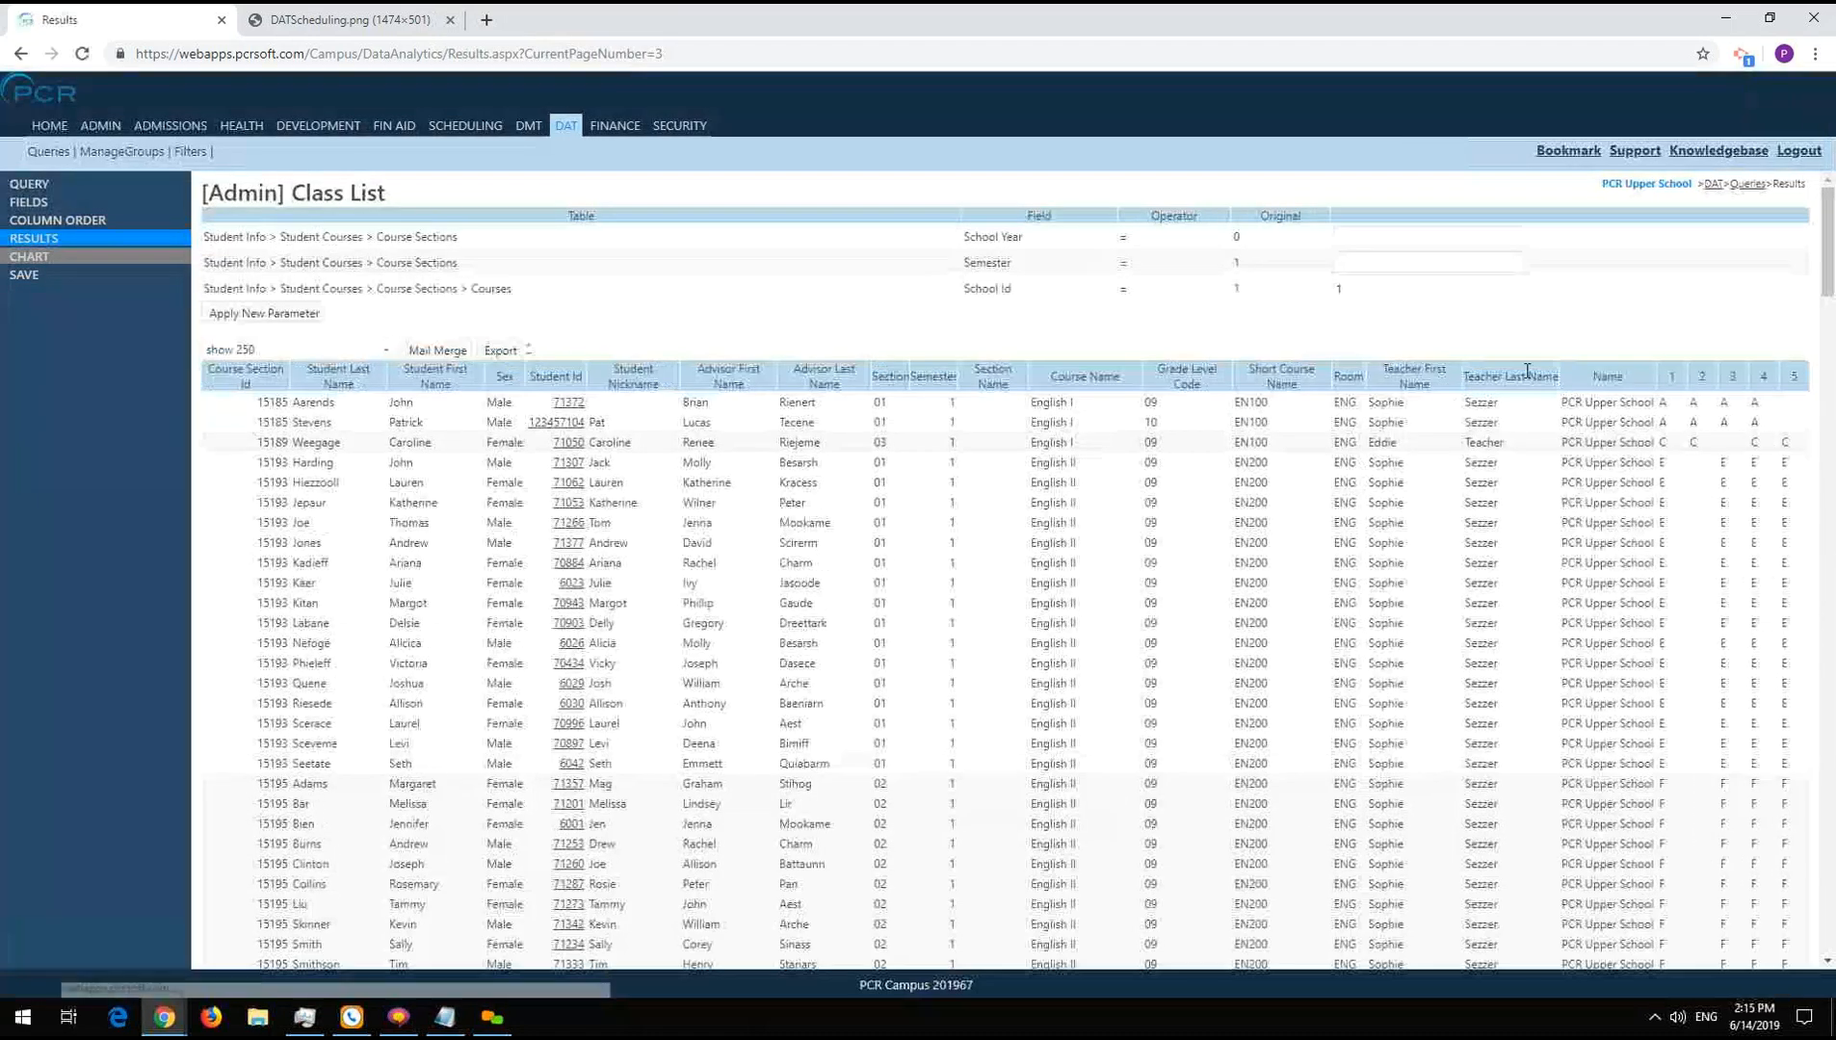
{"action": "scroll", "coordinate": [1501, 422], "scroll_direction": "down", "scroll_amount": 7}
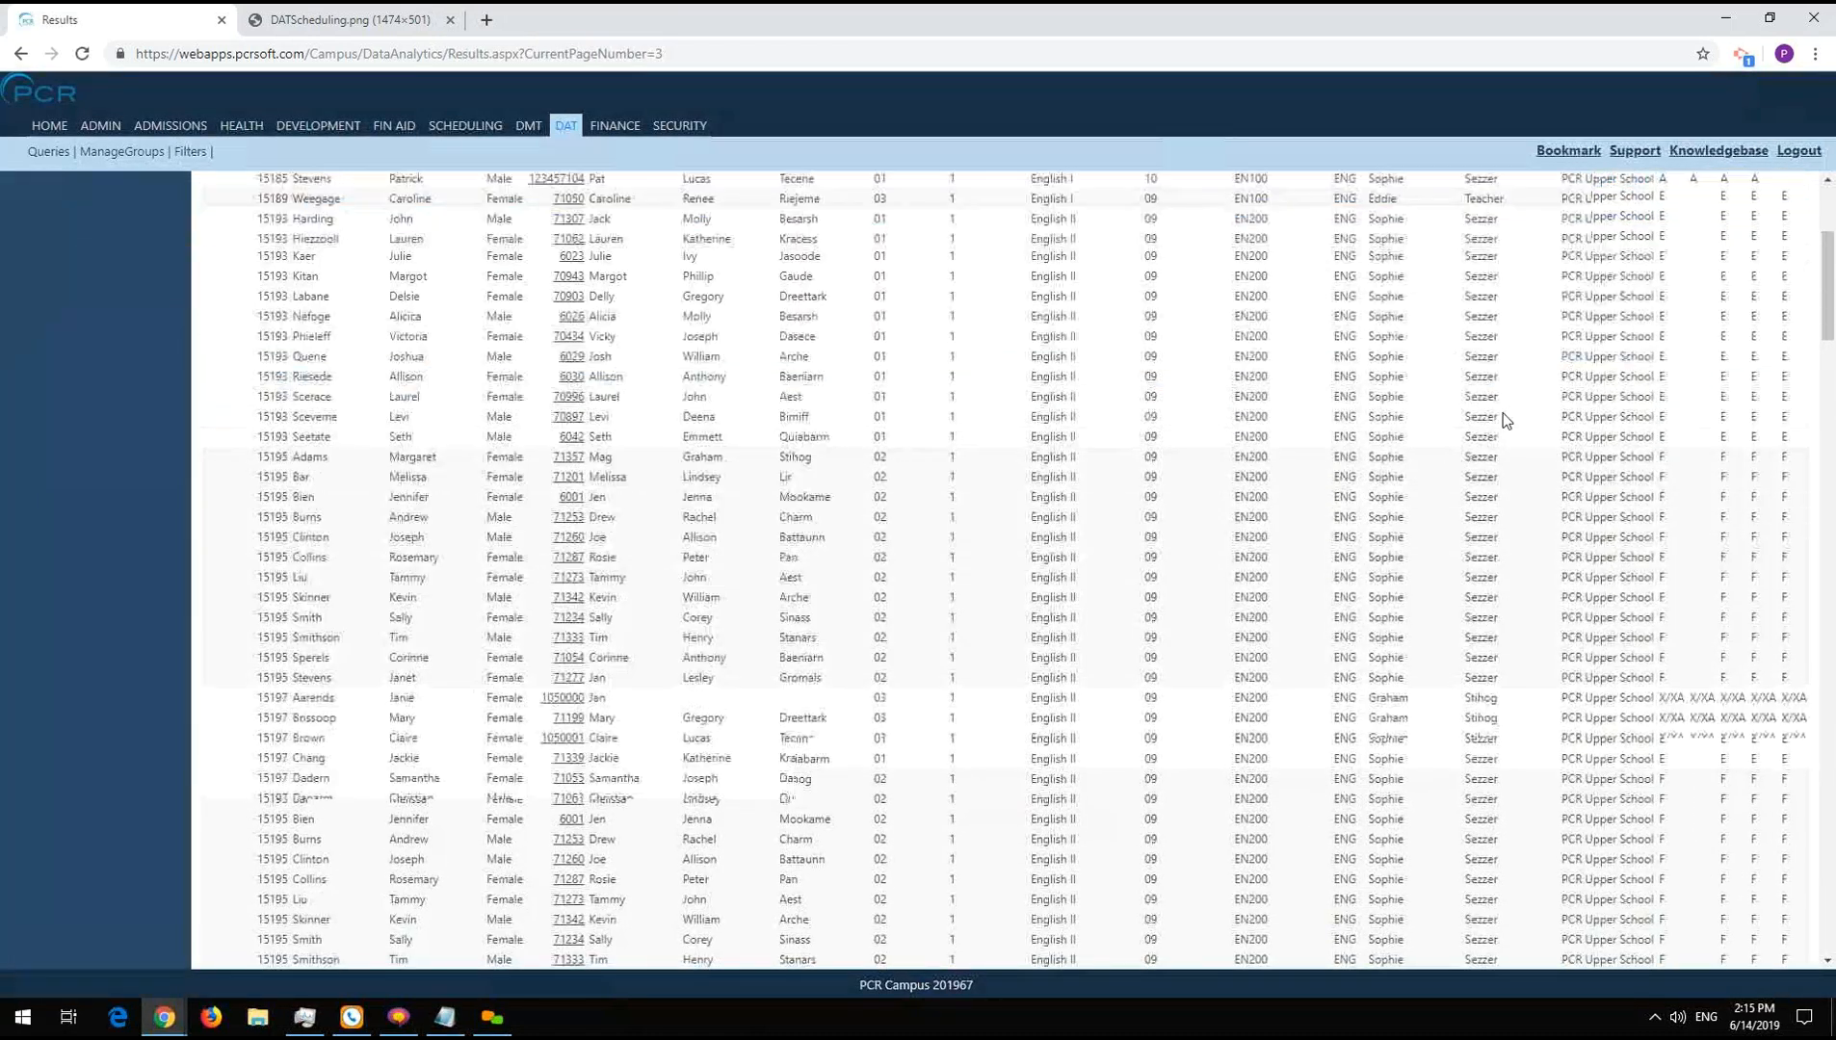
{"action": "scroll", "coordinate": [1499, 416], "scroll_direction": "down", "scroll_amount": 5}
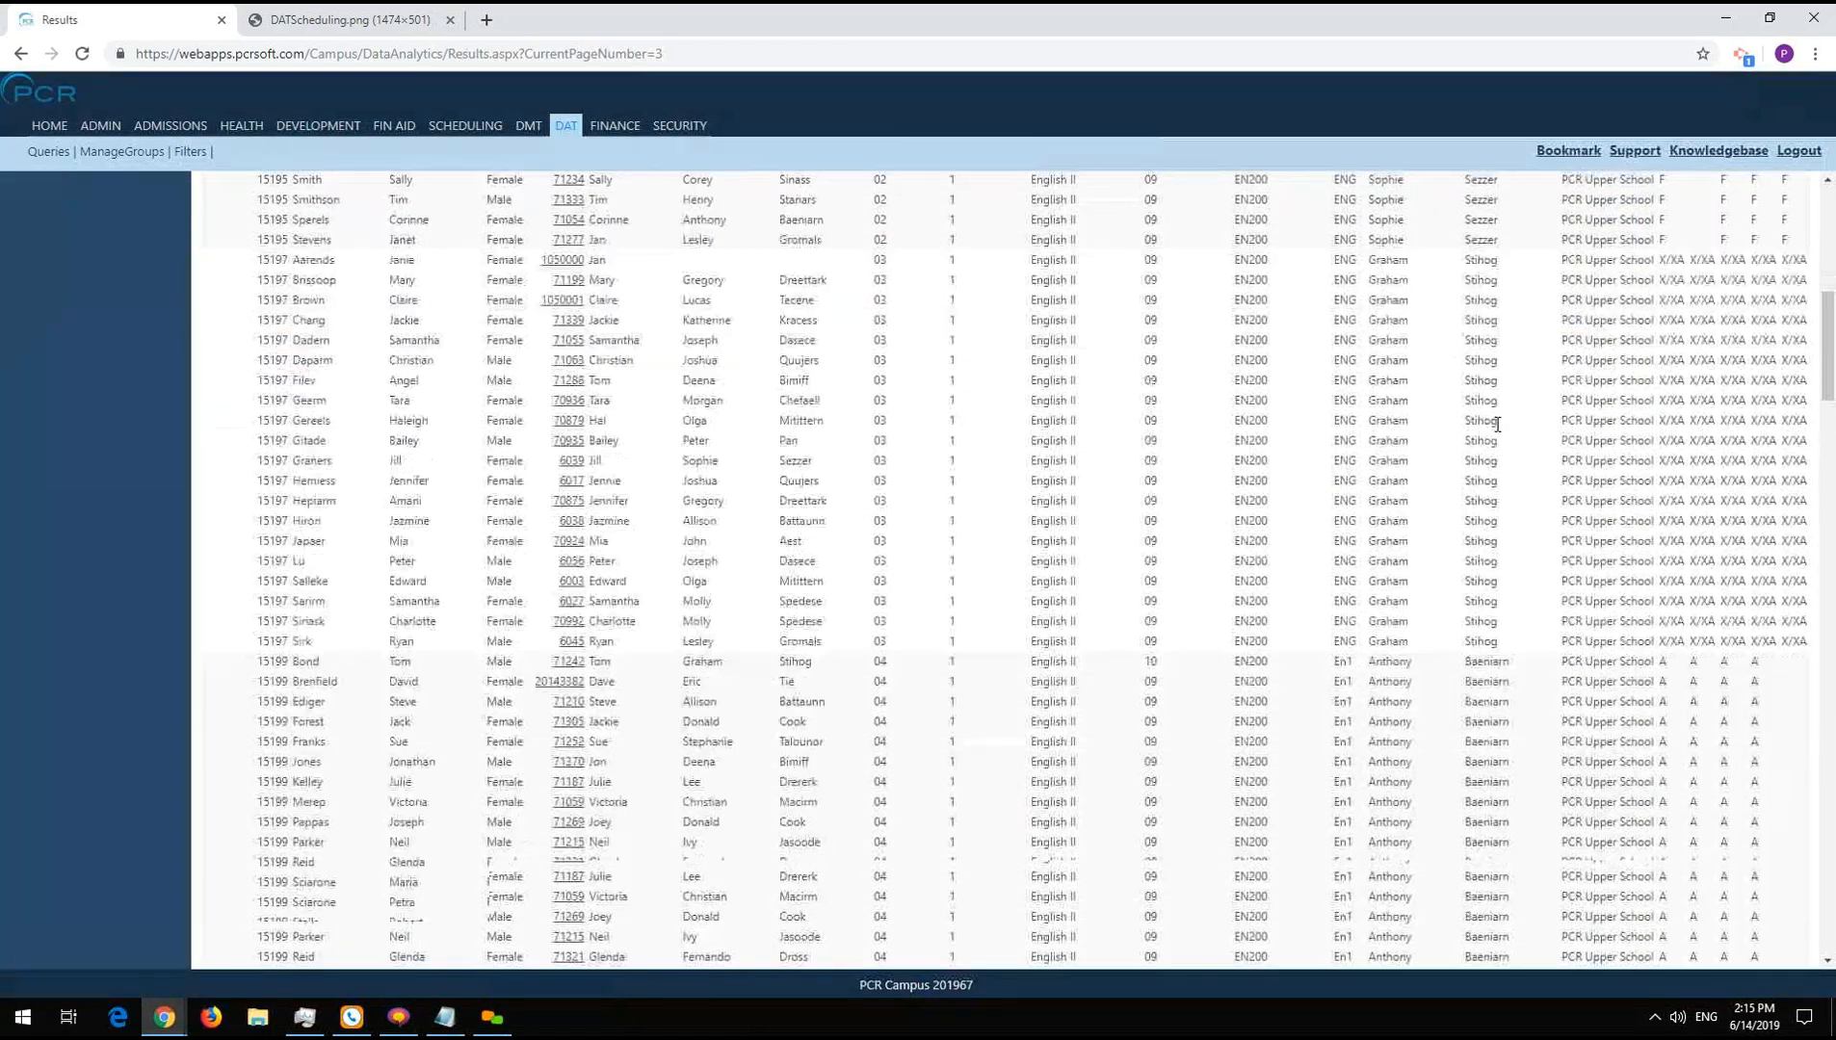
{"action": "scroll", "coordinate": [1458, 465], "scroll_direction": "up", "scroll_amount": 10}
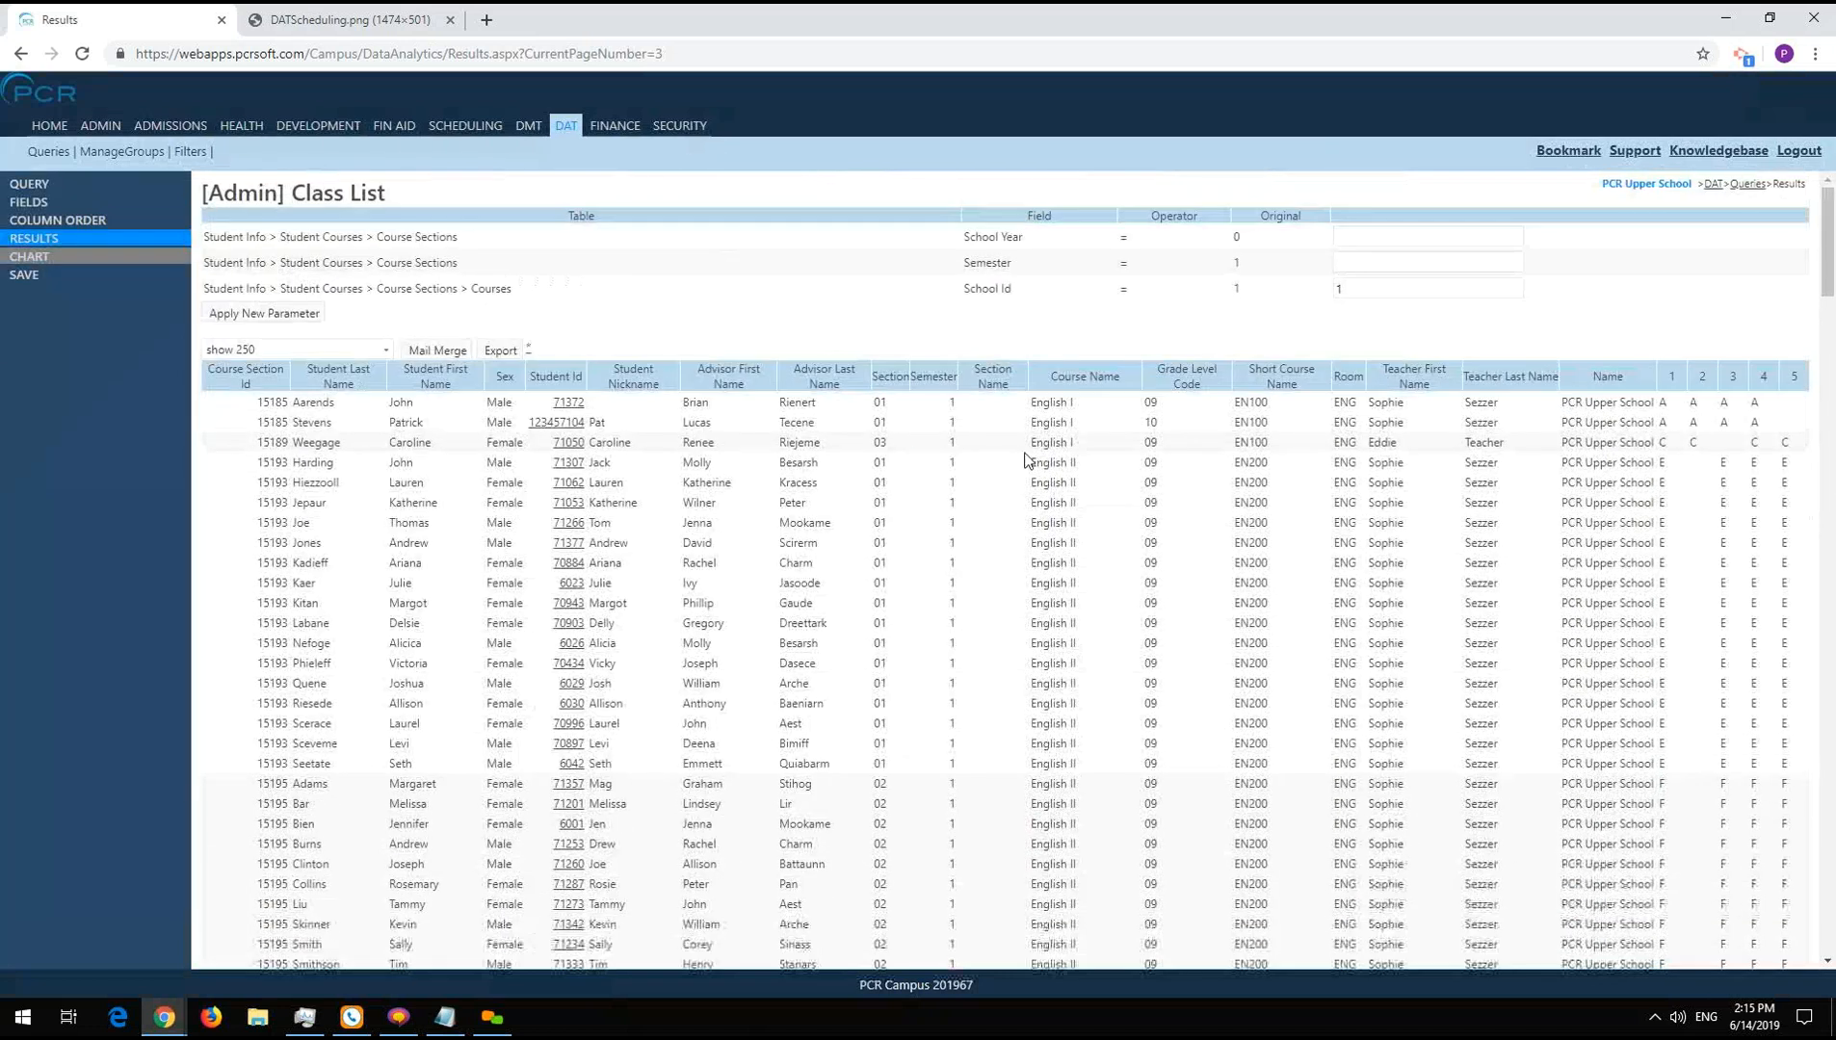
{"action": "key", "text": "alt+Tab"}
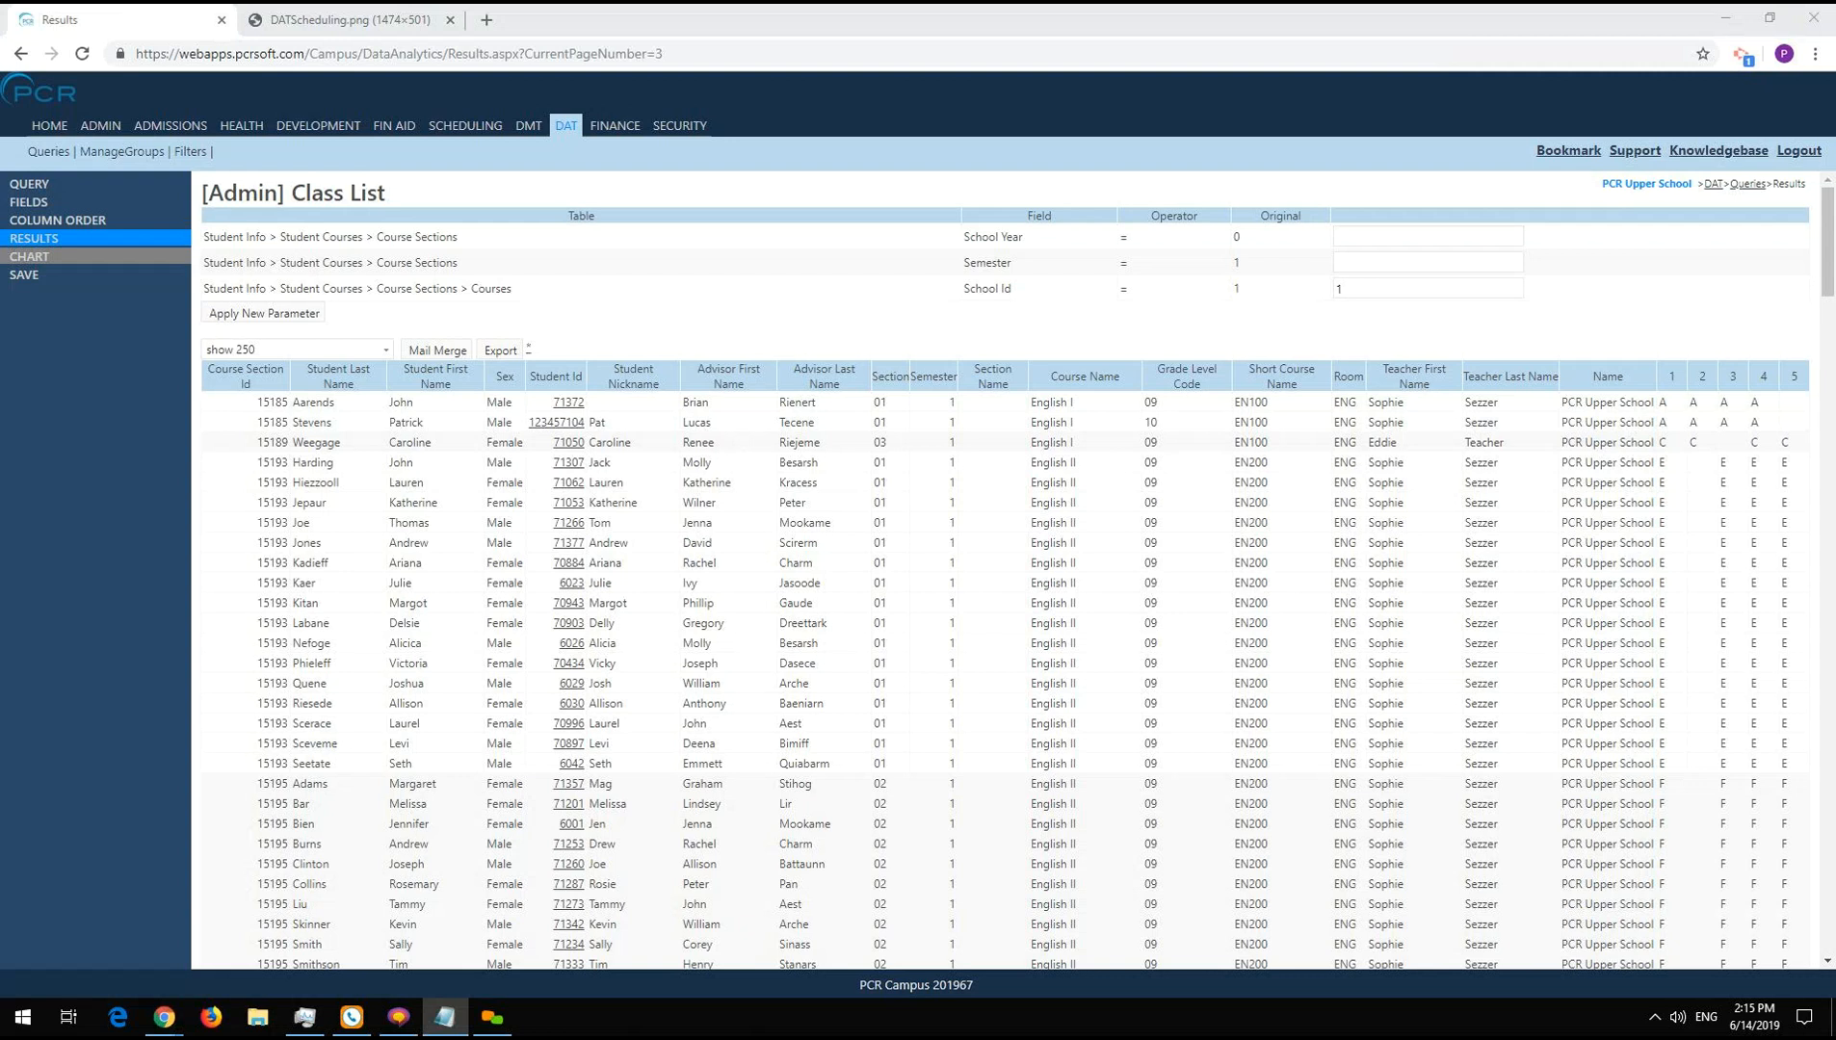
{"action": "left_click", "coordinate": [949, 641]}
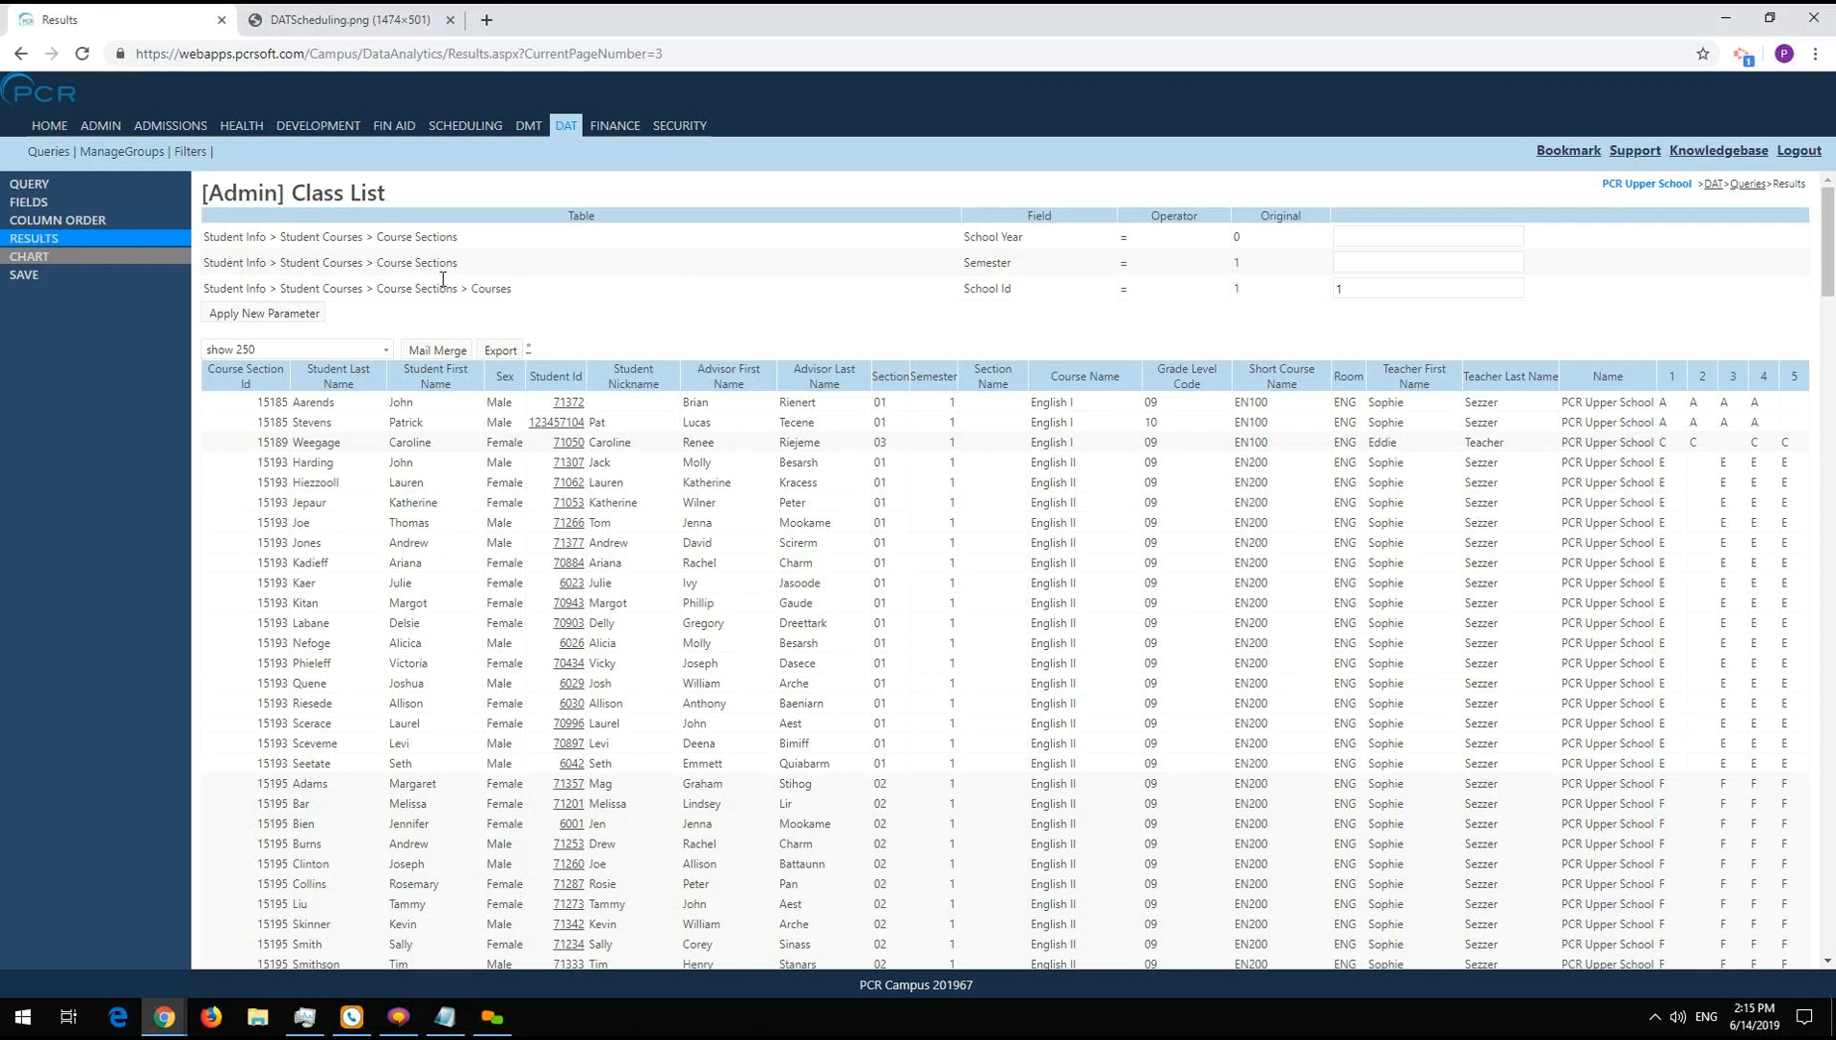
- Open the query's save settings and set its query group to Scheduling
{"action": "left_click", "coordinate": [27, 277]}
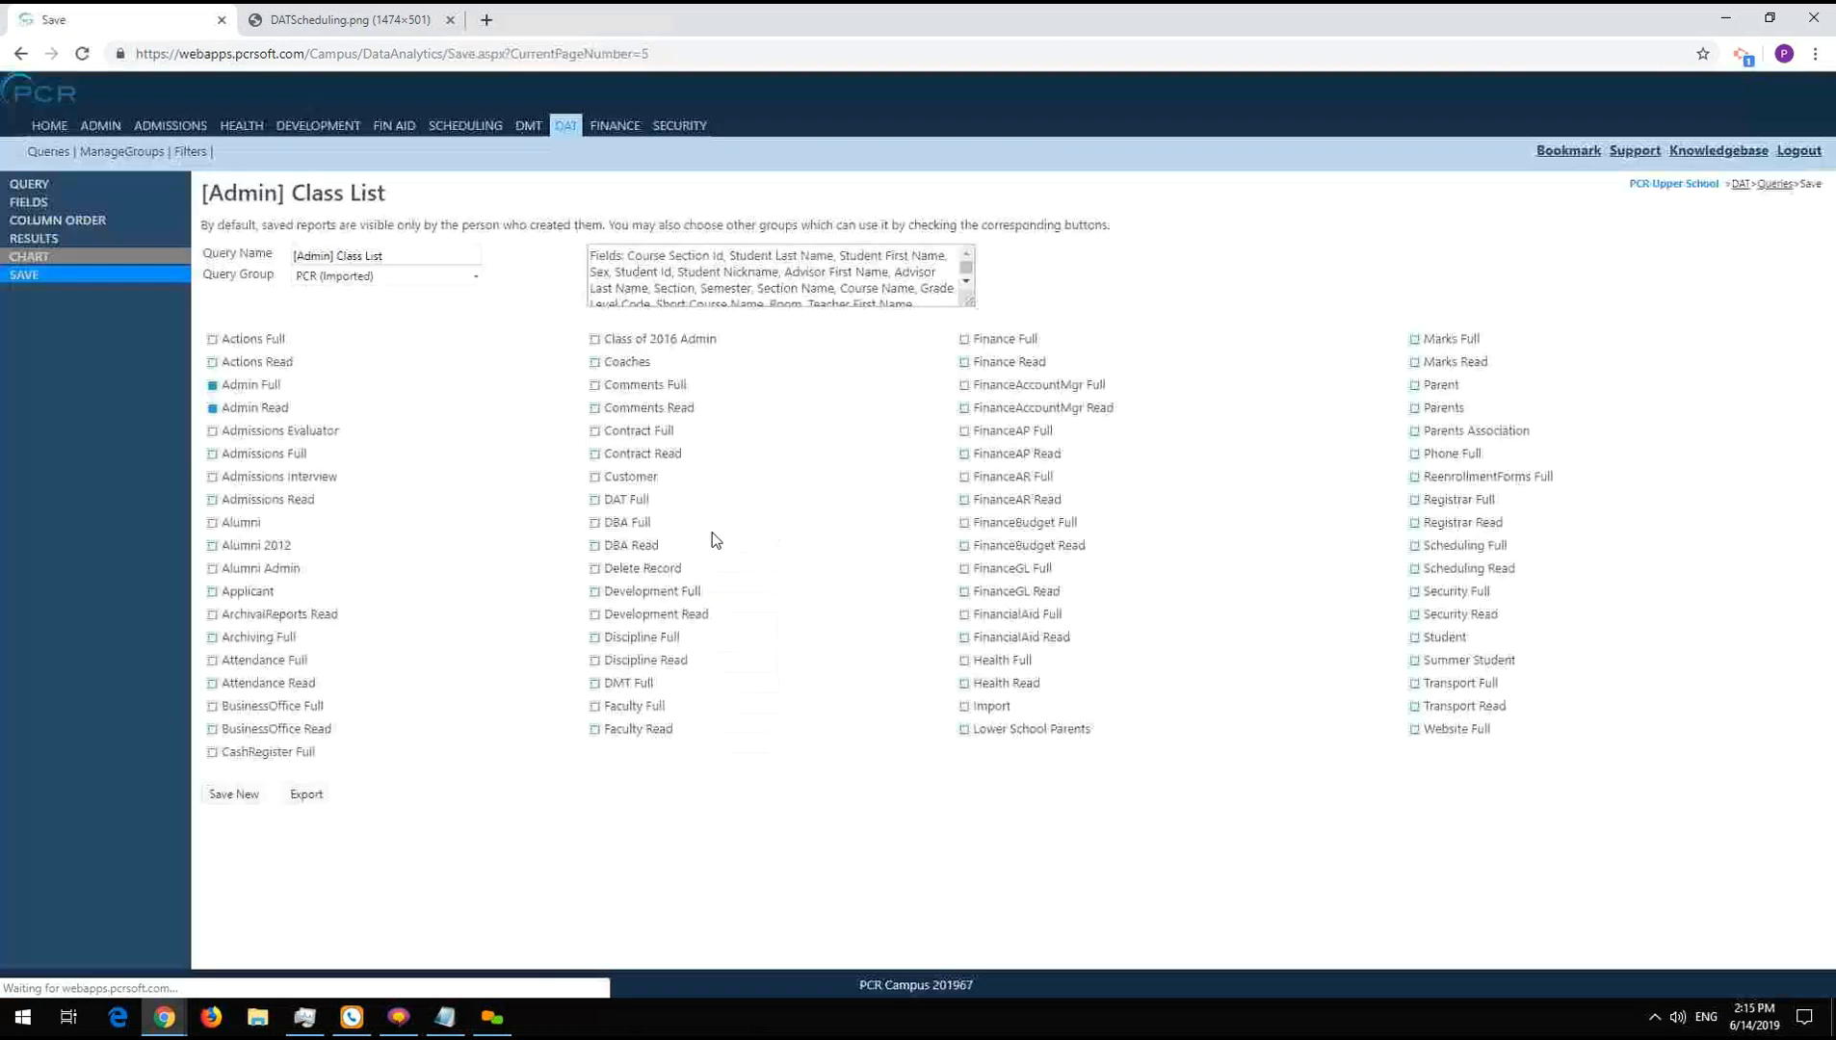
{"action": "left_click", "coordinate": [375, 280]}
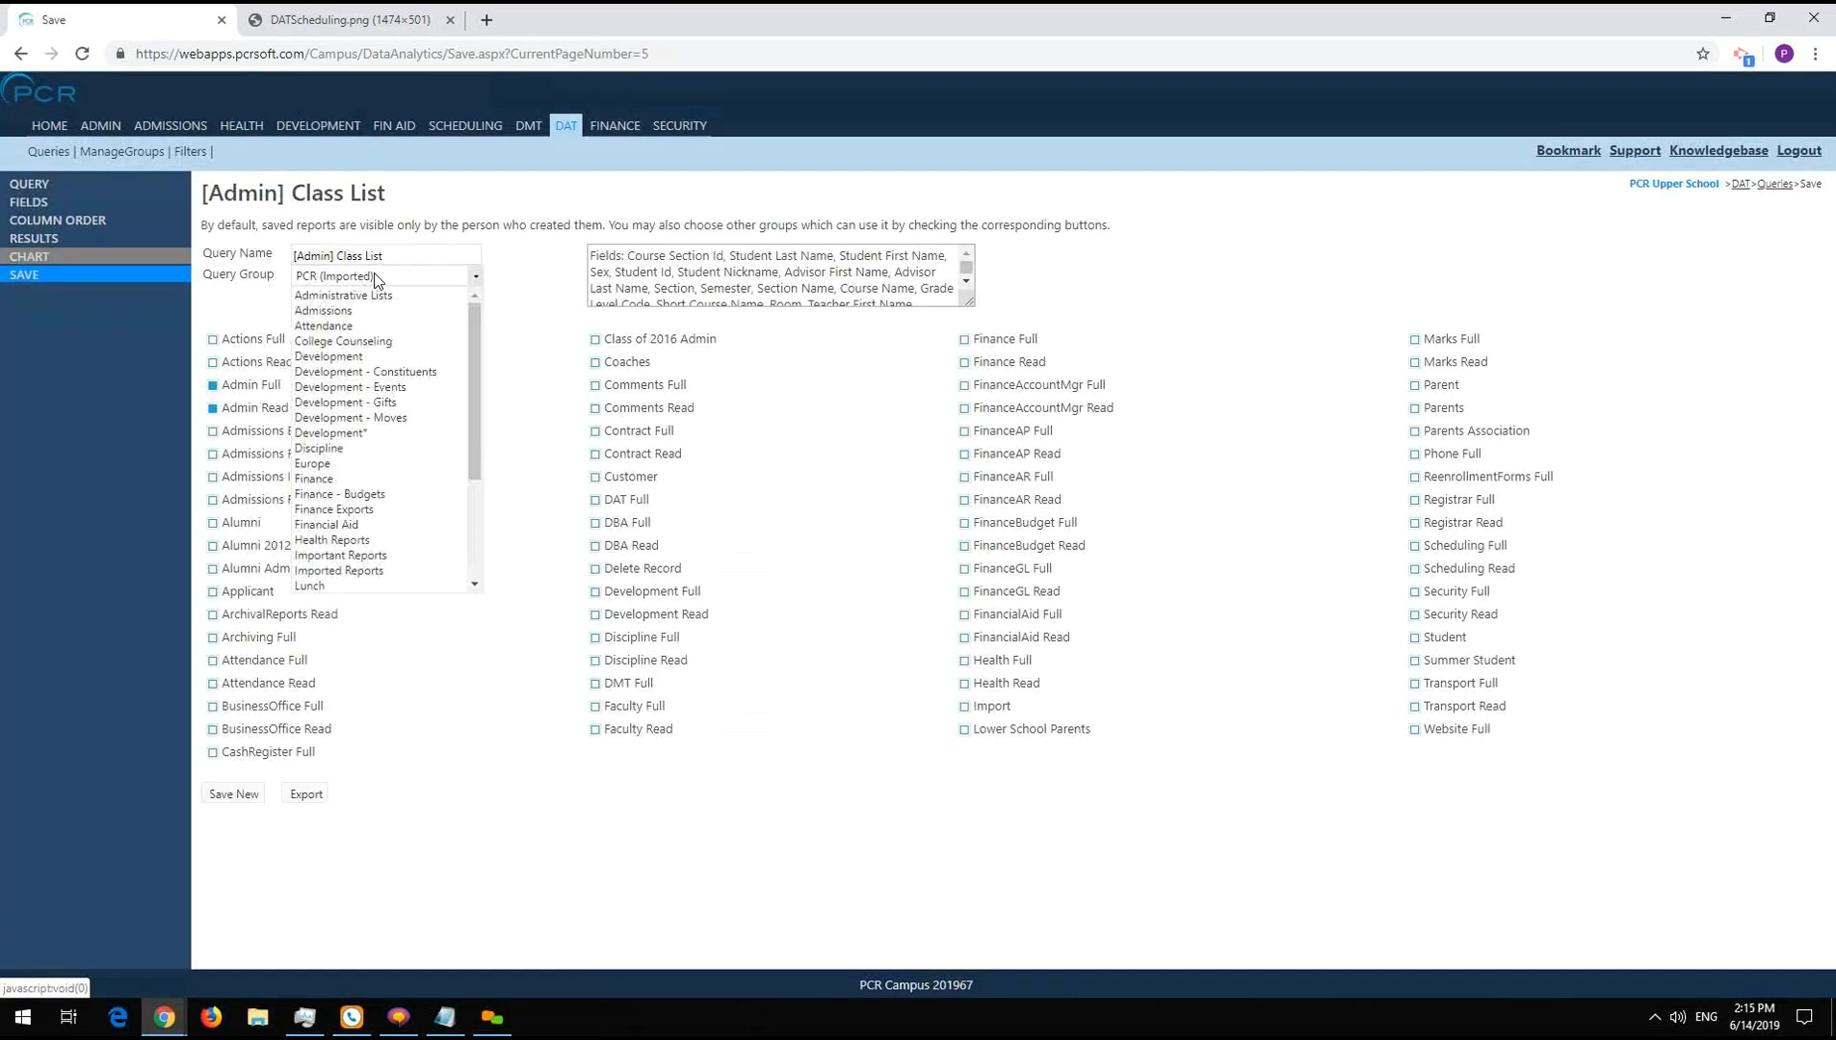
{"action": "left_click", "coordinate": [332, 287]}
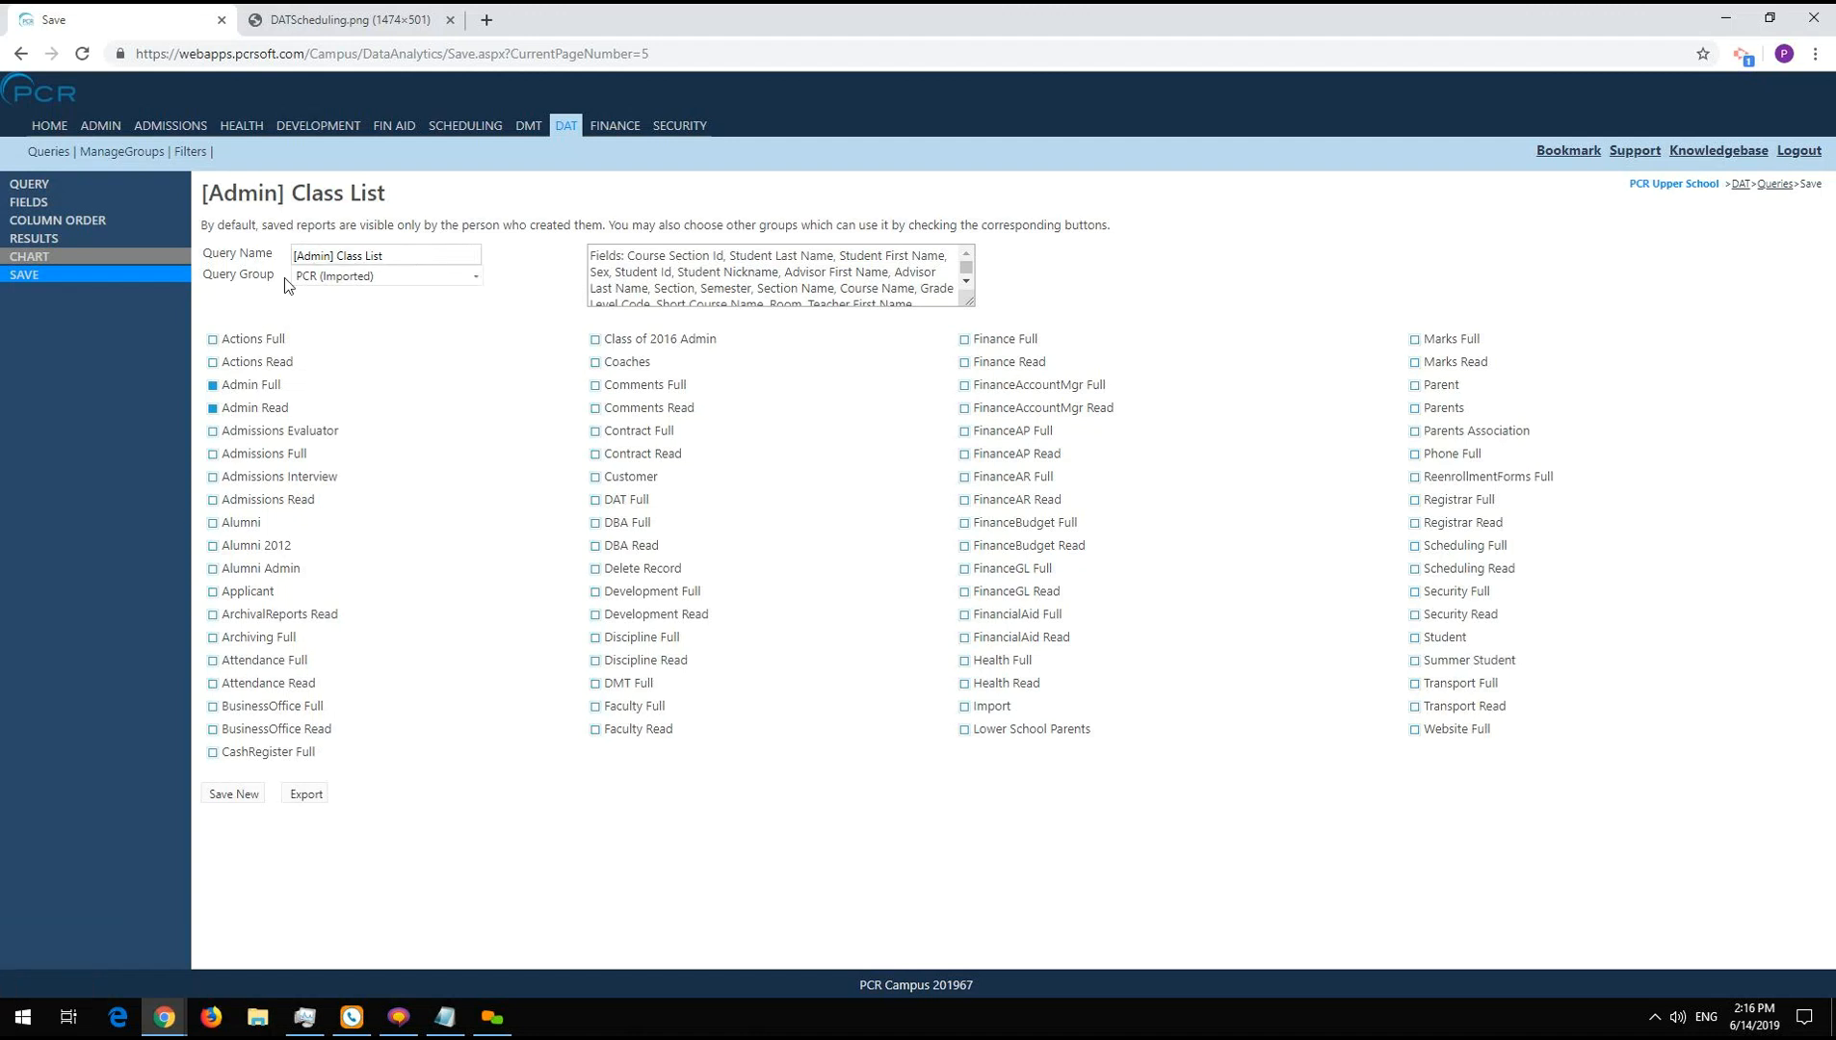
{"action": "left_click", "coordinate": [367, 280]}
{"action": "scroll", "coordinate": [358, 521], "scroll_direction": "down", "scroll_amount": 3}
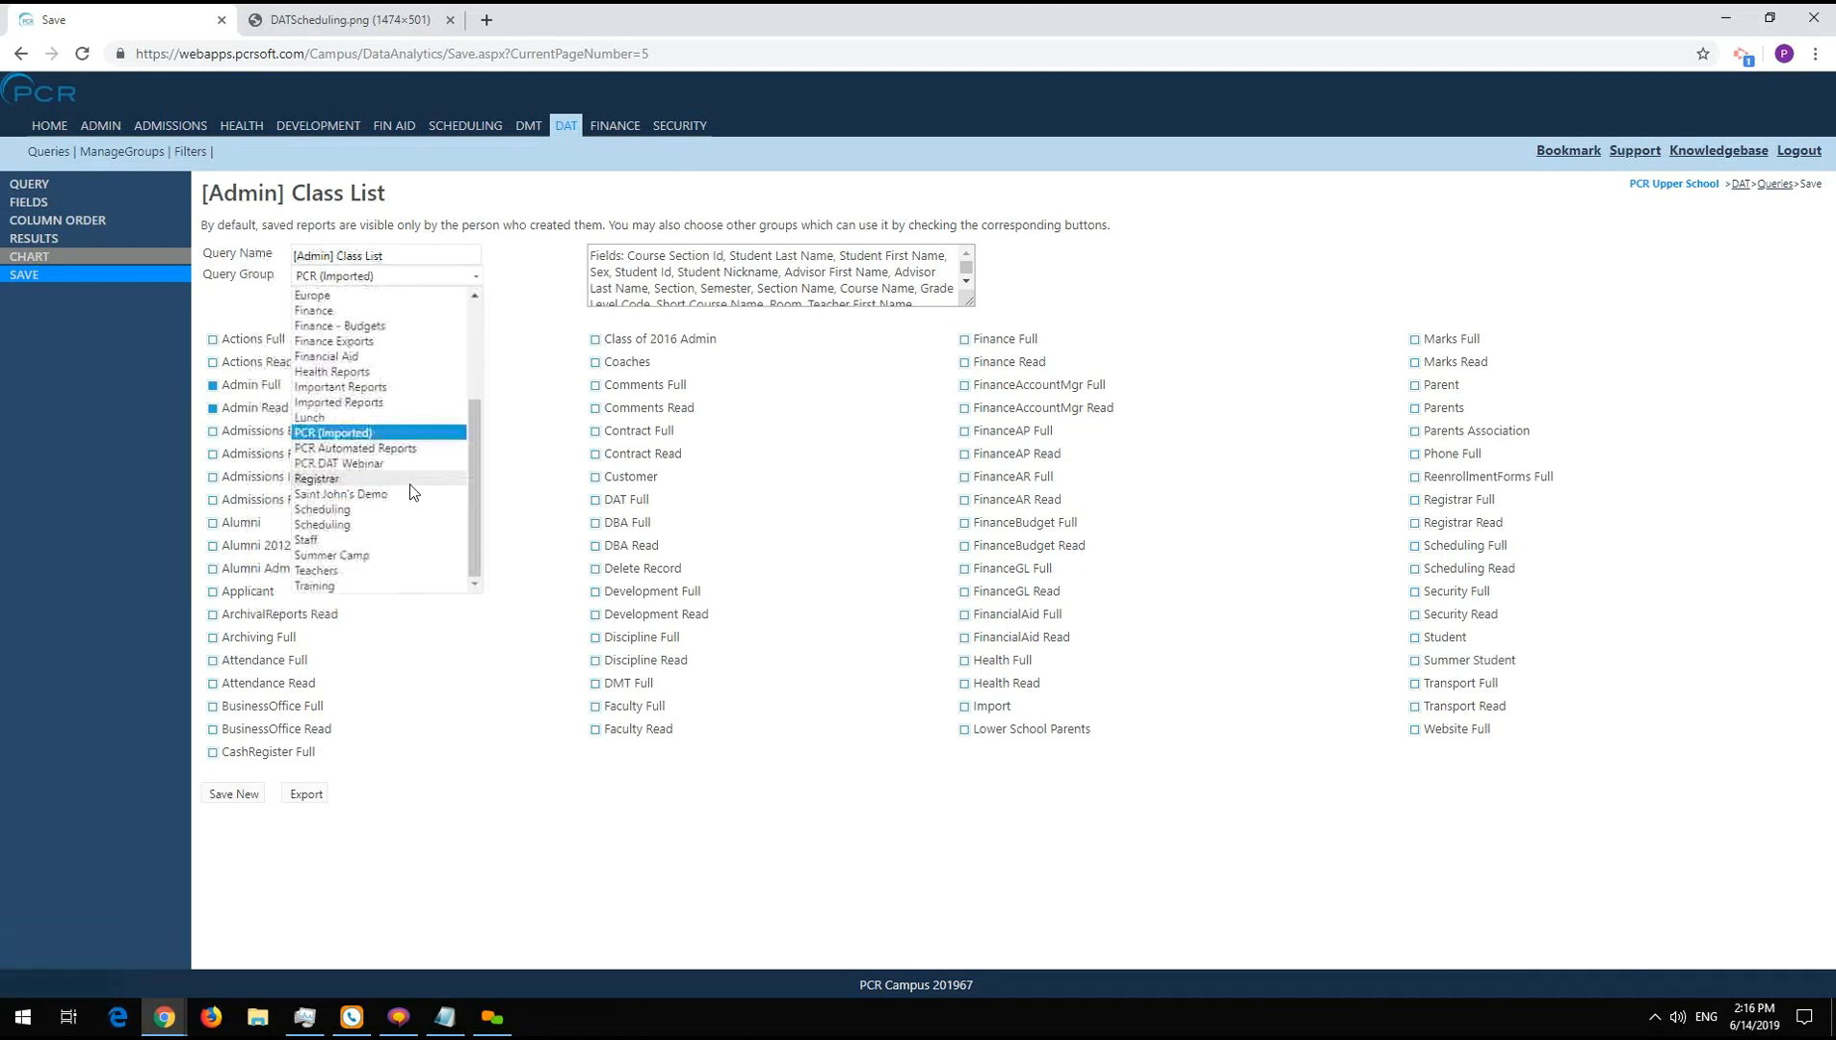
{"action": "left_click", "coordinate": [357, 515]}
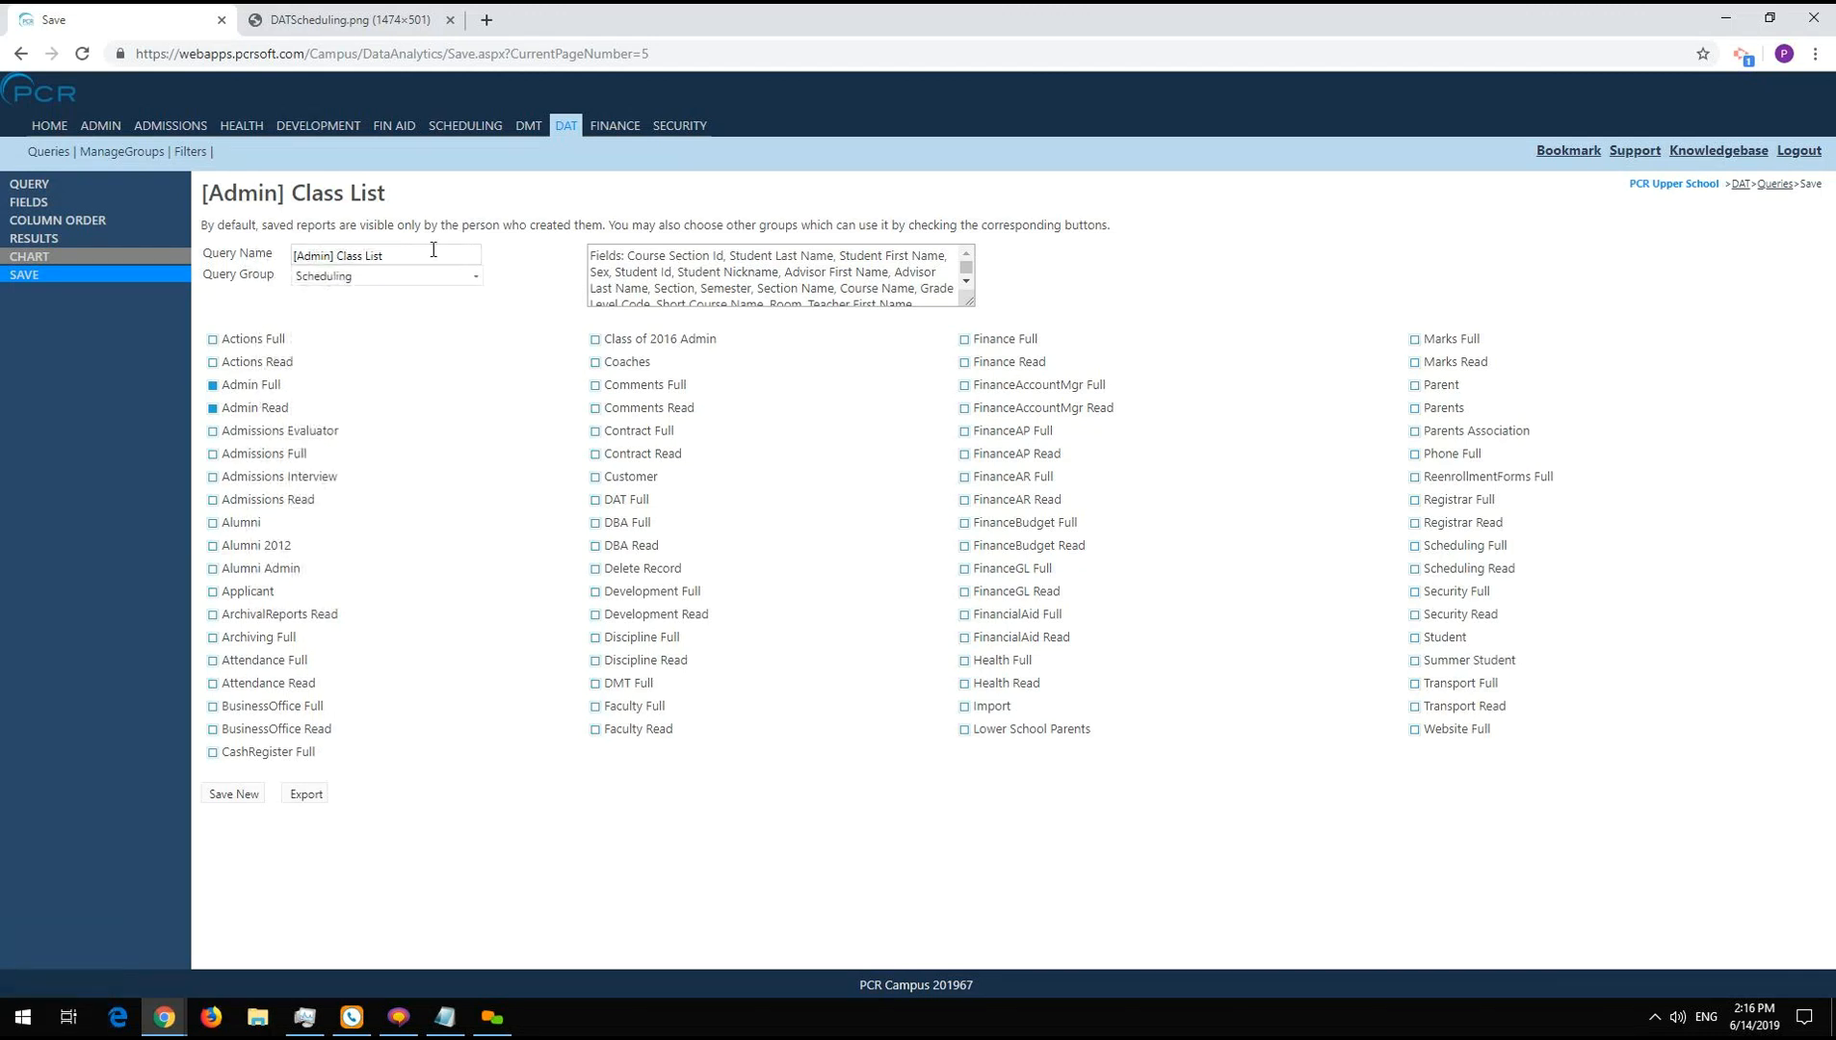
- Change the query name to My Class List
{"action": "left_click", "coordinate": [233, 252]}
{"action": "key", "text": "Home"}
{"action": "key", "text": "ctrl+shift+Right"}
{"action": "type", "text": "M"}
{"action": "key", "text": "Delete"}
{"action": "type", "text": "y"}
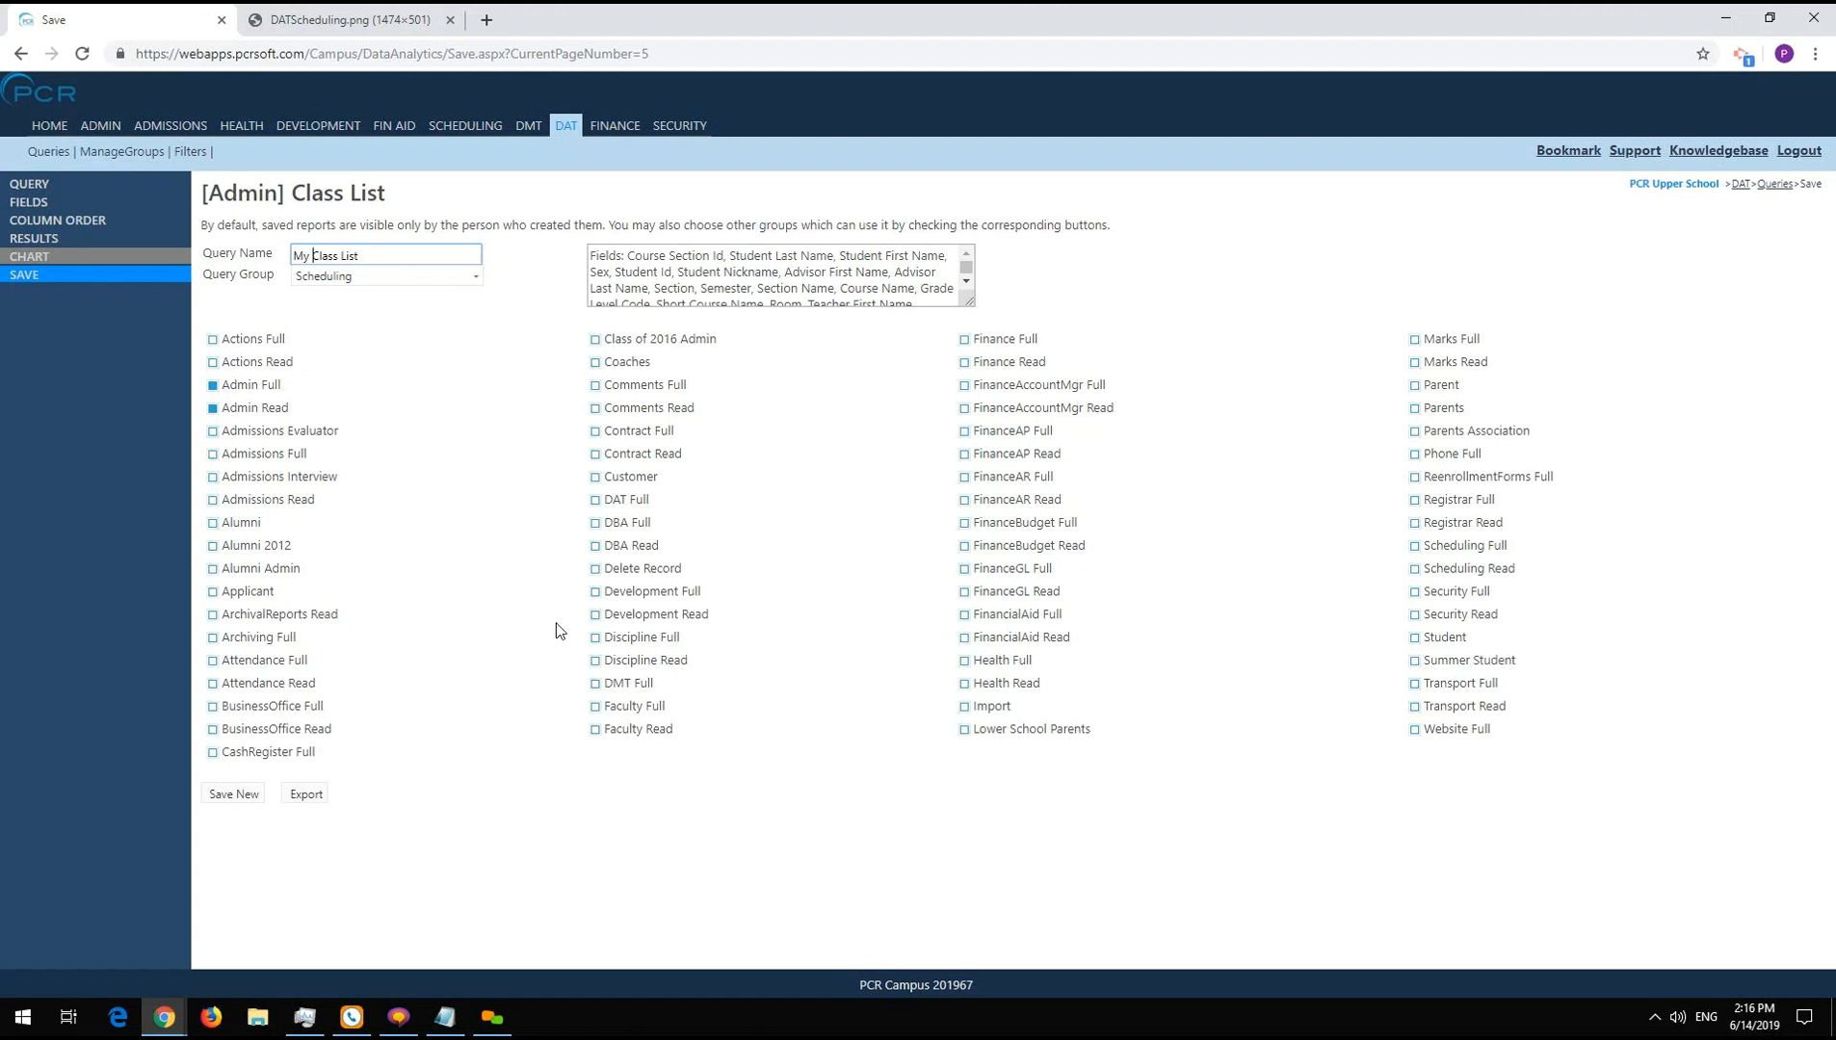
- Start a new query on the Scheduling Courses table, displaying Course Id, Course Name and Short Course Name
{"action": "left_click", "coordinate": [61, 153]}
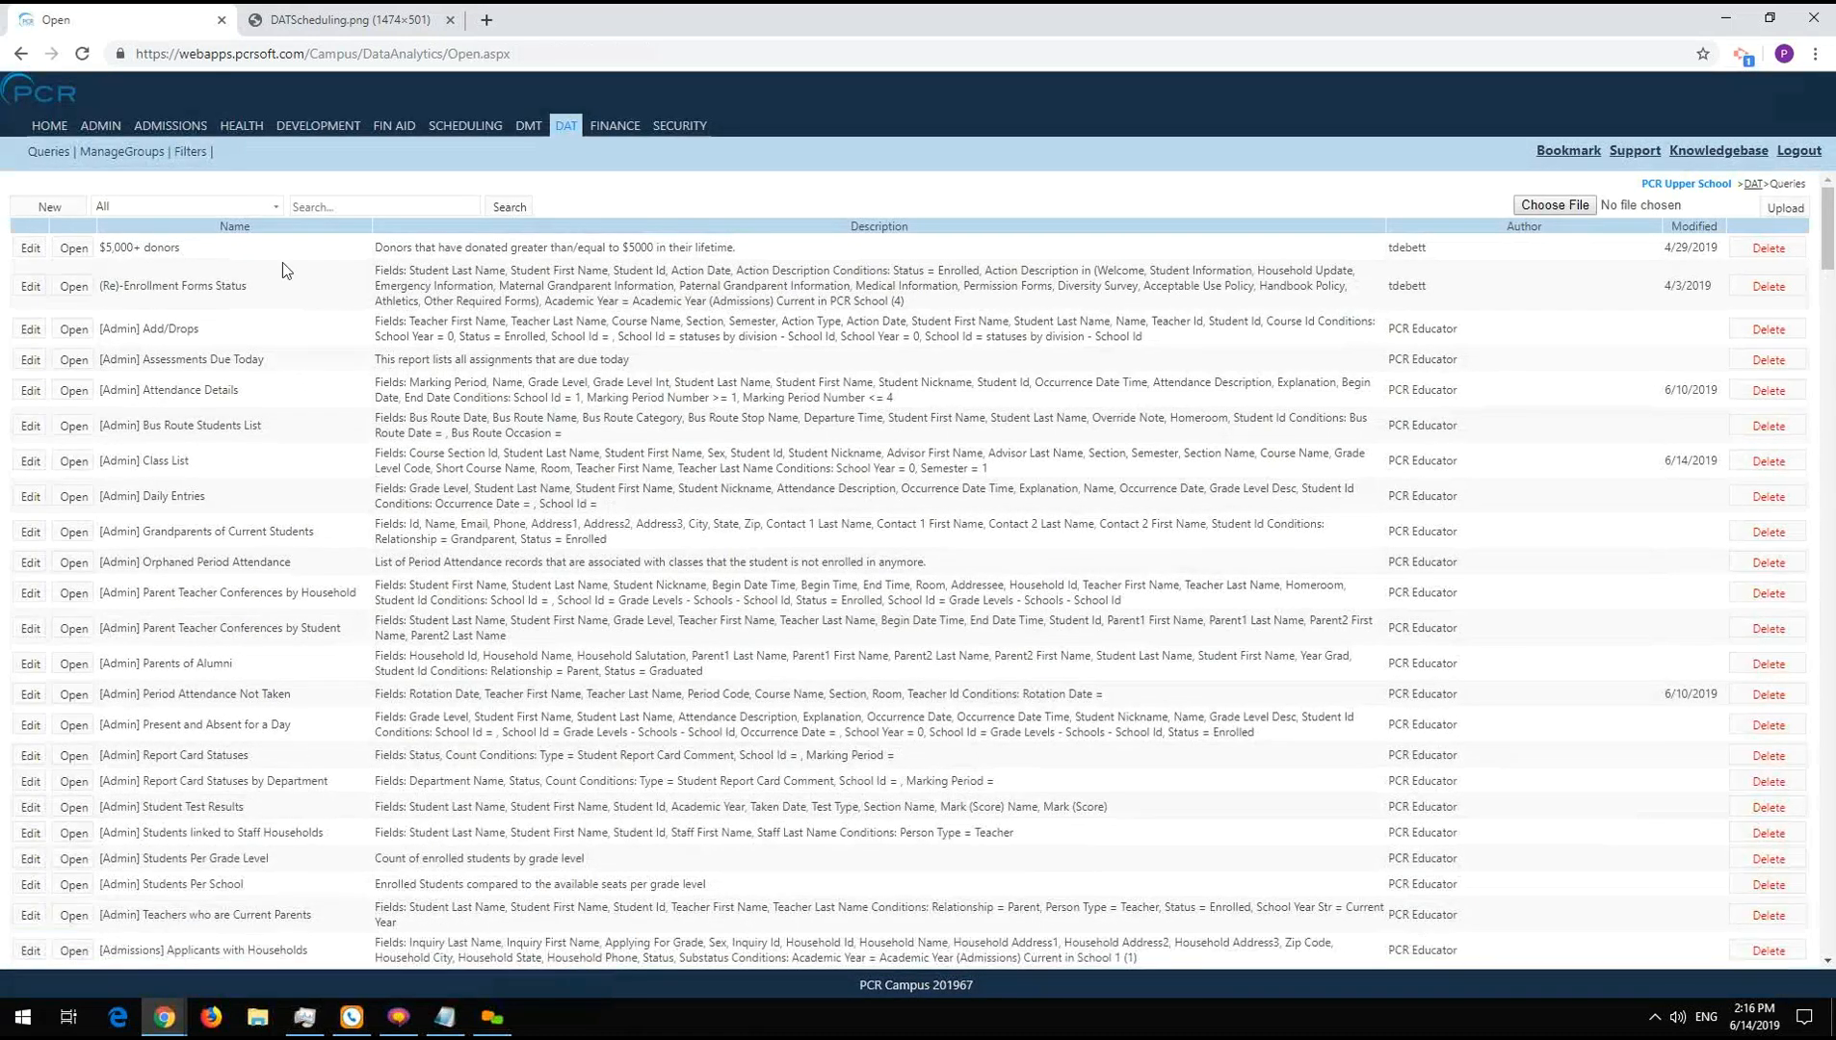
{"action": "left_click", "coordinate": [39, 210]}
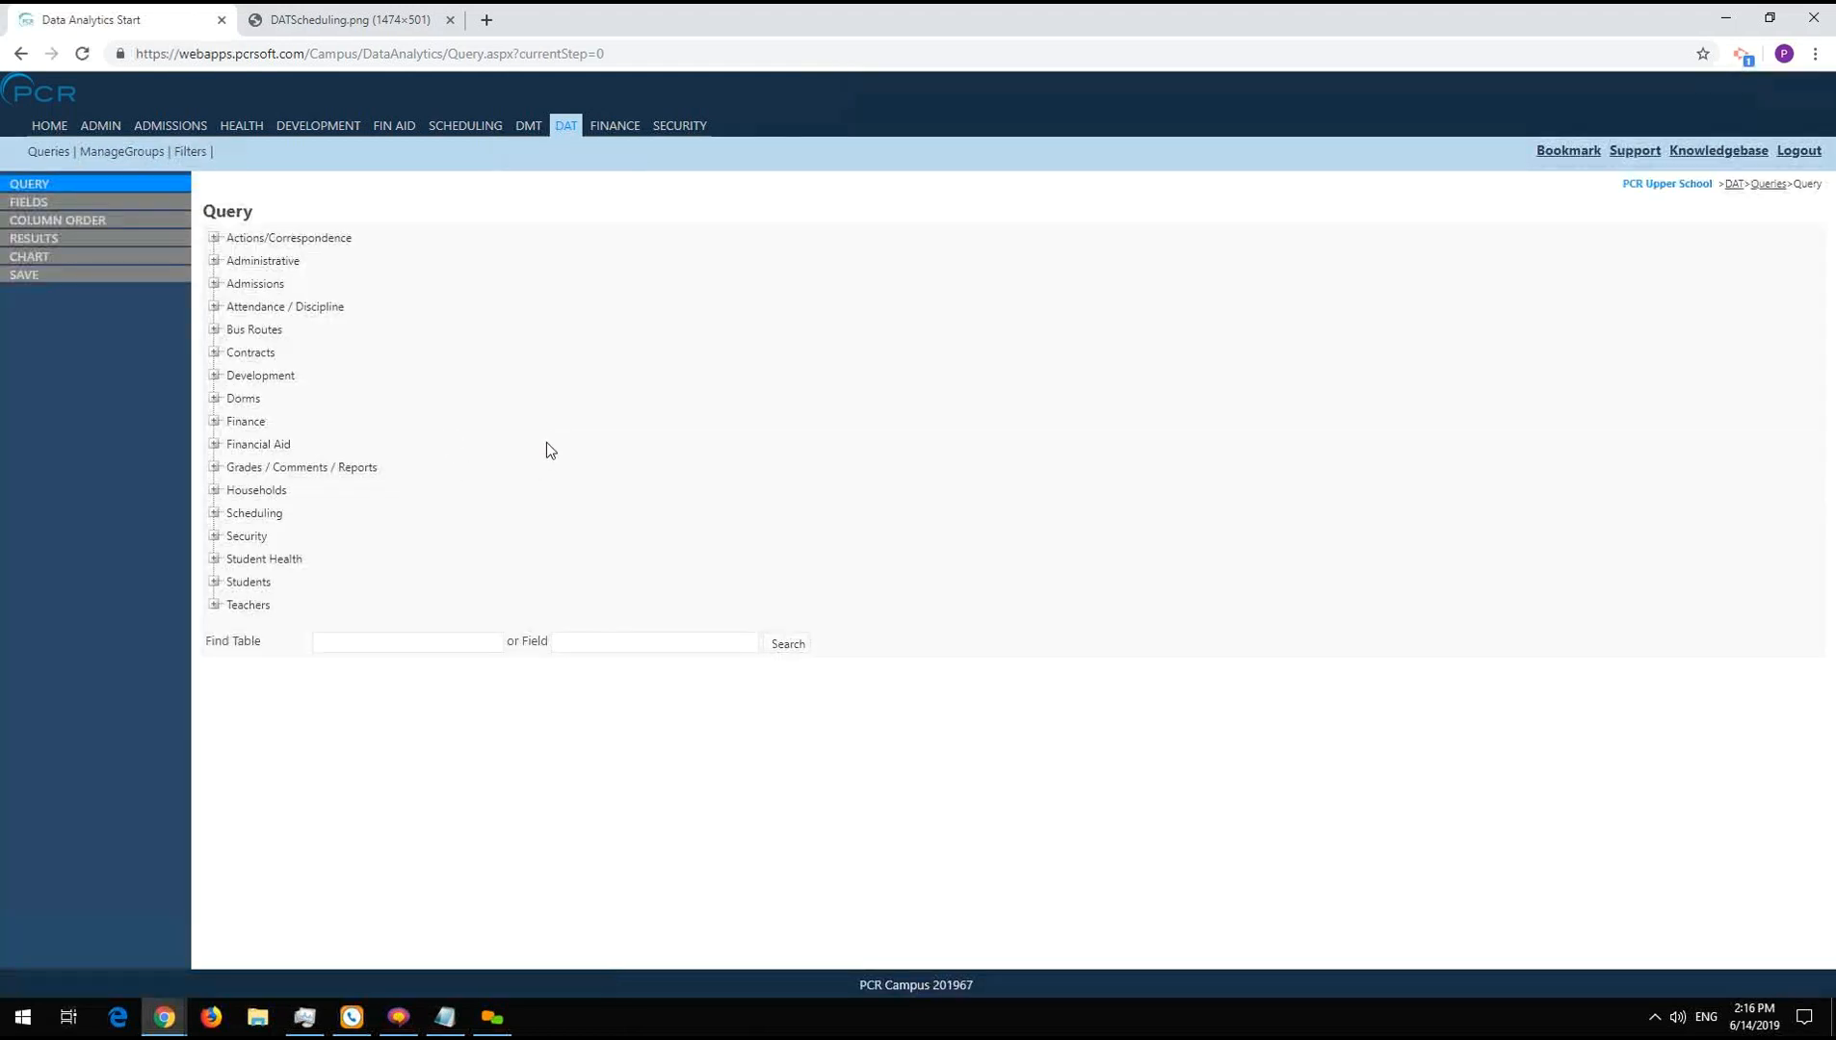
{"action": "left_click", "coordinate": [371, 23]}
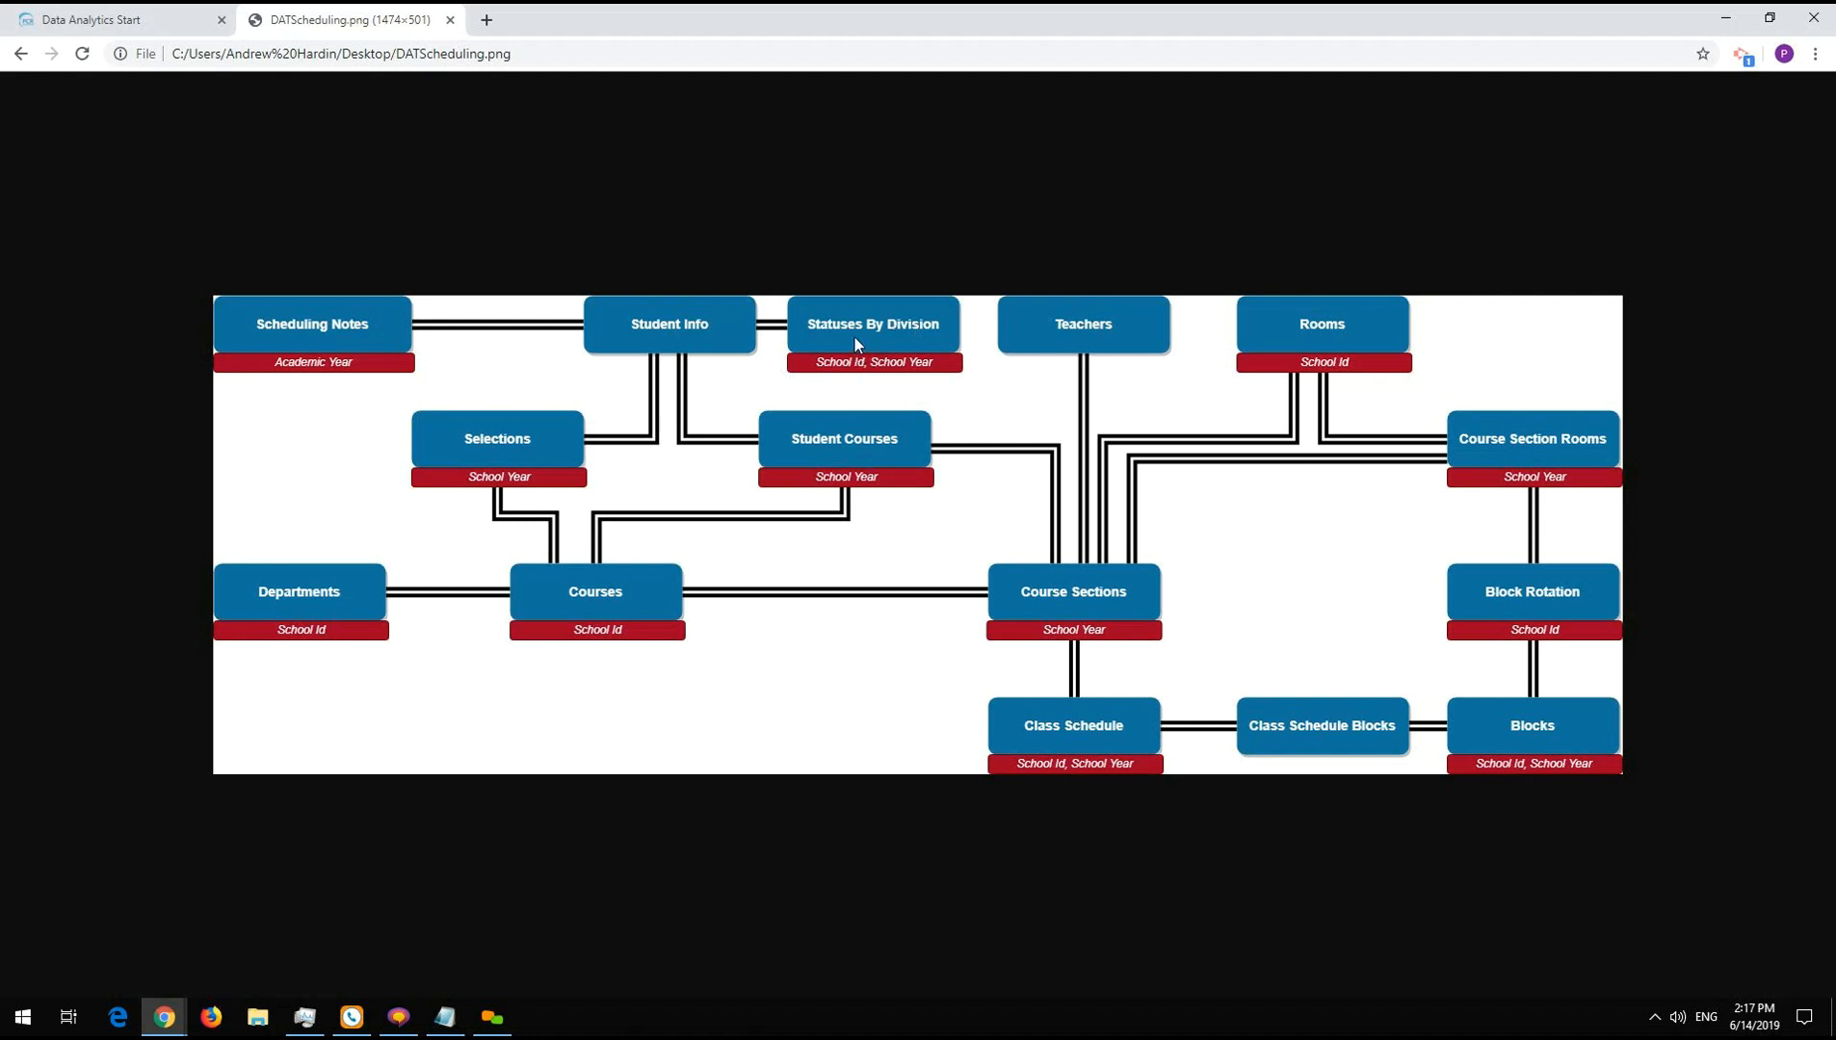
{"action": "left_click", "coordinate": [138, 18]}
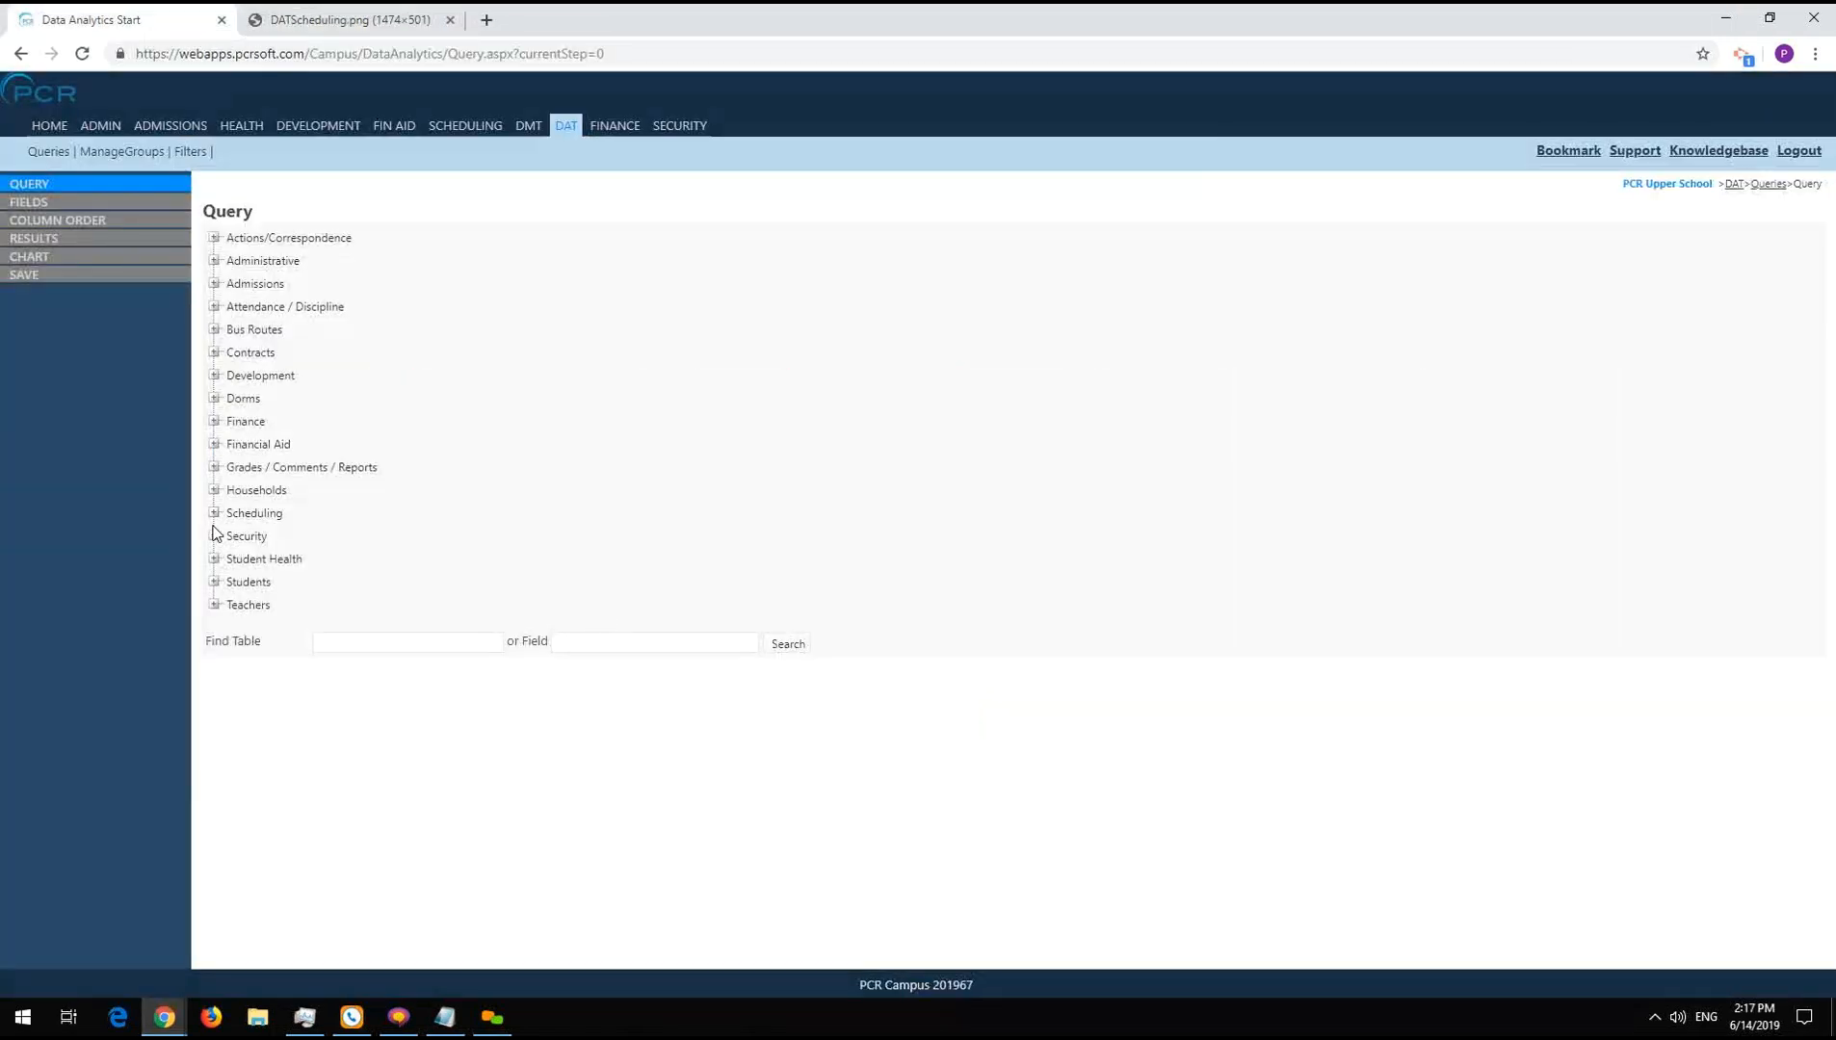
{"action": "left_click", "coordinate": [214, 513]}
{"action": "scroll", "coordinate": [353, 648], "scroll_direction": "down", "scroll_amount": 1}
{"action": "left_click", "coordinate": [266, 664]}
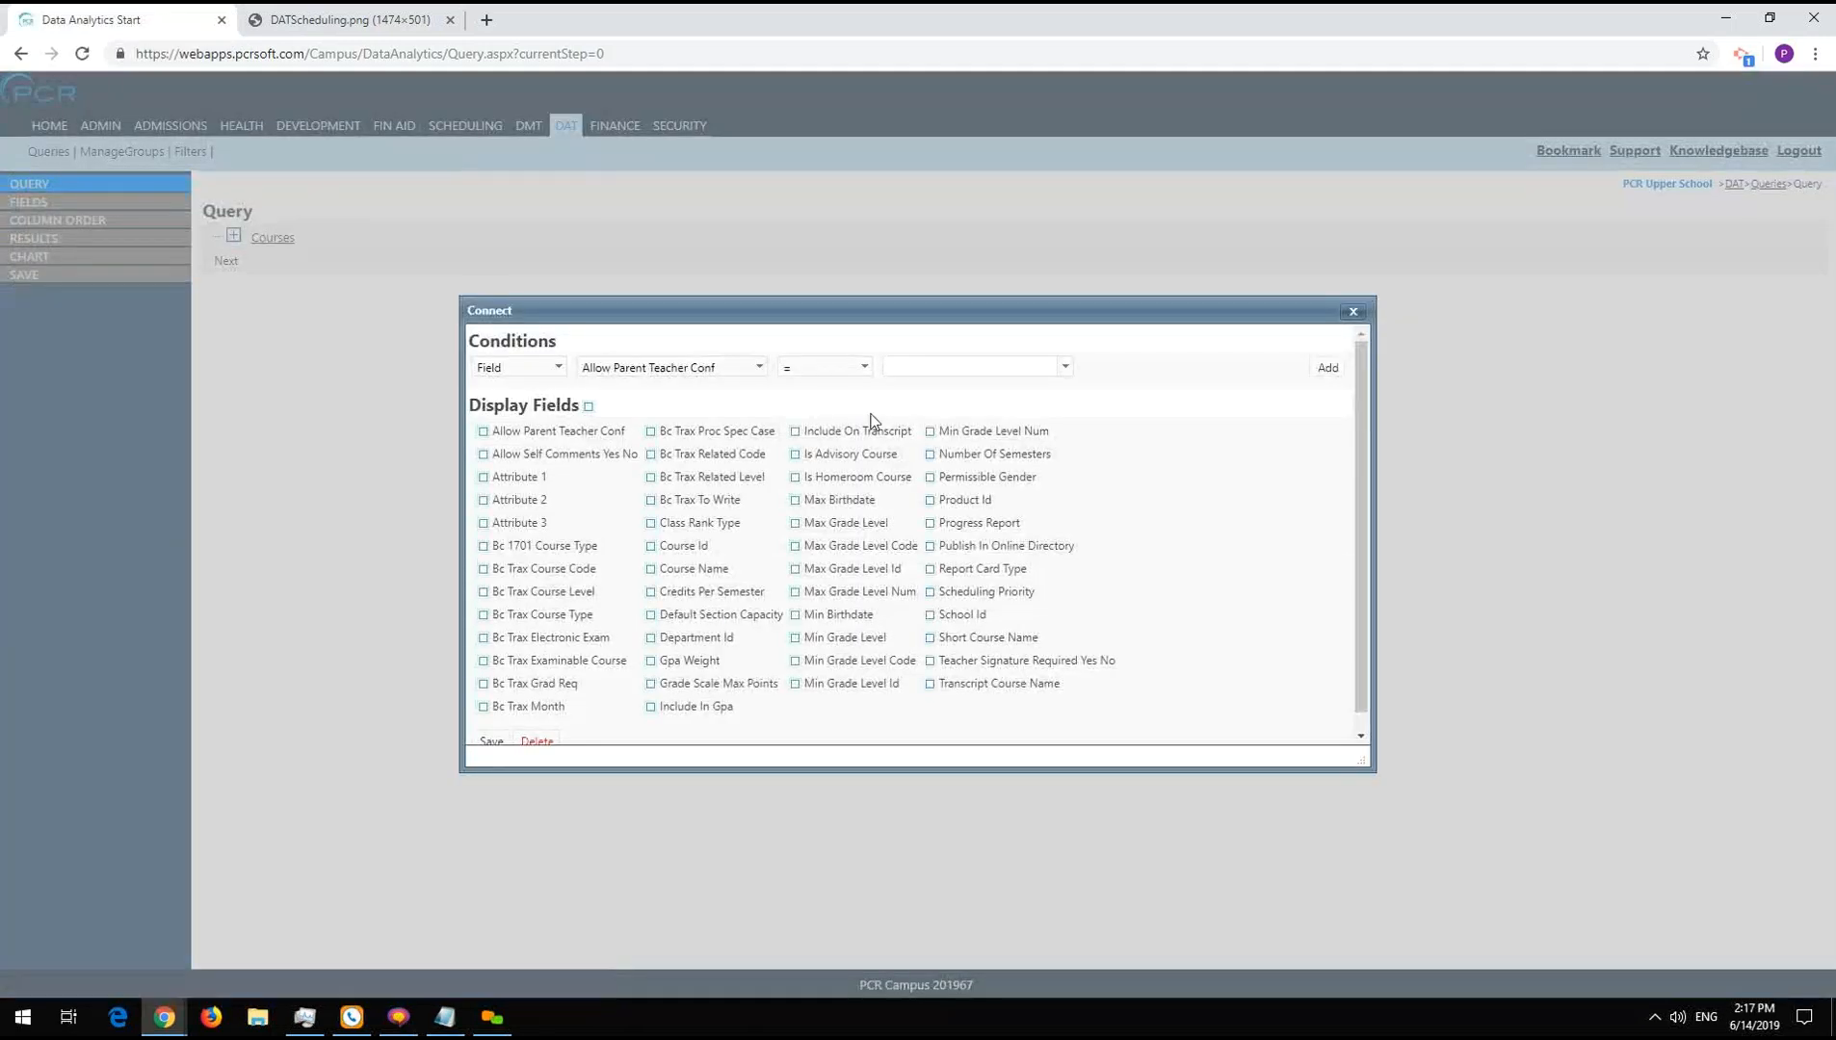
{"action": "left_click", "coordinate": [709, 575]}
{"action": "left_click", "coordinate": [970, 641]}
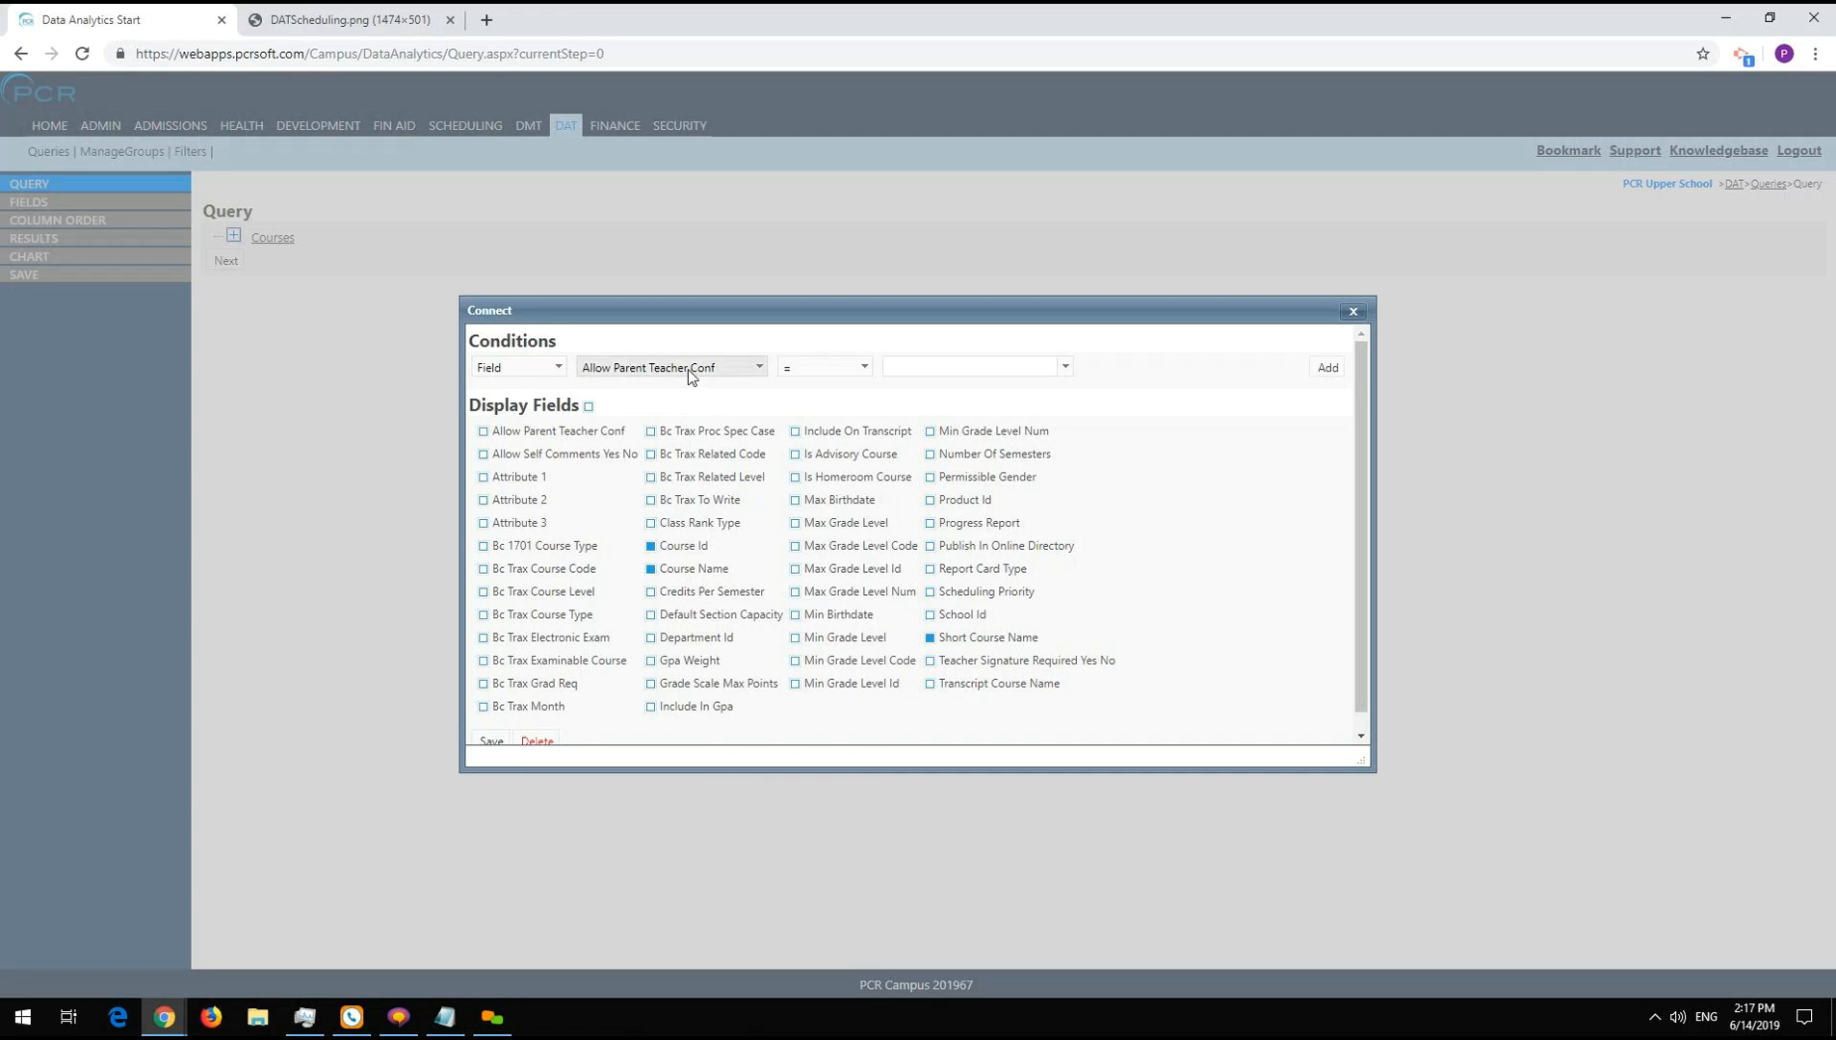
- Check the scheduling diagram for the Courses condition, add a parameterized School Id = 1 condition, and save the table settings
{"action": "left_click", "coordinate": [347, 19]}
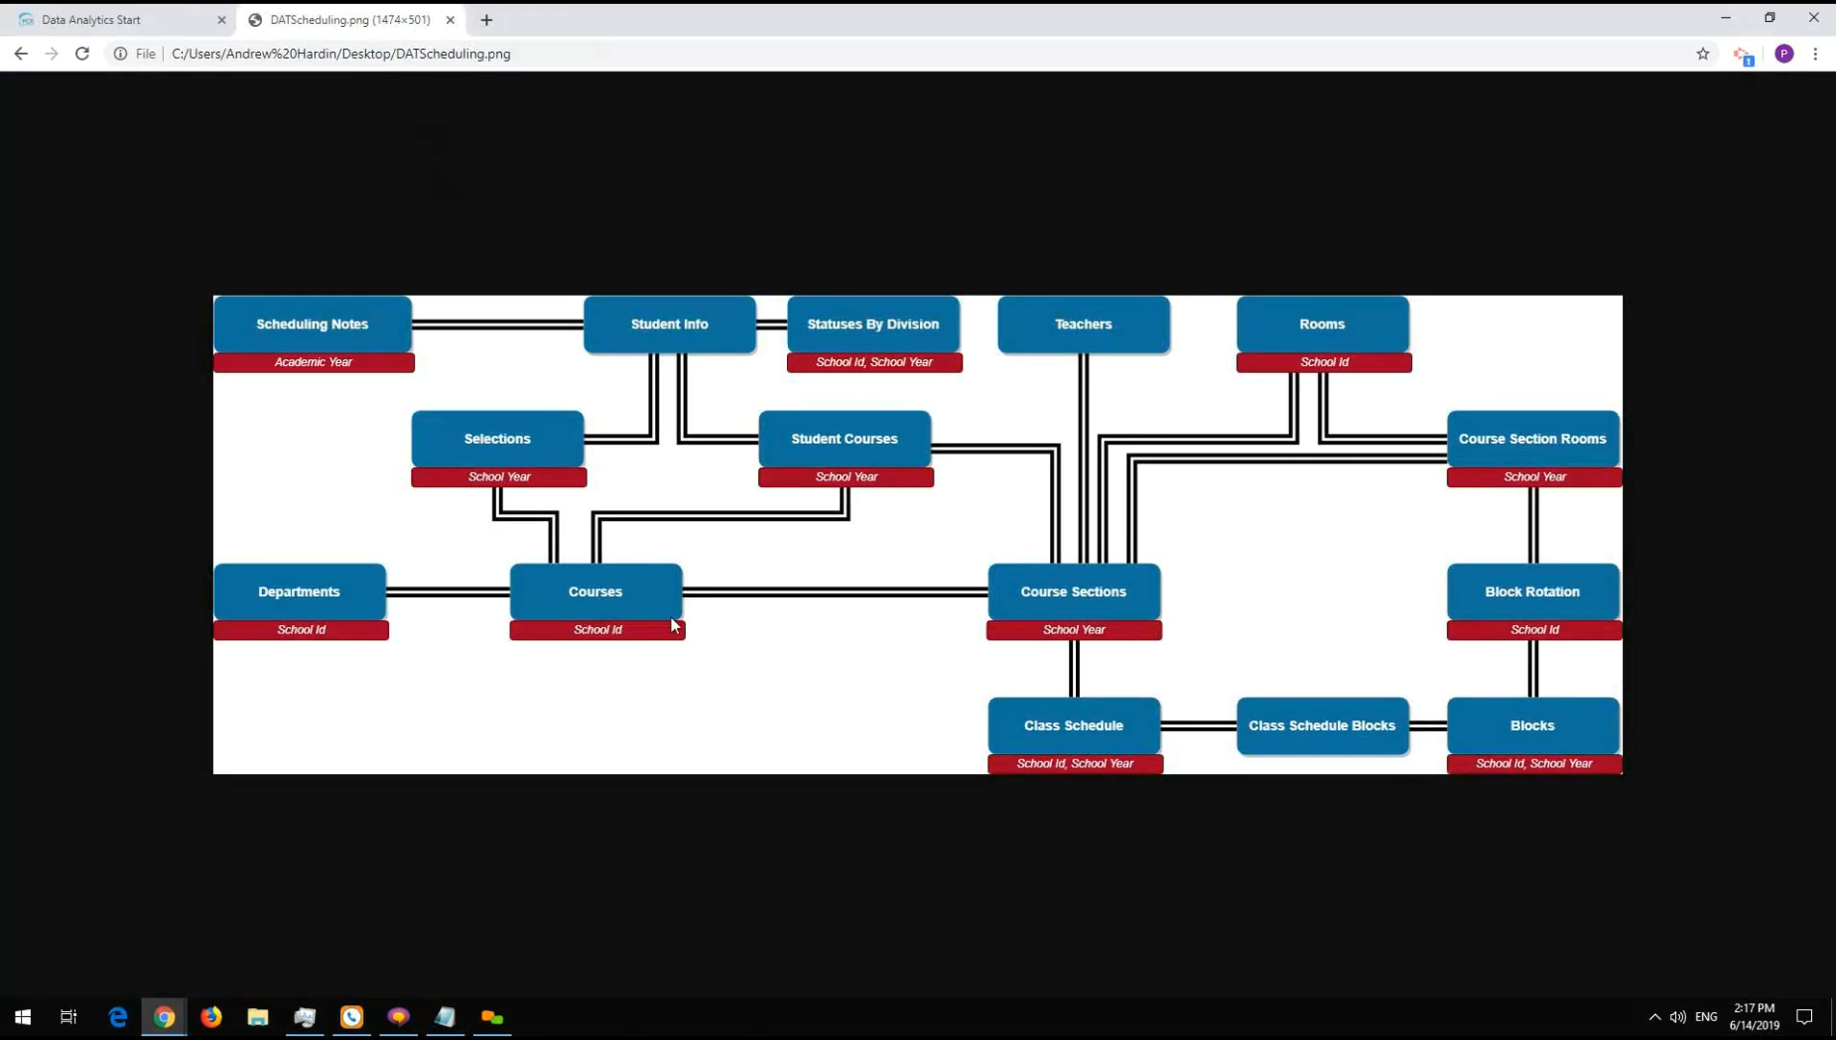
{"action": "left_click", "coordinate": [96, 32]}
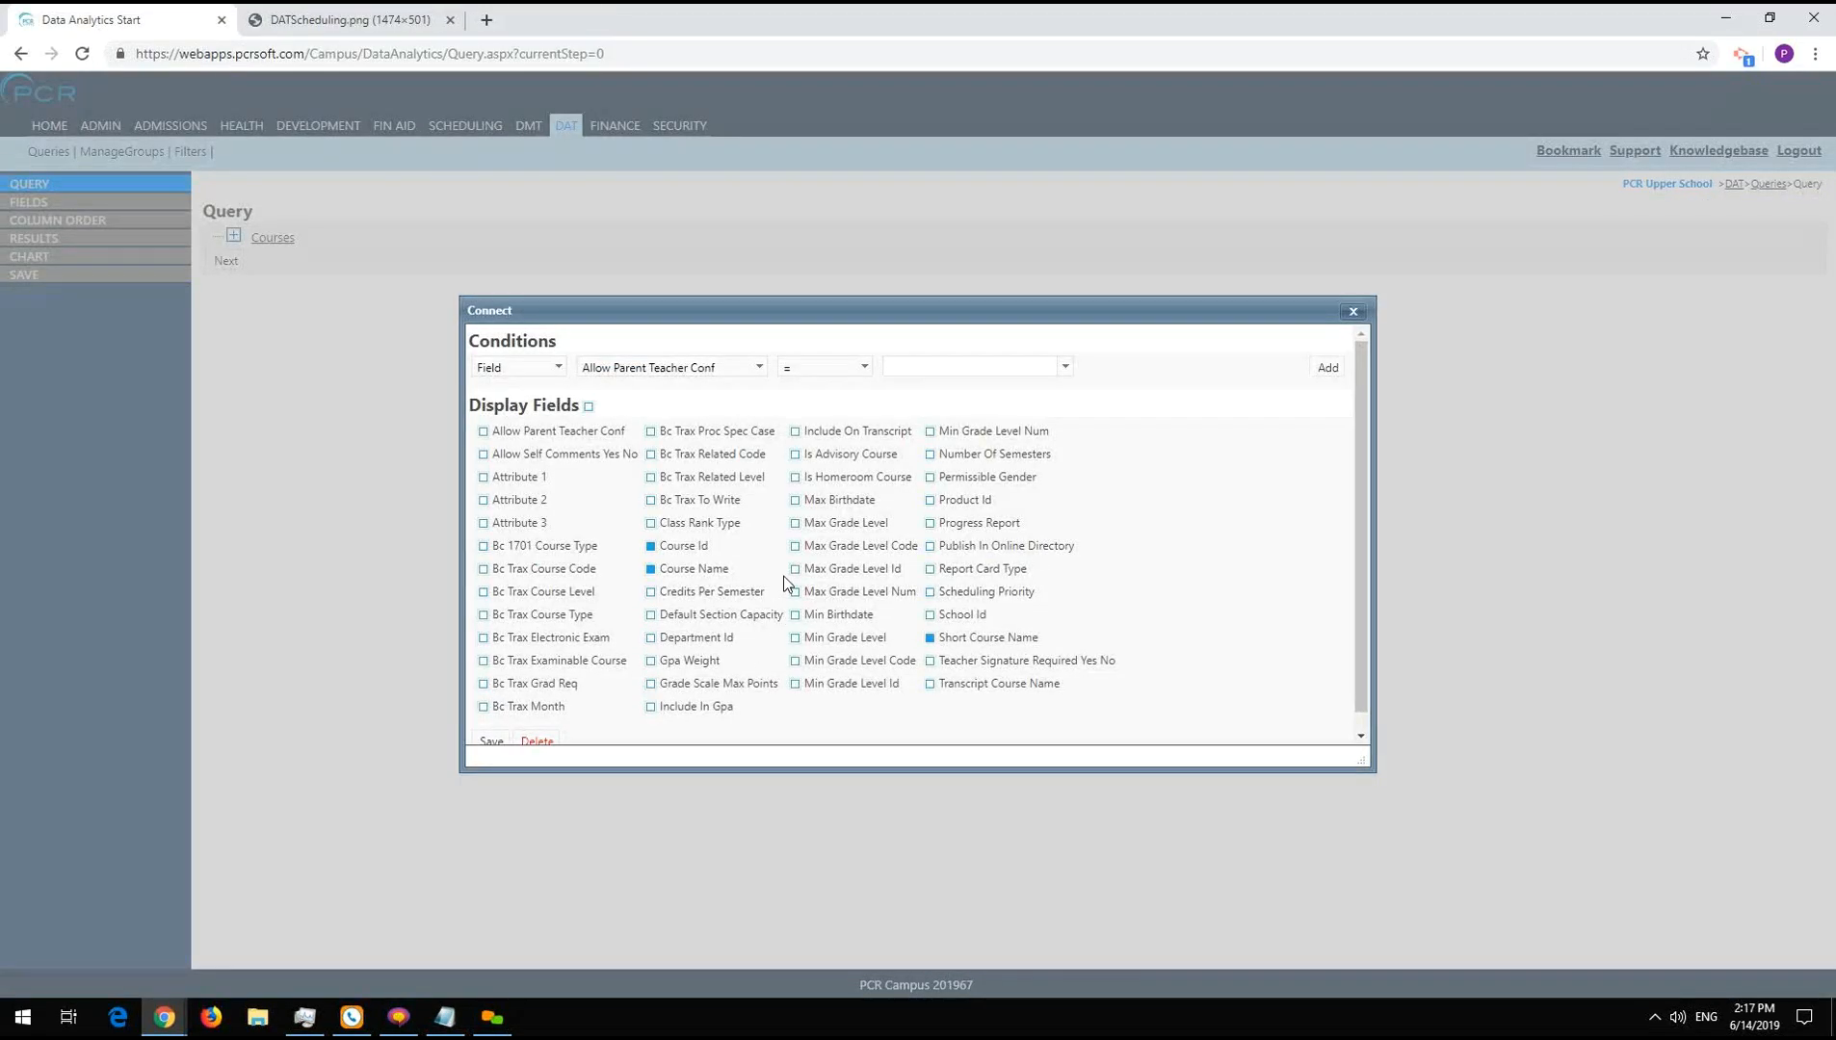
{"action": "left_click", "coordinate": [760, 368]}
{"action": "scroll", "coordinate": [689, 880], "scroll_direction": "down", "scroll_amount": 4}
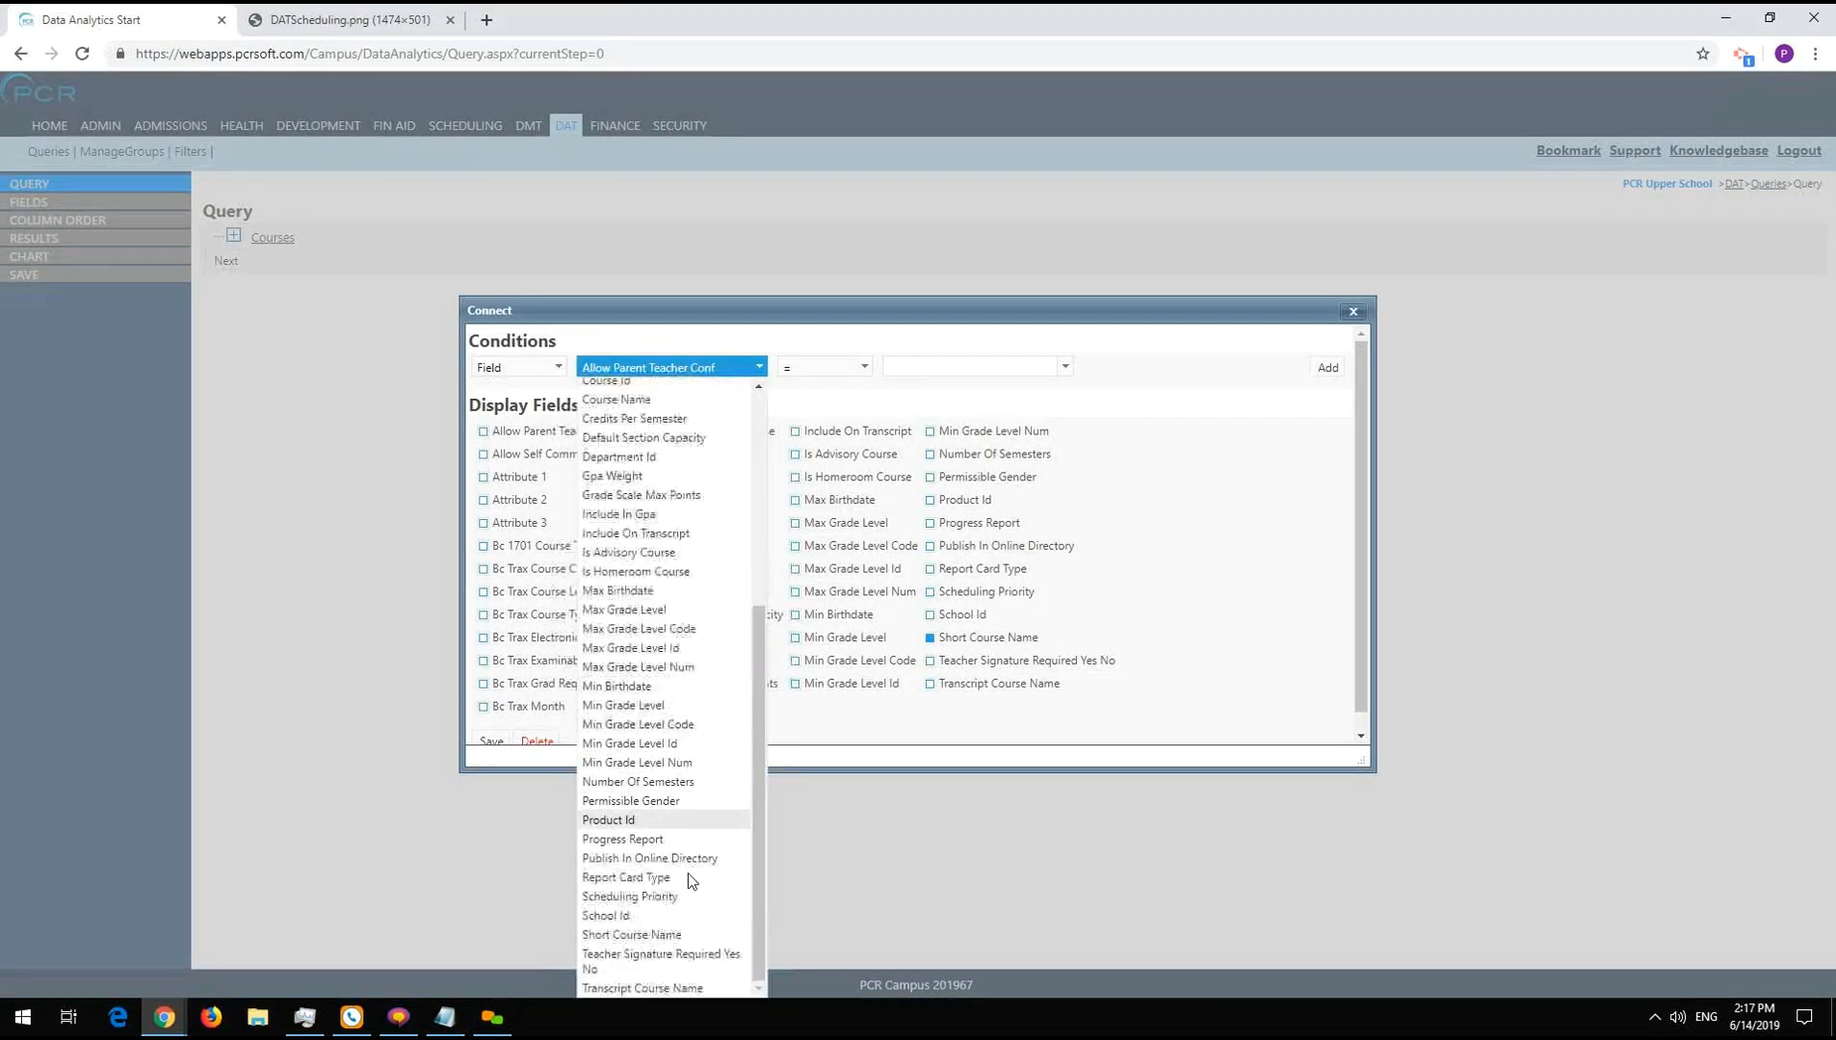
{"action": "left_click", "coordinate": [650, 918]}
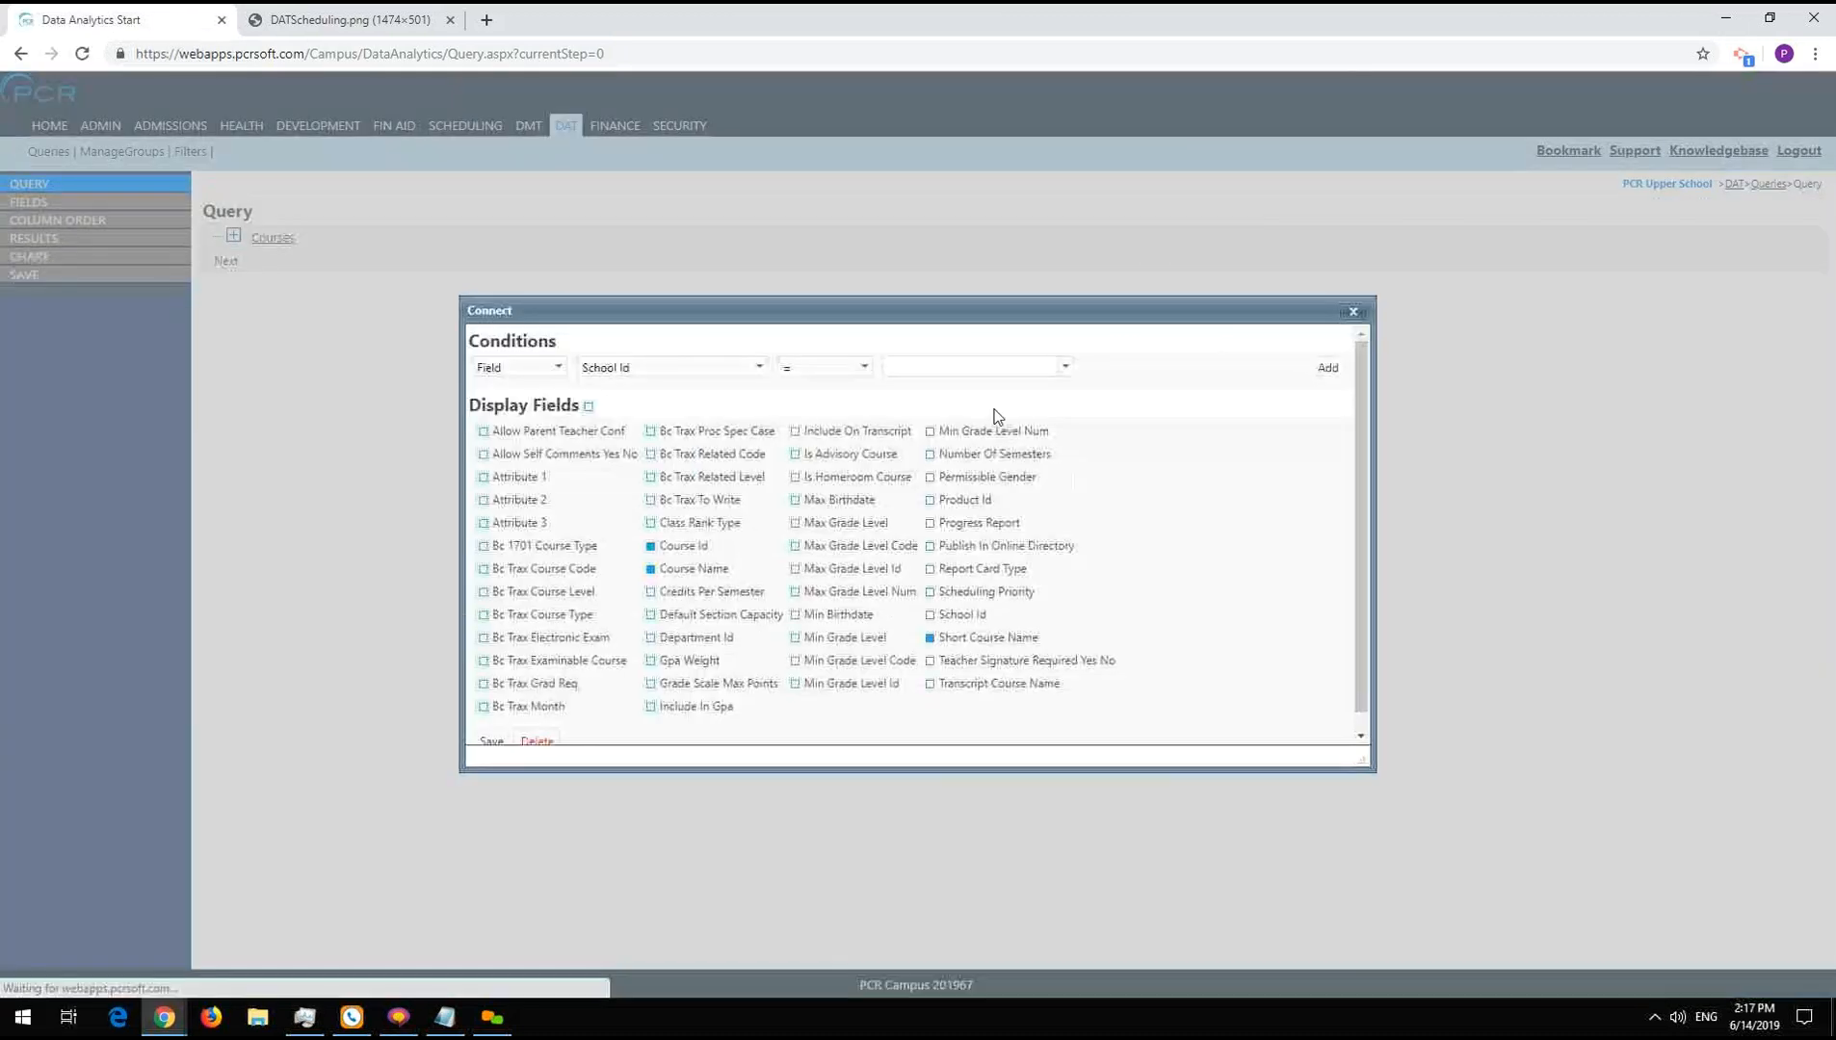
{"action": "left_click", "coordinate": [959, 366]}
{"action": "type", "text": "1"}
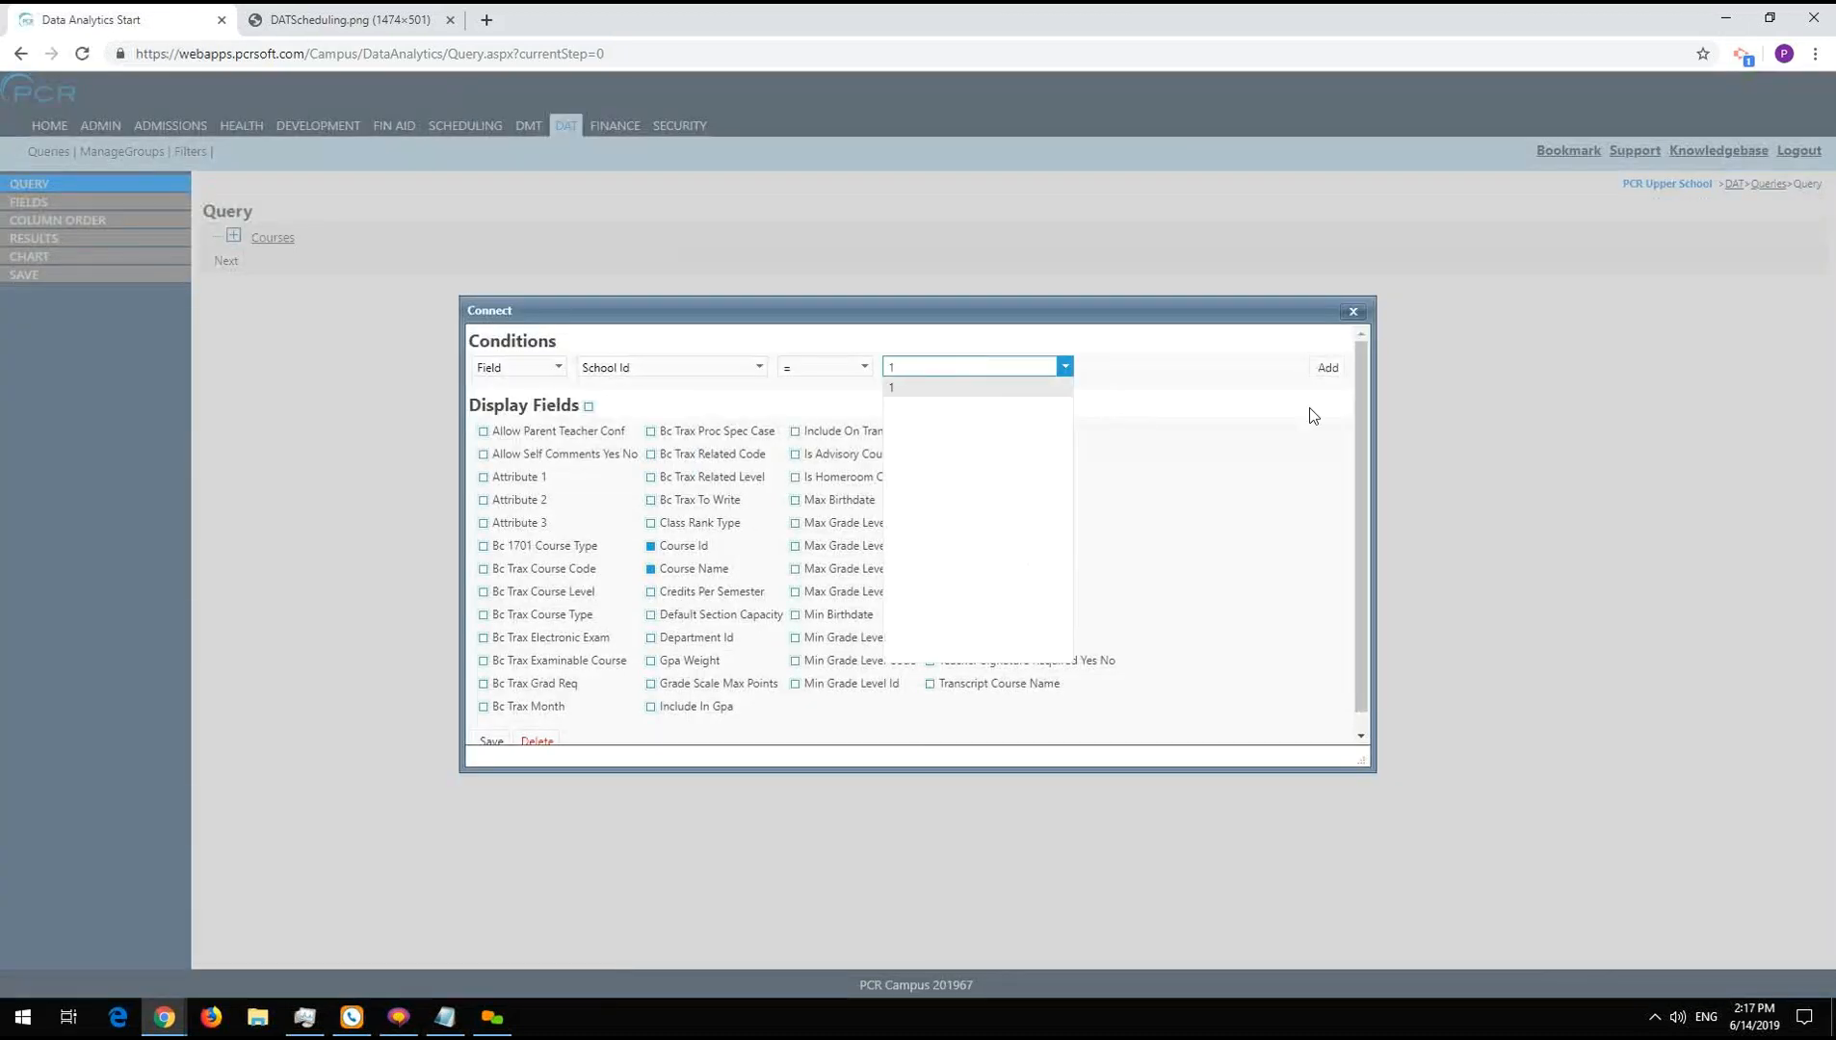
{"action": "left_click", "coordinate": [1326, 369]}
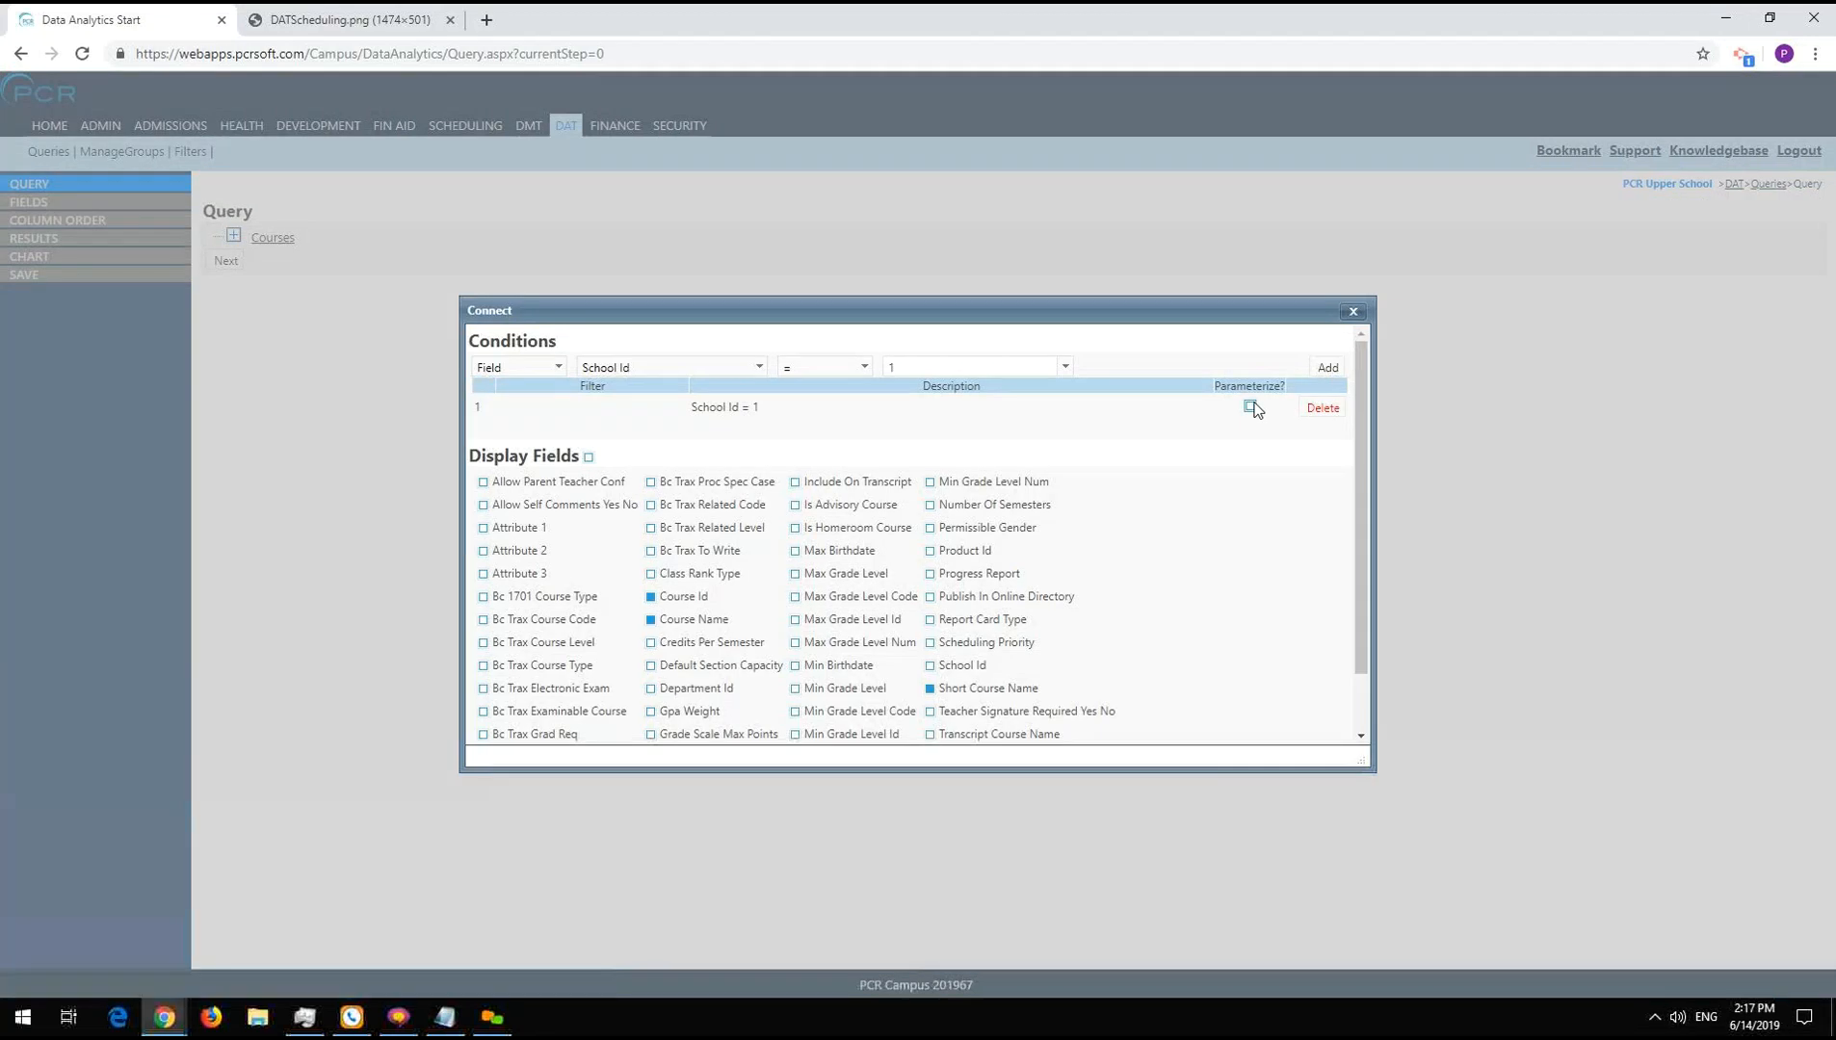
{"action": "left_click", "coordinate": [1251, 408]}
{"action": "scroll", "coordinate": [1253, 414], "scroll_direction": "down", "scroll_amount": 2}
{"action": "left_click", "coordinate": [491, 723]}
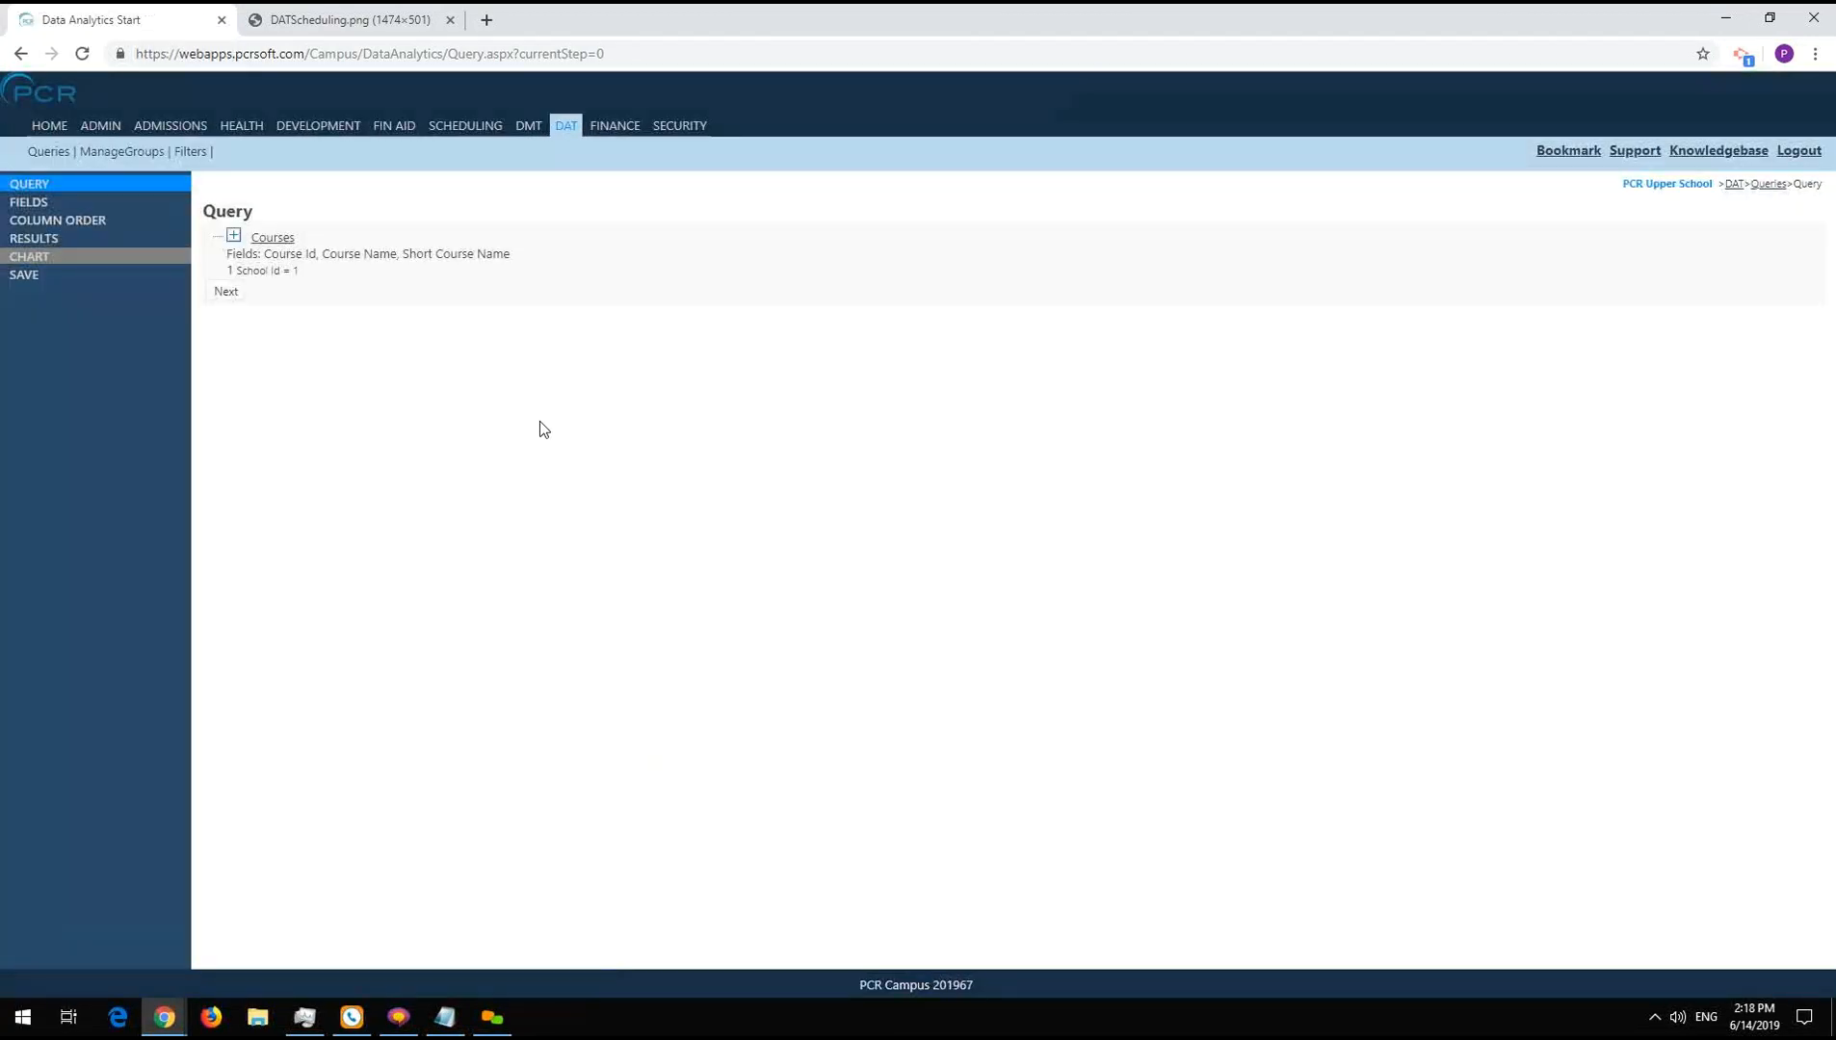
- Check the scheduling diagram for the table linked to Courses, and connect Courses with Course Sections
{"action": "left_click", "coordinate": [347, 20]}
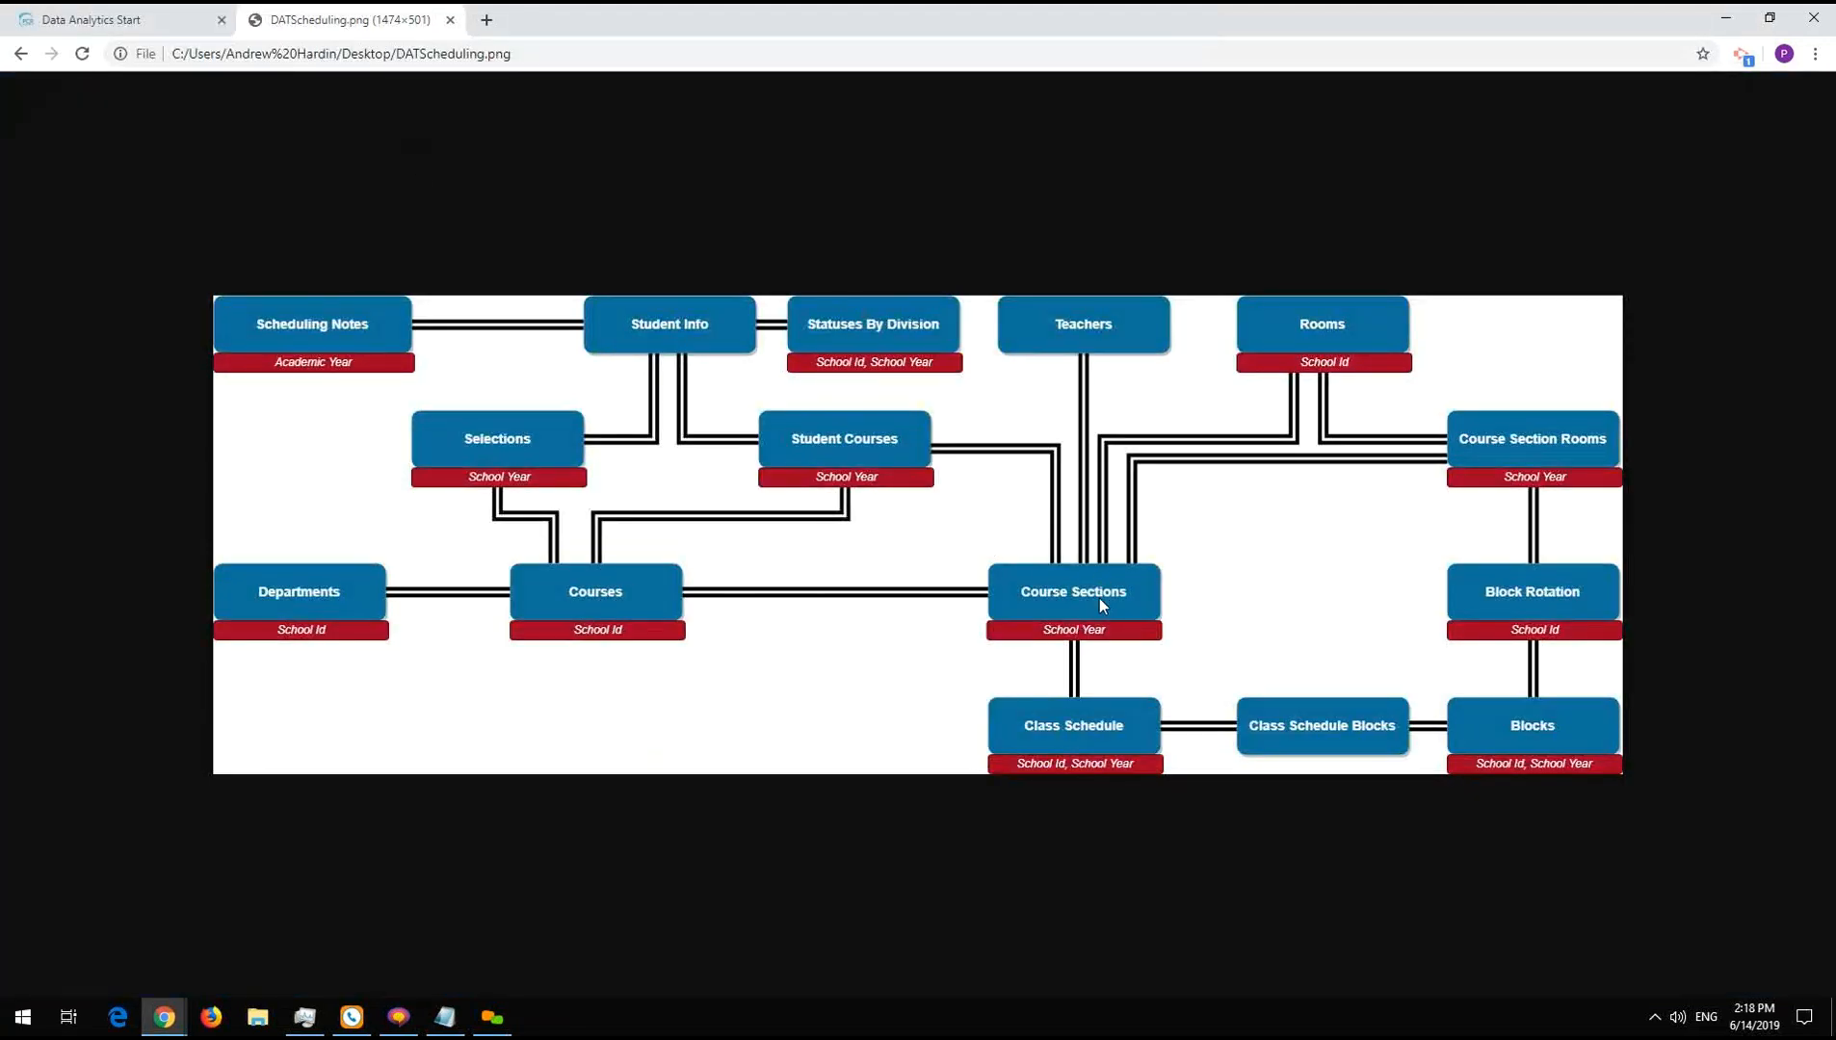
{"action": "left_click", "coordinate": [107, 22]}
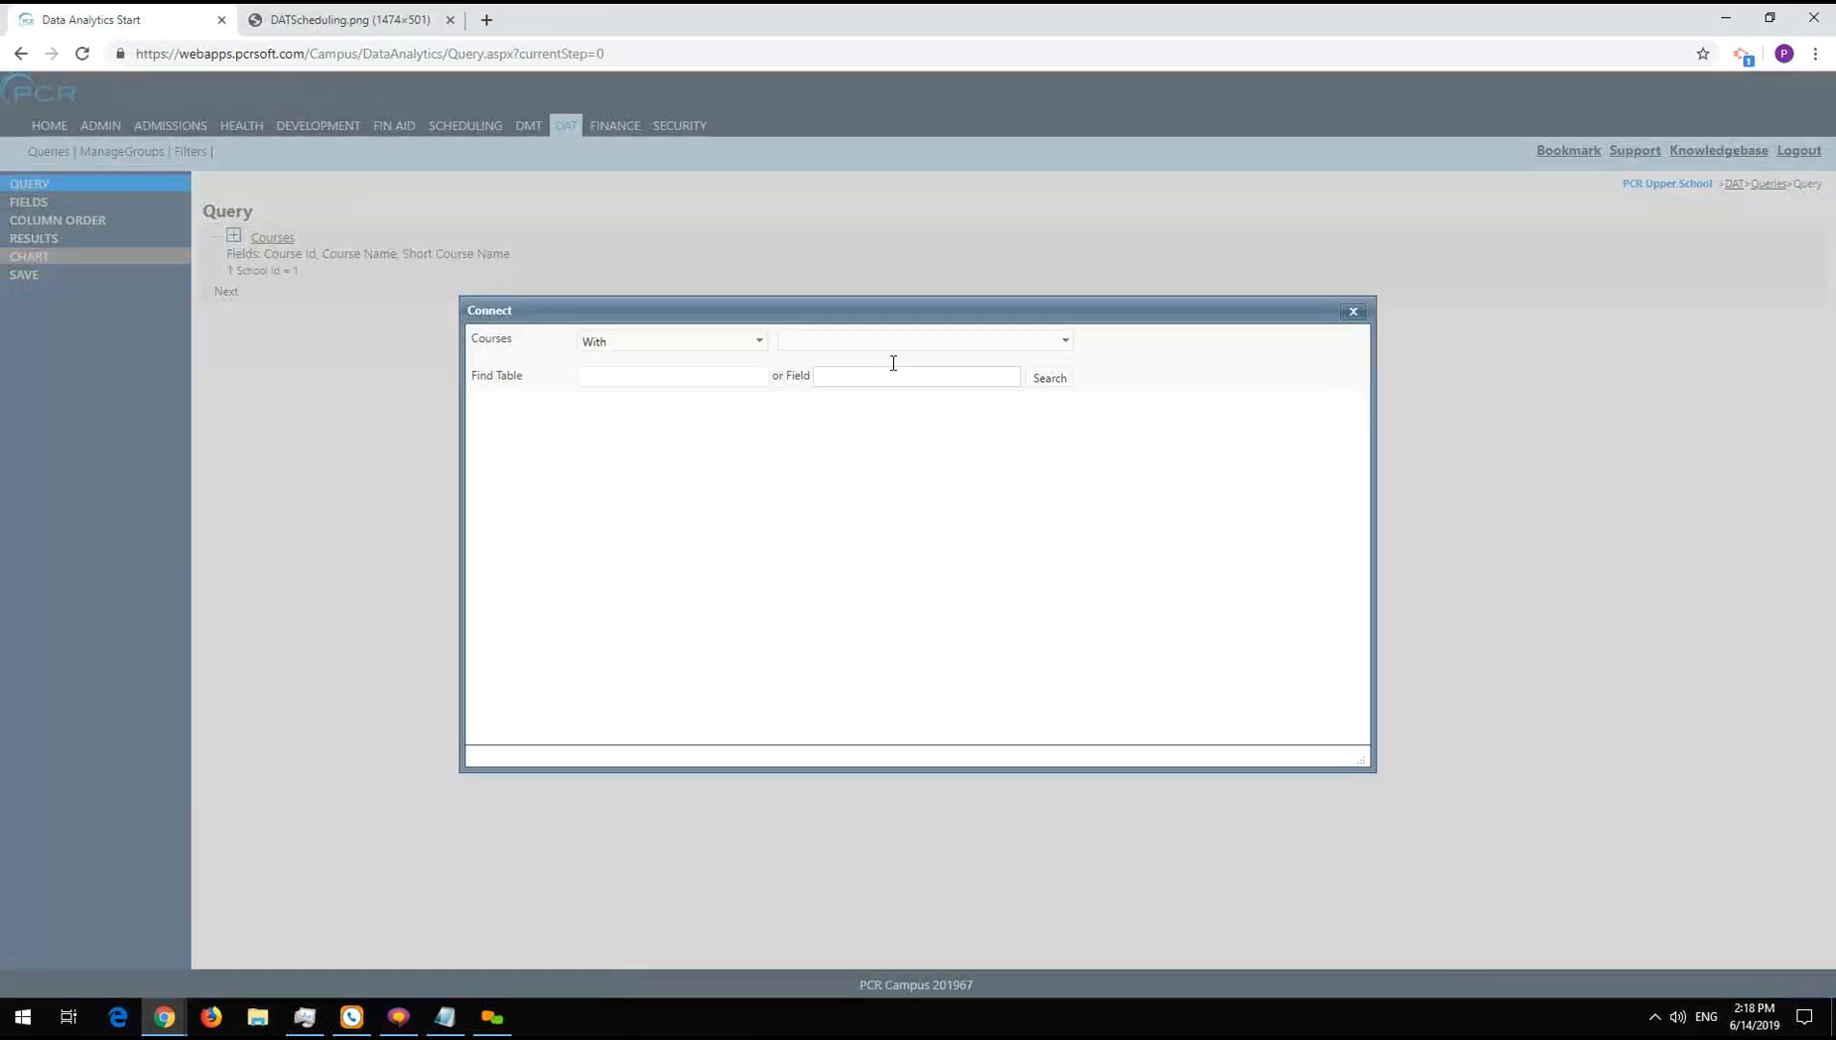
{"action": "left_click", "coordinate": [896, 341]}
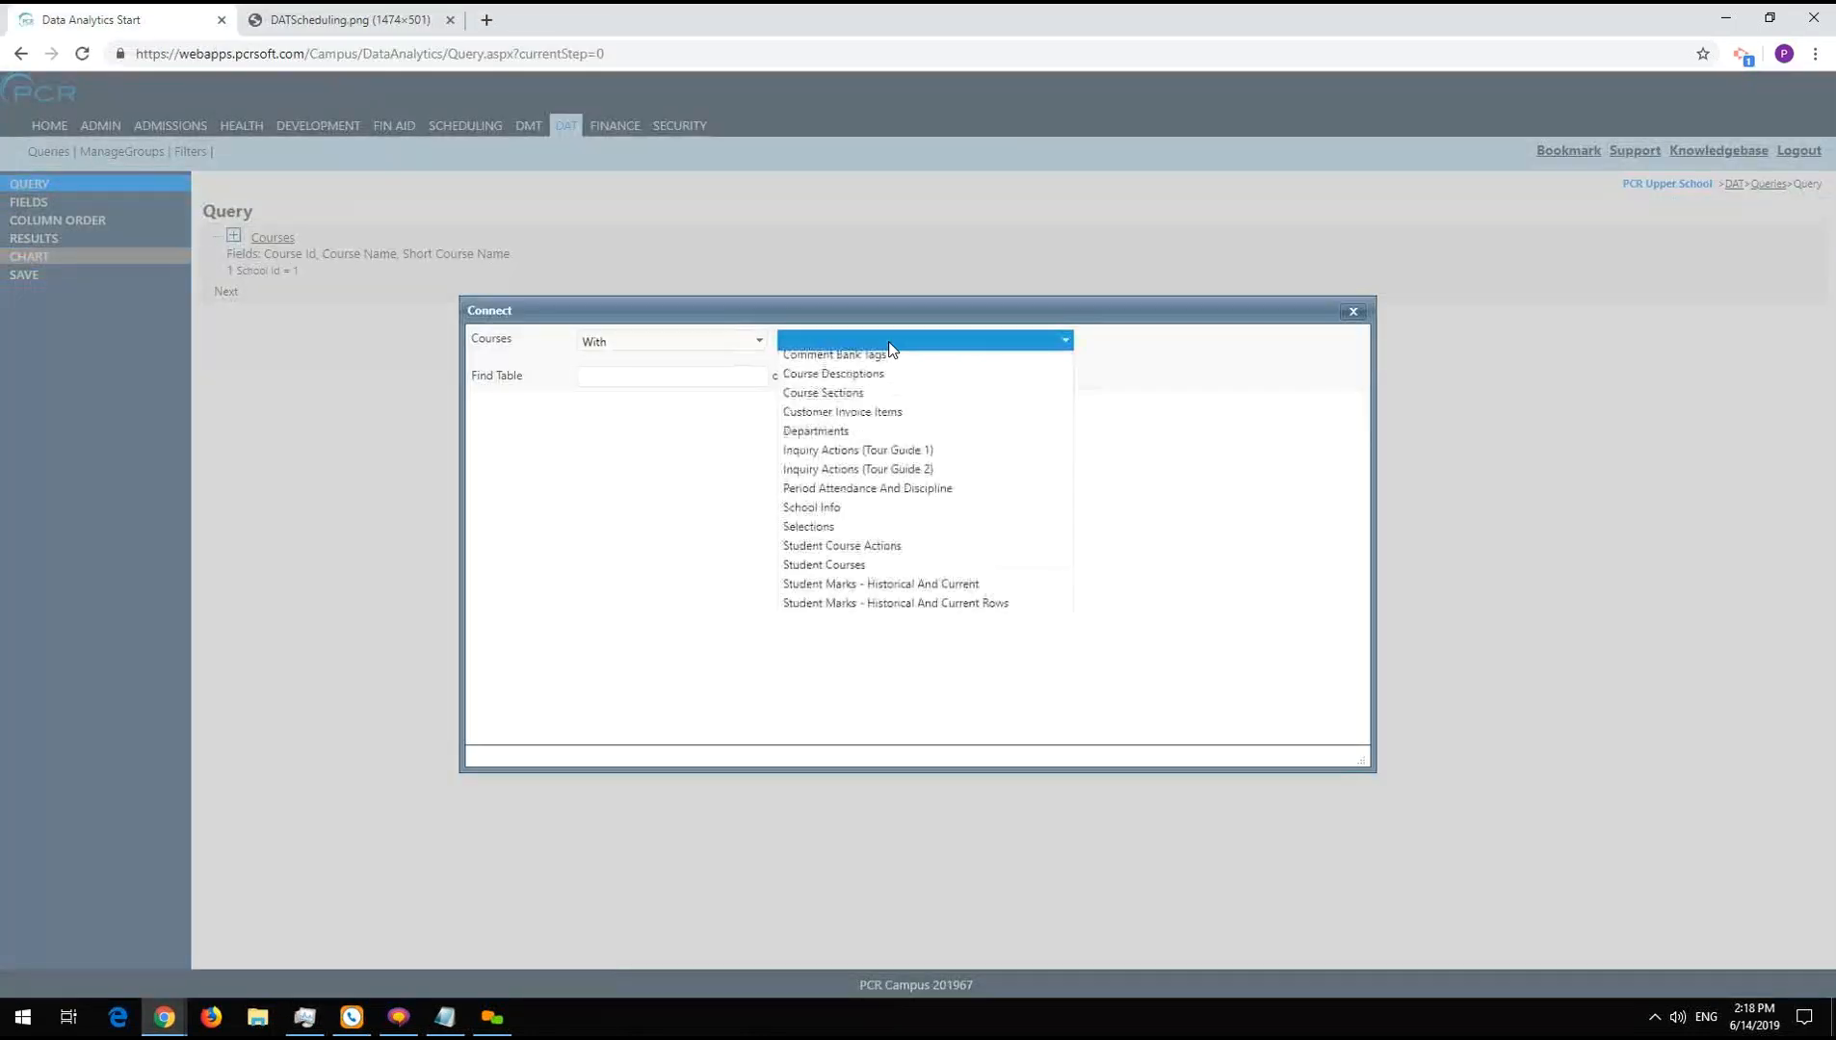
{"action": "left_click", "coordinate": [855, 436]}
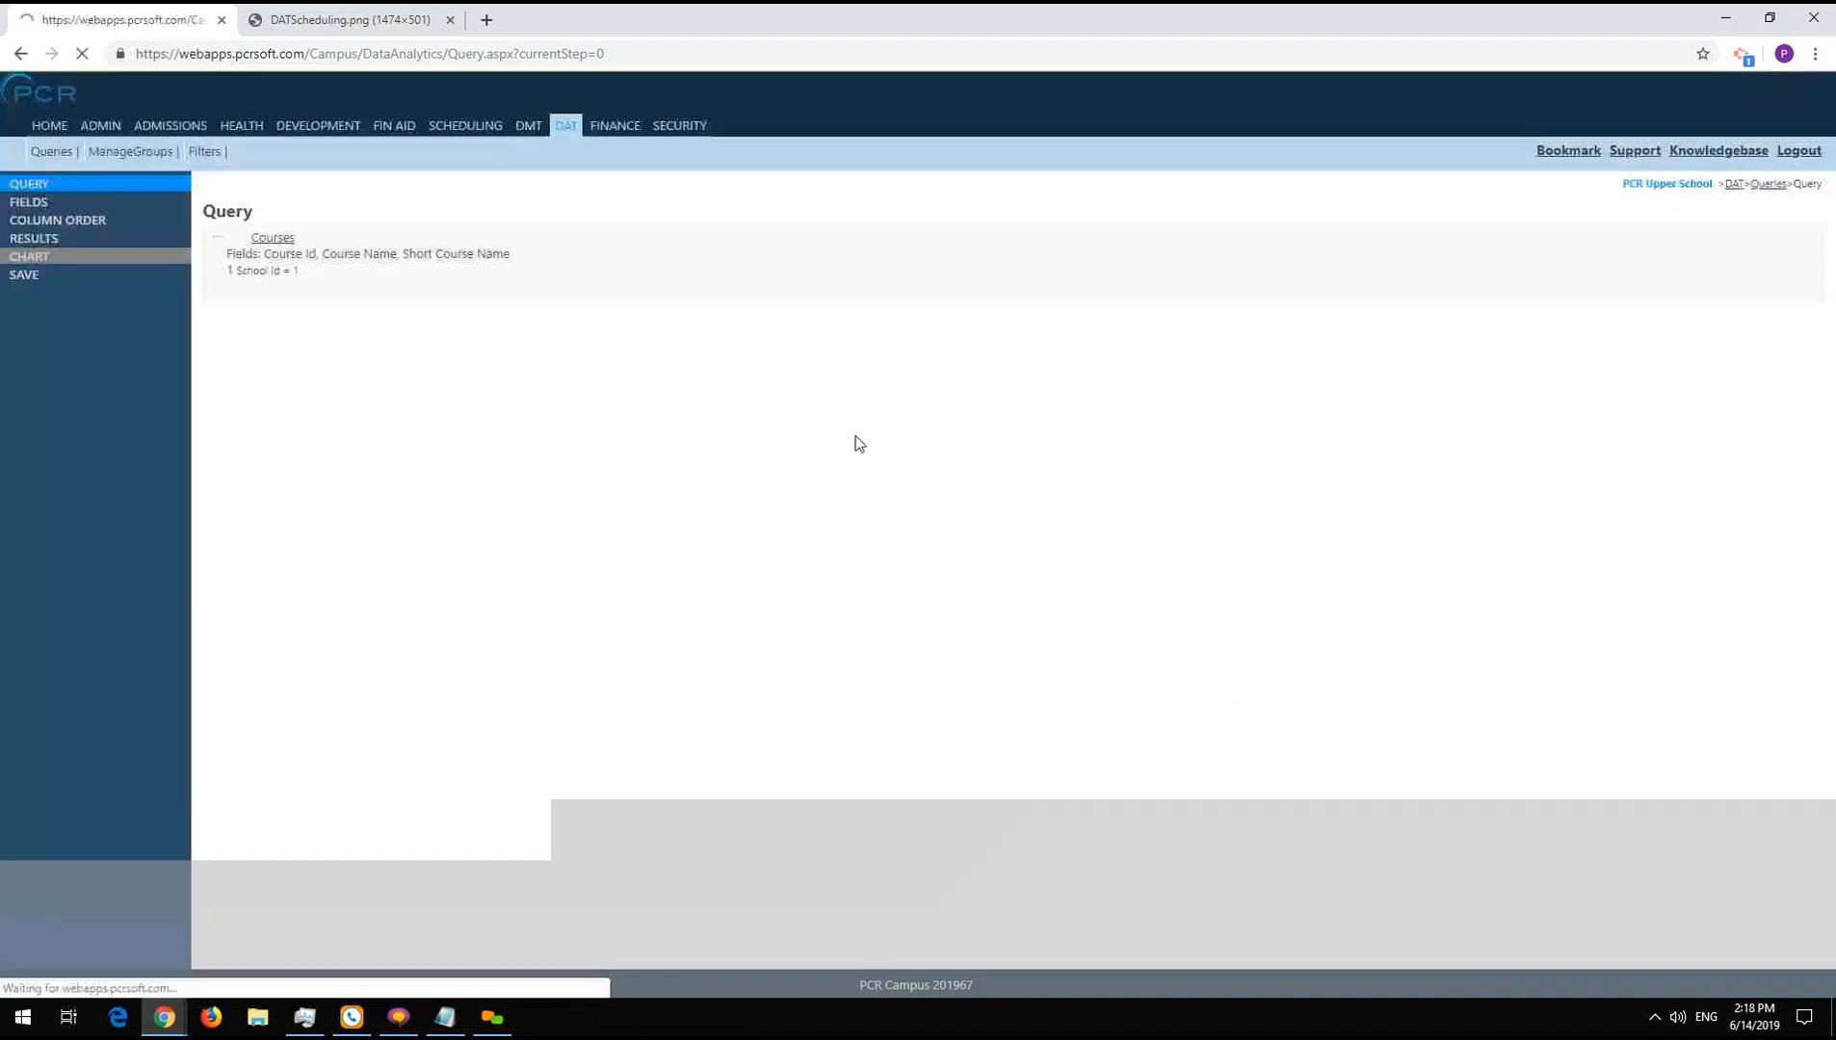
- Check the scheduling diagram for the Course Sections condition and add the condition School Year = 0
{"action": "left_click", "coordinate": [347, 21]}
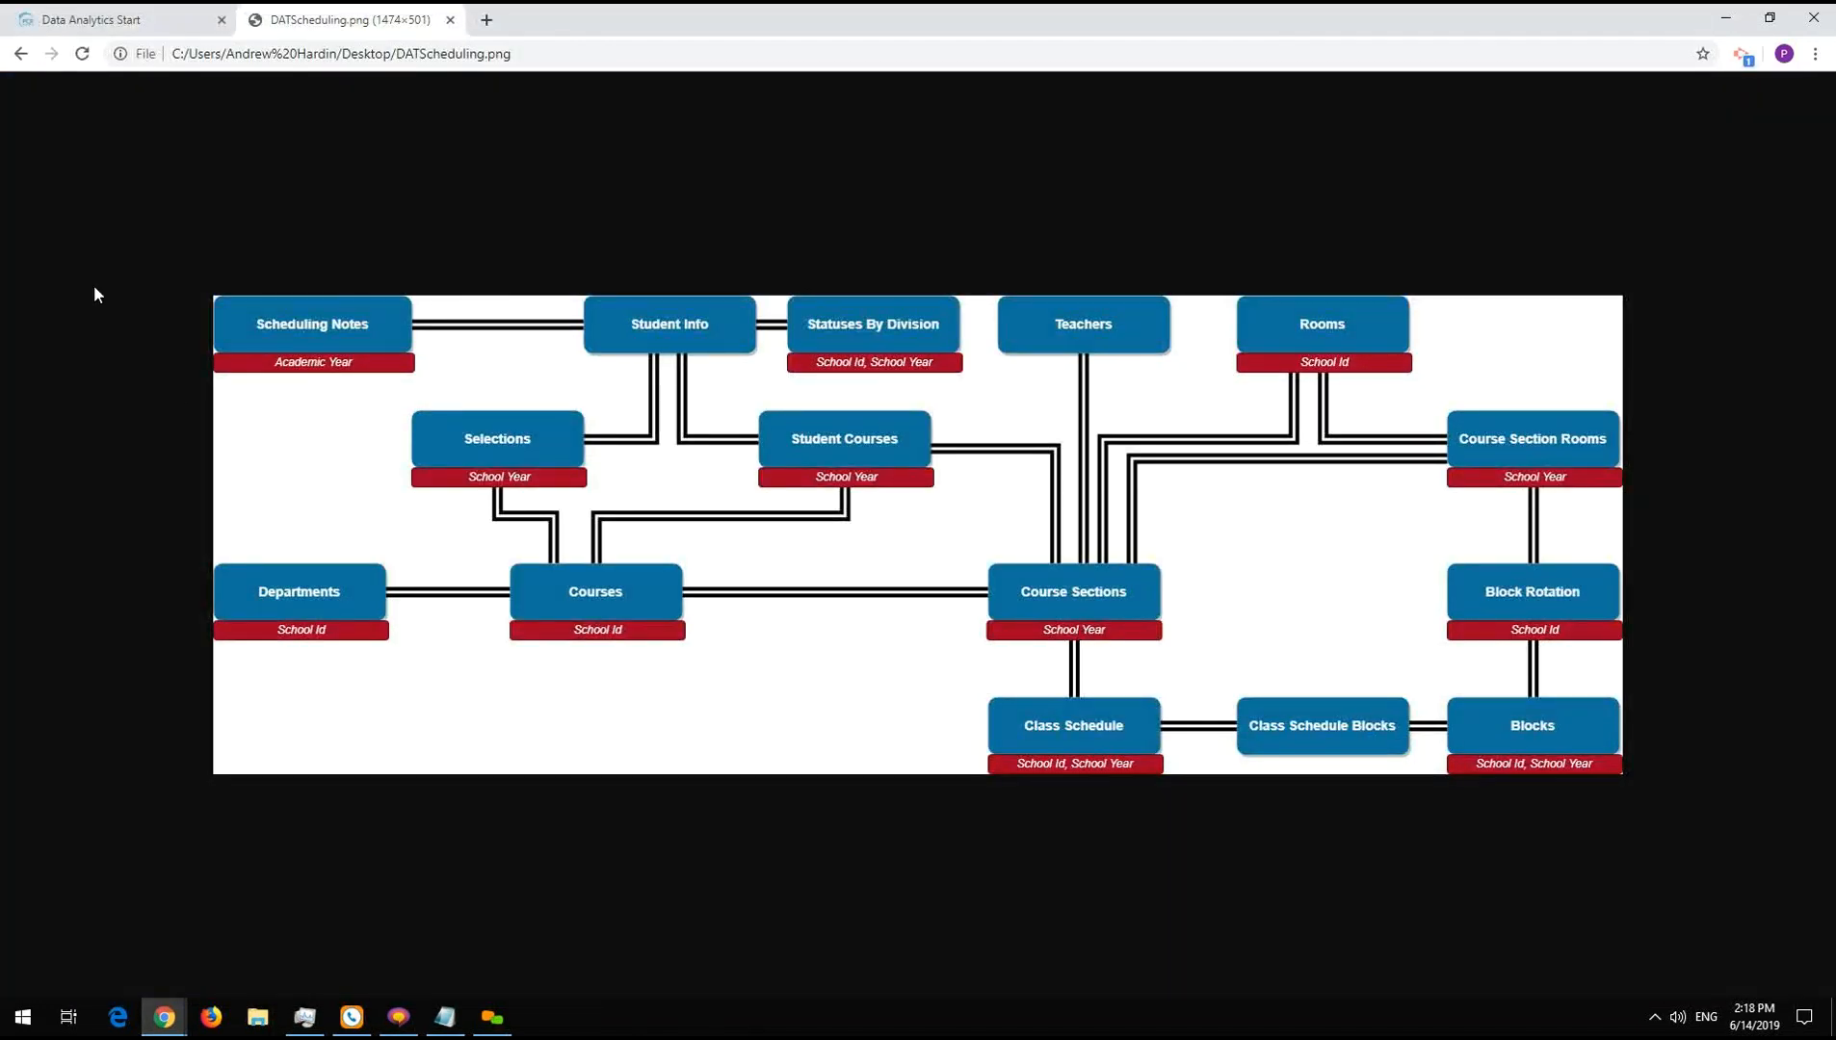
{"action": "left_click", "coordinate": [83, 13]}
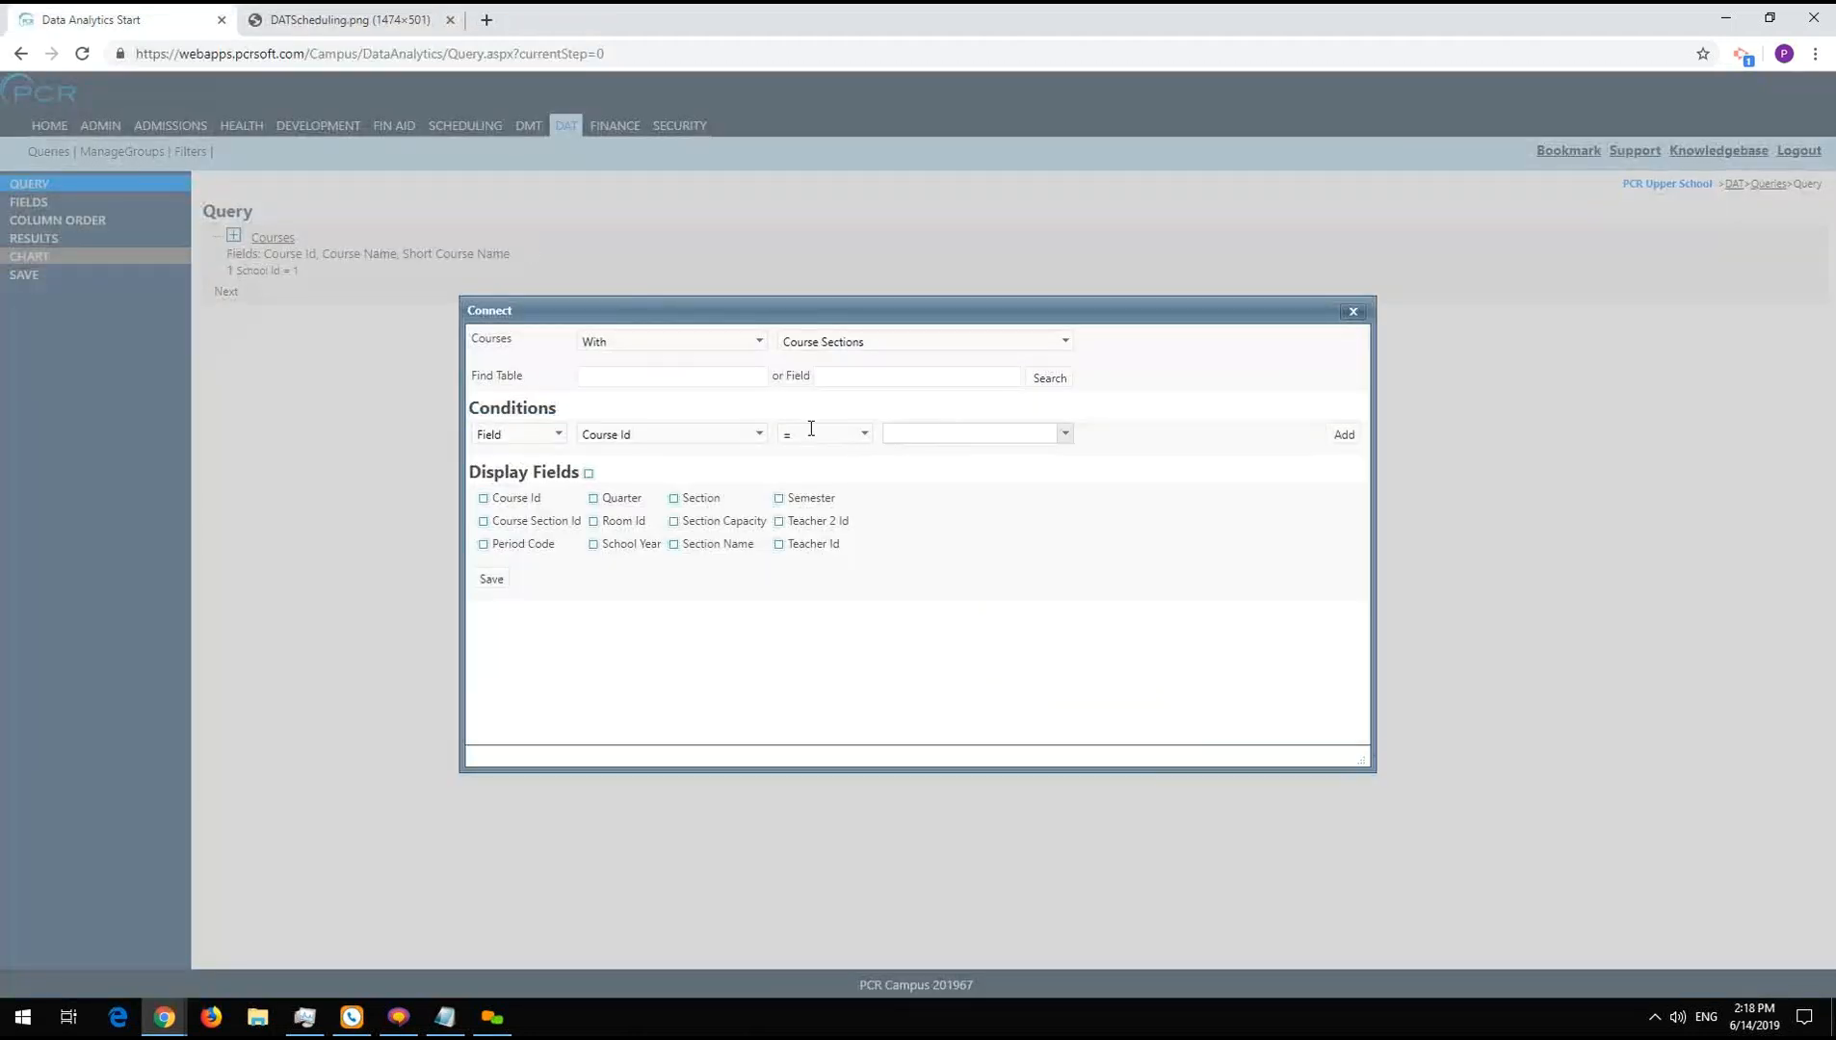
{"action": "left_click", "coordinate": [629, 435]}
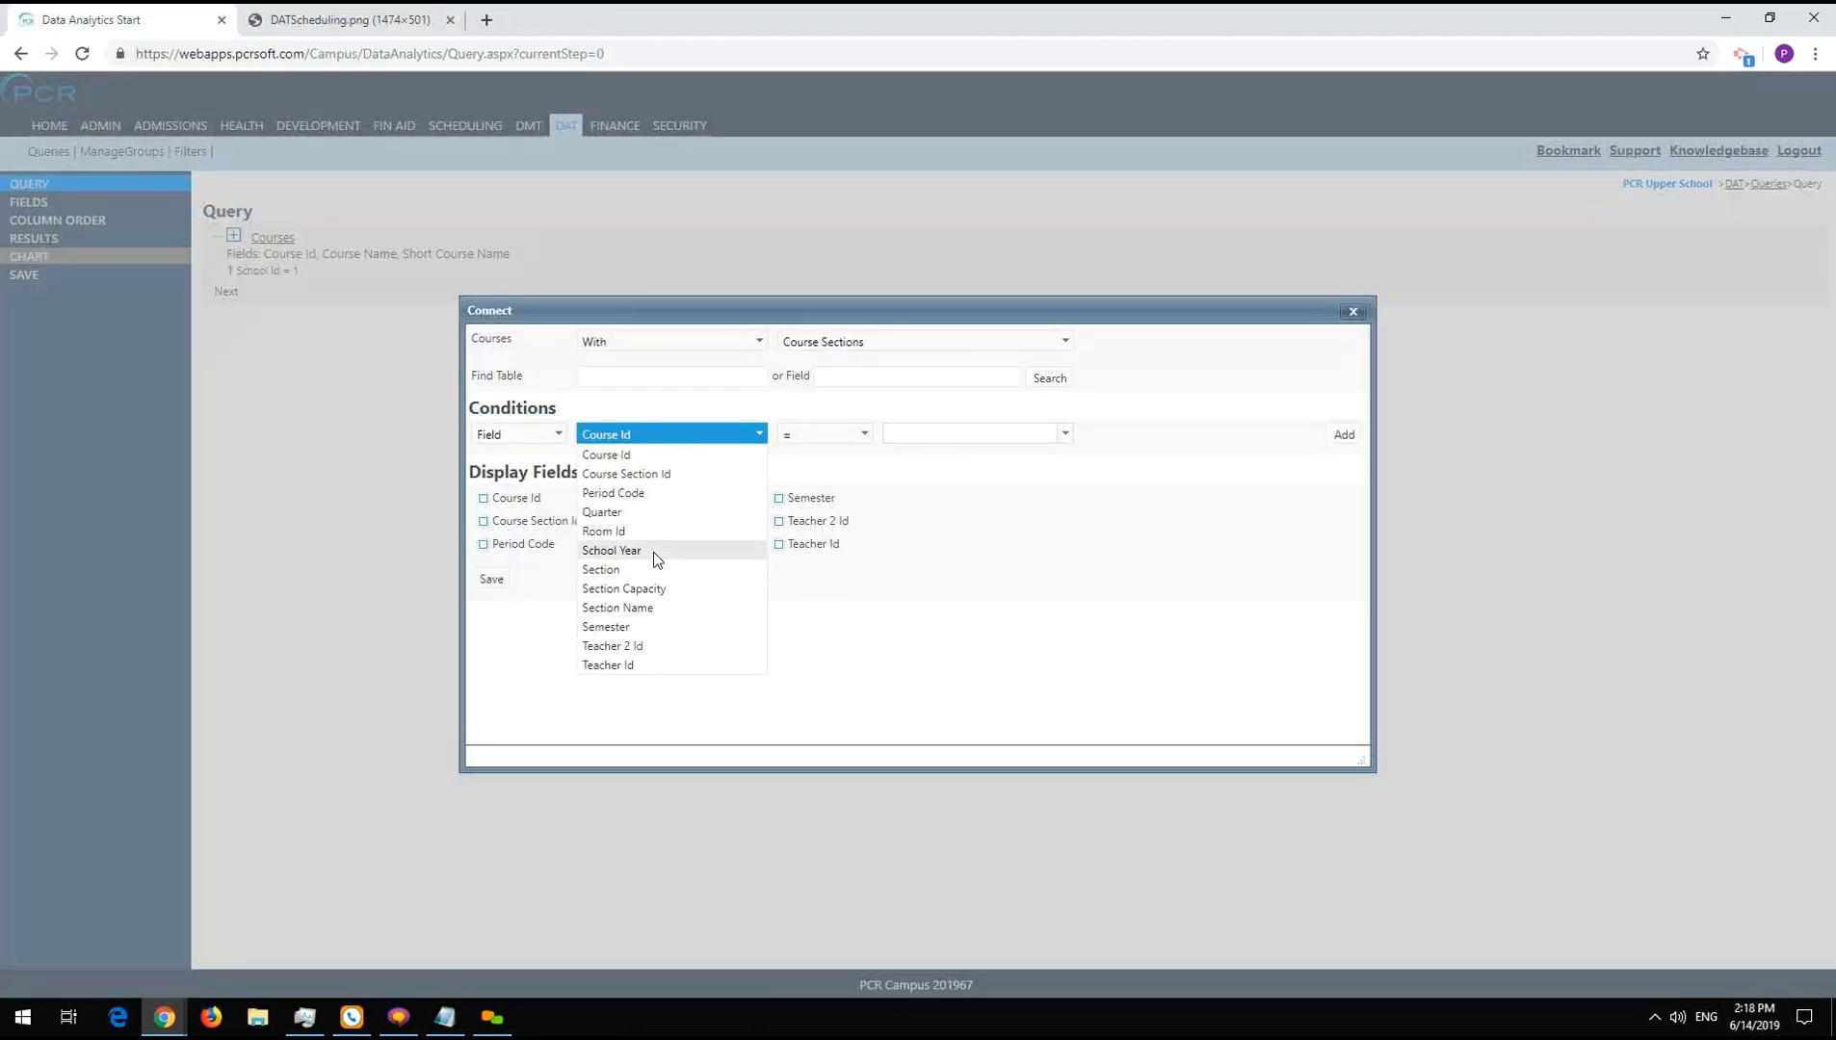
{"action": "left_click", "coordinate": [653, 551]}
{"action": "left_click", "coordinate": [953, 435]}
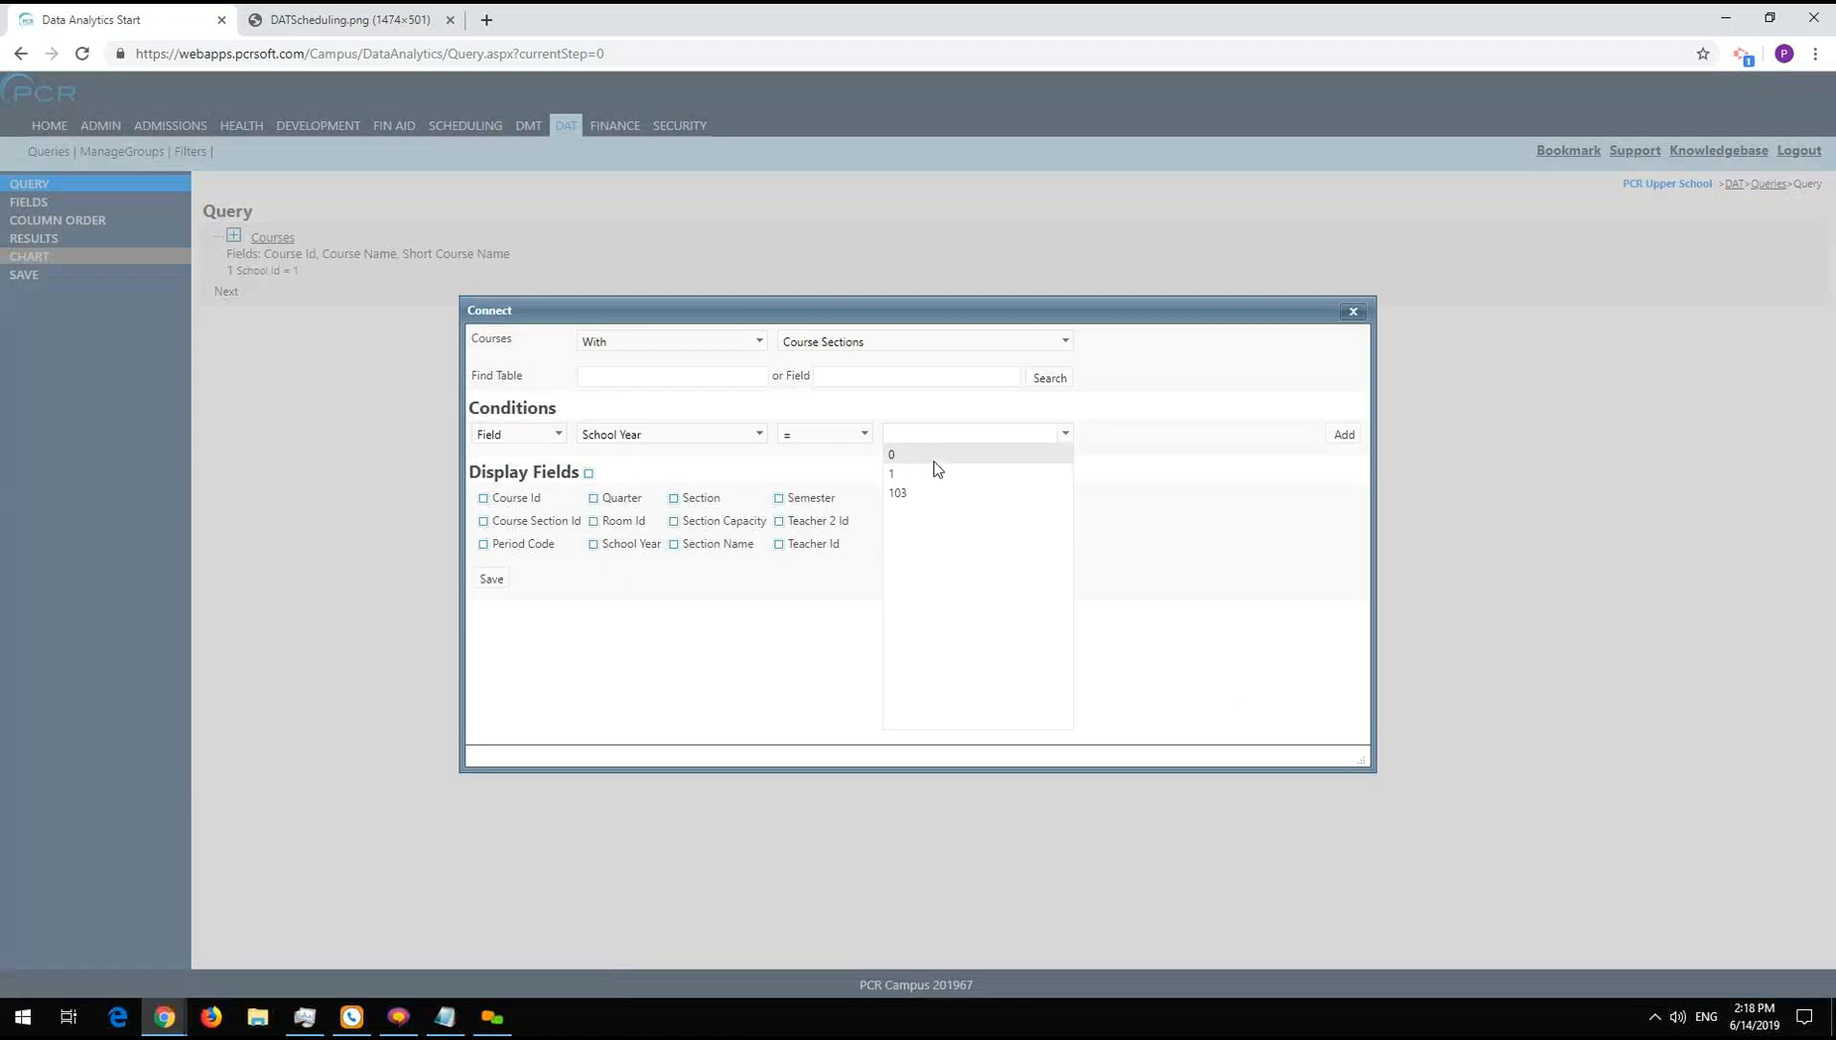
{"action": "left_click", "coordinate": [932, 466]}
{"action": "left_click", "coordinate": [939, 432]}
{"action": "left_click", "coordinate": [1110, 426]}
{"action": "left_click", "coordinate": [1344, 434]}
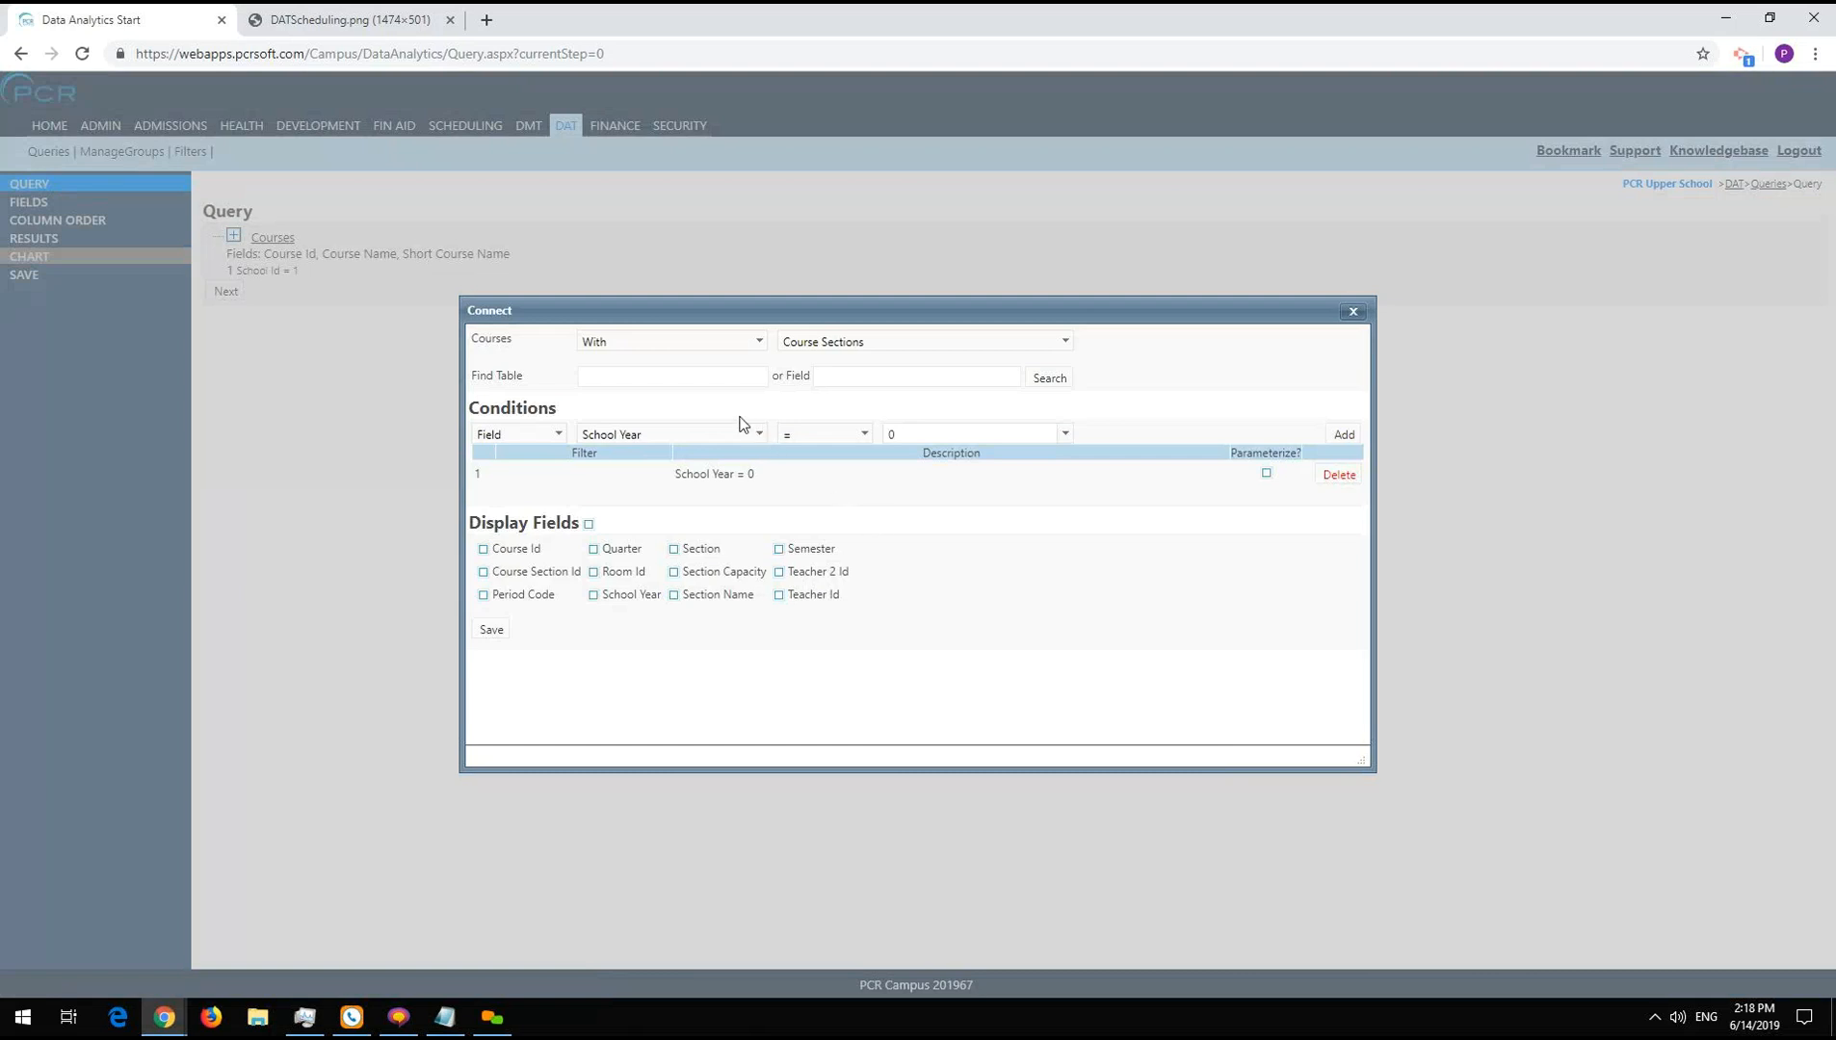
- Add a second Course Sections condition, Semester = 1
{"action": "left_click", "coordinate": [713, 433]}
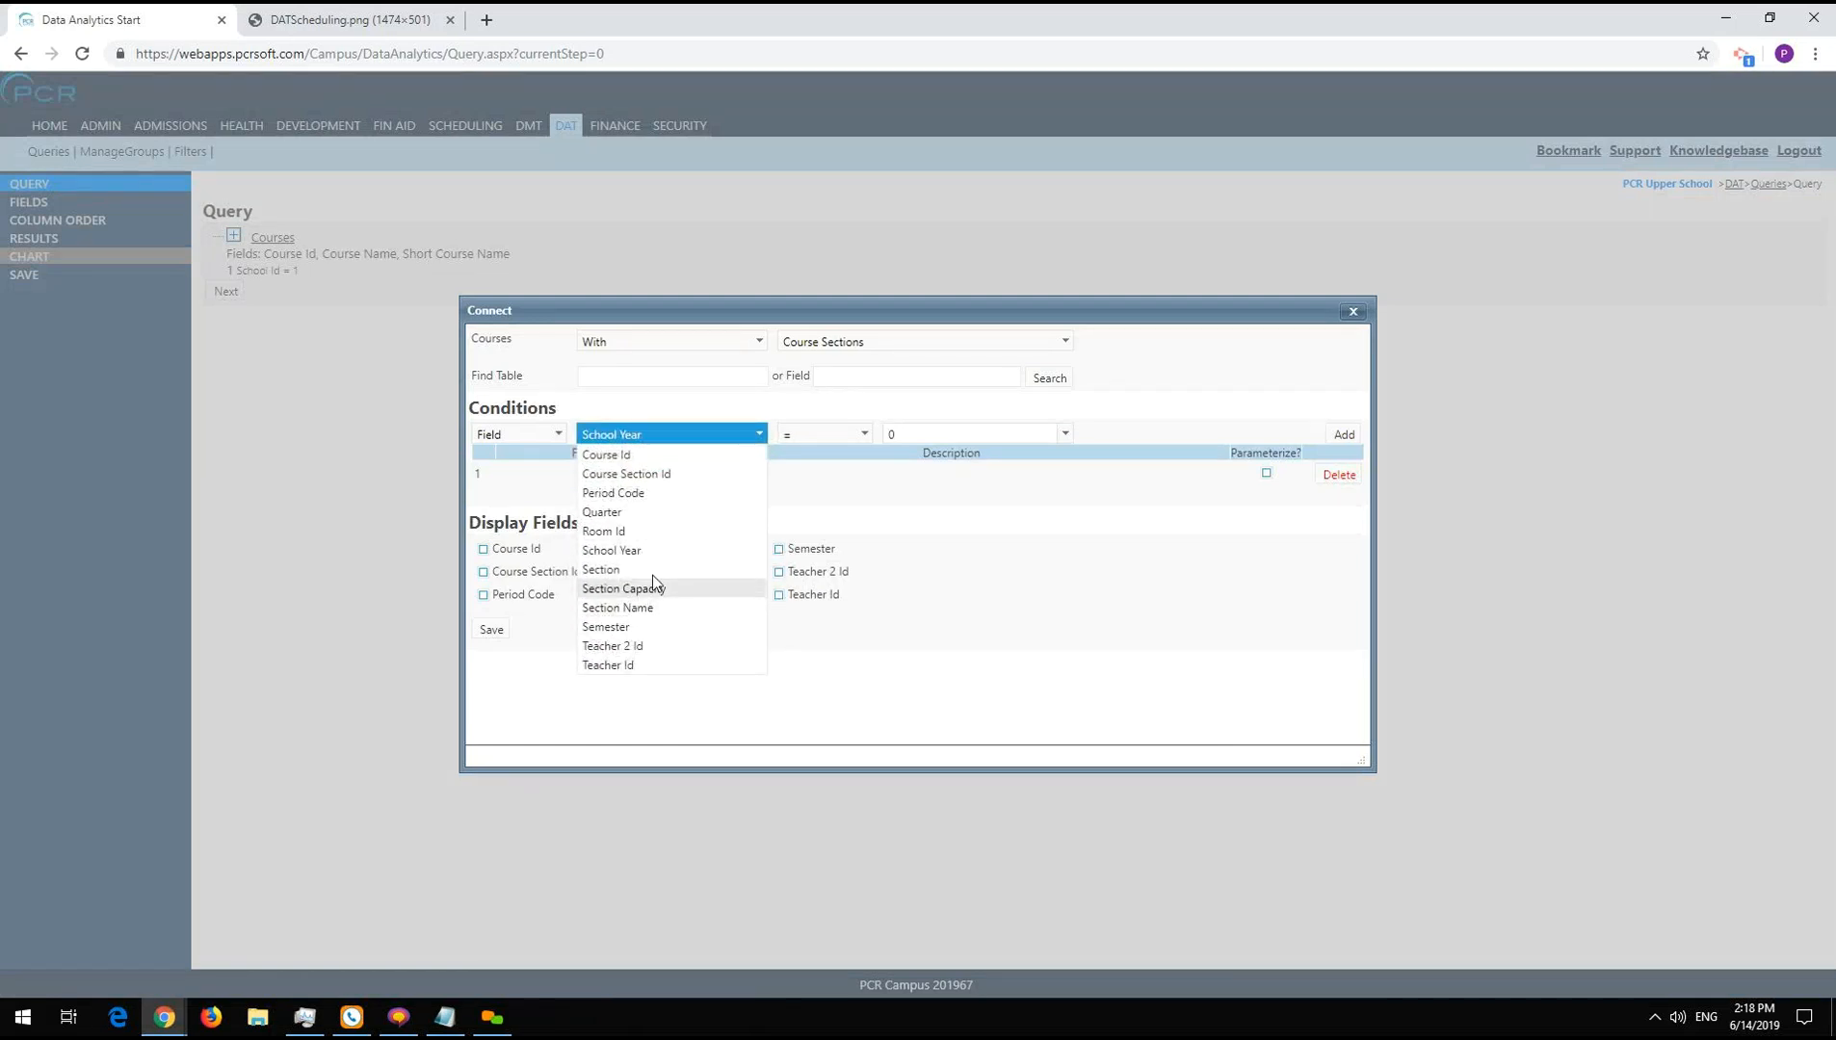
{"action": "left_click", "coordinate": [631, 628]}
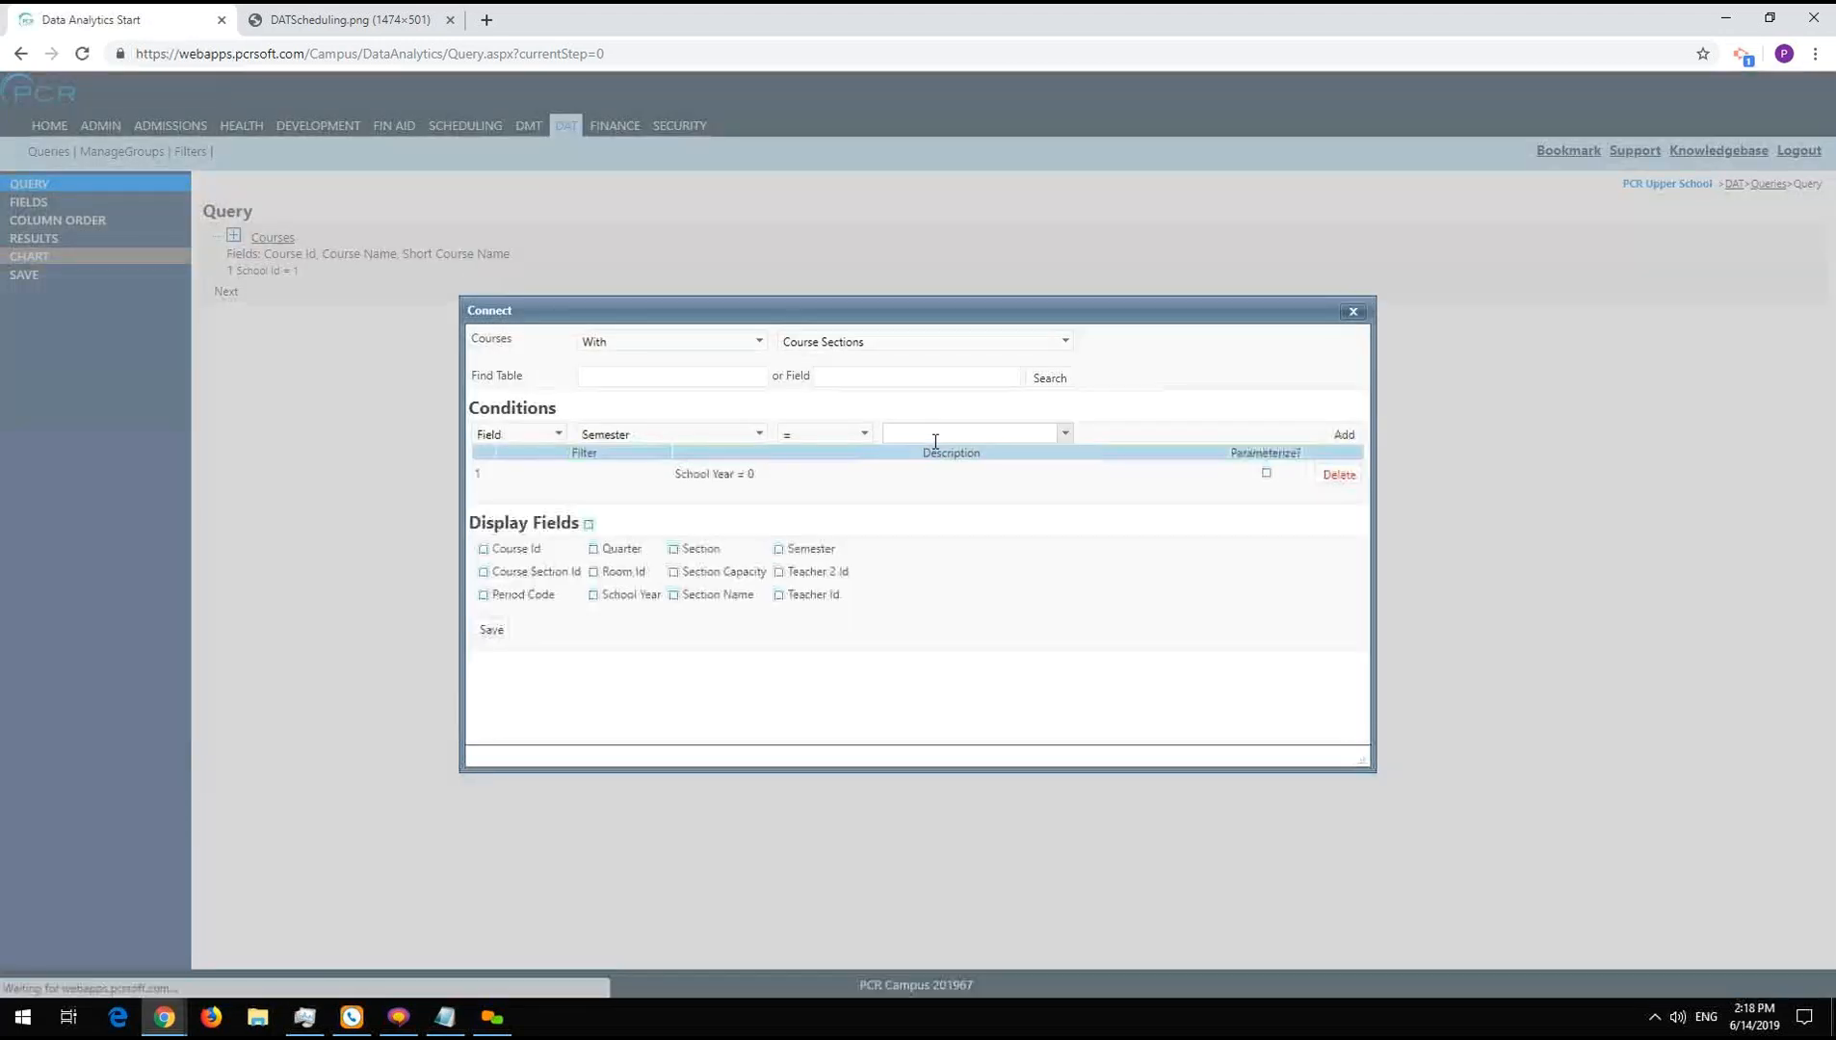
{"action": "left_click", "coordinate": [935, 436]}
{"action": "type", "text": "1"}
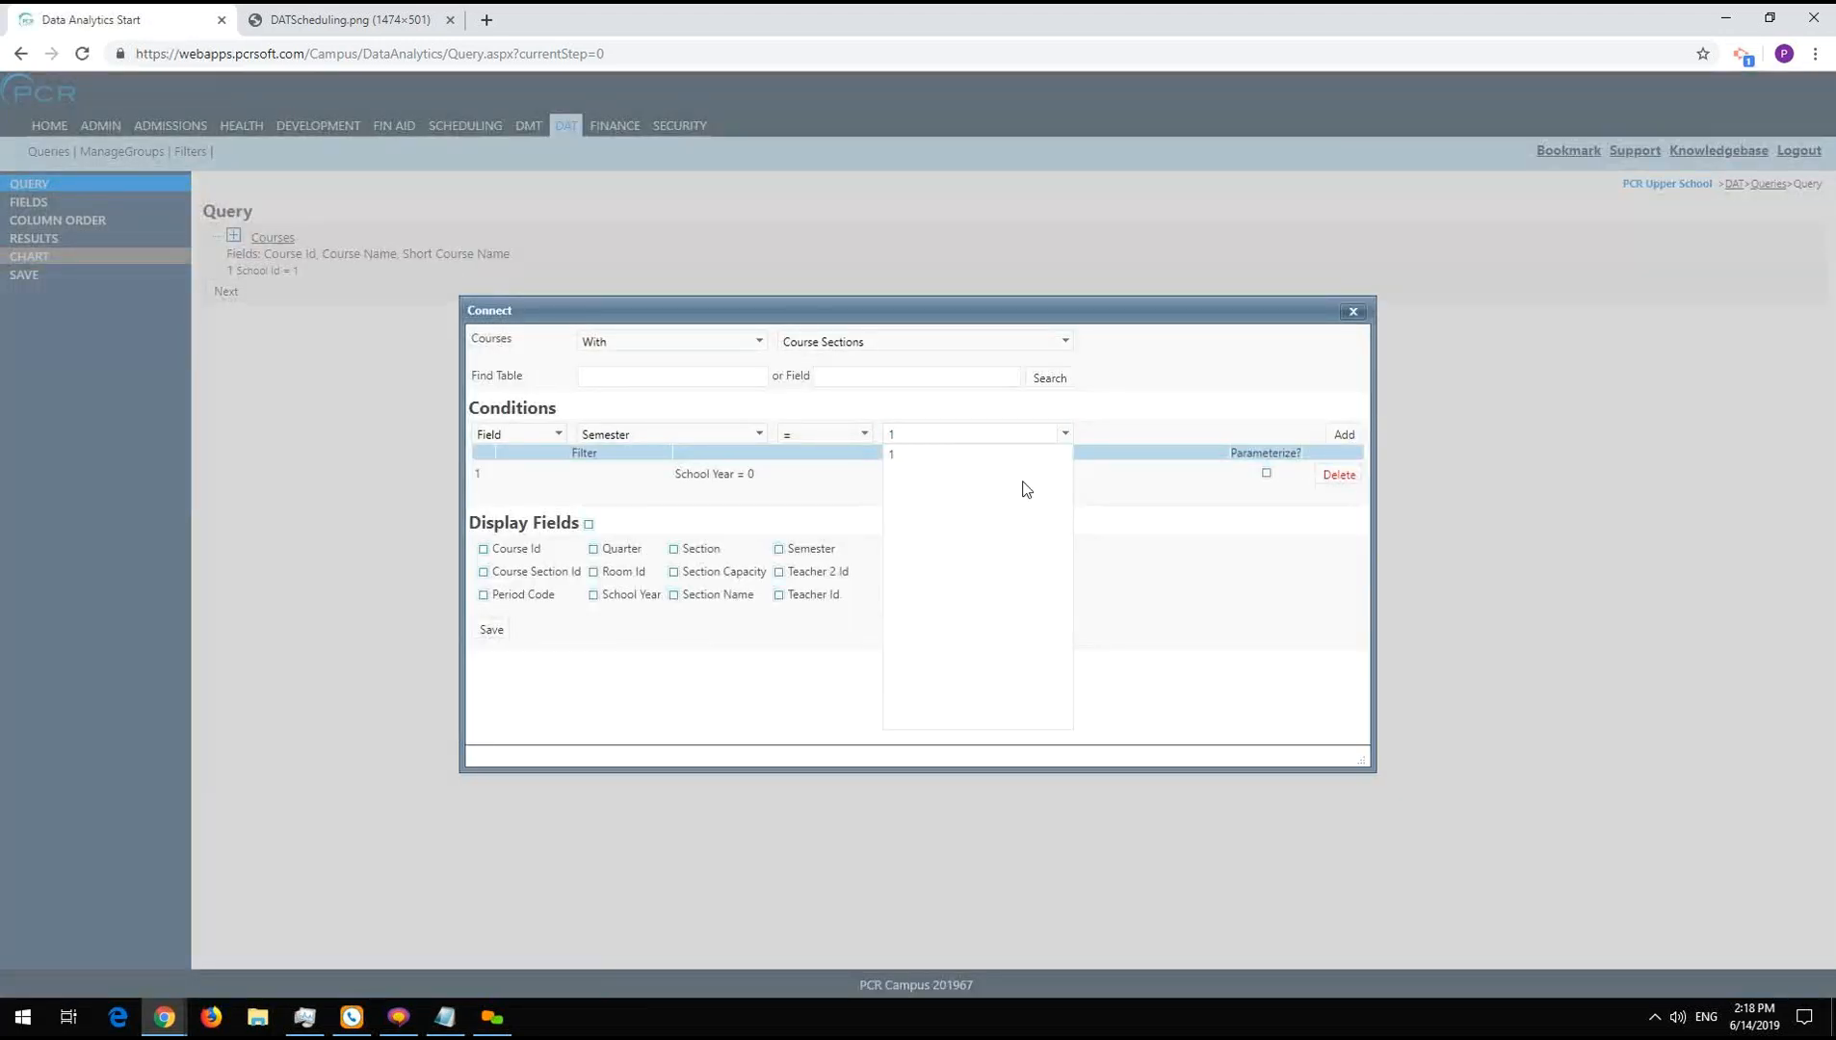
{"action": "left_click", "coordinate": [1344, 435]}
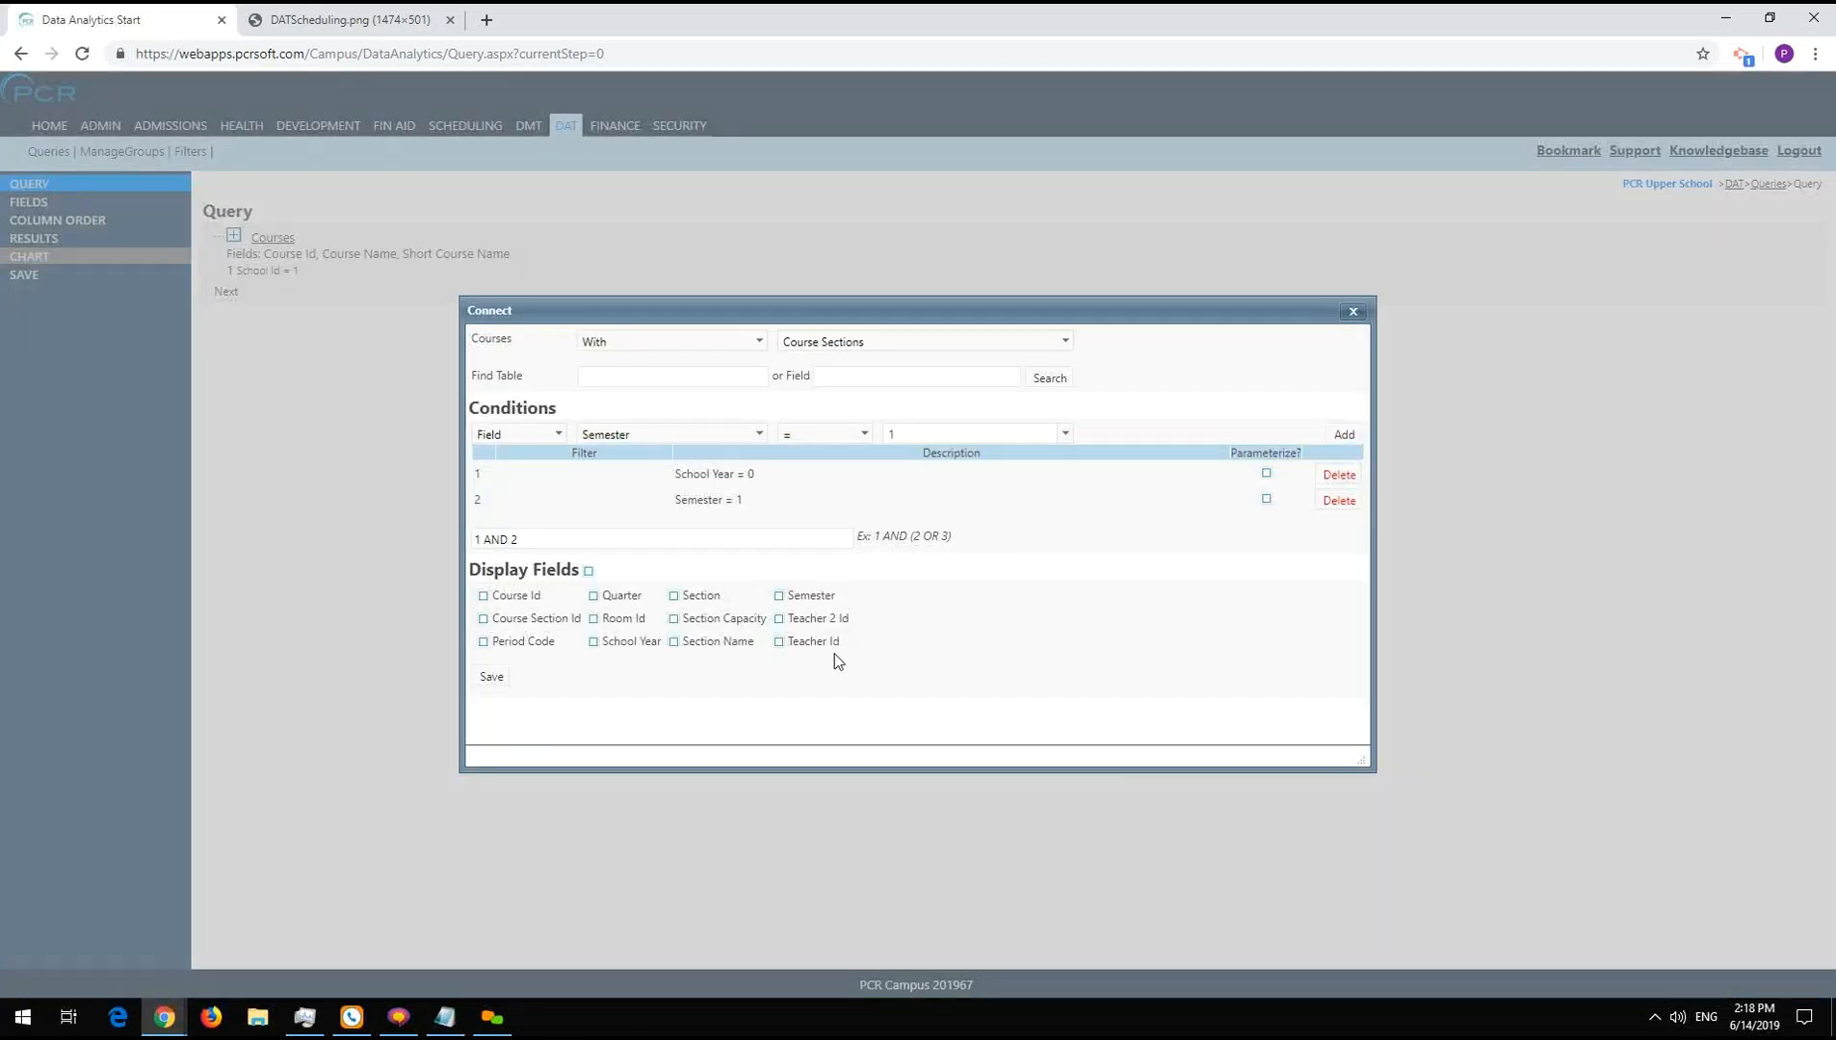
- Display Section and Section Capacity, parameterize the Semester condition, and save the Course Sections connection
{"action": "left_click", "coordinate": [708, 603]}
{"action": "left_click", "coordinate": [674, 619]}
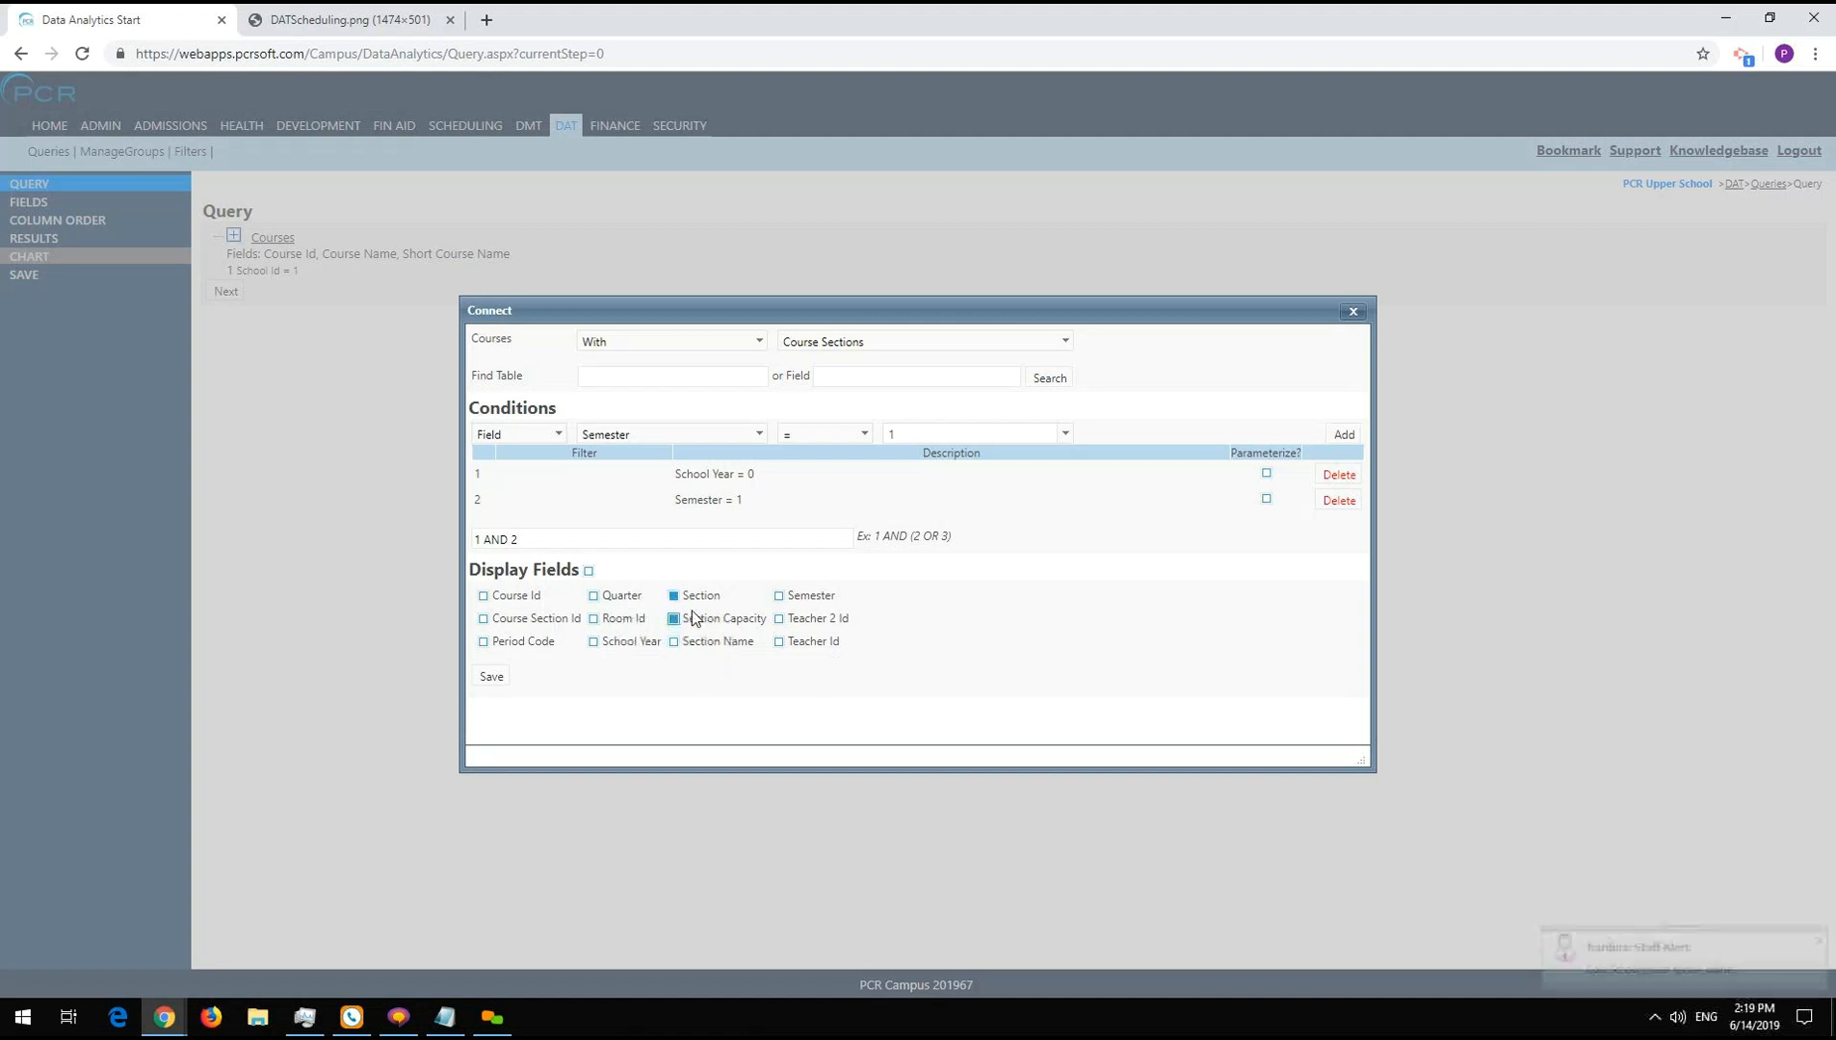
{"action": "left_click", "coordinate": [1267, 499]}
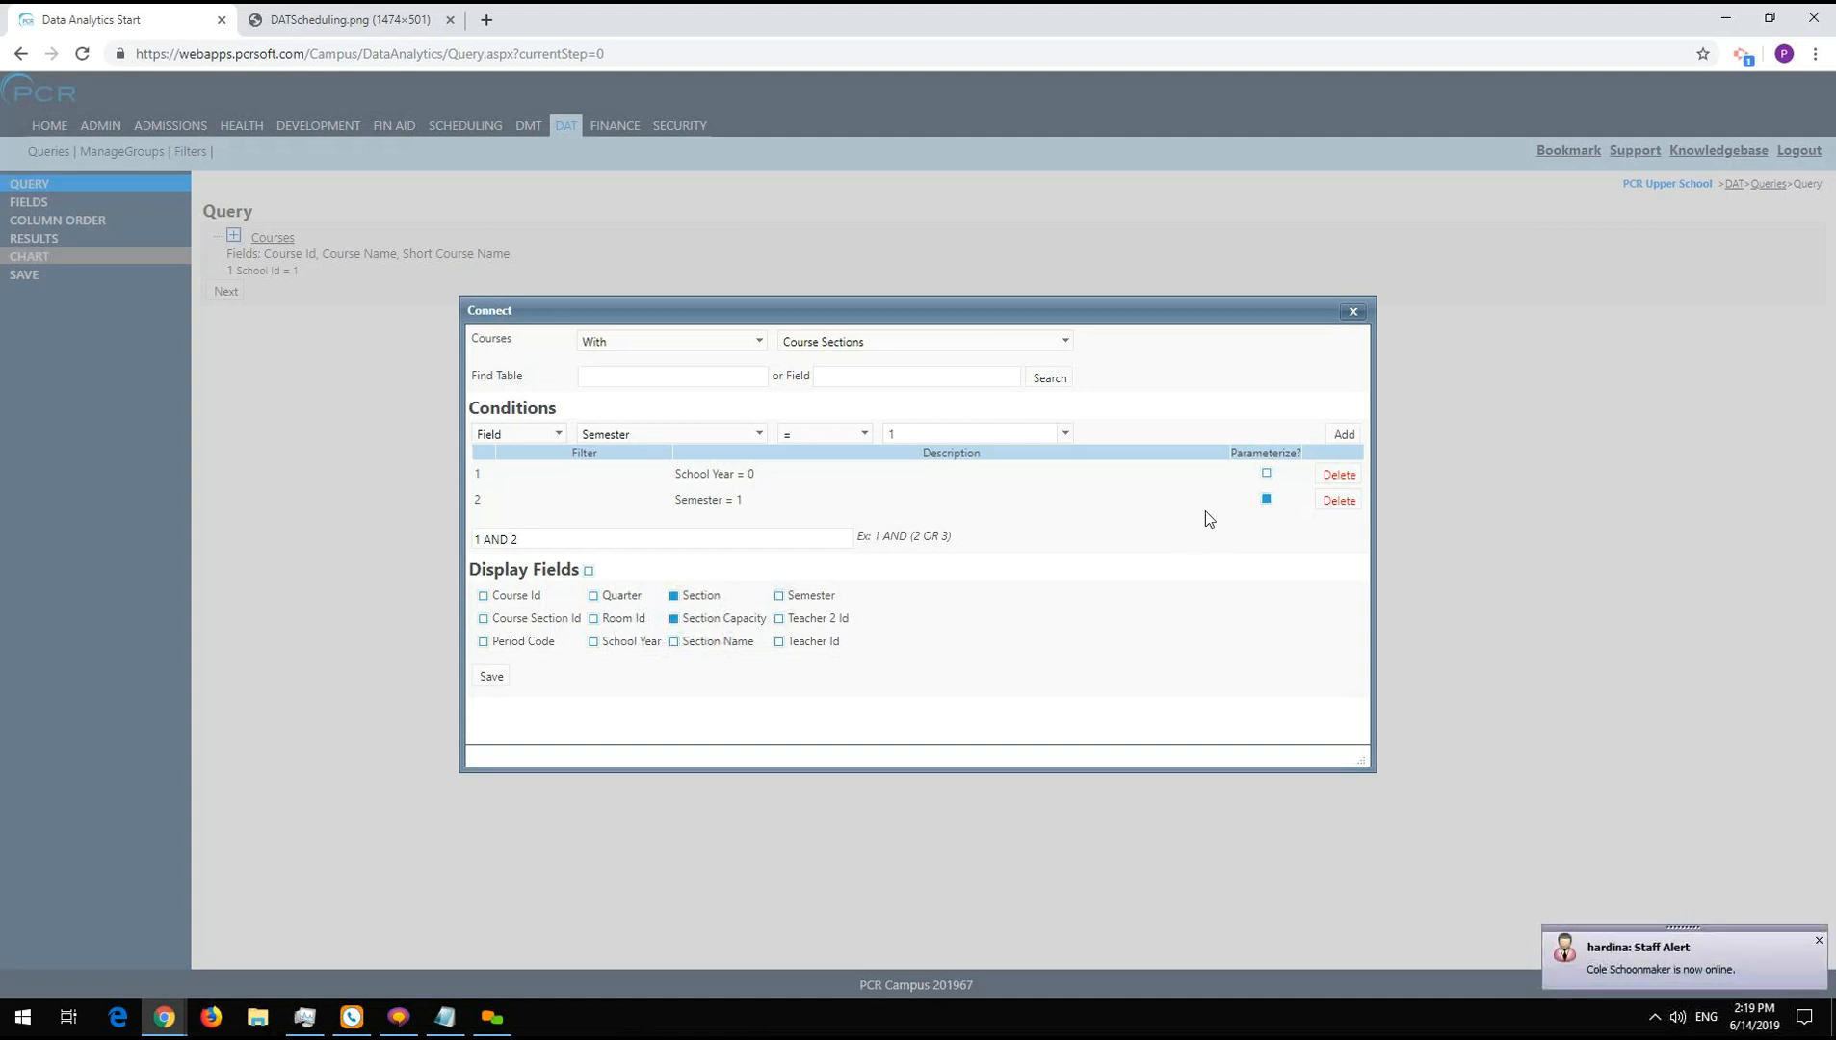
{"action": "left_click", "coordinate": [497, 681]}
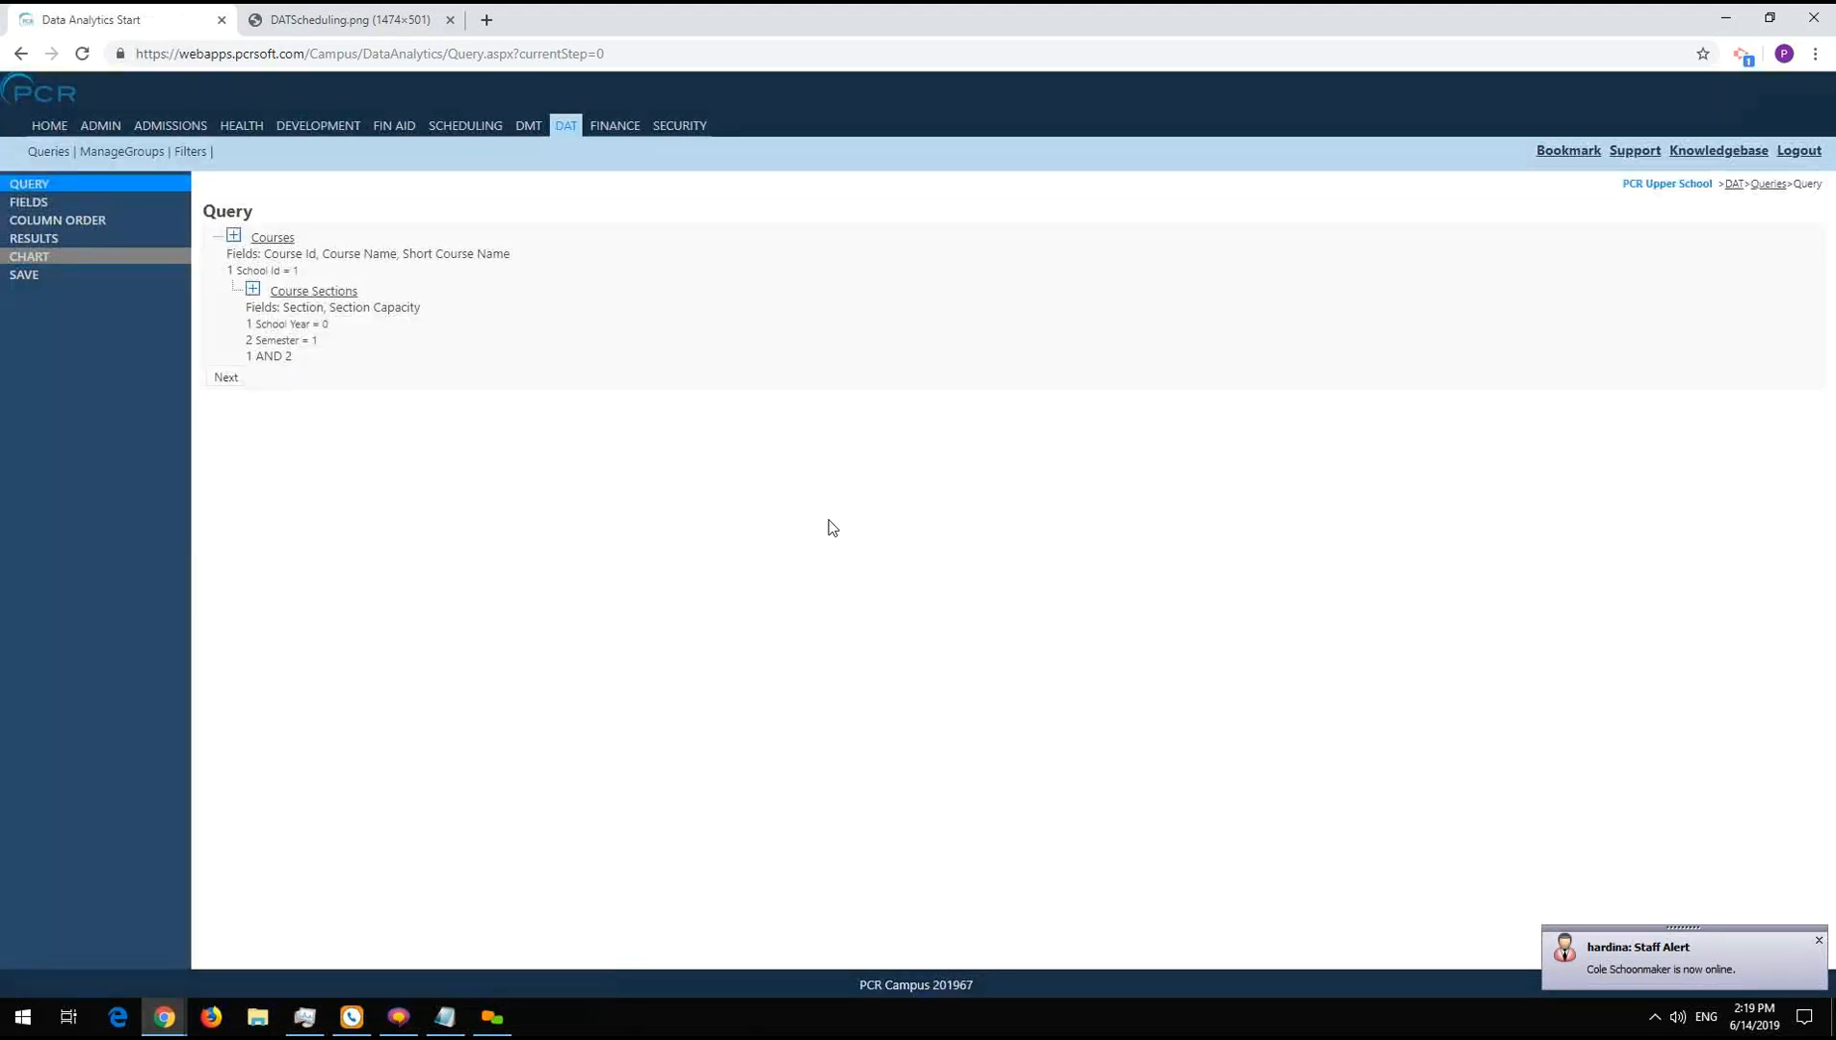
- Consult the scheduling diagram, connect Course Sections with Student Courses, and save without conditions or display fields
{"action": "left_click", "coordinate": [339, 20]}
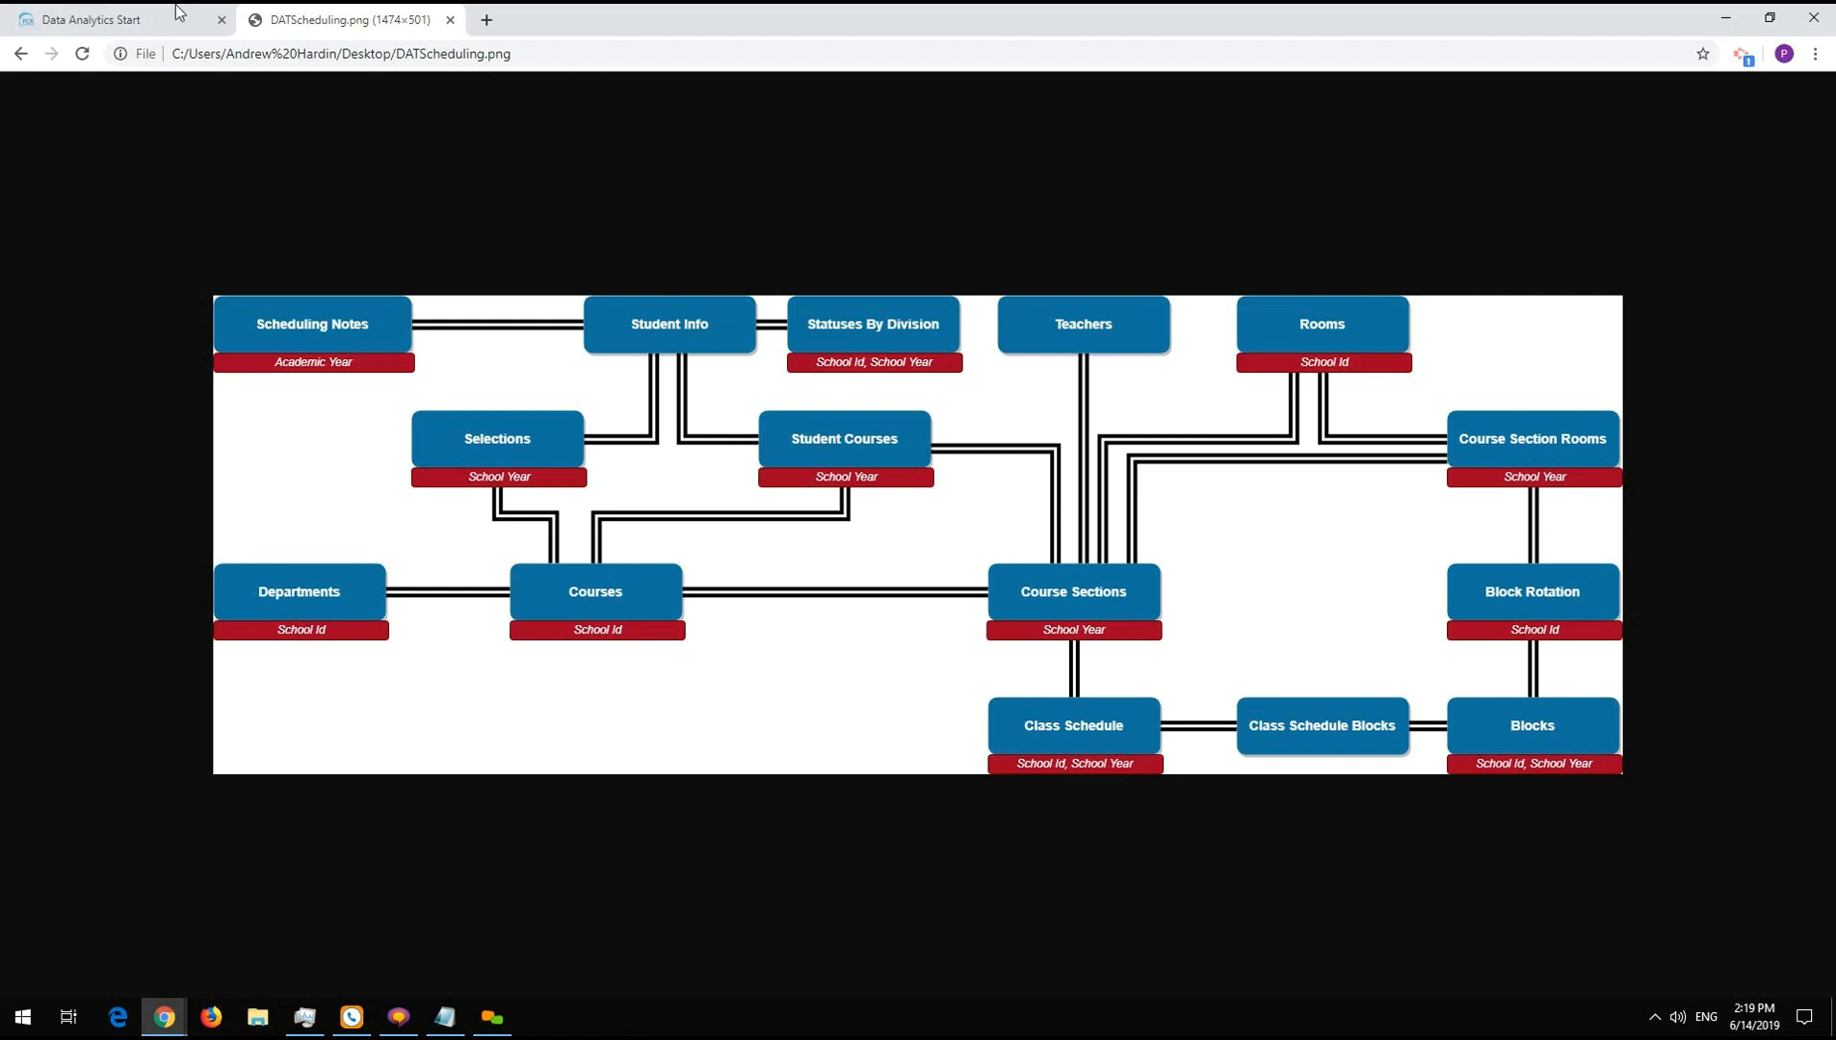
{"action": "left_click", "coordinate": [100, 21]}
{"action": "left_click", "coordinate": [253, 289]}
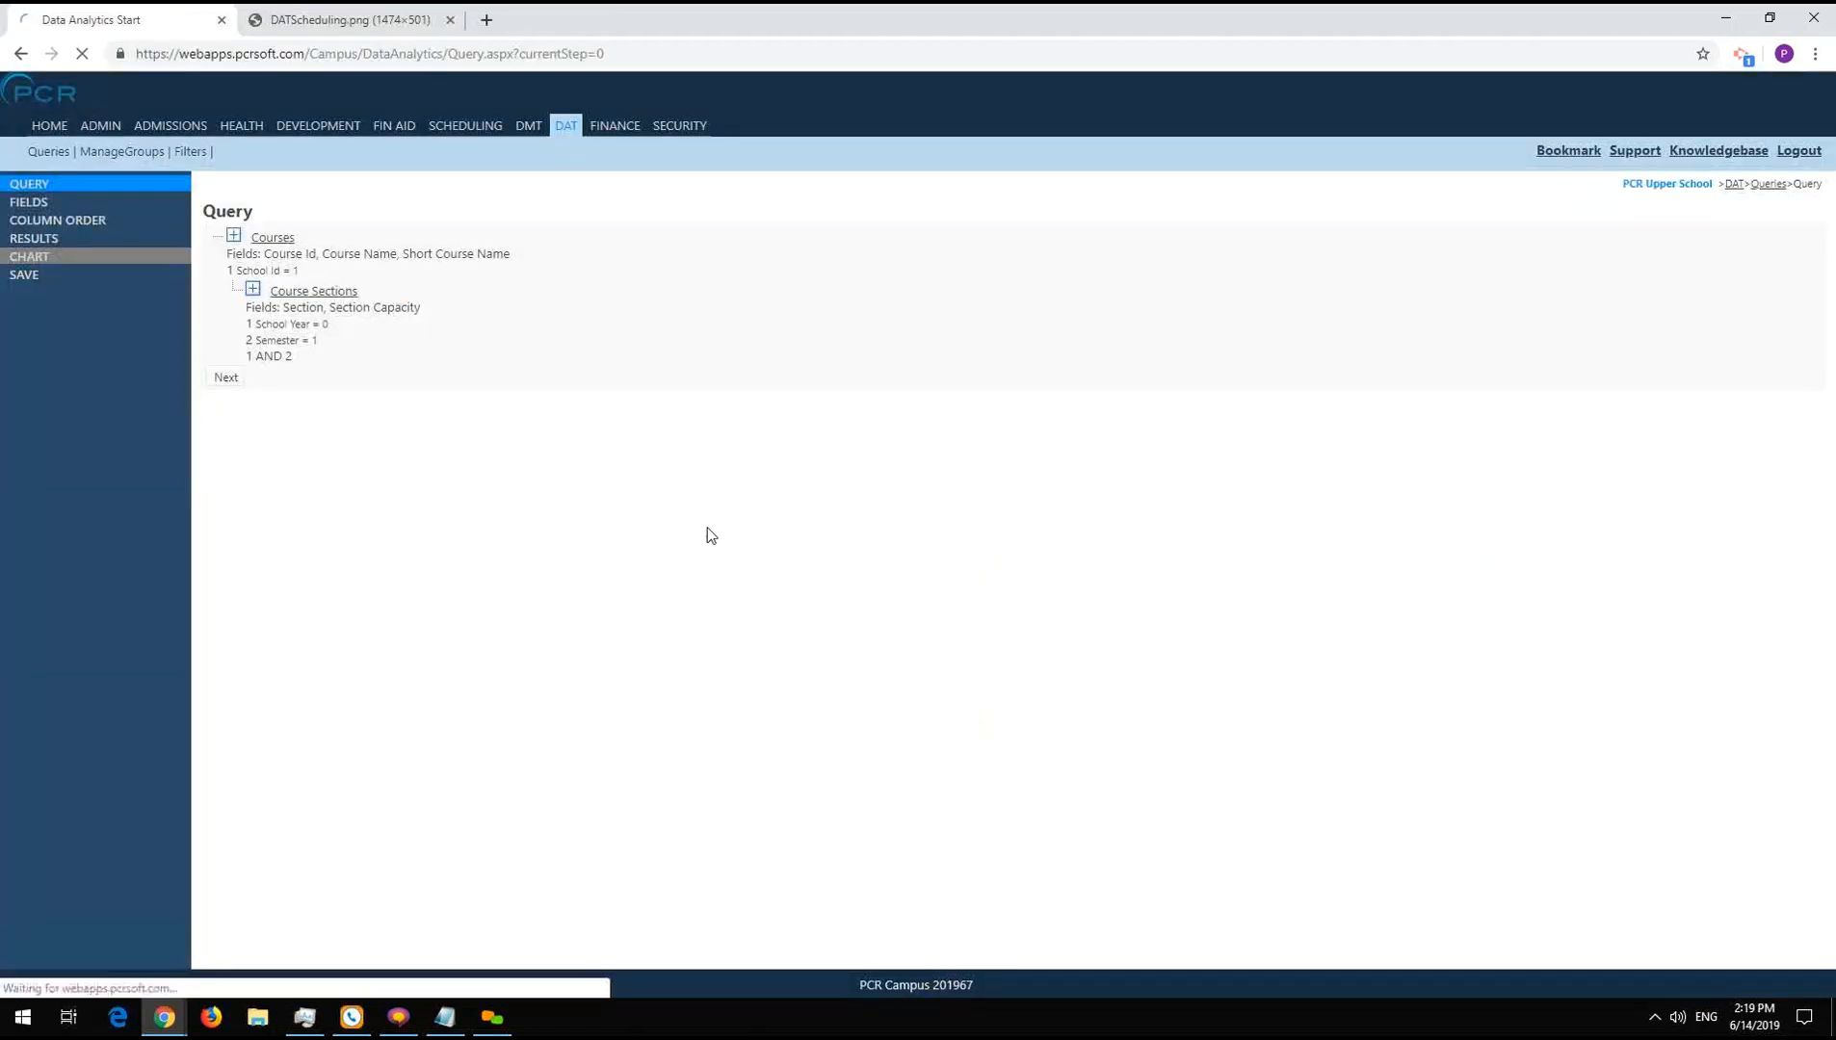
{"action": "left_click", "coordinate": [865, 348]}
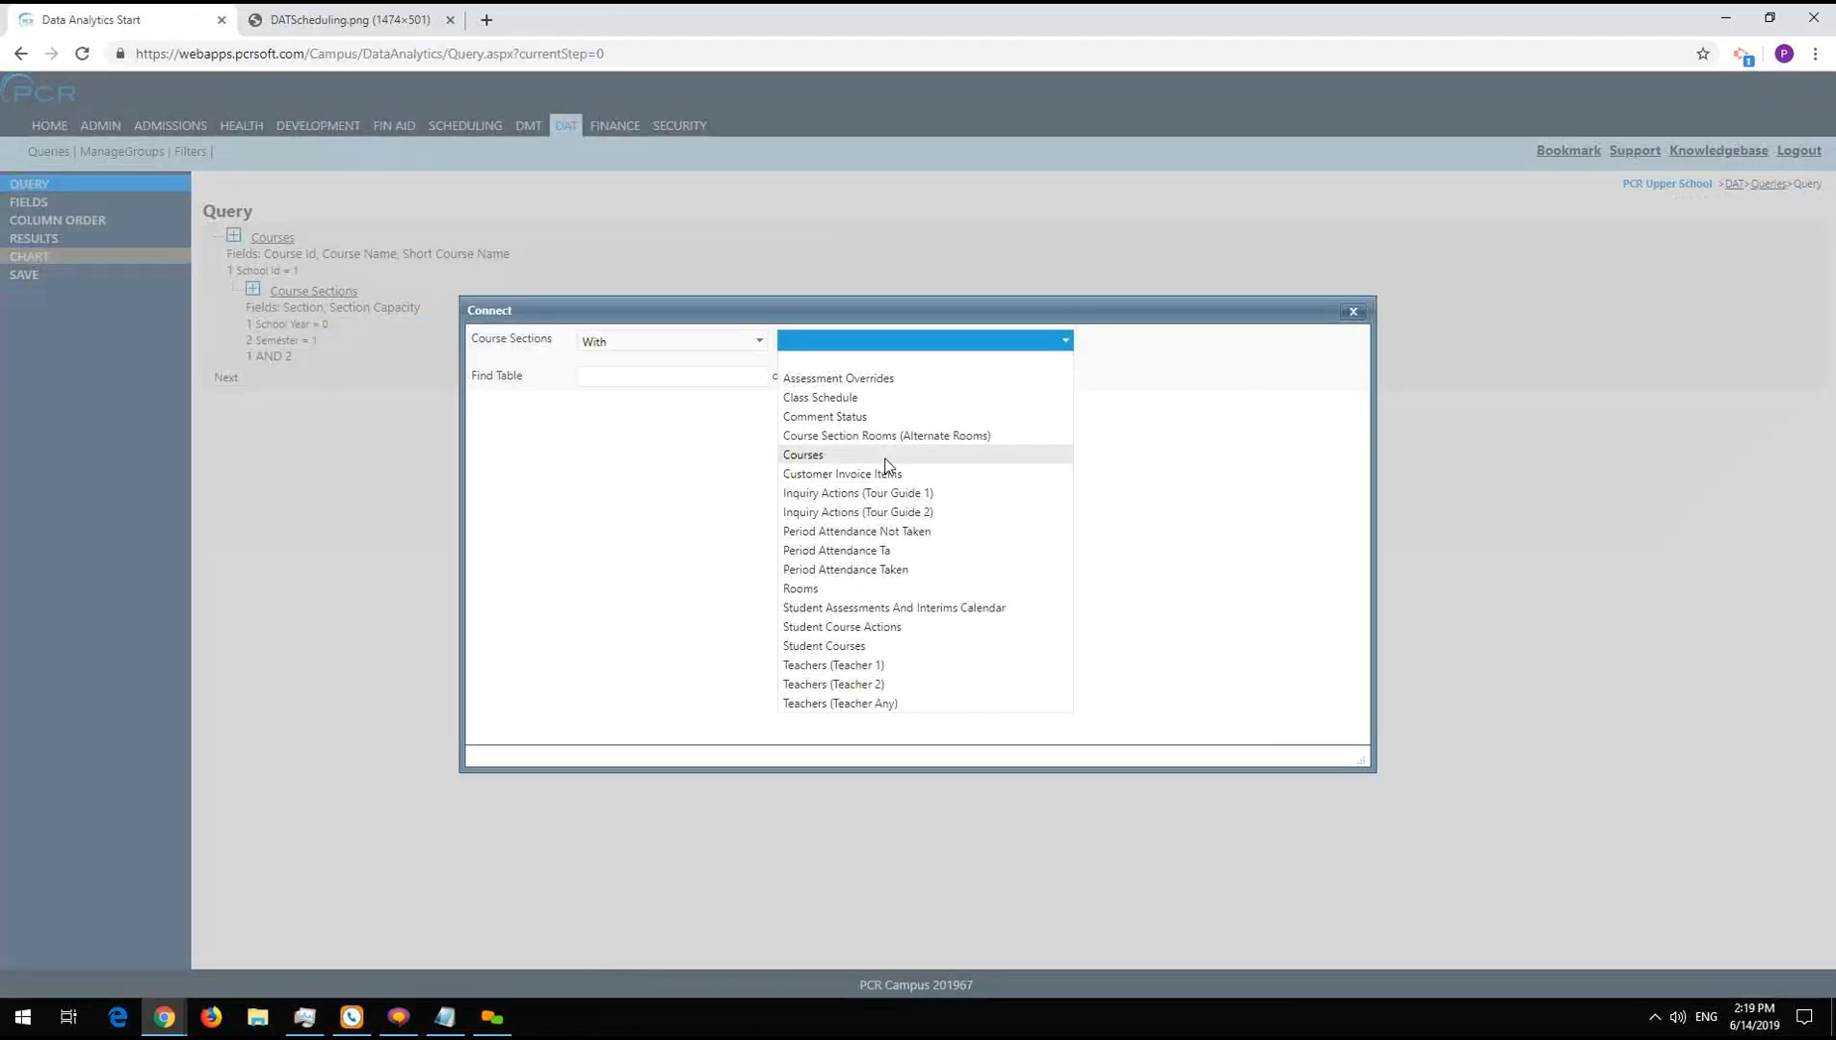
{"action": "left_click", "coordinate": [867, 646]}
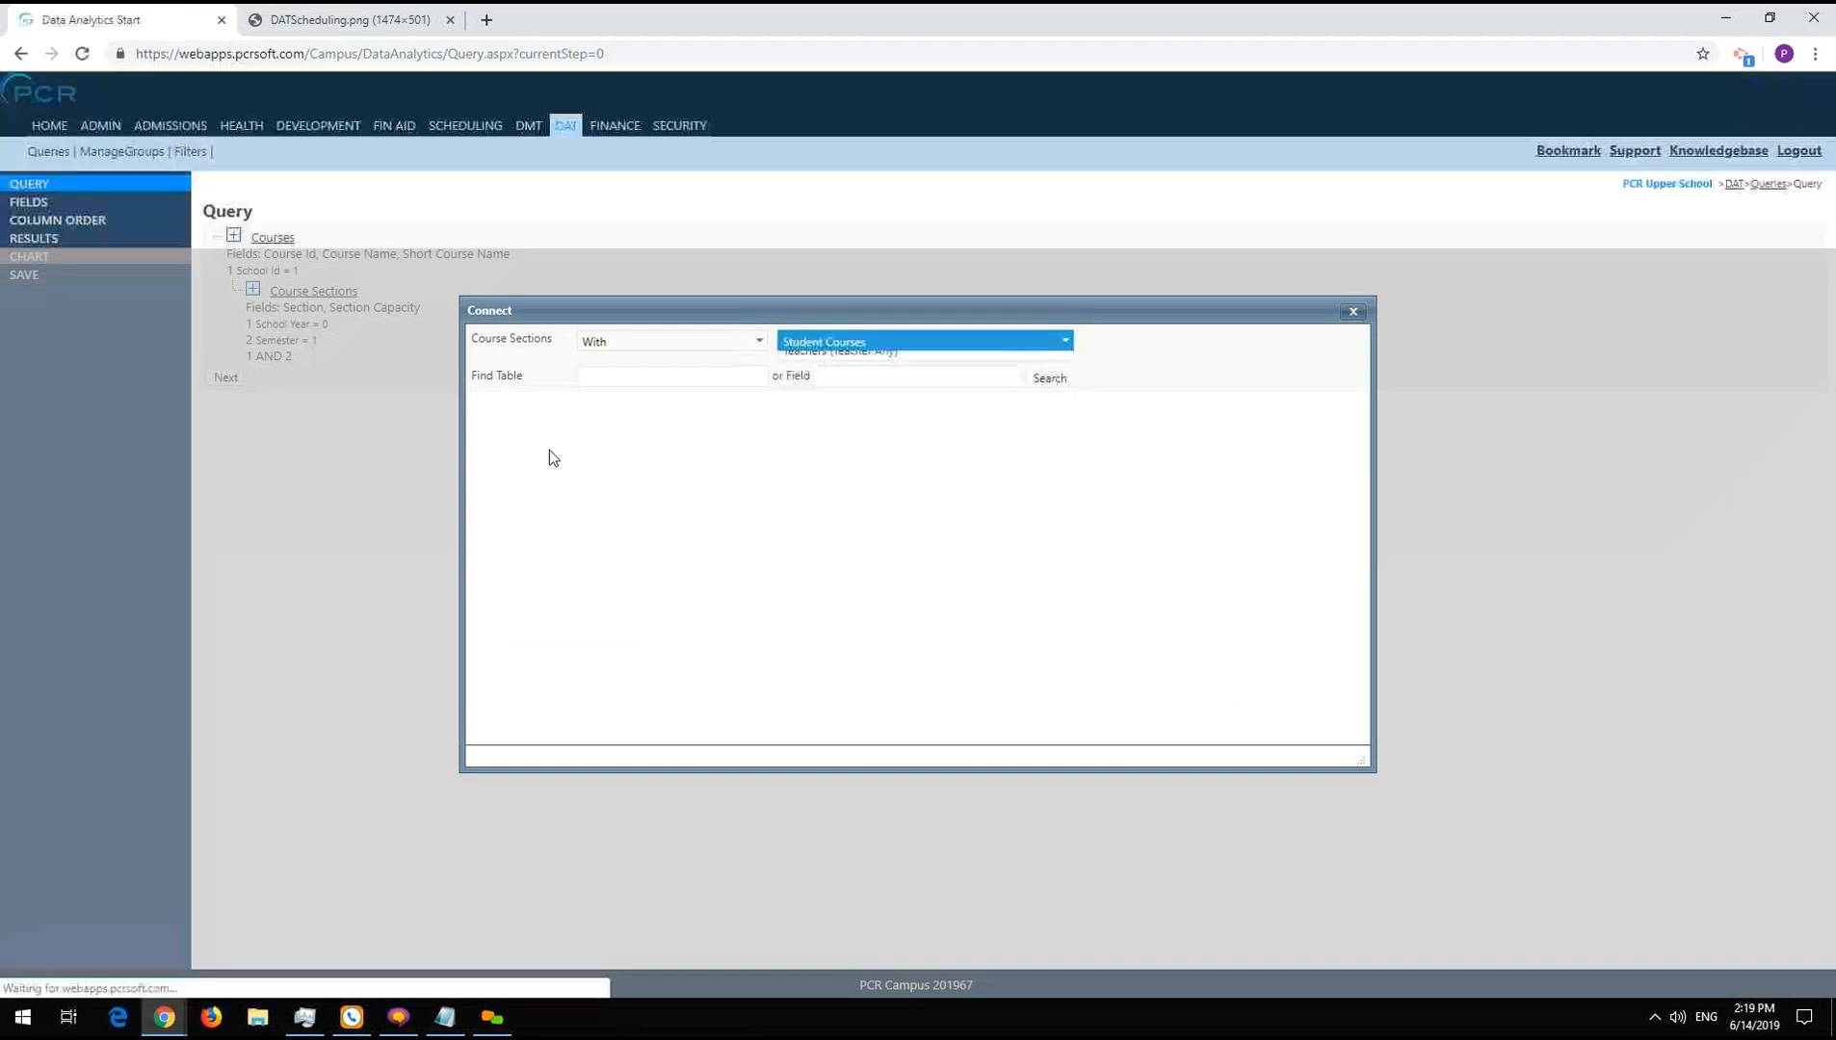
{"action": "left_click", "coordinate": [491, 557]}
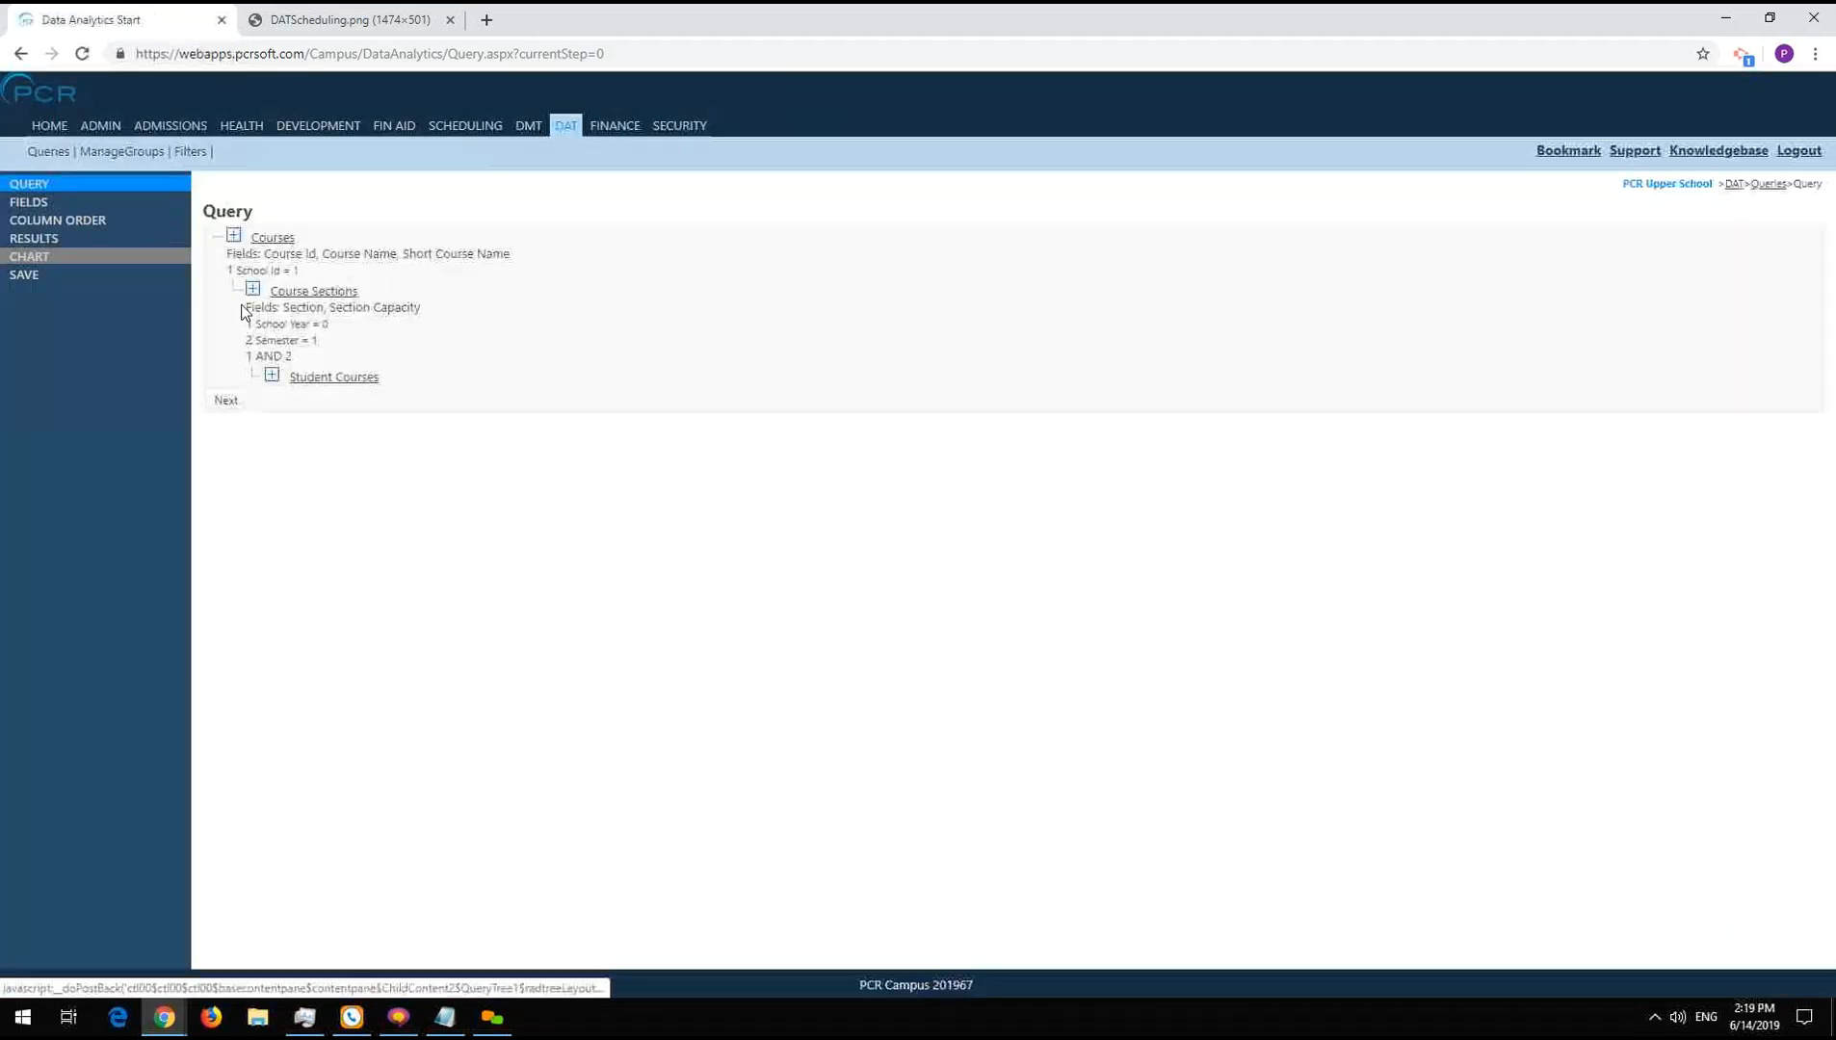
- Connect Student Courses with Student Info and save the connection without display fields
{"action": "left_click", "coordinate": [274, 377]}
{"action": "left_click", "coordinate": [973, 337]}
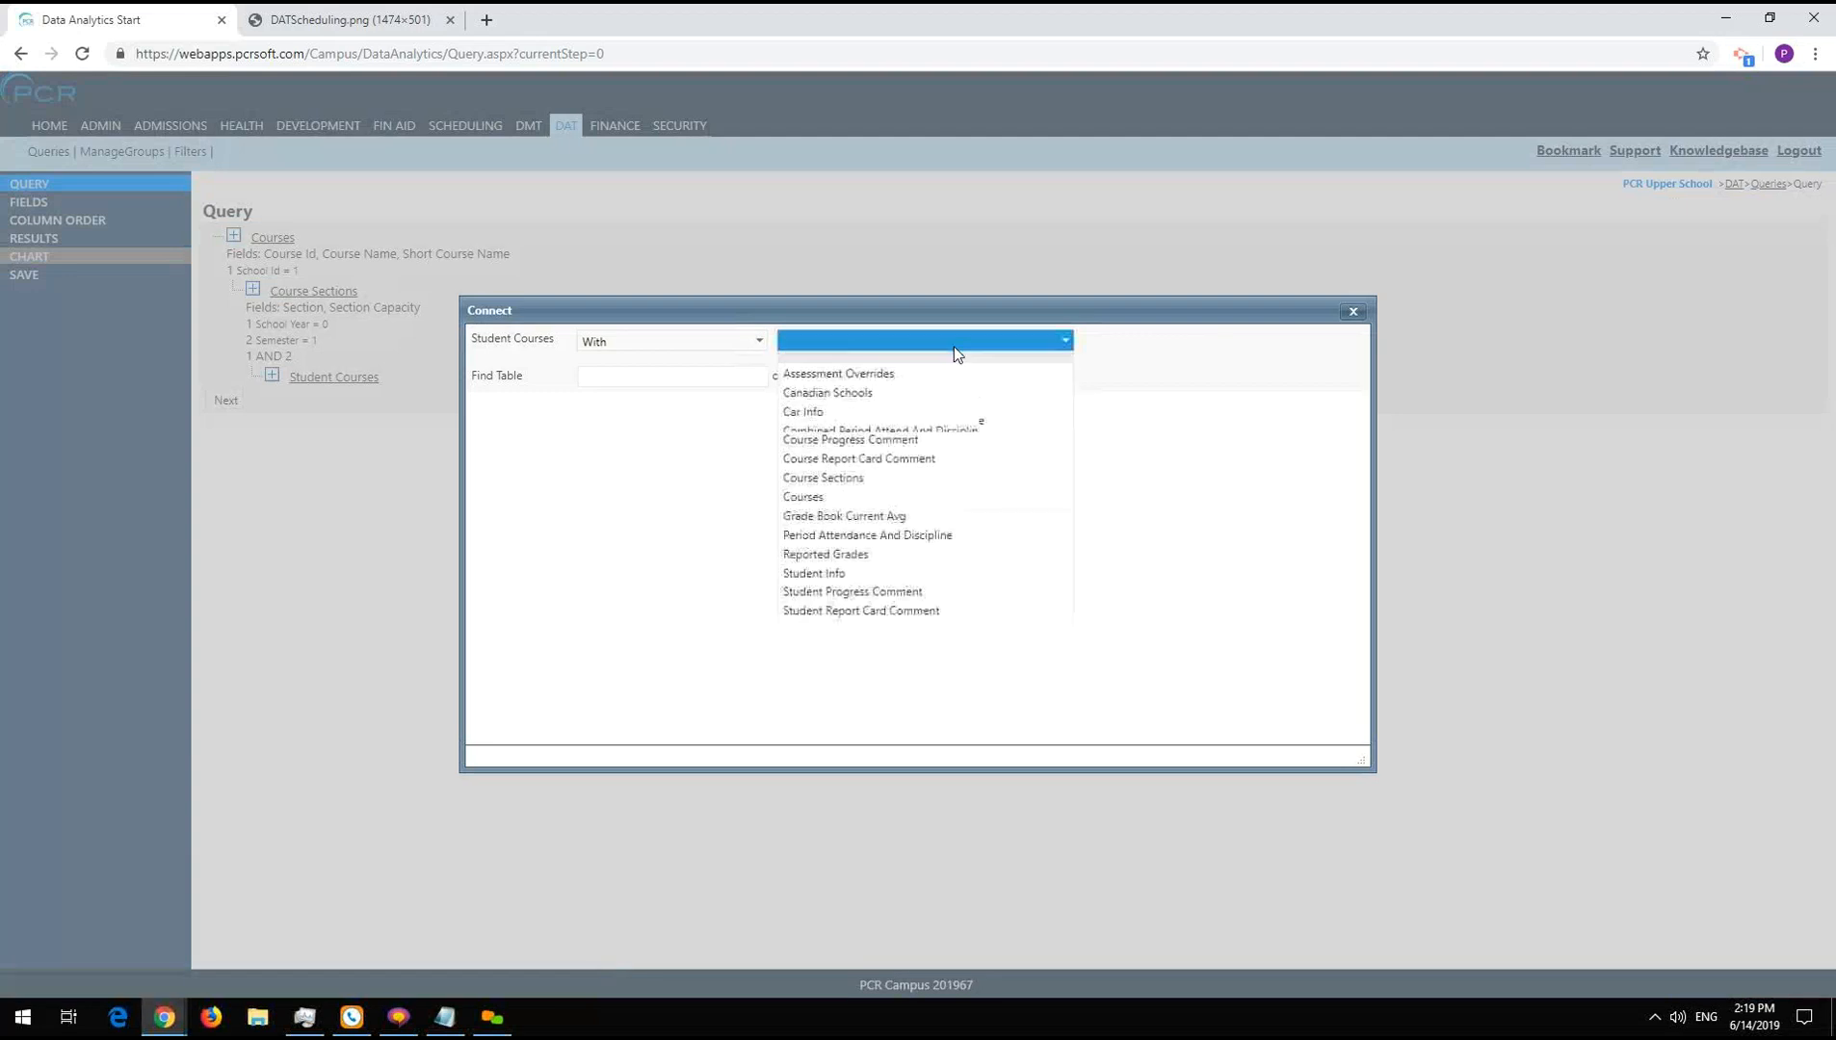
{"action": "left_click", "coordinate": [858, 590]}
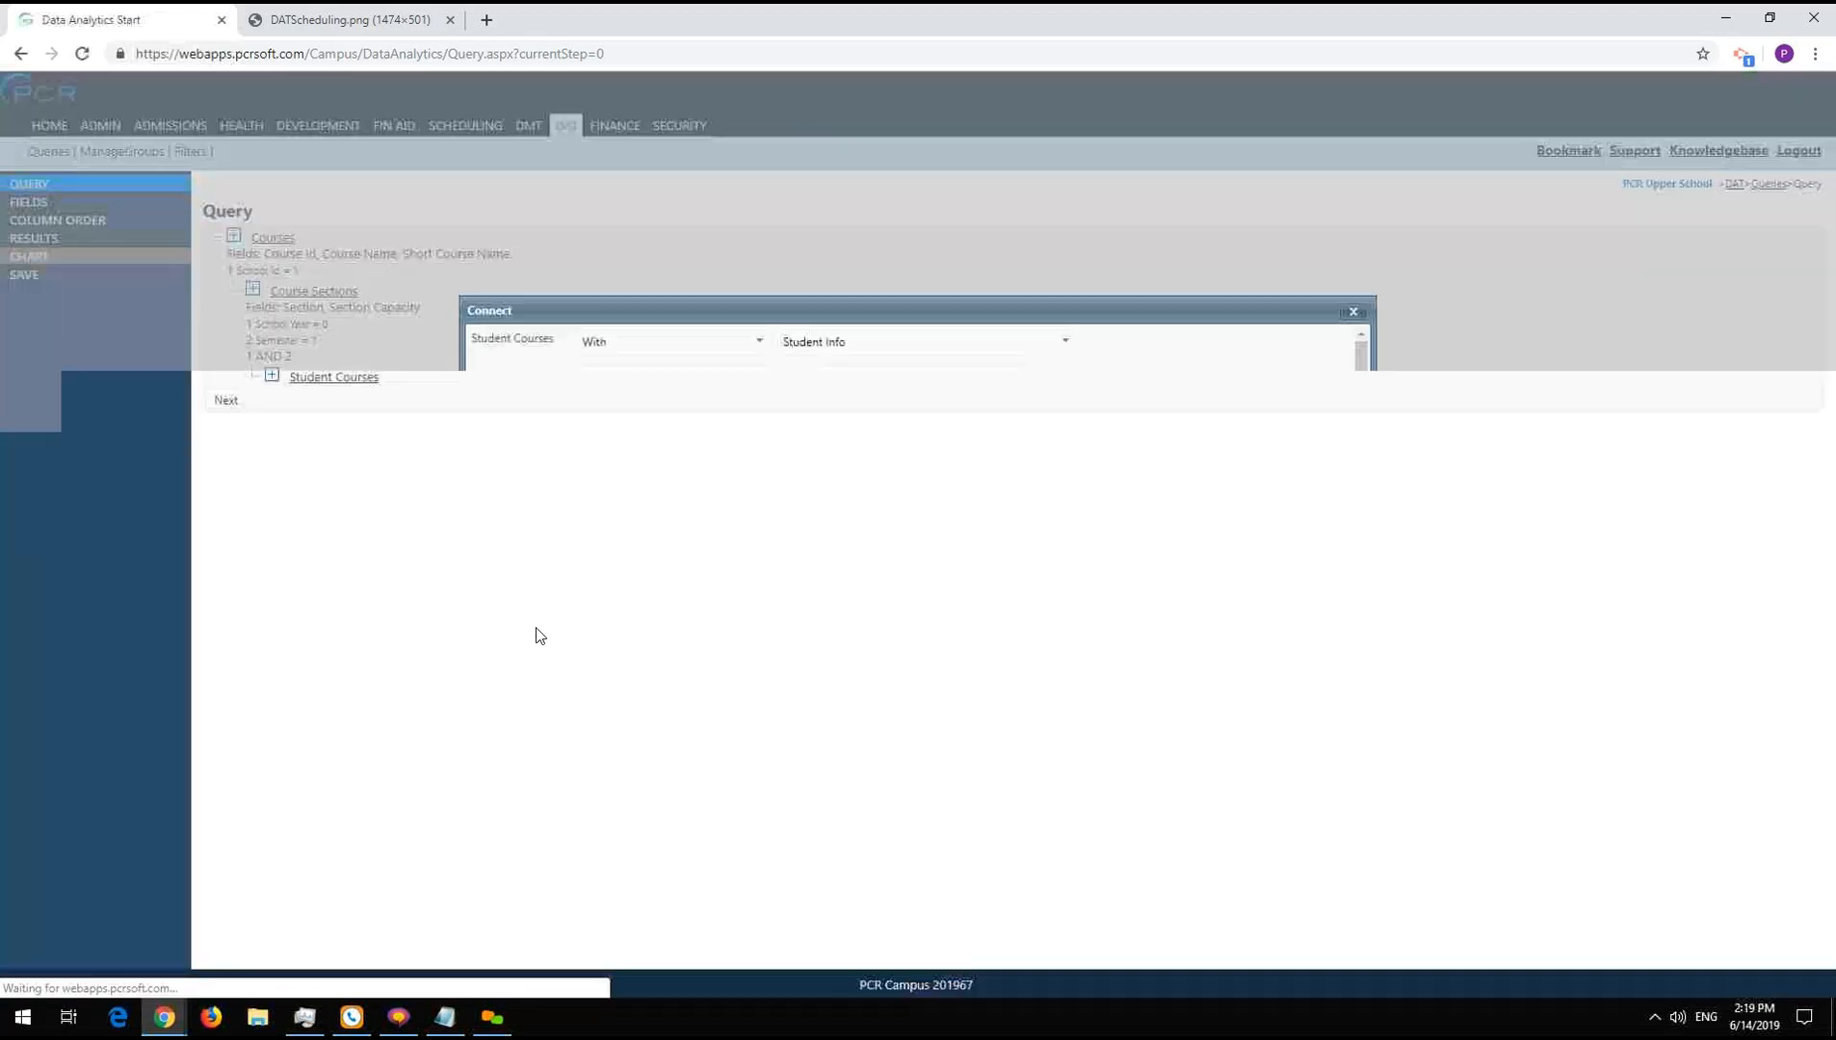
{"action": "scroll", "coordinate": [512, 734], "scroll_direction": "down", "scroll_amount": 3}
{"action": "left_click", "coordinate": [493, 726]}
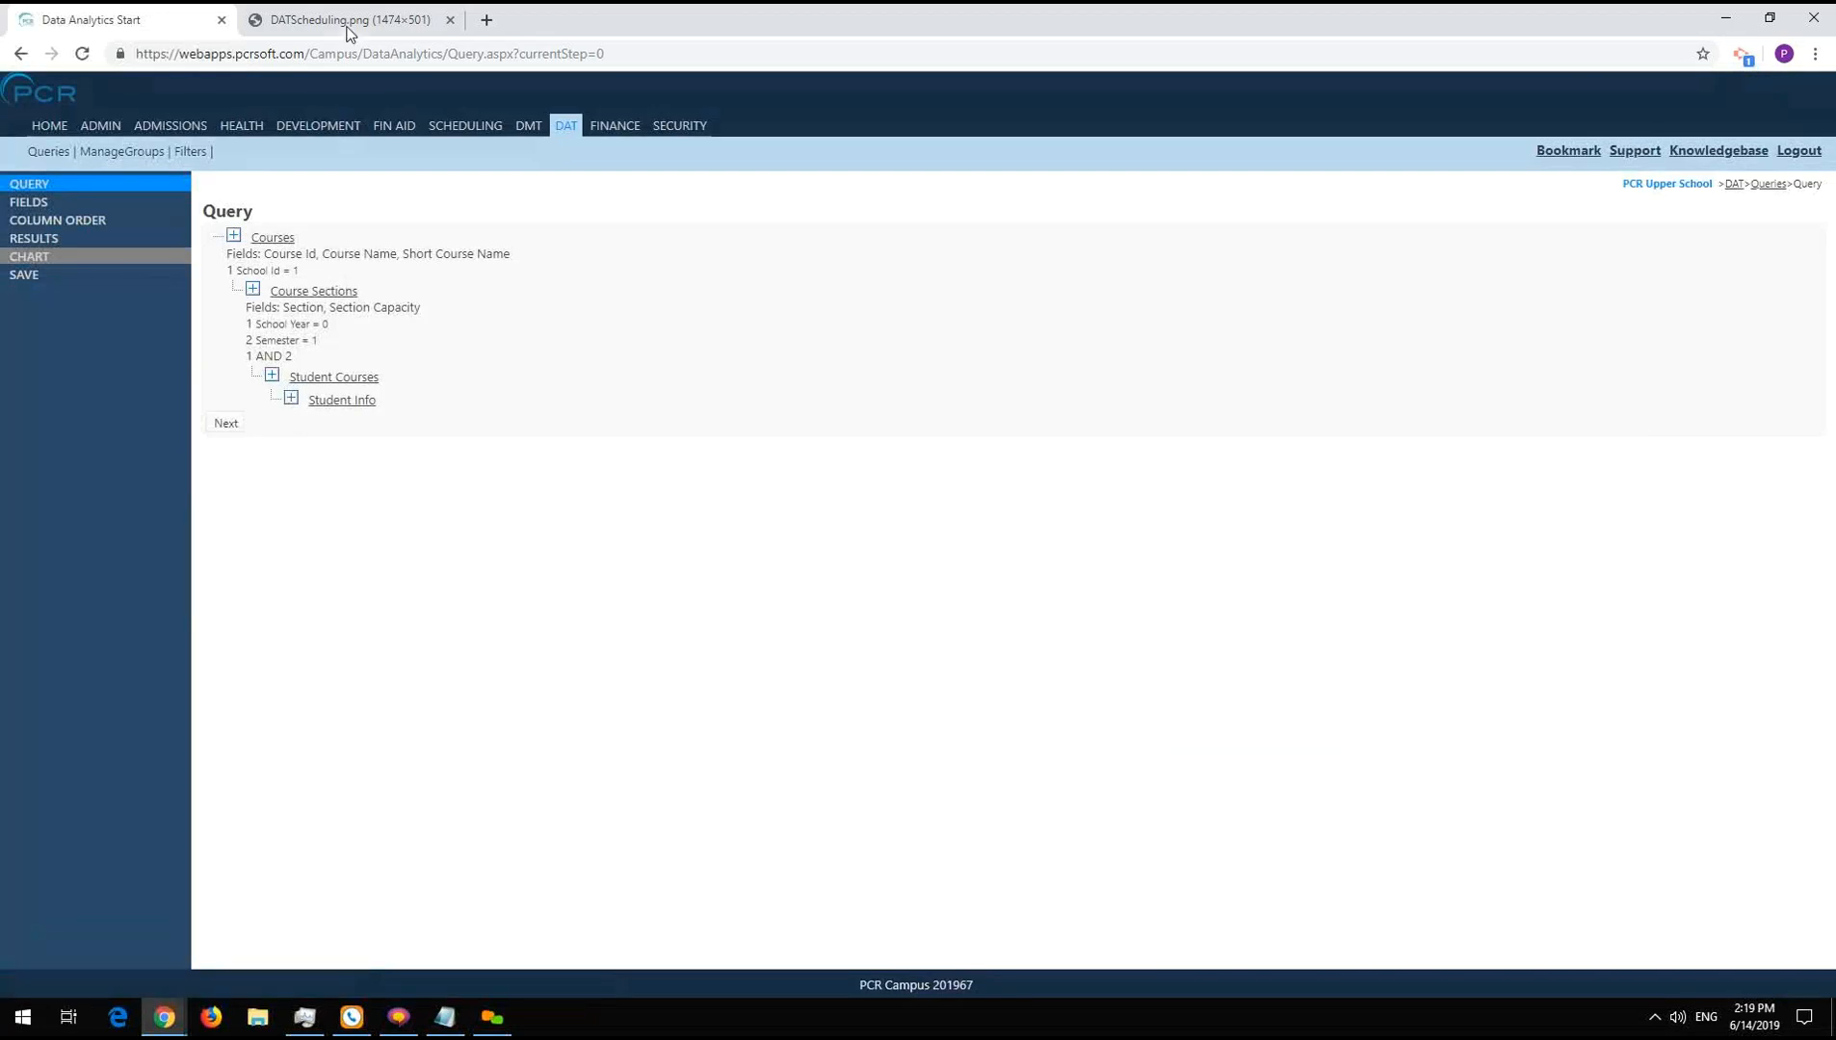
- Compare the query with the scheduling diagram's links and conditions, and connect Student Info with Statuses By Division
{"action": "left_click", "coordinate": [349, 22]}
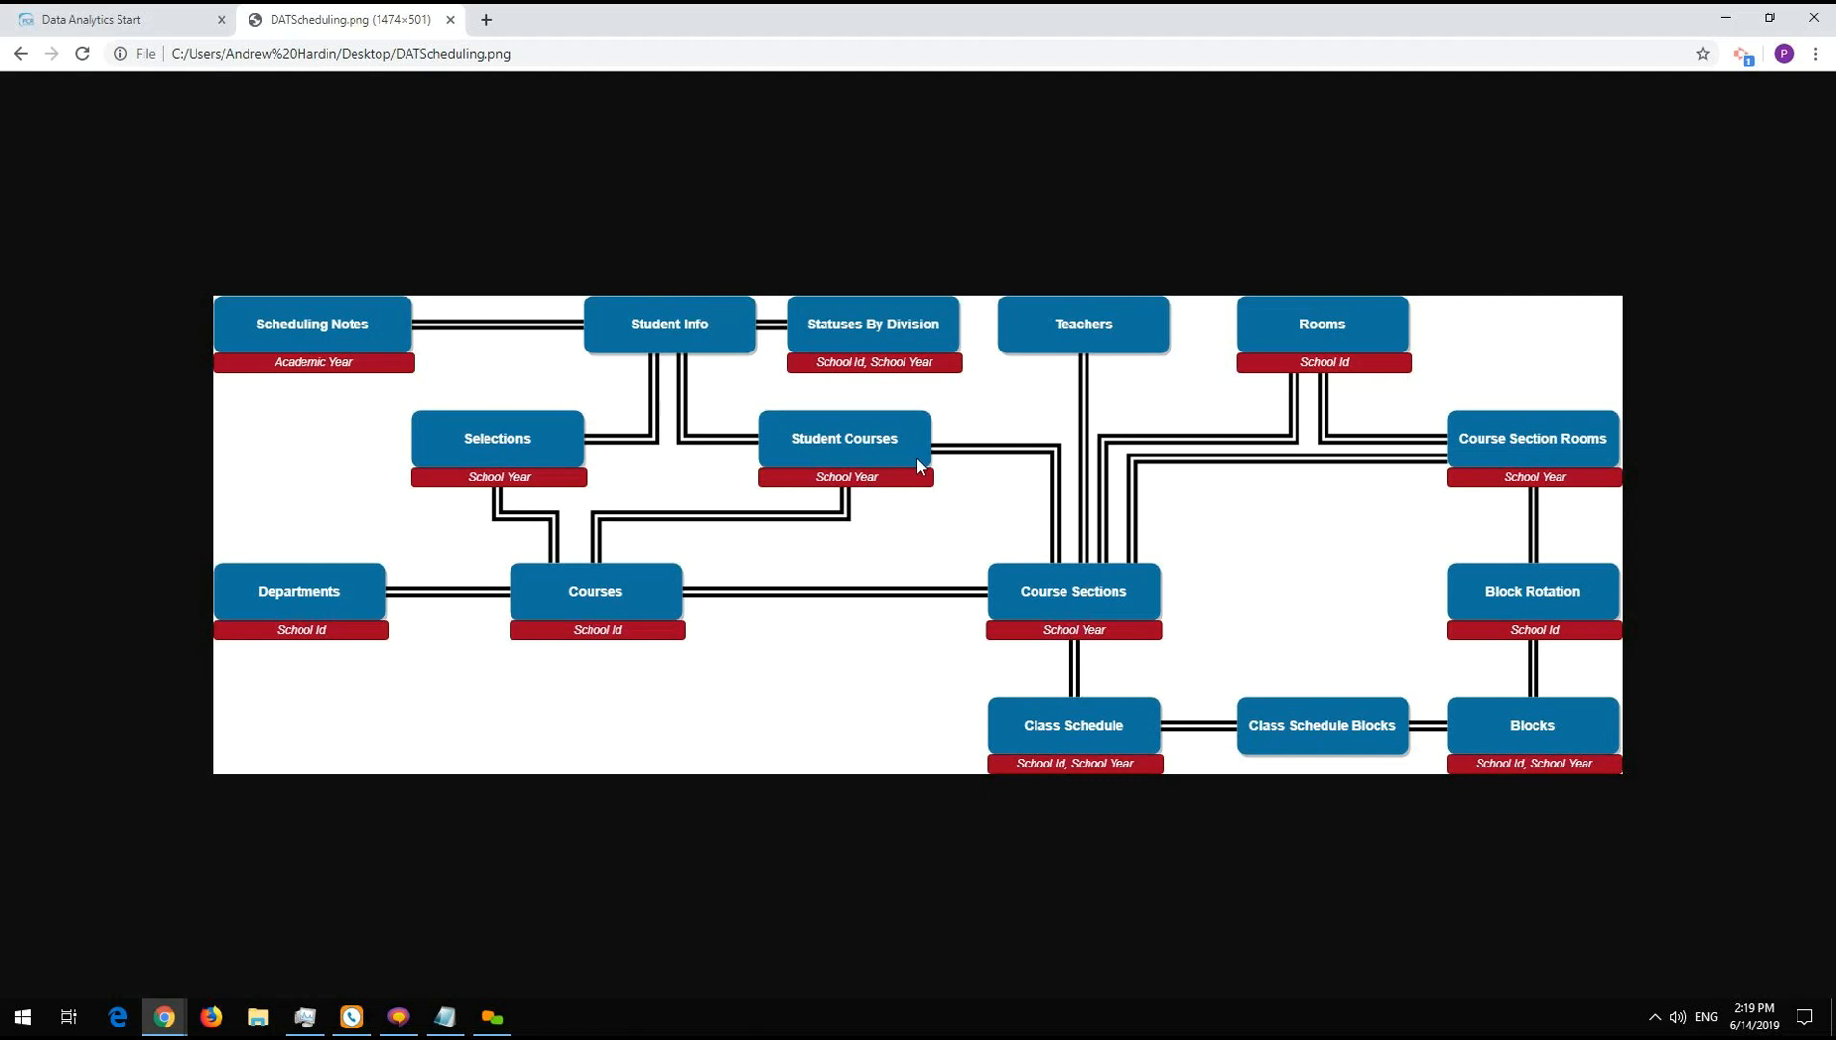
{"action": "left_click", "coordinate": [154, 13]}
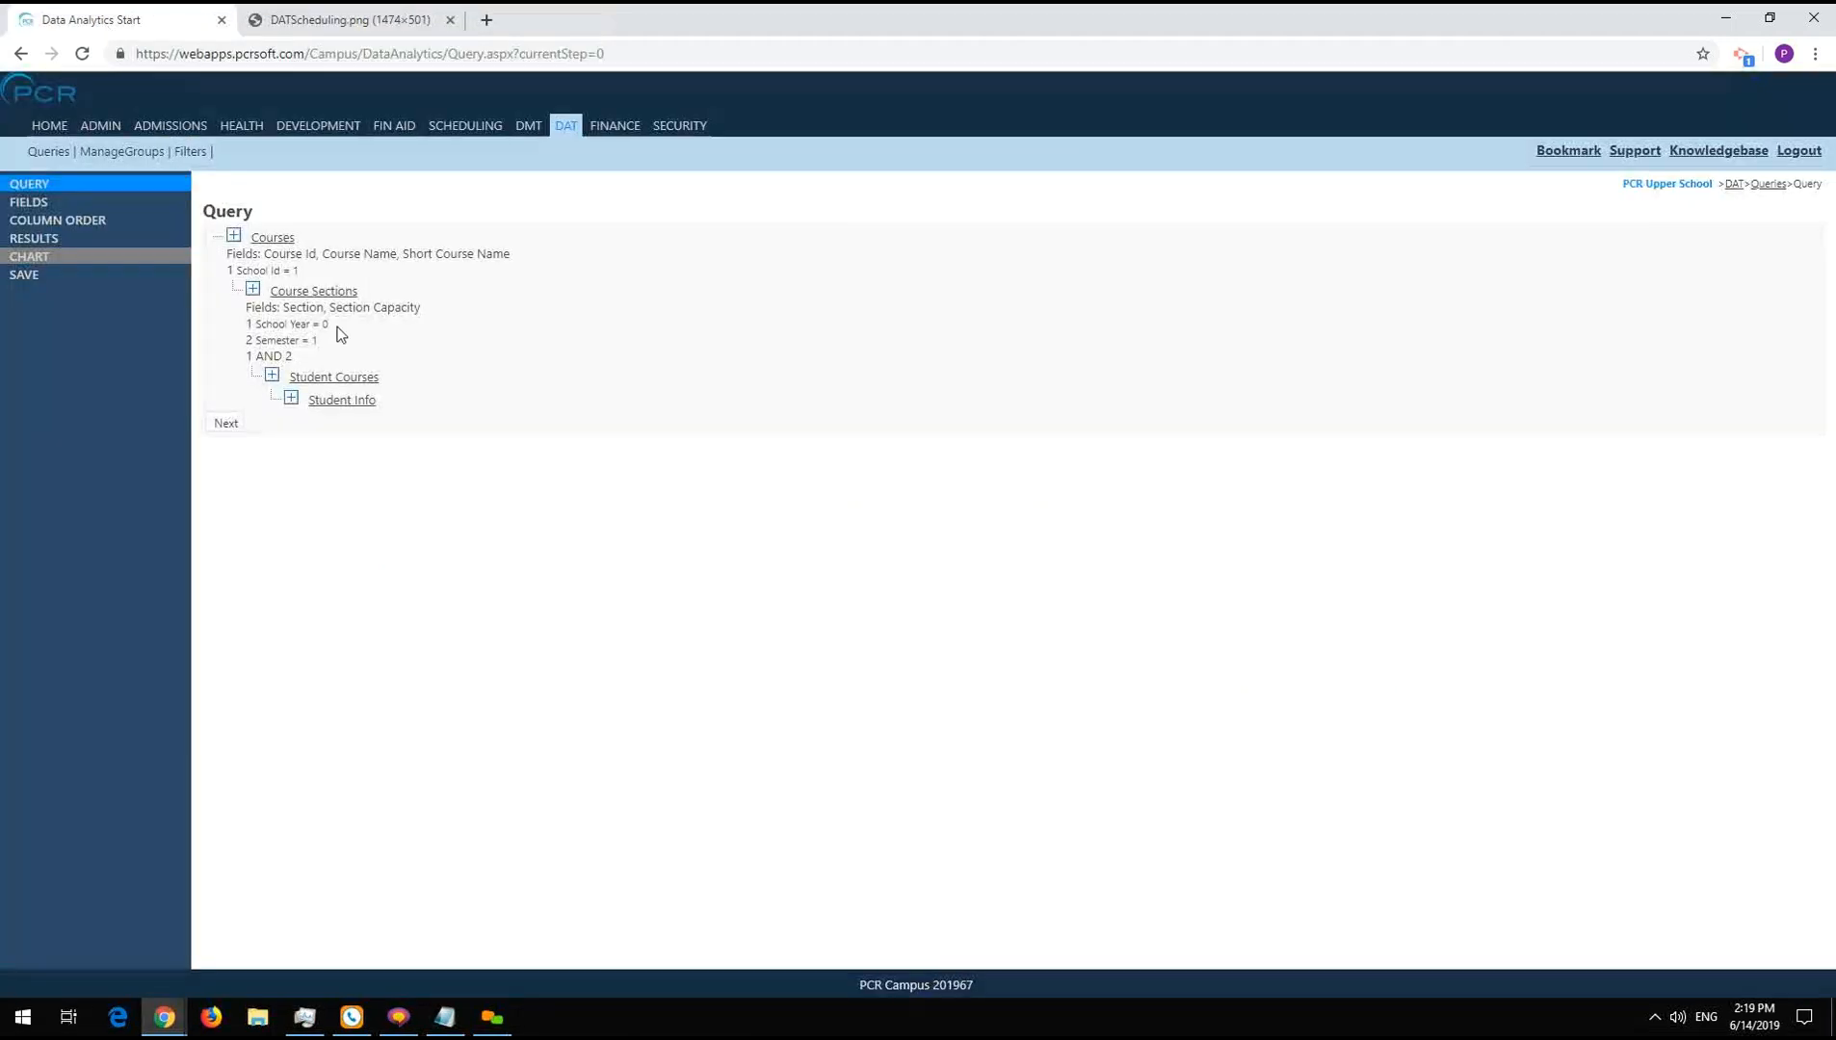
{"action": "left_click", "coordinate": [342, 20]}
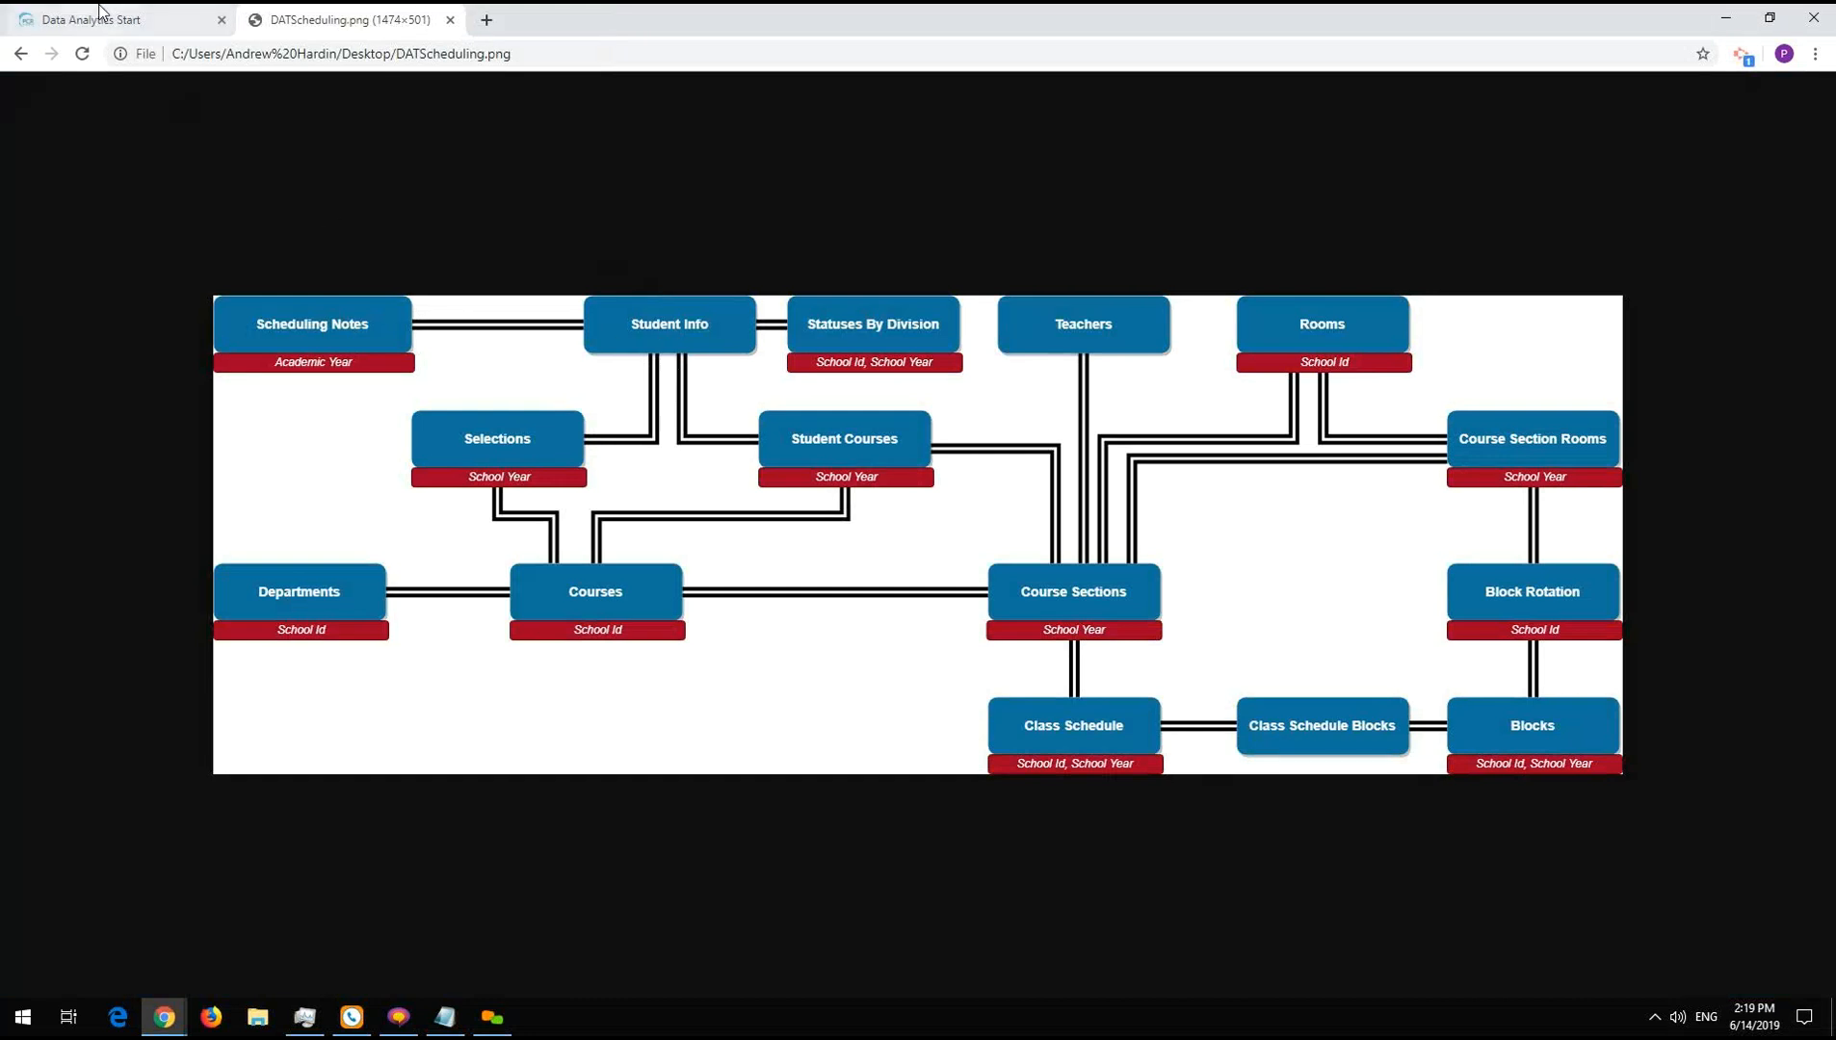
{"action": "left_click", "coordinate": [108, 20]}
{"action": "left_click", "coordinate": [338, 20]}
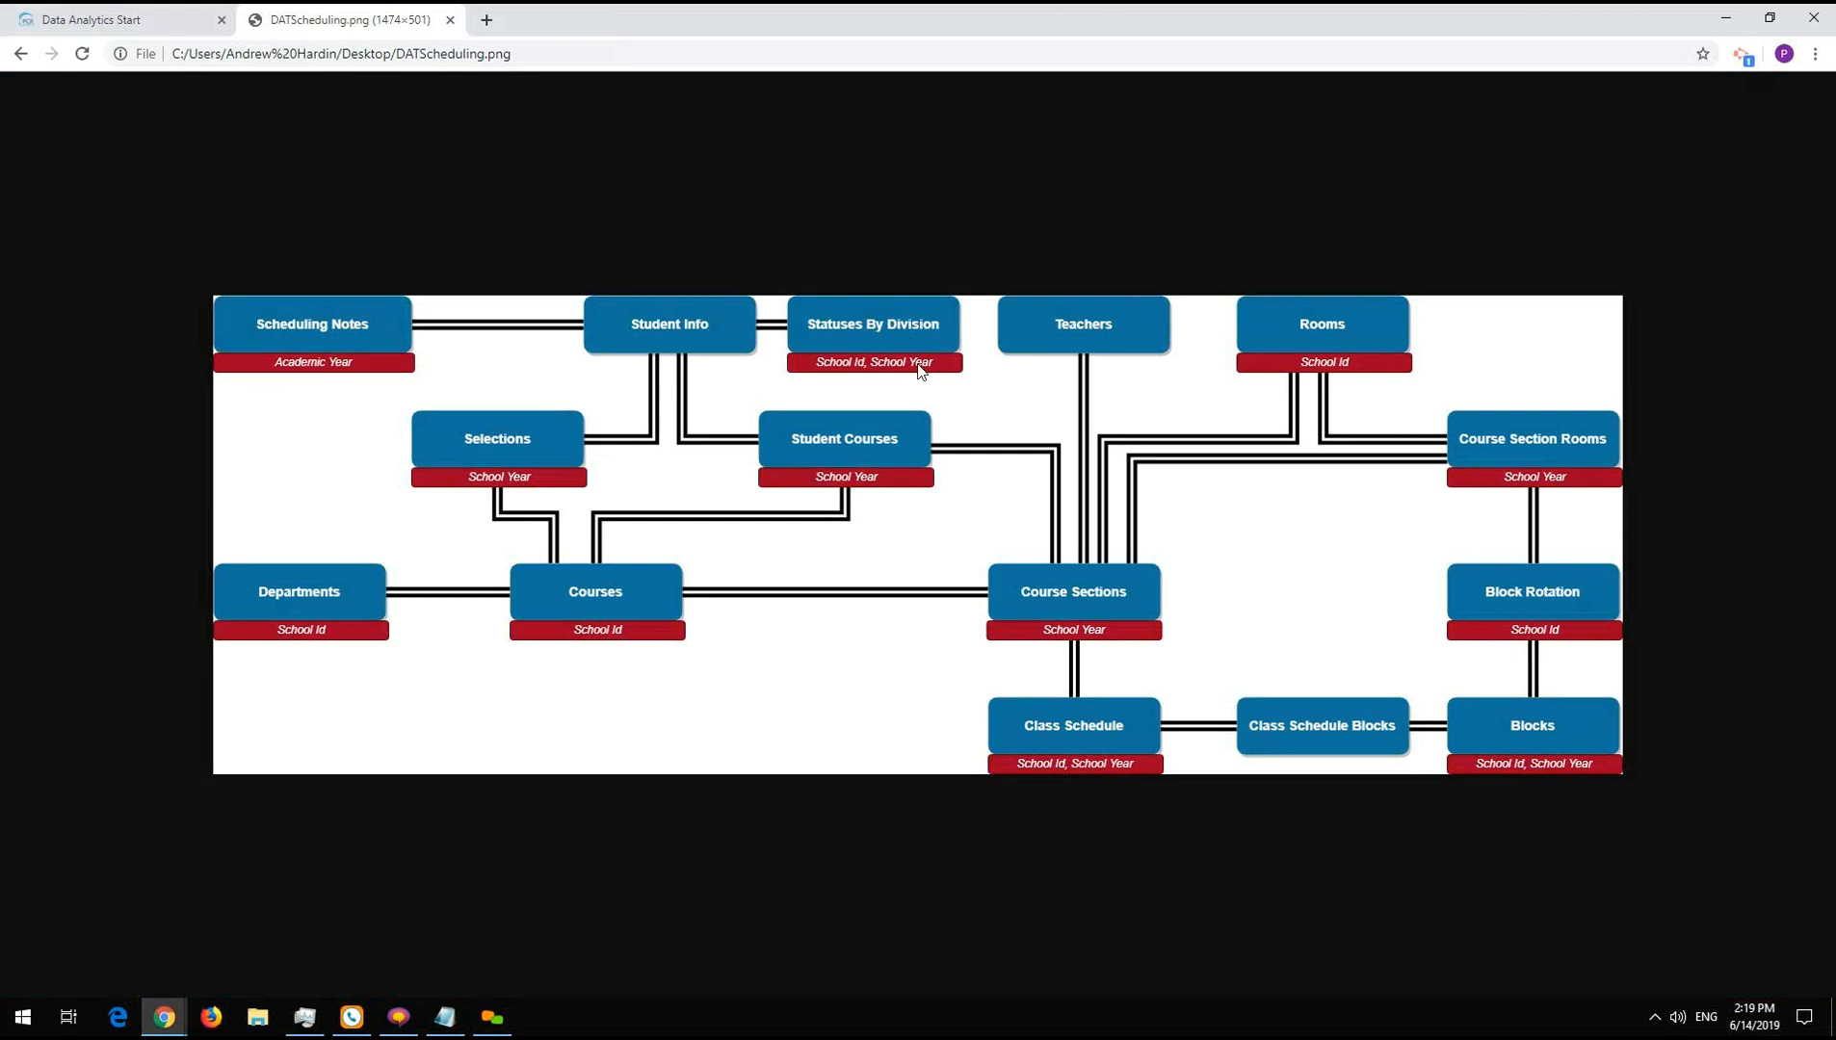
{"action": "left_click", "coordinate": [123, 26]}
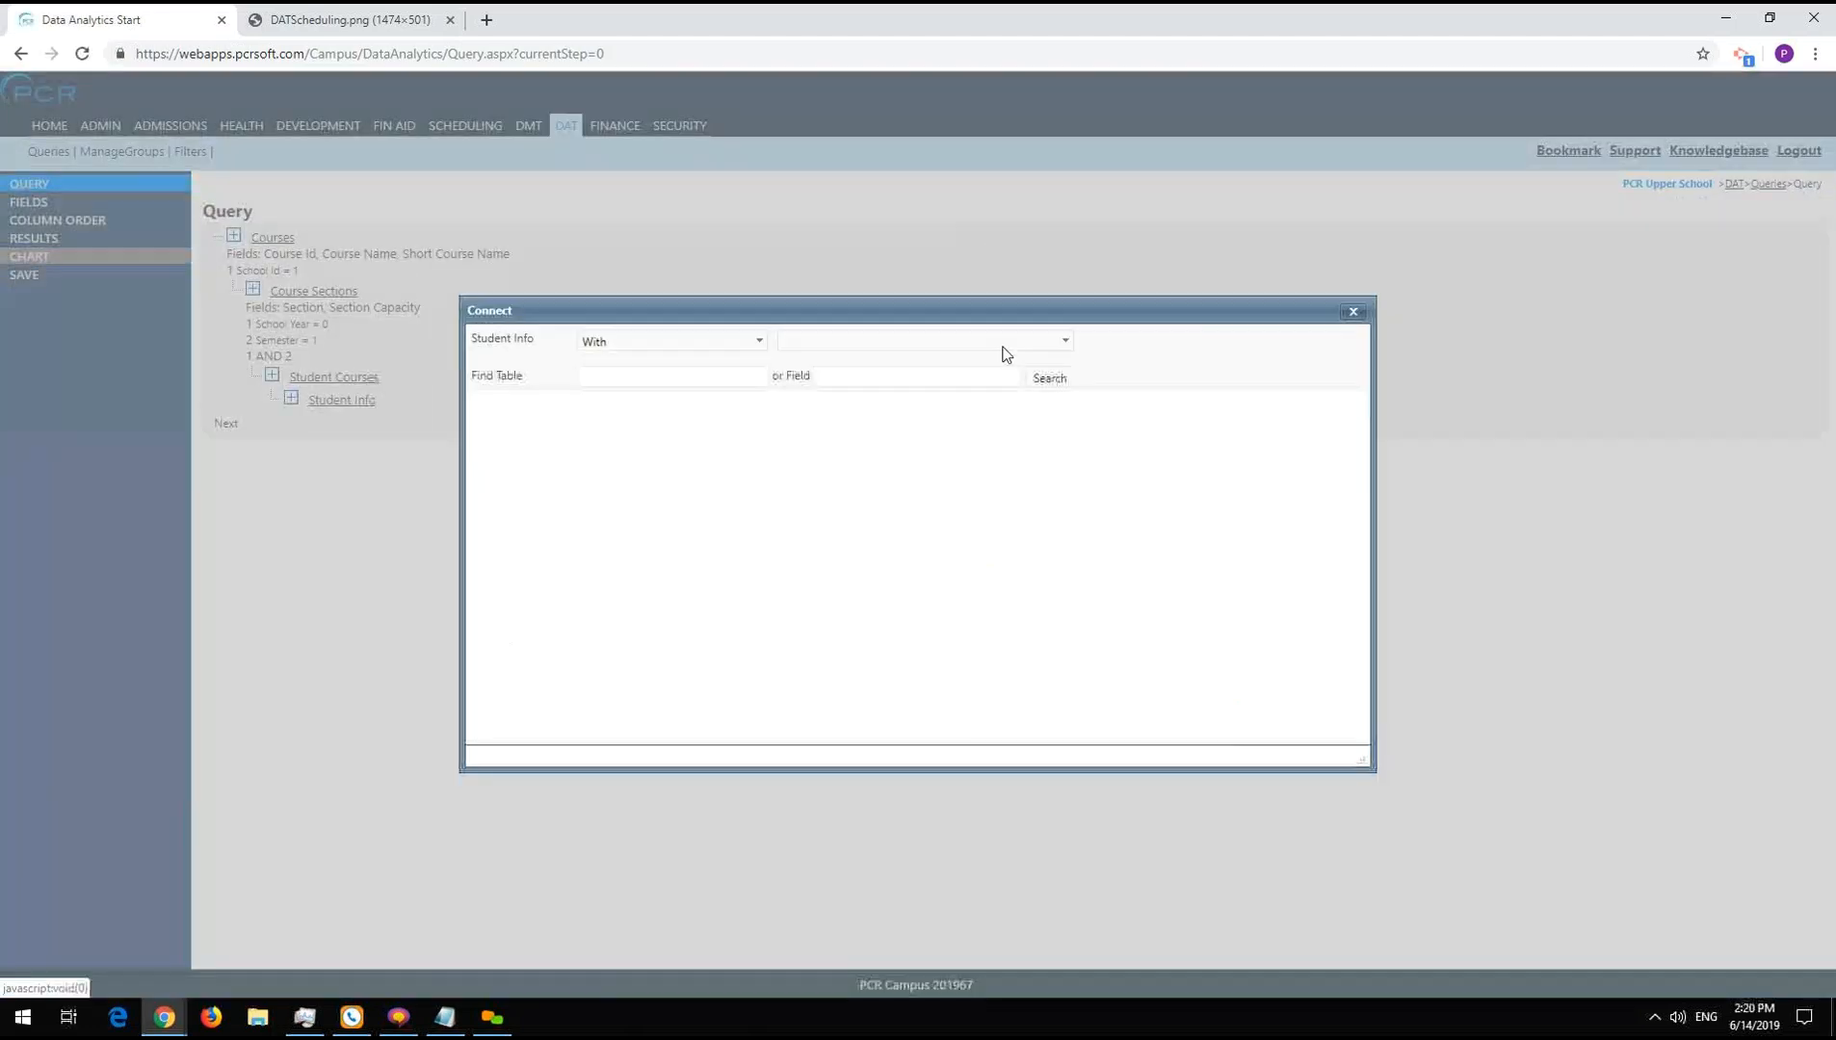
{"action": "left_click", "coordinate": [1002, 343]}
{"action": "scroll", "coordinate": [906, 682], "scroll_direction": "down", "scroll_amount": 3}
{"action": "scroll", "coordinate": [905, 682], "scroll_direction": "down", "scroll_amount": 5}
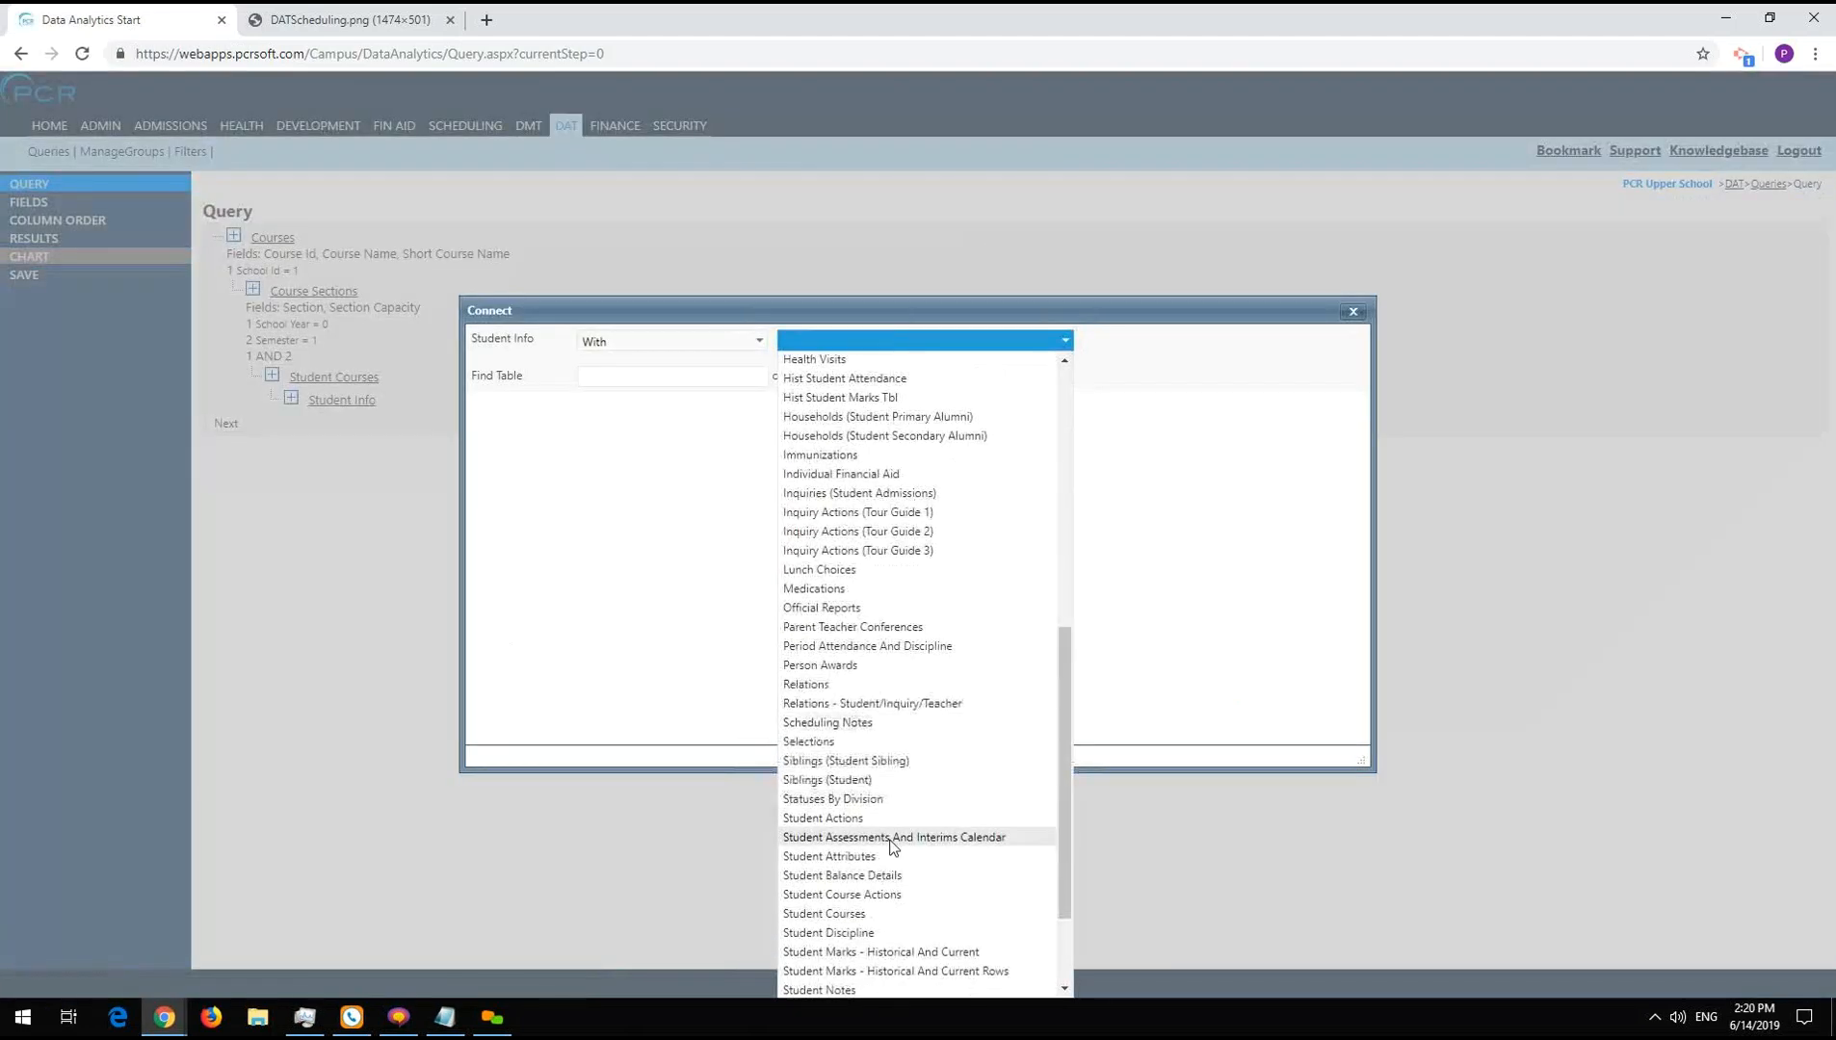
{"action": "left_click", "coordinate": [872, 799]}
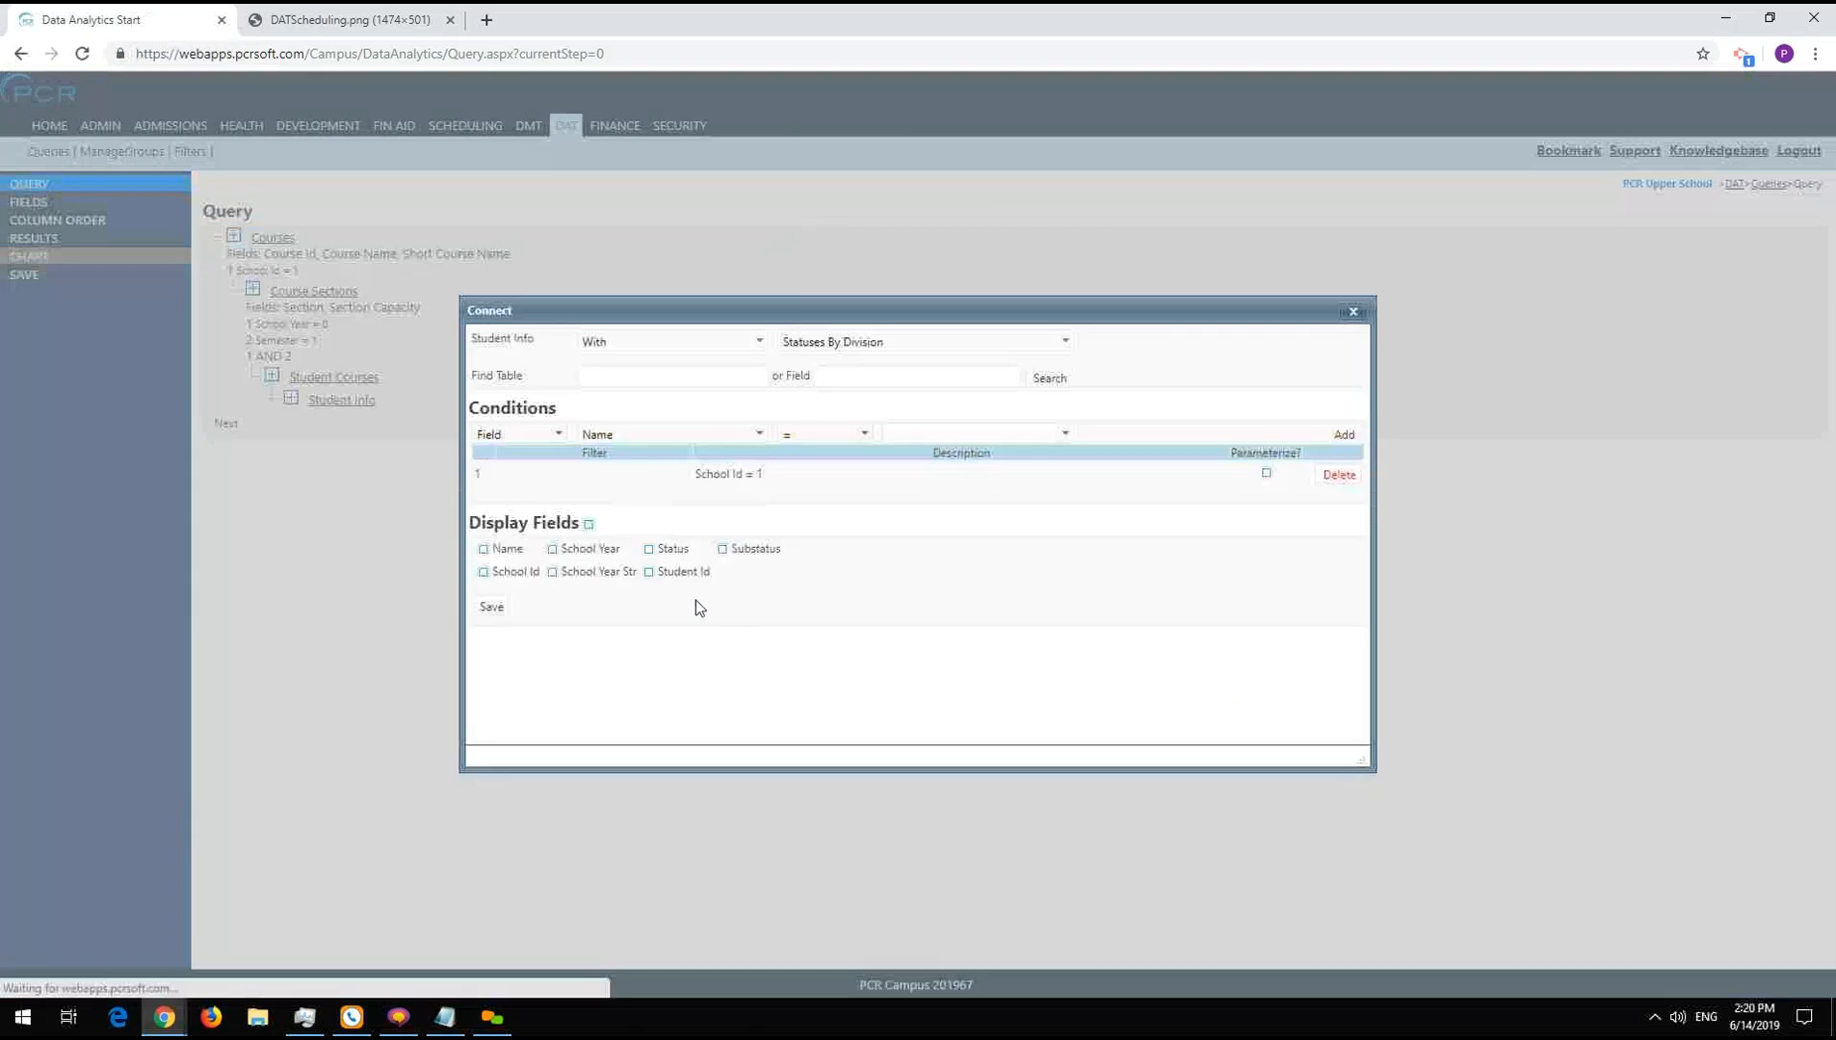
- Add the condition Status = Enrolled to the Statuses By Division connection
{"action": "left_click", "coordinate": [674, 435]}
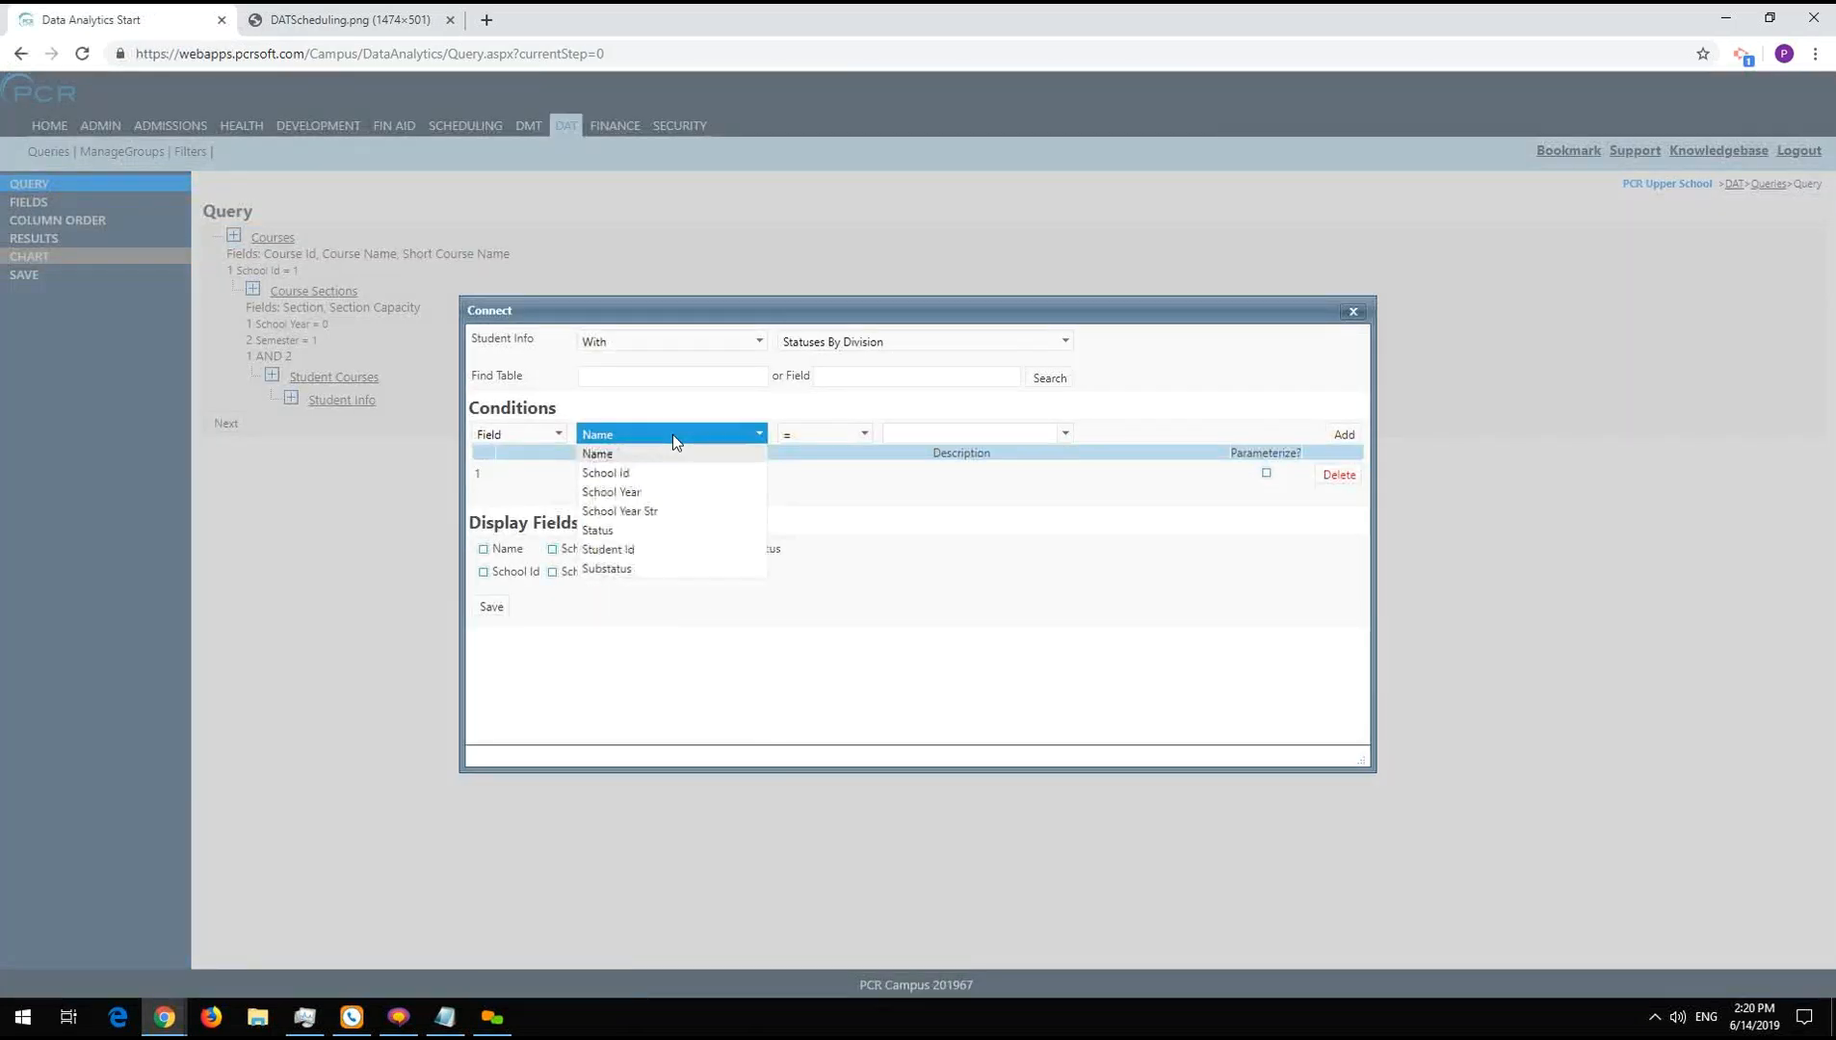
{"action": "left_click", "coordinate": [666, 532]}
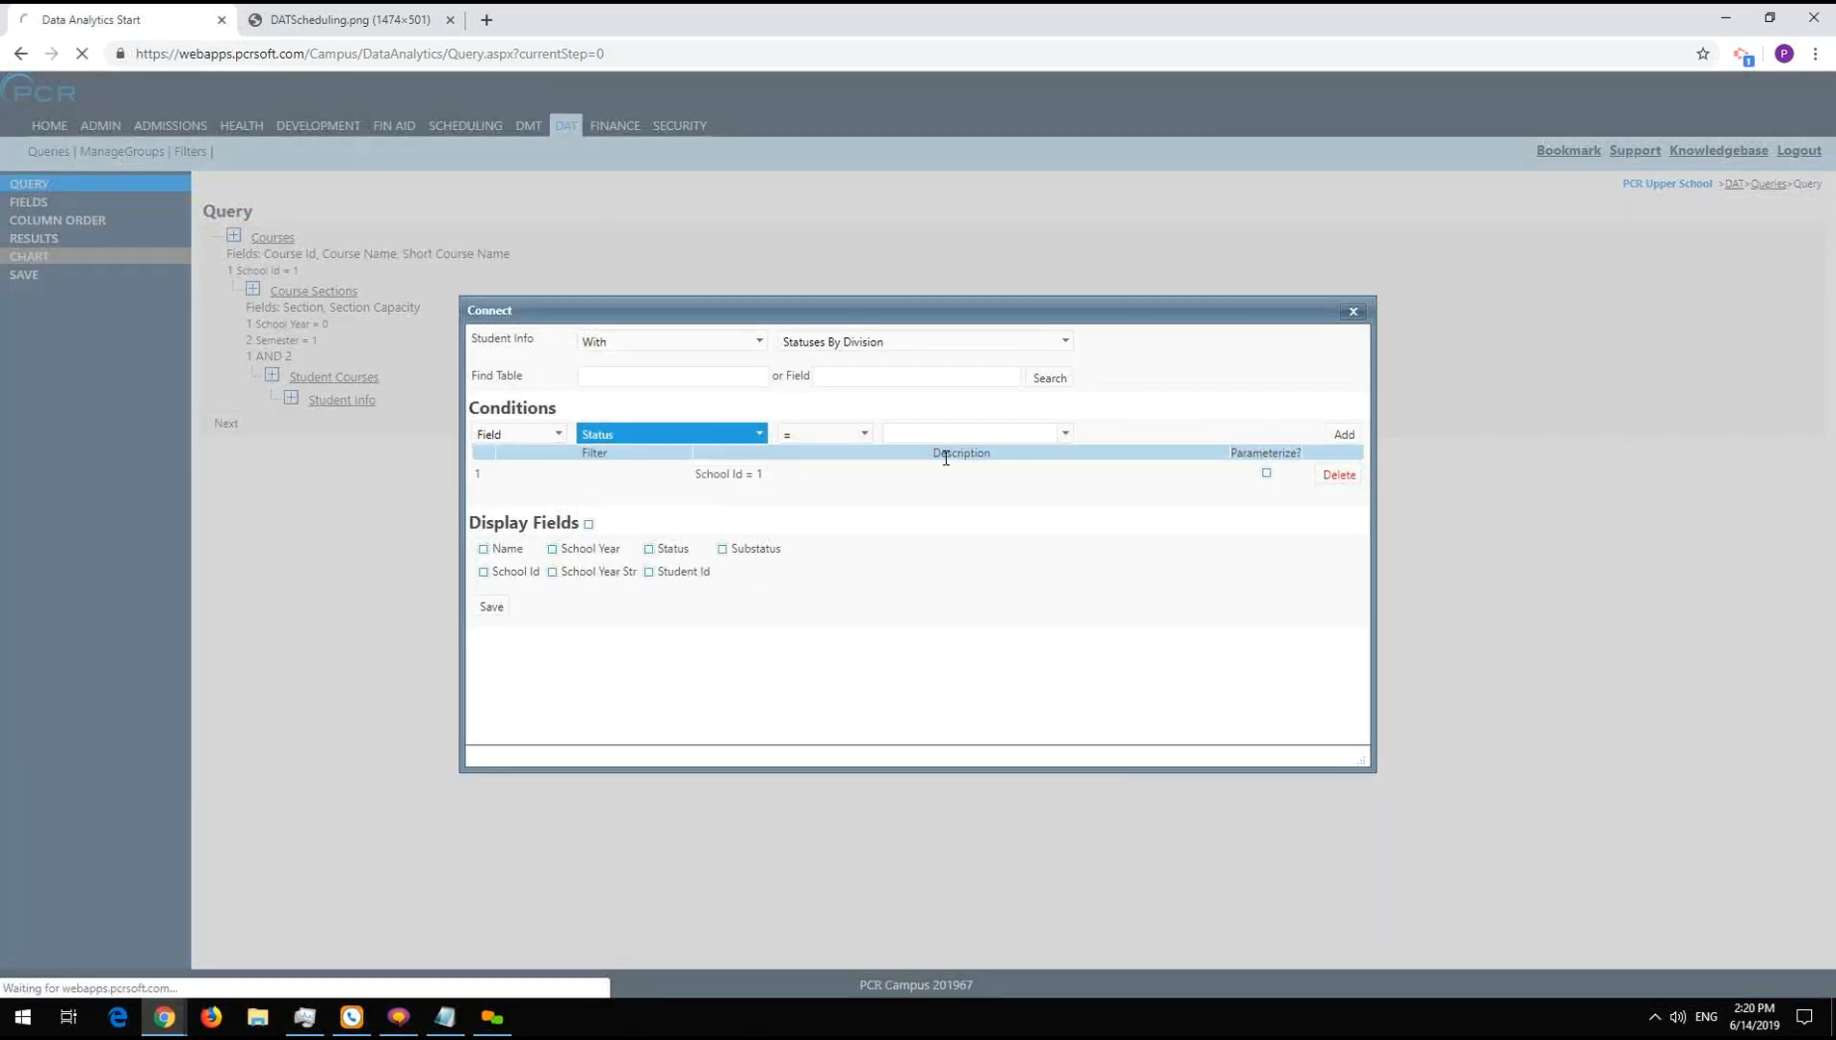
{"action": "left_click", "coordinate": [959, 442]}
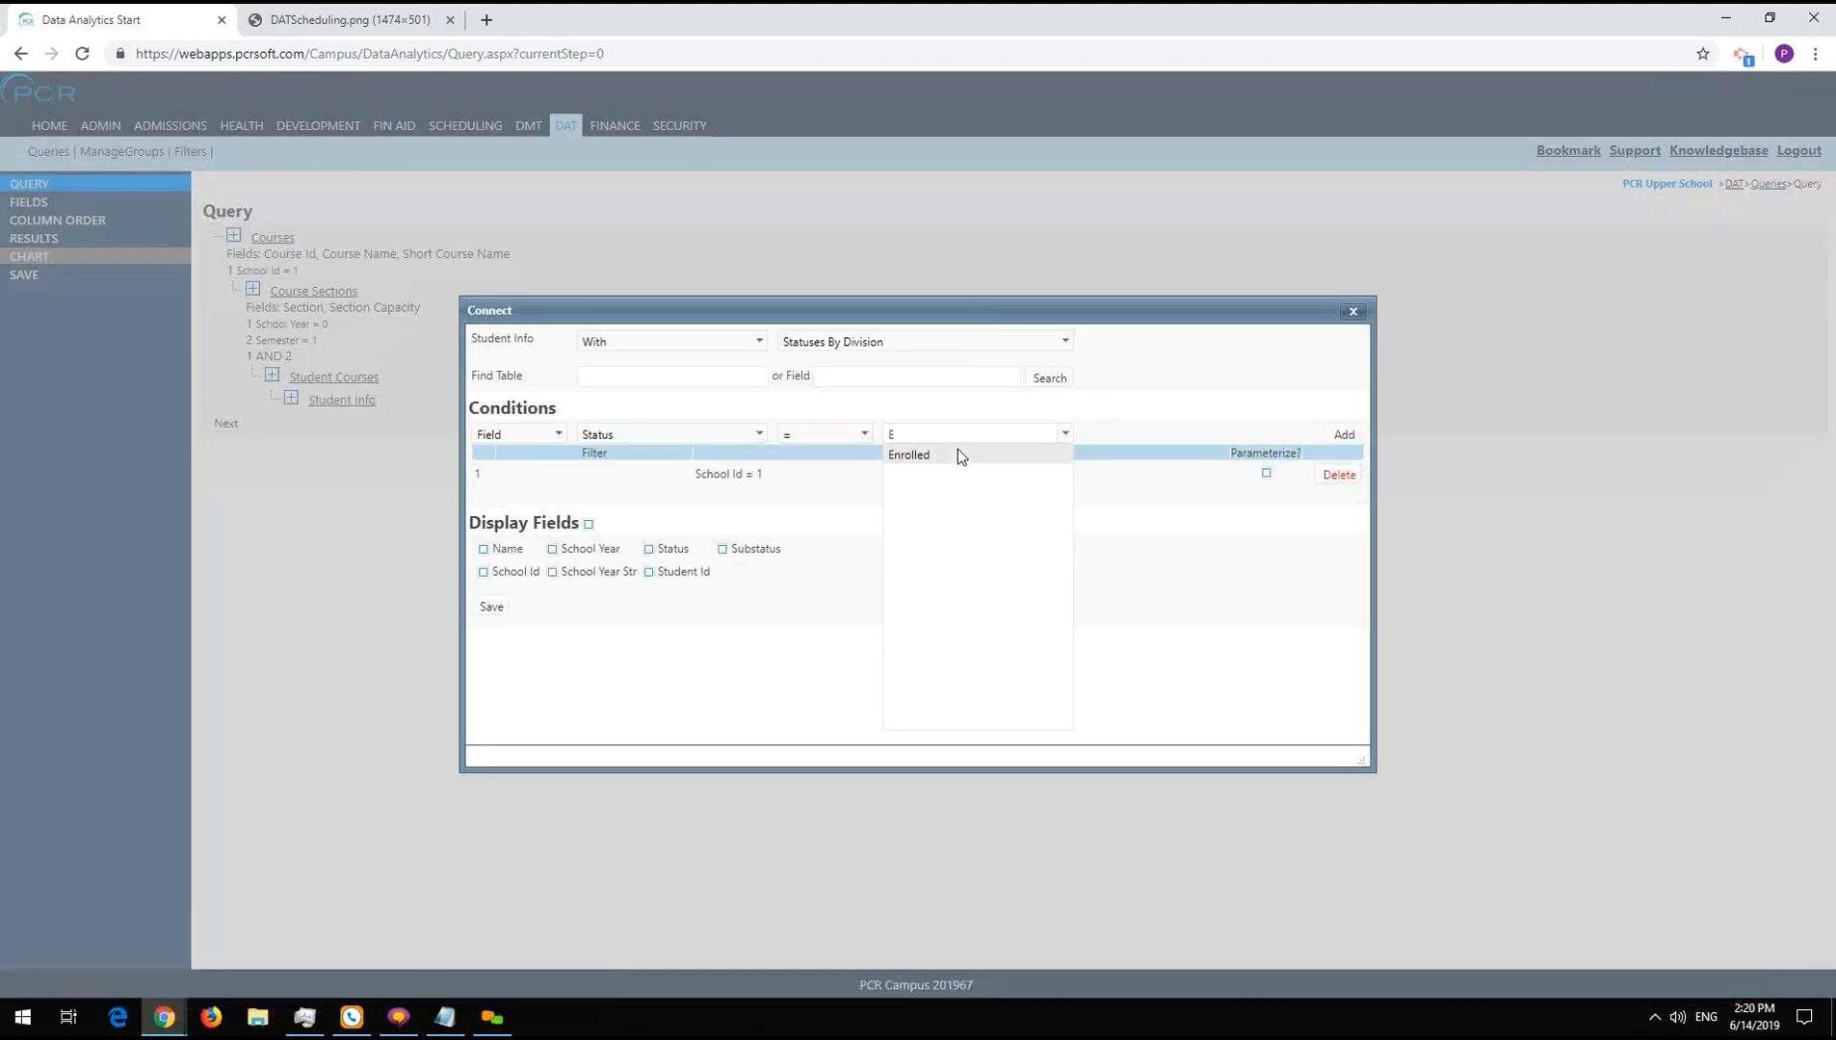
{"action": "left_click", "coordinate": [956, 454]}
{"action": "left_click", "coordinate": [1345, 434]}
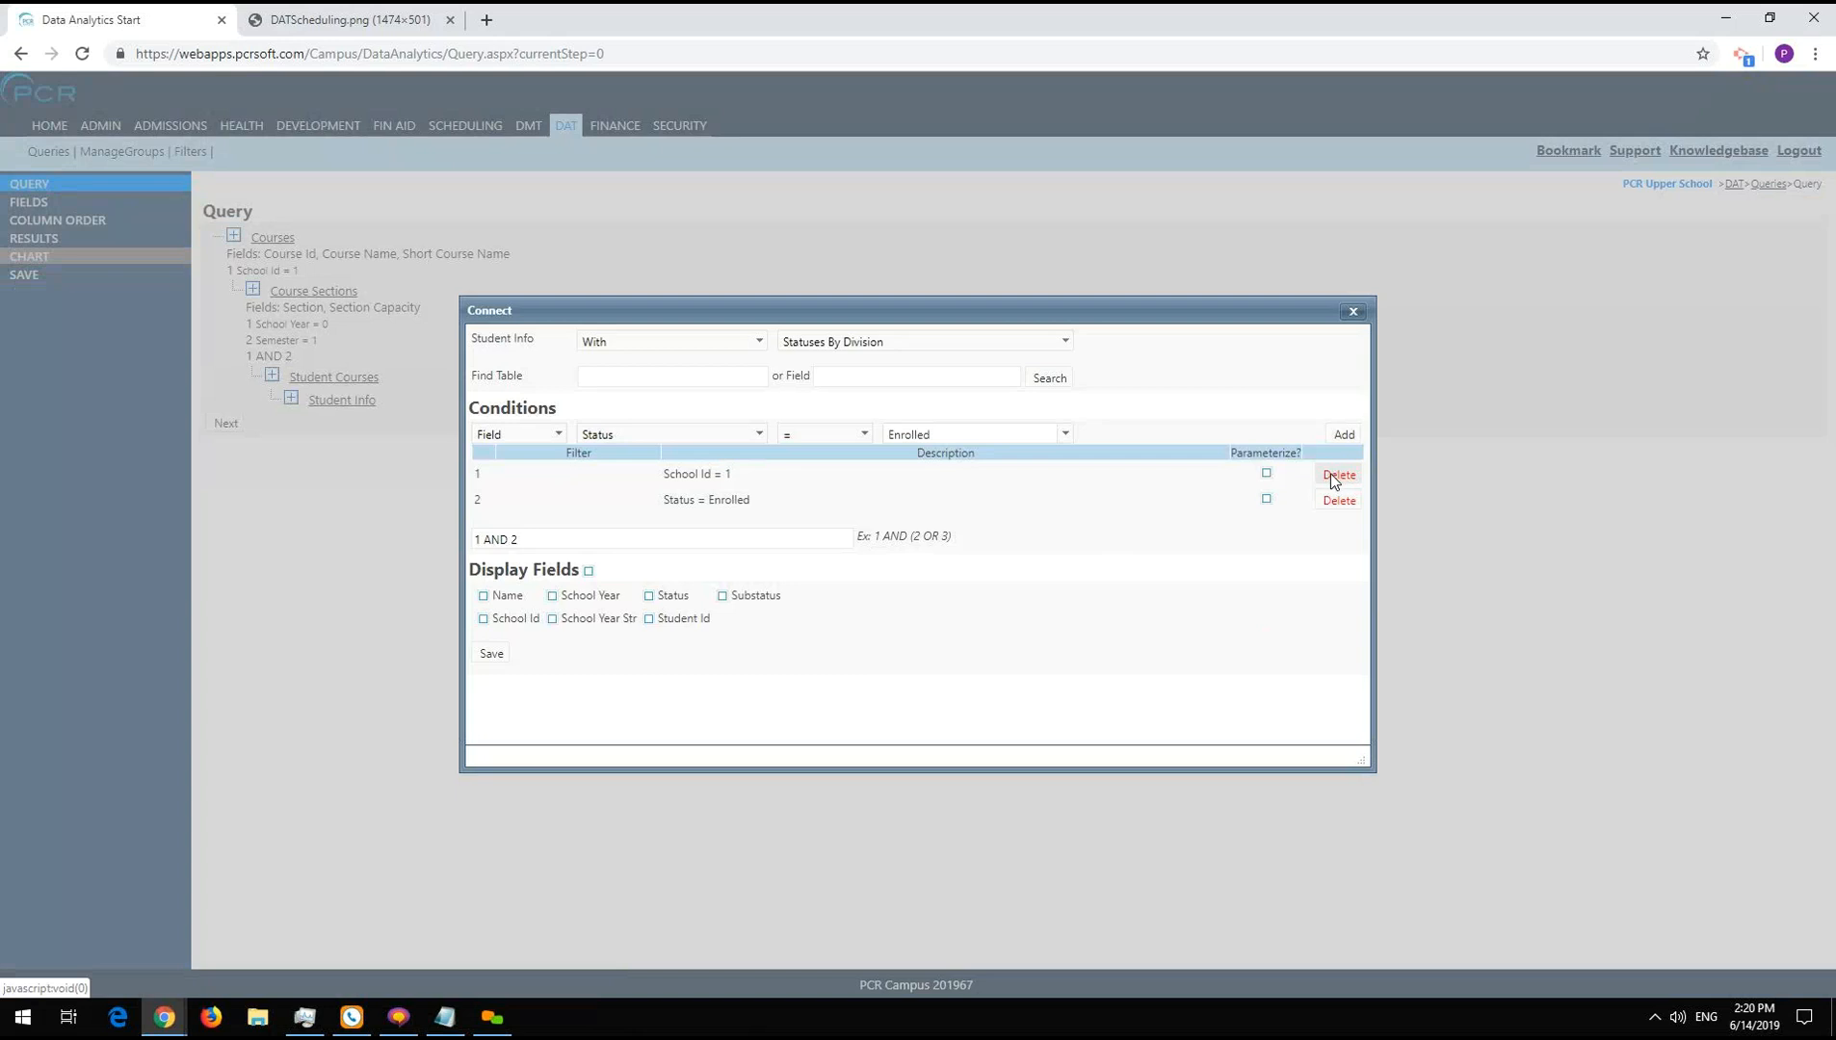
- Remove the School Id condition from the Statuses By Division connection, add School Year = 0, and save the connection
{"action": "left_click", "coordinate": [1335, 475]}
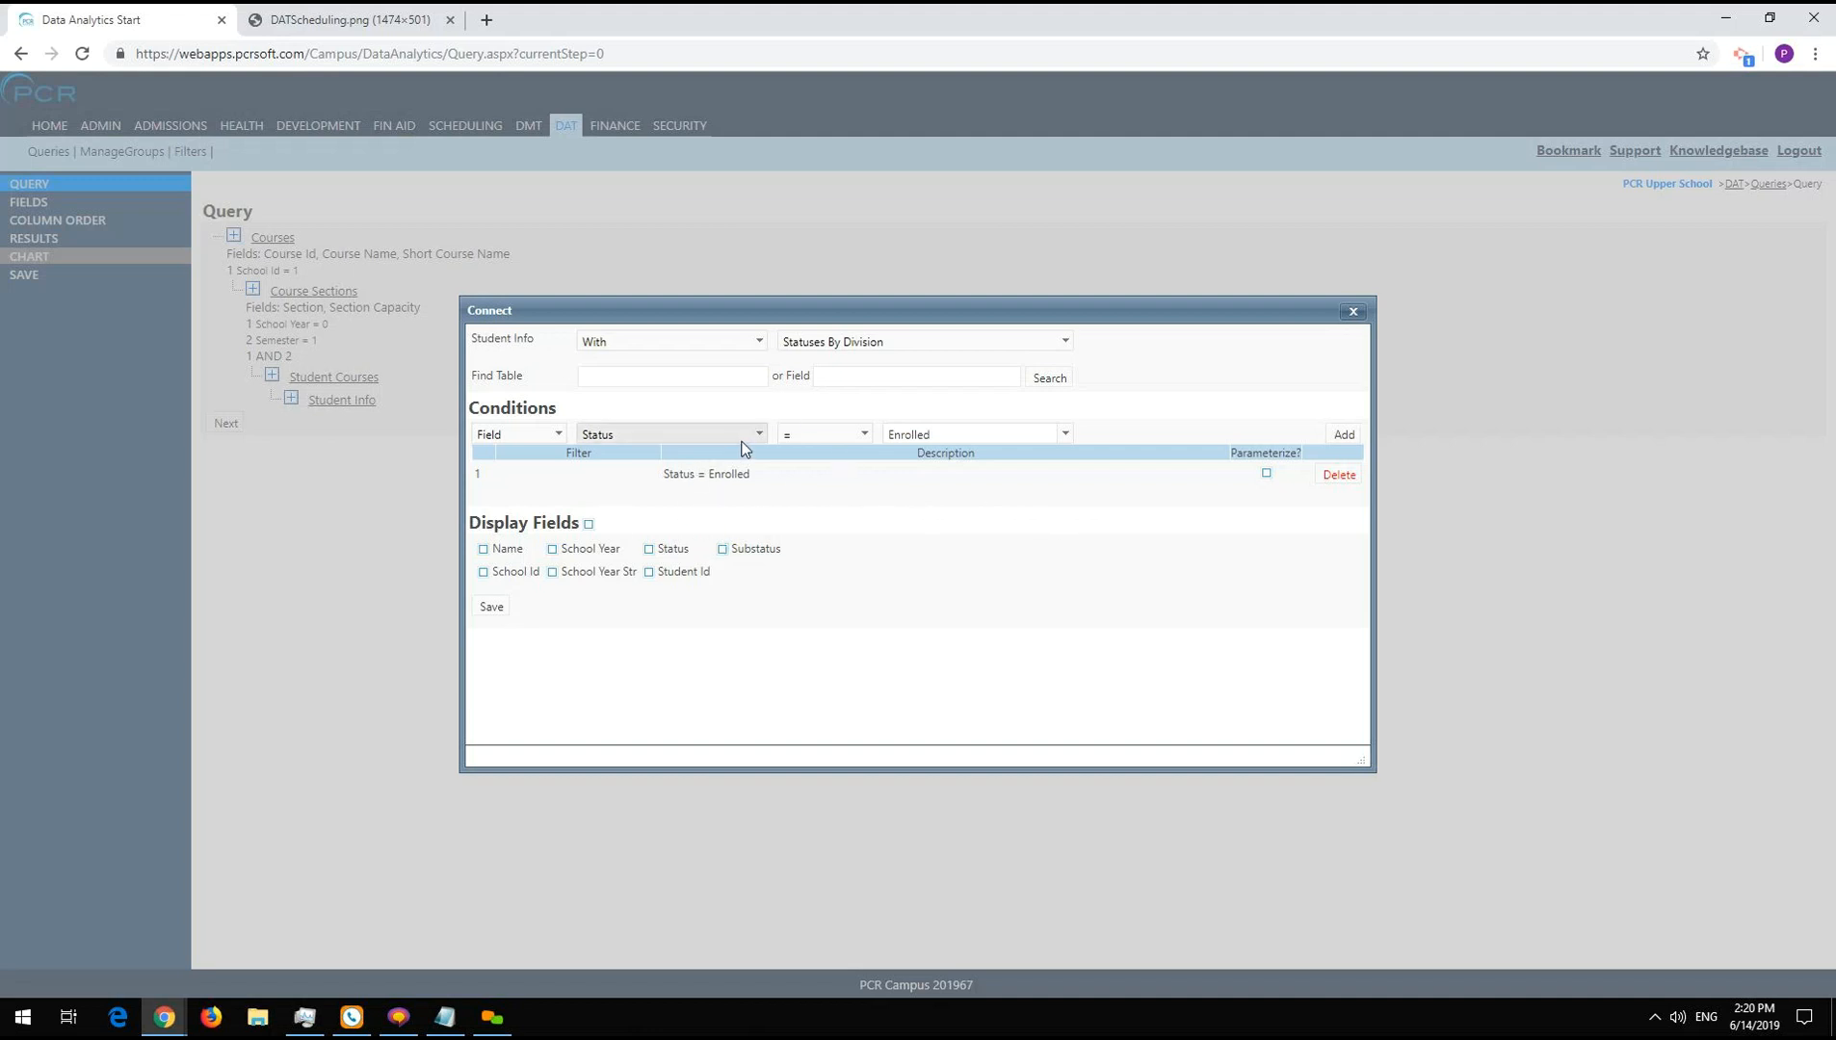
{"action": "left_click", "coordinate": [699, 434]}
{"action": "left_click", "coordinate": [641, 494]}
{"action": "left_click", "coordinate": [943, 437]}
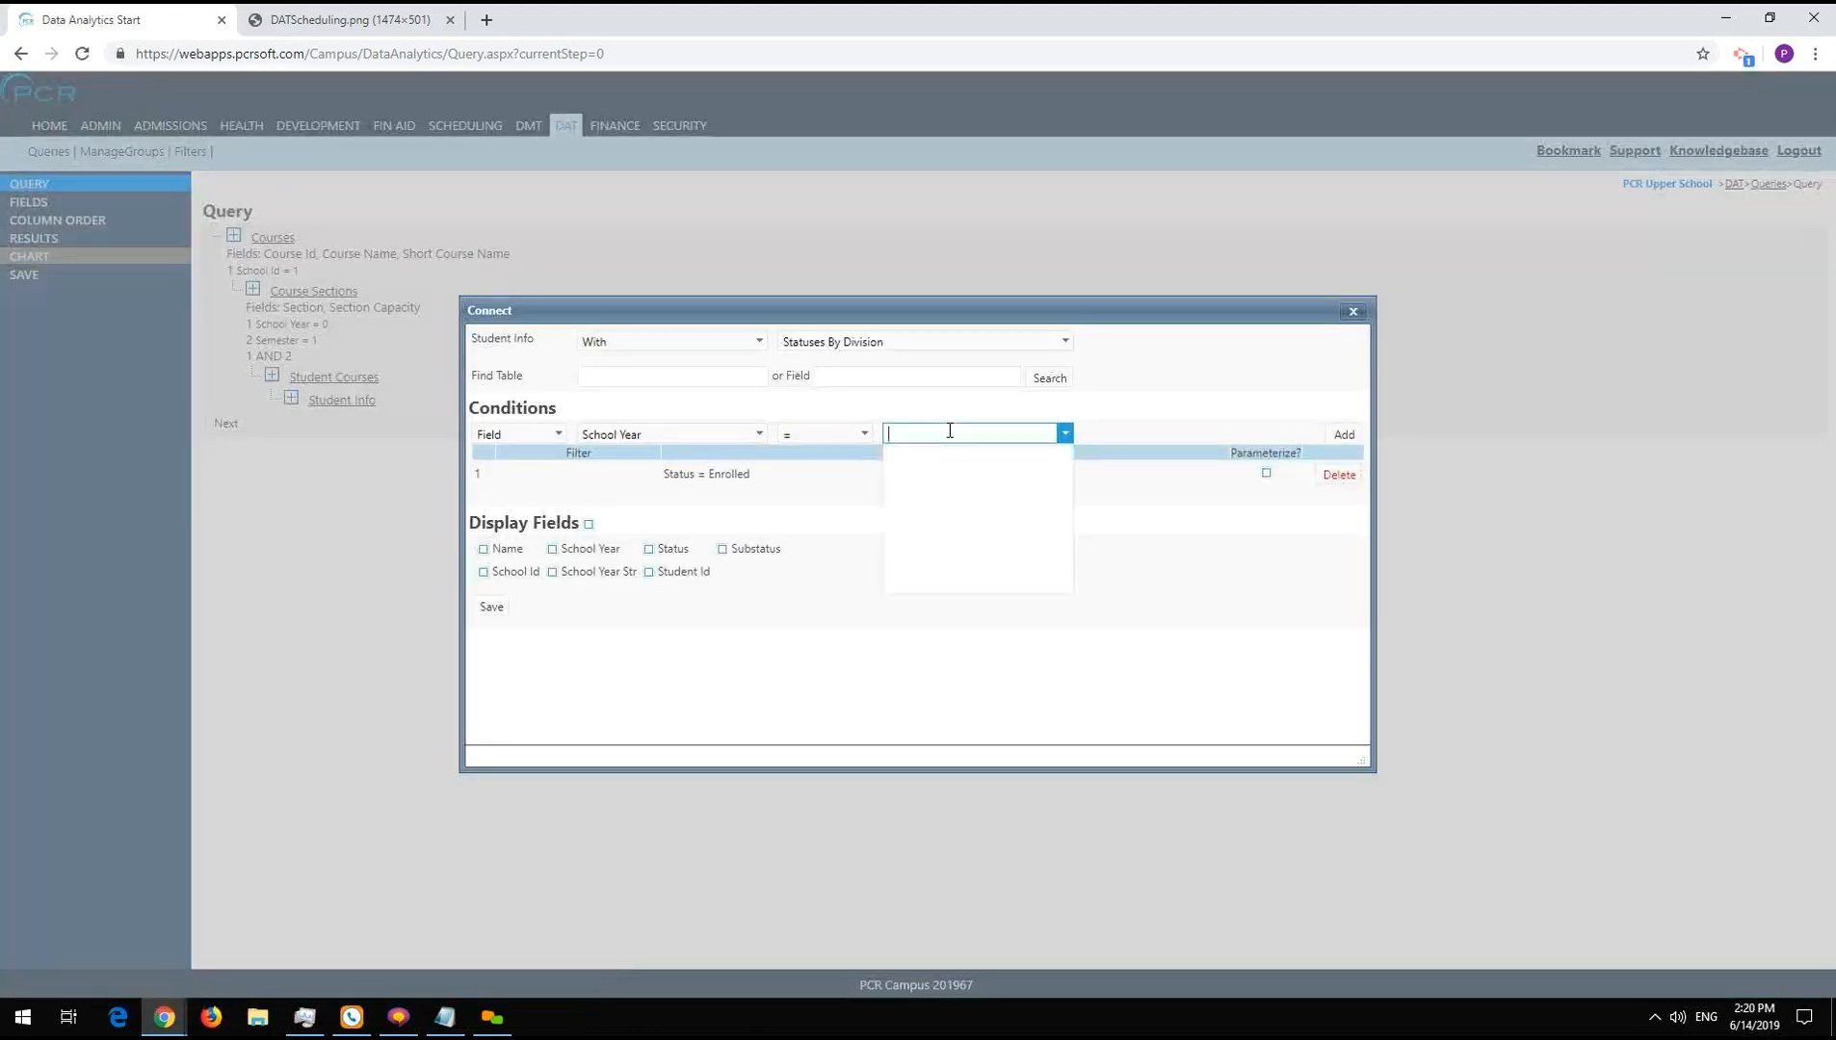
{"action": "left_click", "coordinate": [962, 458]}
{"action": "left_click", "coordinate": [1339, 433]}
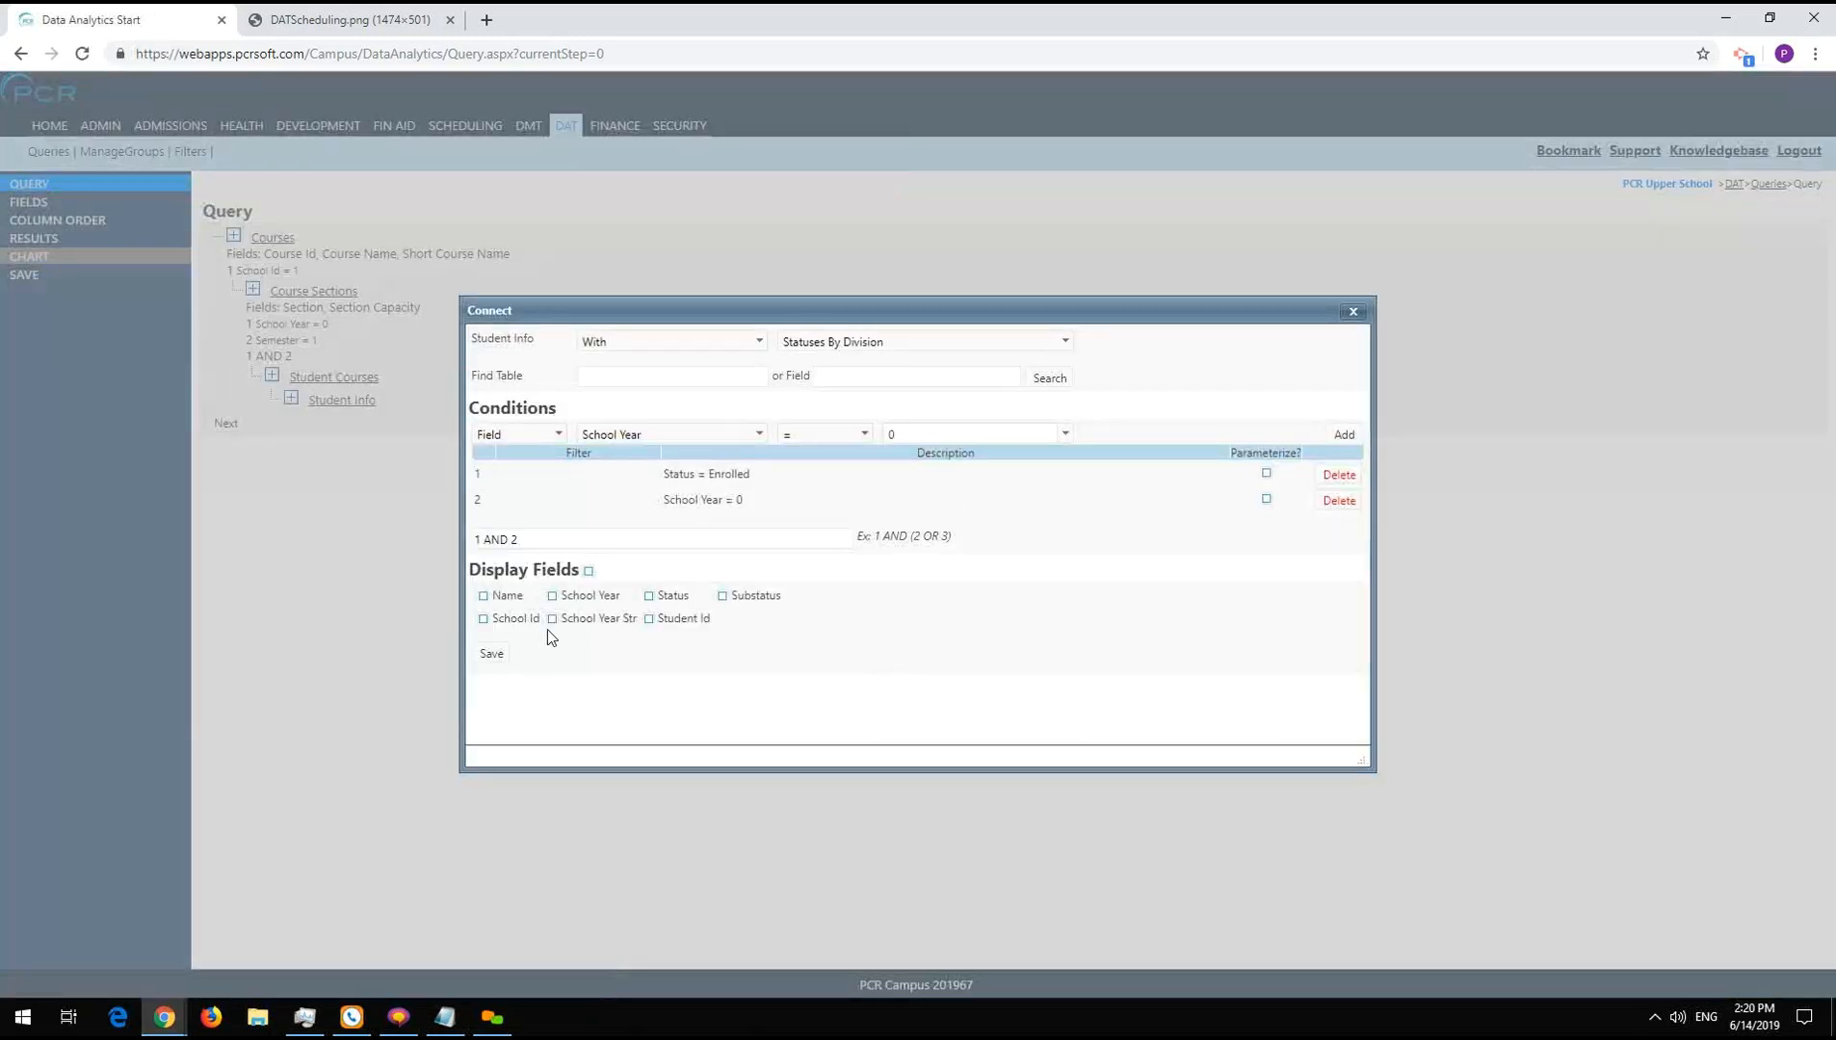
{"action": "left_click", "coordinate": [497, 661]}
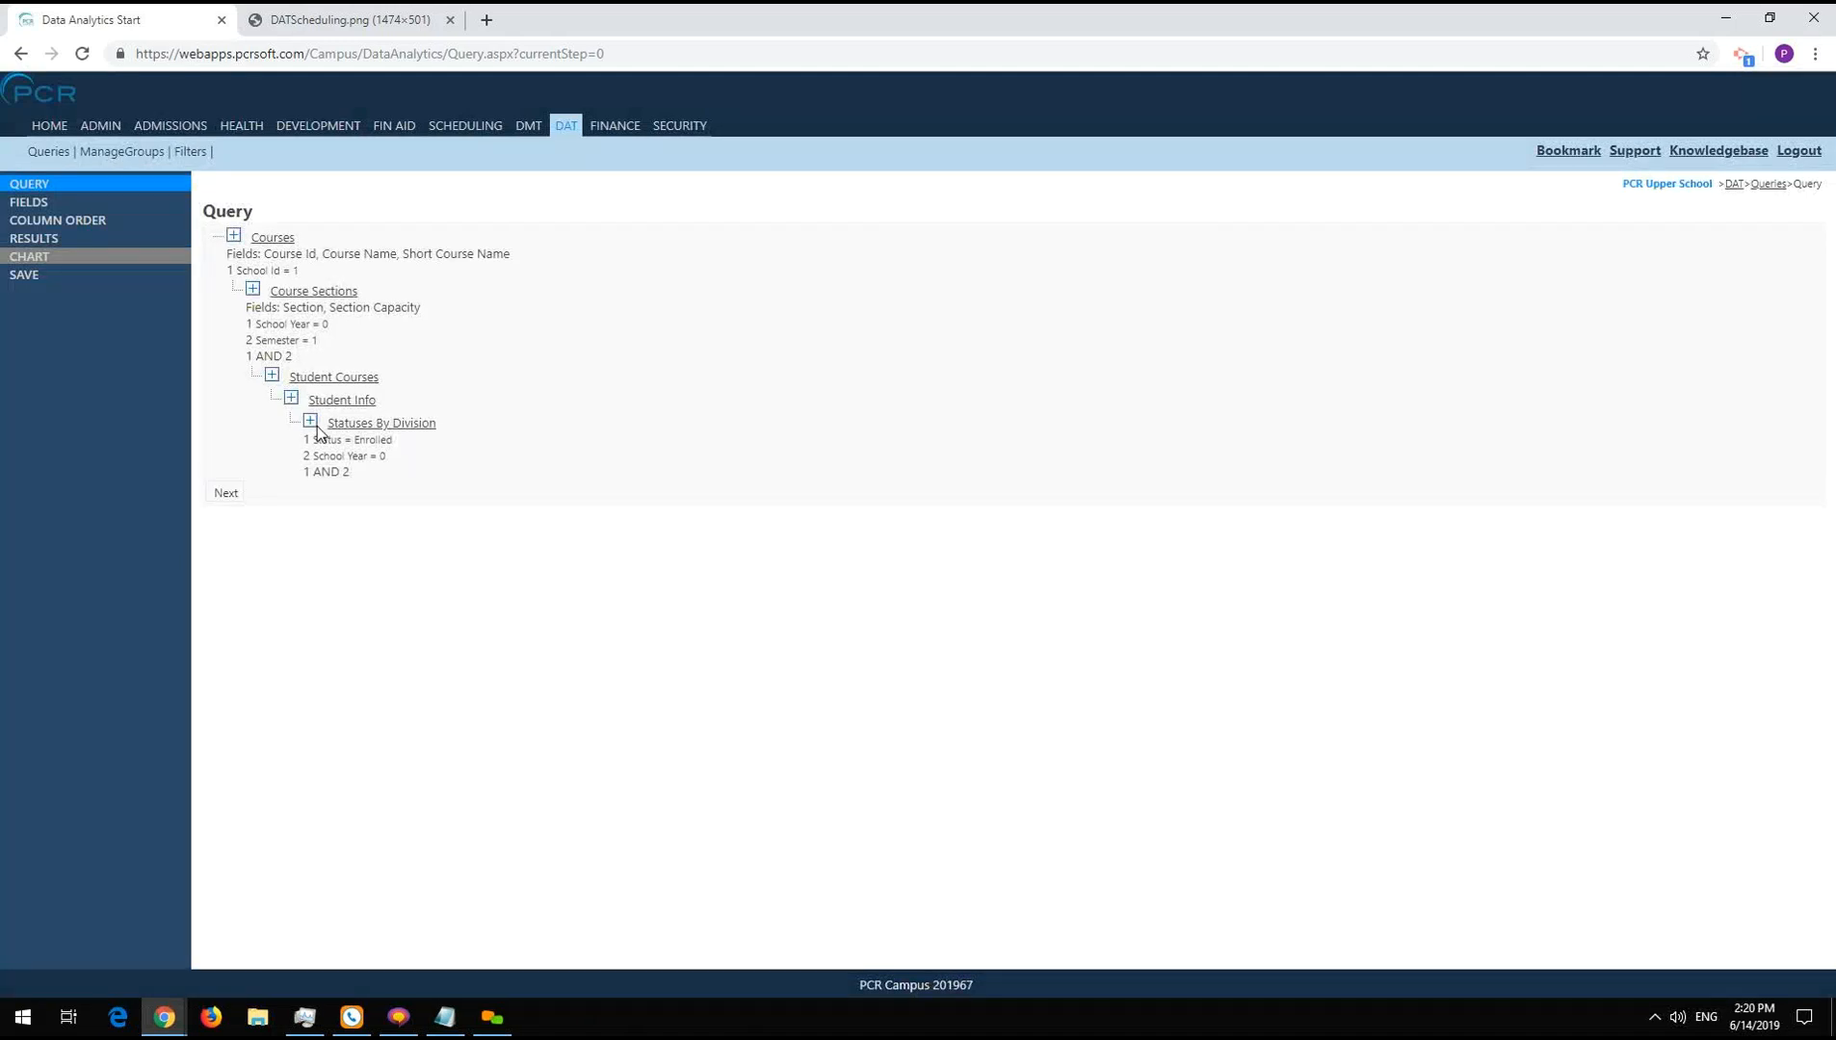
- Add Student Id as a display field for Student Info and save the connection
{"action": "left_click", "coordinate": [351, 398]}
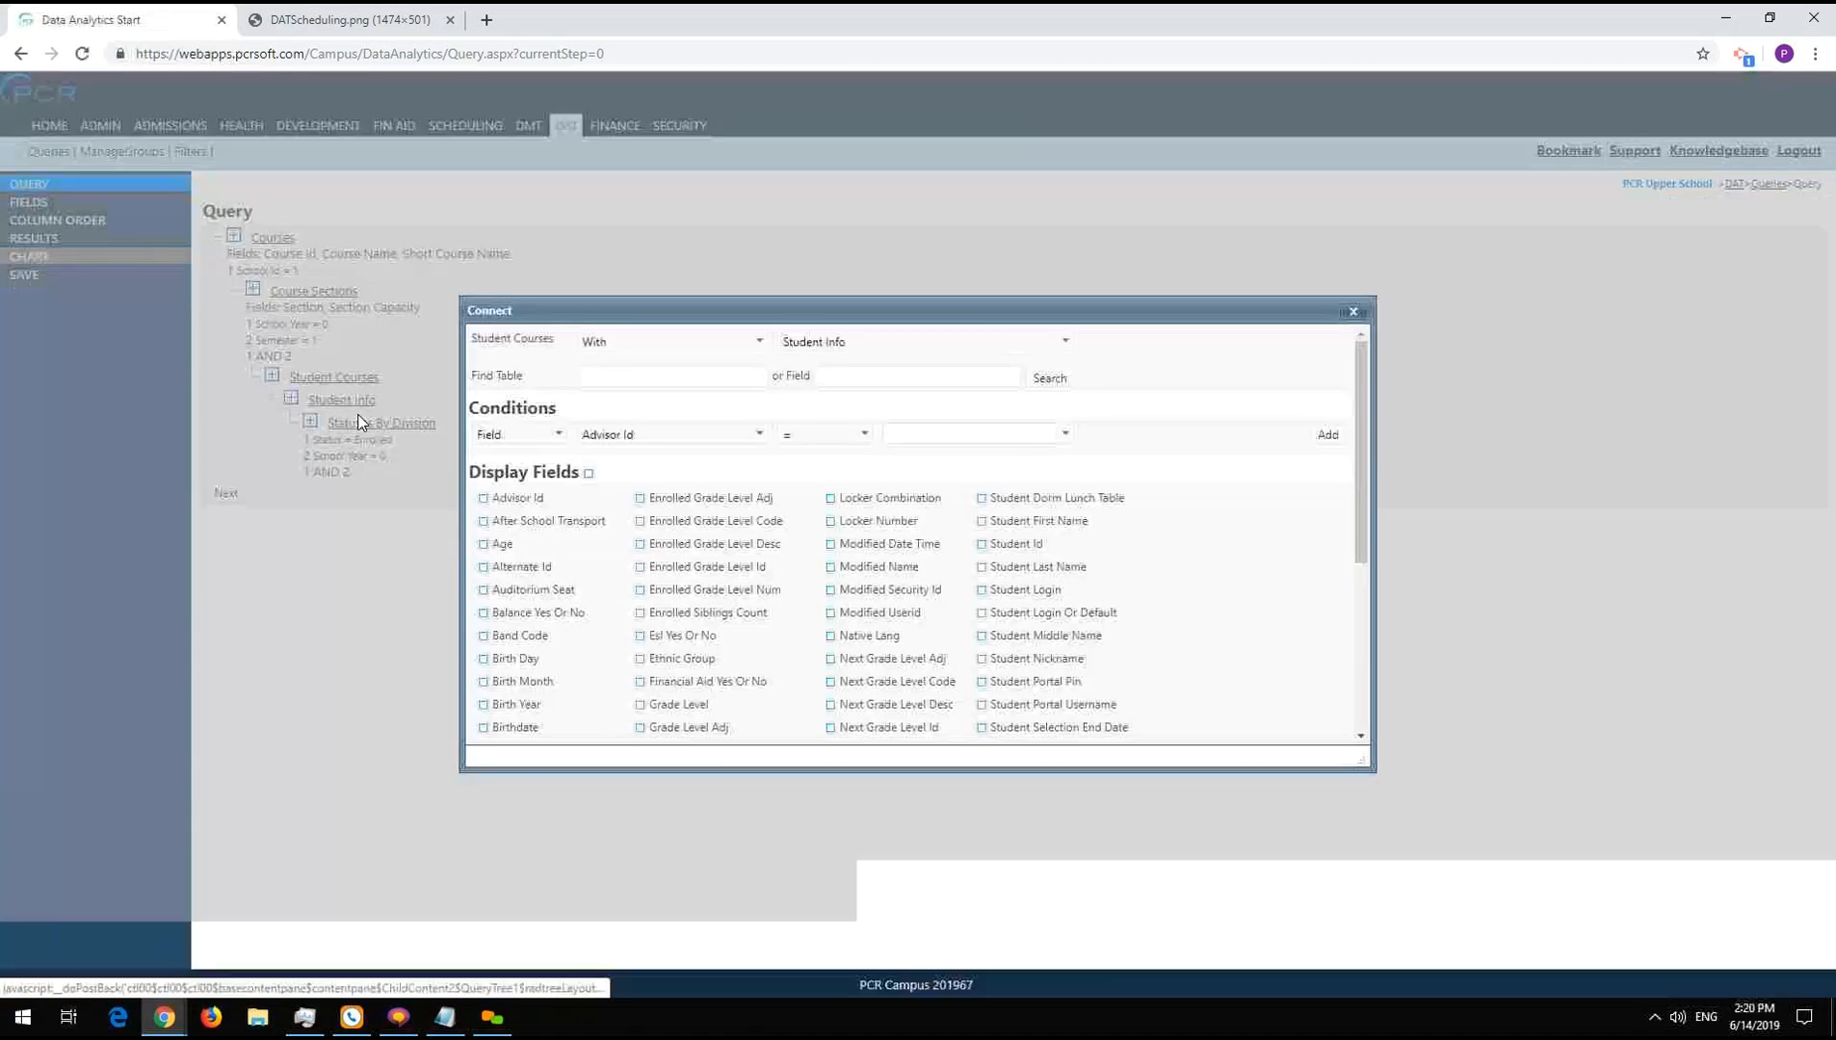
{"action": "scroll", "coordinate": [1007, 559], "scroll_direction": "down", "scroll_amount": 5}
{"action": "left_click", "coordinate": [493, 724]}
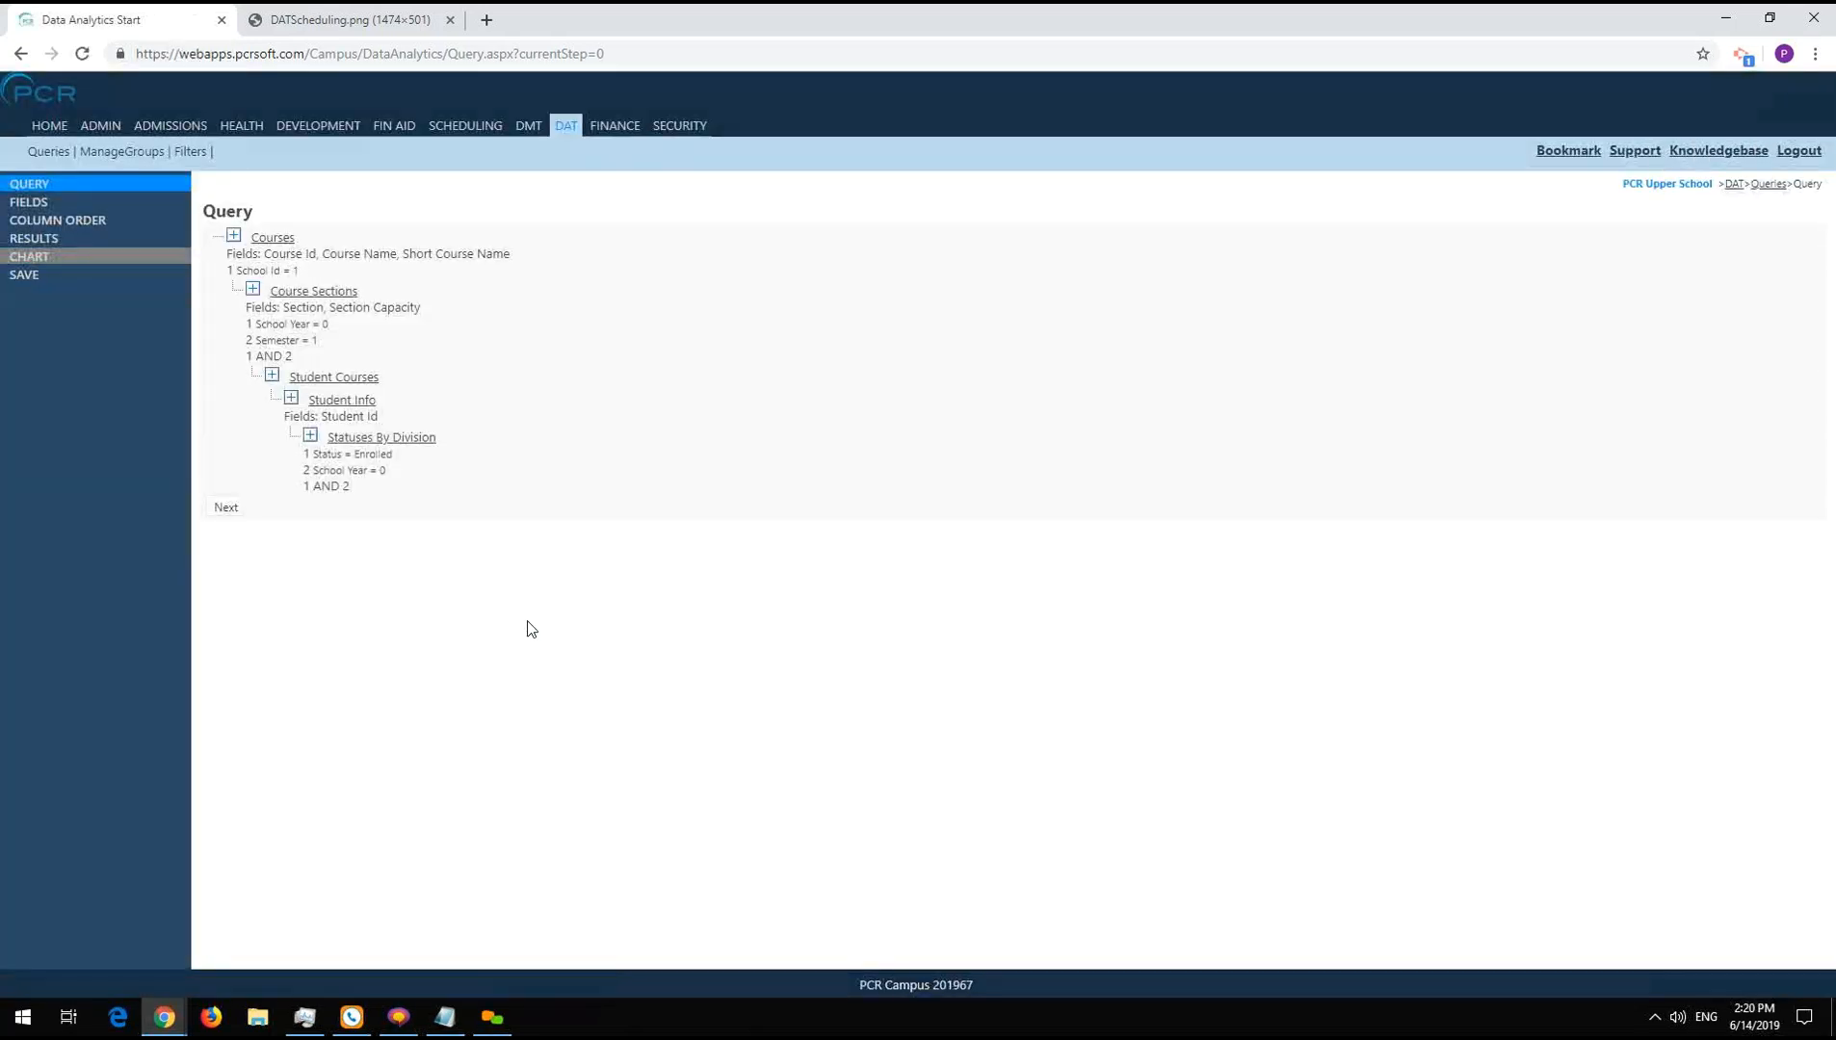
- Review the query results and compare them with the section totals on the English II course dashboard in a separate tab
{"action": "left_click", "coordinate": [74, 243]}
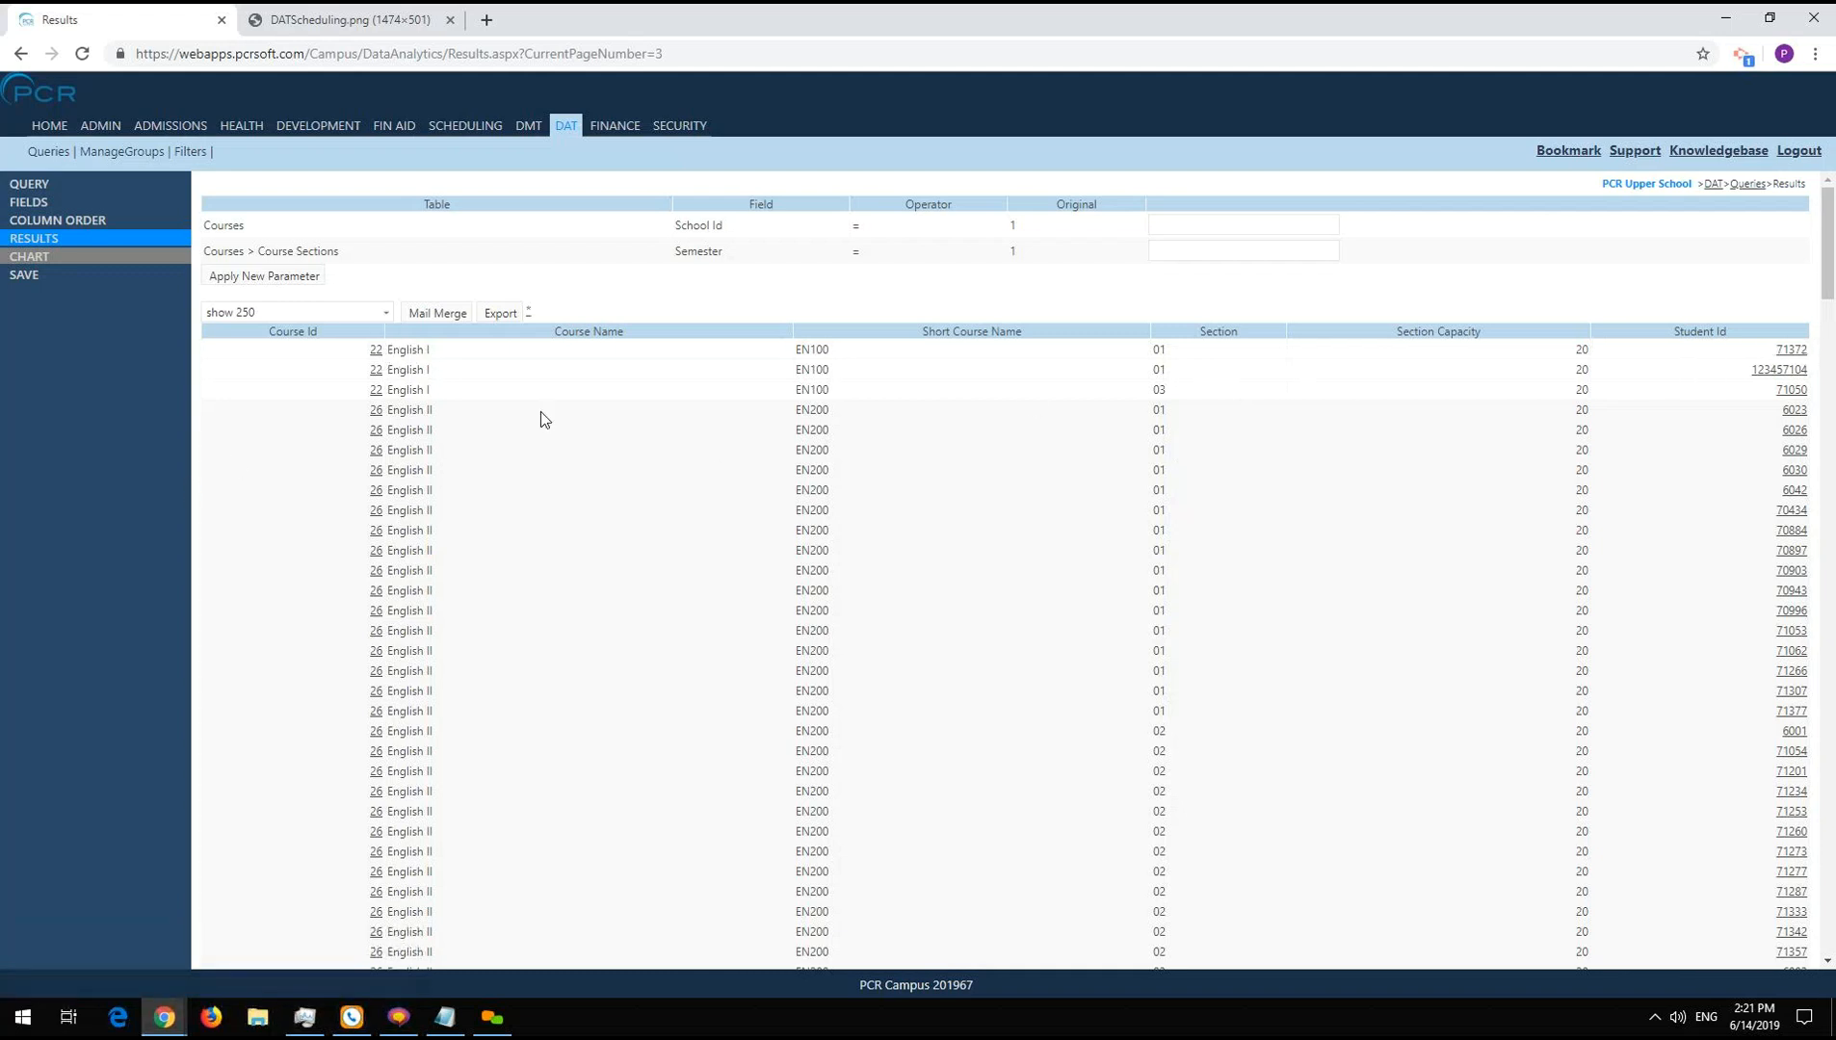
{"action": "scroll", "coordinate": [381, 497], "scroll_direction": "down", "scroll_amount": 4}
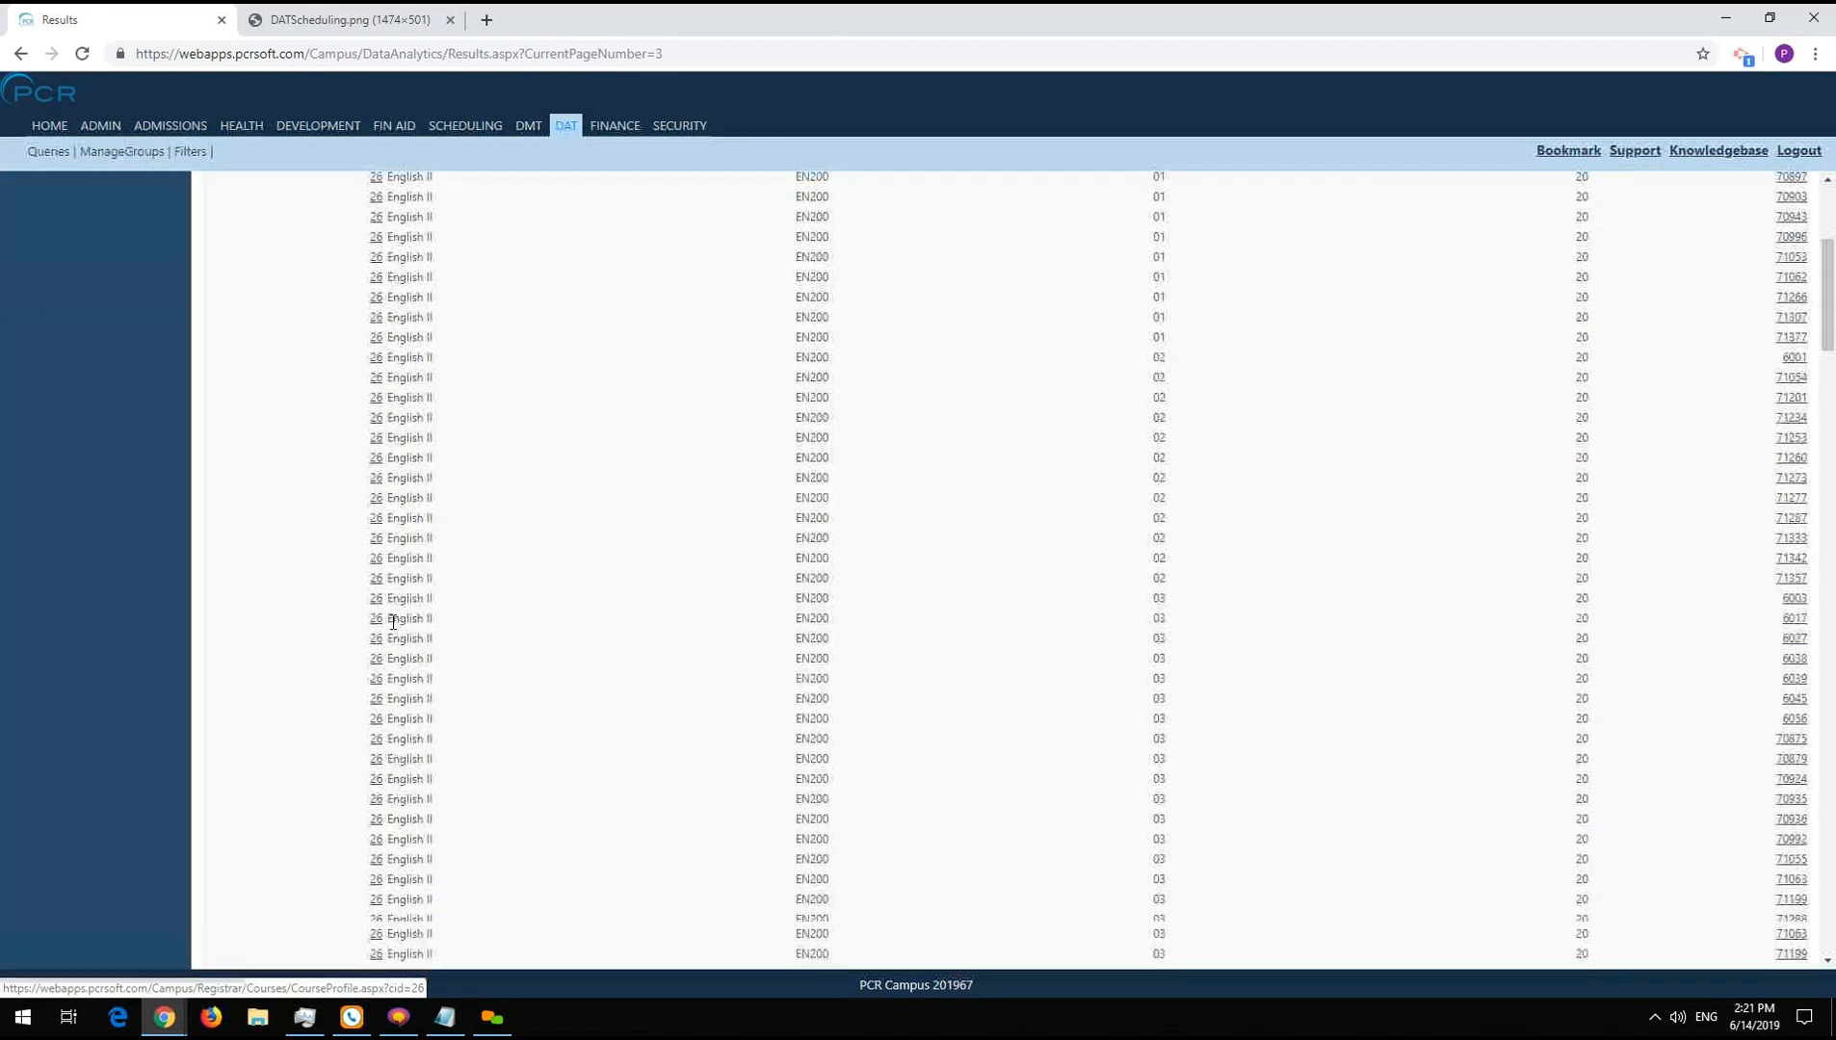
{"action": "scroll", "coordinate": [393, 621], "scroll_direction": "up", "scroll_amount": 4}
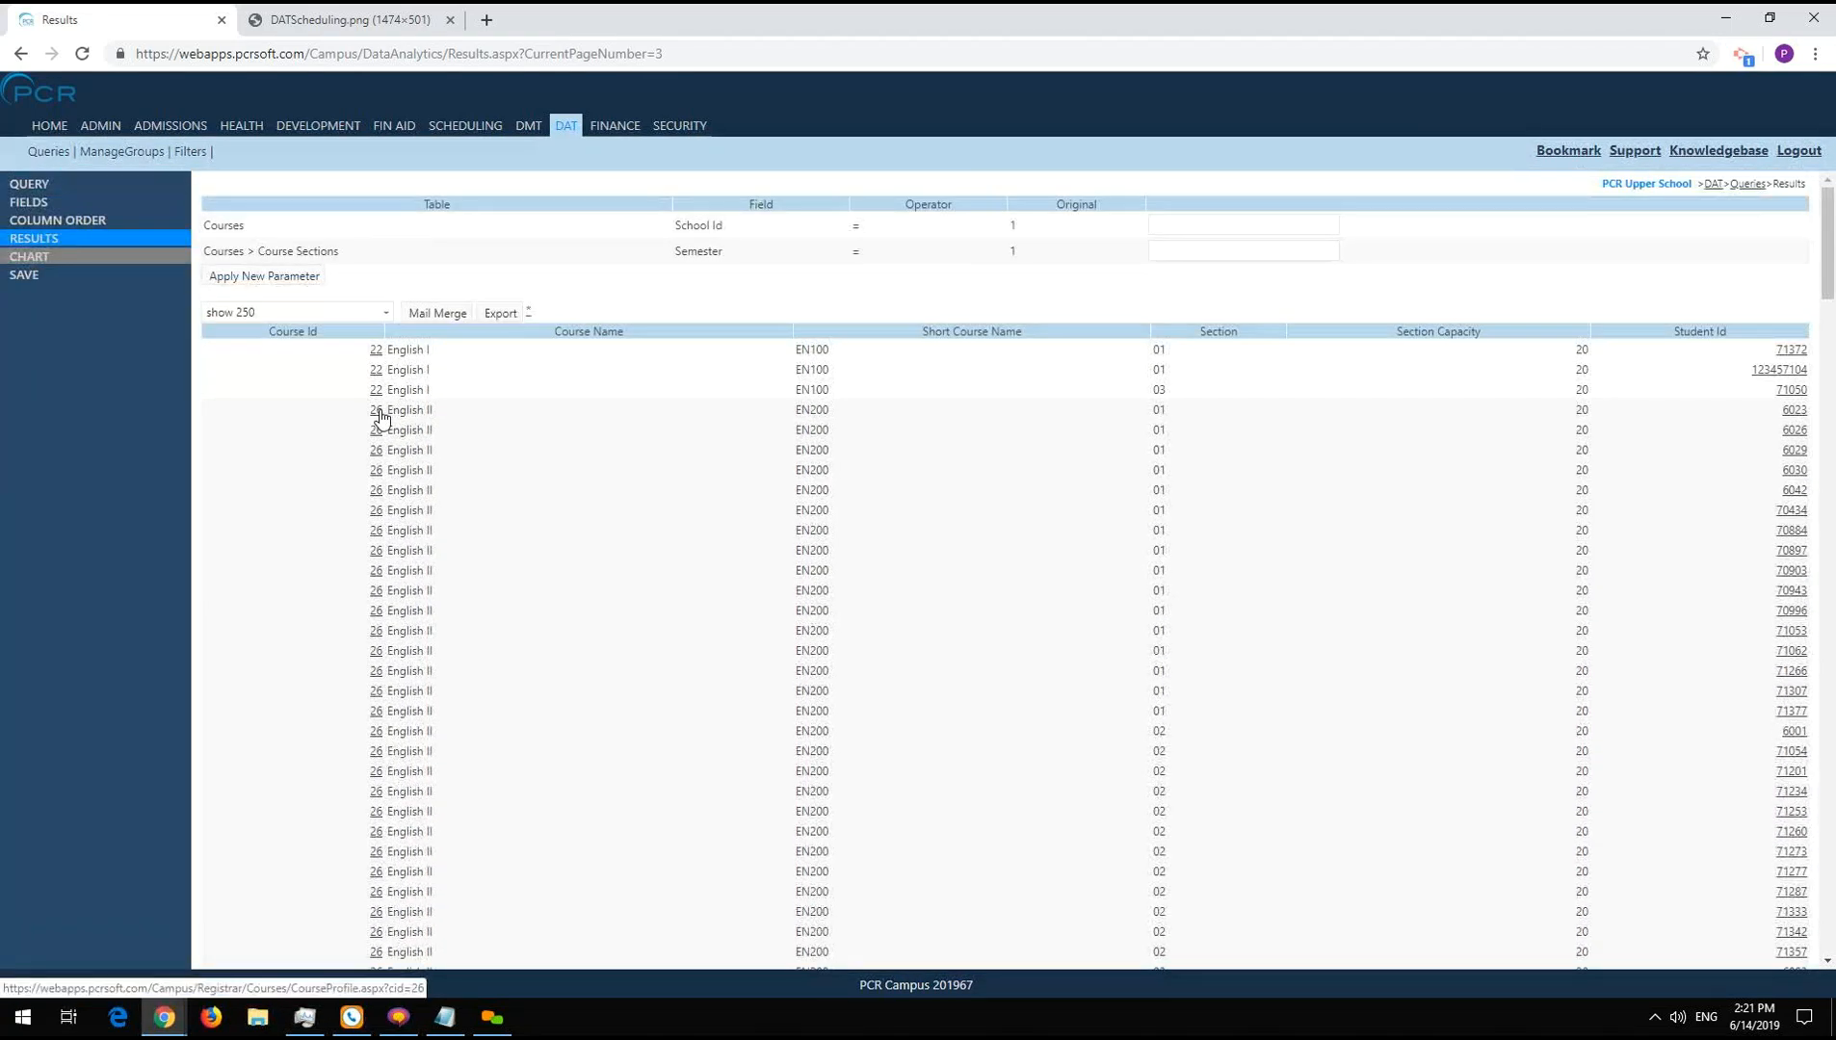
{"action": "left_click", "coordinate": [377, 414], "text": "ctrl"}
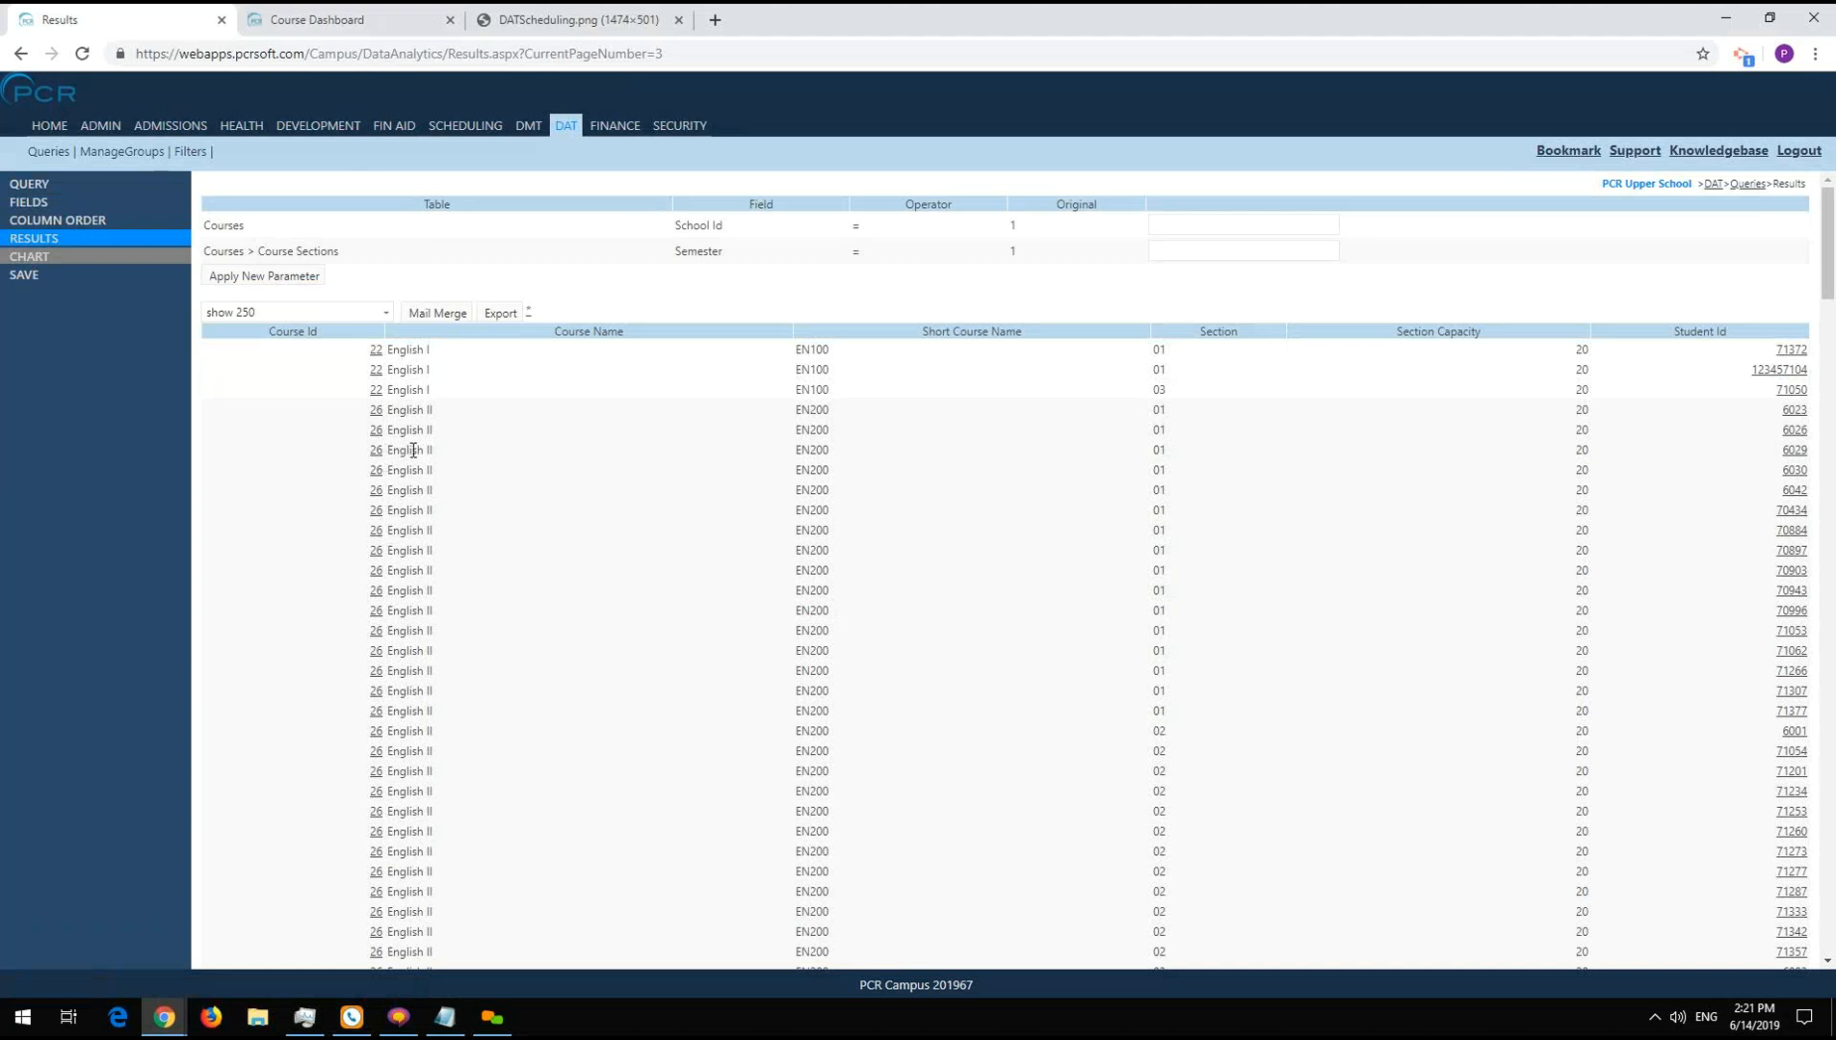
{"action": "left_click", "coordinate": [359, 21]}
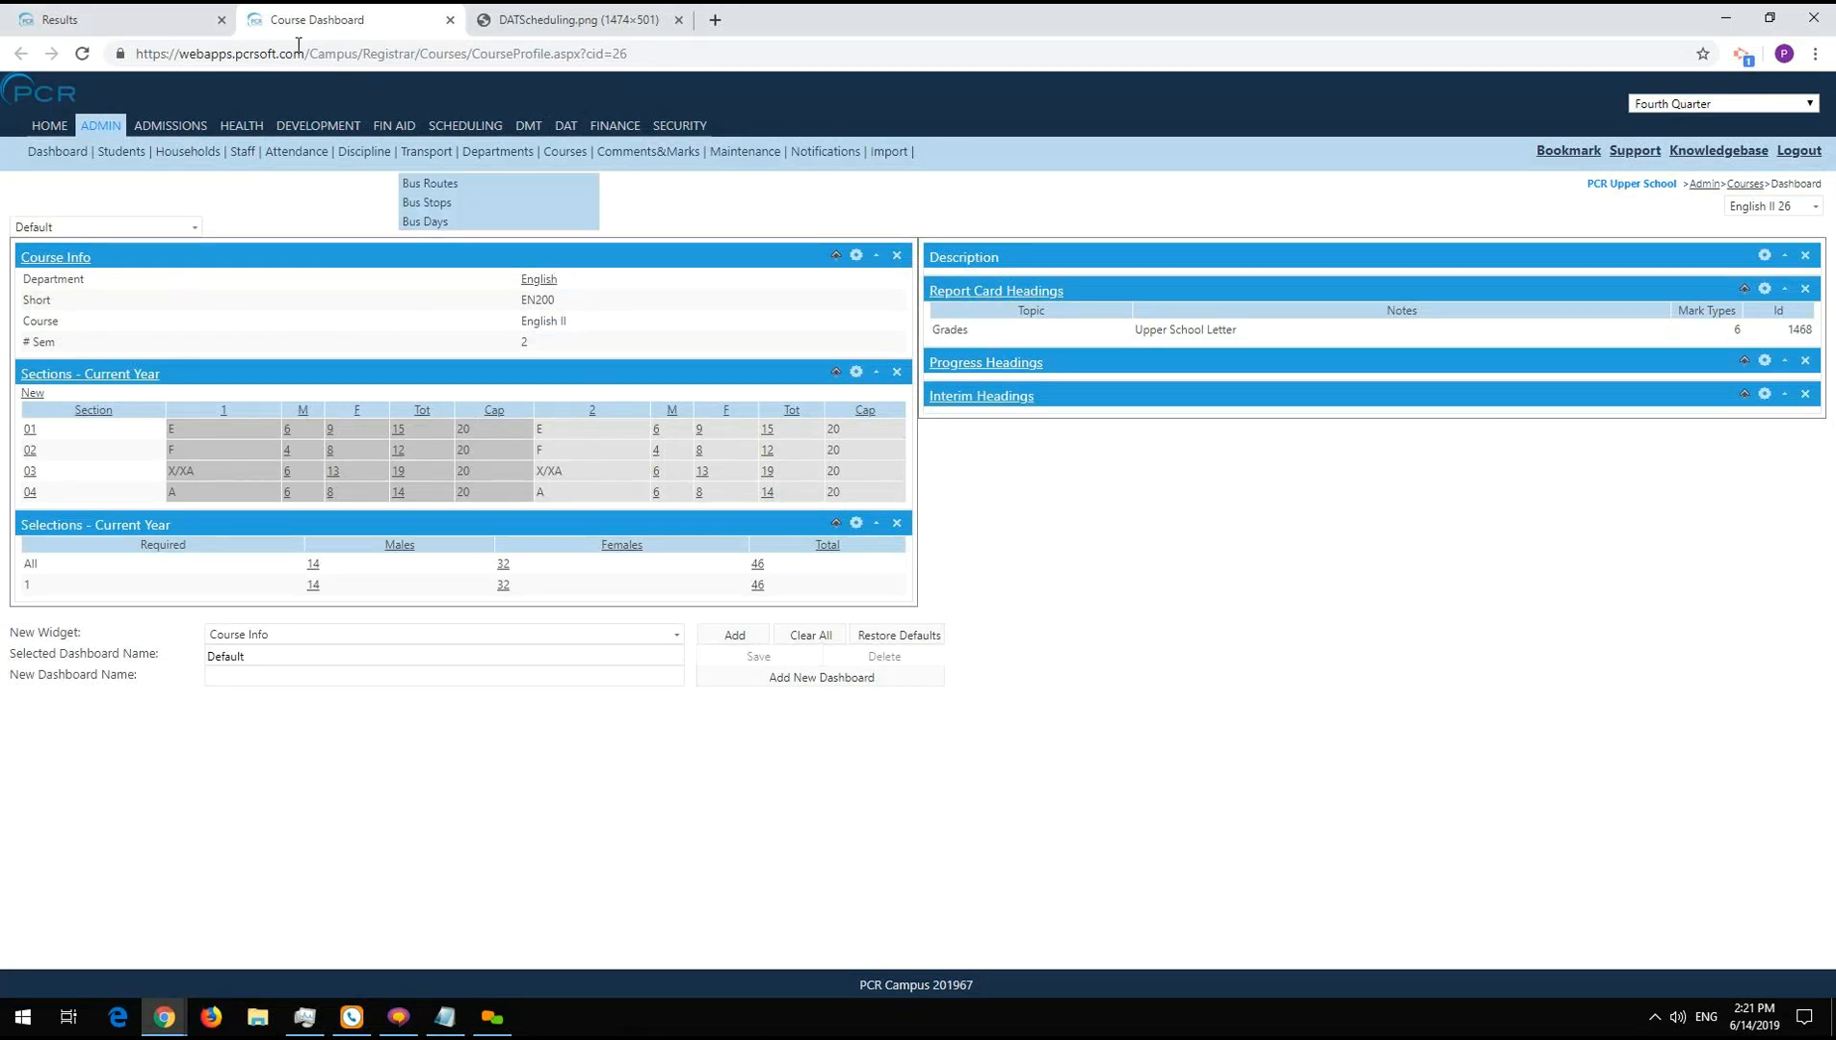
{"action": "left_click", "coordinate": [450, 19]}
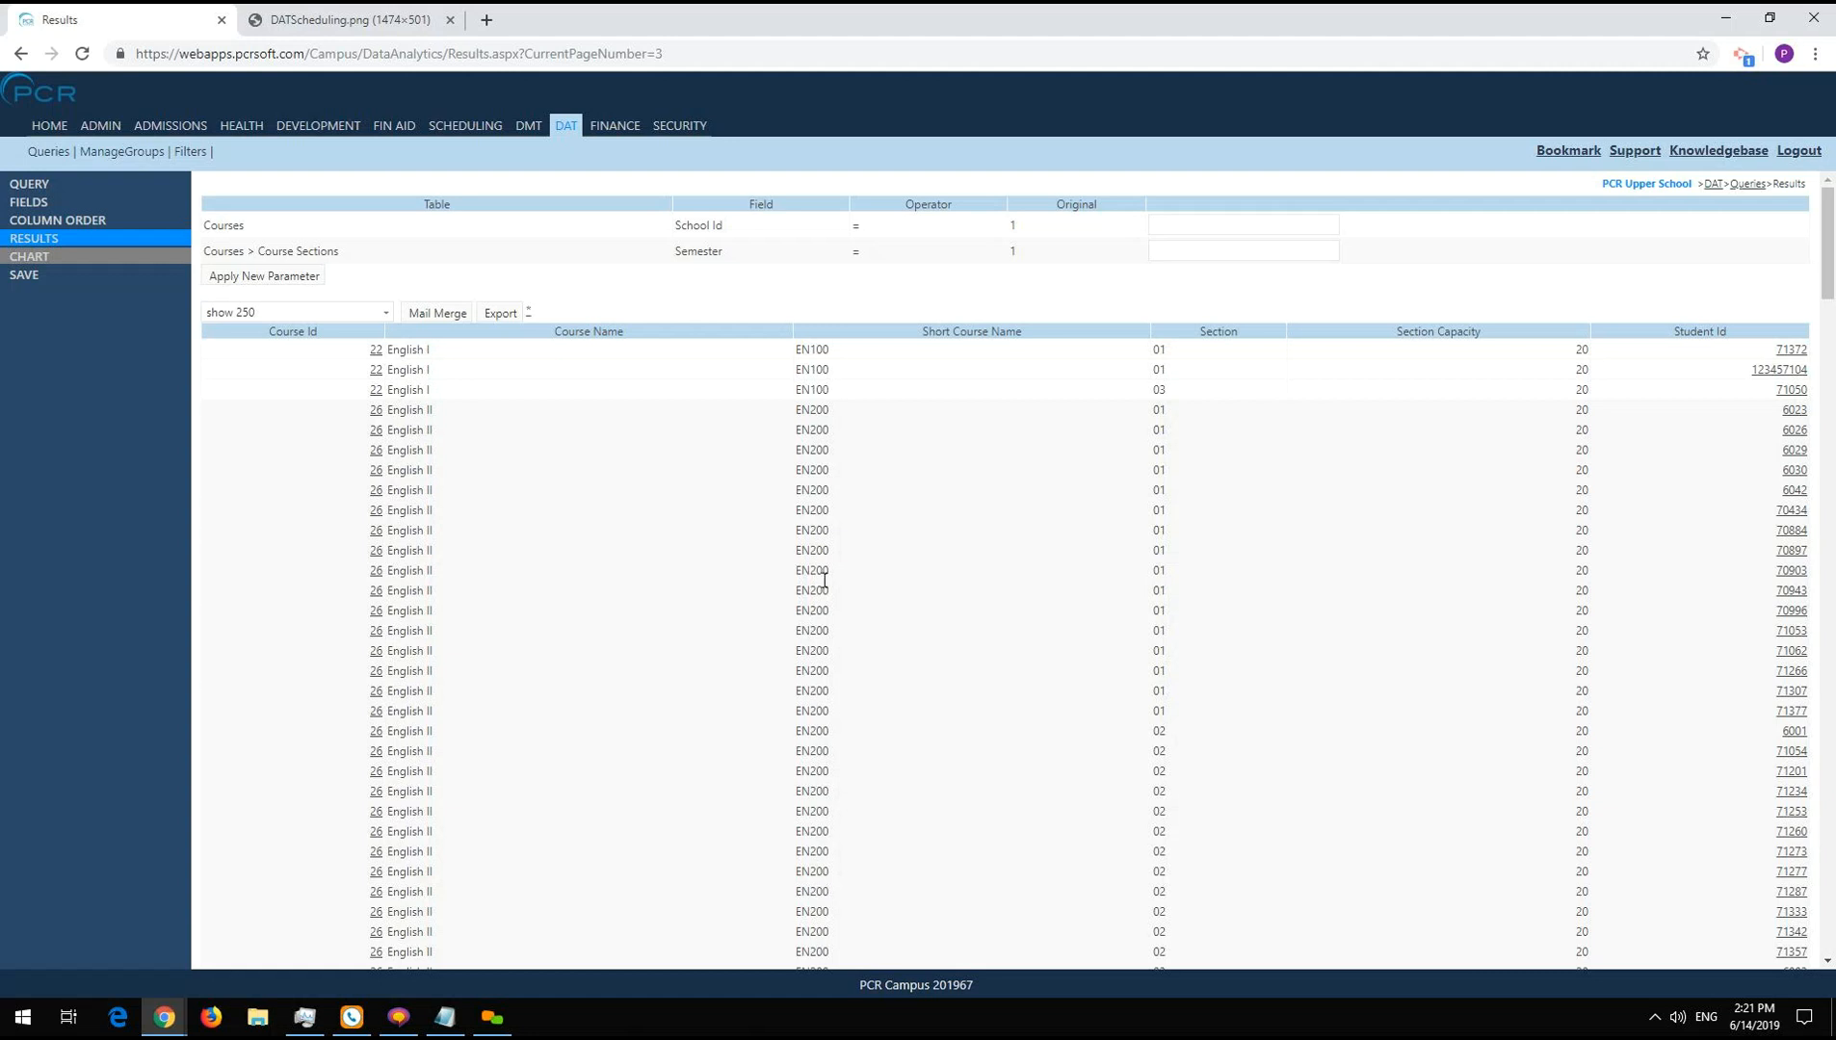
- Rearrange the columns so Course Name and Short Course Name come before Course Id, and show the results
{"action": "left_click", "coordinate": [94, 206]}
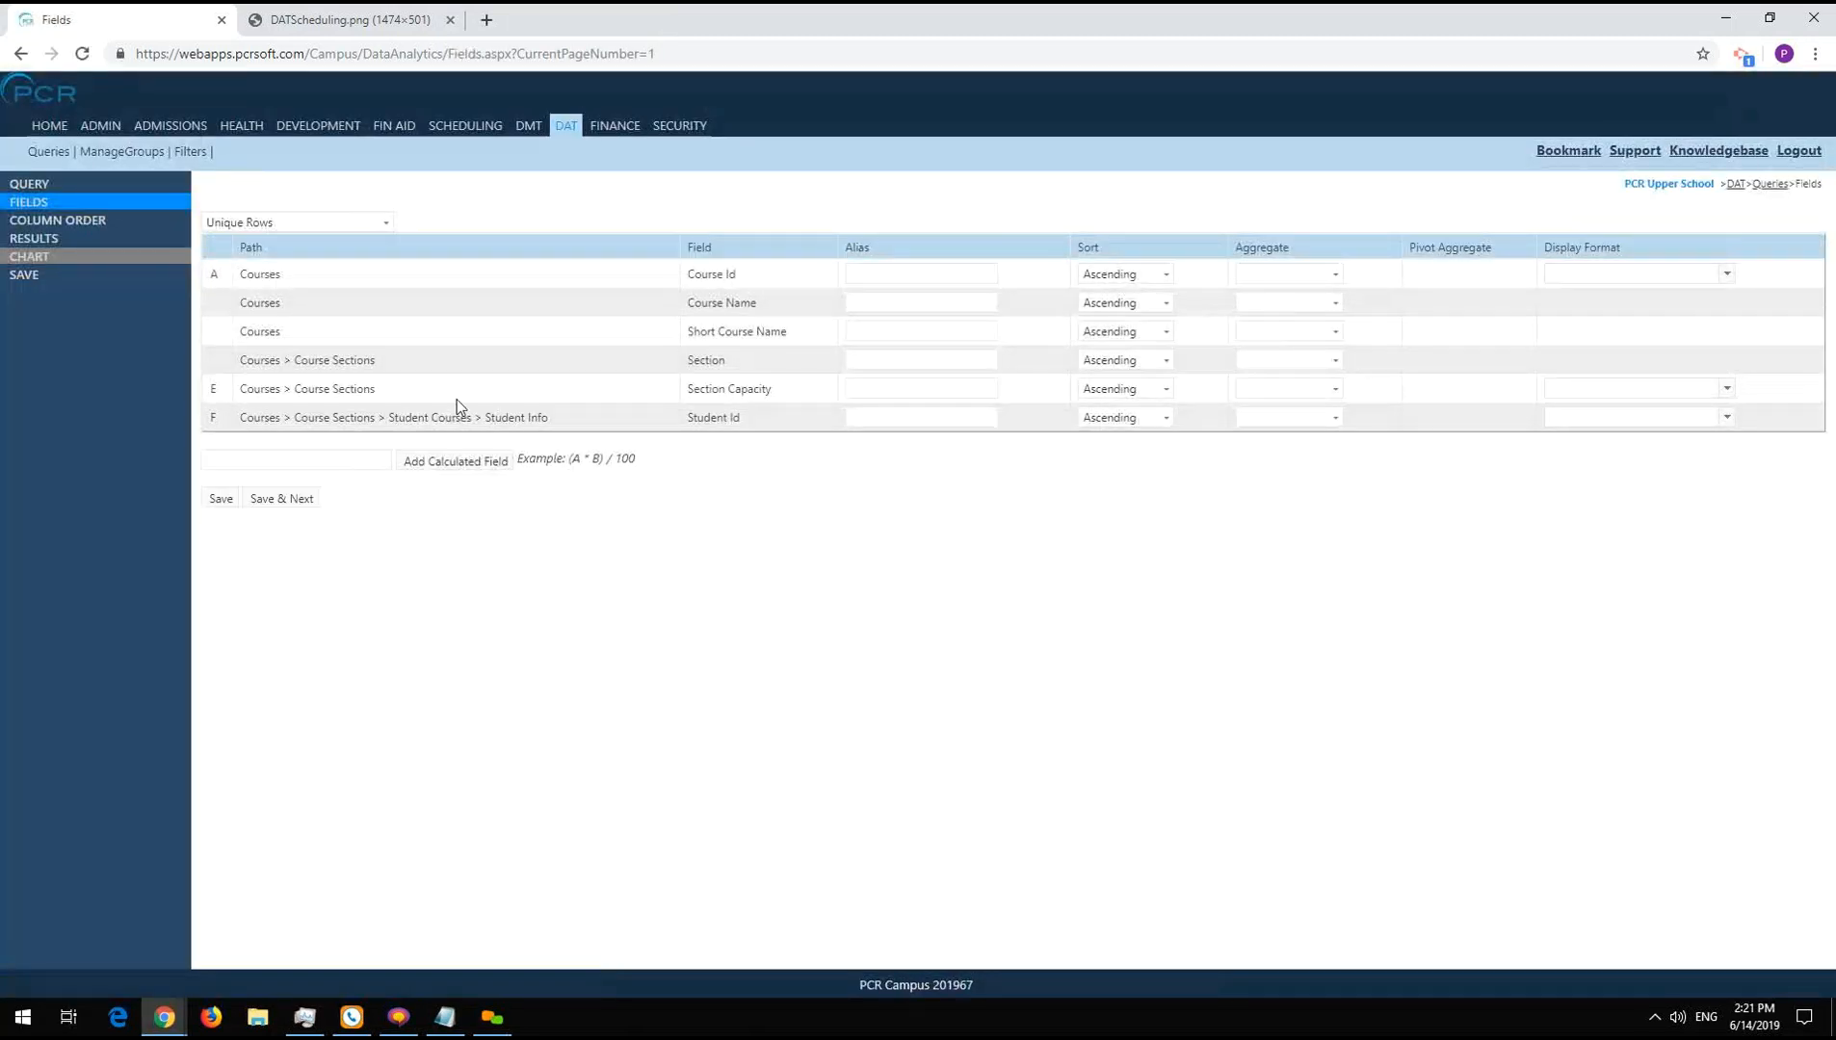
{"action": "left_click", "coordinate": [81, 241]}
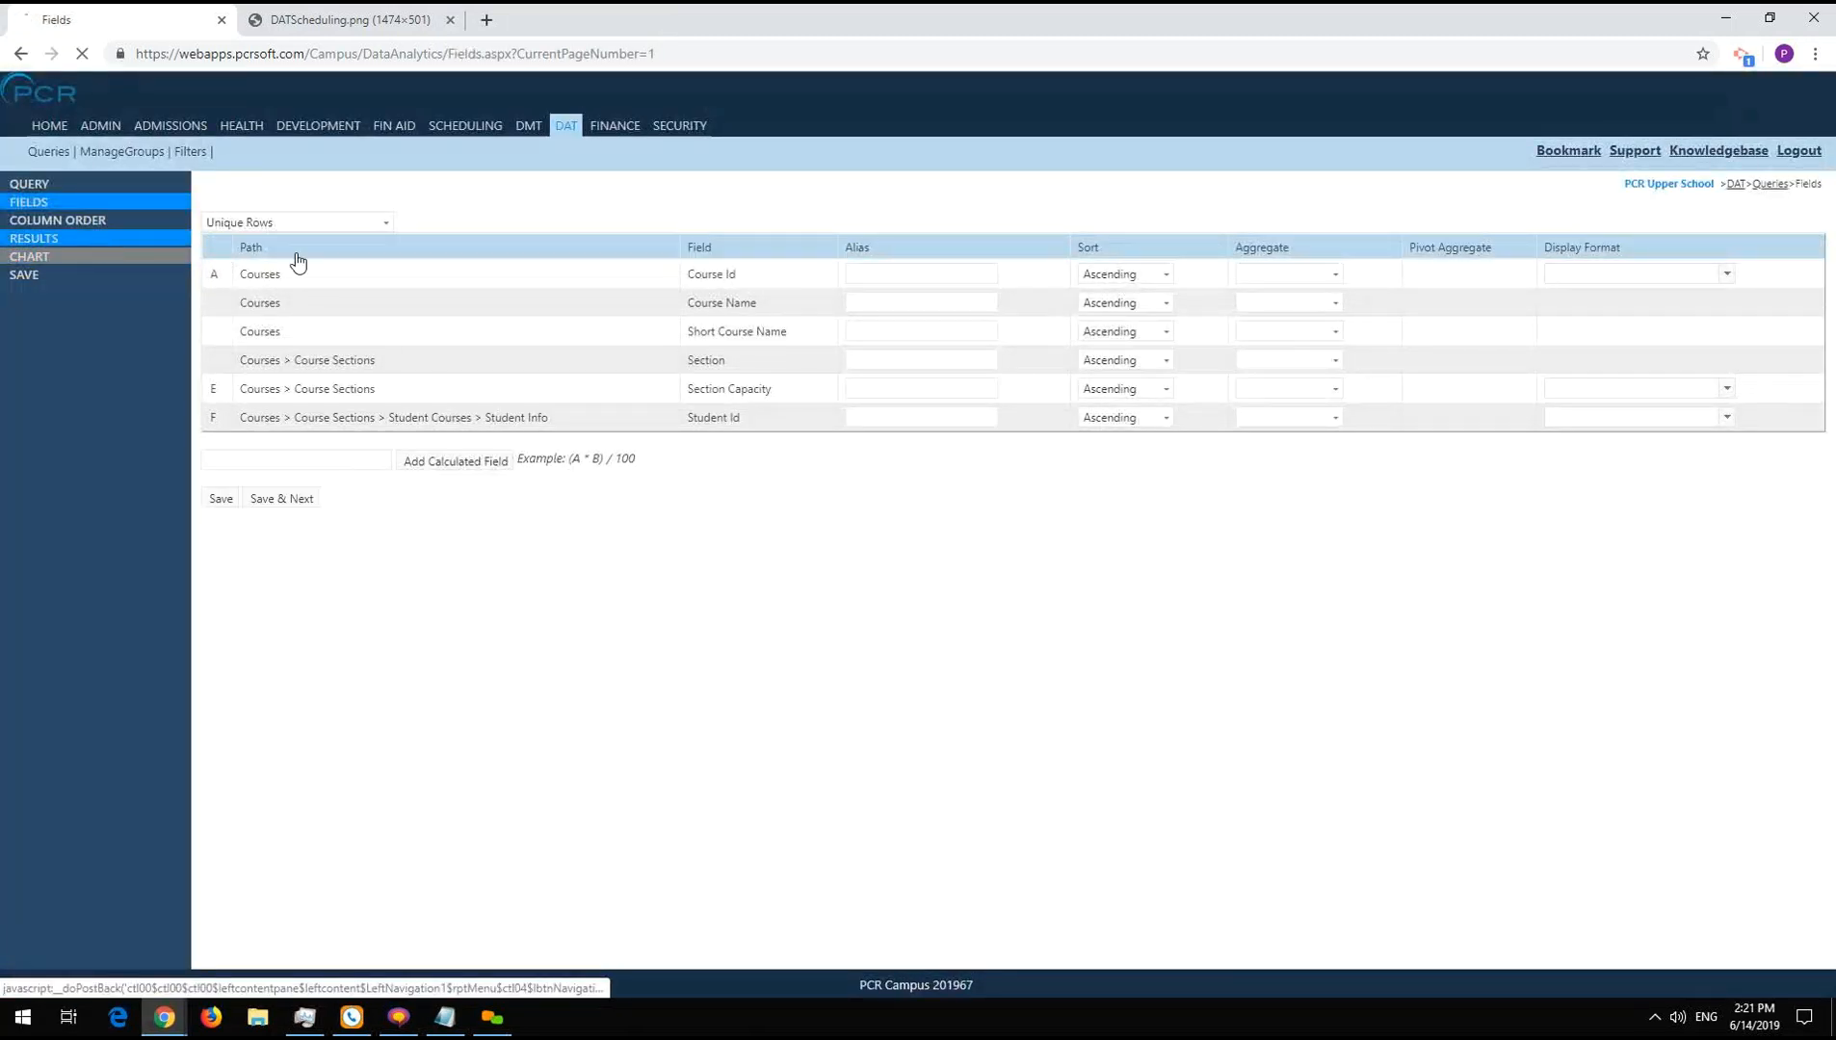
{"action": "left_click", "coordinate": [117, 225]}
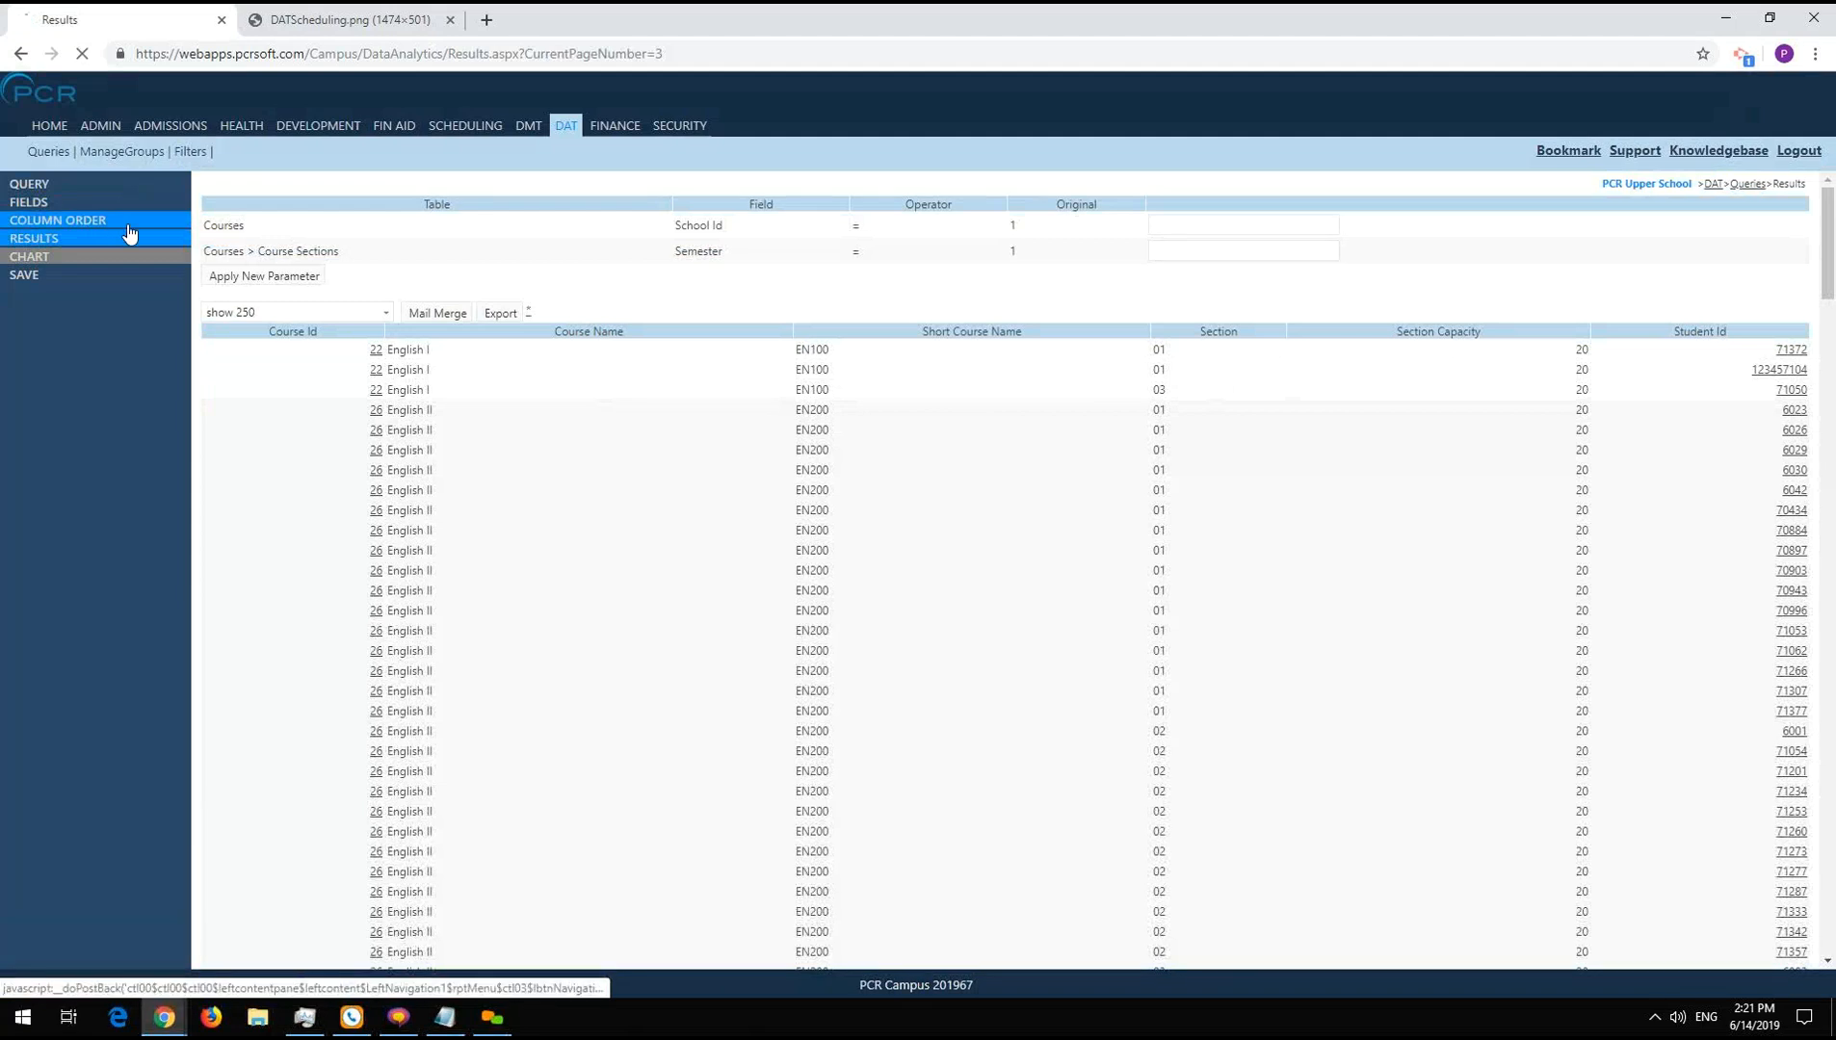
{"action": "left_click_drag", "start_coordinate": [329, 278], "coordinate": [321, 241]}
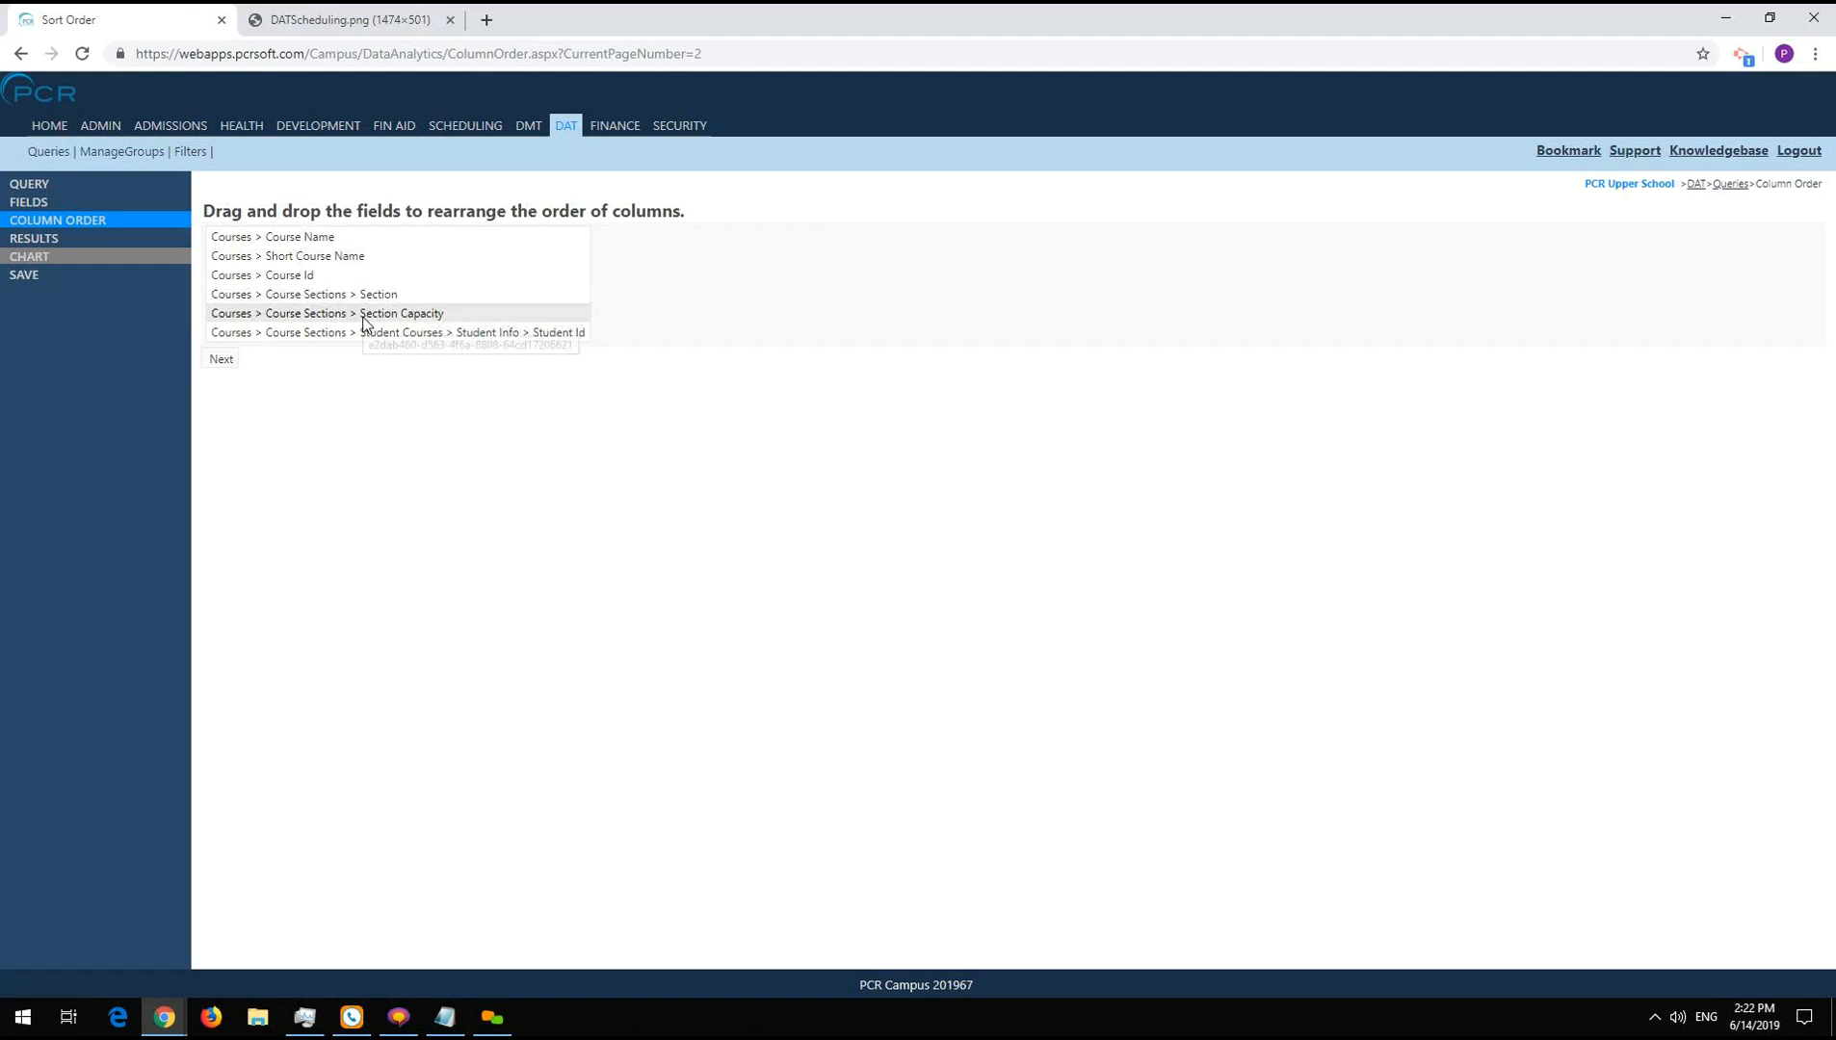
{"action": "left_click", "coordinate": [224, 360]}
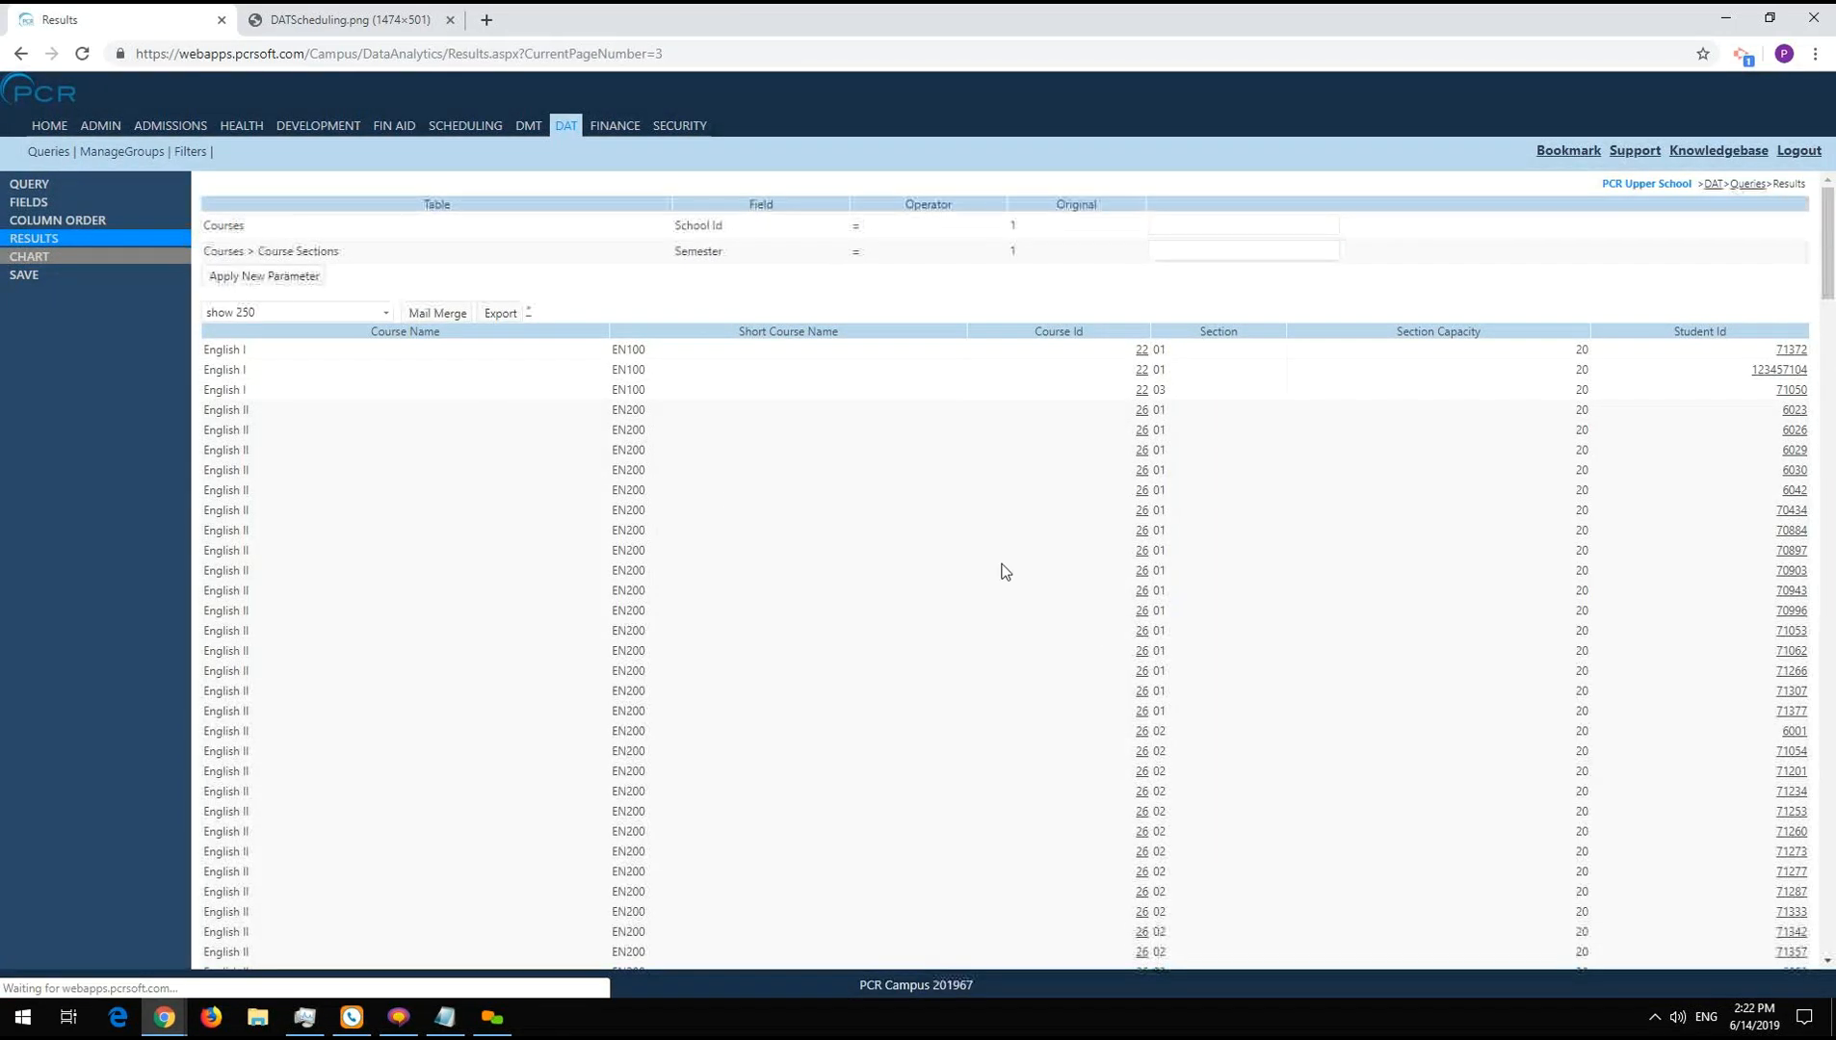
- Aggregate Student Id by Distinct Count with the alias Student Total, save the fields, and check the totals against section capacity in the results
{"action": "left_click", "coordinate": [62, 202]}
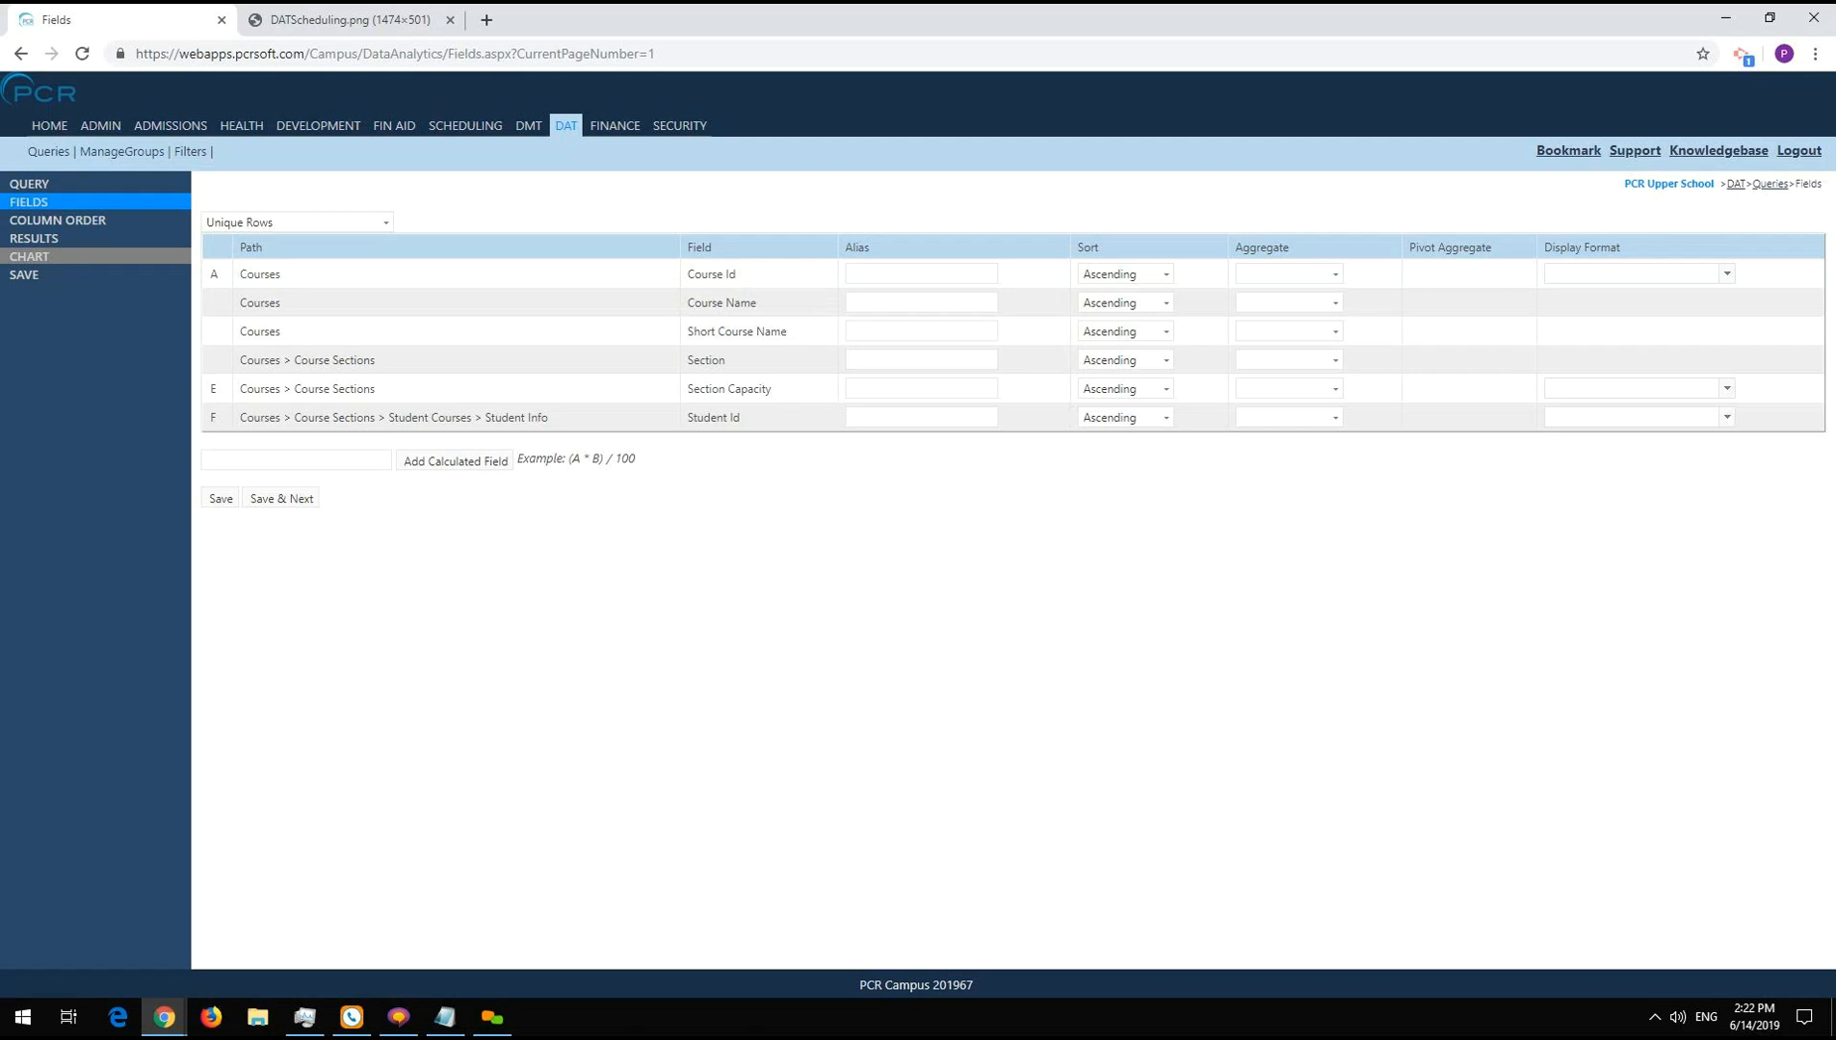
{"action": "left_click", "coordinate": [1283, 416]}
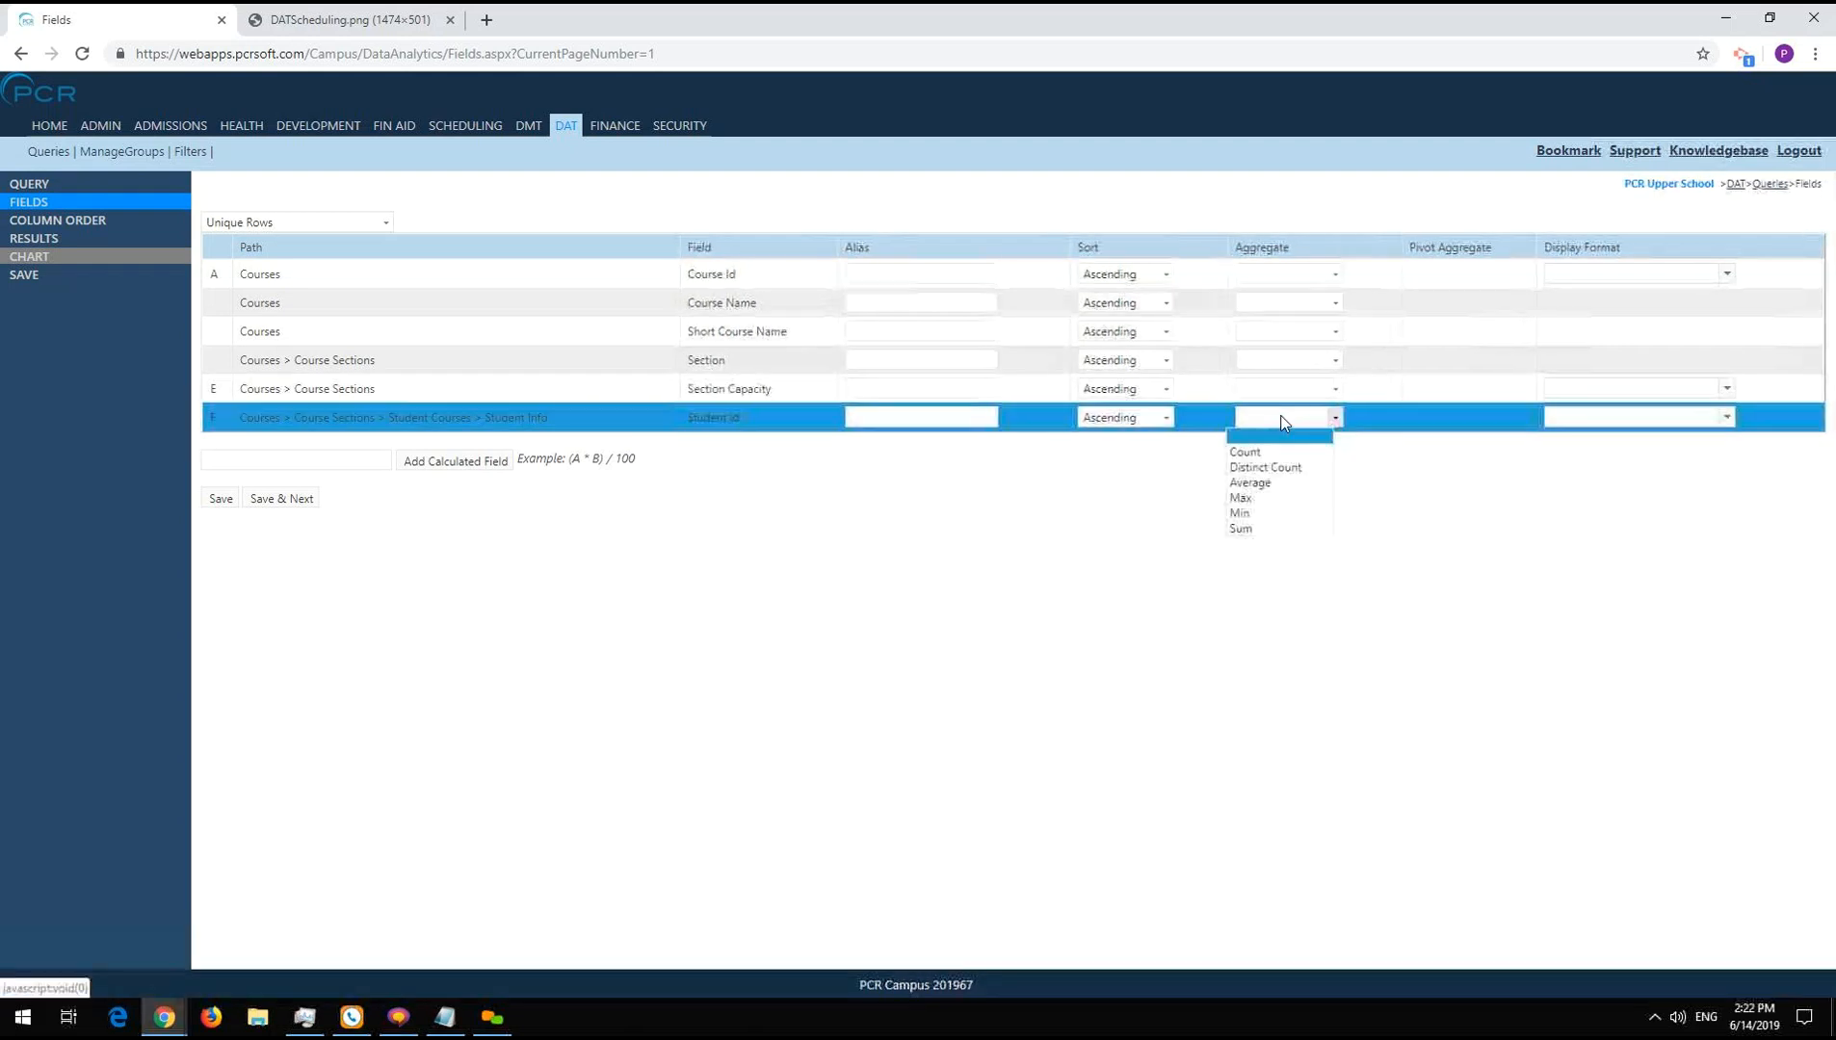
{"action": "left_click", "coordinate": [1290, 469]}
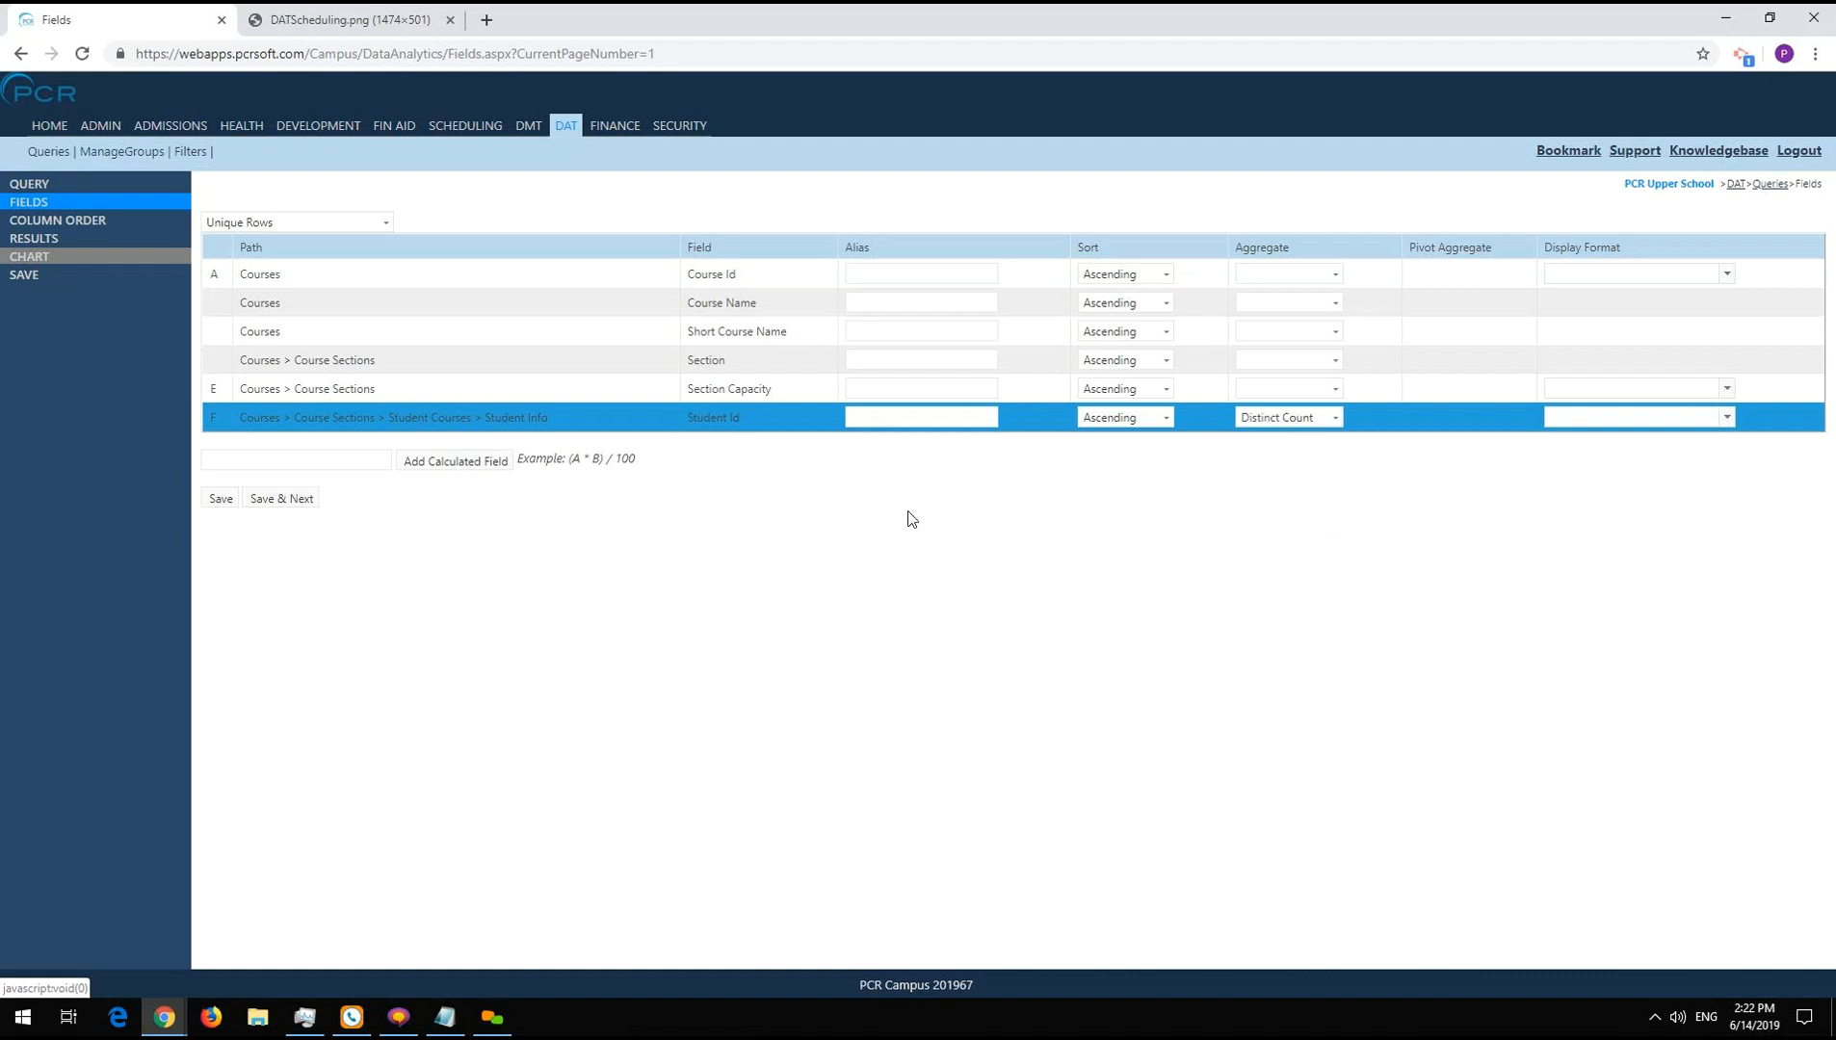
{"action": "left_click", "coordinate": [879, 419]}
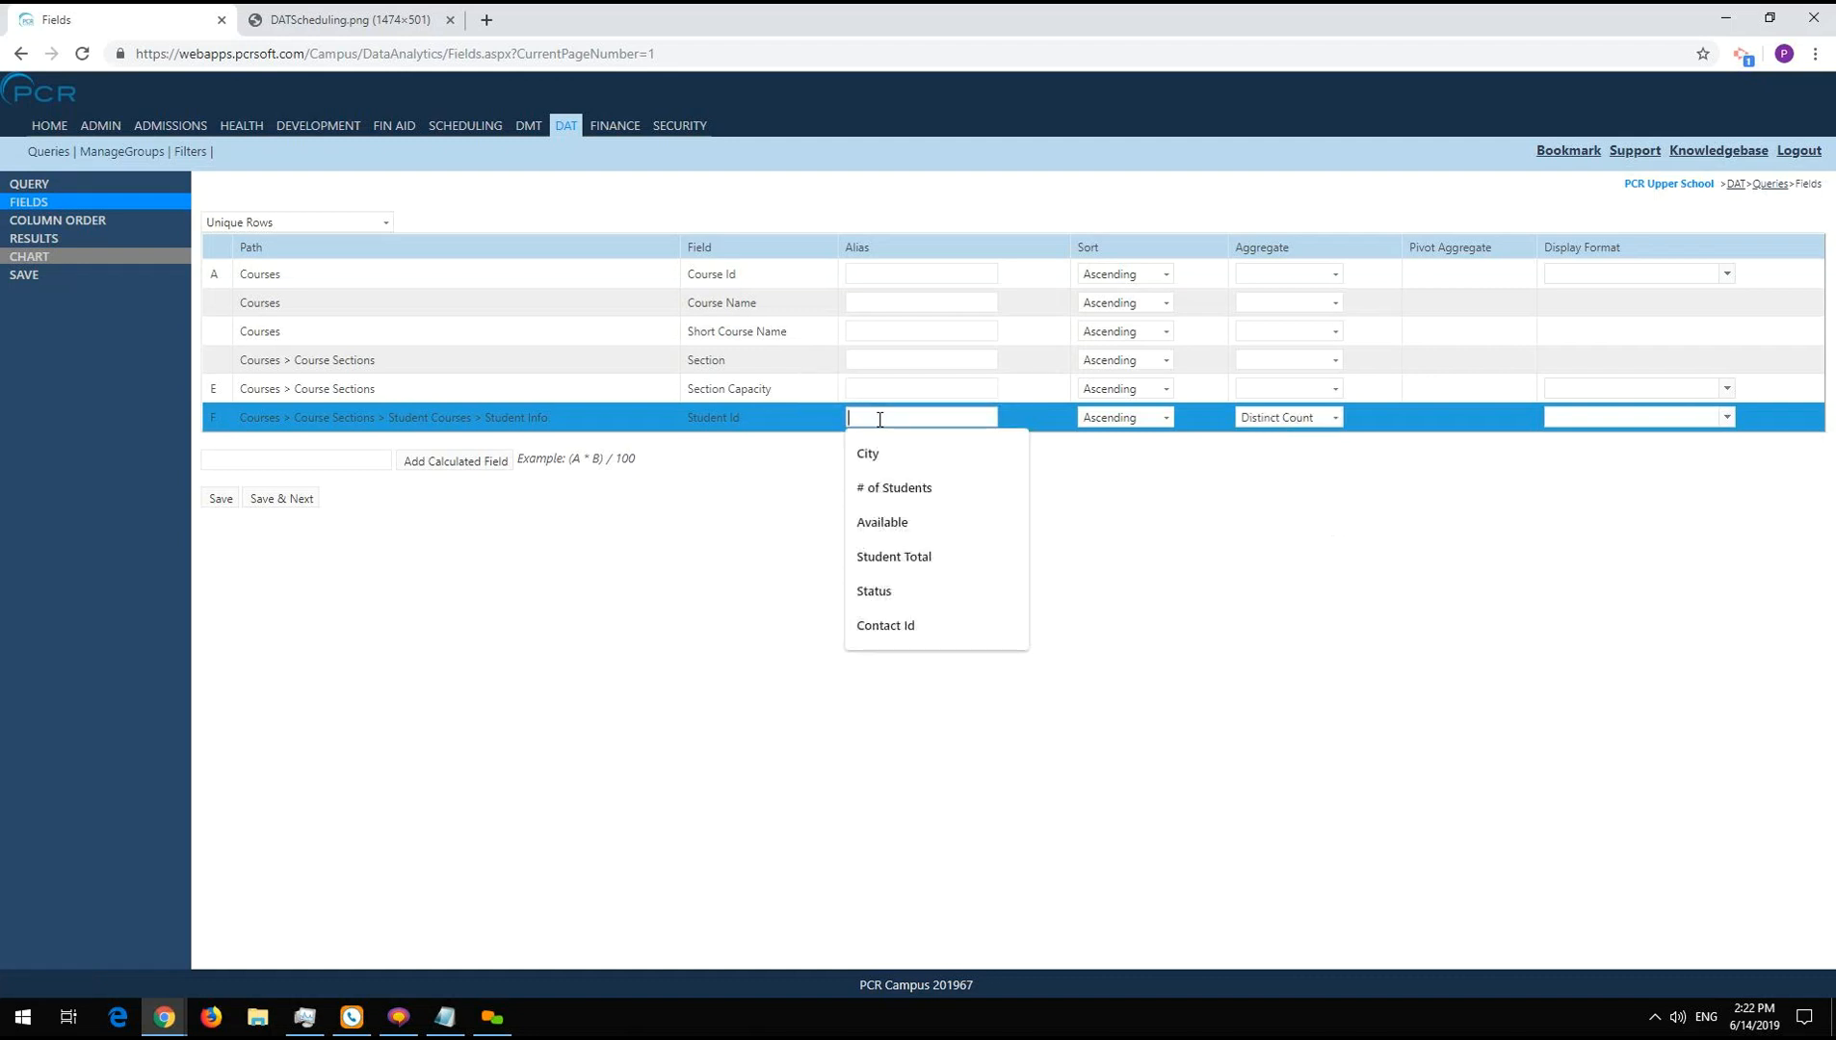
{"action": "type", "text": "St"}
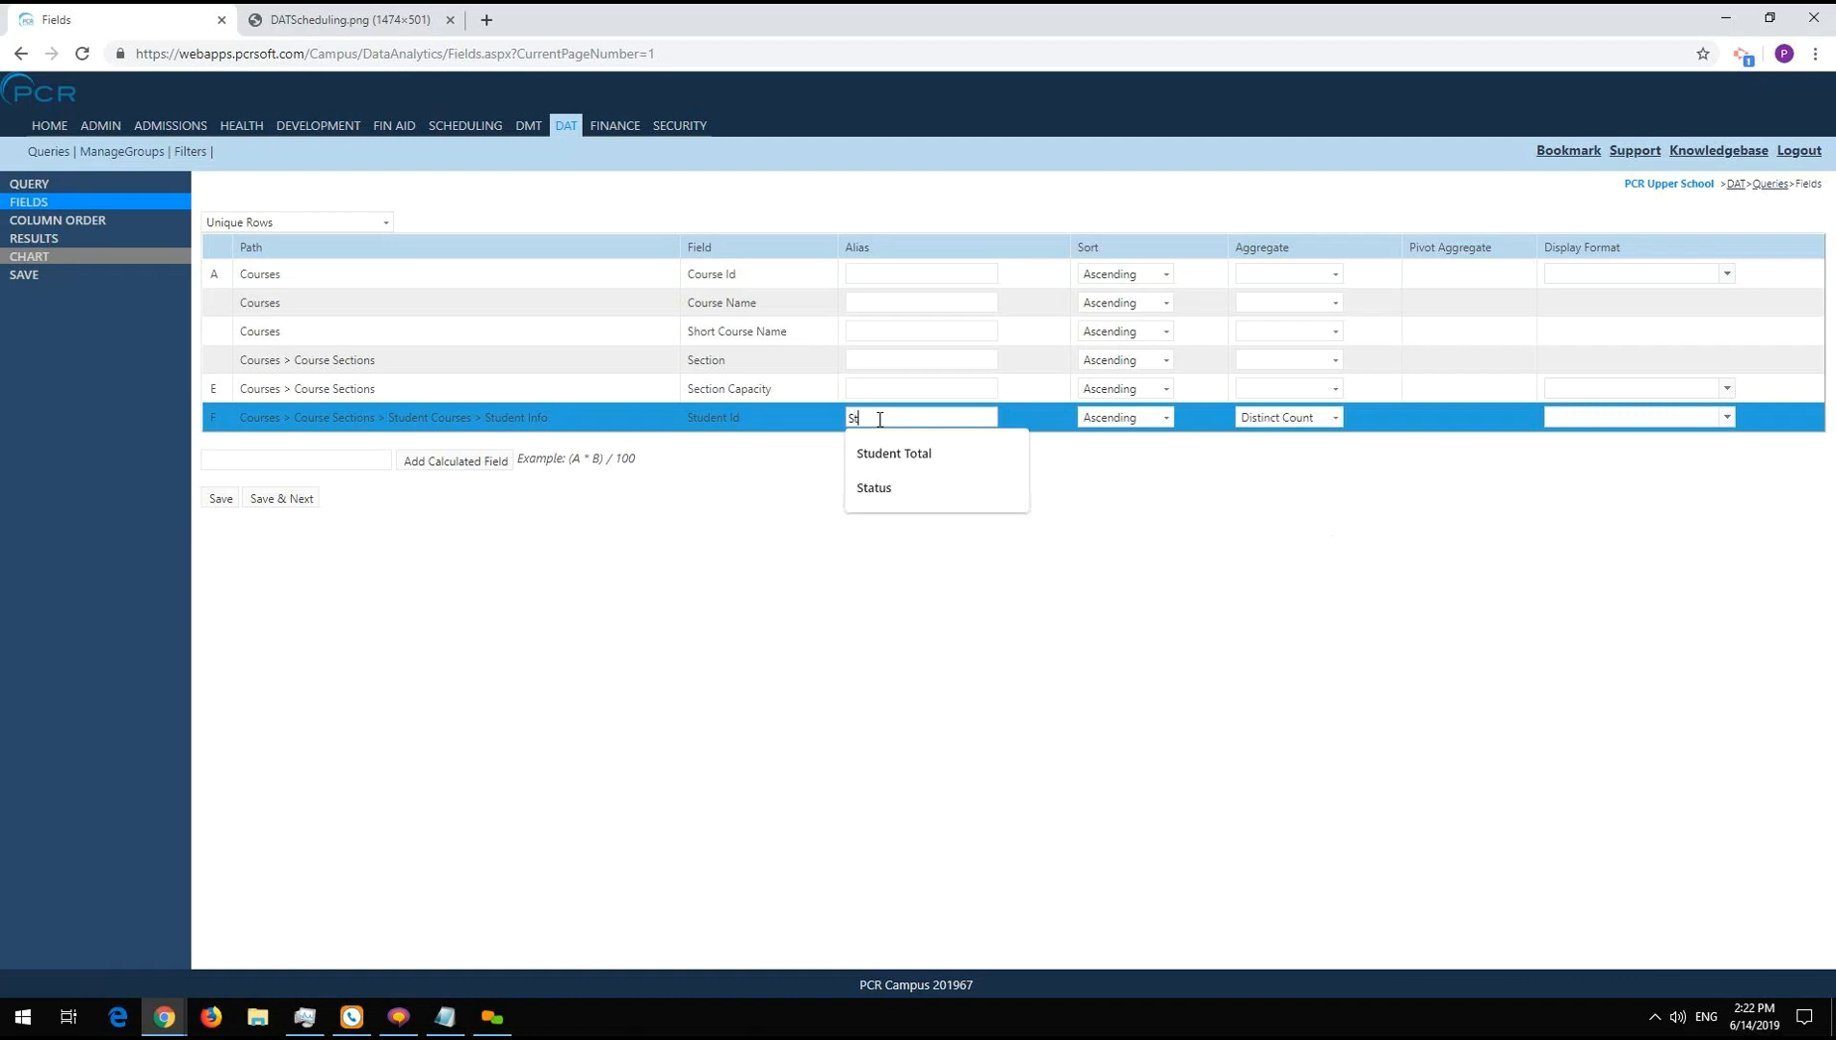
{"action": "type", "text": "udent Total"}
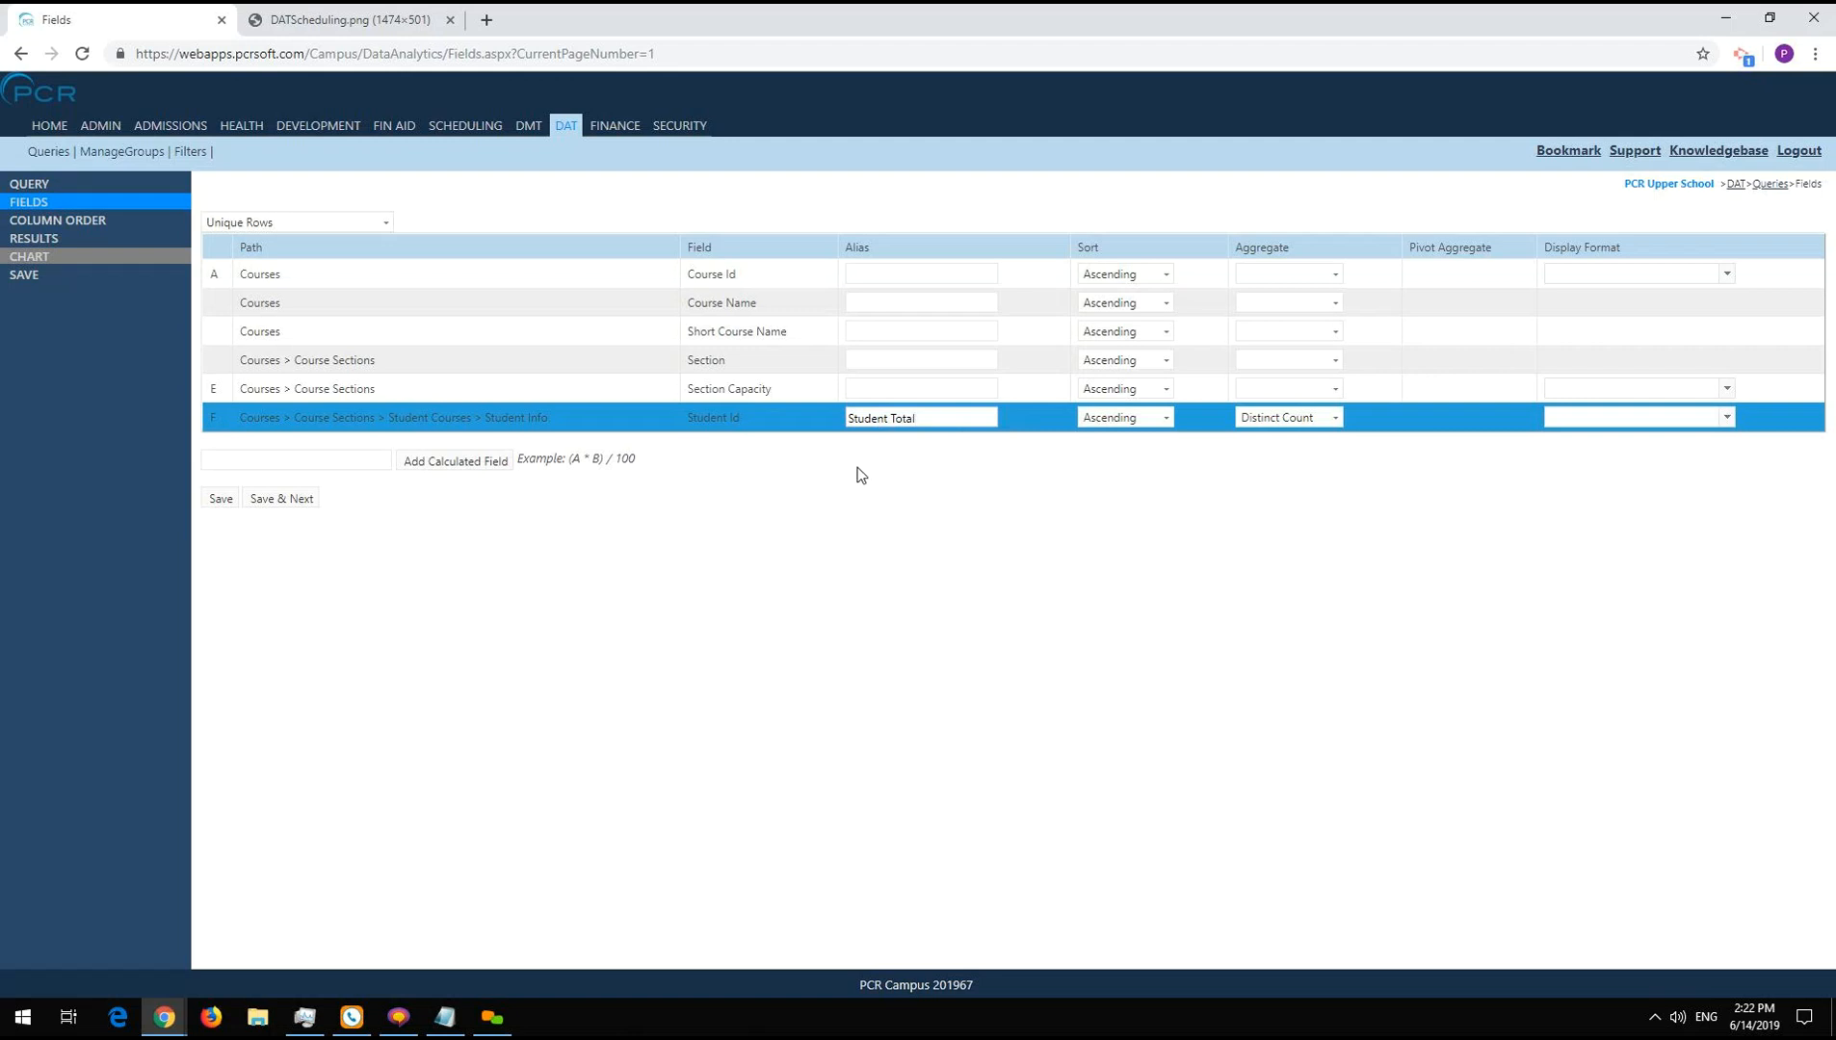
{"action": "left_click", "coordinate": [302, 500]}
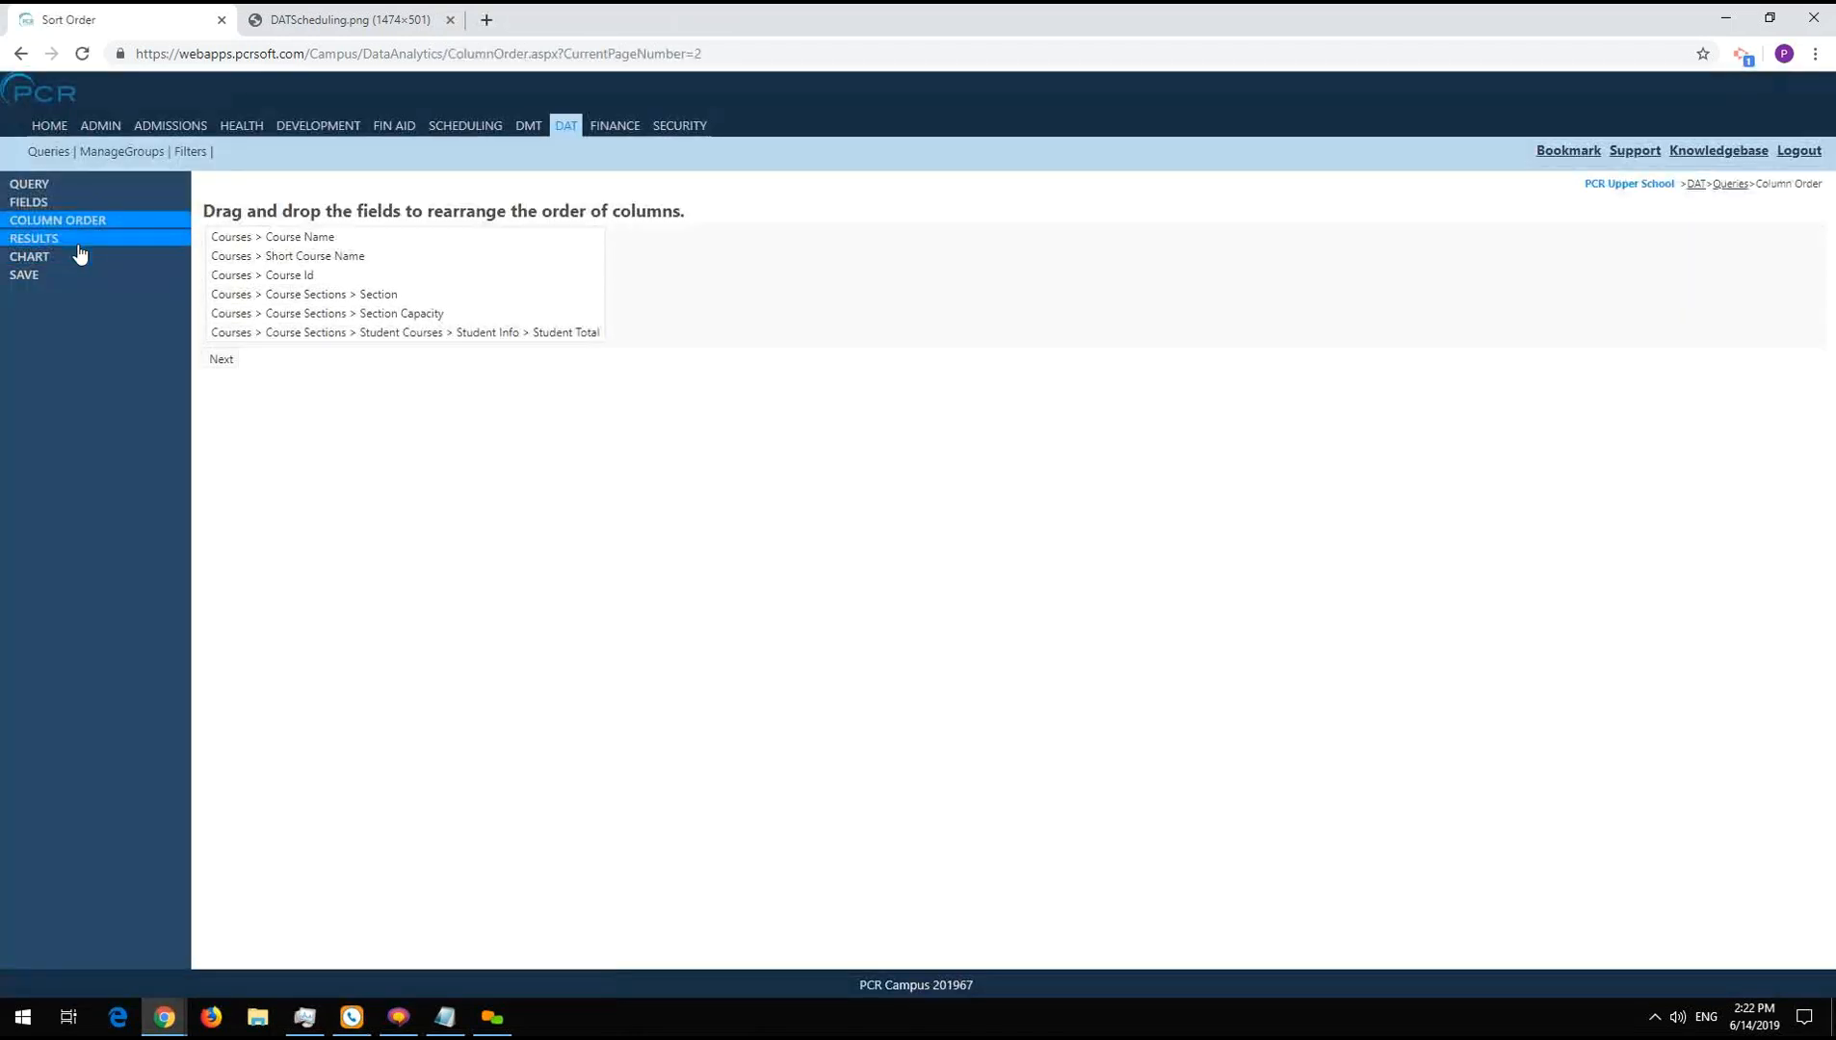
{"action": "left_click", "coordinate": [80, 253]}
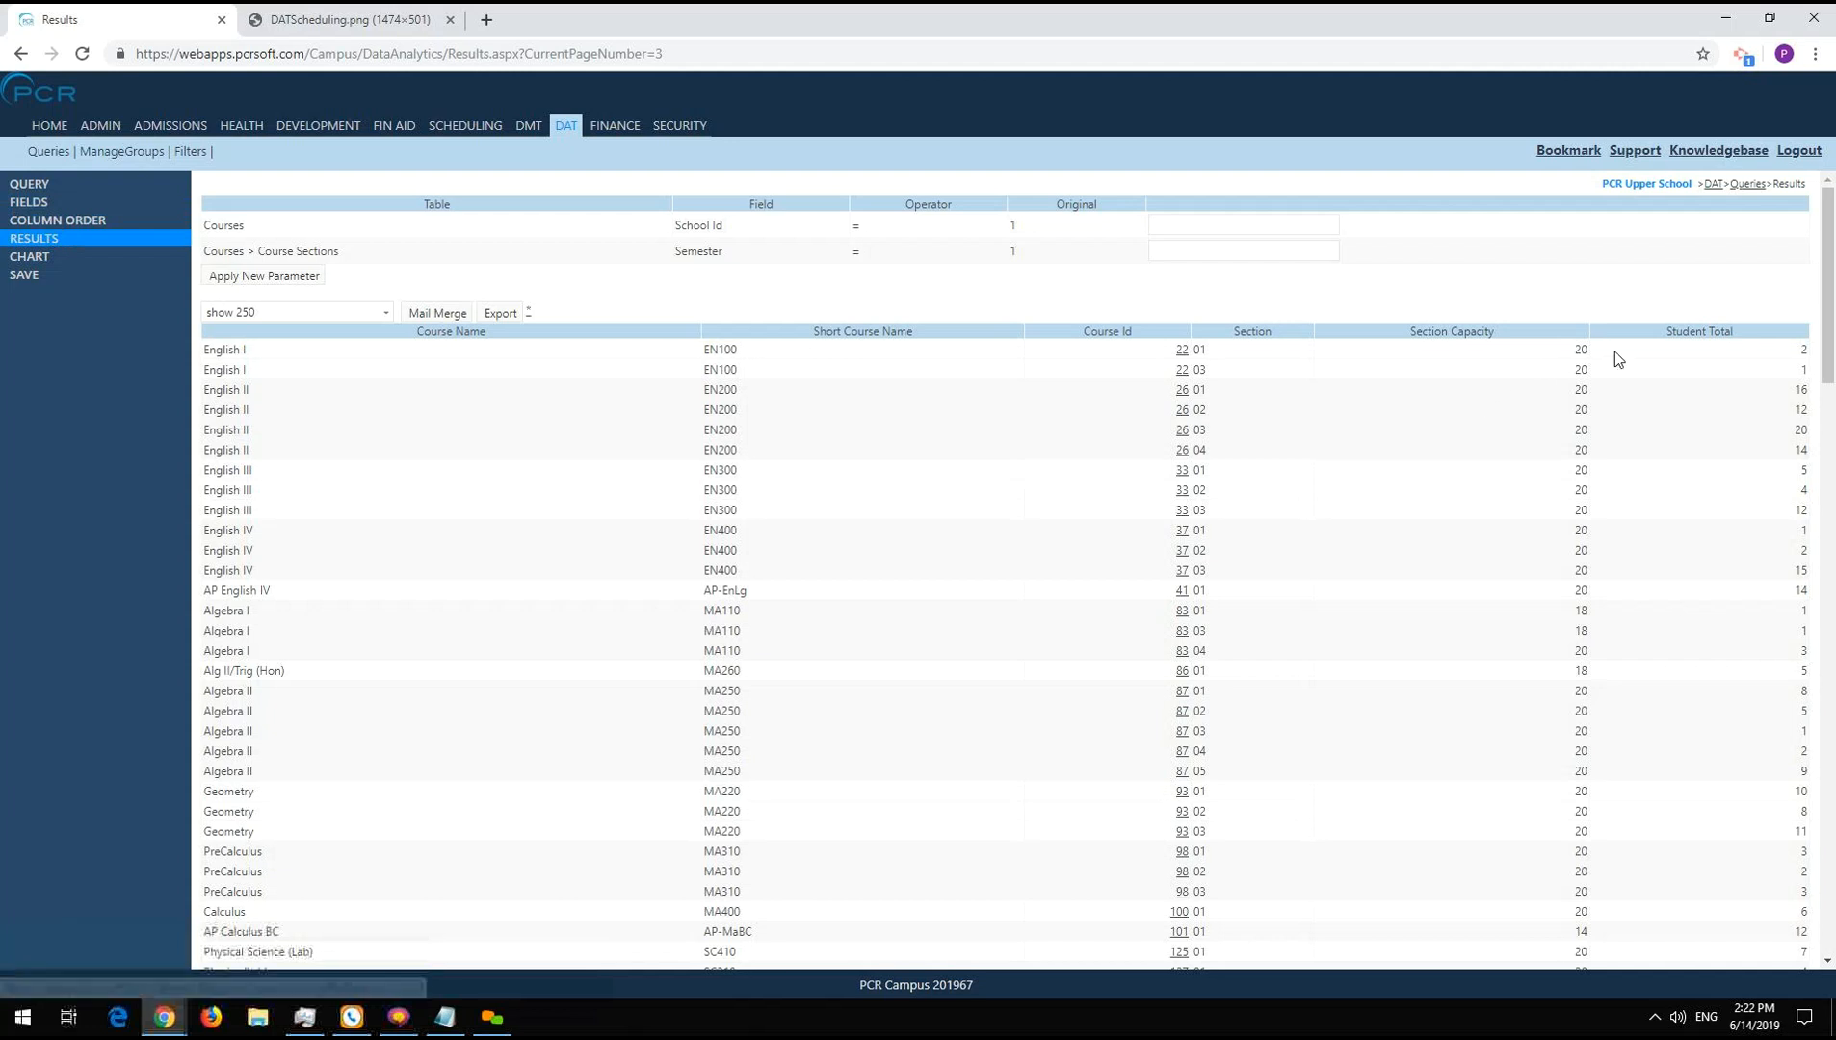
{"action": "double_click", "coordinate": [1585, 349]}
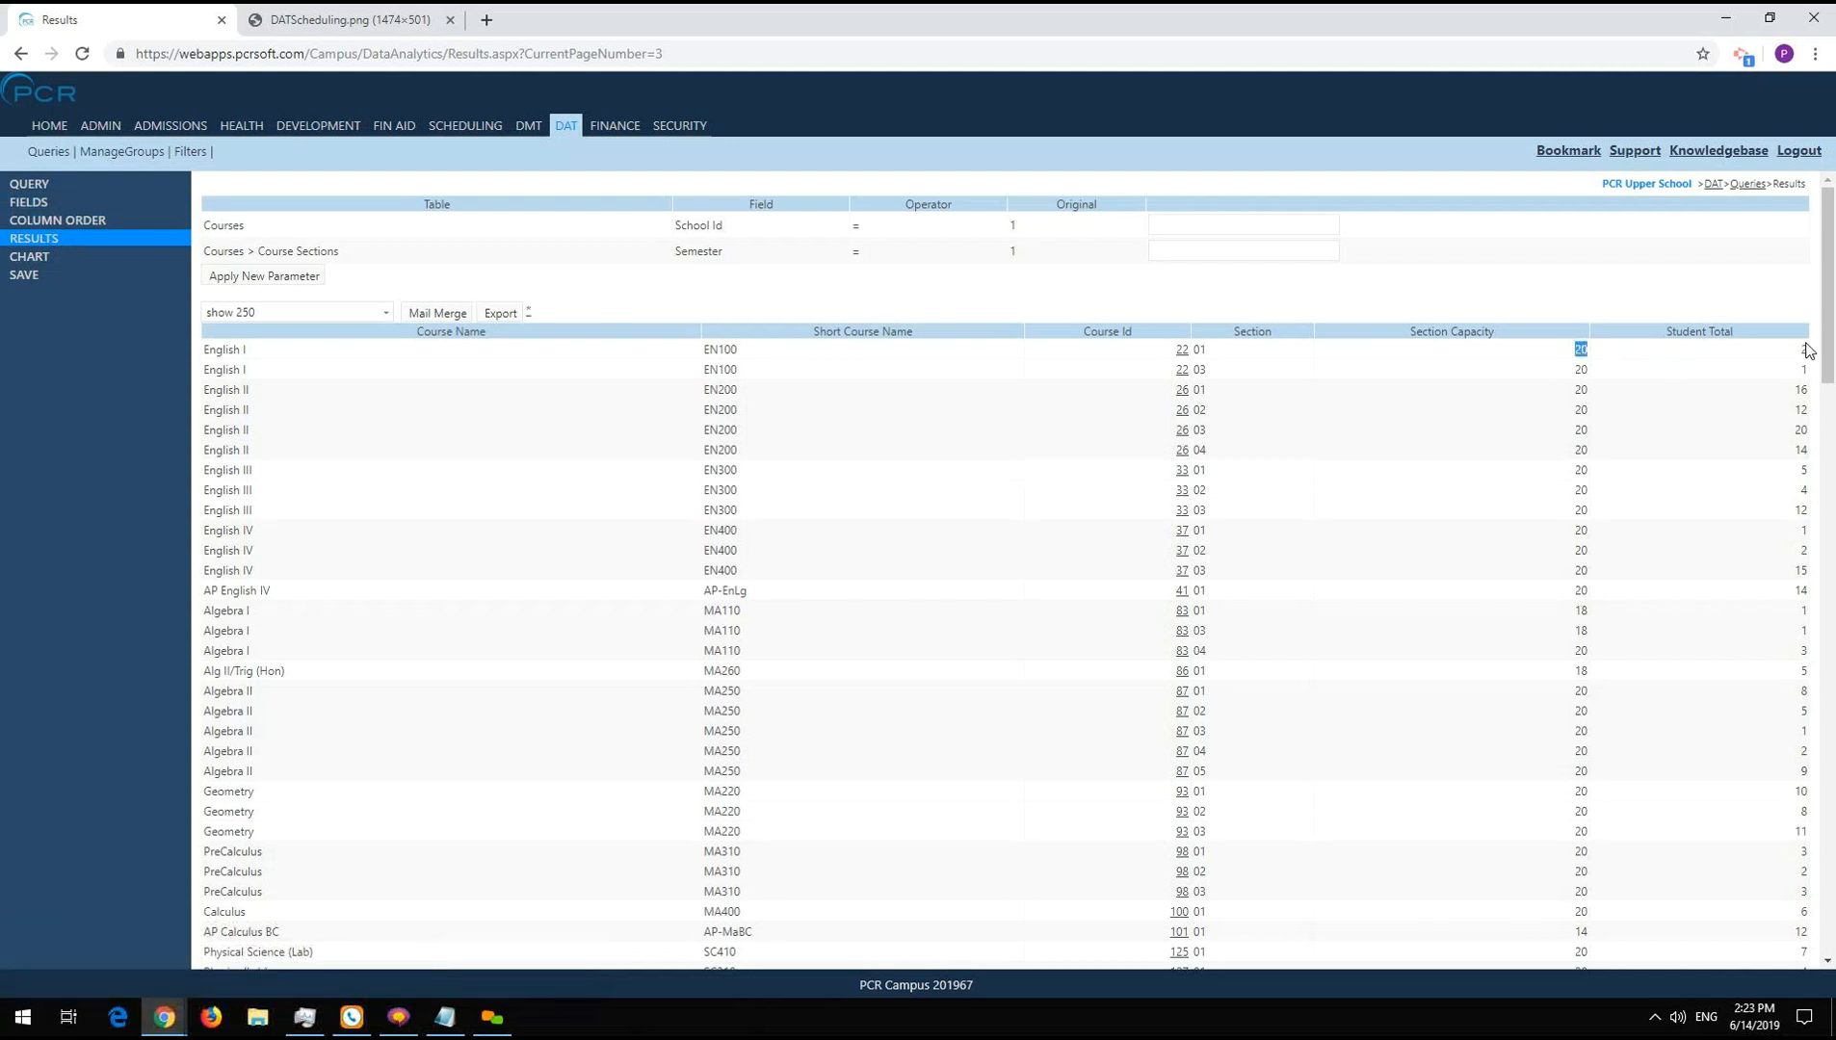
{"action": "left_click", "coordinate": [1407, 352]}
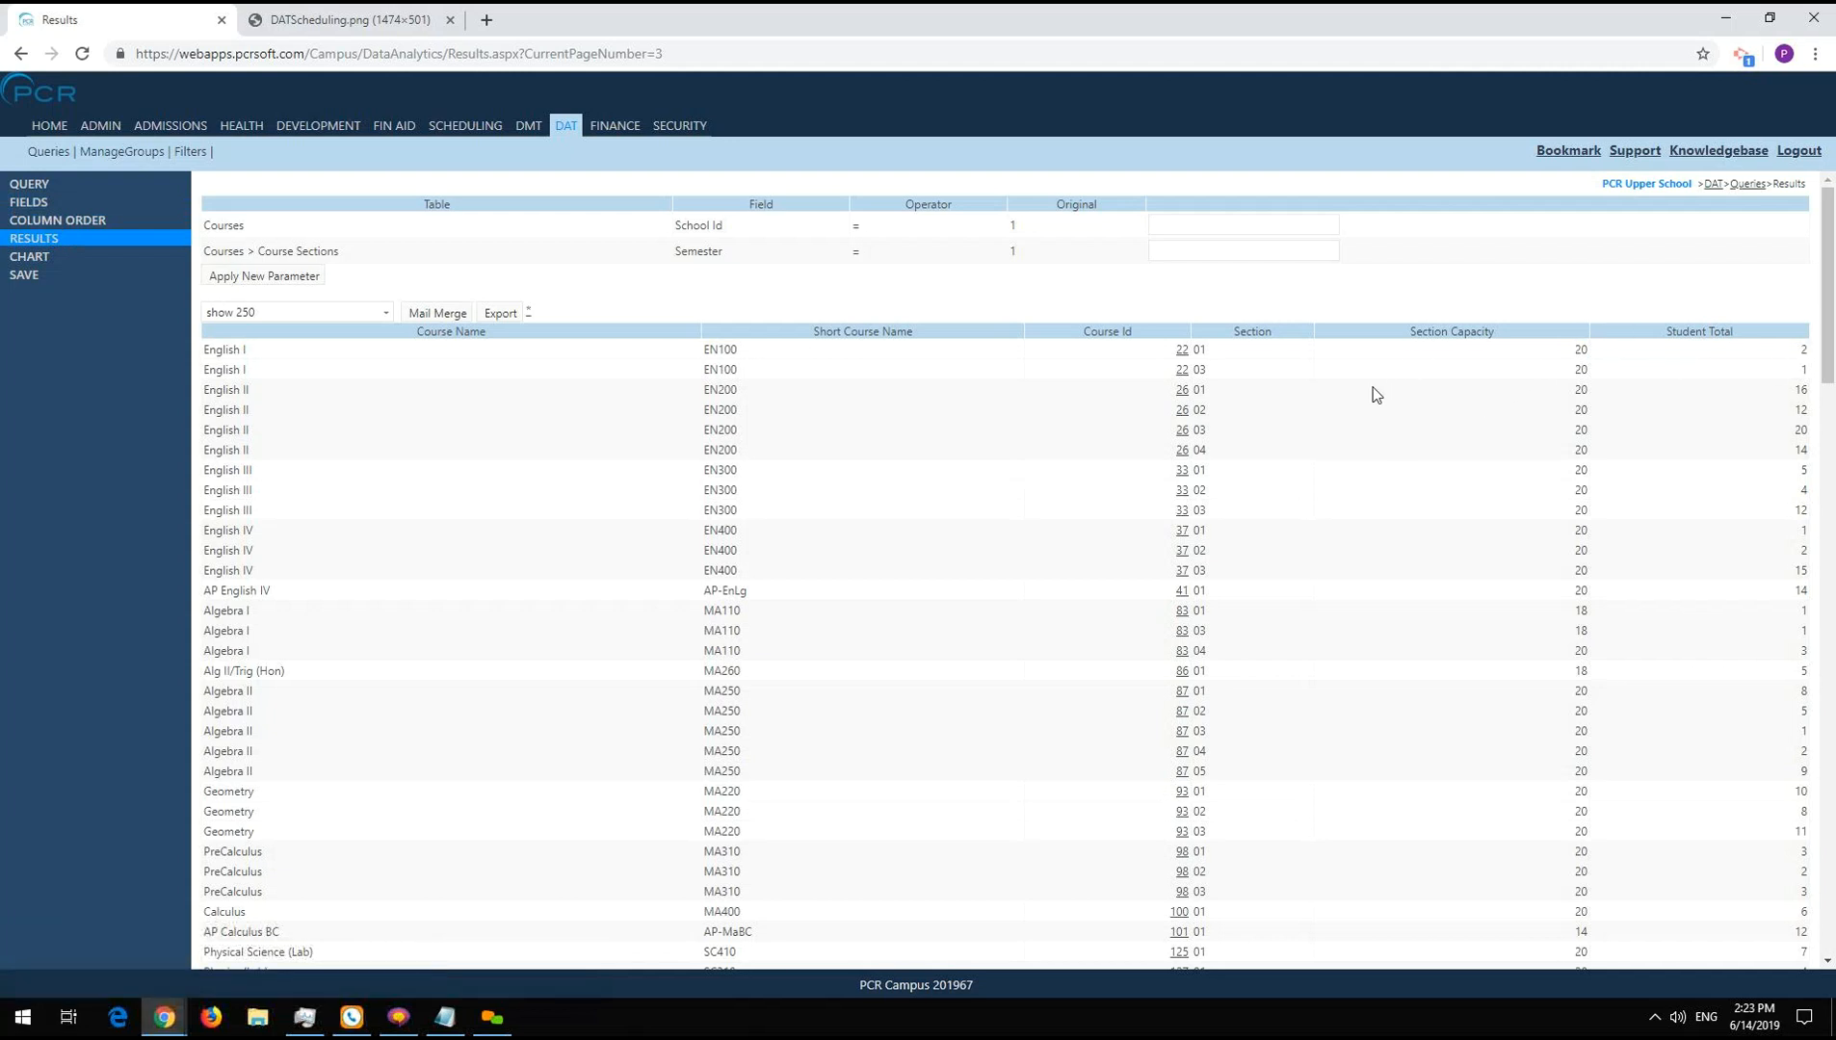
- Add the calculated field E-F with the alias Available Spots and save the fields
{"action": "left_click", "coordinate": [37, 204]}
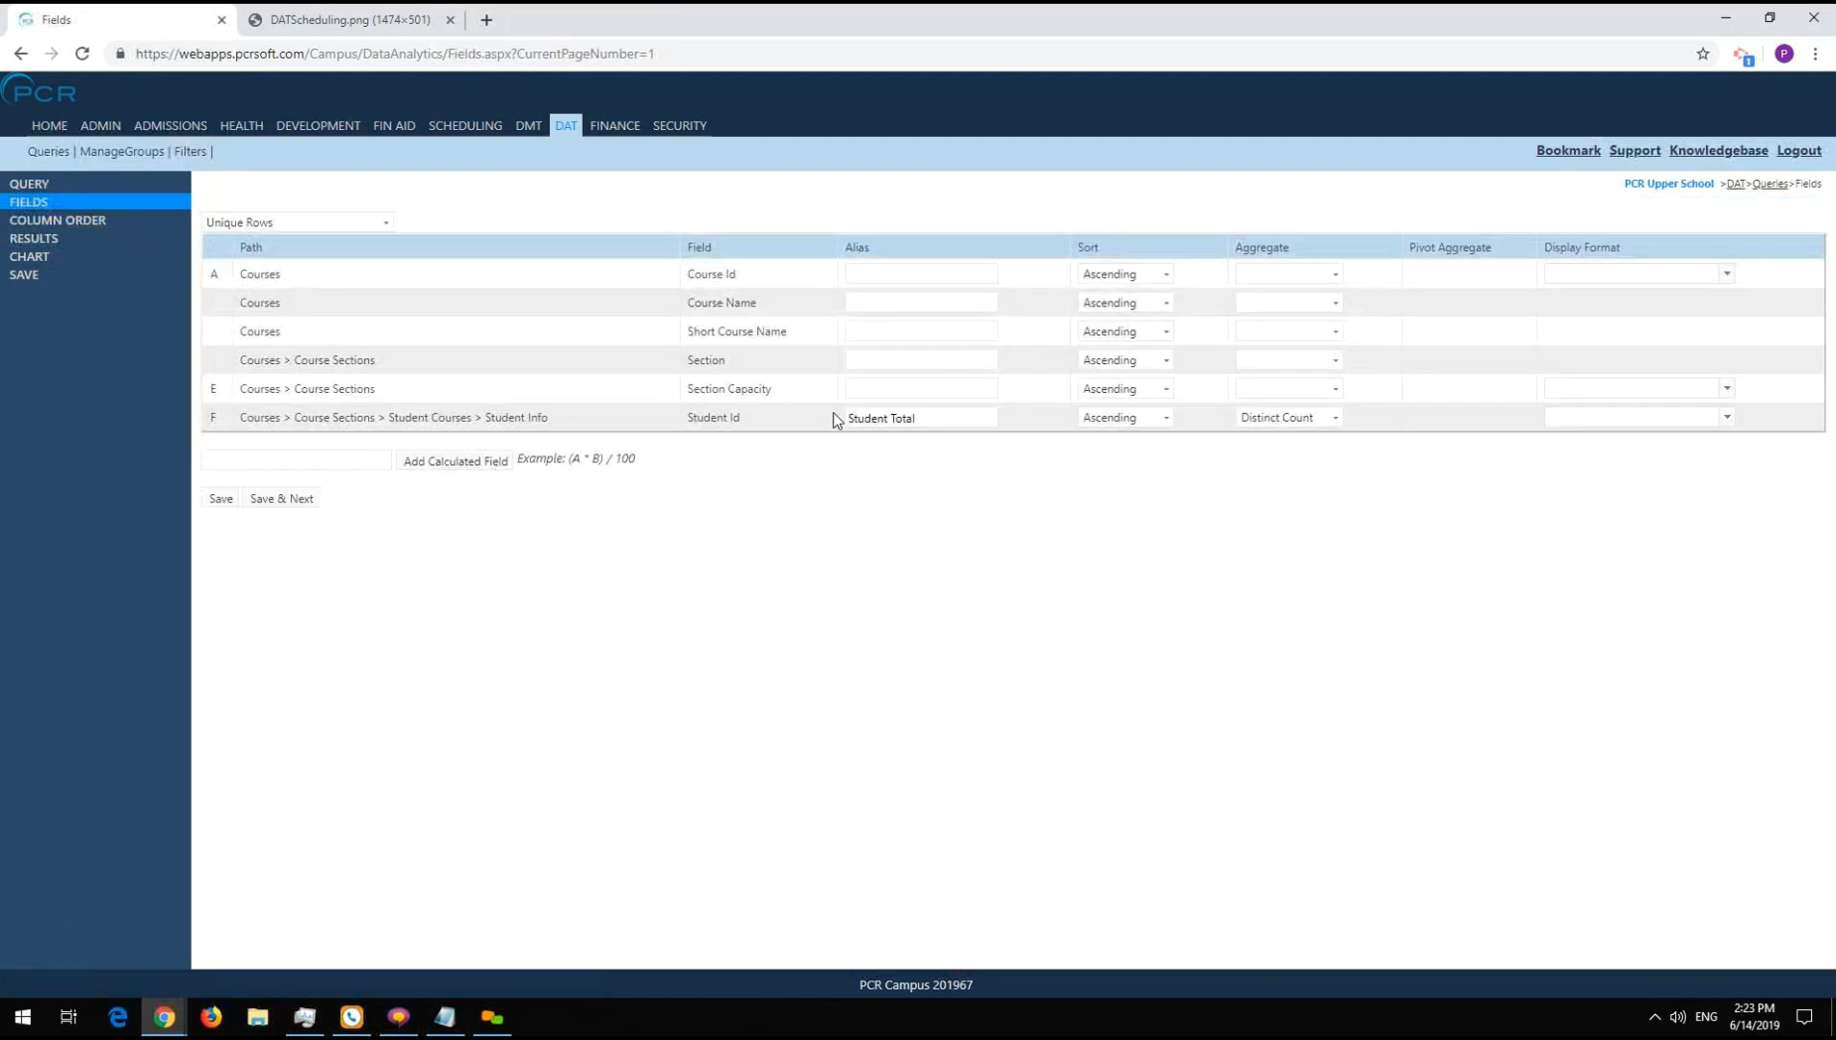
{"action": "left_click", "coordinate": [290, 459]}
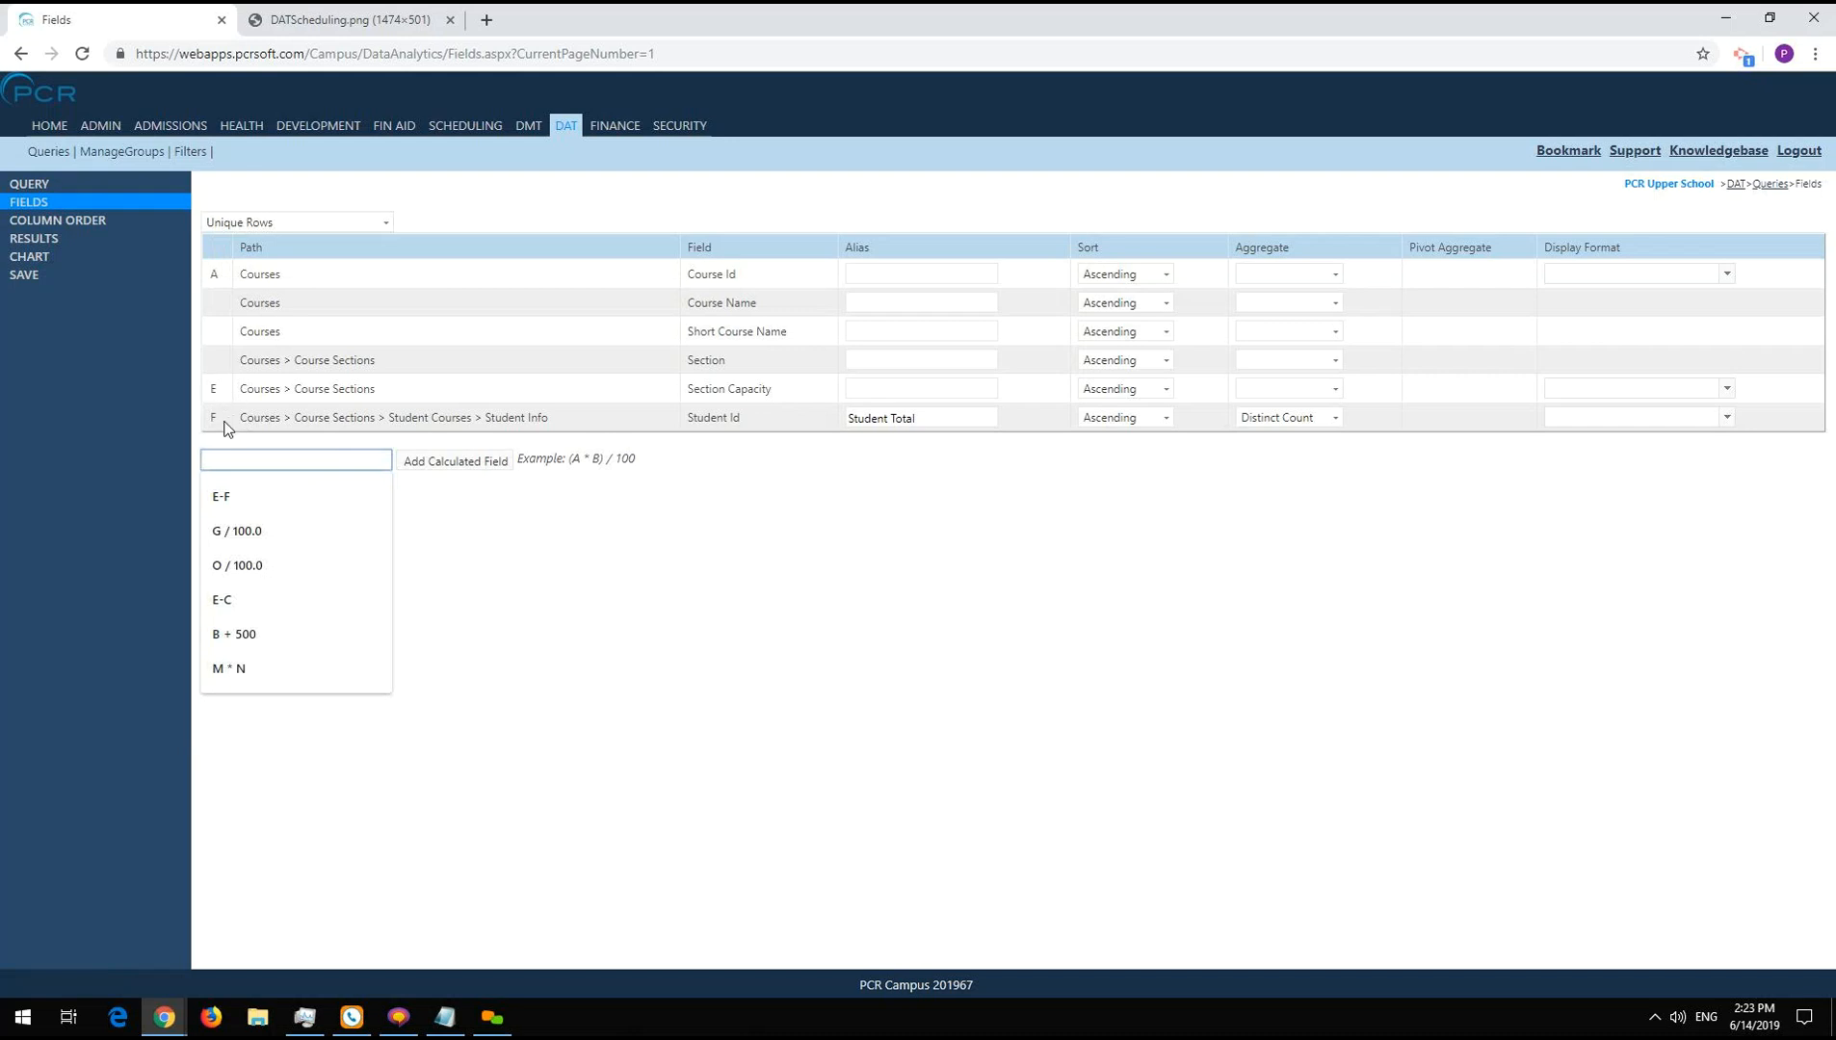
{"action": "left_click", "coordinate": [258, 497]}
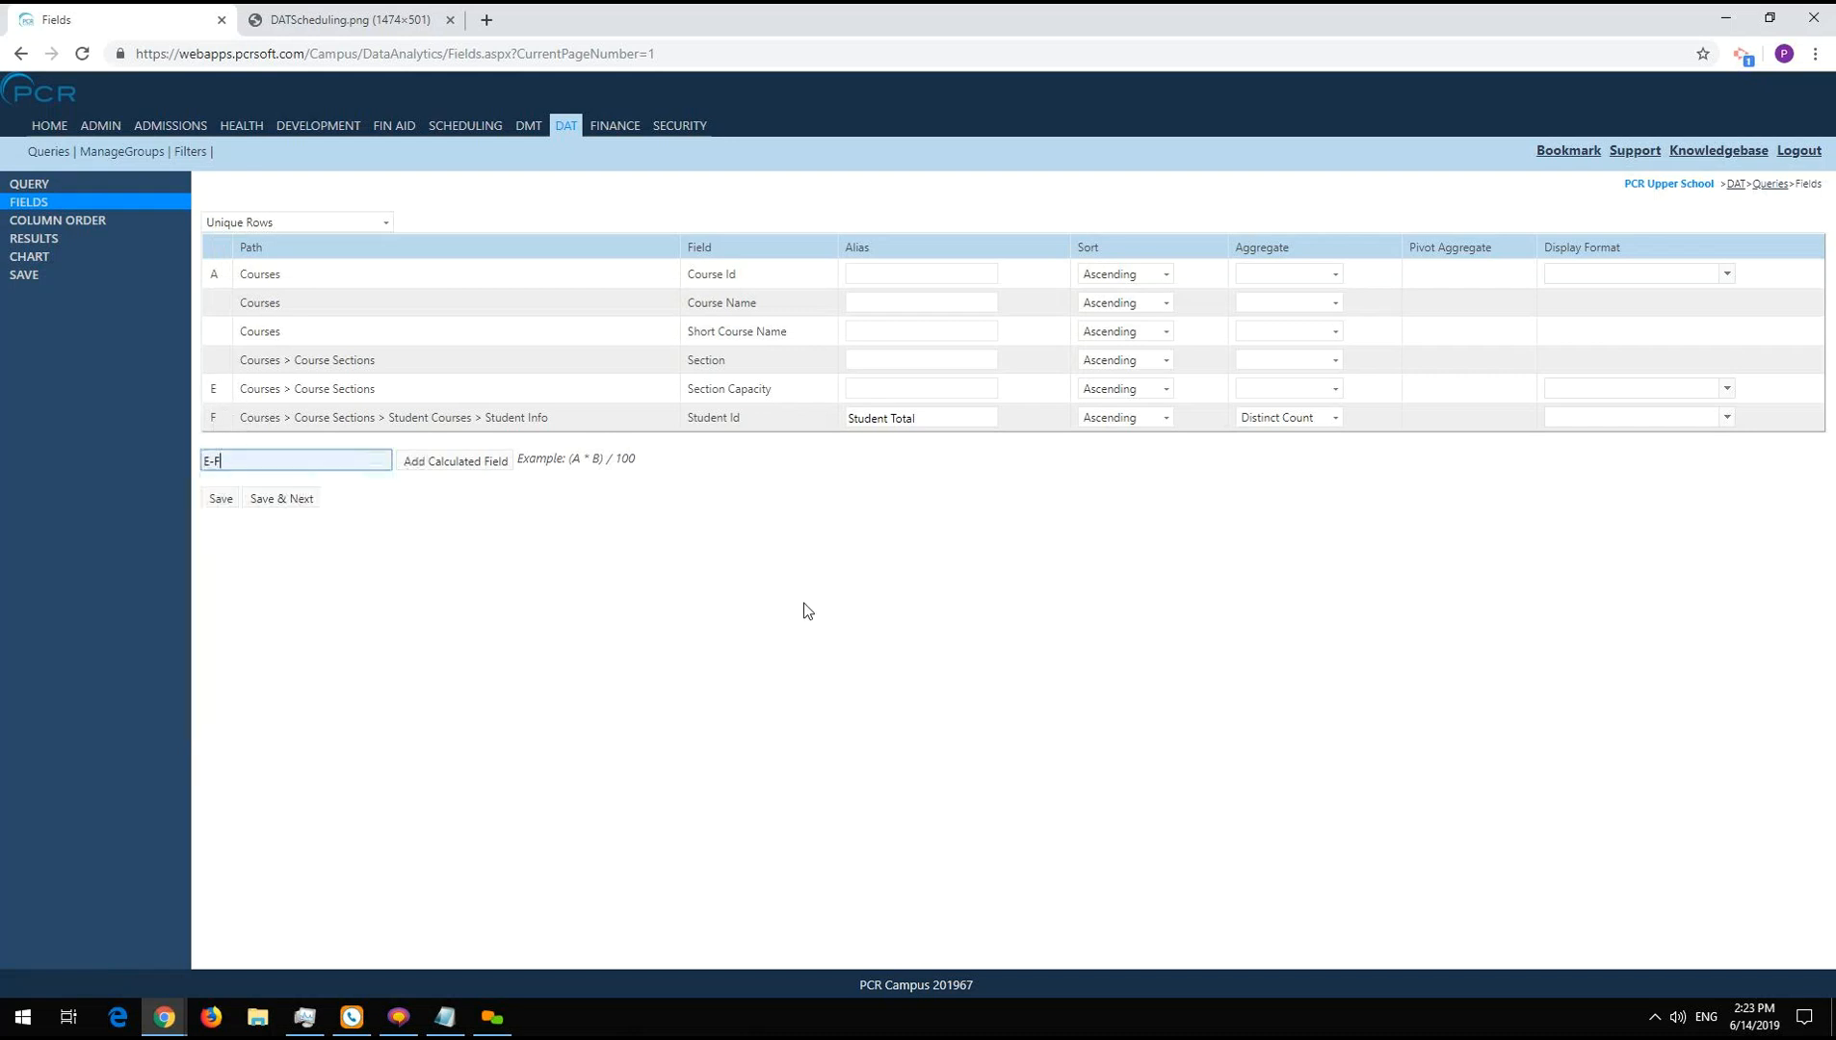
{"action": "left_click", "coordinate": [457, 462]}
{"action": "left_click_drag", "start_coordinate": [1008, 448], "coordinate": [860, 472]}
{"action": "type", "text": "Available"}
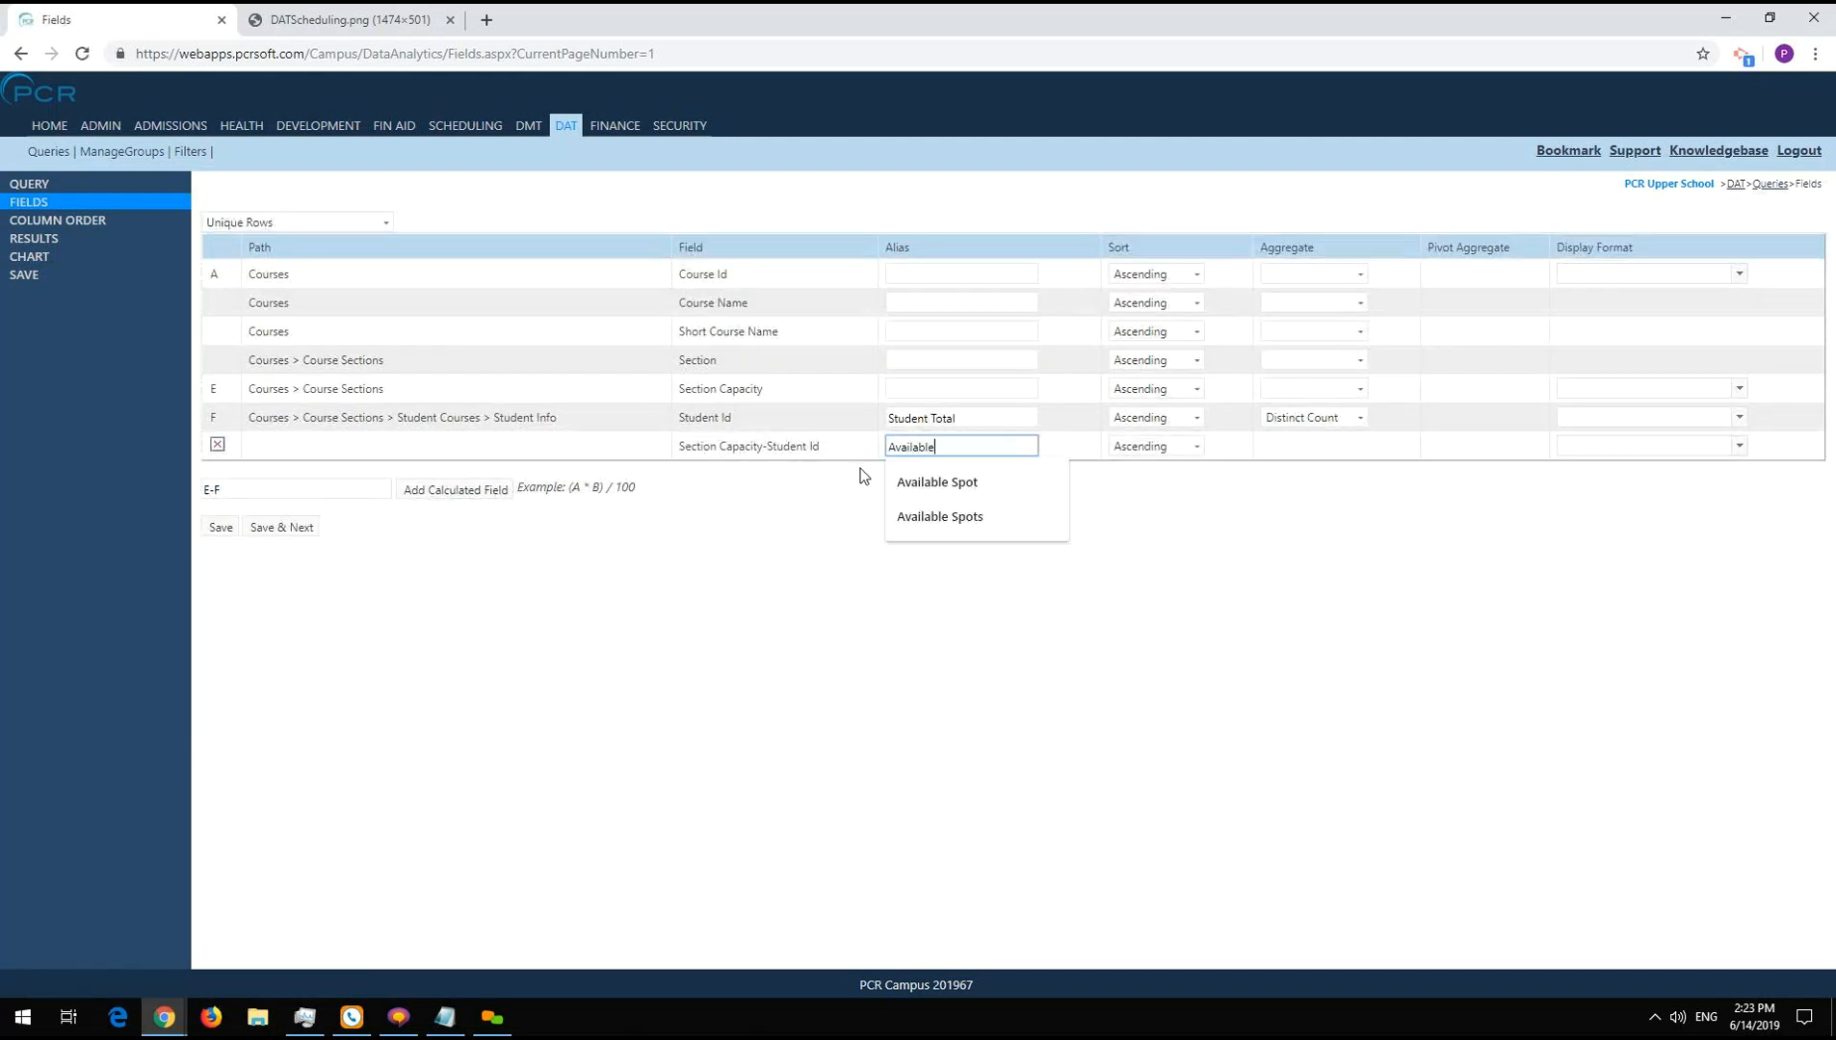
{"action": "type", "text": " Spots"}
{"action": "left_click", "coordinate": [875, 623]}
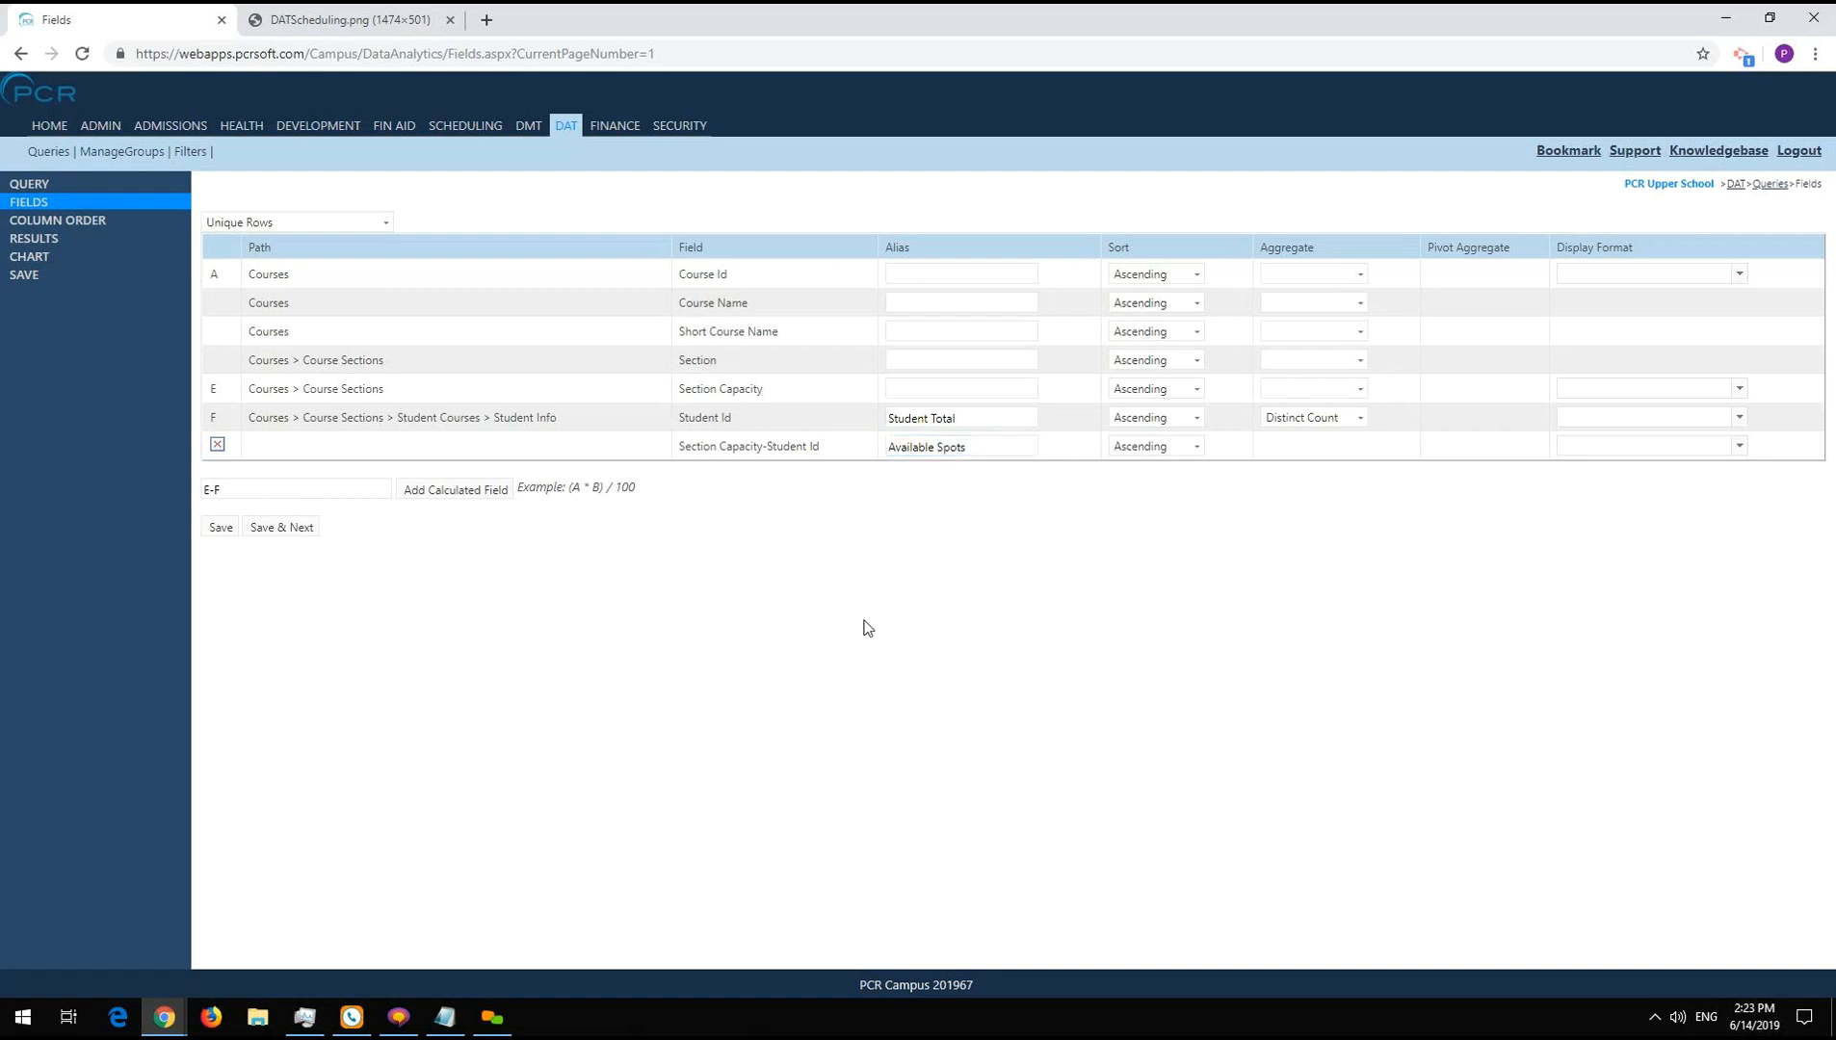
{"action": "left_click", "coordinate": [306, 526]}
- Examine the query results, comparing Section Capacity, Student Total and Available Spots for each course section
{"action": "left_click", "coordinate": [43, 239]}
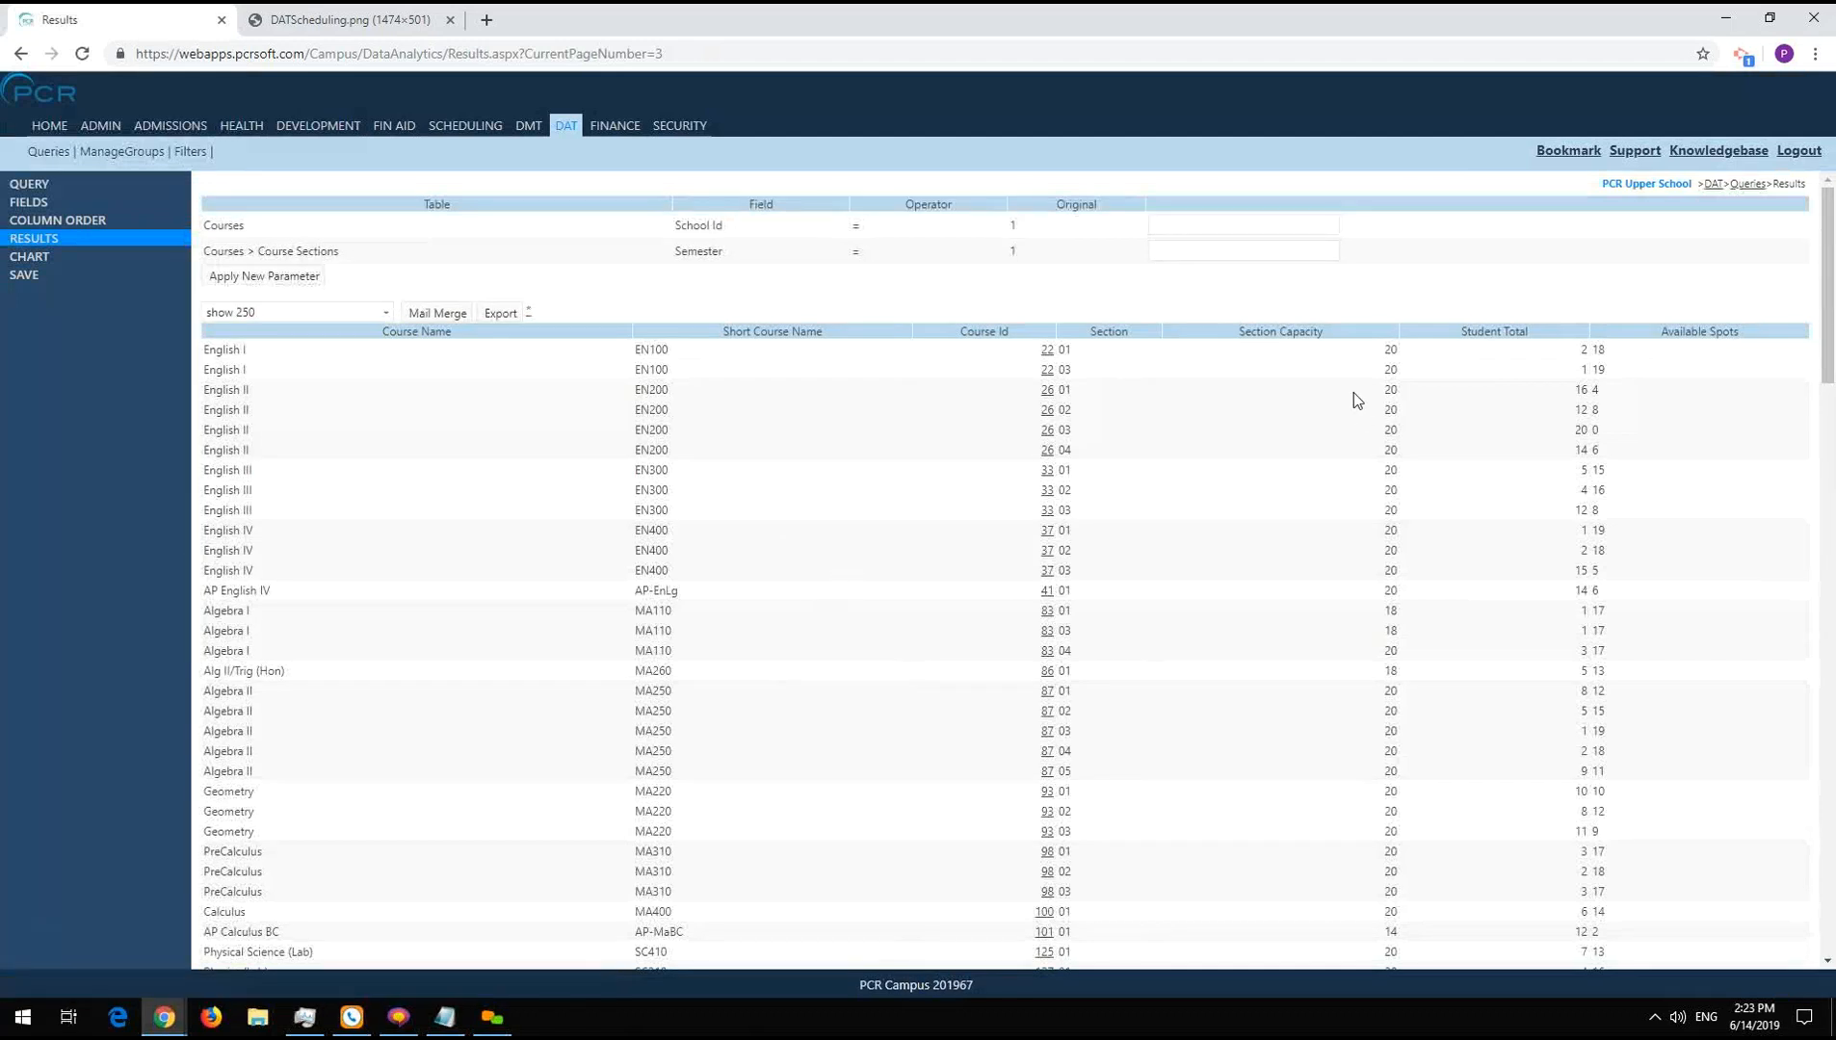
{"action": "double_click", "coordinate": [1391, 349]}
{"action": "left_click_drag", "start_coordinate": [1390, 350], "coordinate": [1623, 348]}
{"action": "scroll", "coordinate": [1490, 476], "scroll_direction": "down", "scroll_amount": 5}
{"action": "scroll", "coordinate": [1514, 859], "scroll_direction": "down", "scroll_amount": 1}
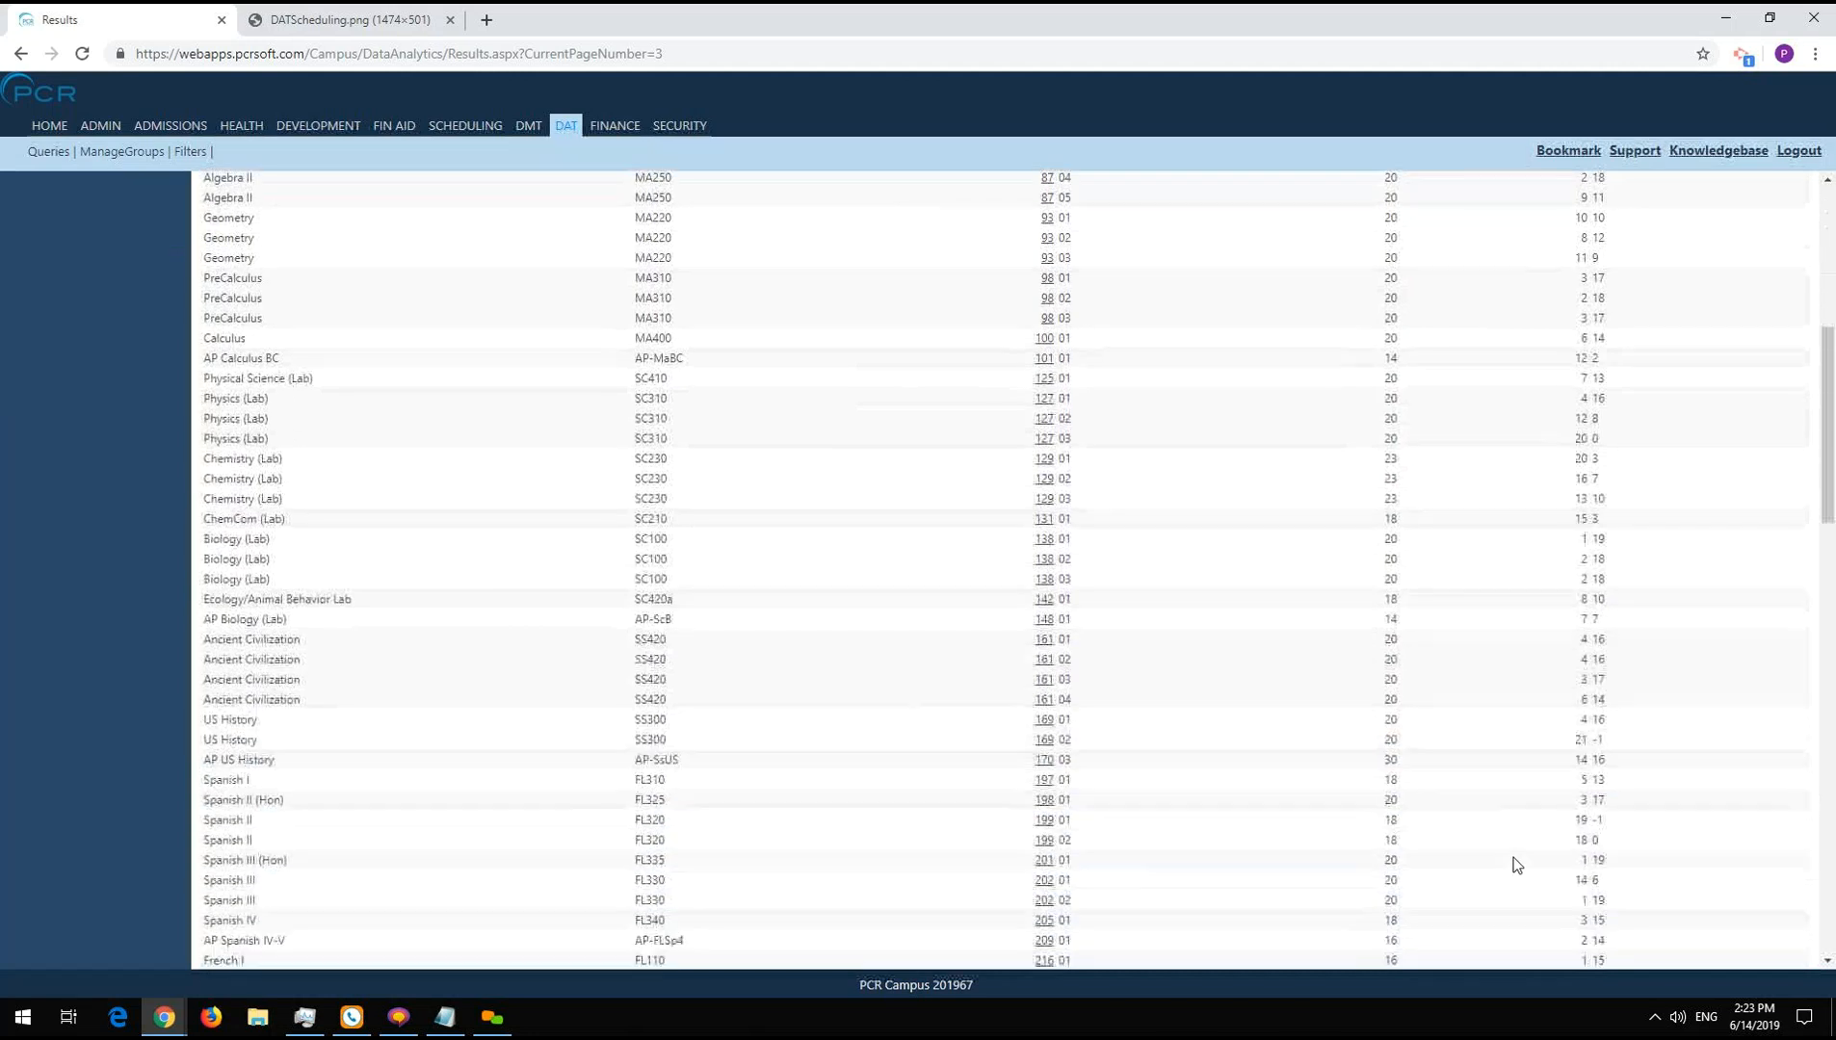
{"action": "scroll", "coordinate": [1490, 531], "scroll_direction": "down", "scroll_amount": 3}
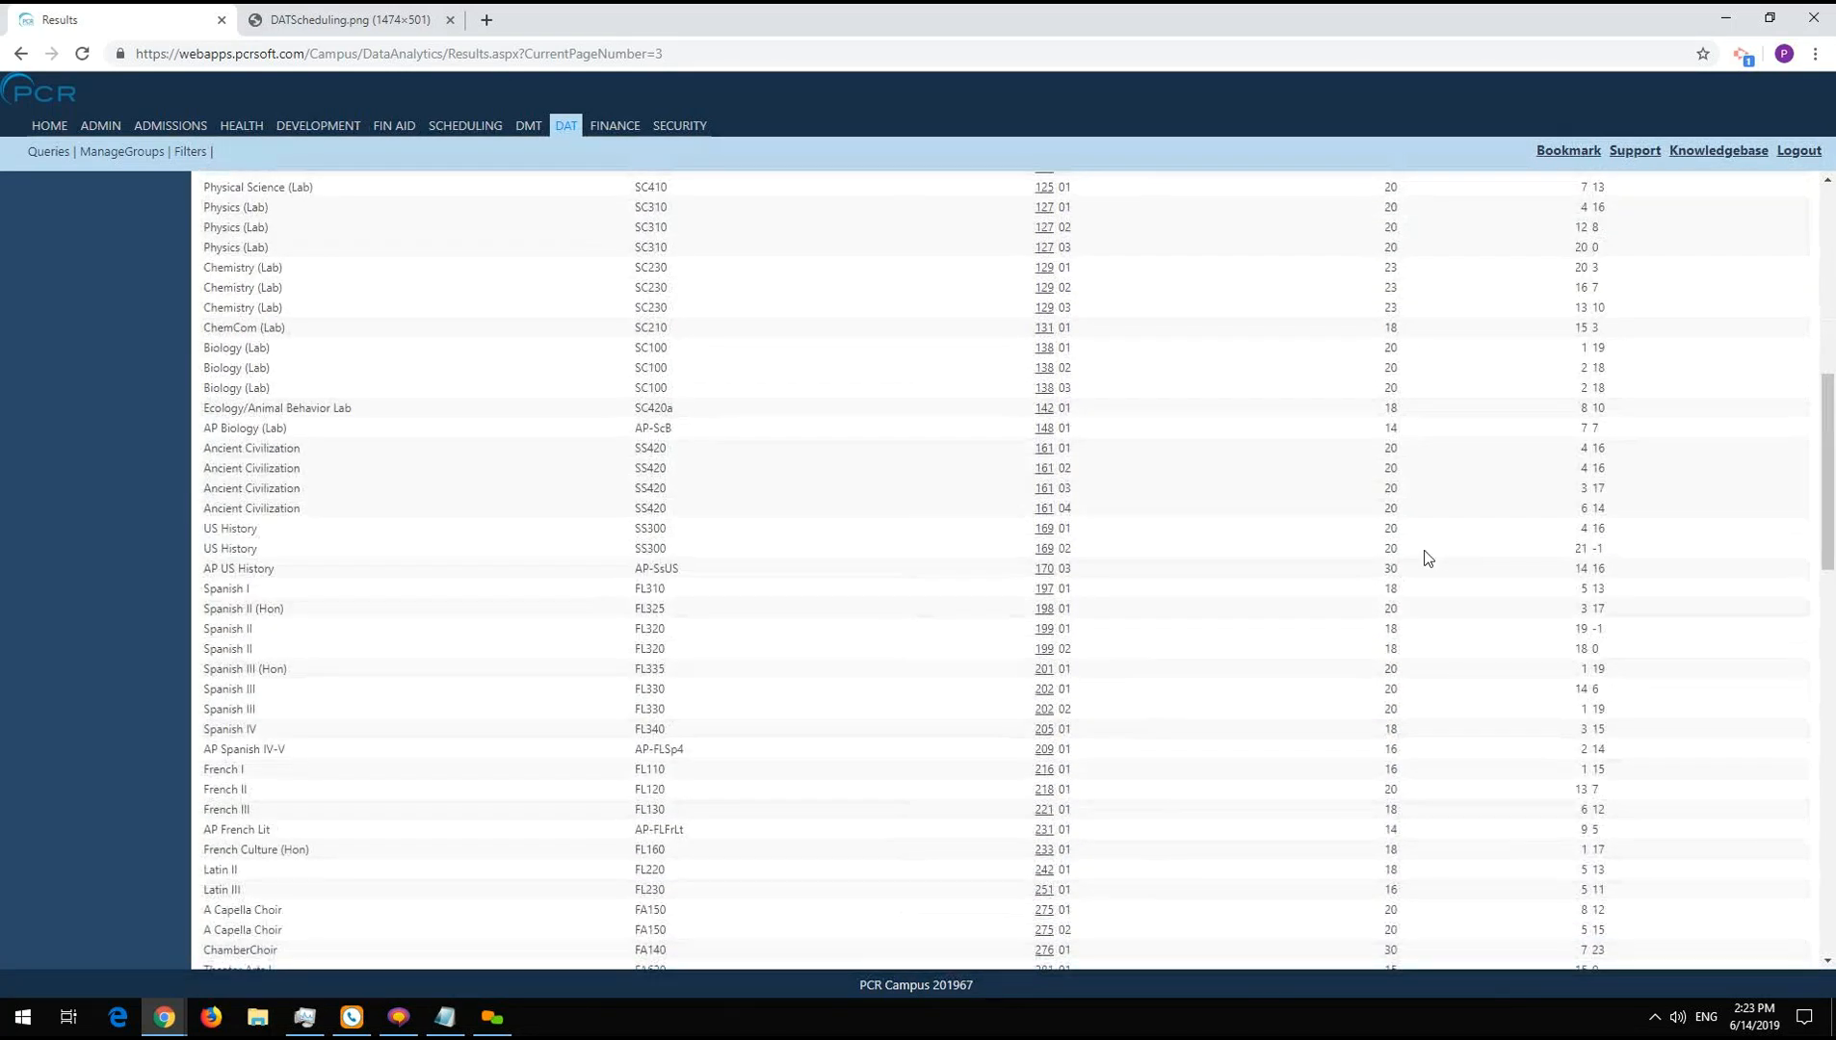
- Compare Student Total with Section Capacity for English I section 01 against its course dashboard in a separate tab, and close the dashboard
{"action": "double_click", "coordinate": [1388, 548]}
{"action": "left_click", "coordinate": [1604, 544]}
{"action": "scroll", "coordinate": [1487, 602], "scroll_direction": "up", "scroll_amount": 8}
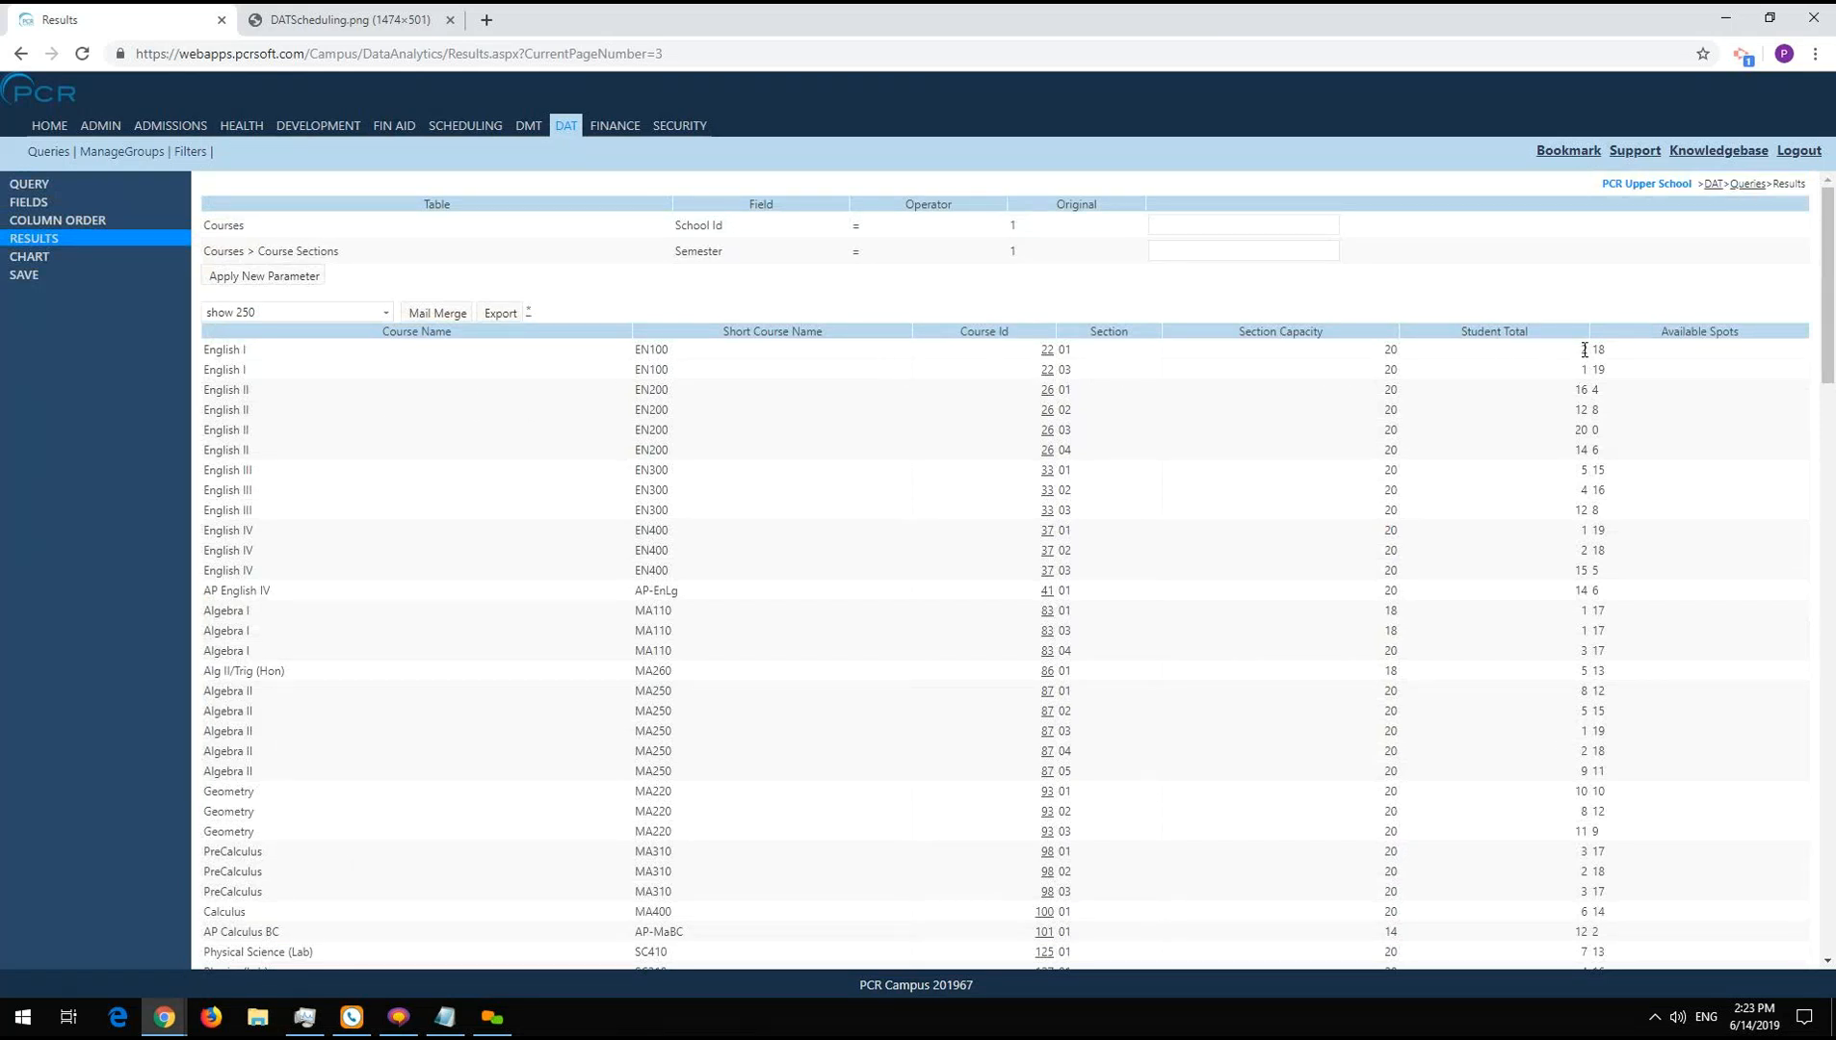
{"action": "middle_click", "coordinate": [1049, 350]}
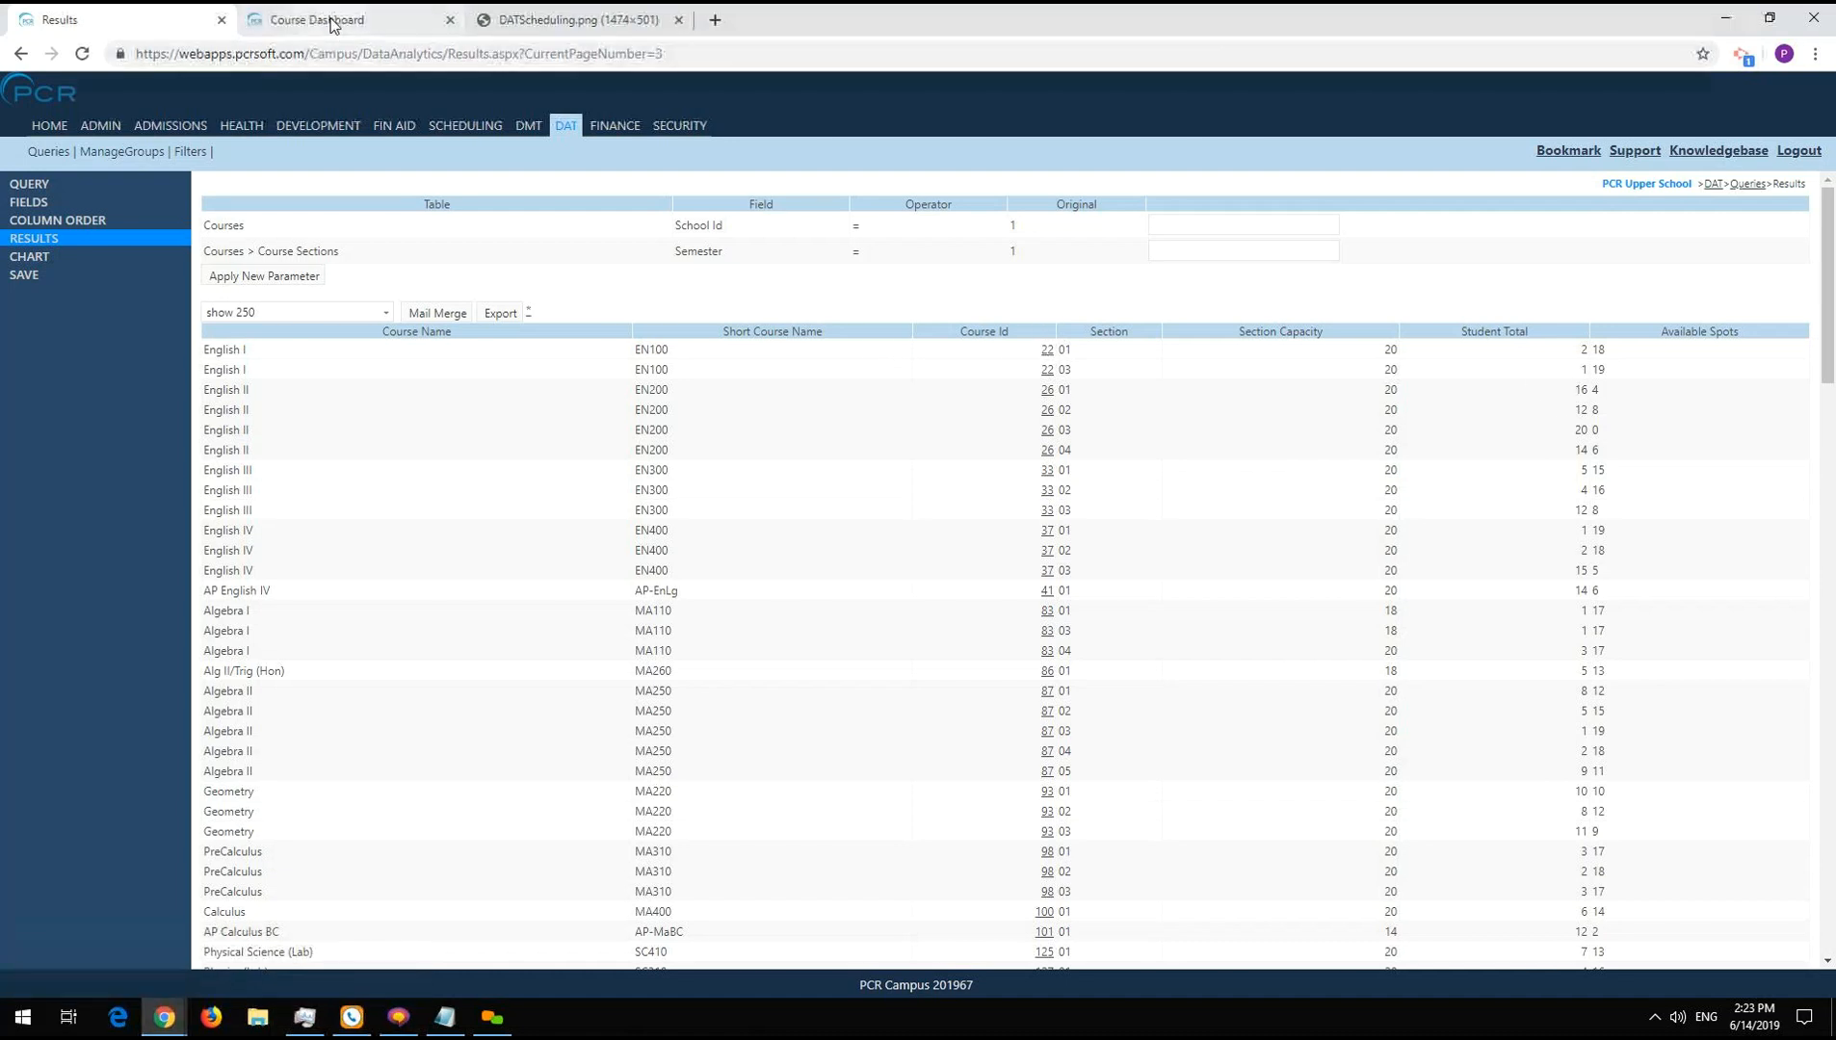
{"action": "left_click", "coordinate": [332, 24]}
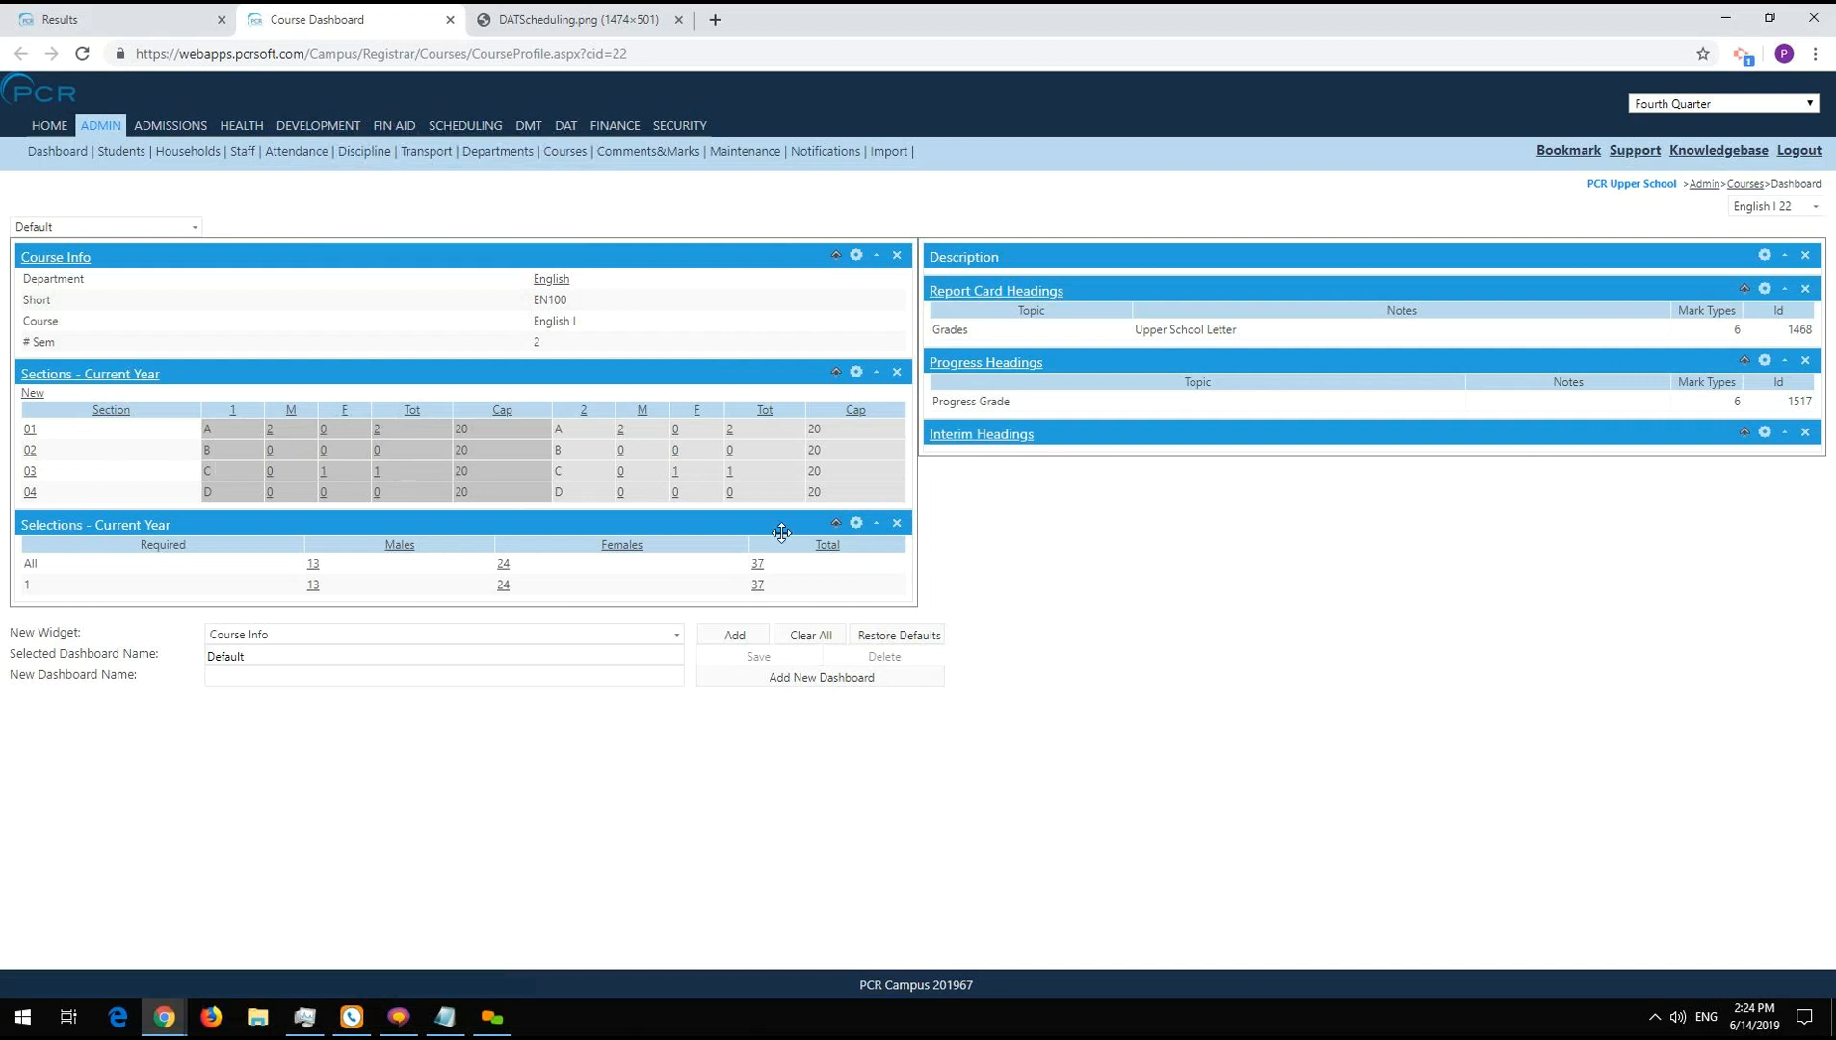
{"action": "left_click", "coordinate": [450, 20]}
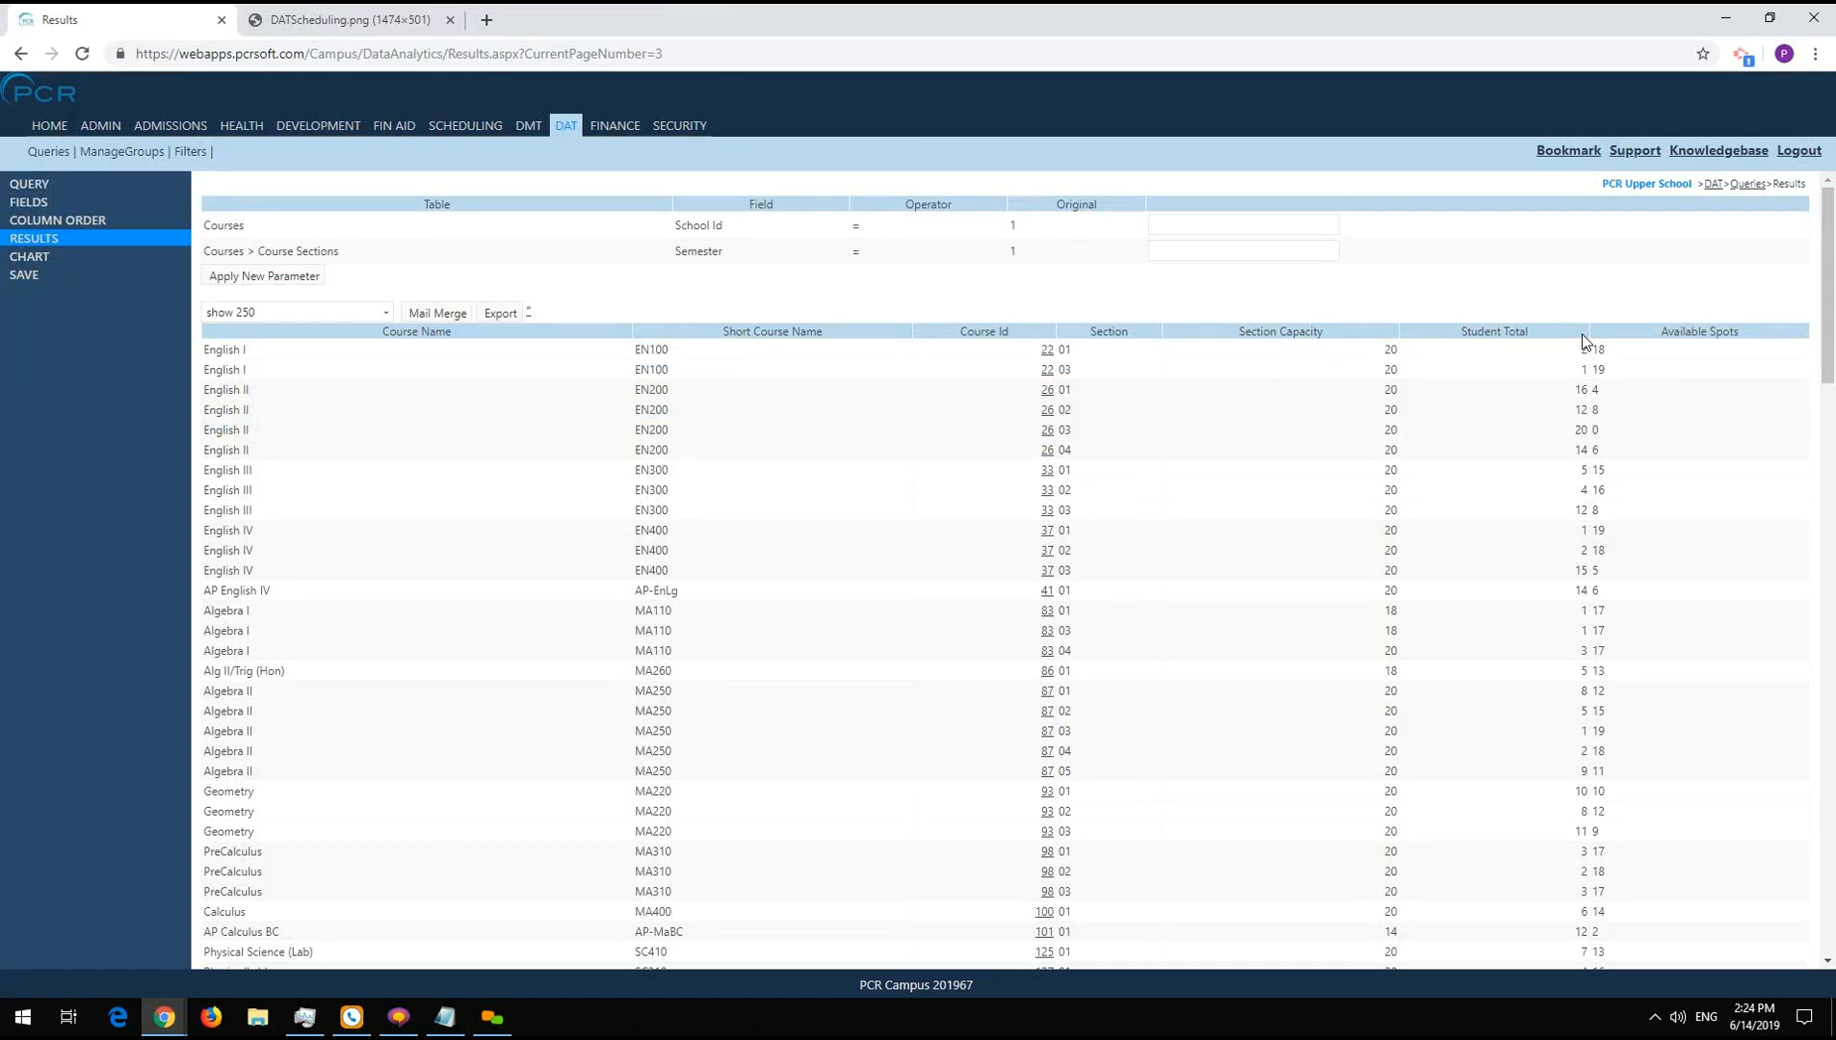
- Review the query's field aliases, aggregate and calculated field, and return to the results
{"action": "left_click", "coordinate": [95, 206]}
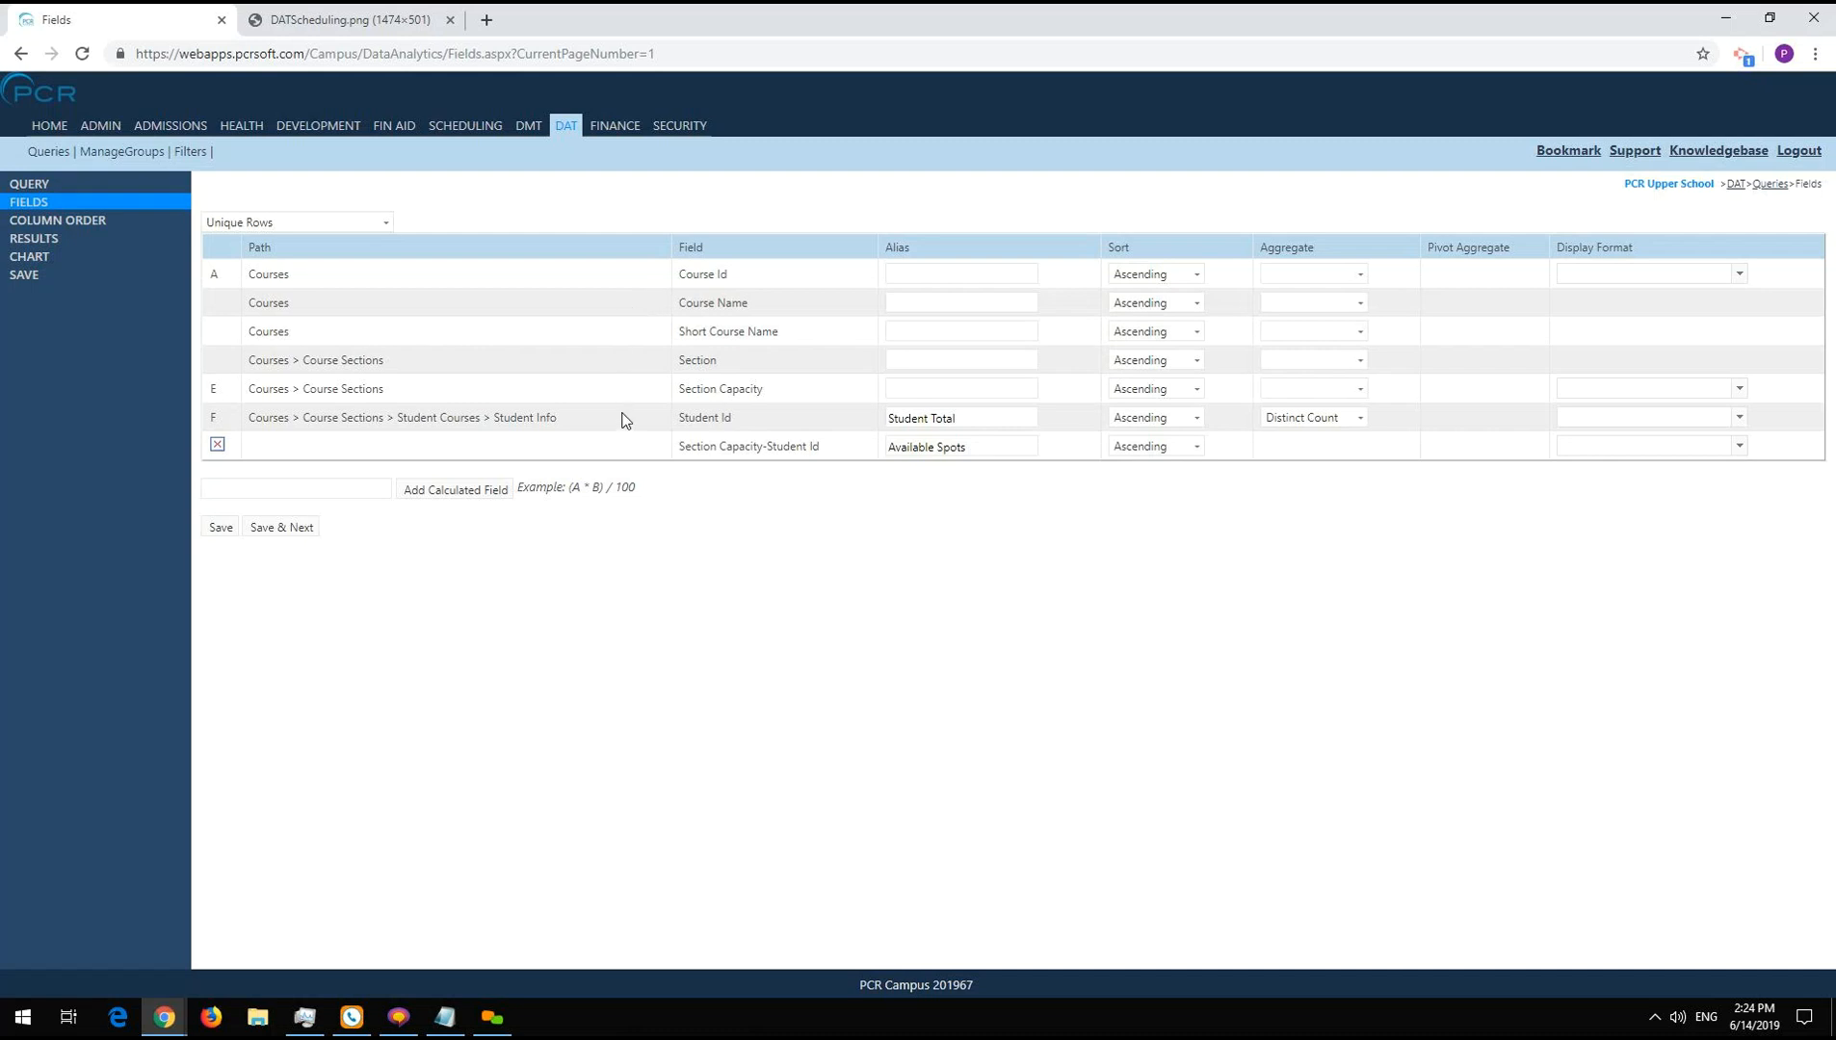
{"action": "key", "text": "alt+Tab"}
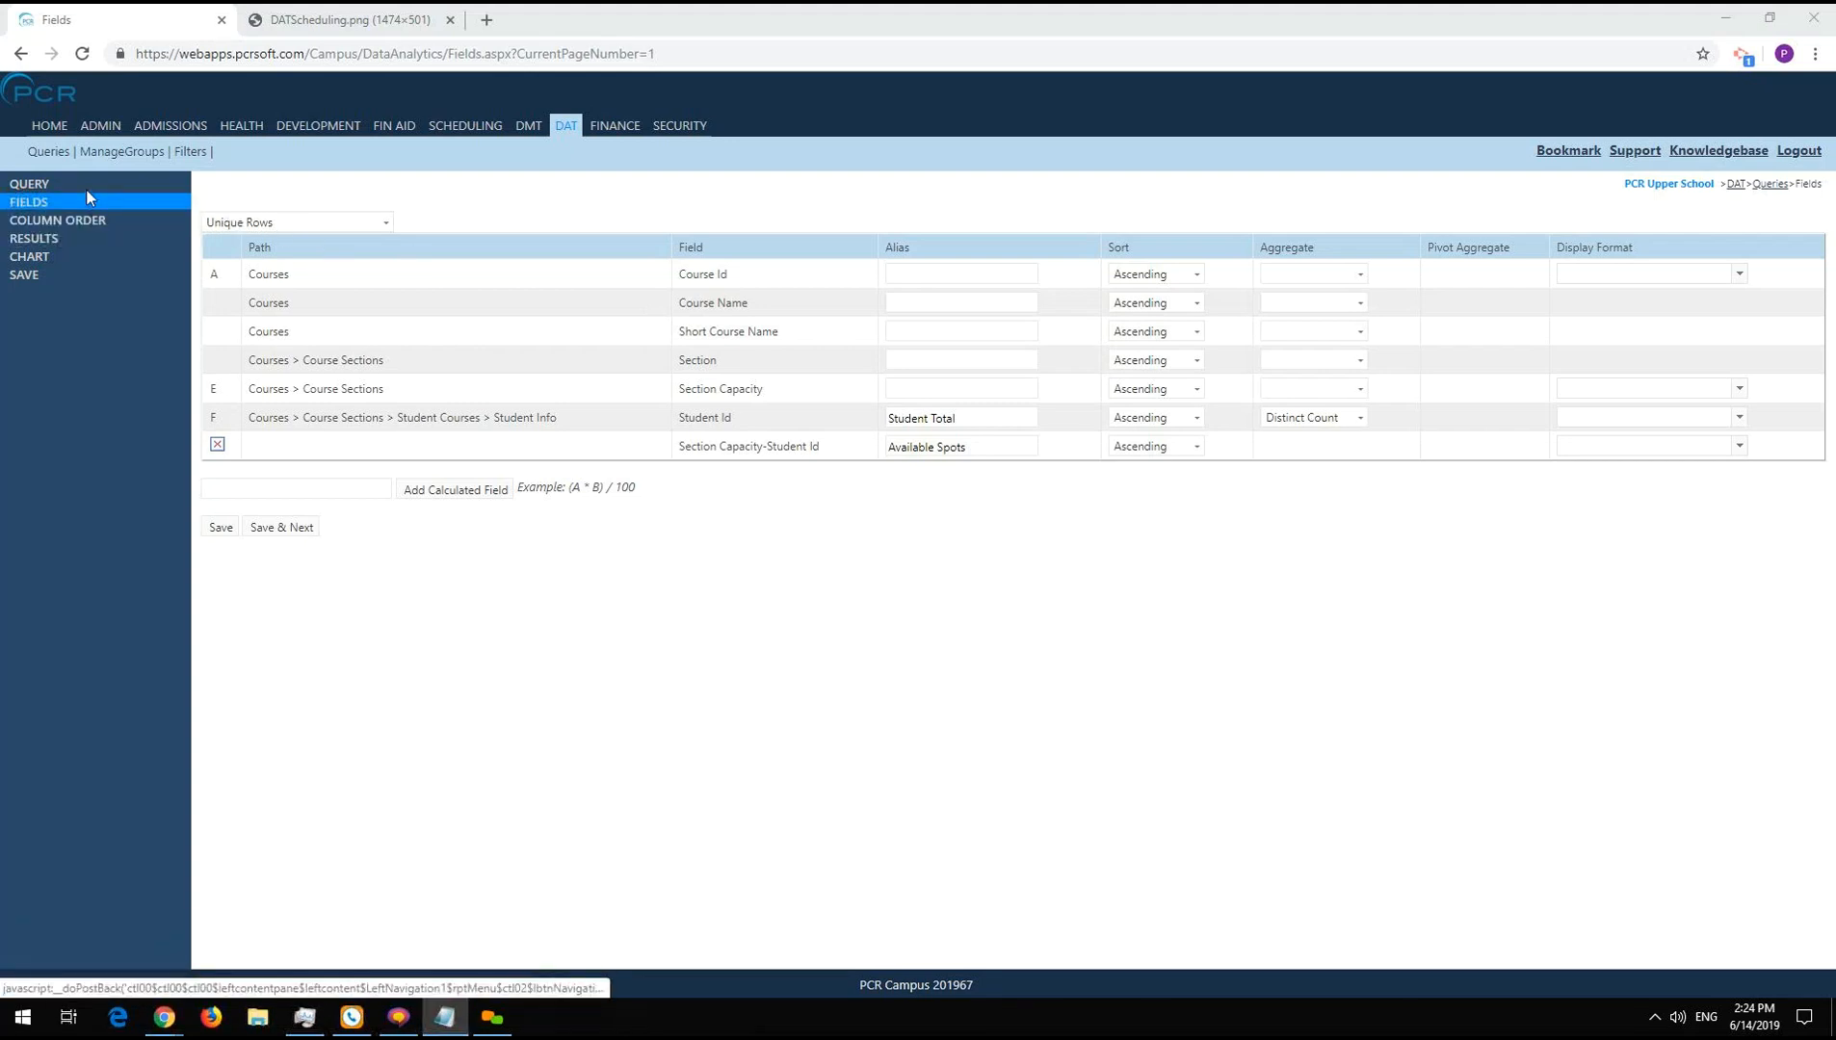
{"action": "left_click", "coordinate": [60, 238]}
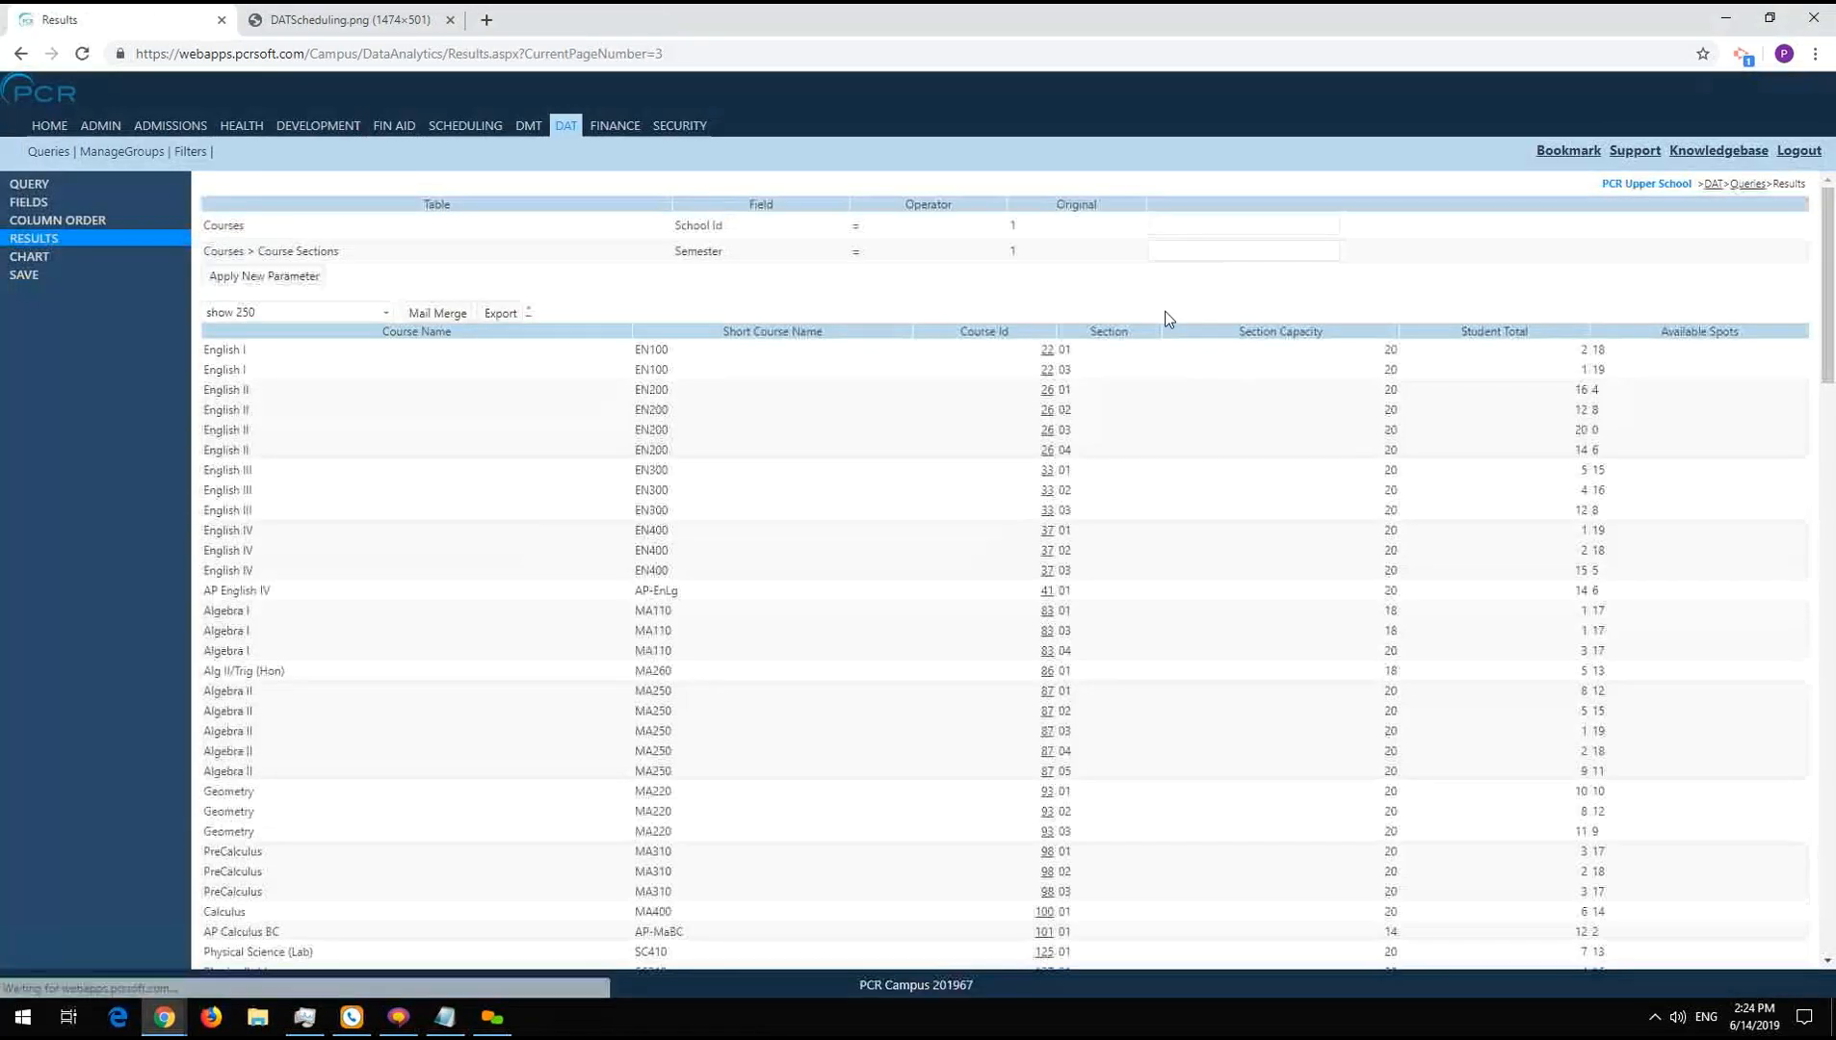
- Apply 2 as the new School Id parameter and check the English 6 sections in the refreshed results
{"action": "left_click", "coordinate": [1206, 228]}
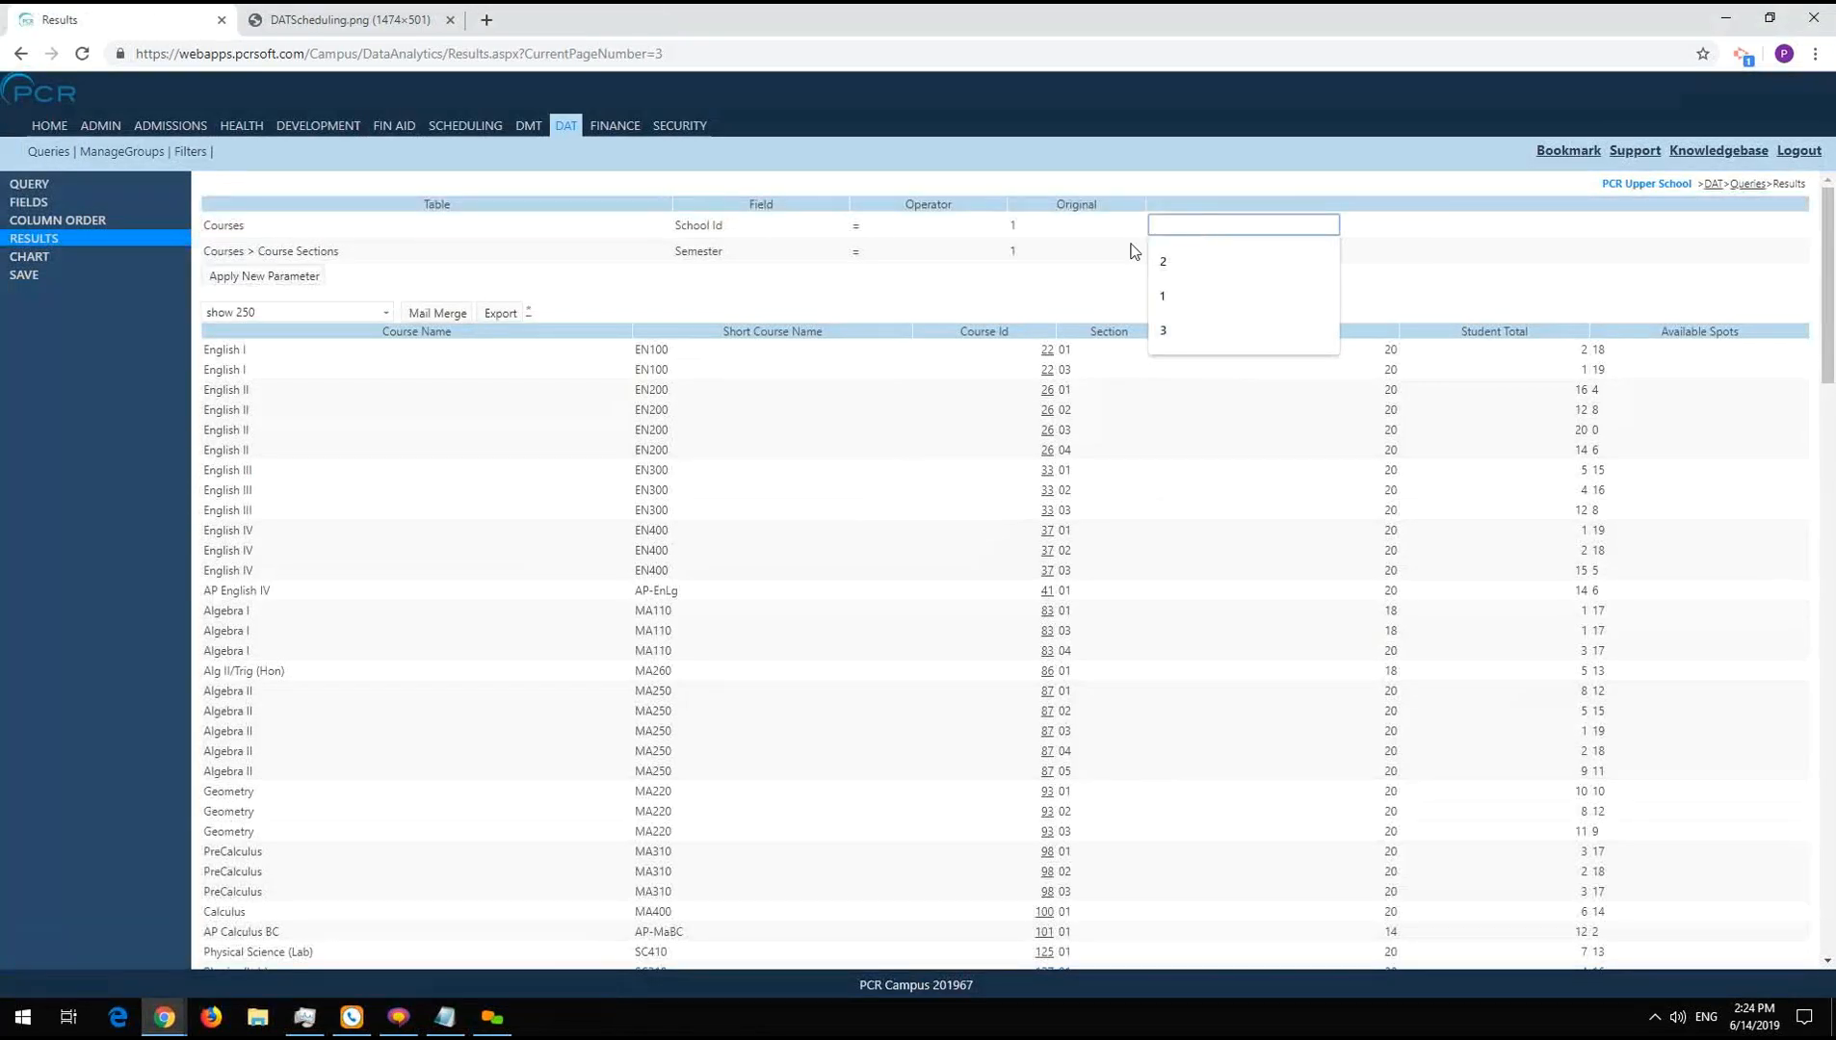
{"action": "left_click", "coordinate": [1132, 252]}
{"action": "left_click", "coordinate": [1198, 231]}
{"action": "left_click", "coordinate": [1192, 254]}
{"action": "left_click", "coordinate": [268, 276]}
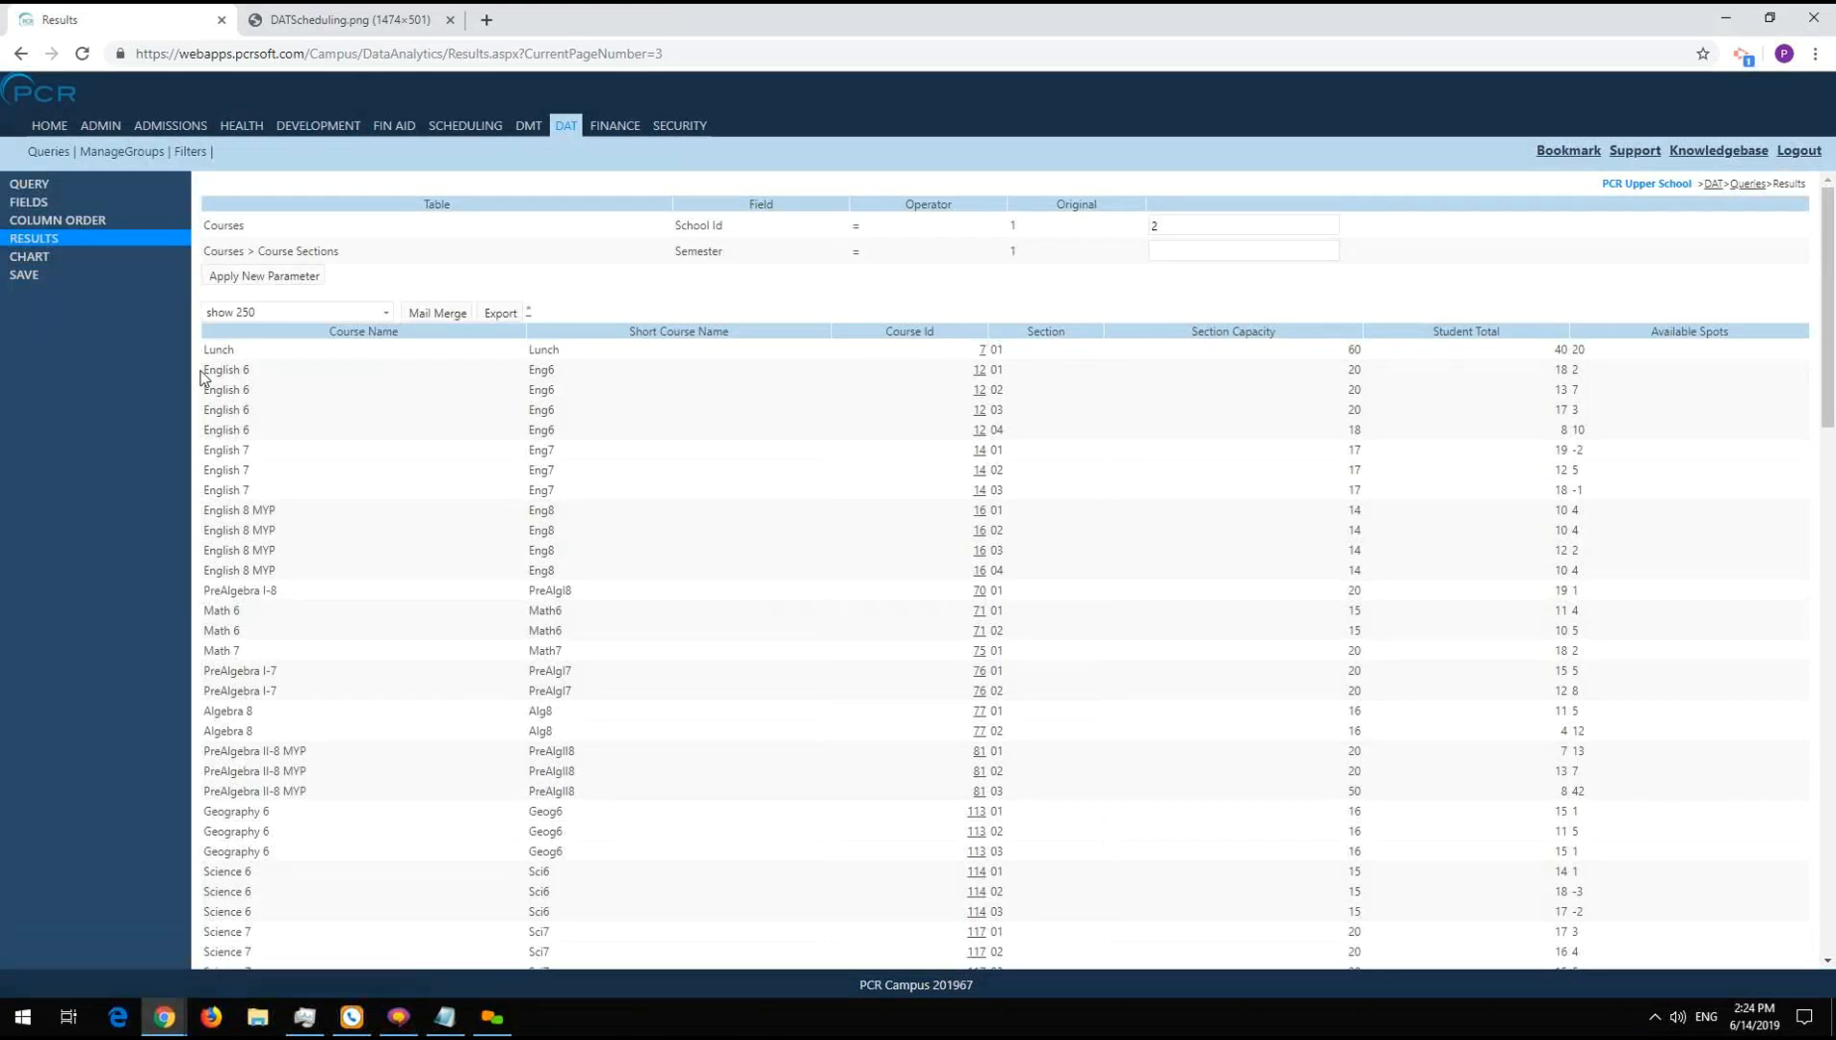
{"action": "left_click_drag", "start_coordinate": [205, 362], "coordinate": [234, 411]}
{"action": "left_click", "coordinate": [237, 416]}
- Start a new query from the saved queries list and bring up the DATScheduling.png table diagram for reference
{"action": "key", "text": "alt+Tab"}
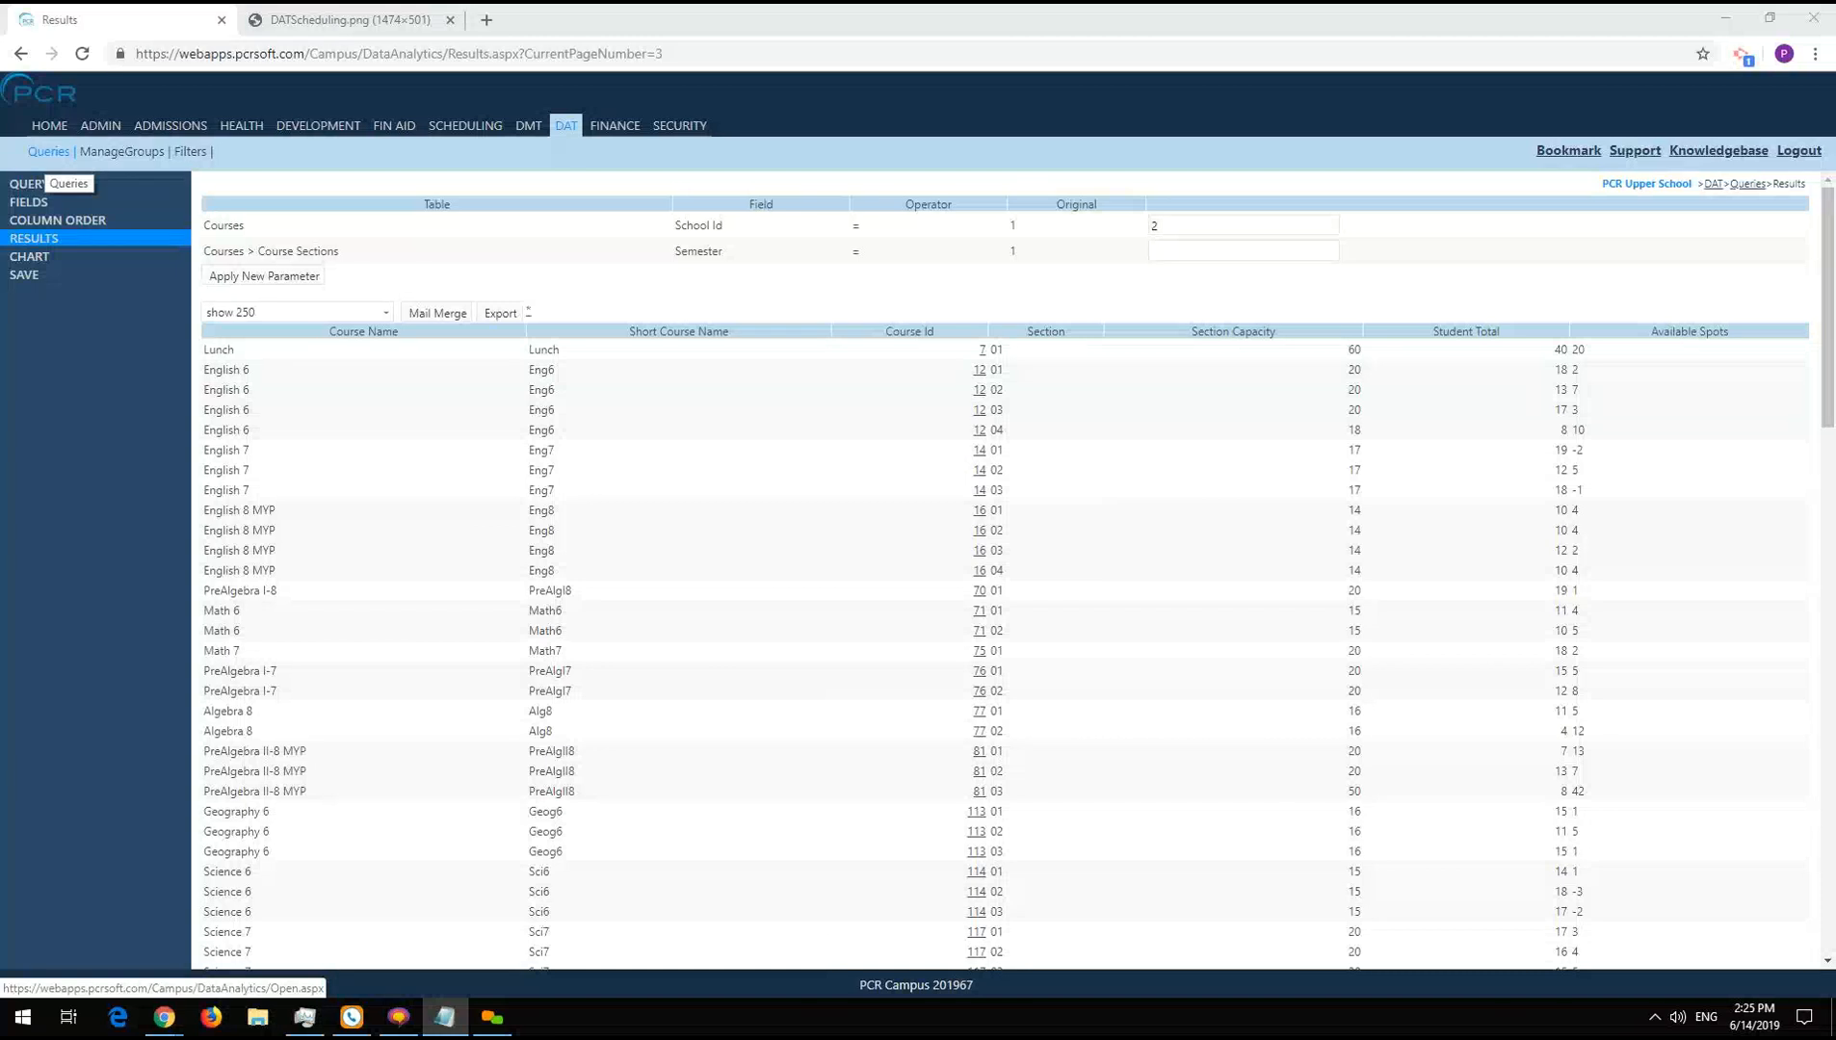
{"action": "left_click", "coordinate": [45, 153]}
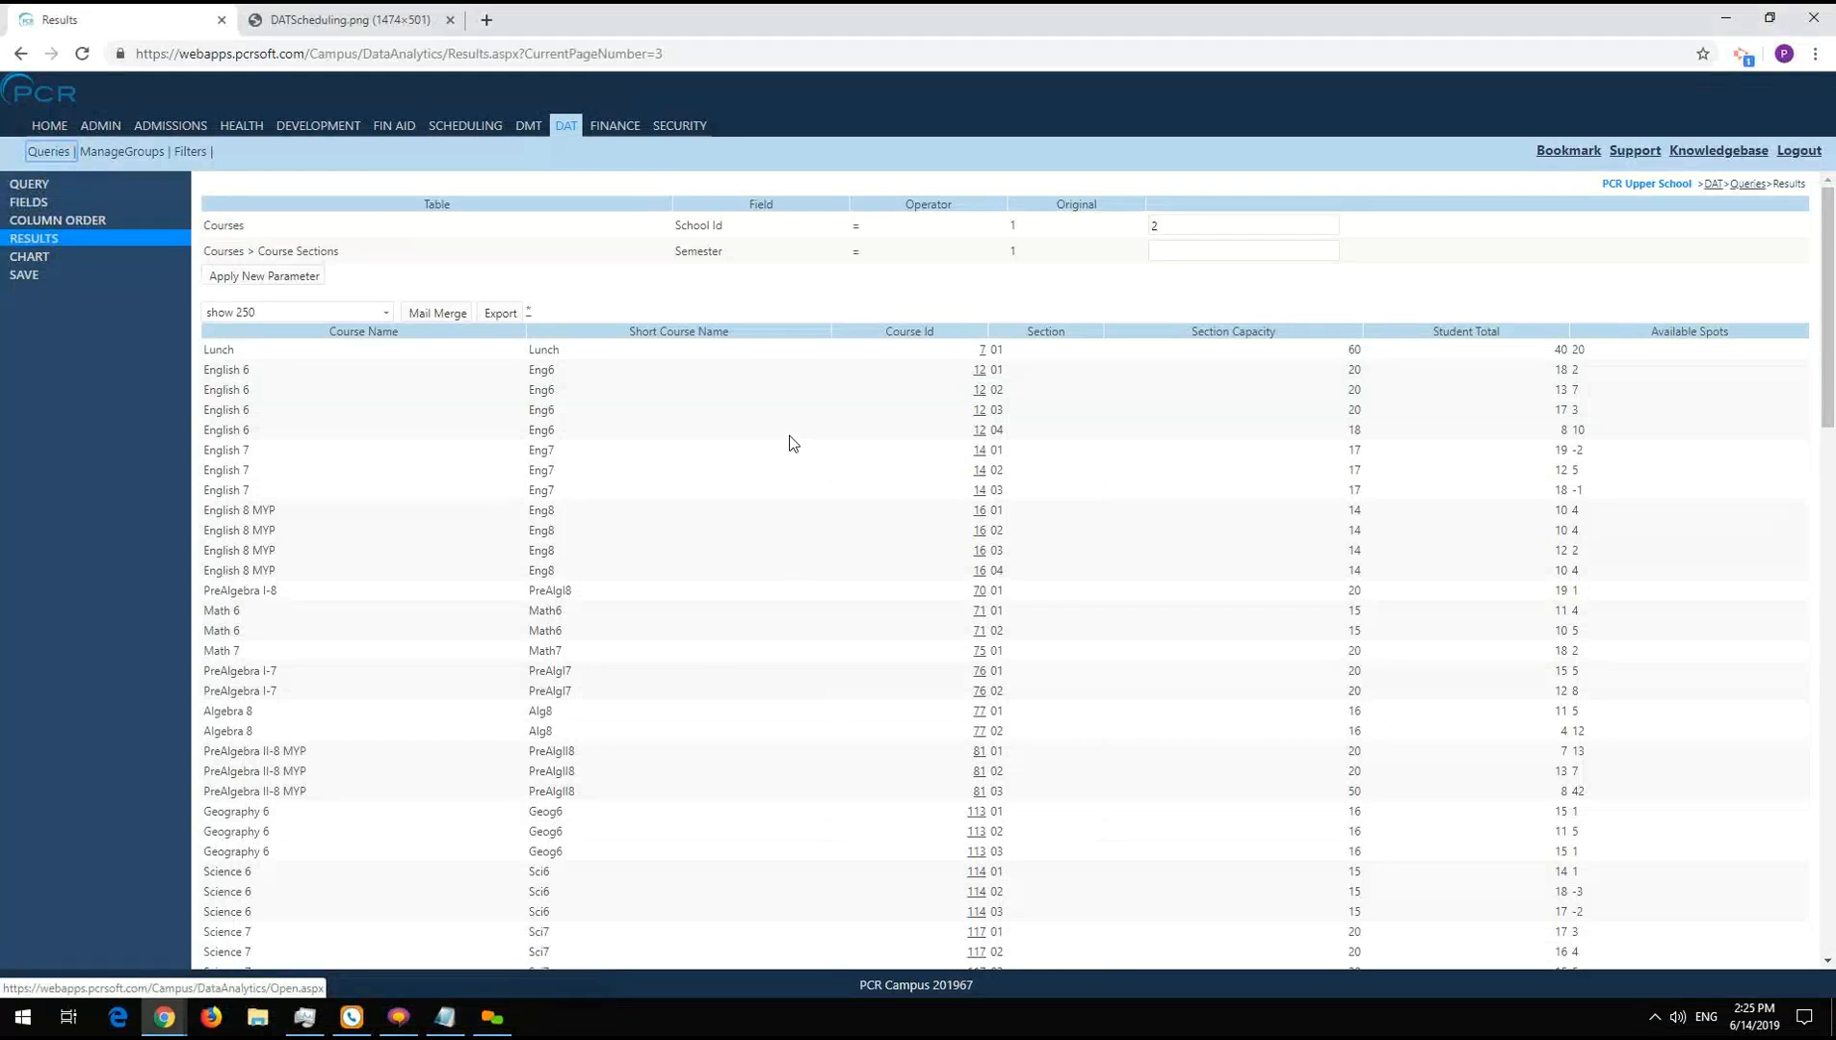
{"action": "left_click", "coordinate": [48, 154]}
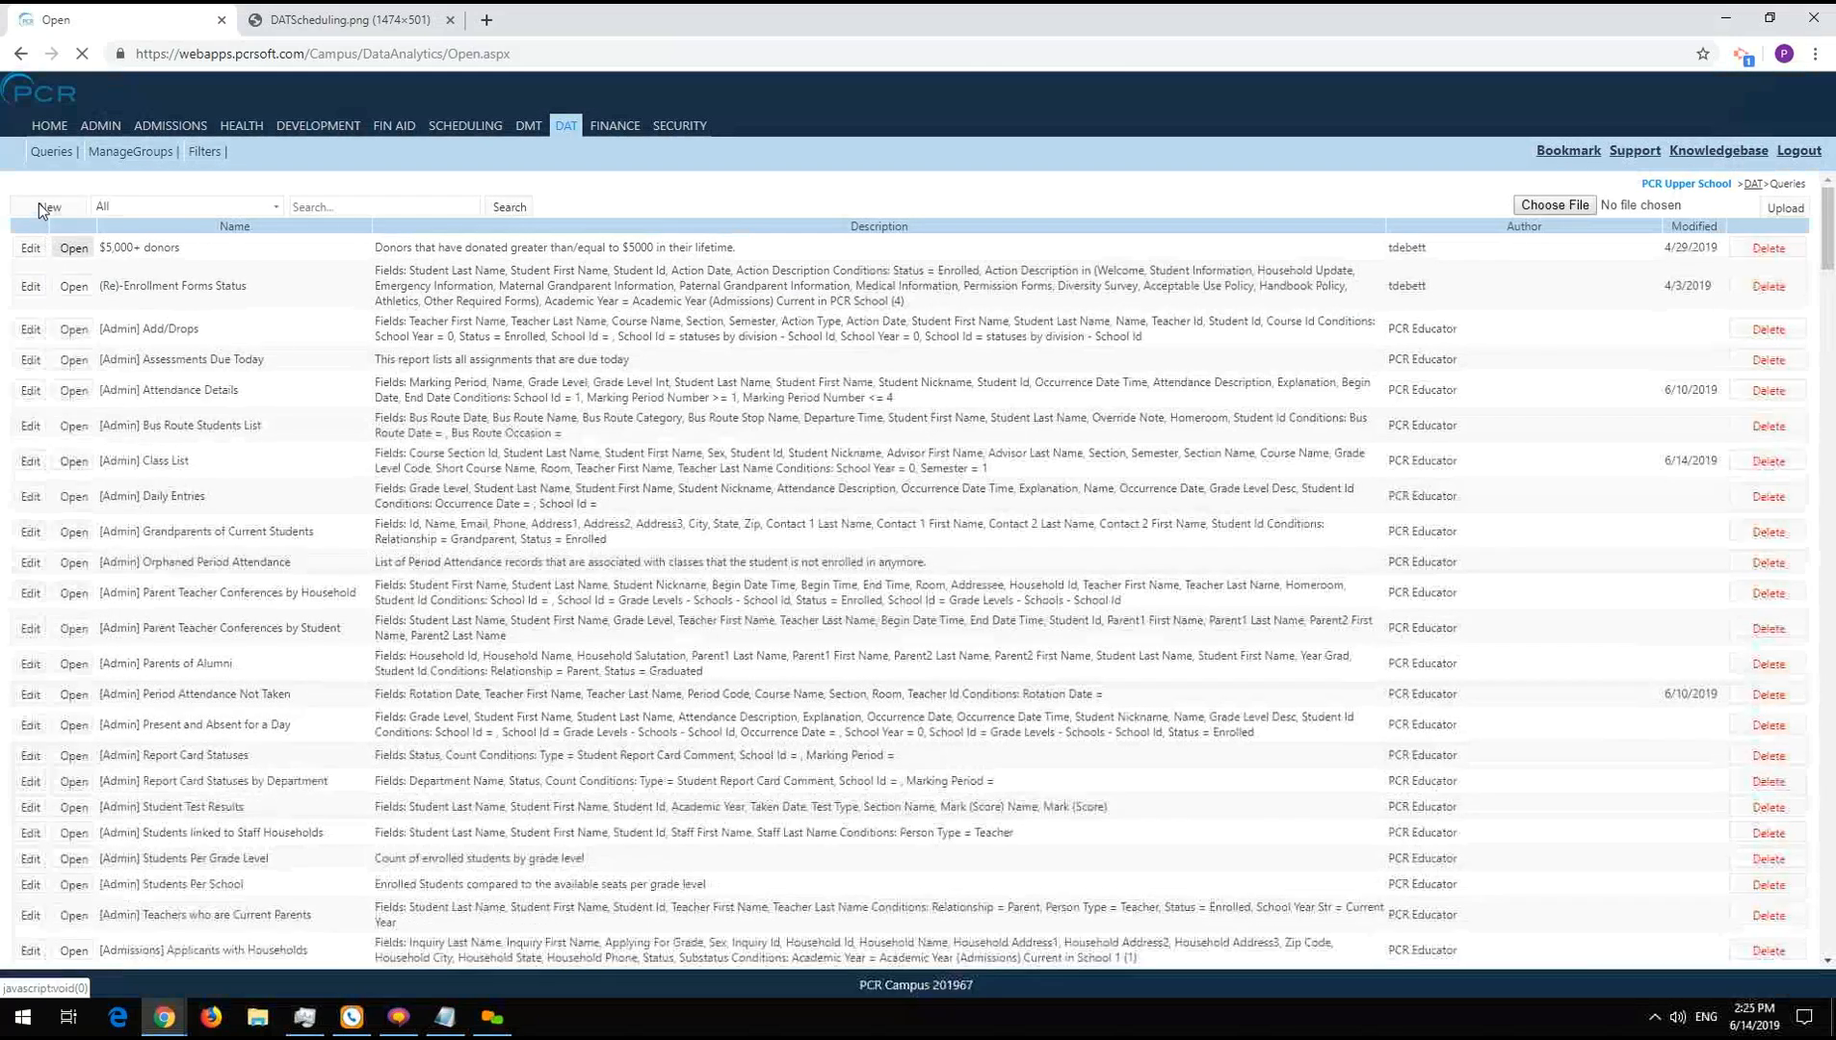
{"action": "left_click", "coordinate": [38, 203]}
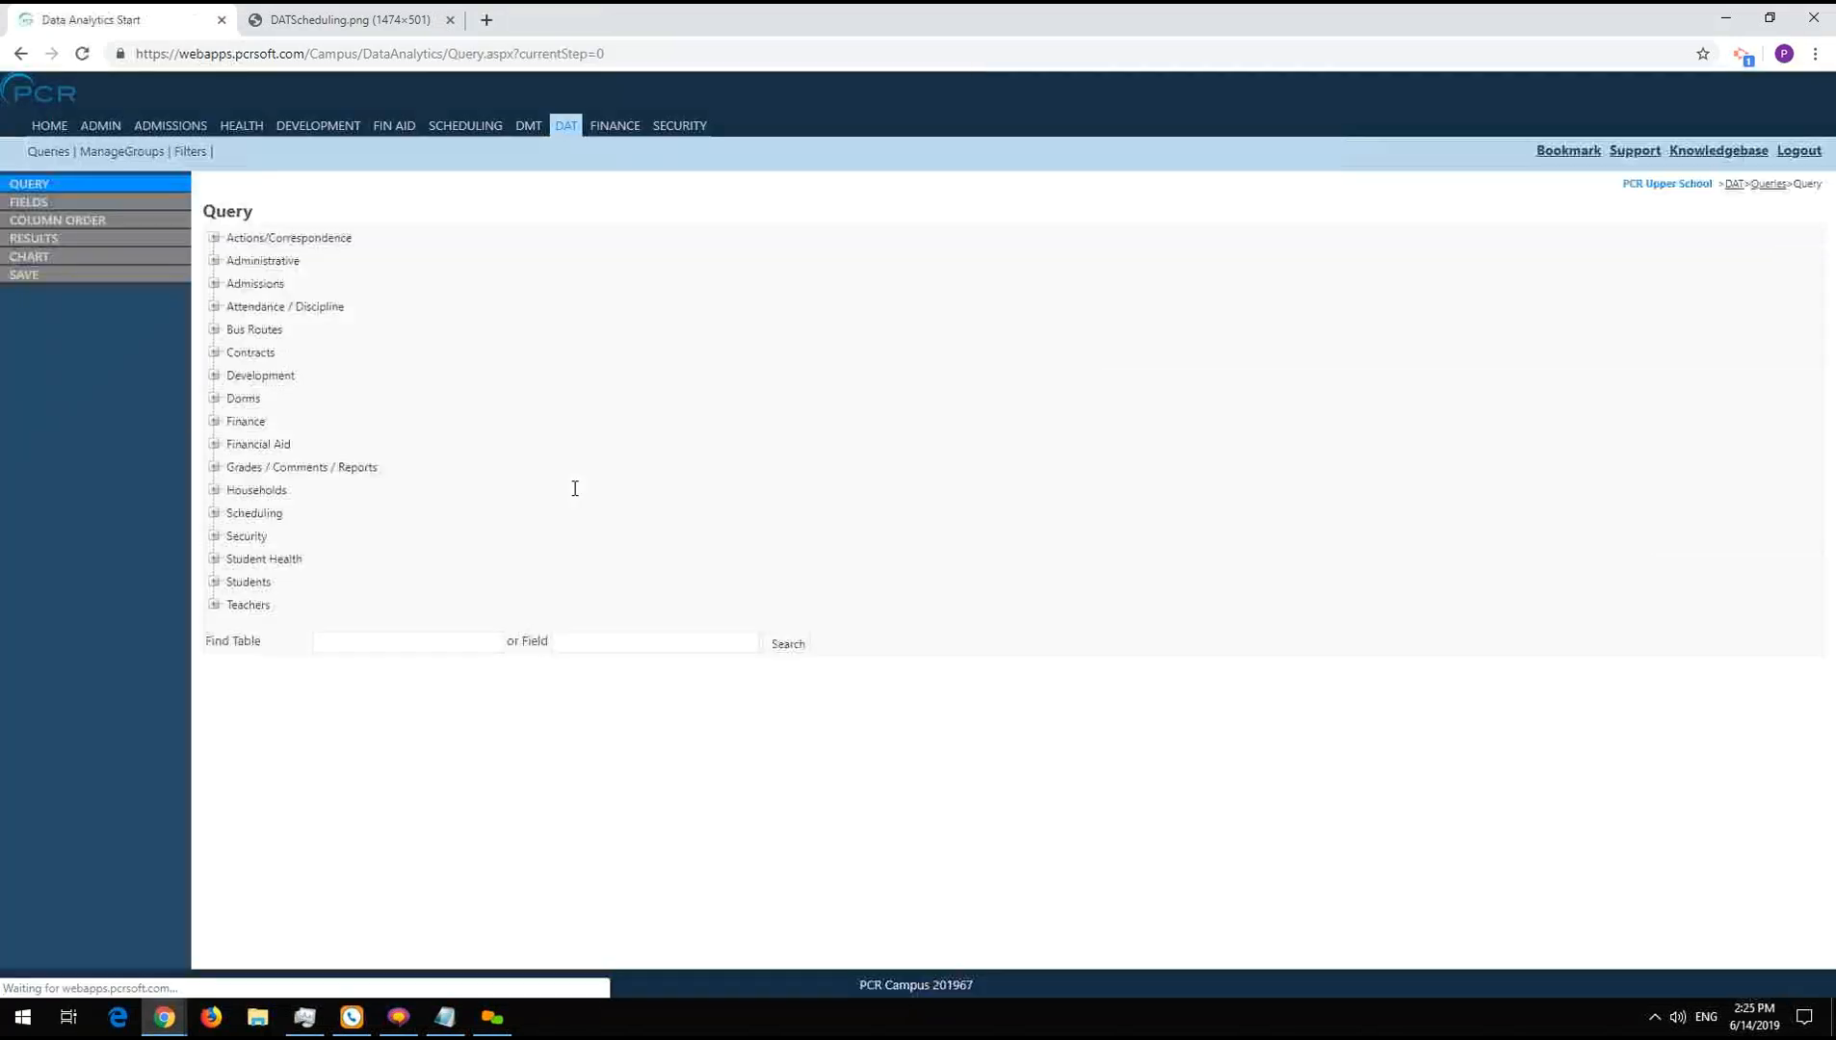
{"action": "left_click", "coordinate": [376, 17]}
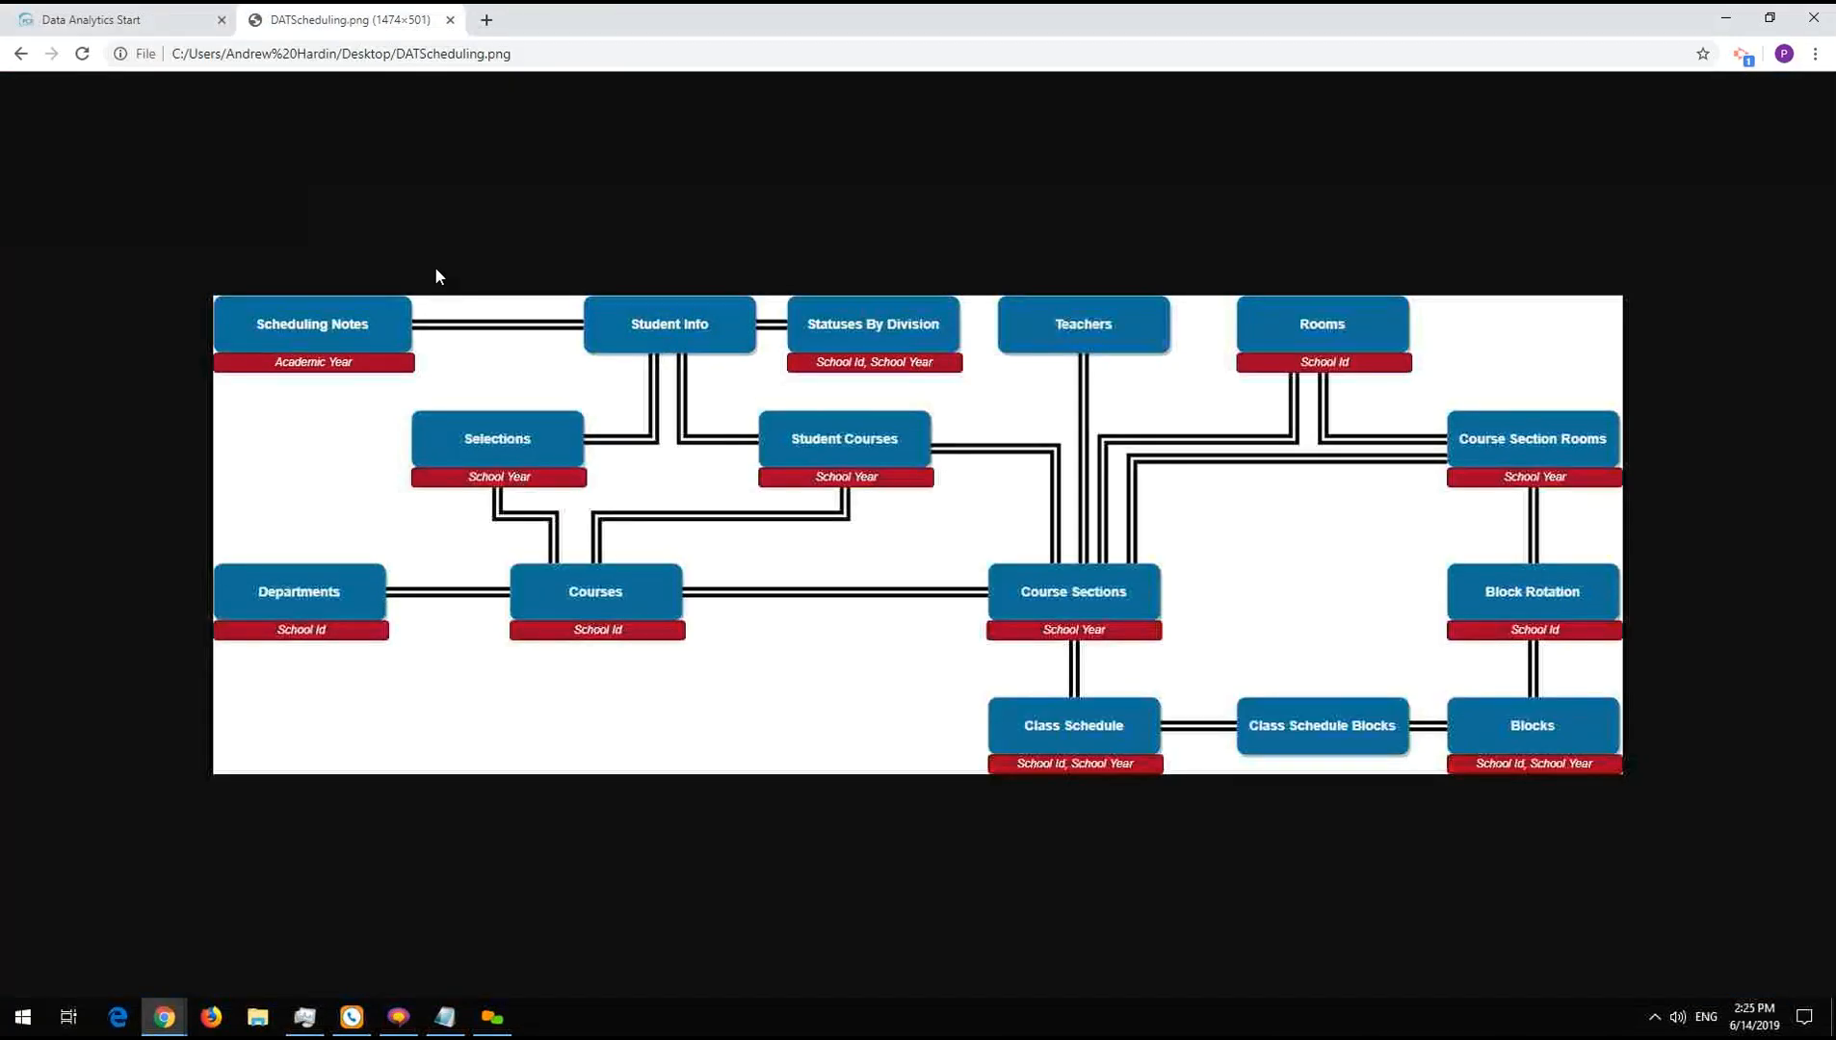
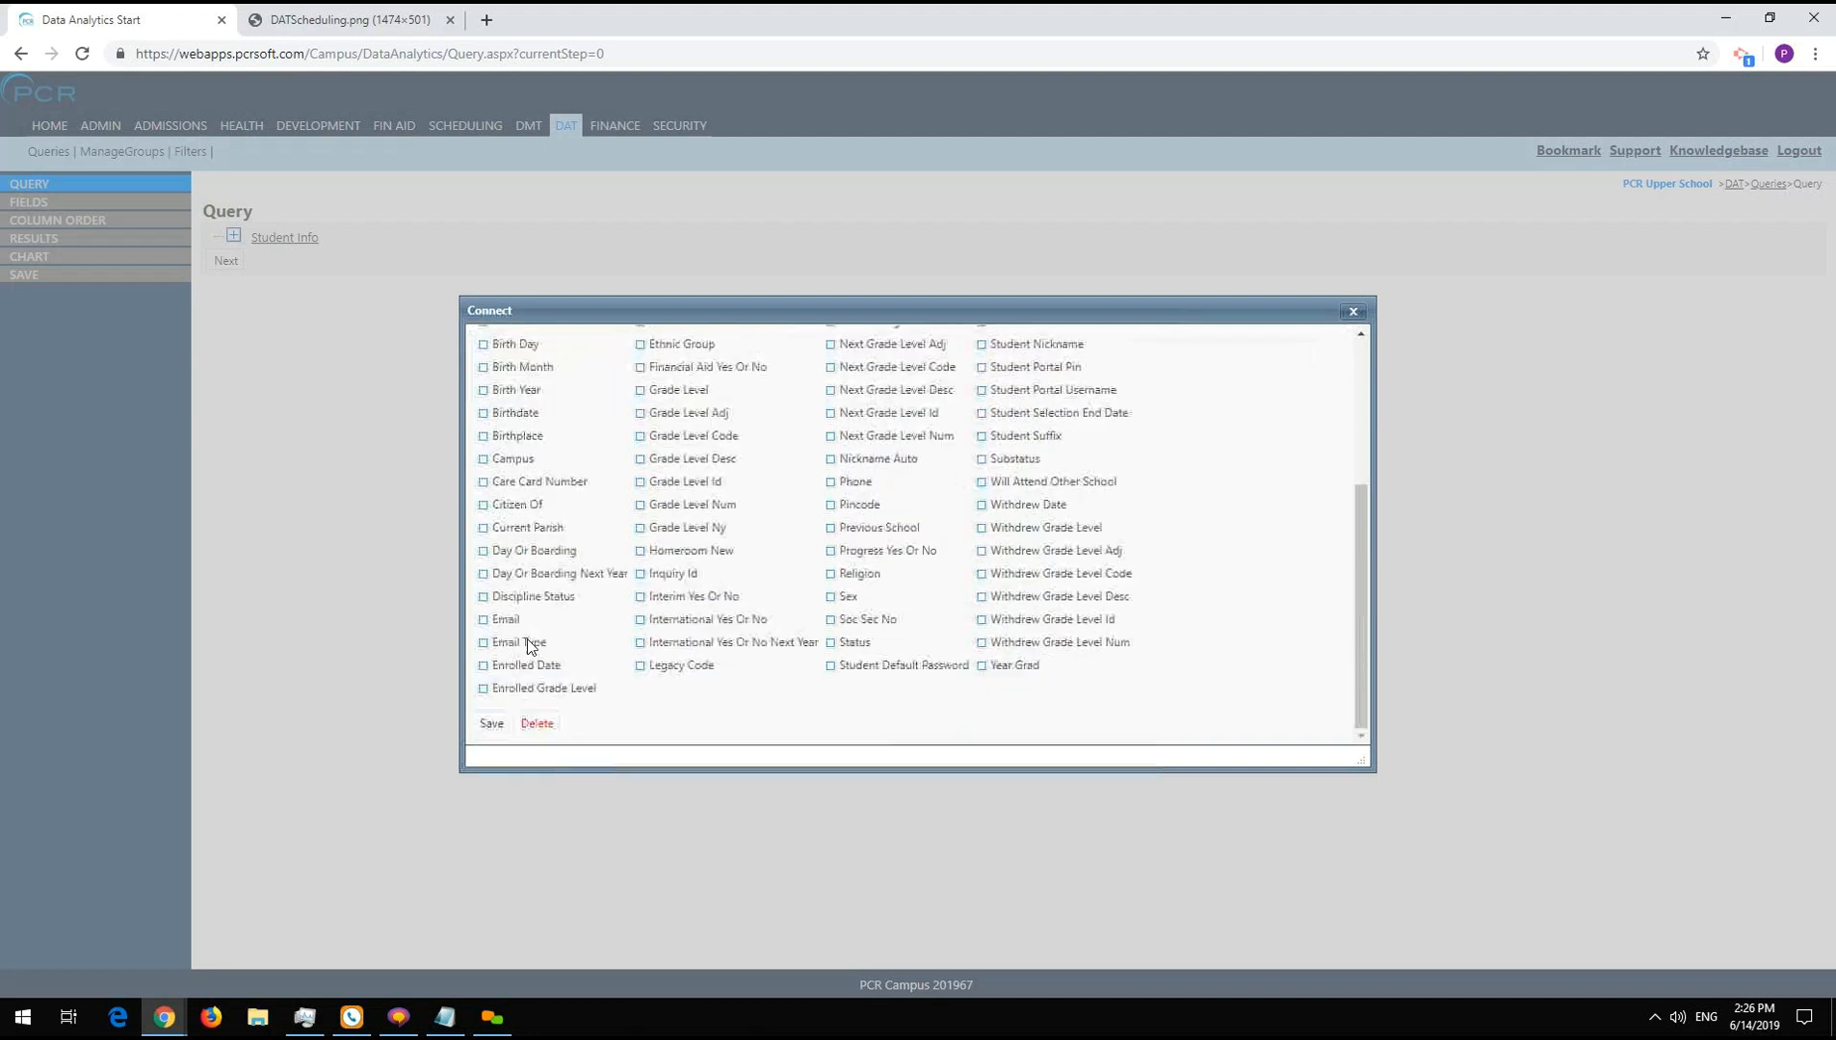
- Save the Student Info display fields and connect Student Info with Statuses By Division, consulting the table diagram
{"action": "left_click", "coordinate": [490, 723]}
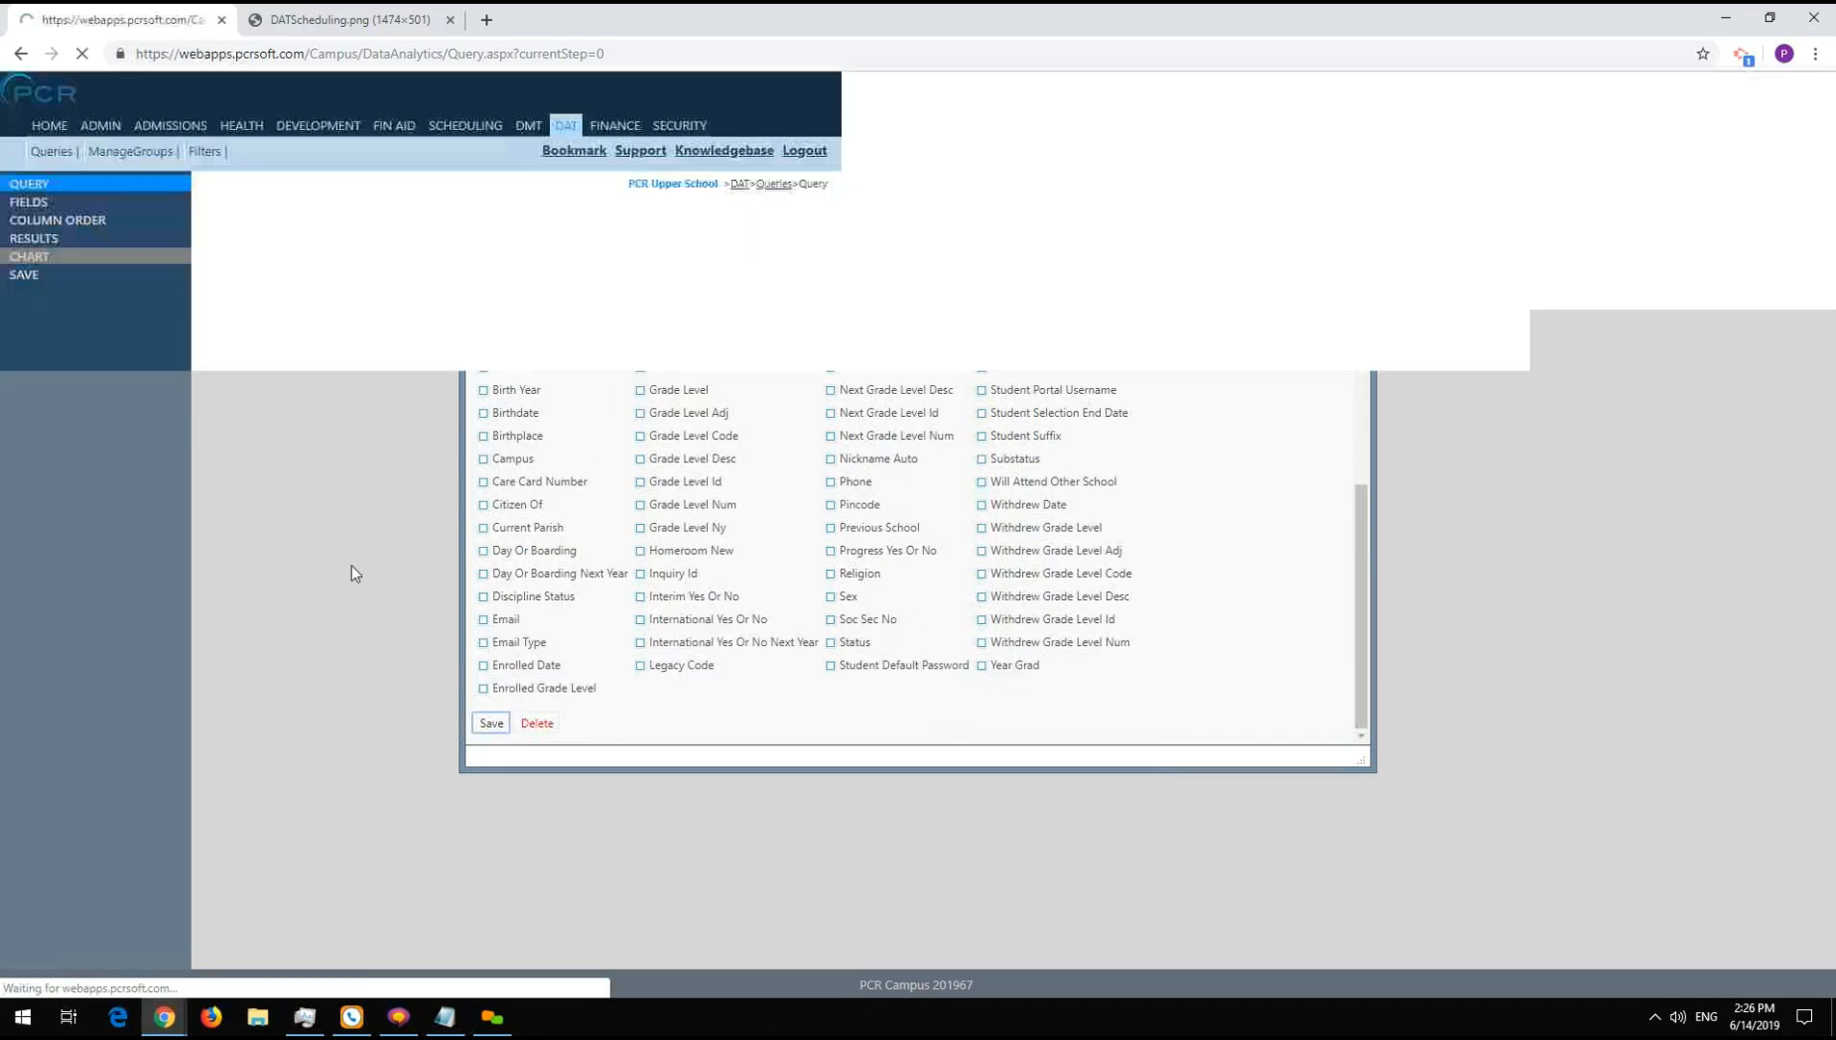
{"action": "left_click", "coordinate": [234, 237]}
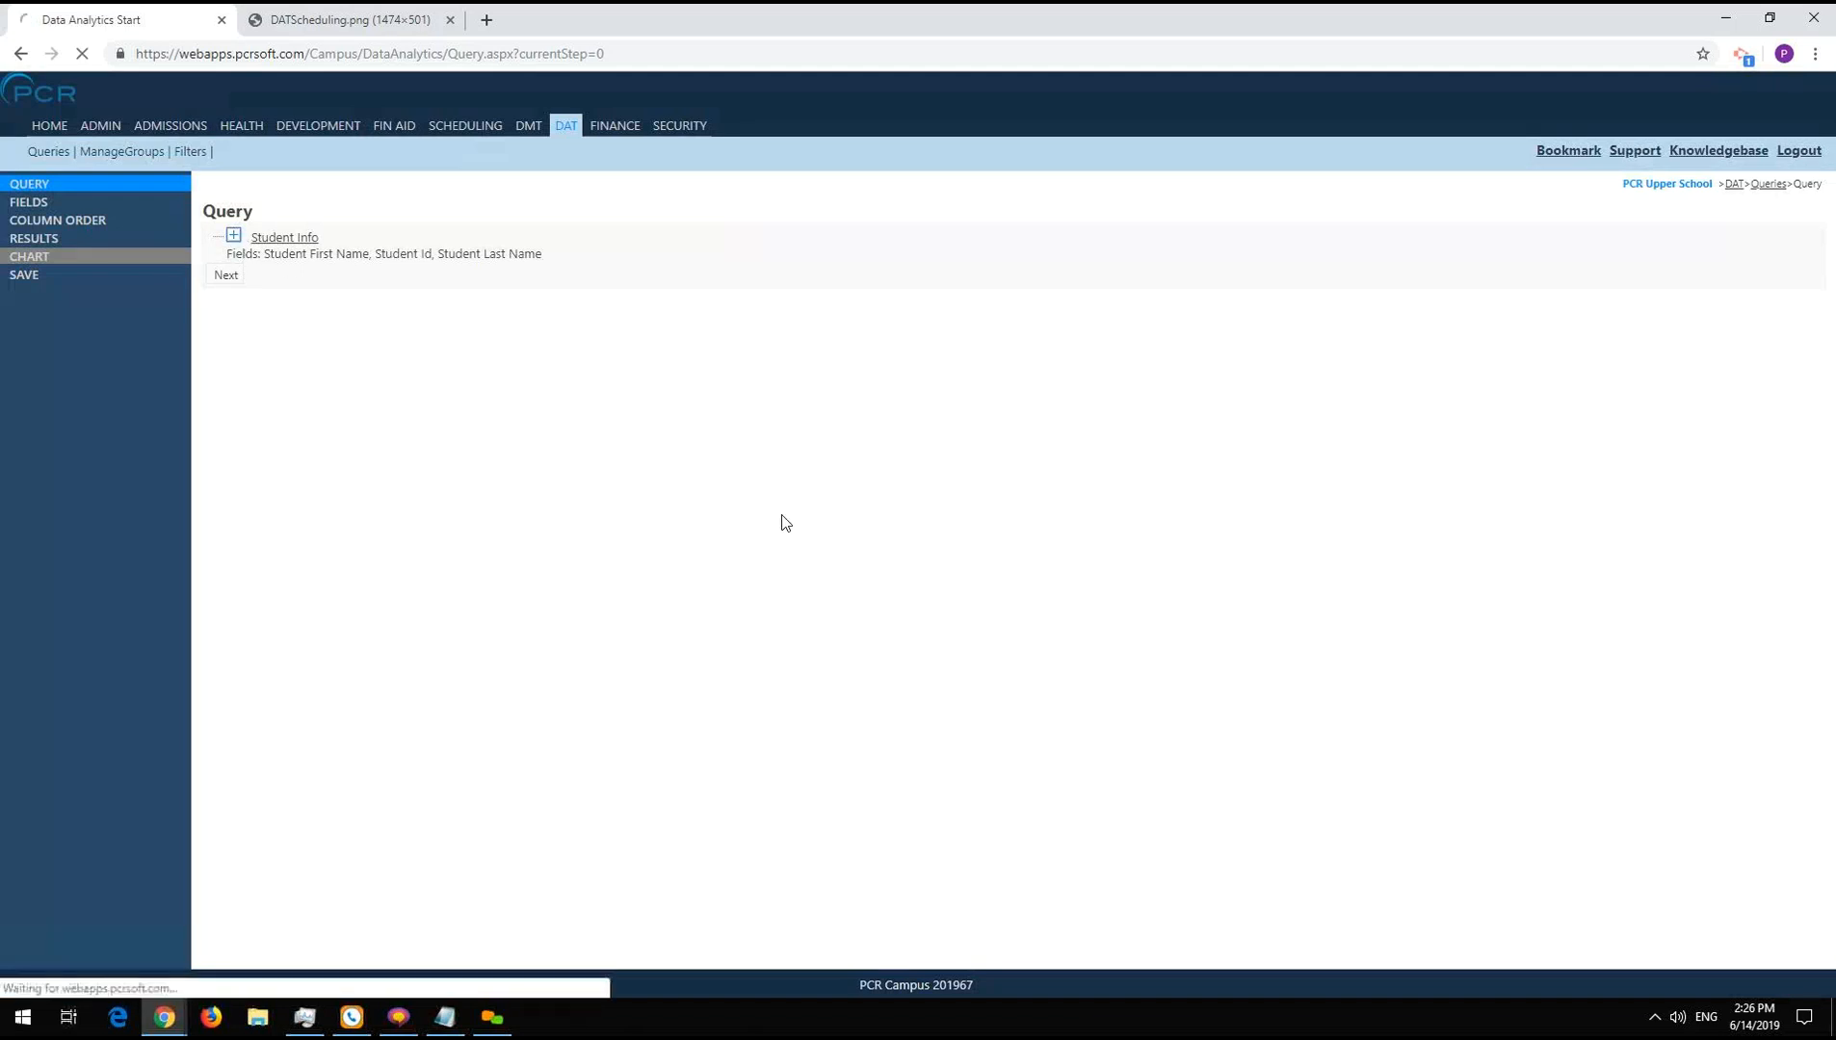
{"action": "left_click", "coordinate": [347, 16]}
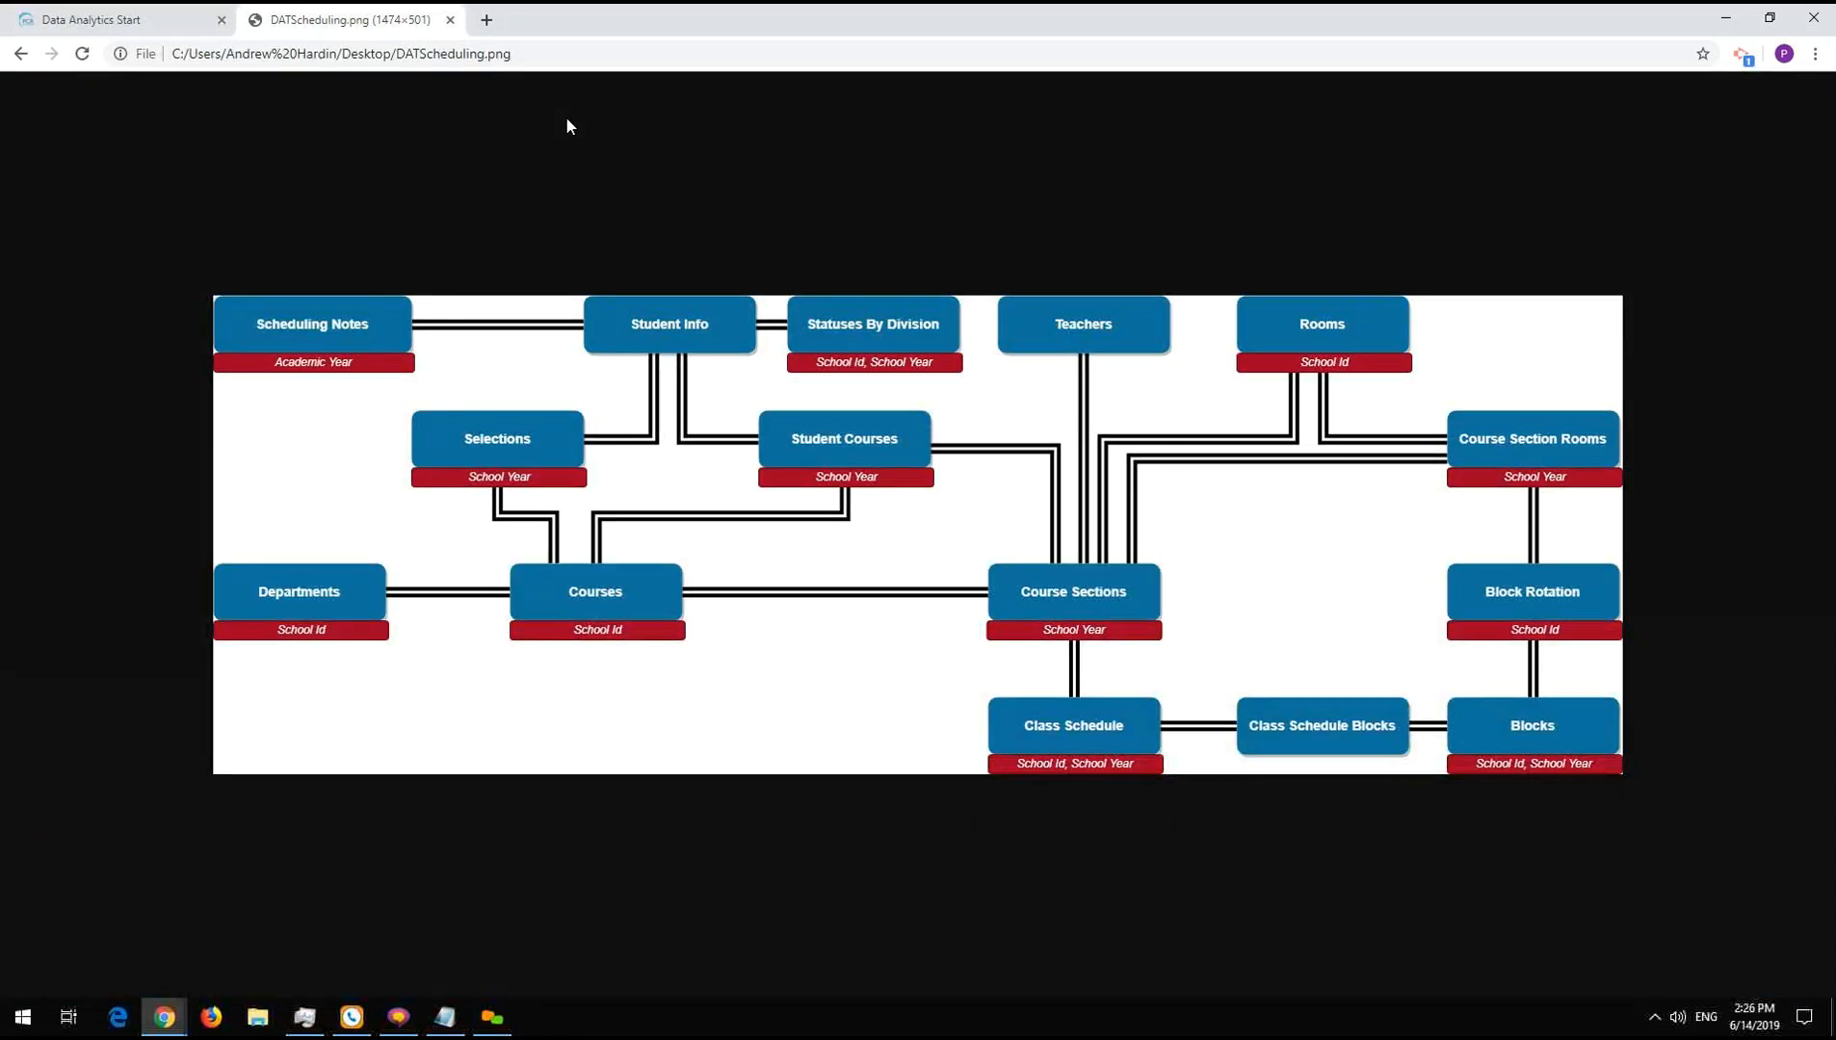
{"action": "left_click", "coordinate": [106, 19]}
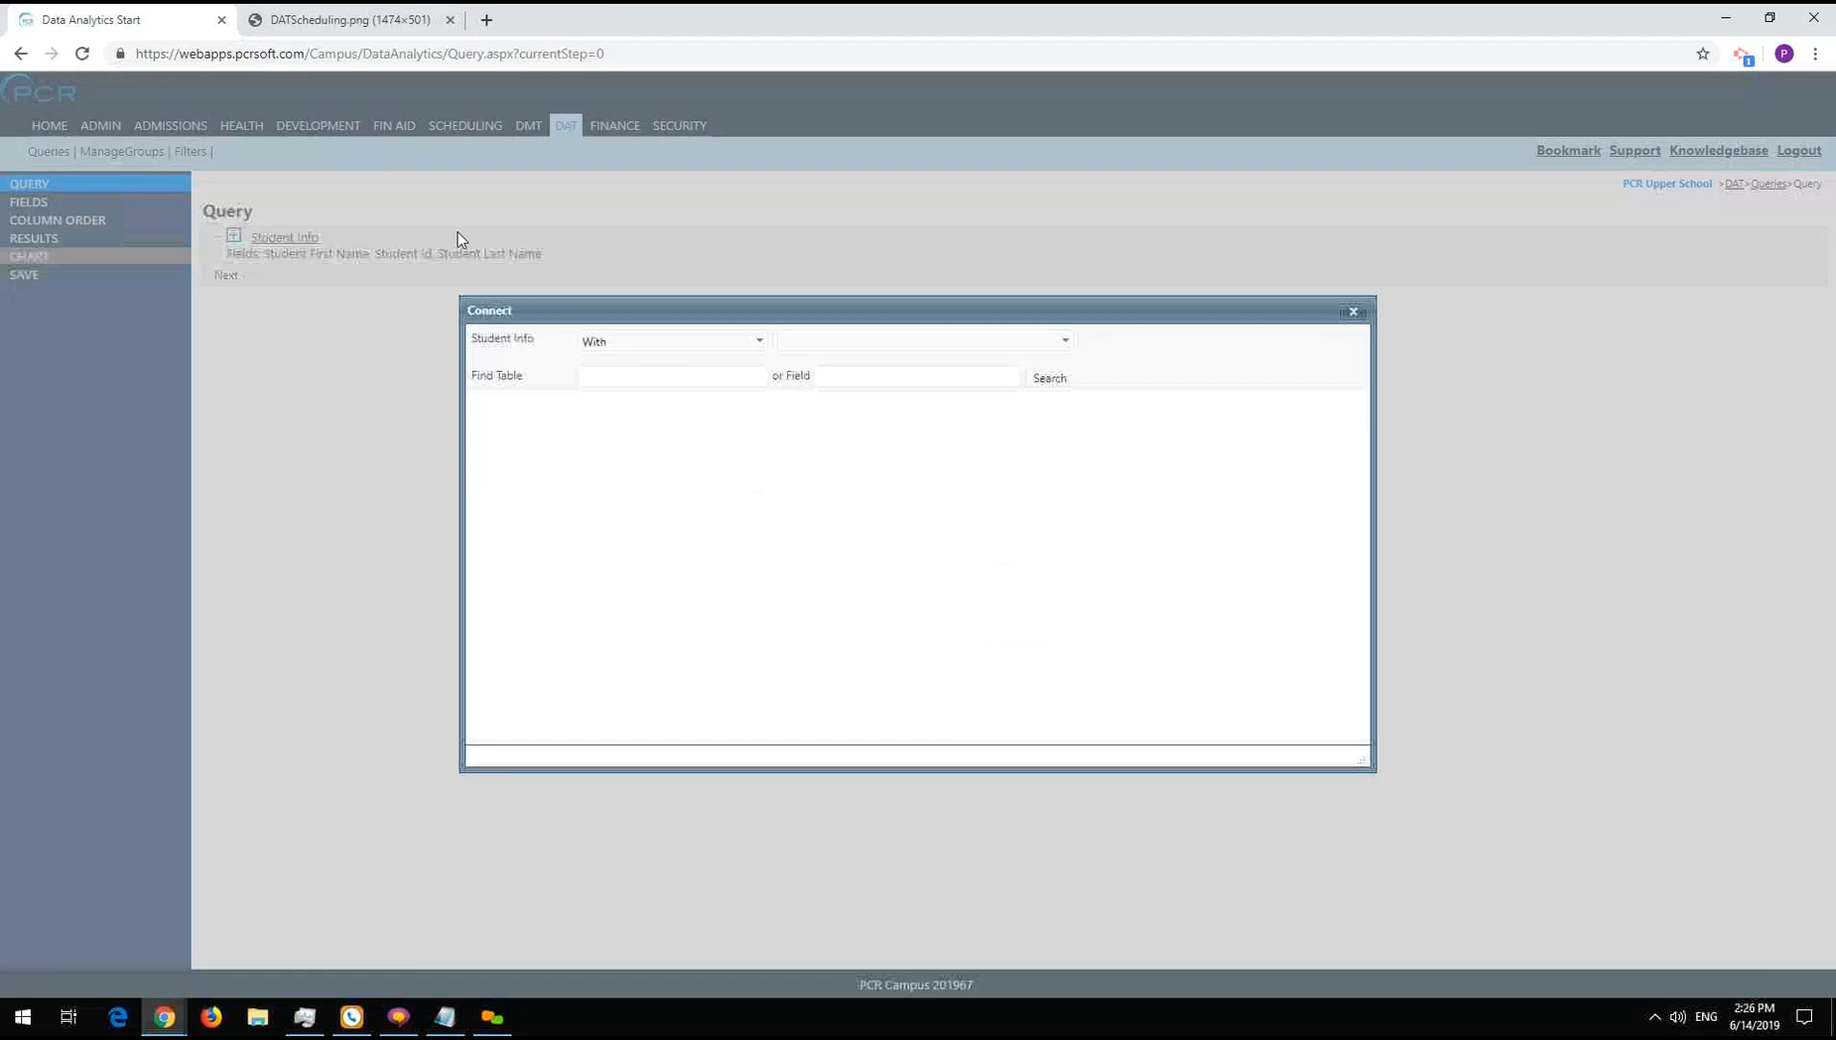
{"action": "left_click", "coordinate": [841, 342]}
{"action": "scroll", "coordinate": [930, 665], "scroll_direction": "down", "scroll_amount": 10}
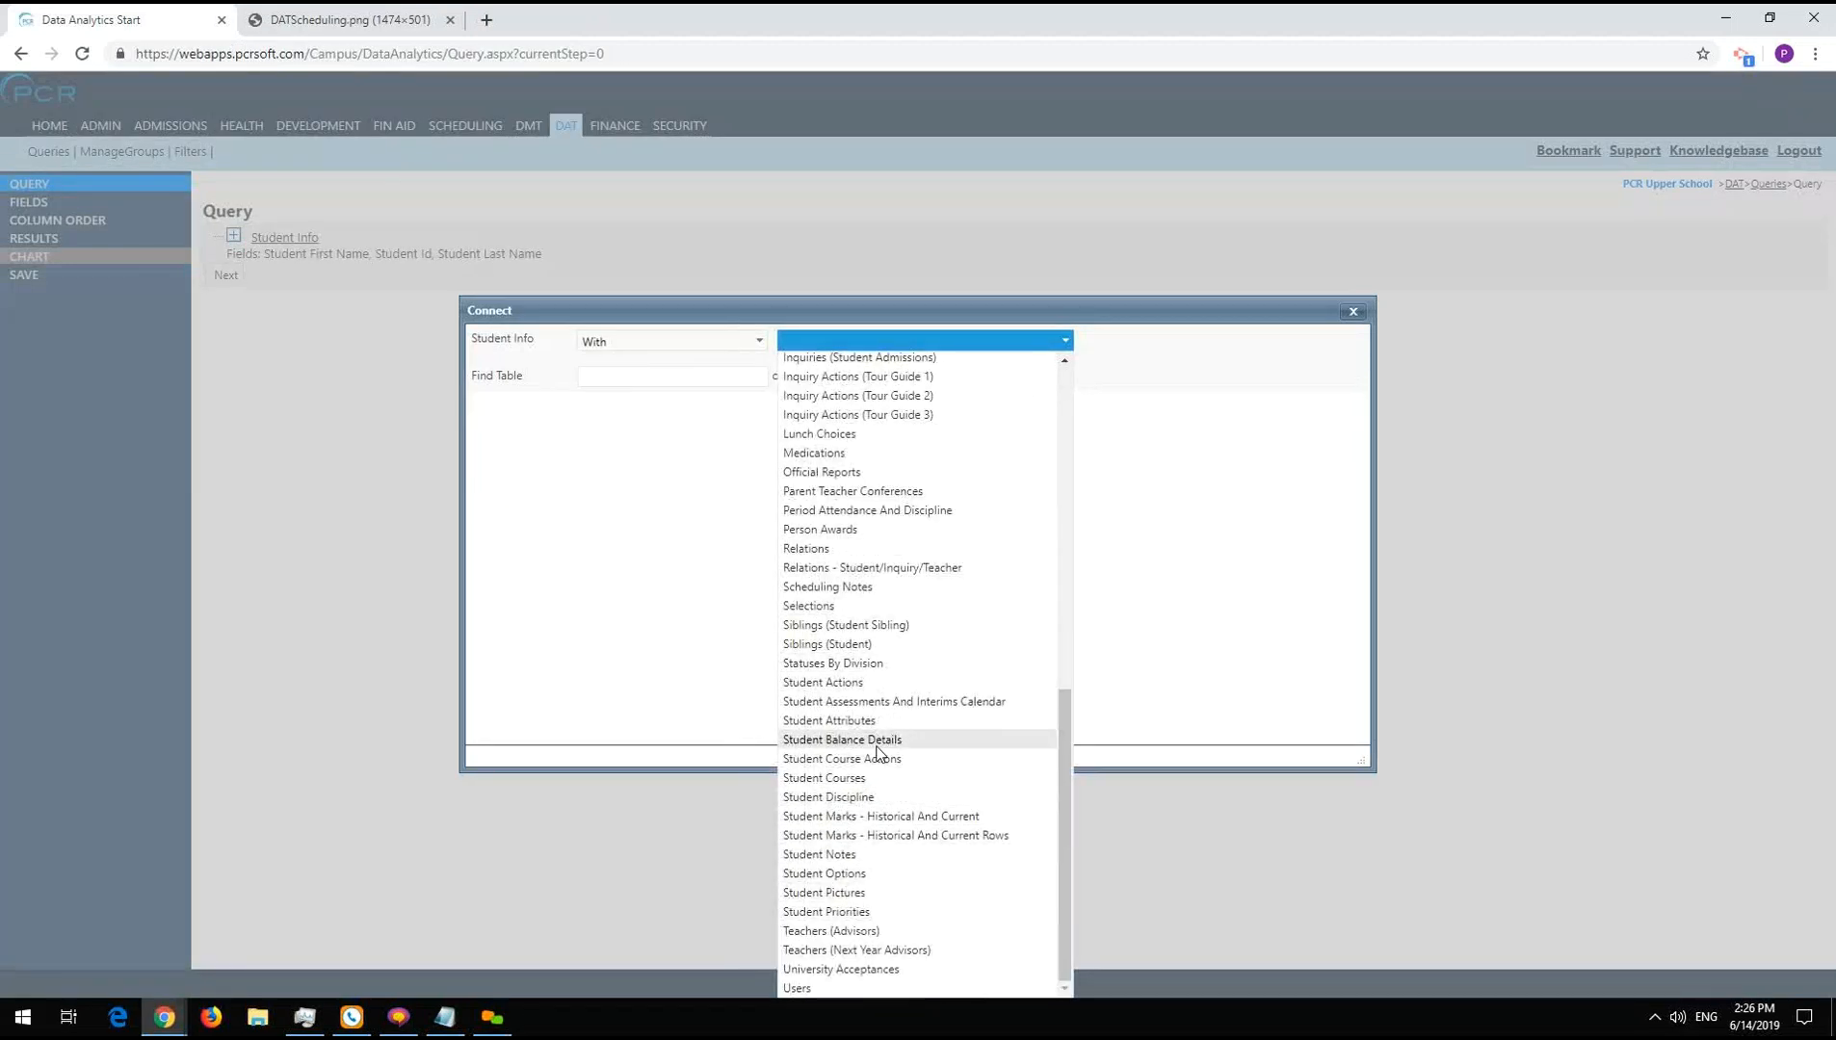
{"action": "left_click", "coordinate": [860, 662]}
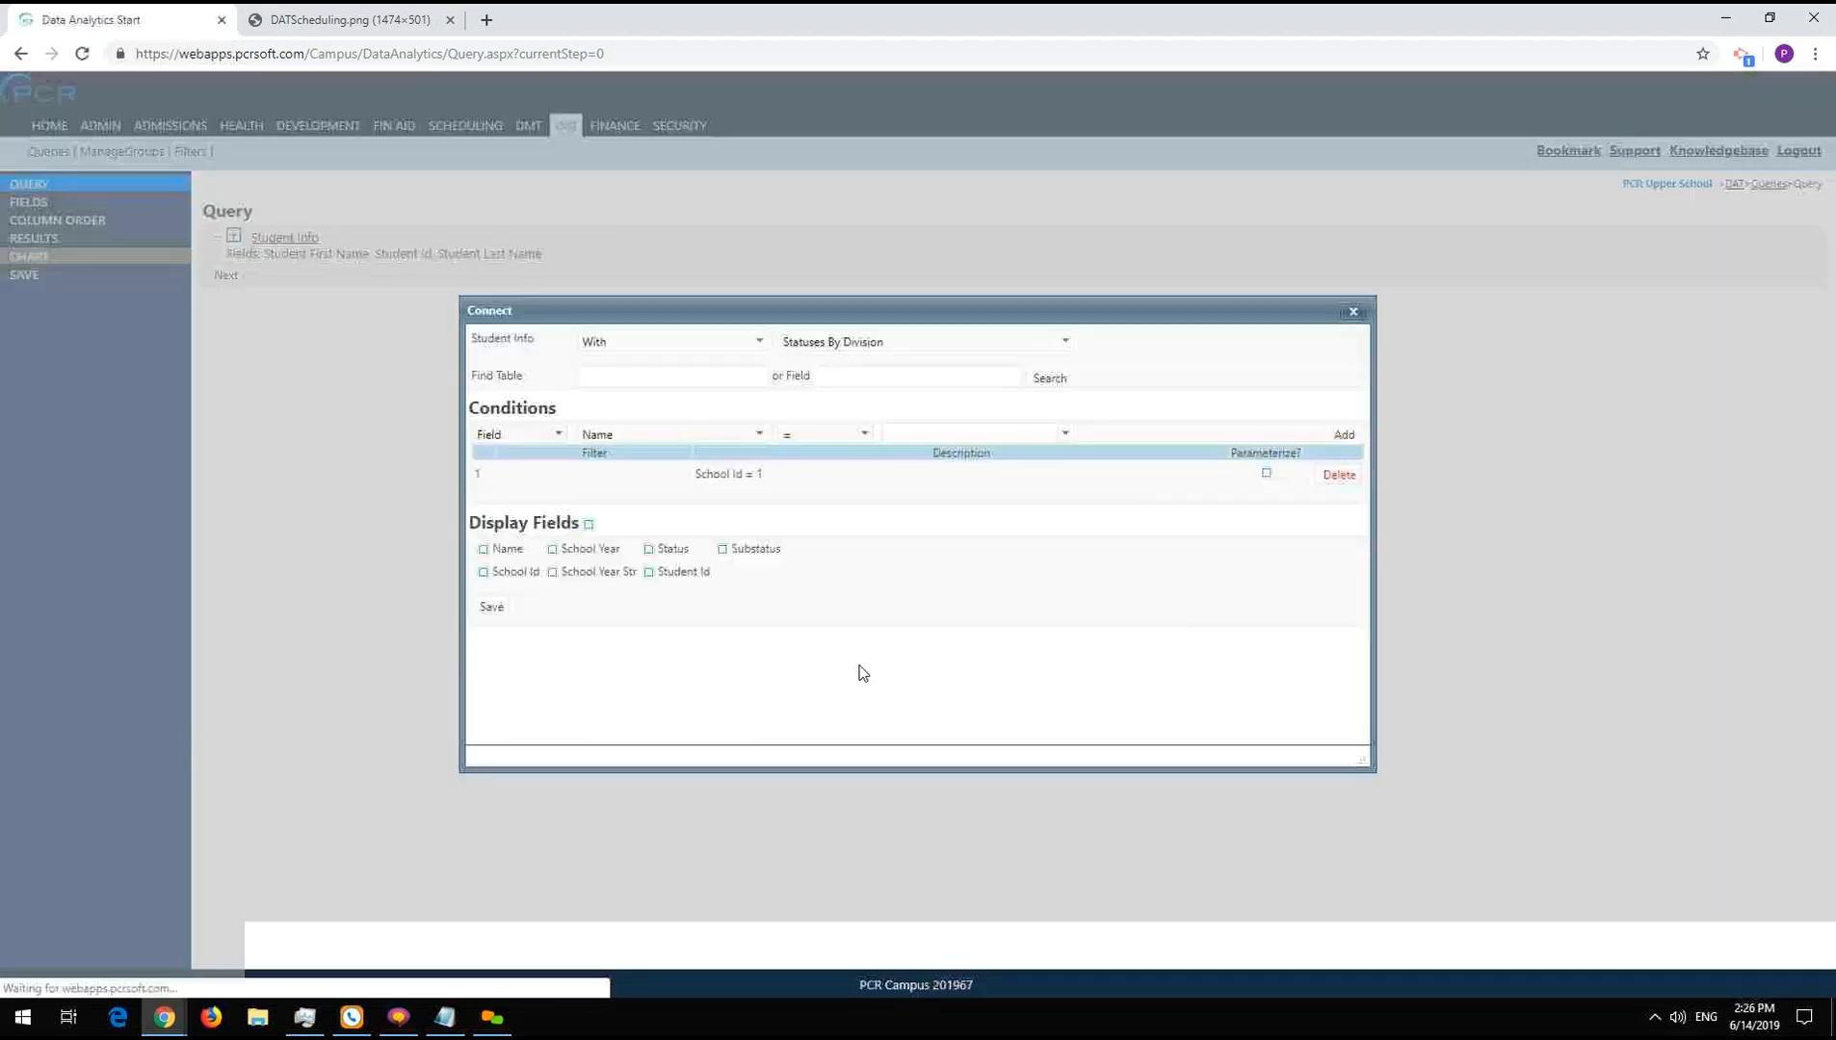
- Add the condition School Year = 1 to Statuses By Division, delete the School Id condition, and save the connection
{"action": "left_click", "coordinate": [631, 435]}
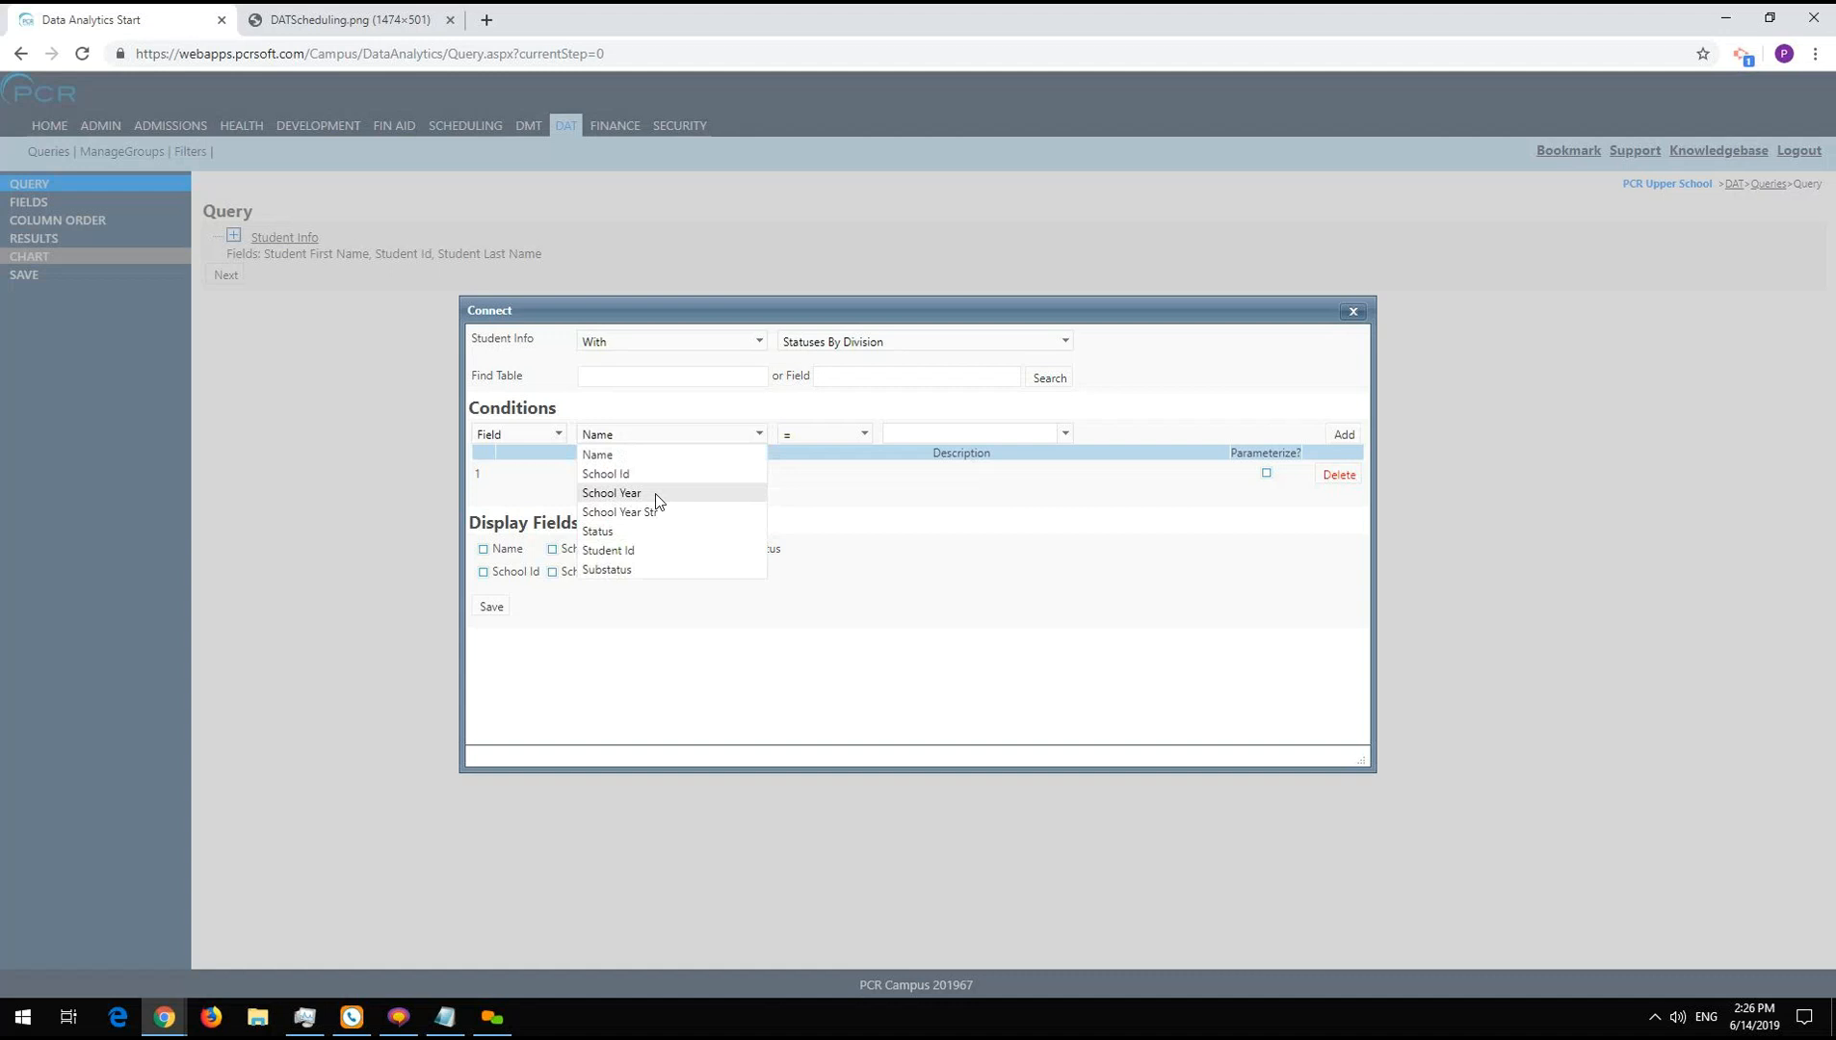
{"action": "left_click", "coordinate": [668, 494]}
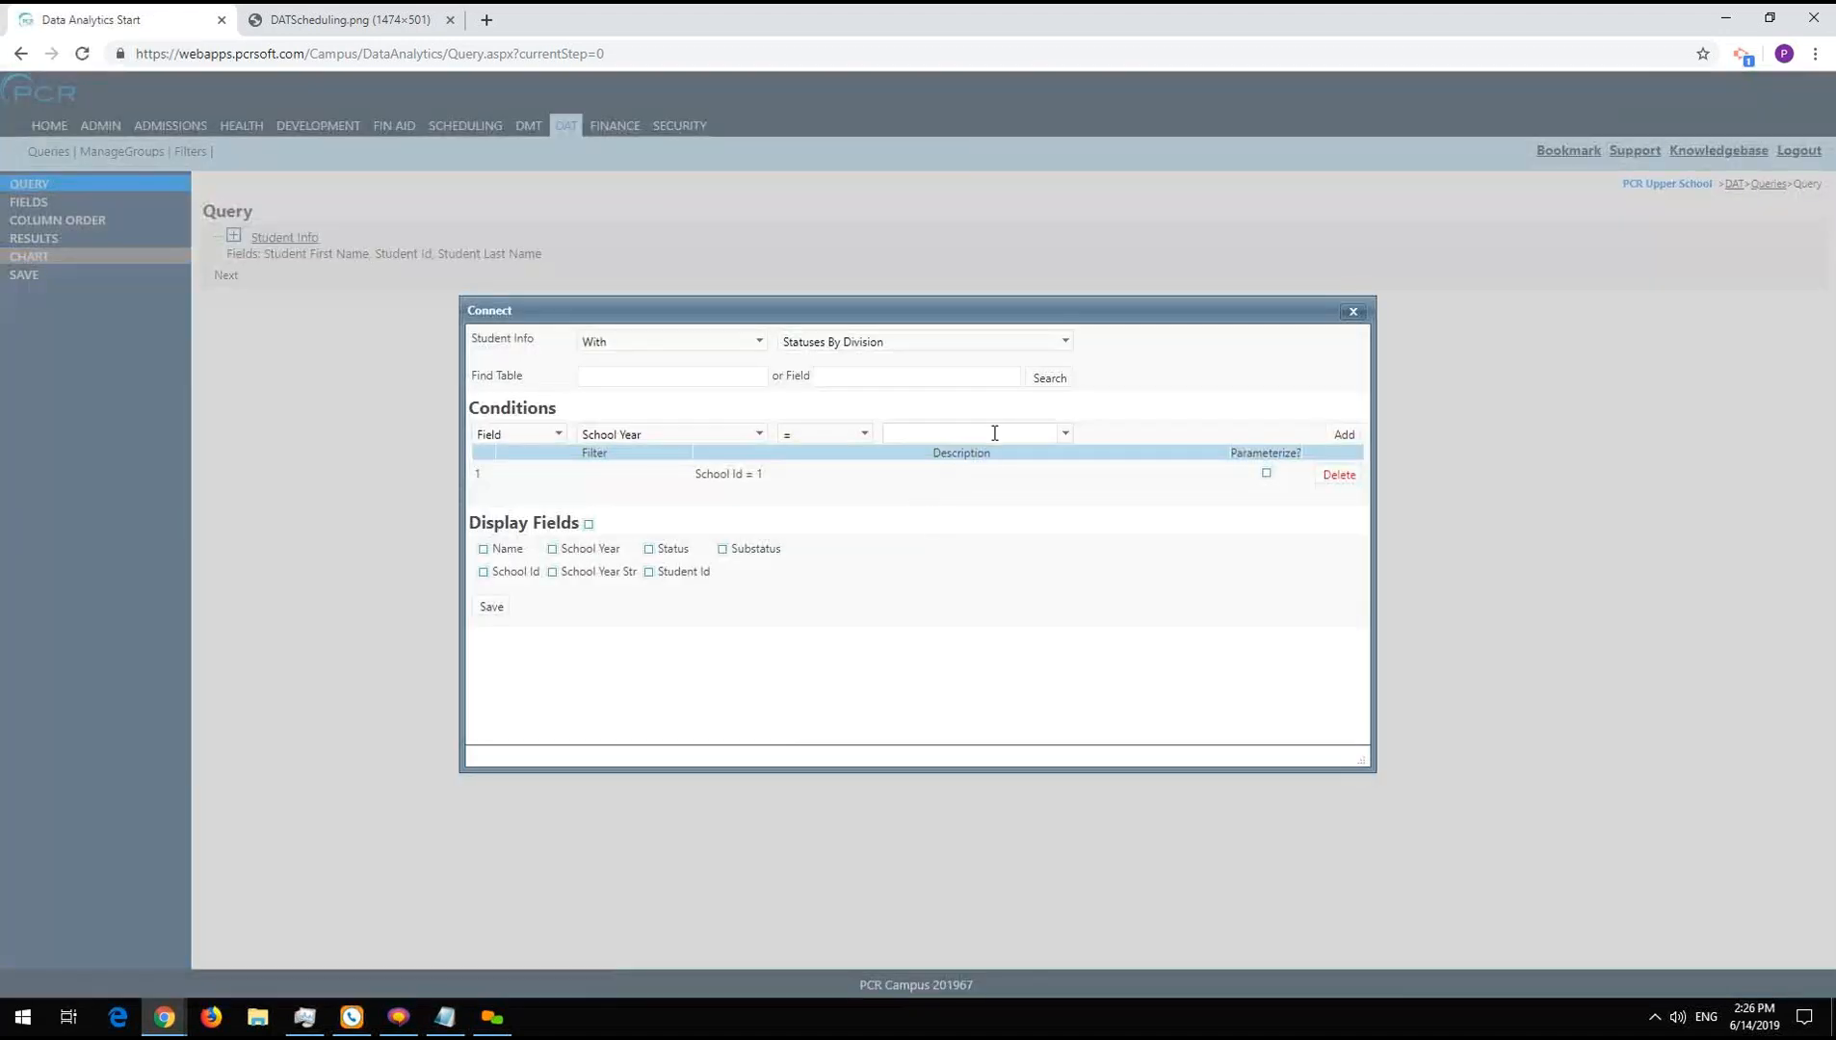
{"action": "left_click", "coordinate": [993, 433]}
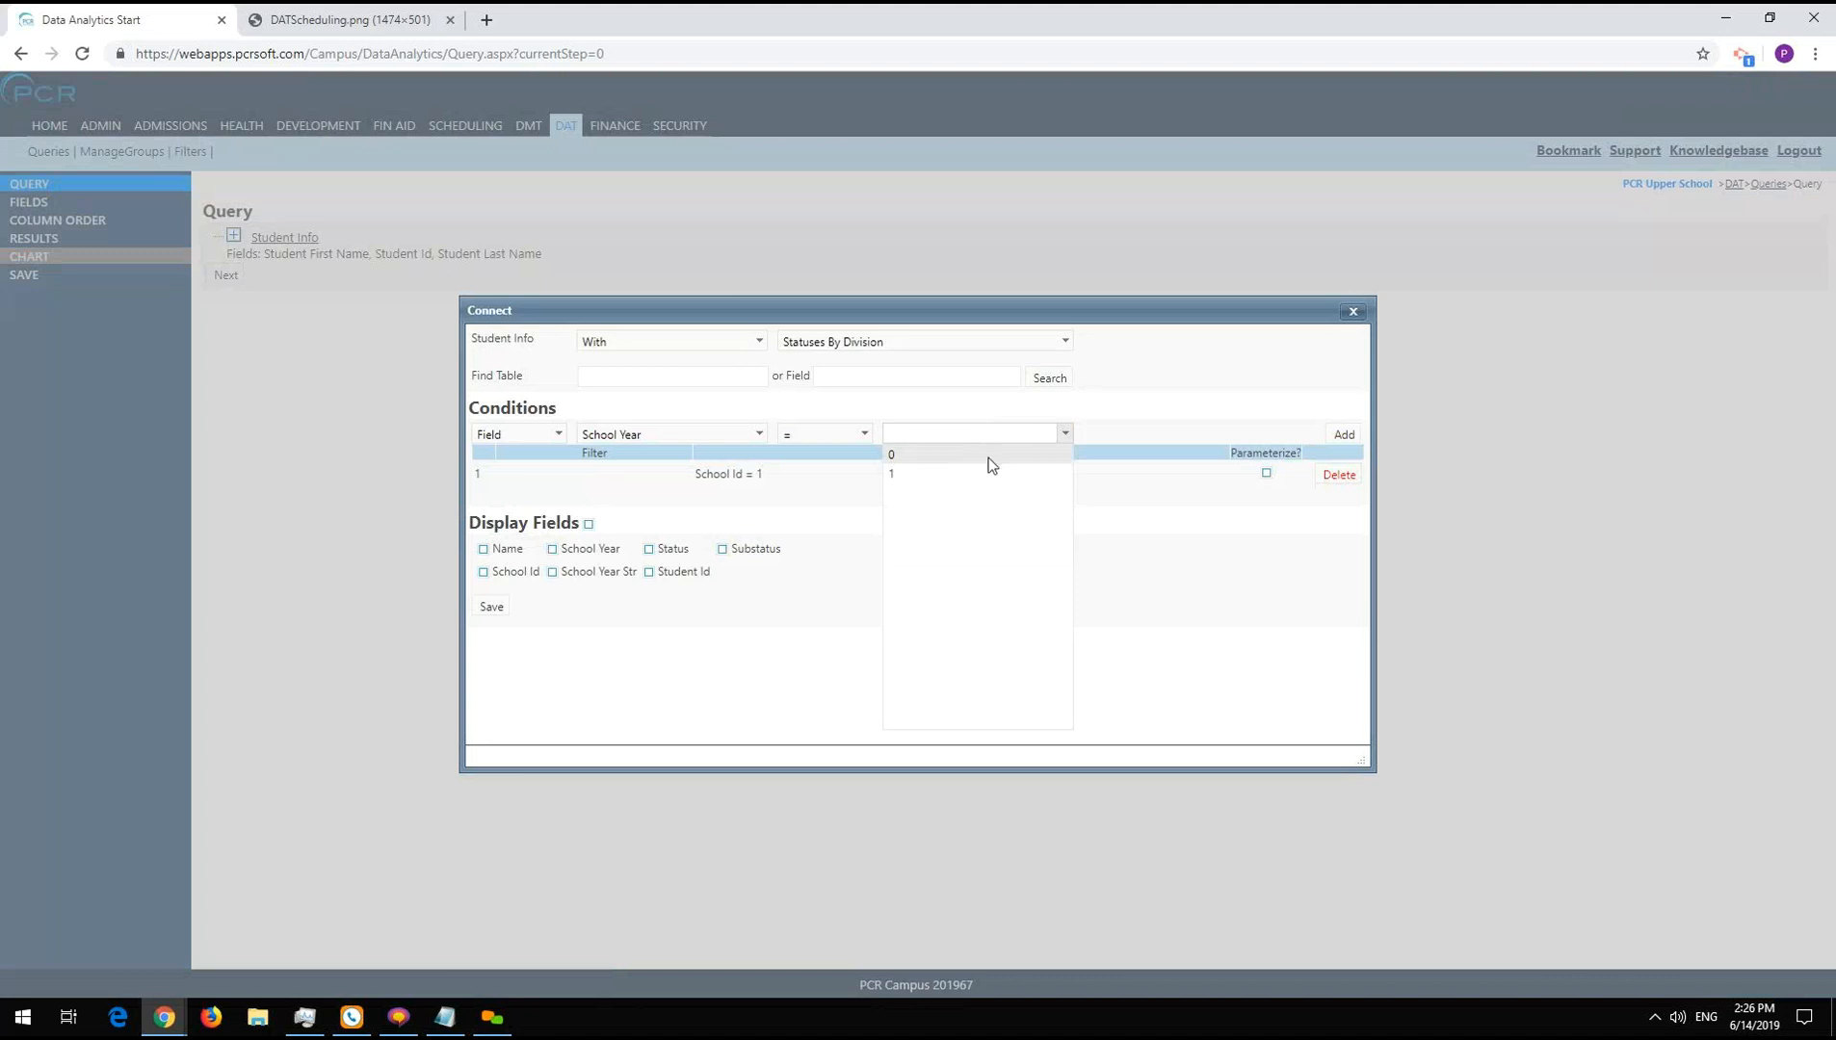
{"action": "left_click", "coordinate": [976, 477]}
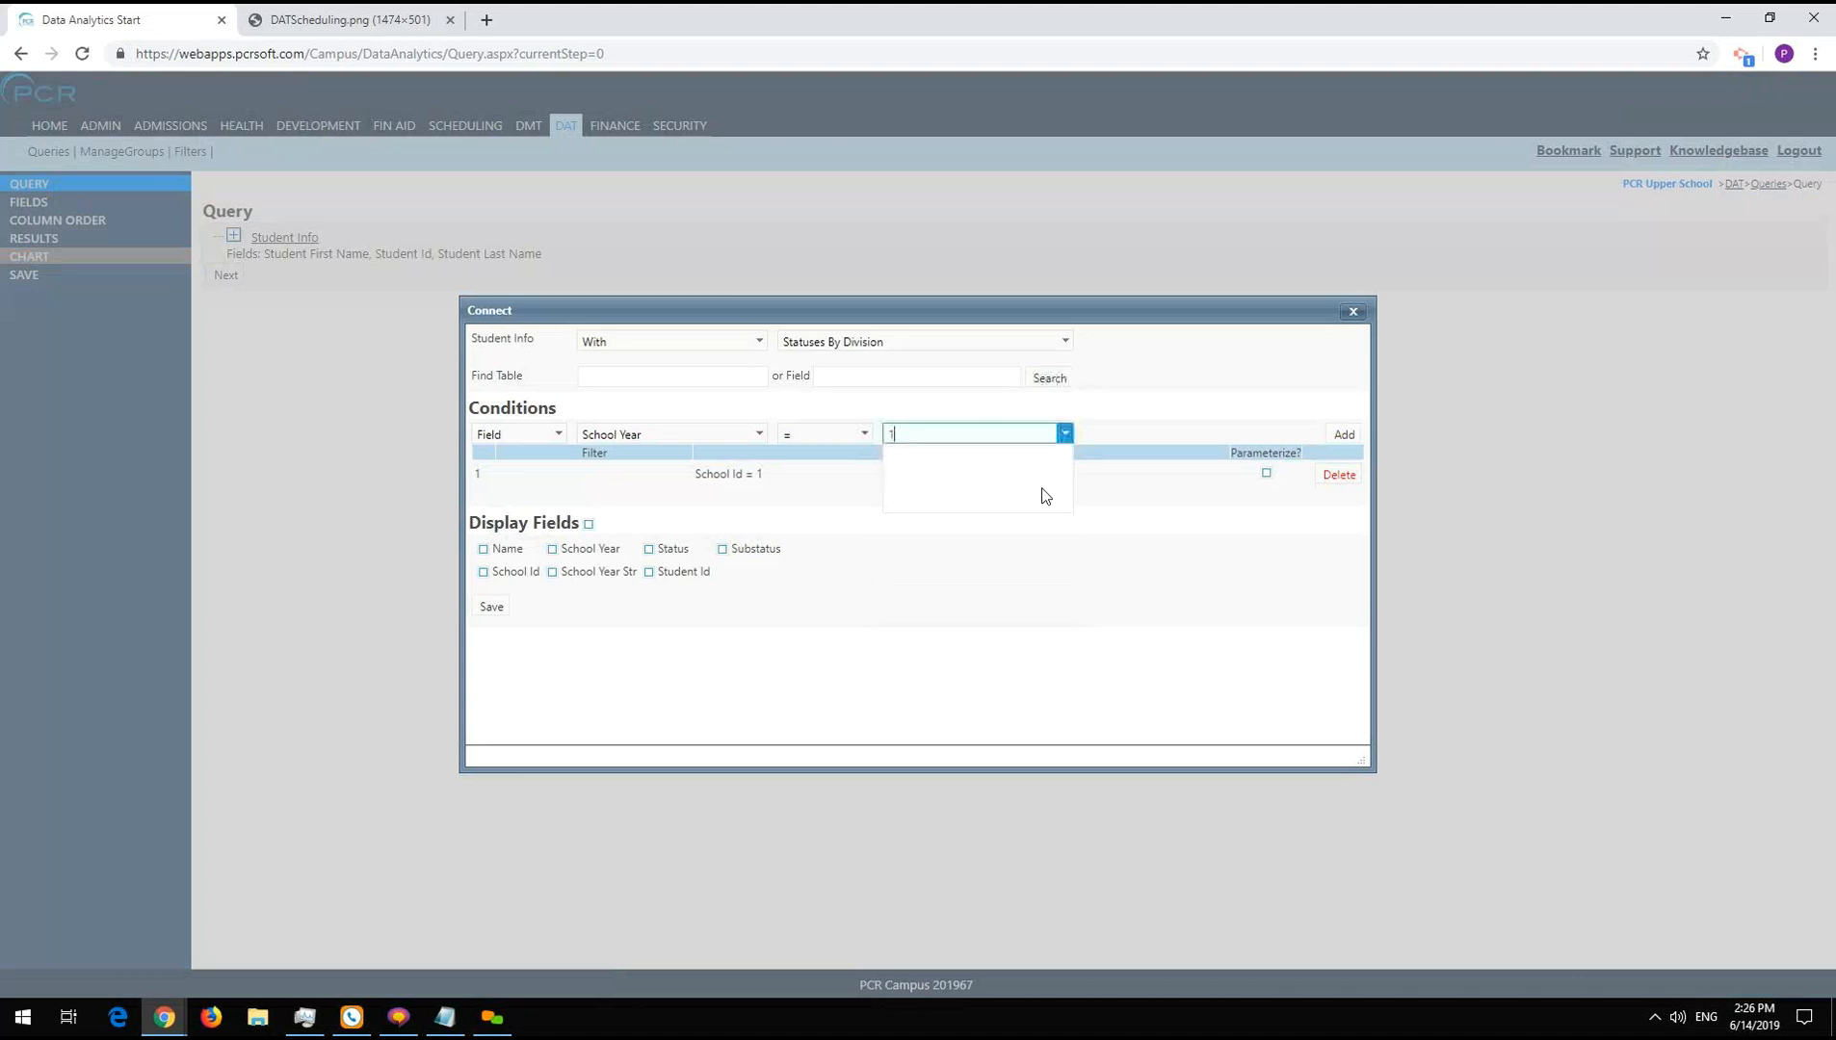
{"action": "left_click", "coordinate": [1345, 434]}
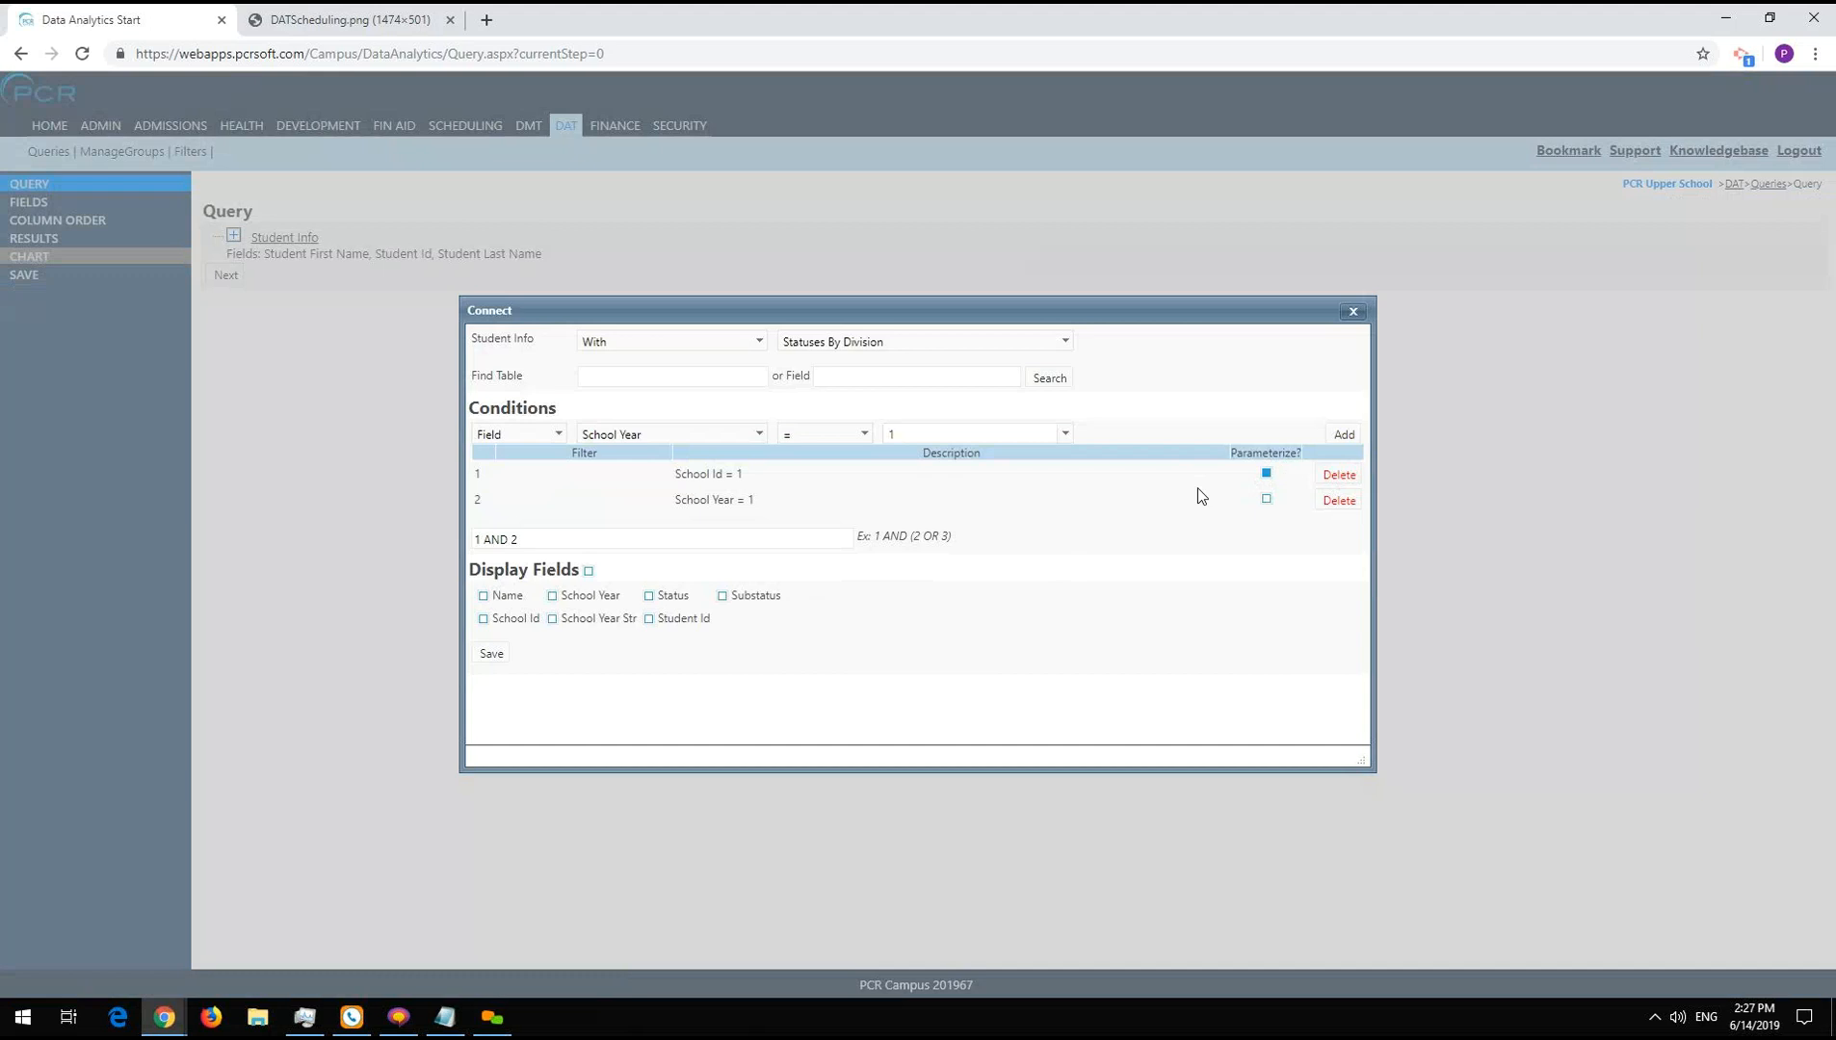
{"action": "left_click", "coordinate": [1267, 474]}
{"action": "left_click", "coordinate": [1324, 477]}
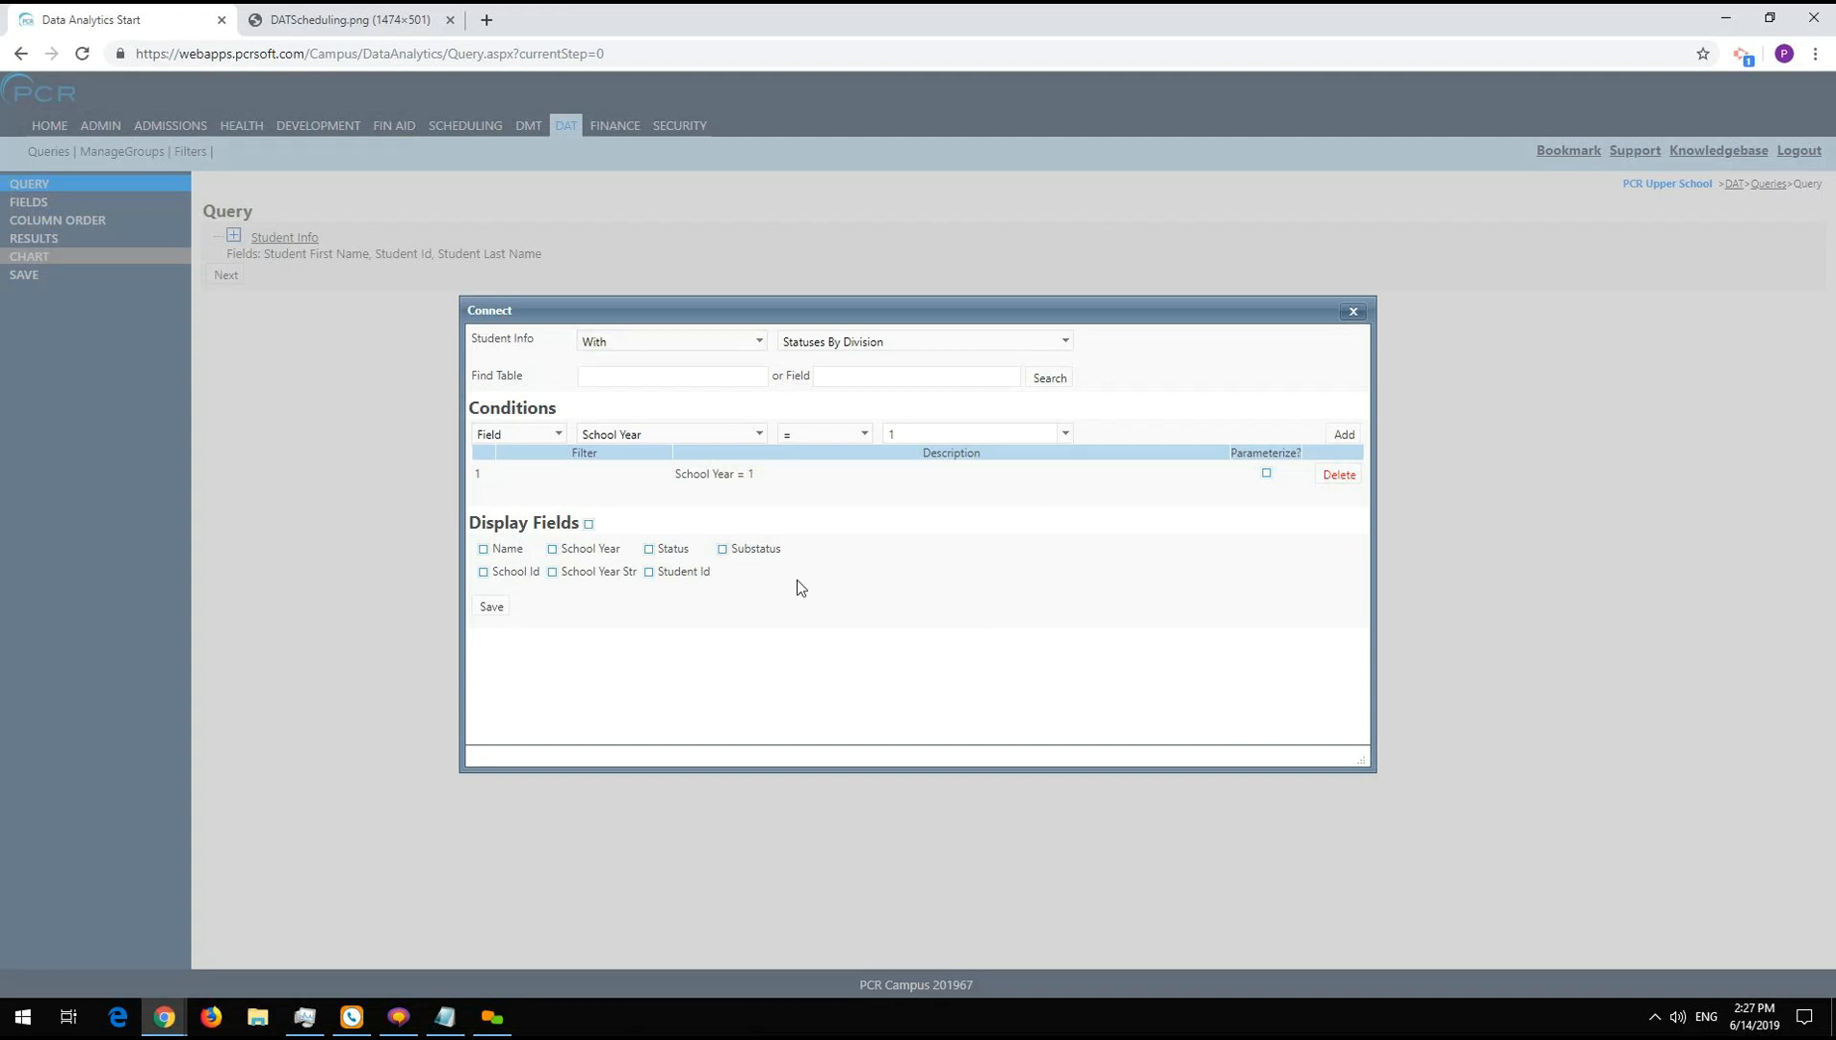
{"action": "left_click", "coordinate": [490, 607]}
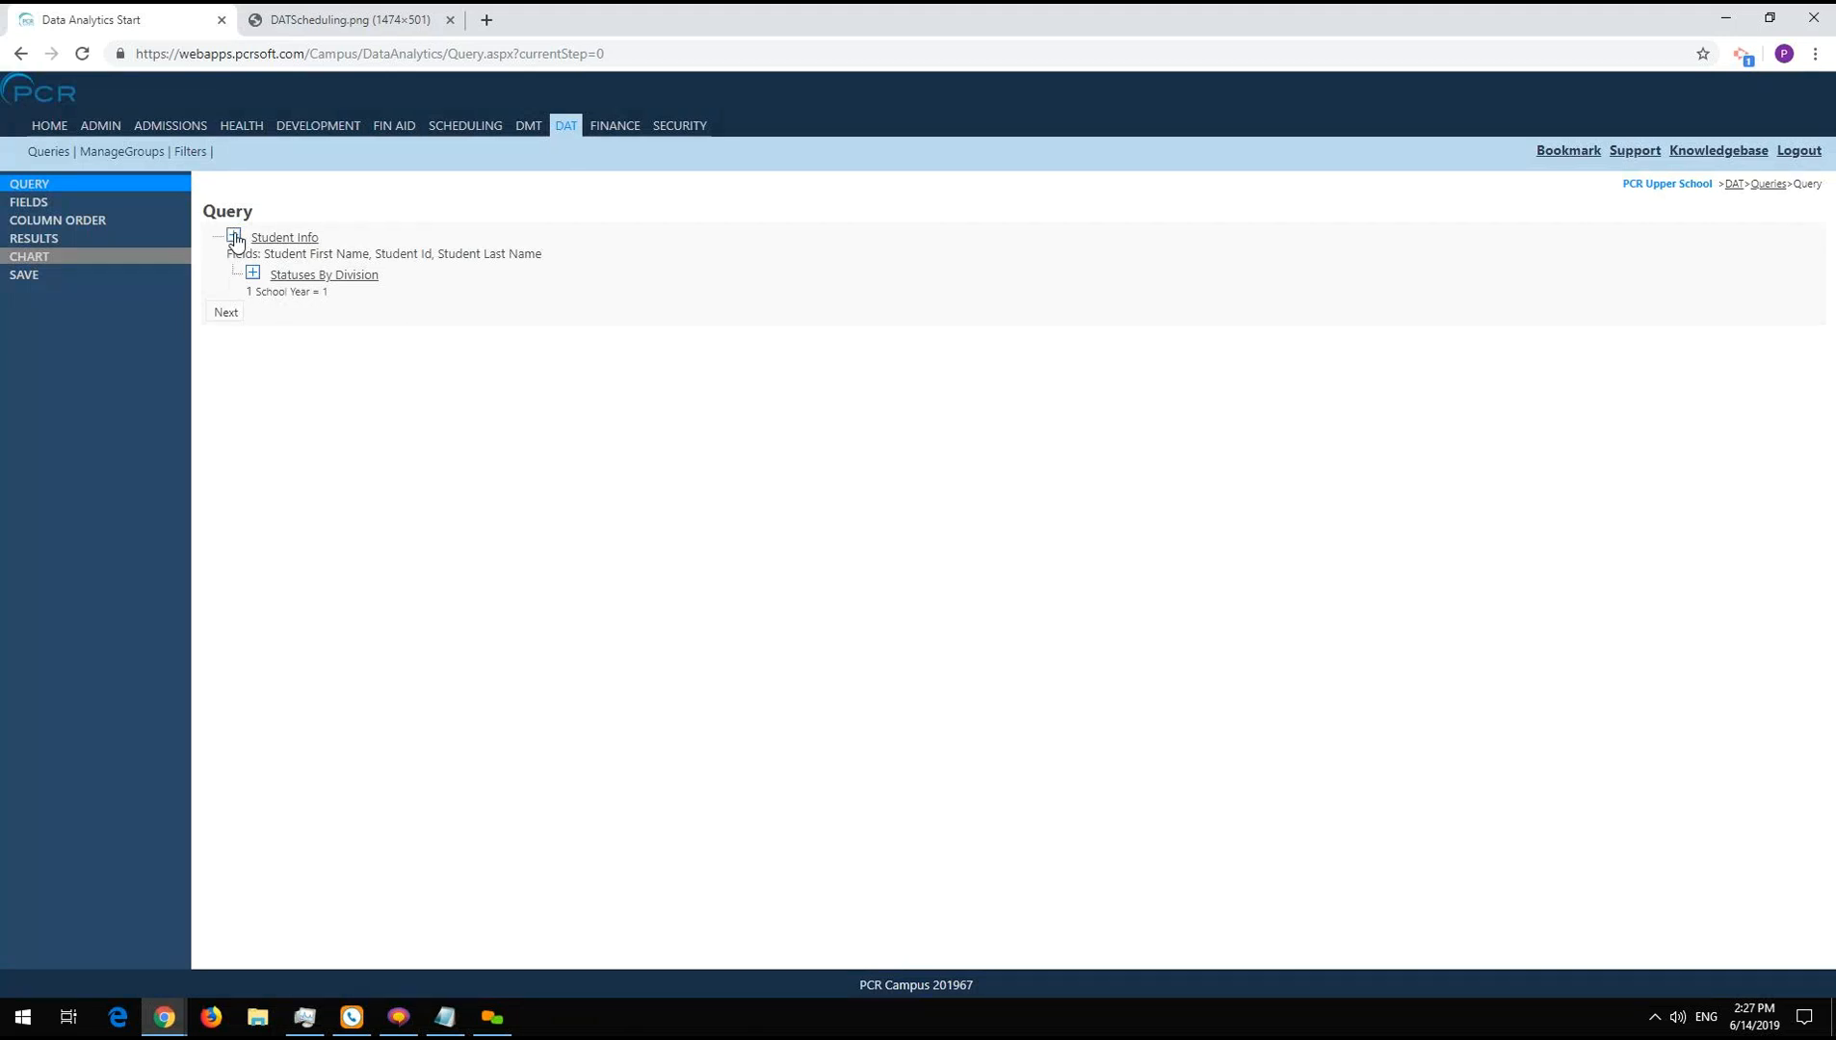
- Connect Student Info with Selections, consulting the scheduling diagram for the table's link and required condition
{"action": "left_click", "coordinate": [305, 51]}
{"action": "left_click", "coordinate": [324, 23]}
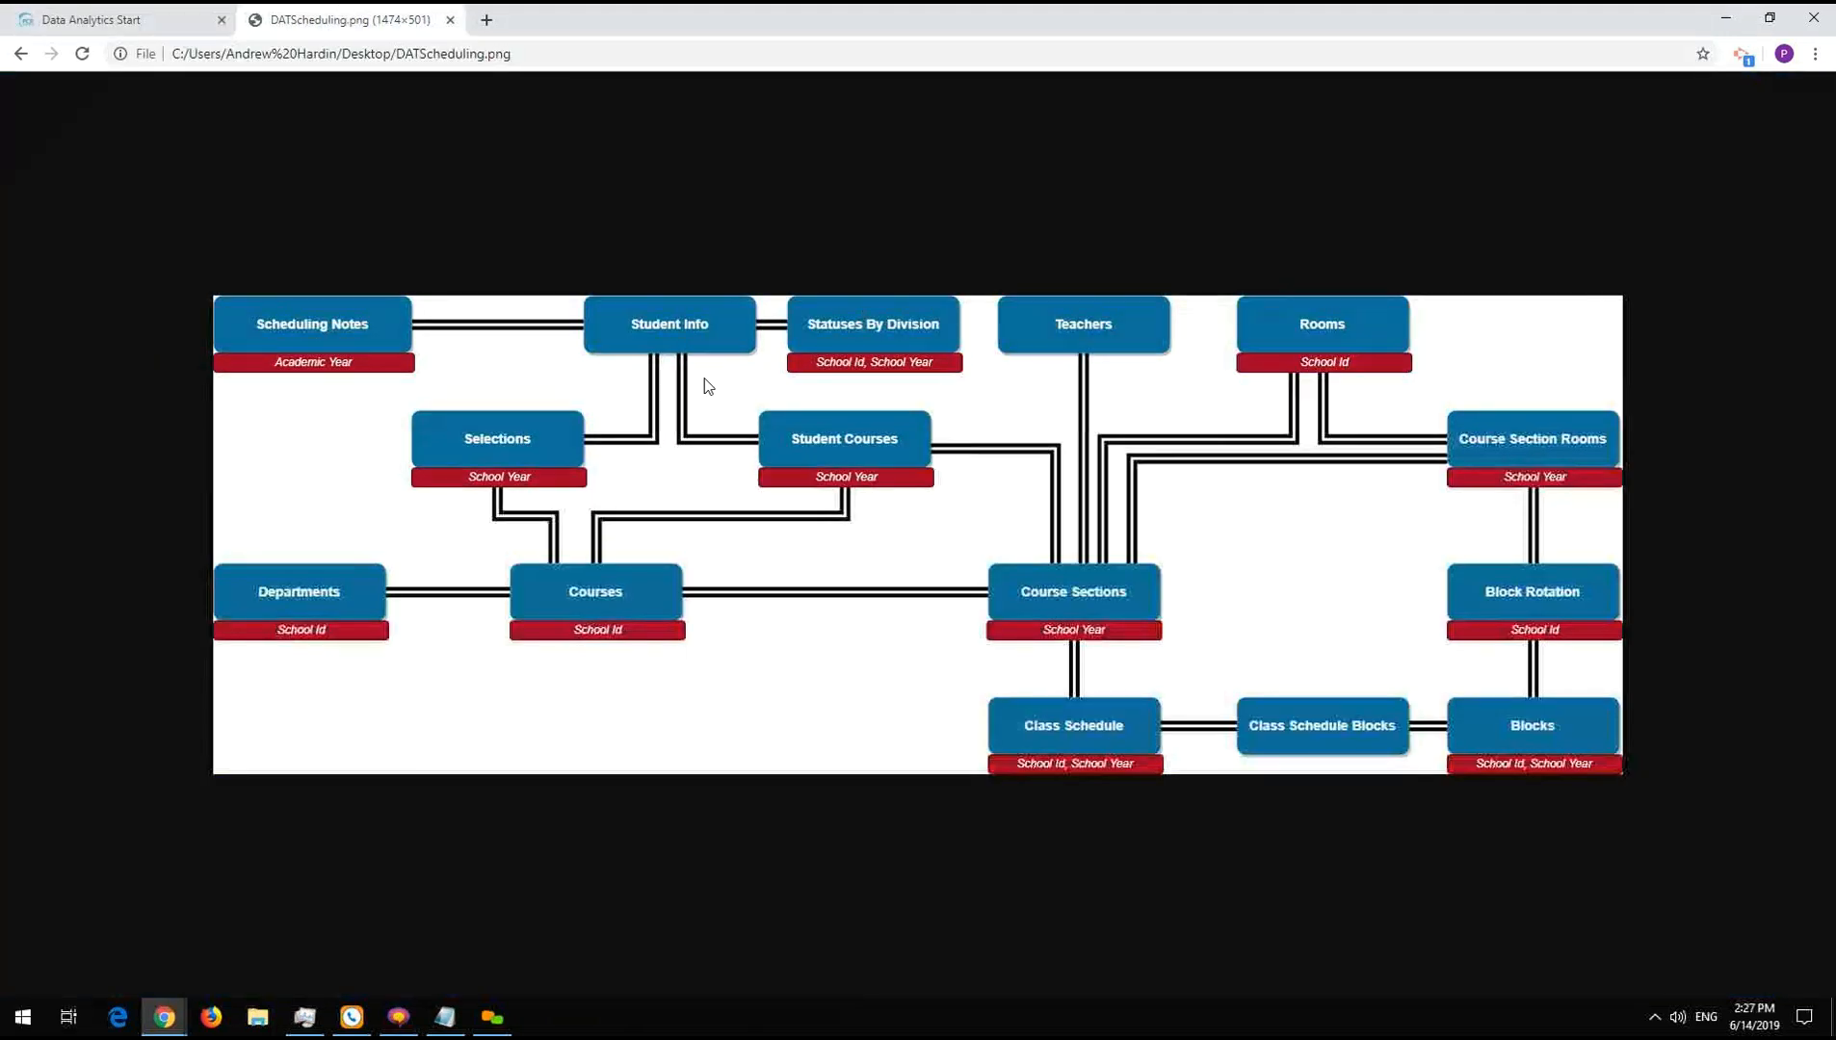
{"action": "left_click", "coordinate": [140, 15]}
{"action": "left_click", "coordinate": [209, 258]}
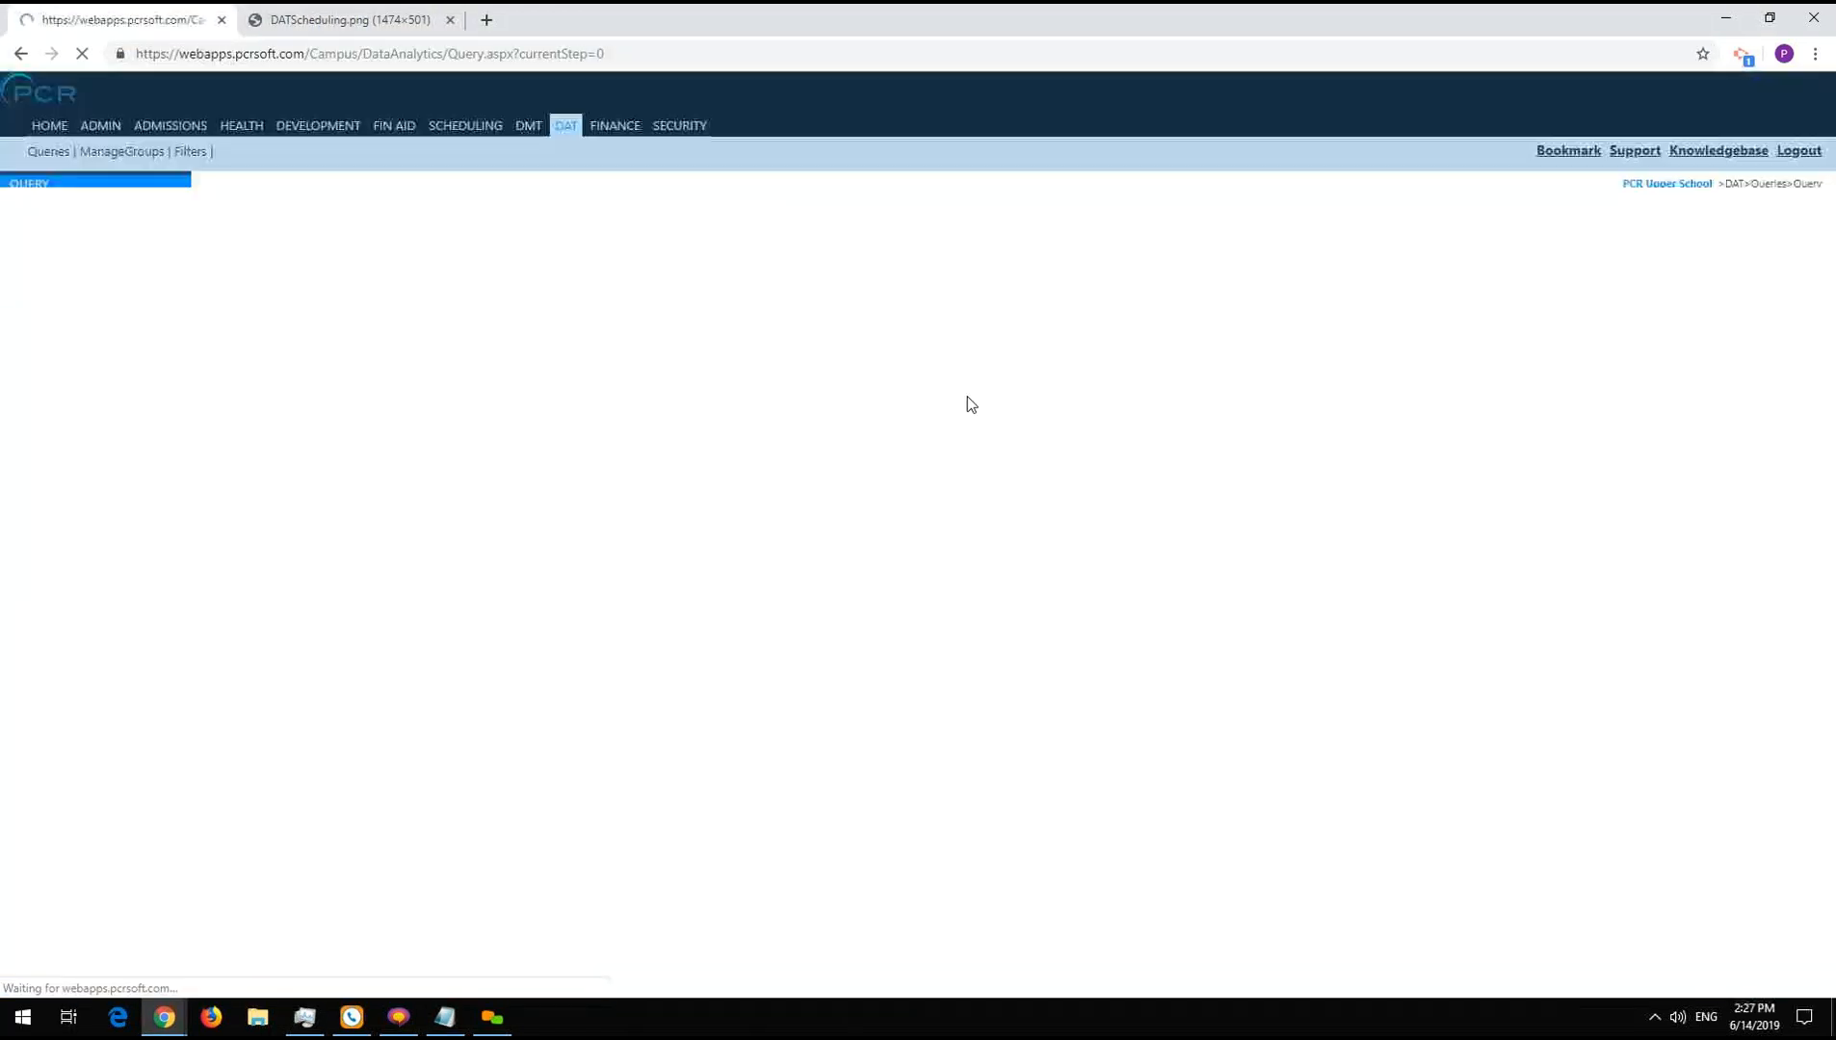
{"action": "left_click", "coordinate": [901, 345]}
{"action": "scroll", "coordinate": [938, 528], "scroll_direction": "down", "scroll_amount": 6}
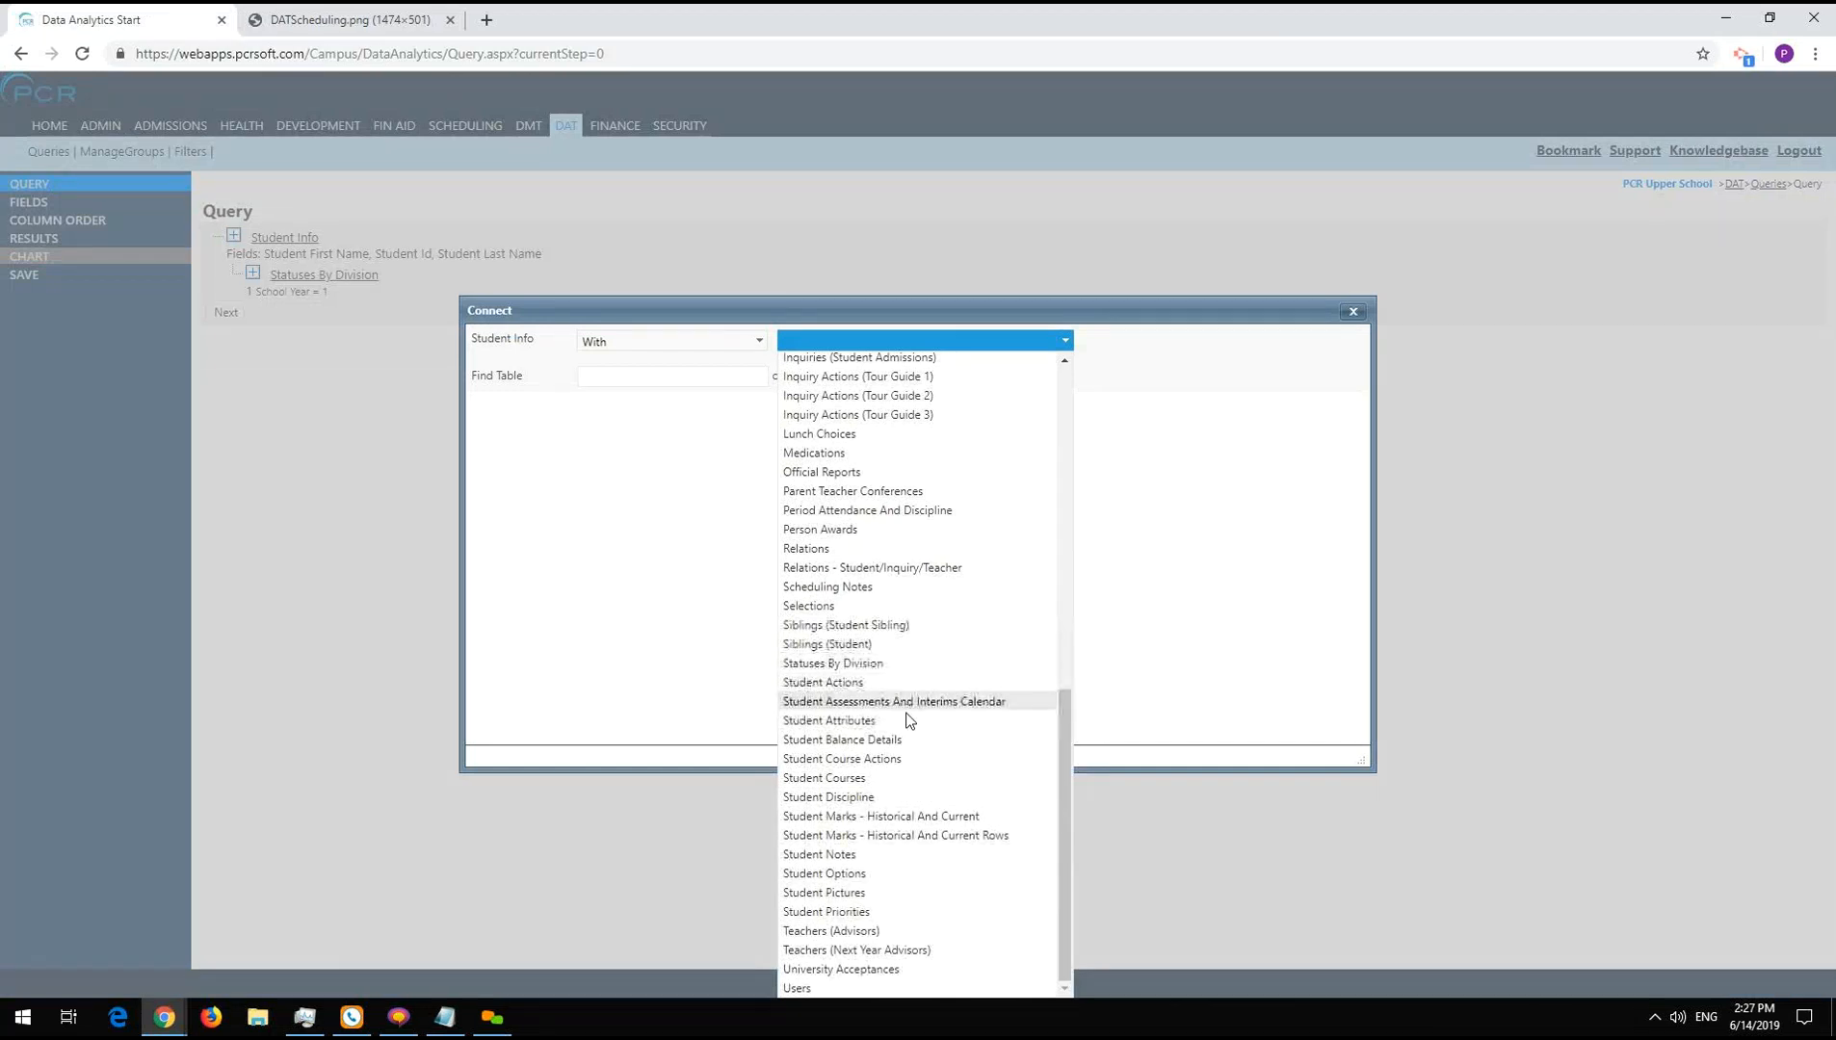
{"action": "left_click", "coordinate": [869, 607]}
{"action": "left_click", "coordinate": [371, 20]}
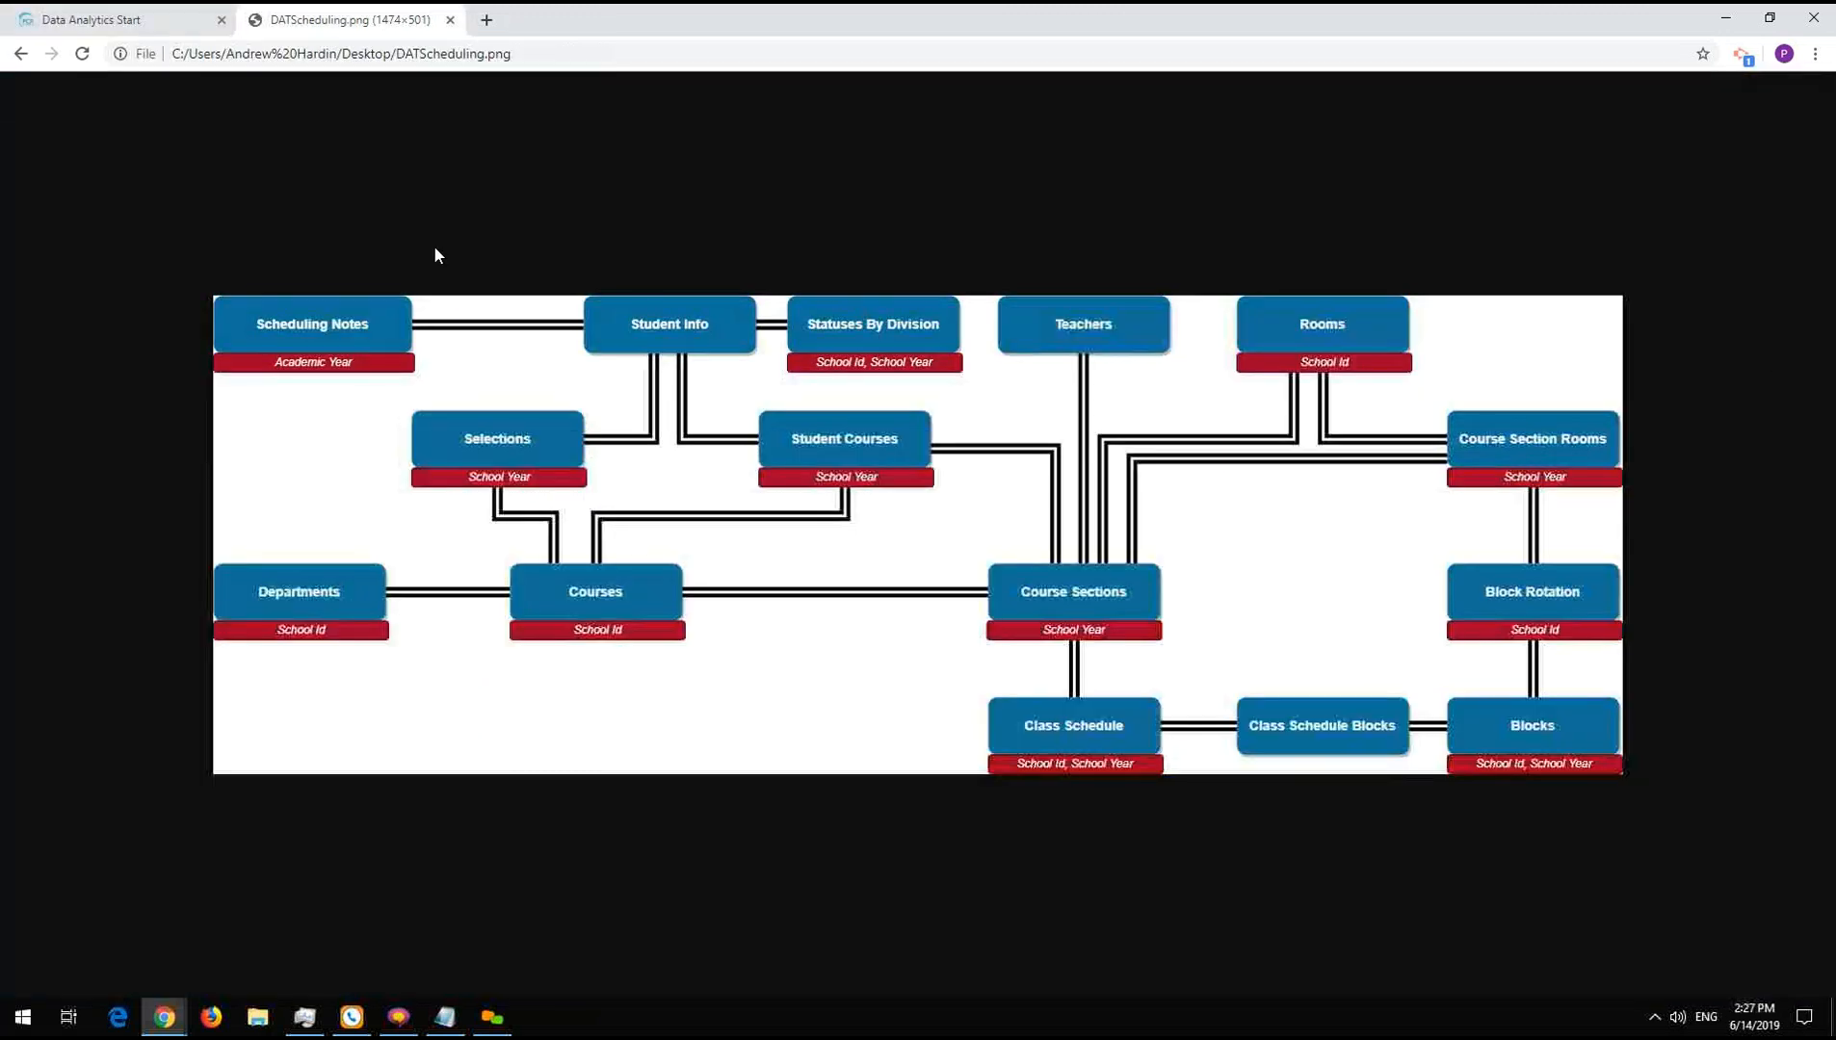
{"action": "left_click", "coordinate": [121, 20]}
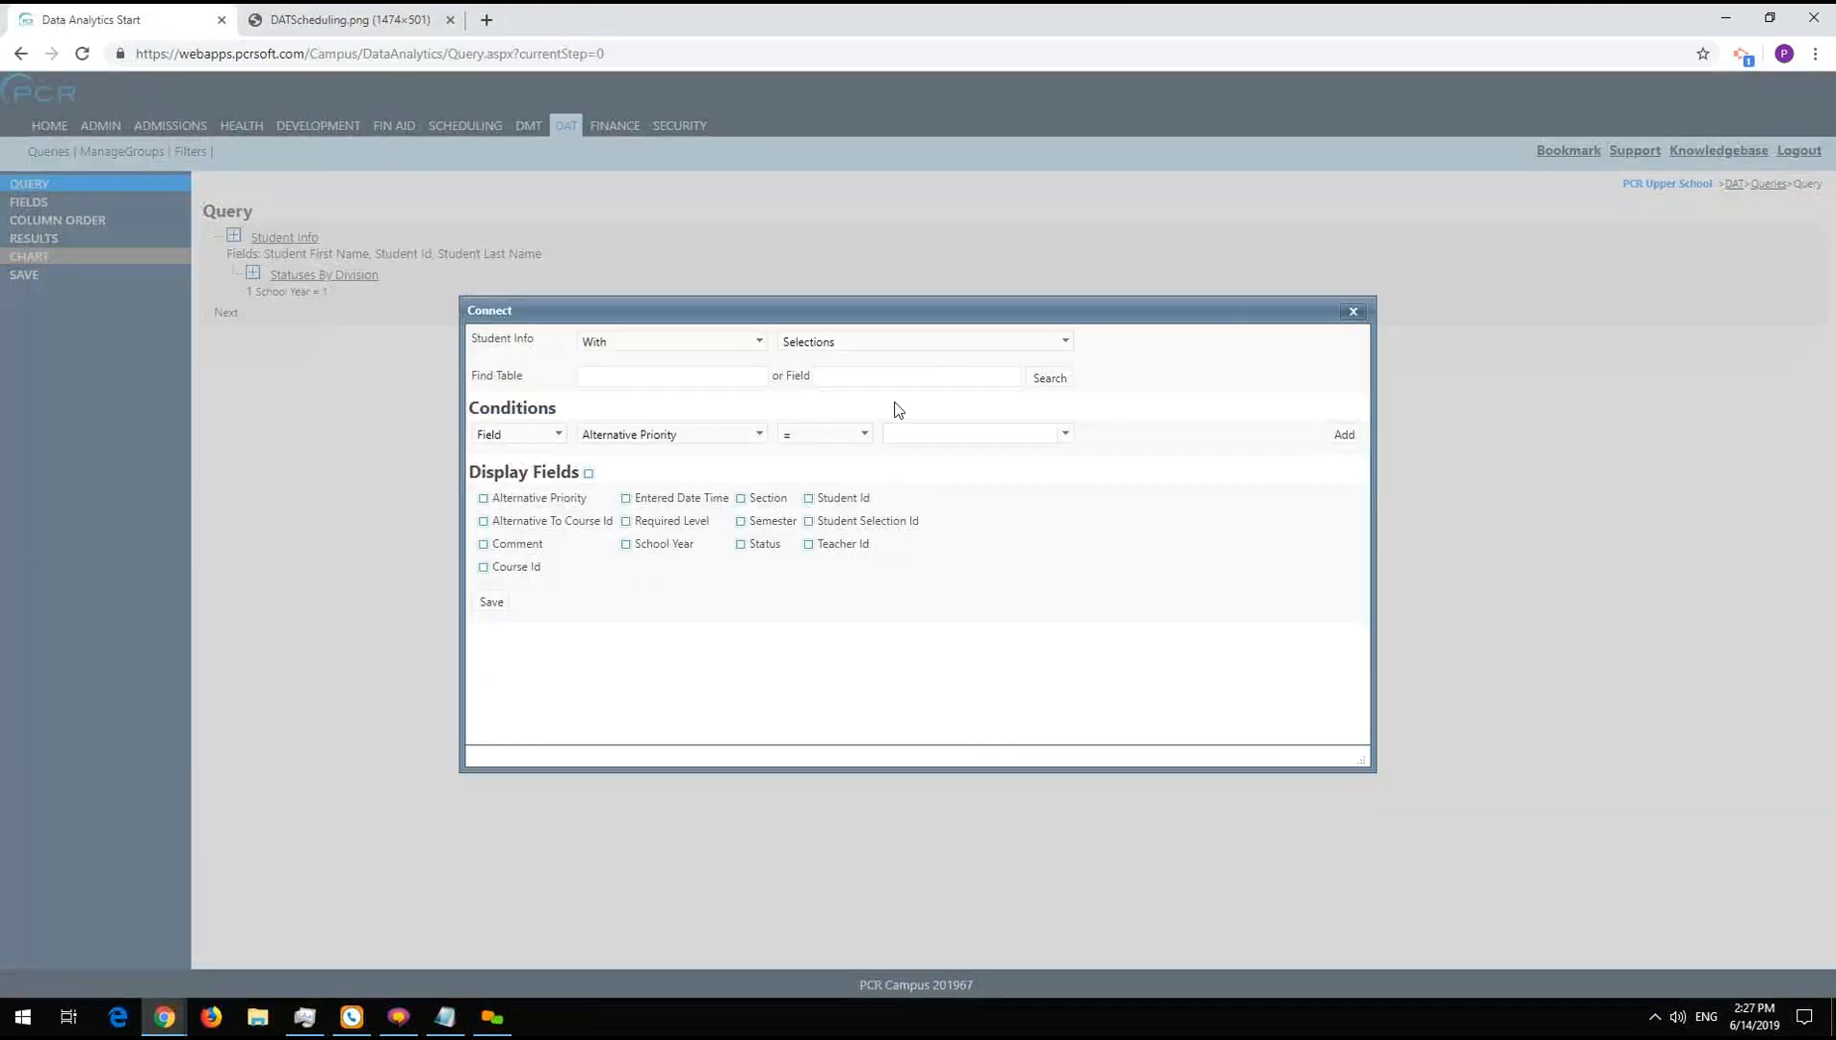
- Add the condition School Year = 1 to the Selections connection
{"action": "left_click", "coordinate": [712, 434]}
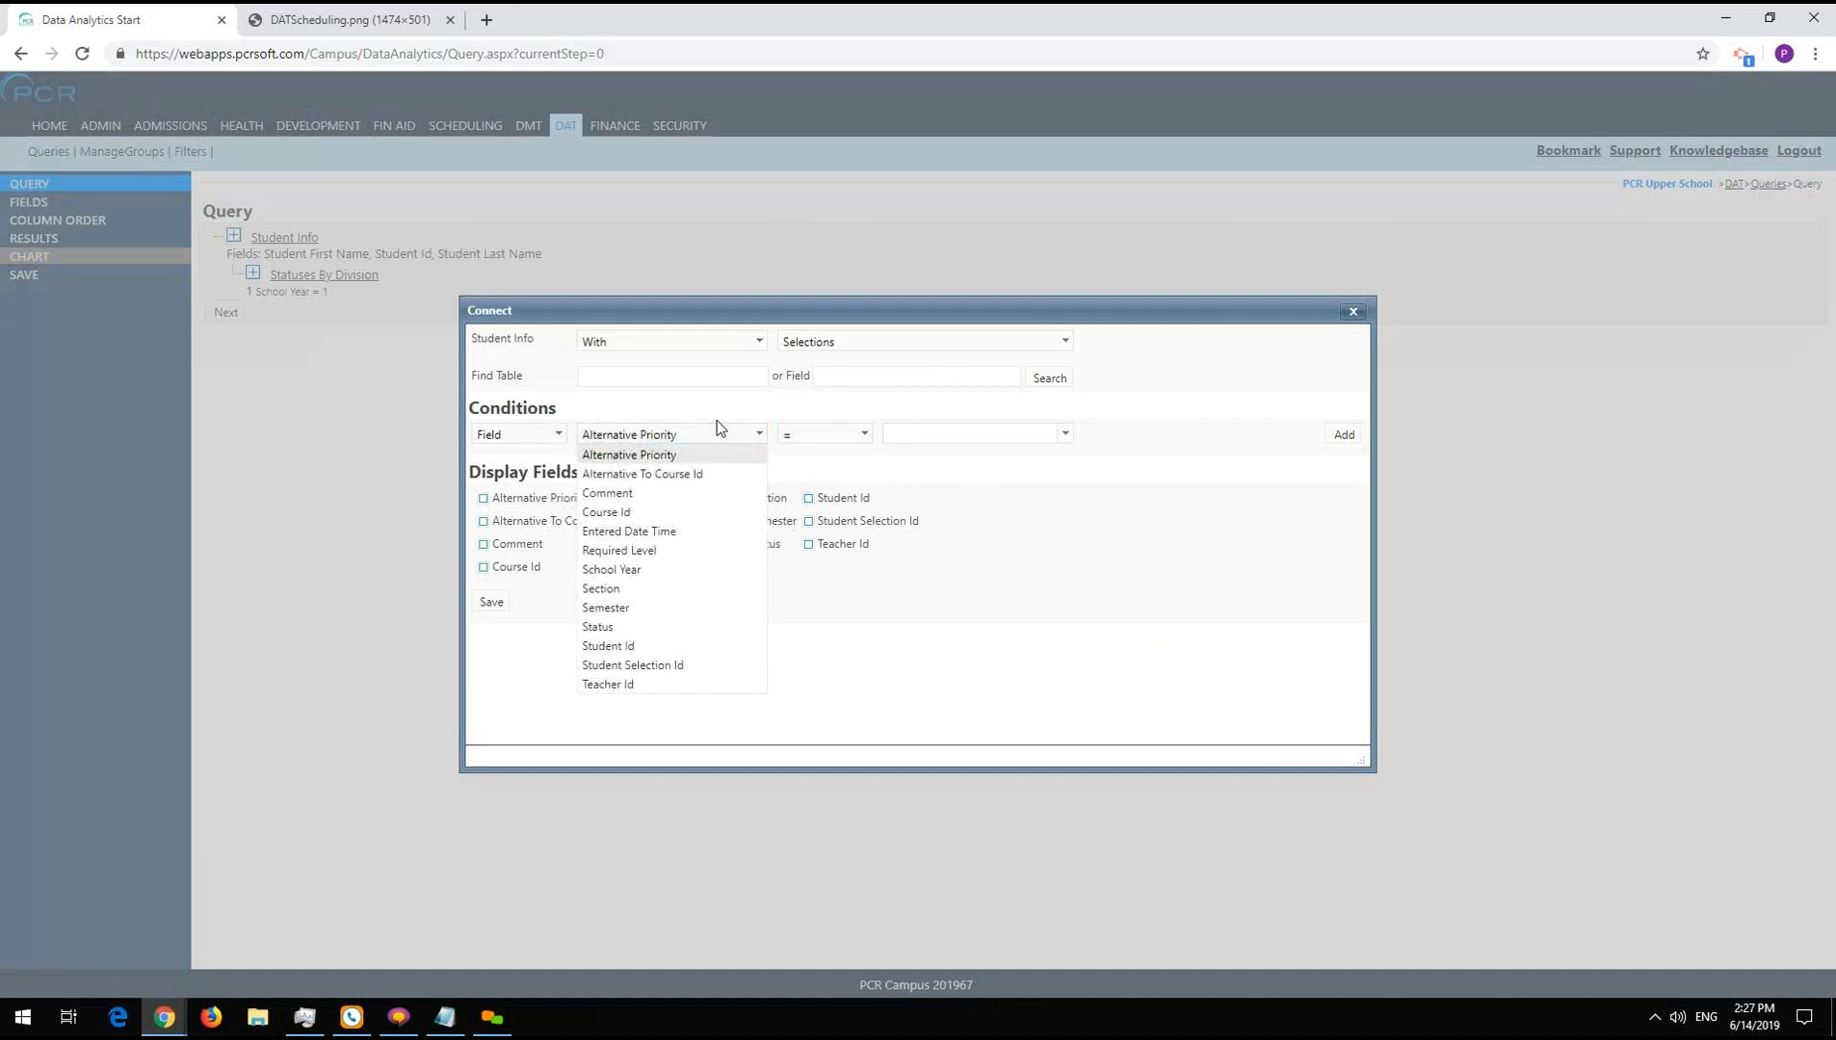
{"action": "left_click", "coordinate": [660, 569]}
{"action": "left_click", "coordinate": [954, 440]}
{"action": "type", "text": "1"}
{"action": "left_click", "coordinate": [1346, 432]}
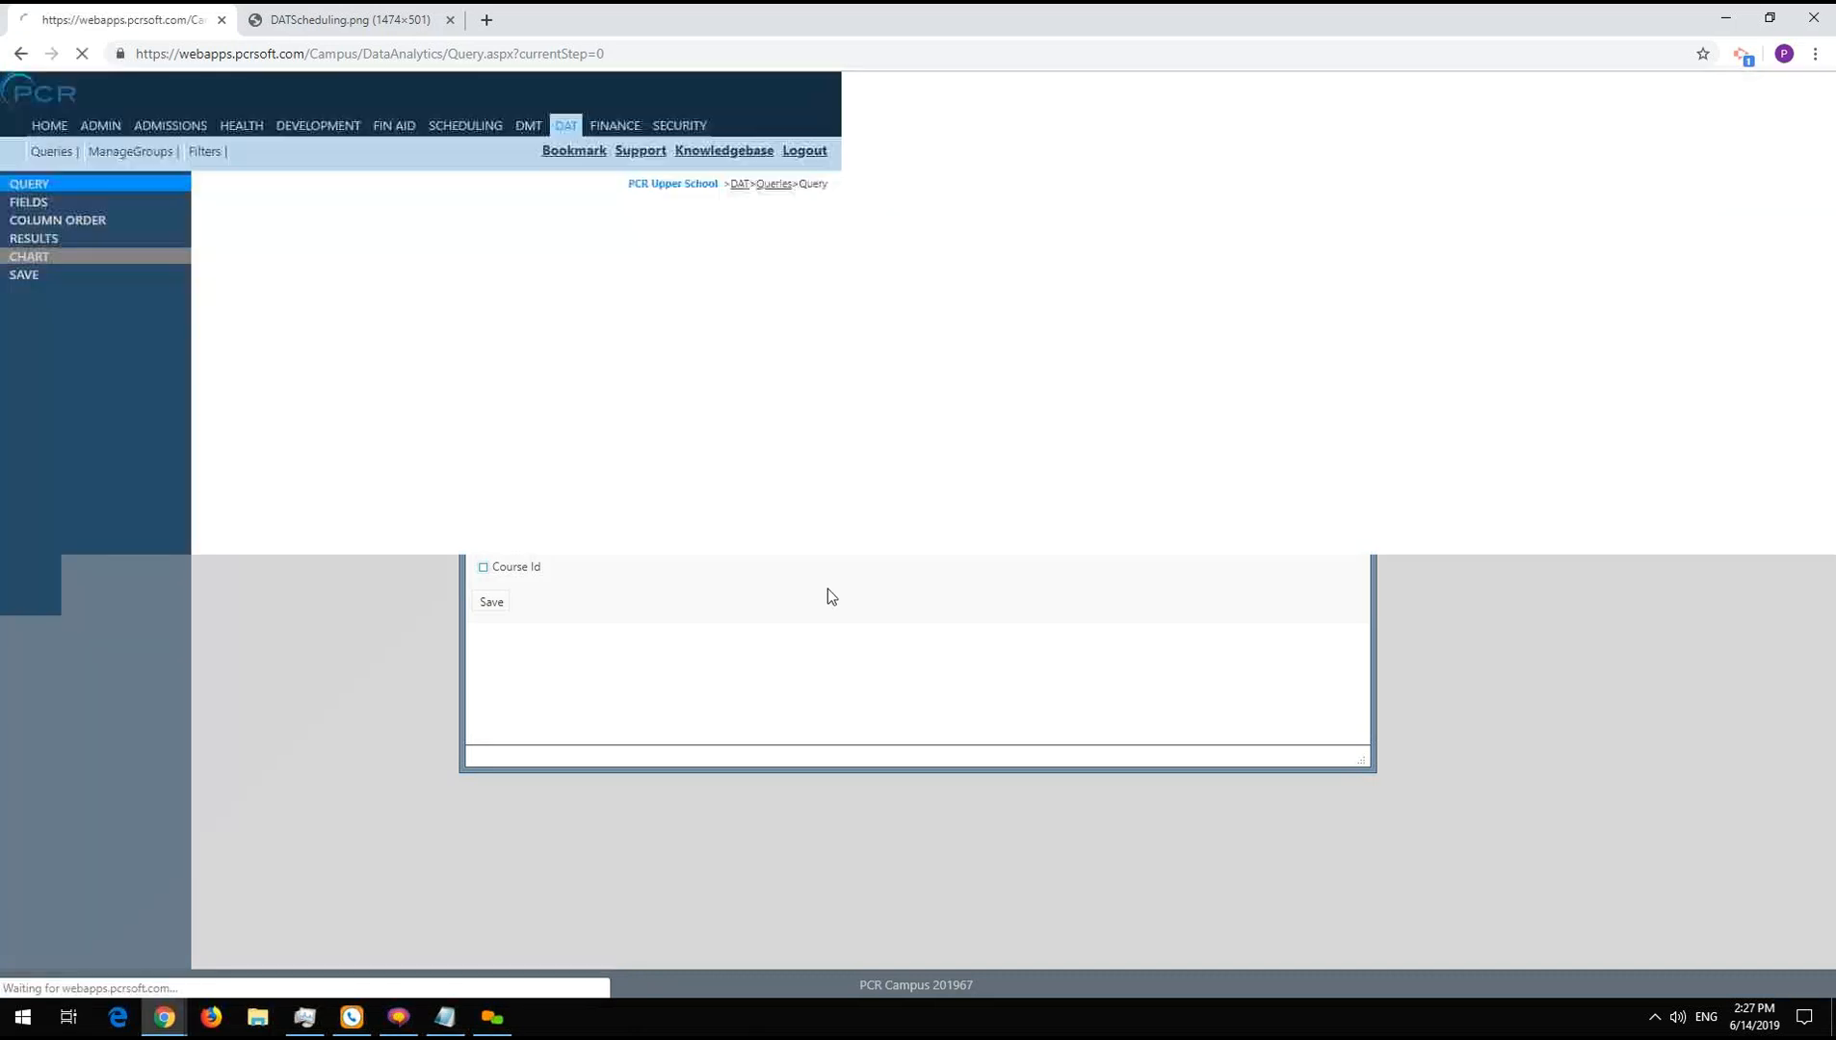
- Save the Selections connection and connect Selections with Courses, consulting the scheduling diagram
{"action": "left_click", "coordinate": [491, 652]}
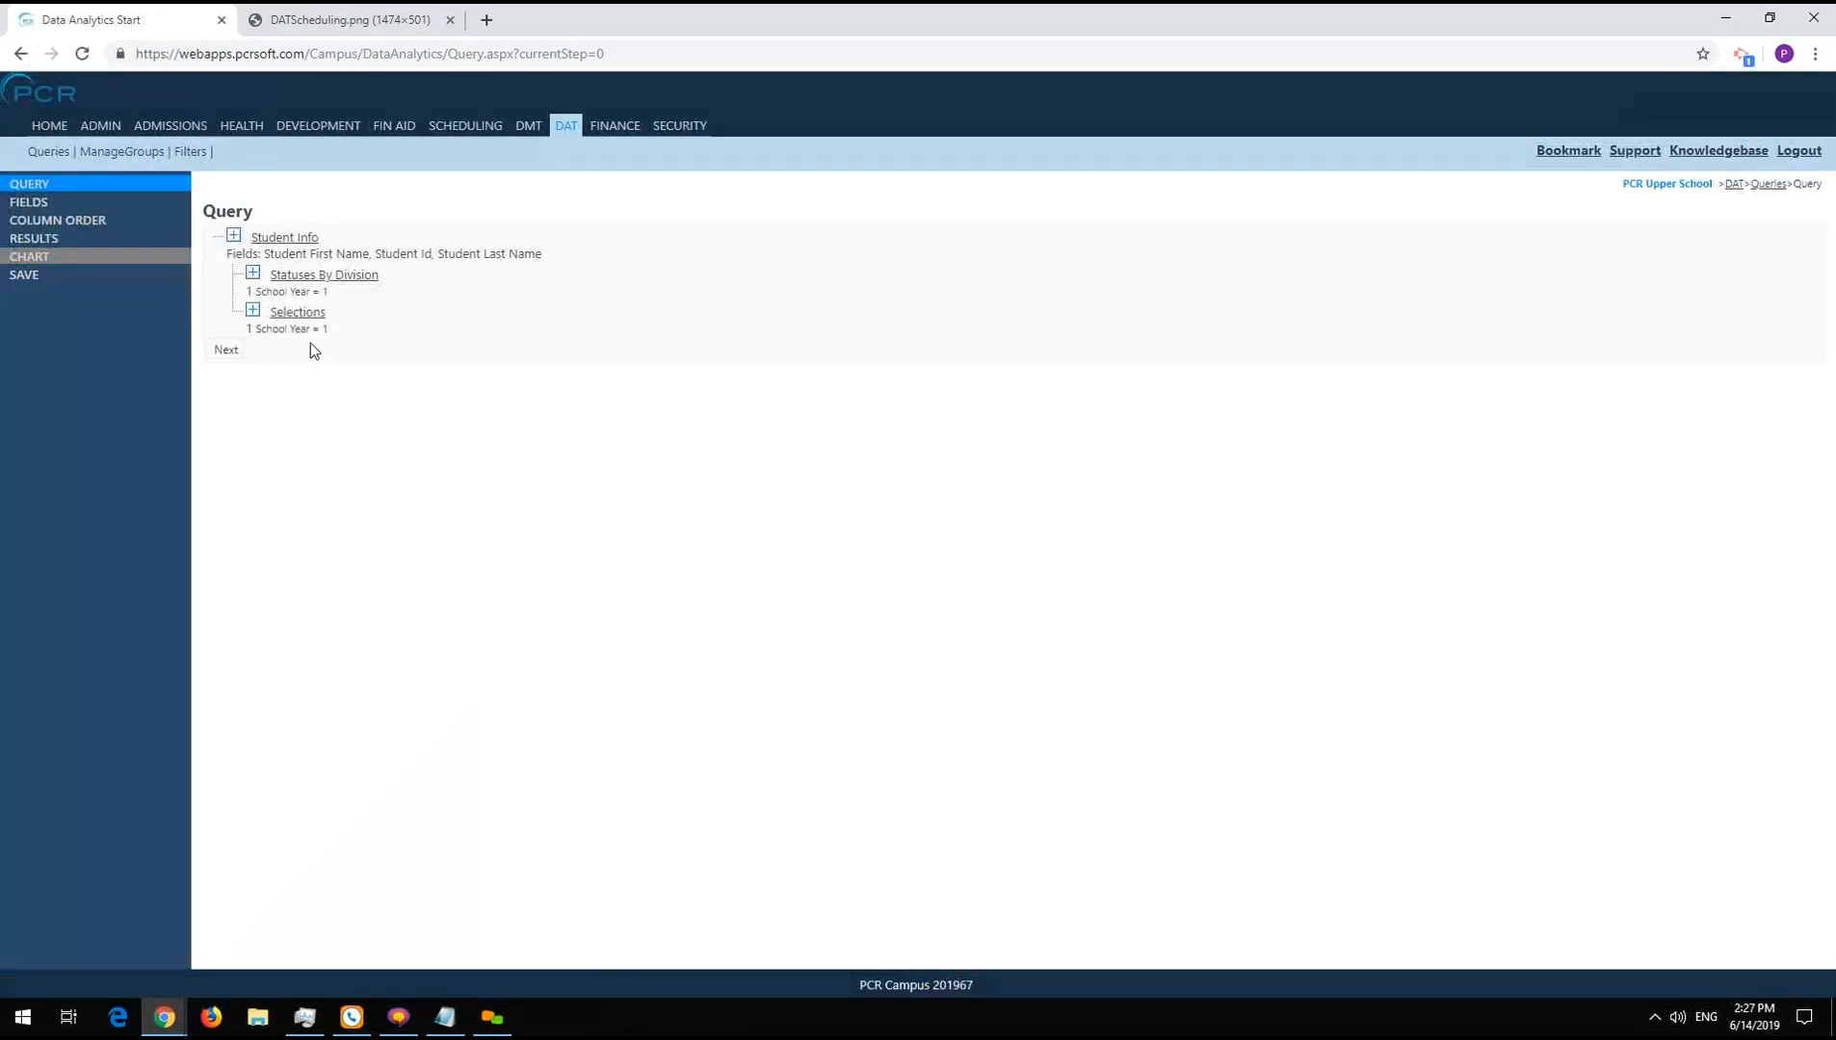
{"action": "left_click", "coordinate": [364, 22]}
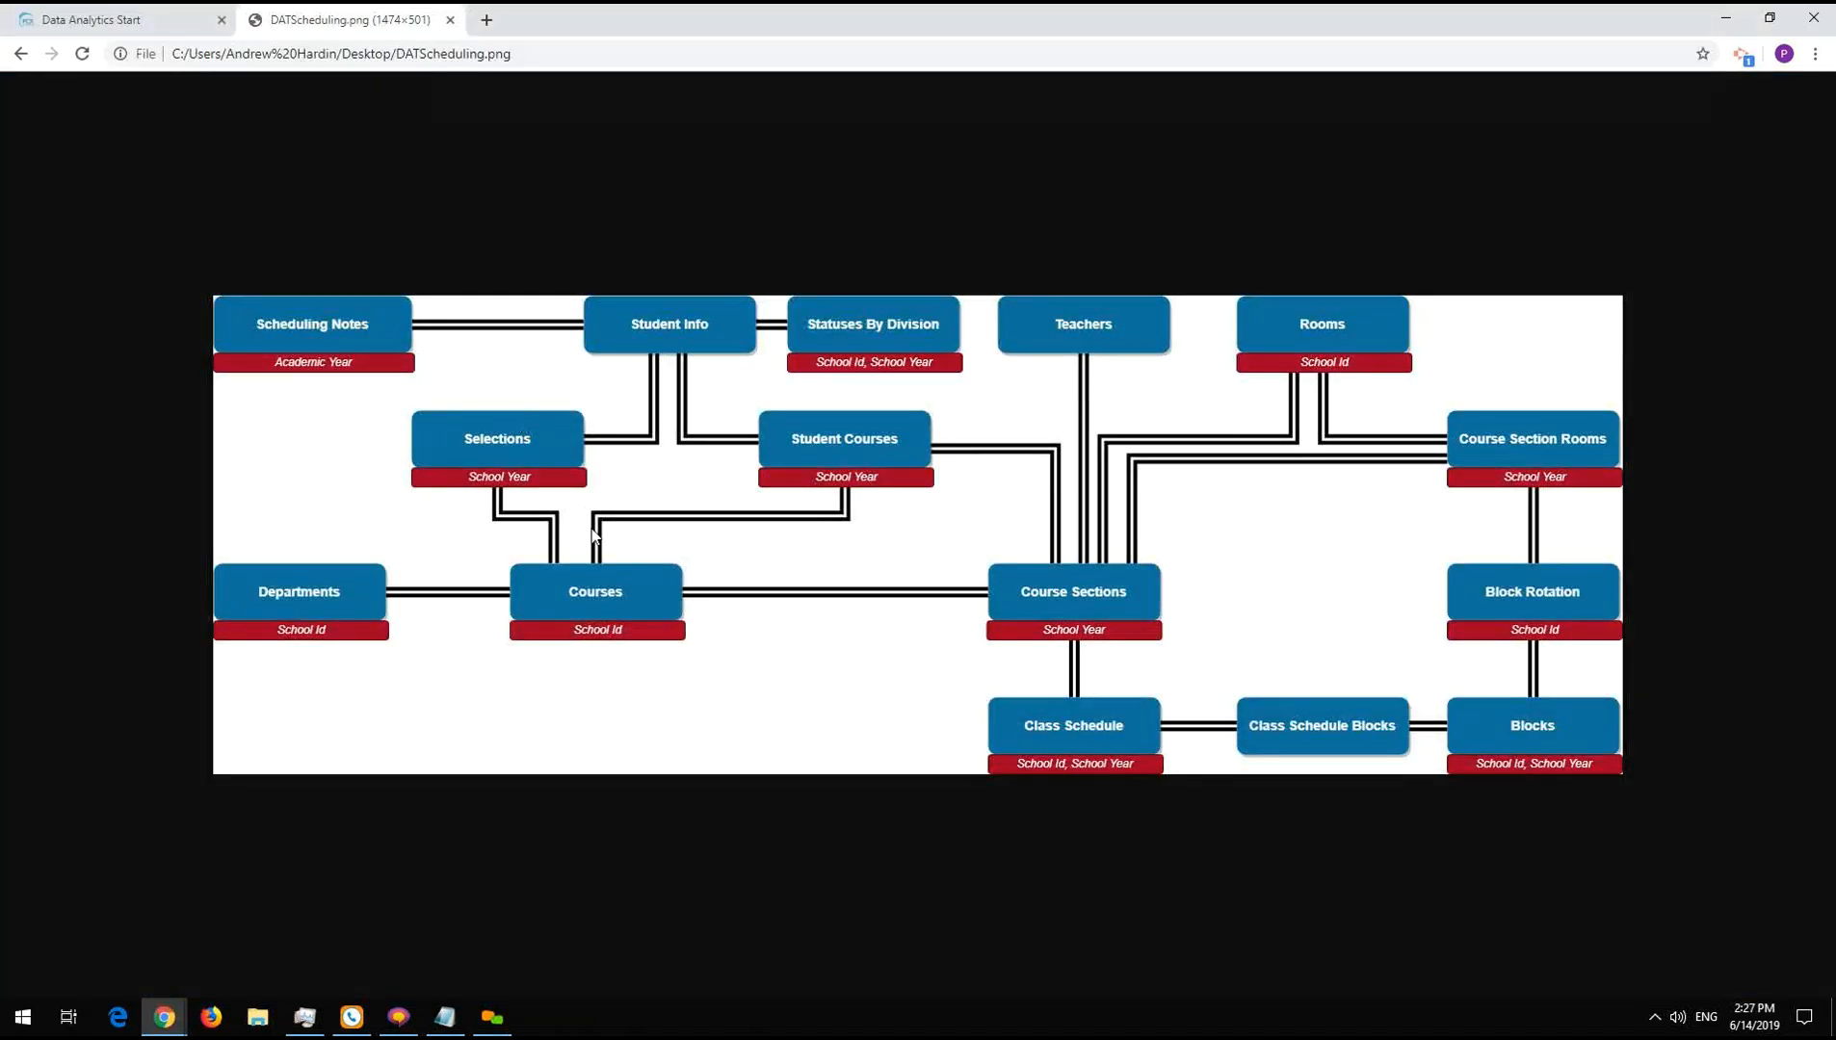
{"action": "left_click", "coordinate": [135, 19]}
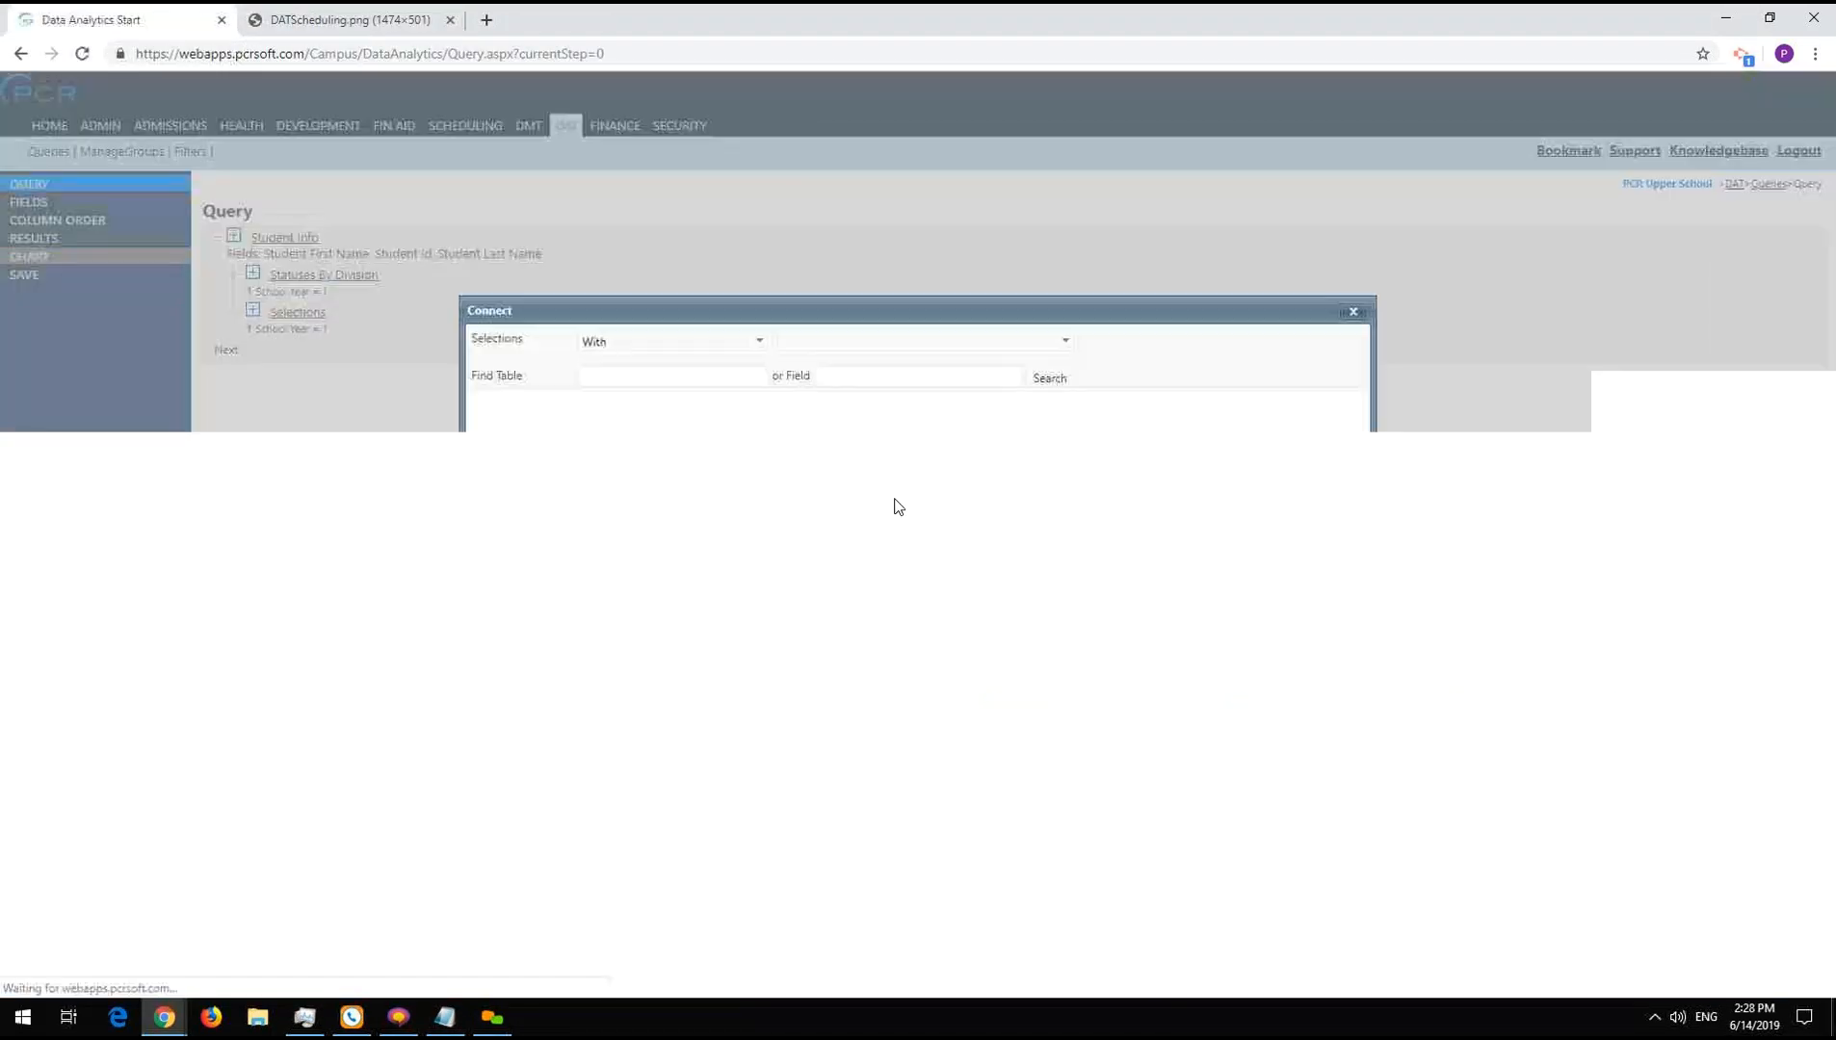
{"action": "left_click", "coordinate": [877, 341]}
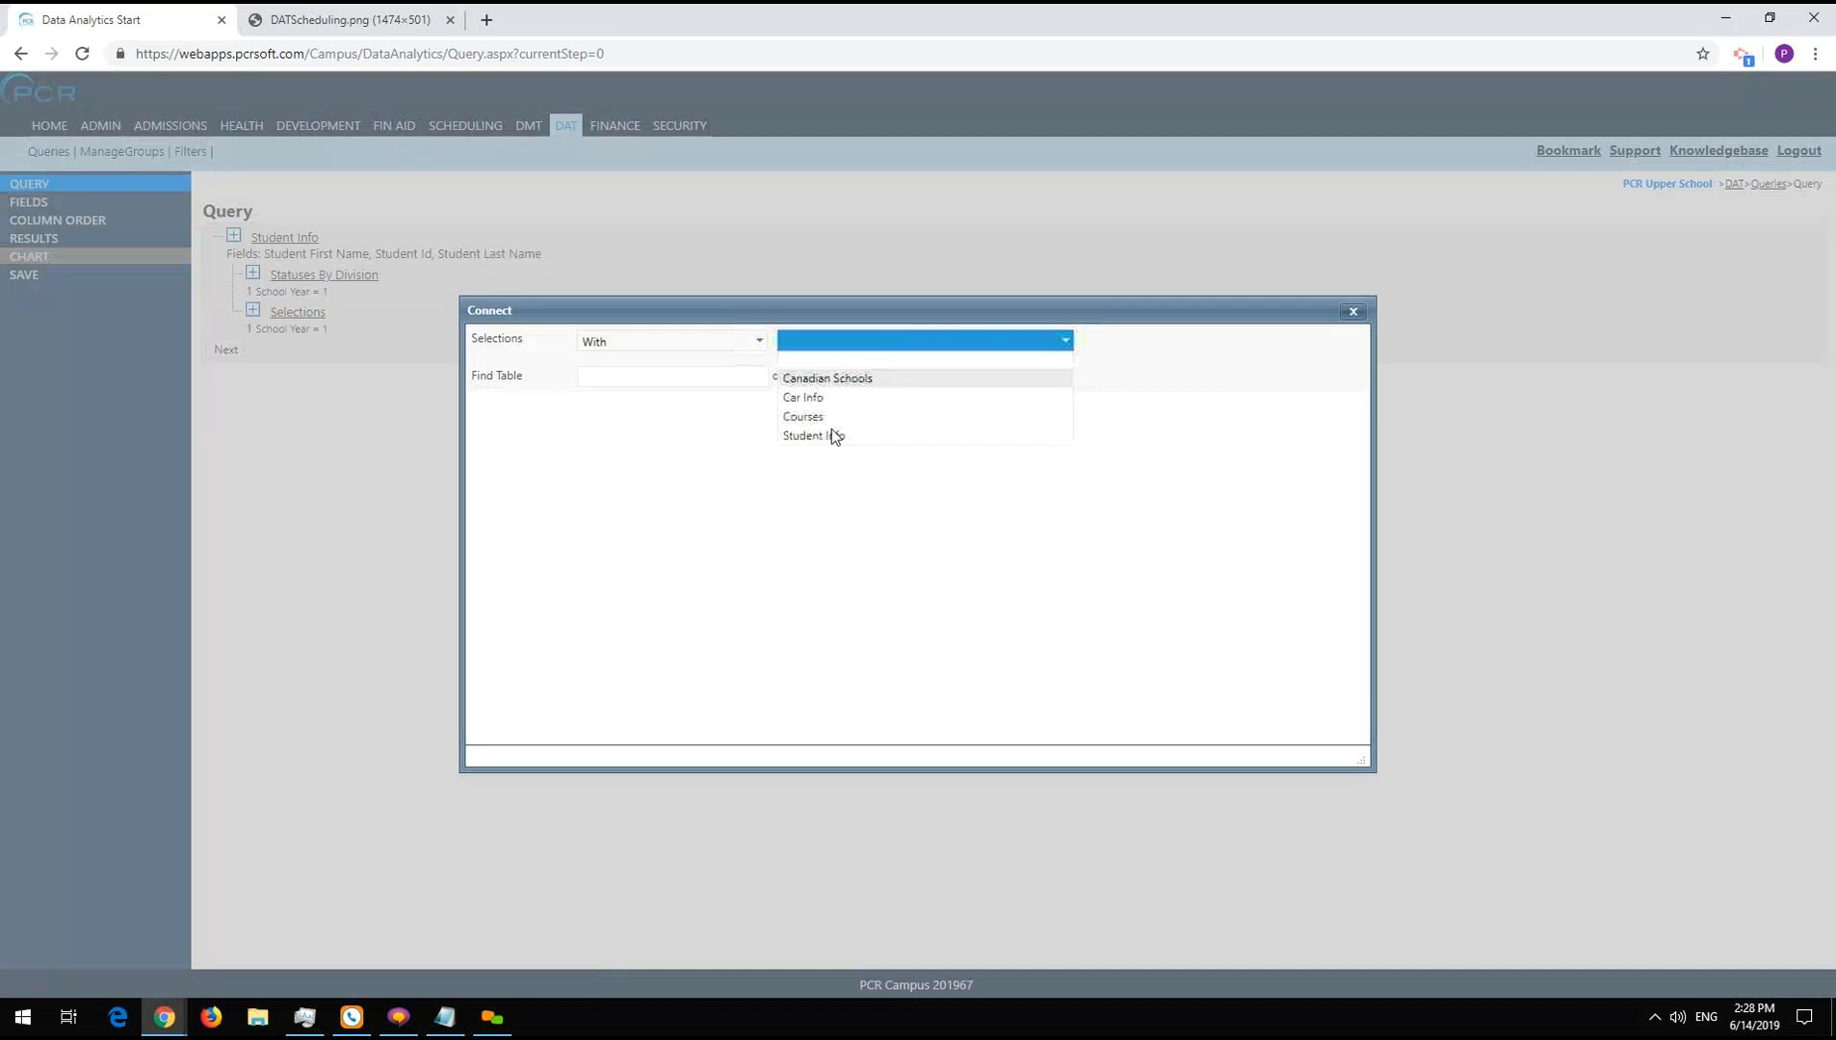
{"action": "left_click", "coordinate": [812, 421]}
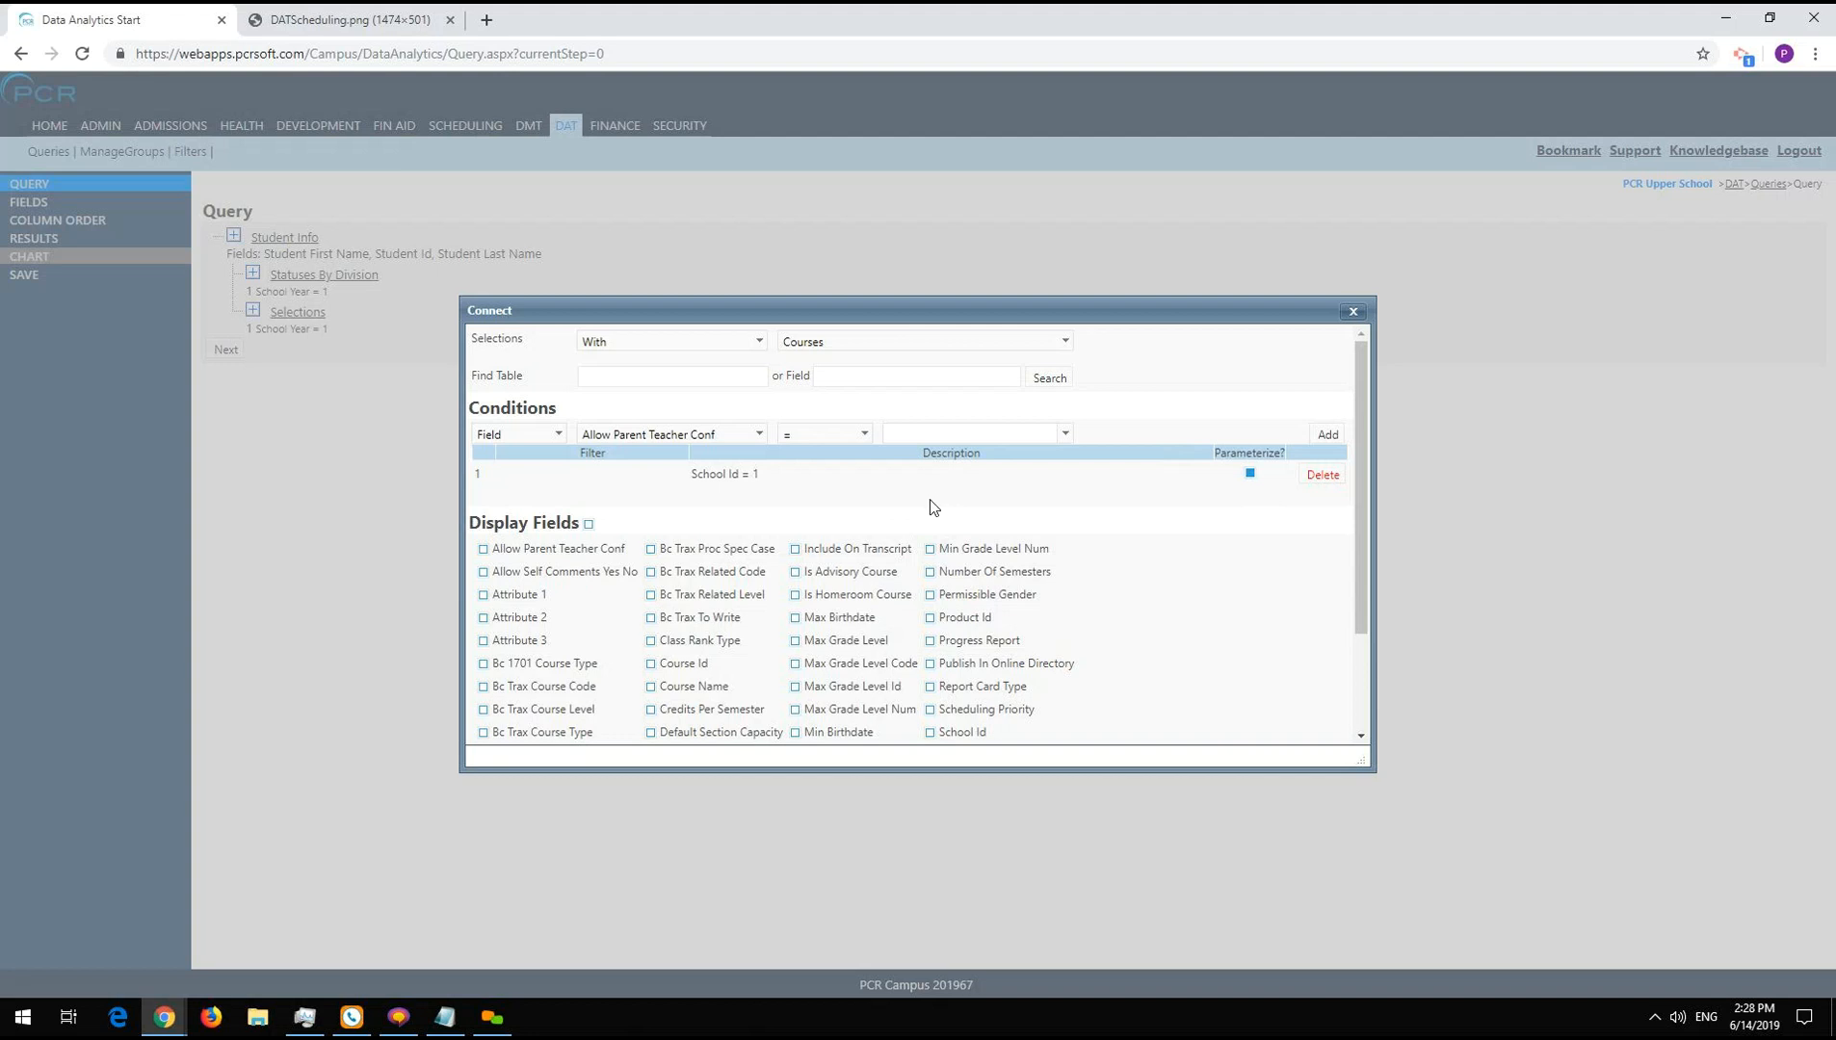
- Choose Course Id as the display field for Courses and save the connection
{"action": "scroll", "coordinate": [927, 505], "scroll_direction": "down", "scroll_amount": 1}
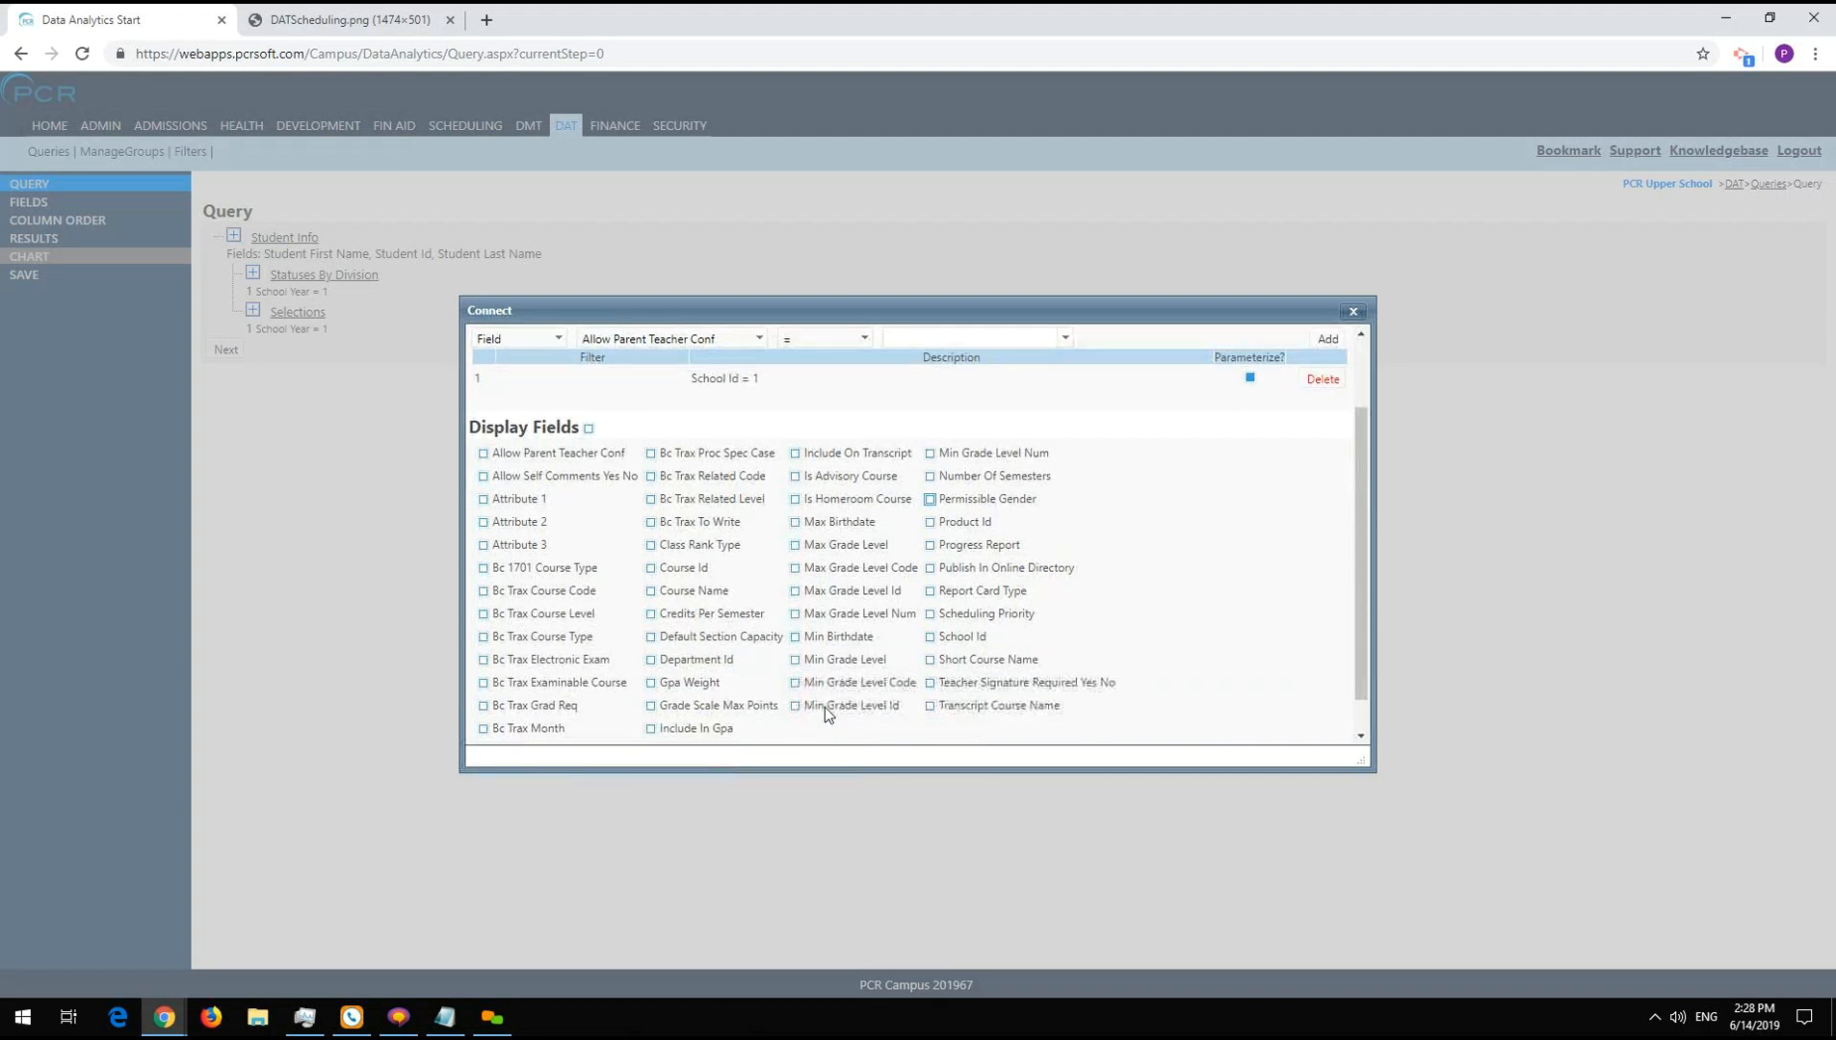
{"action": "left_click", "coordinate": [676, 574]}
{"action": "scroll", "coordinate": [557, 654], "scroll_direction": "down", "scroll_amount": 1}
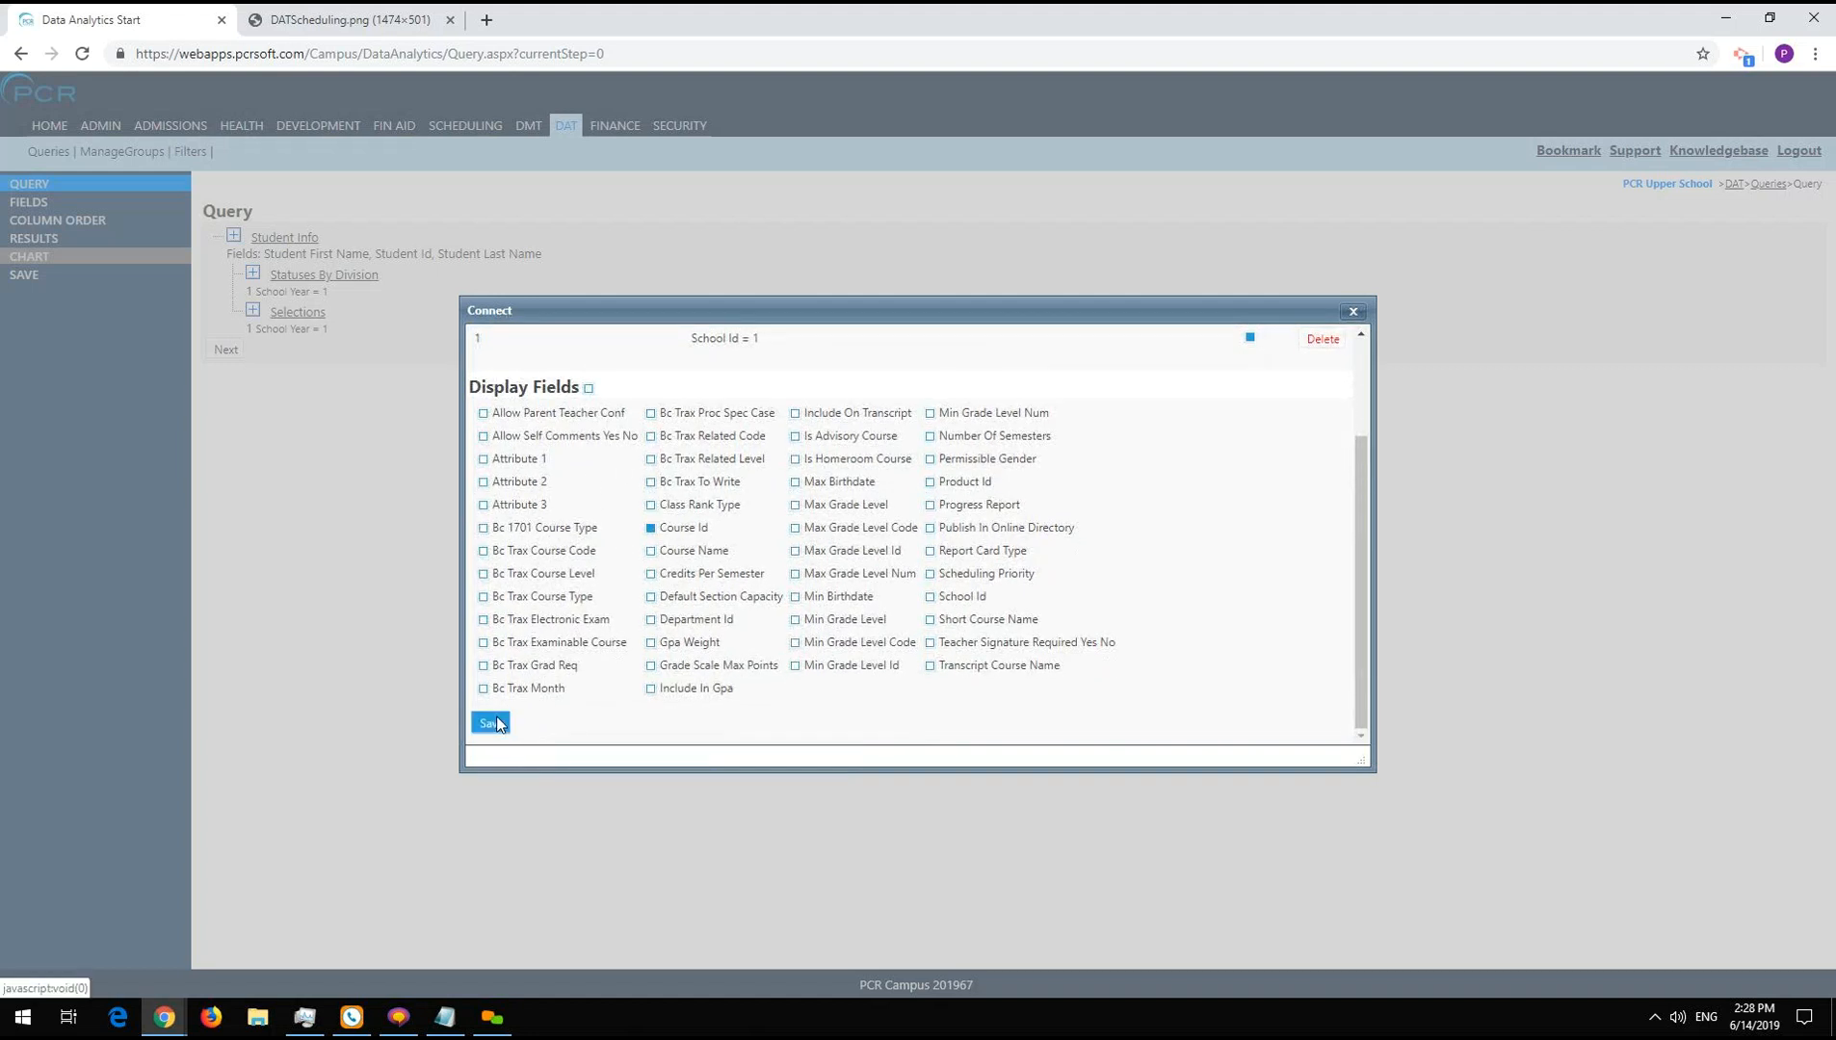
{"action": "left_click", "coordinate": [492, 723]}
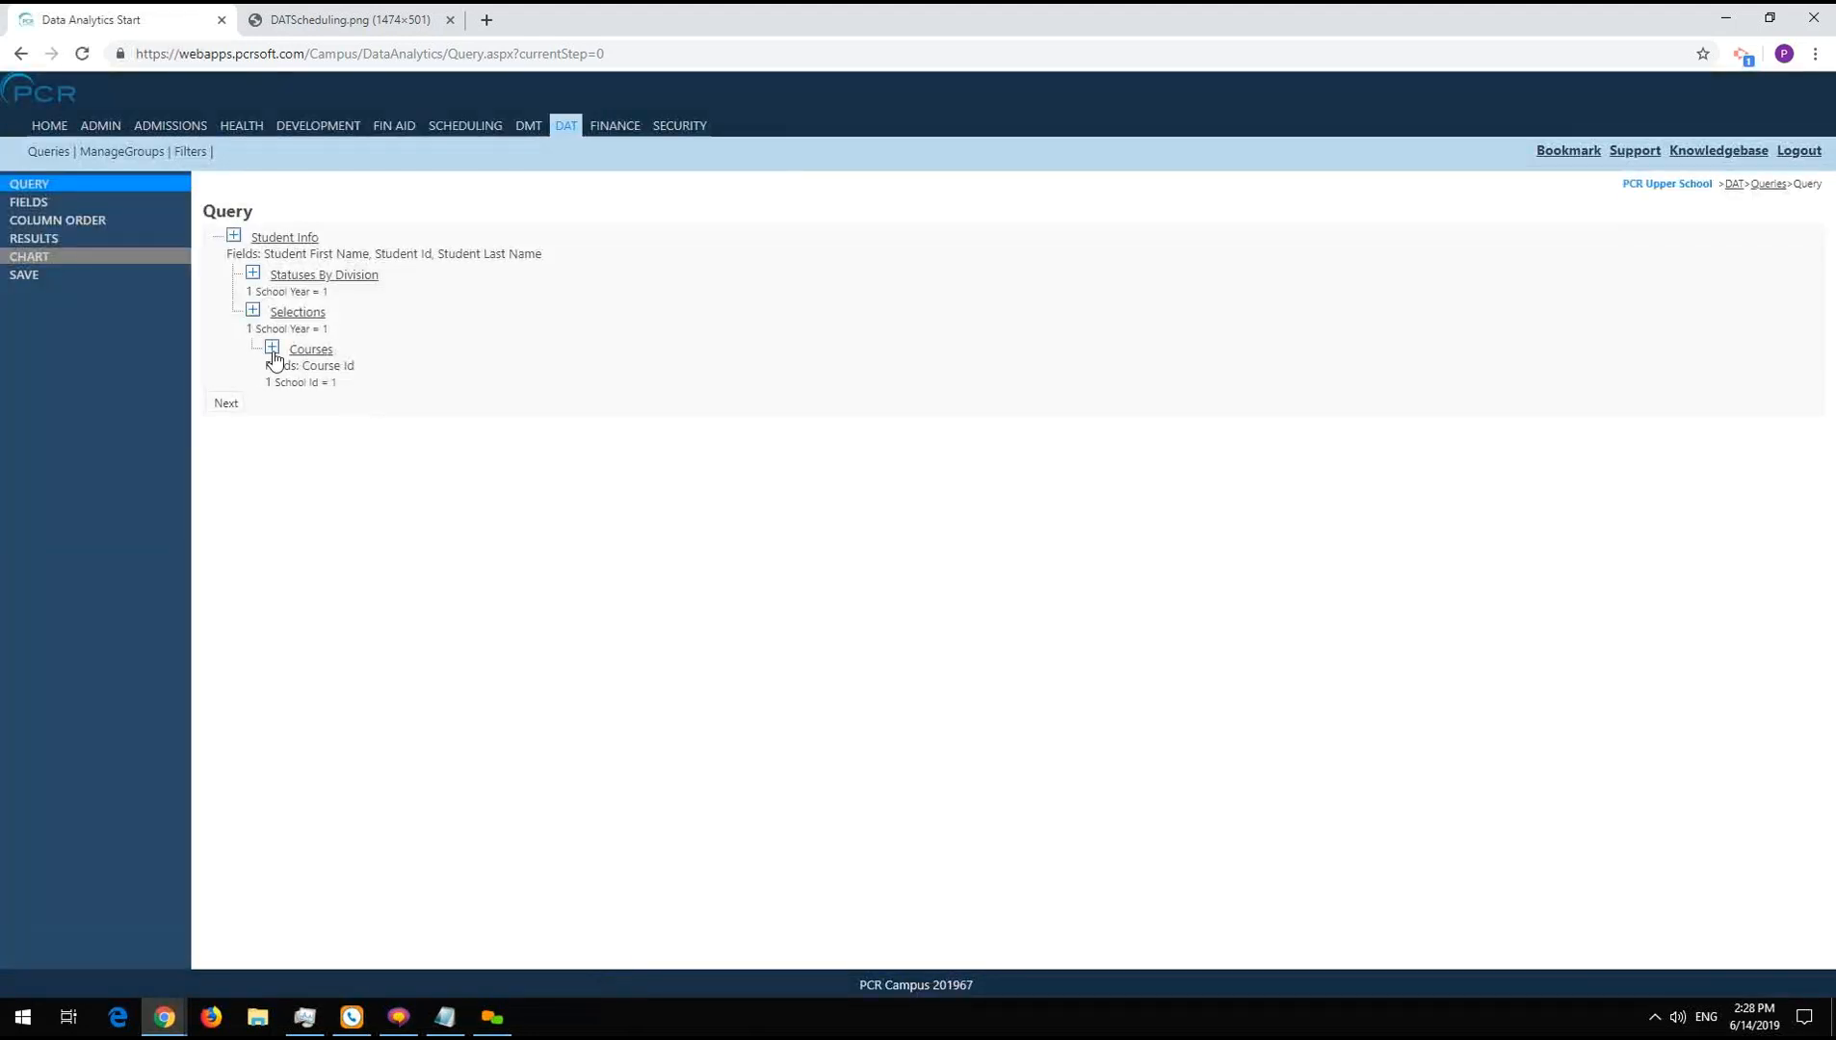
- Connect Courses with Departments, checking the scheduling diagram for the table's link and condition
{"action": "left_click", "coordinate": [273, 347]}
{"action": "left_click", "coordinate": [872, 342]}
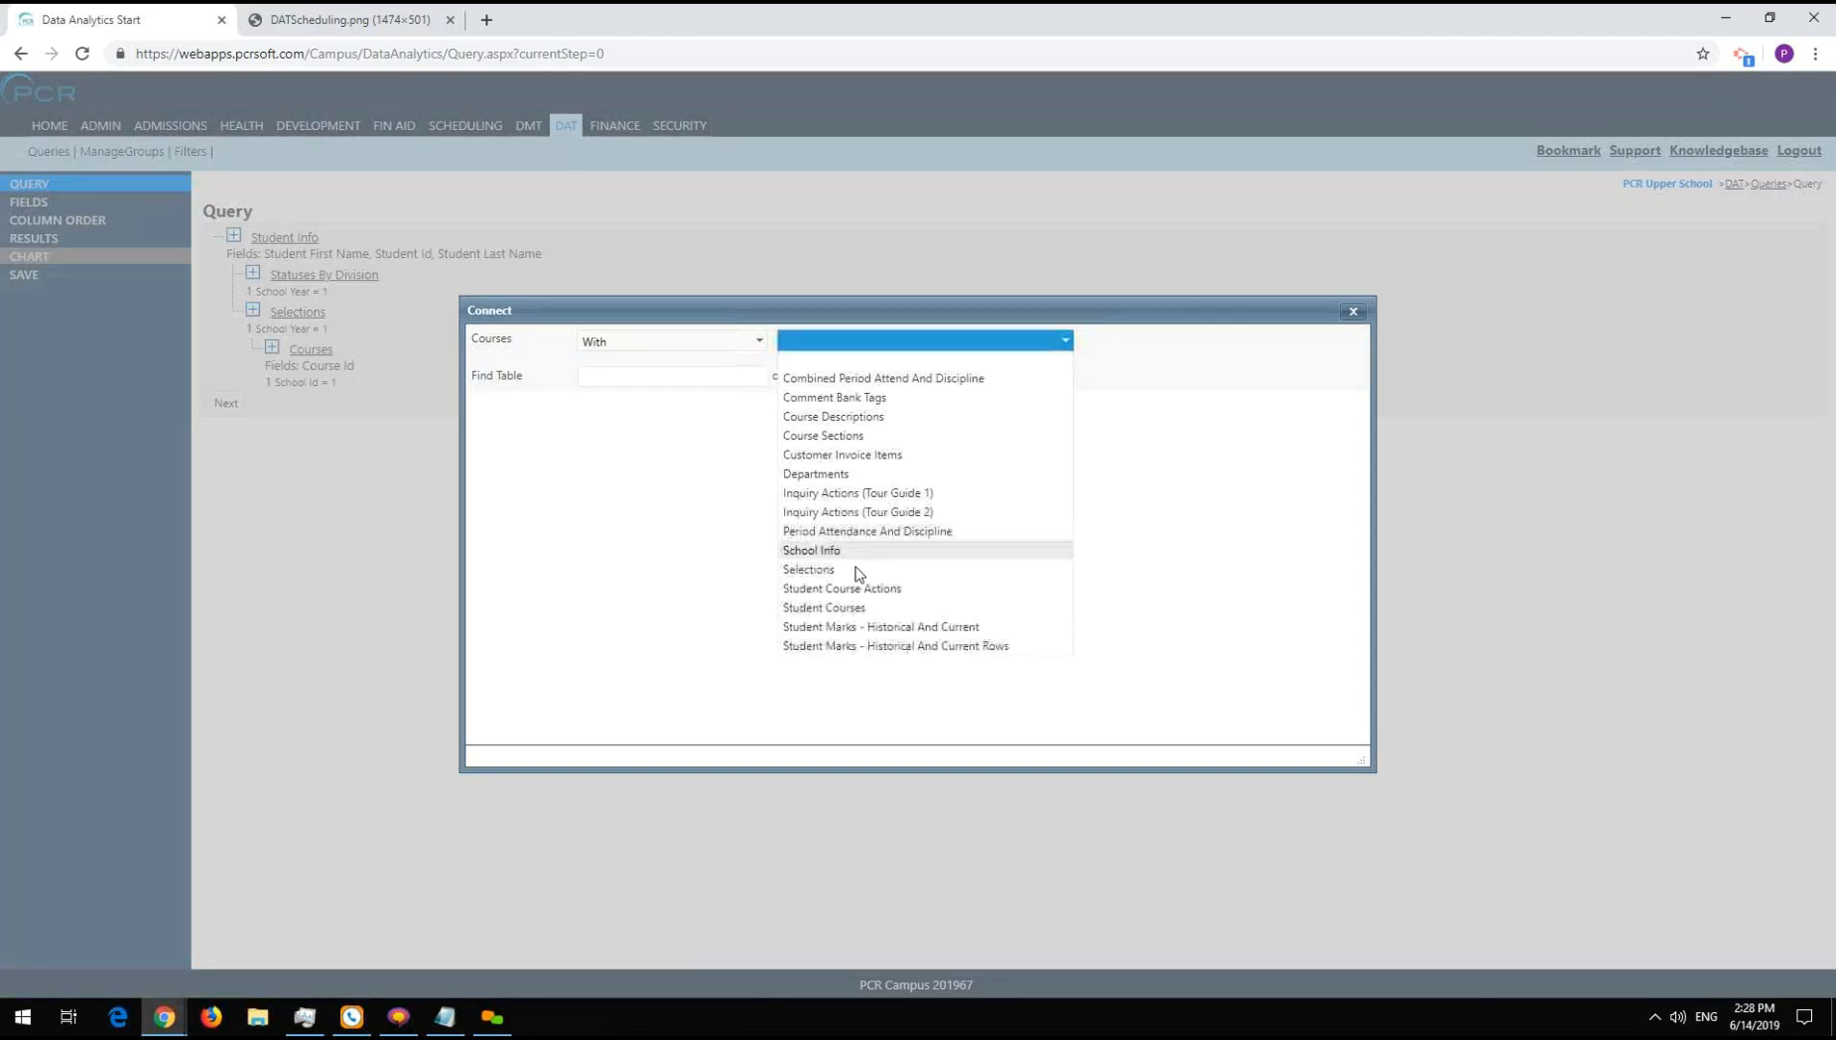
{"action": "left_click", "coordinate": [863, 475]}
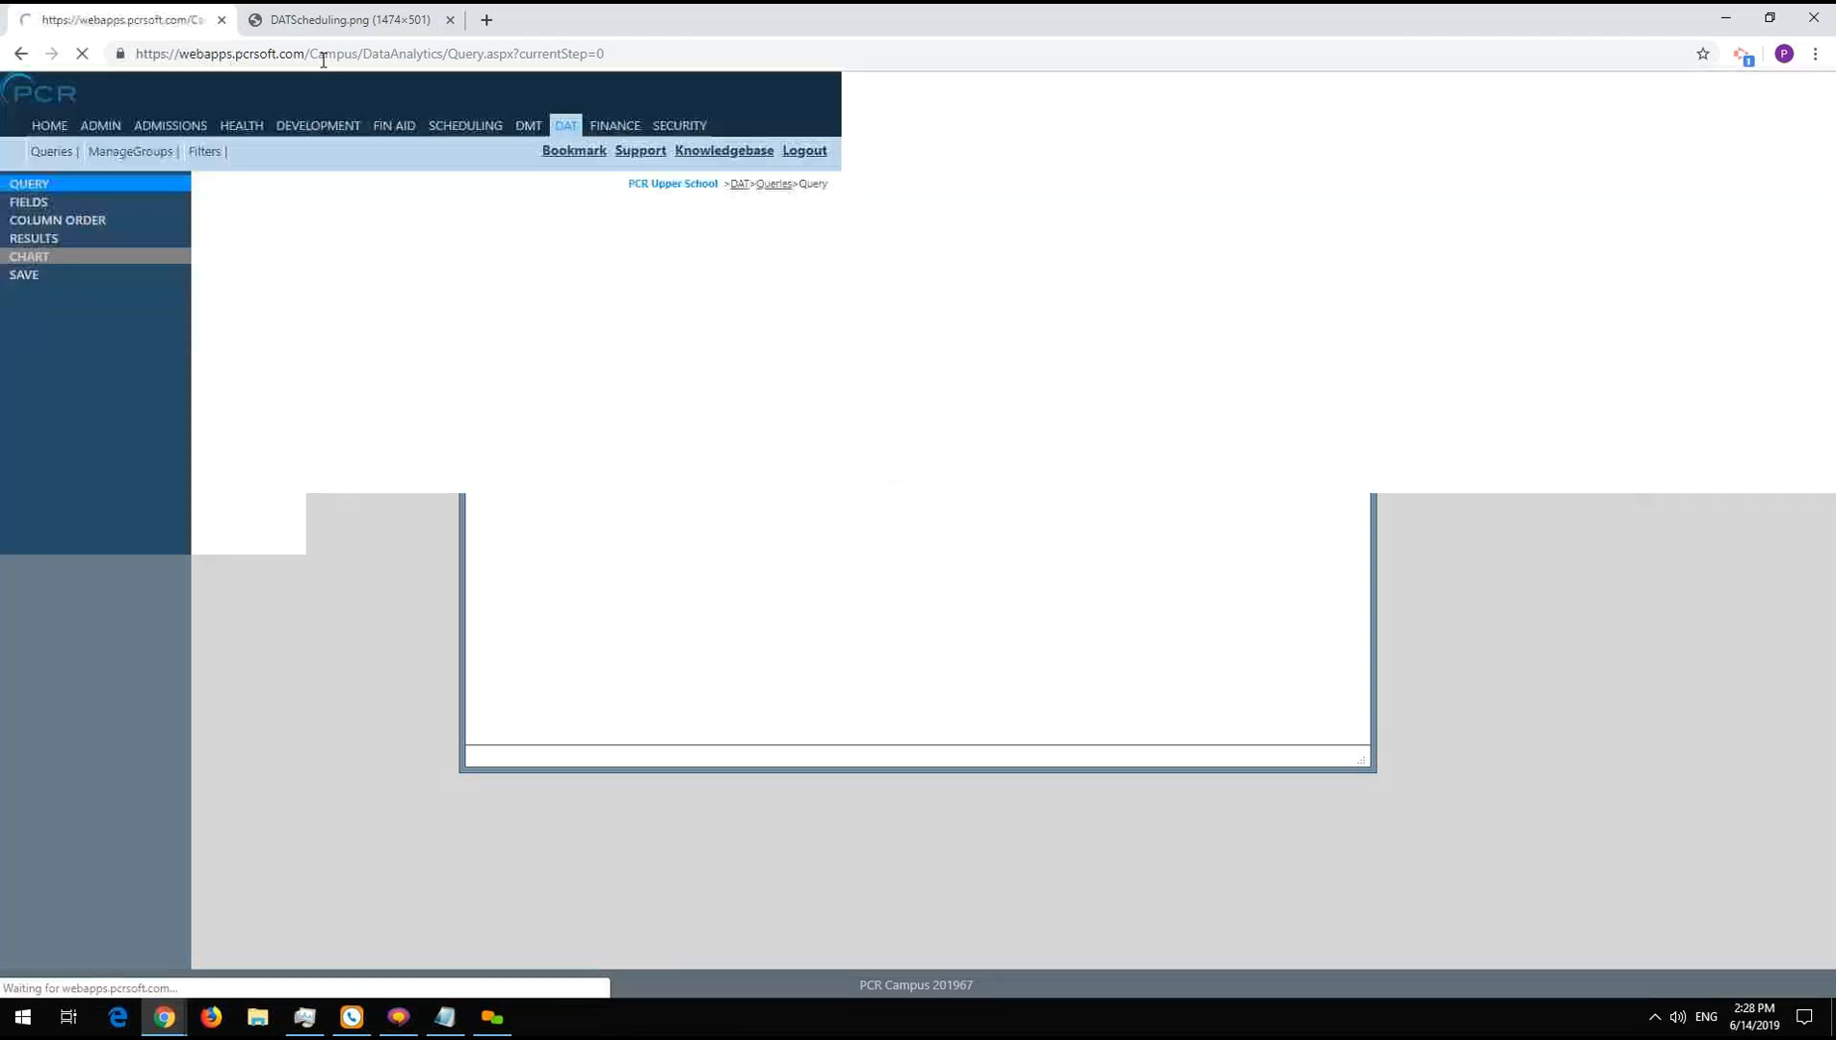
{"action": "key", "text": "ctrl+Tab"}
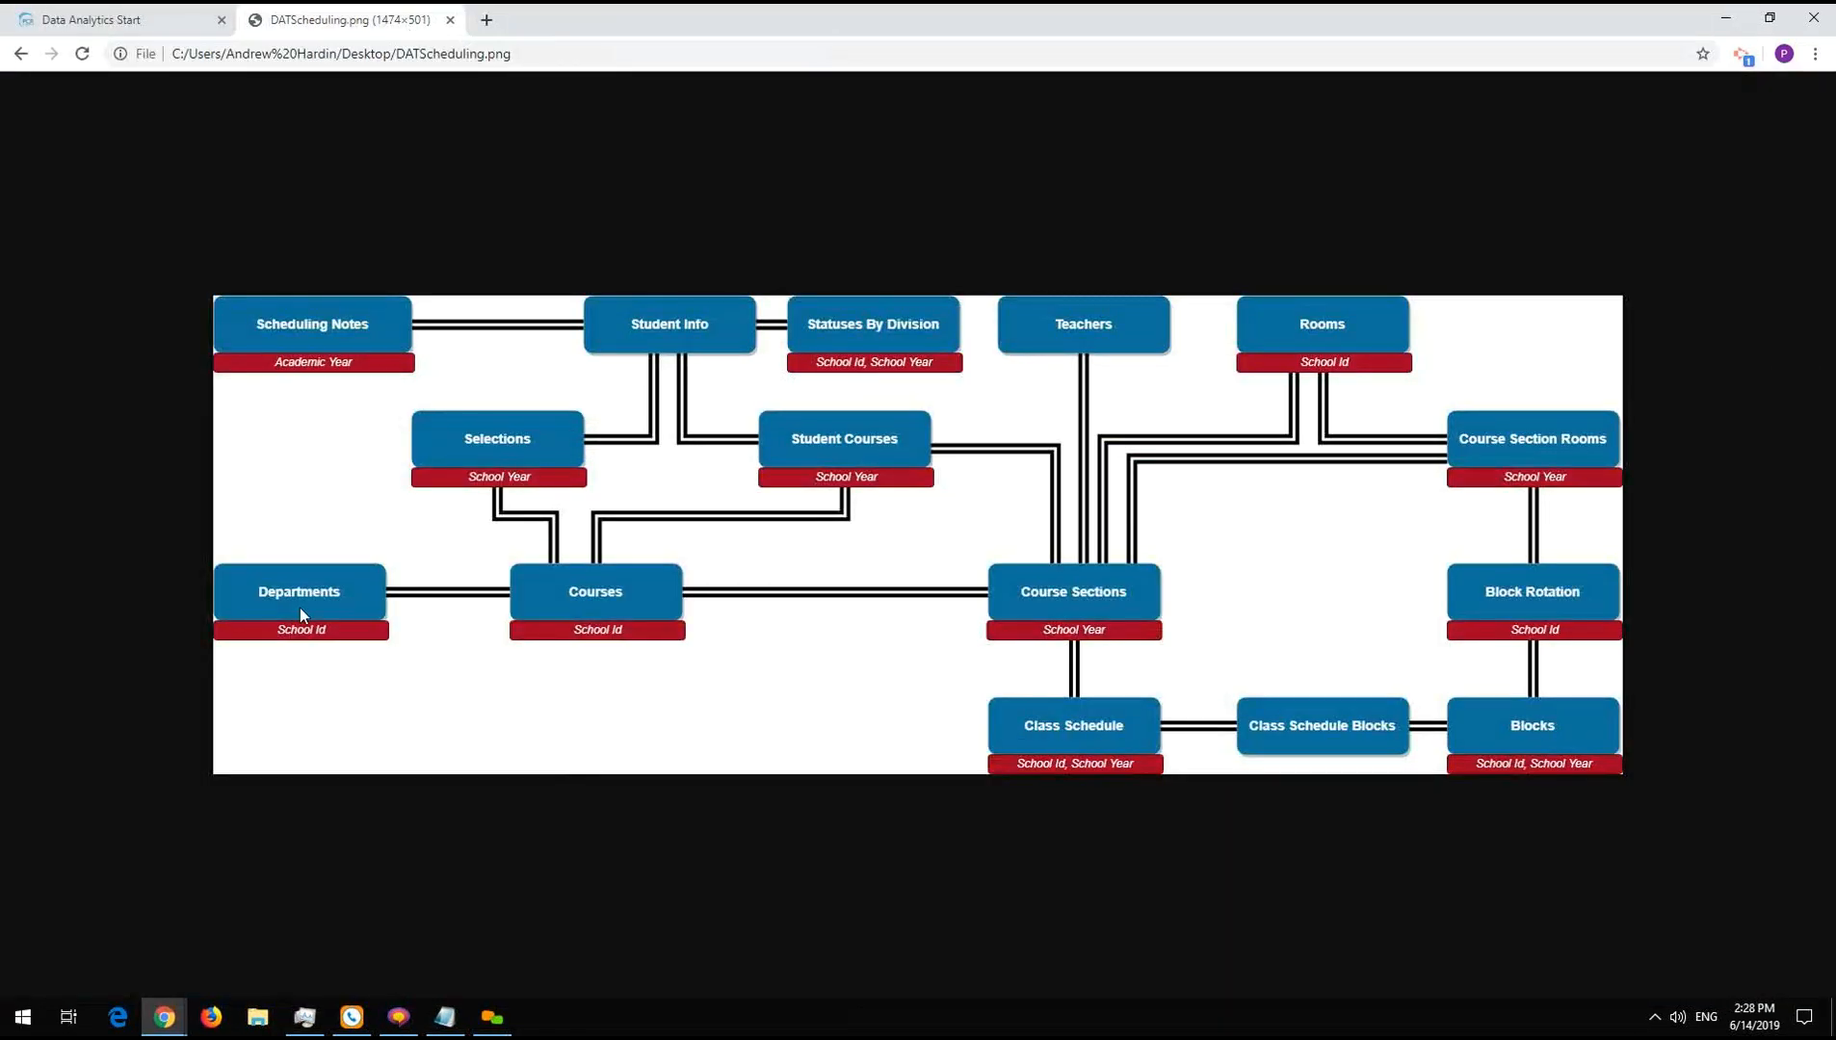
{"action": "left_click", "coordinate": [231, 19]}
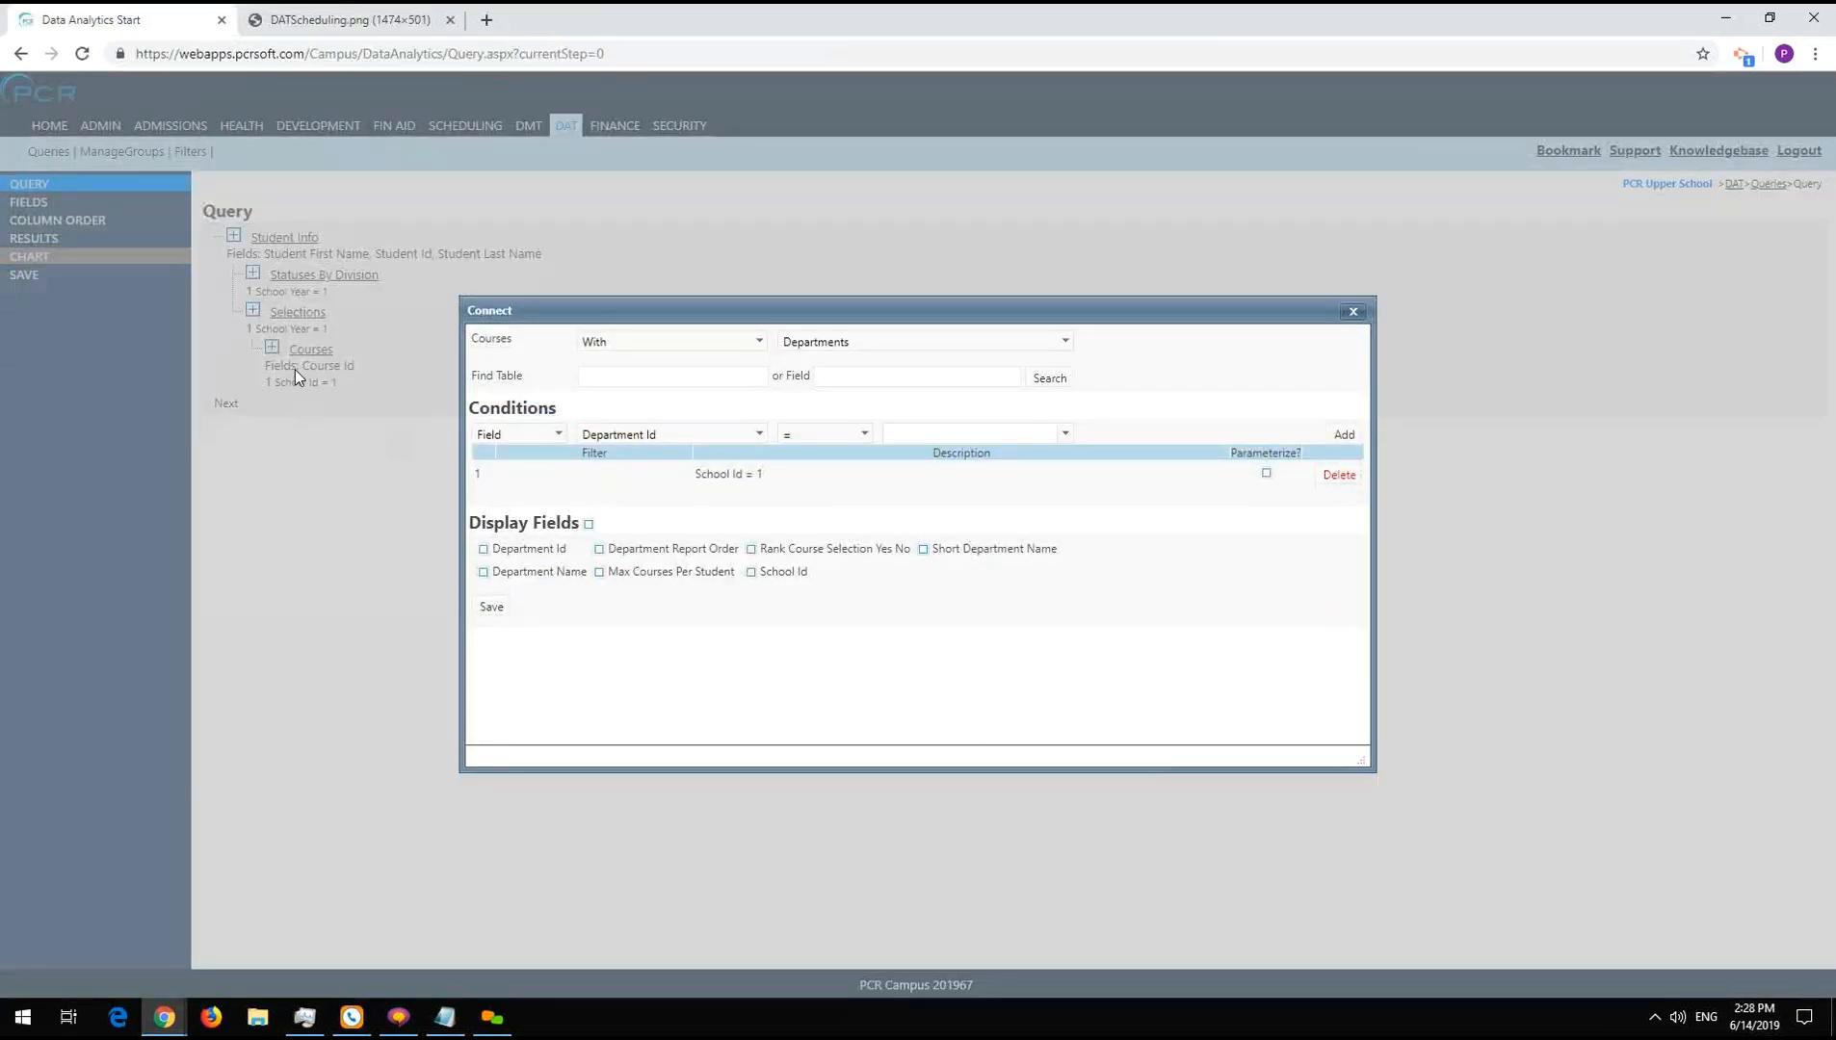
- Delete the School Id condition from Departments, choose Department Name as its display field, and save the connection
{"action": "left_click", "coordinate": [1349, 478]}
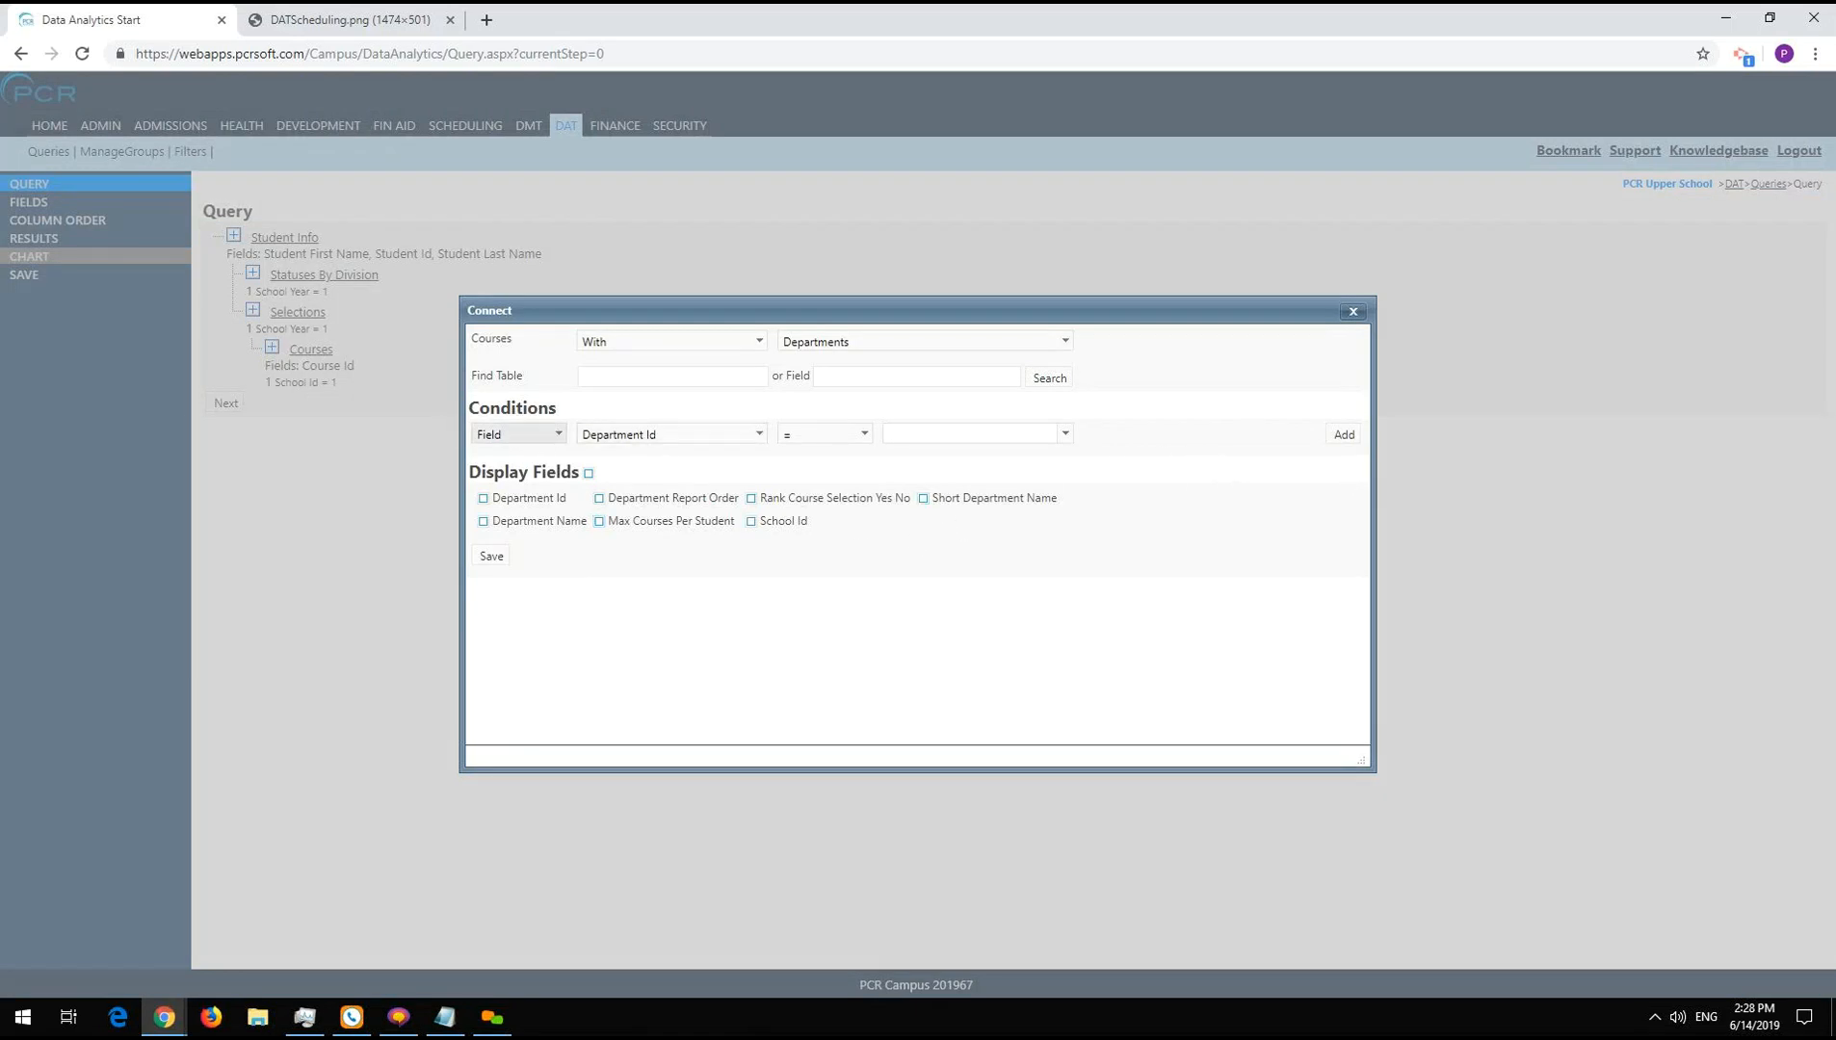
{"action": "key", "text": "alt+Tab"}
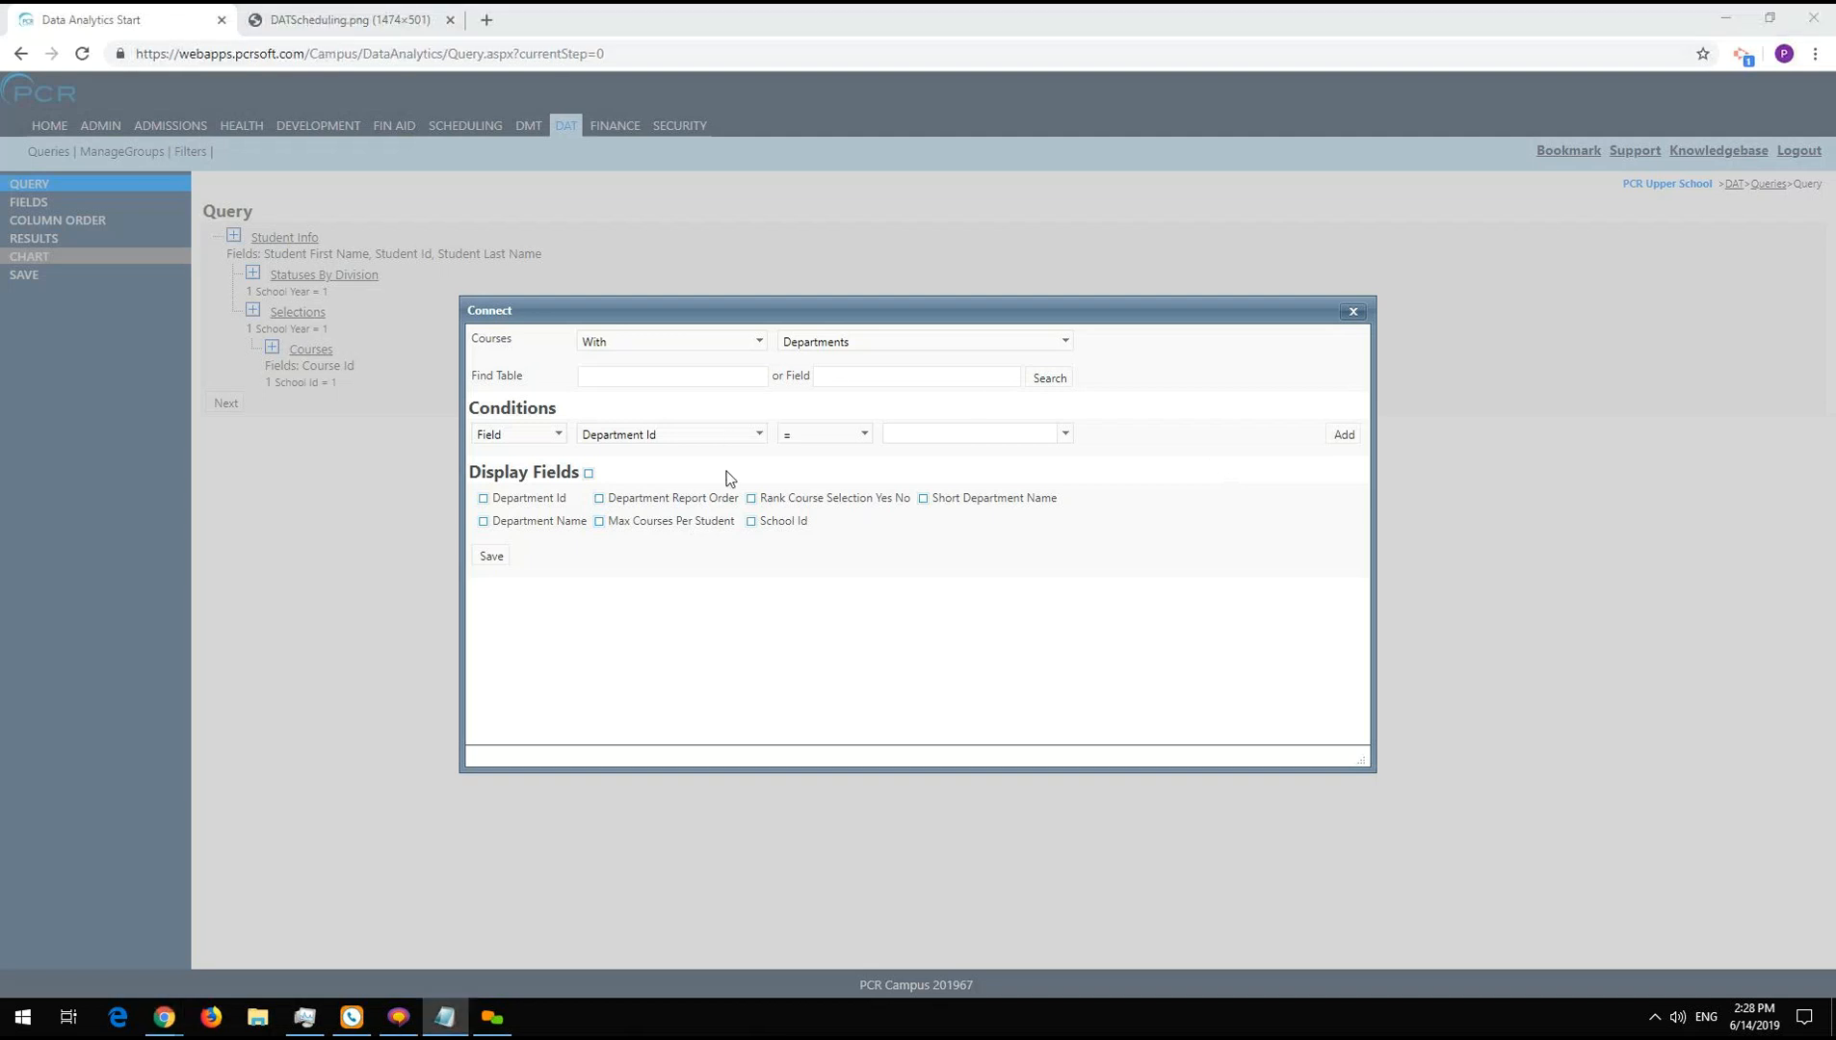
{"action": "left_click", "coordinate": [531, 523]}
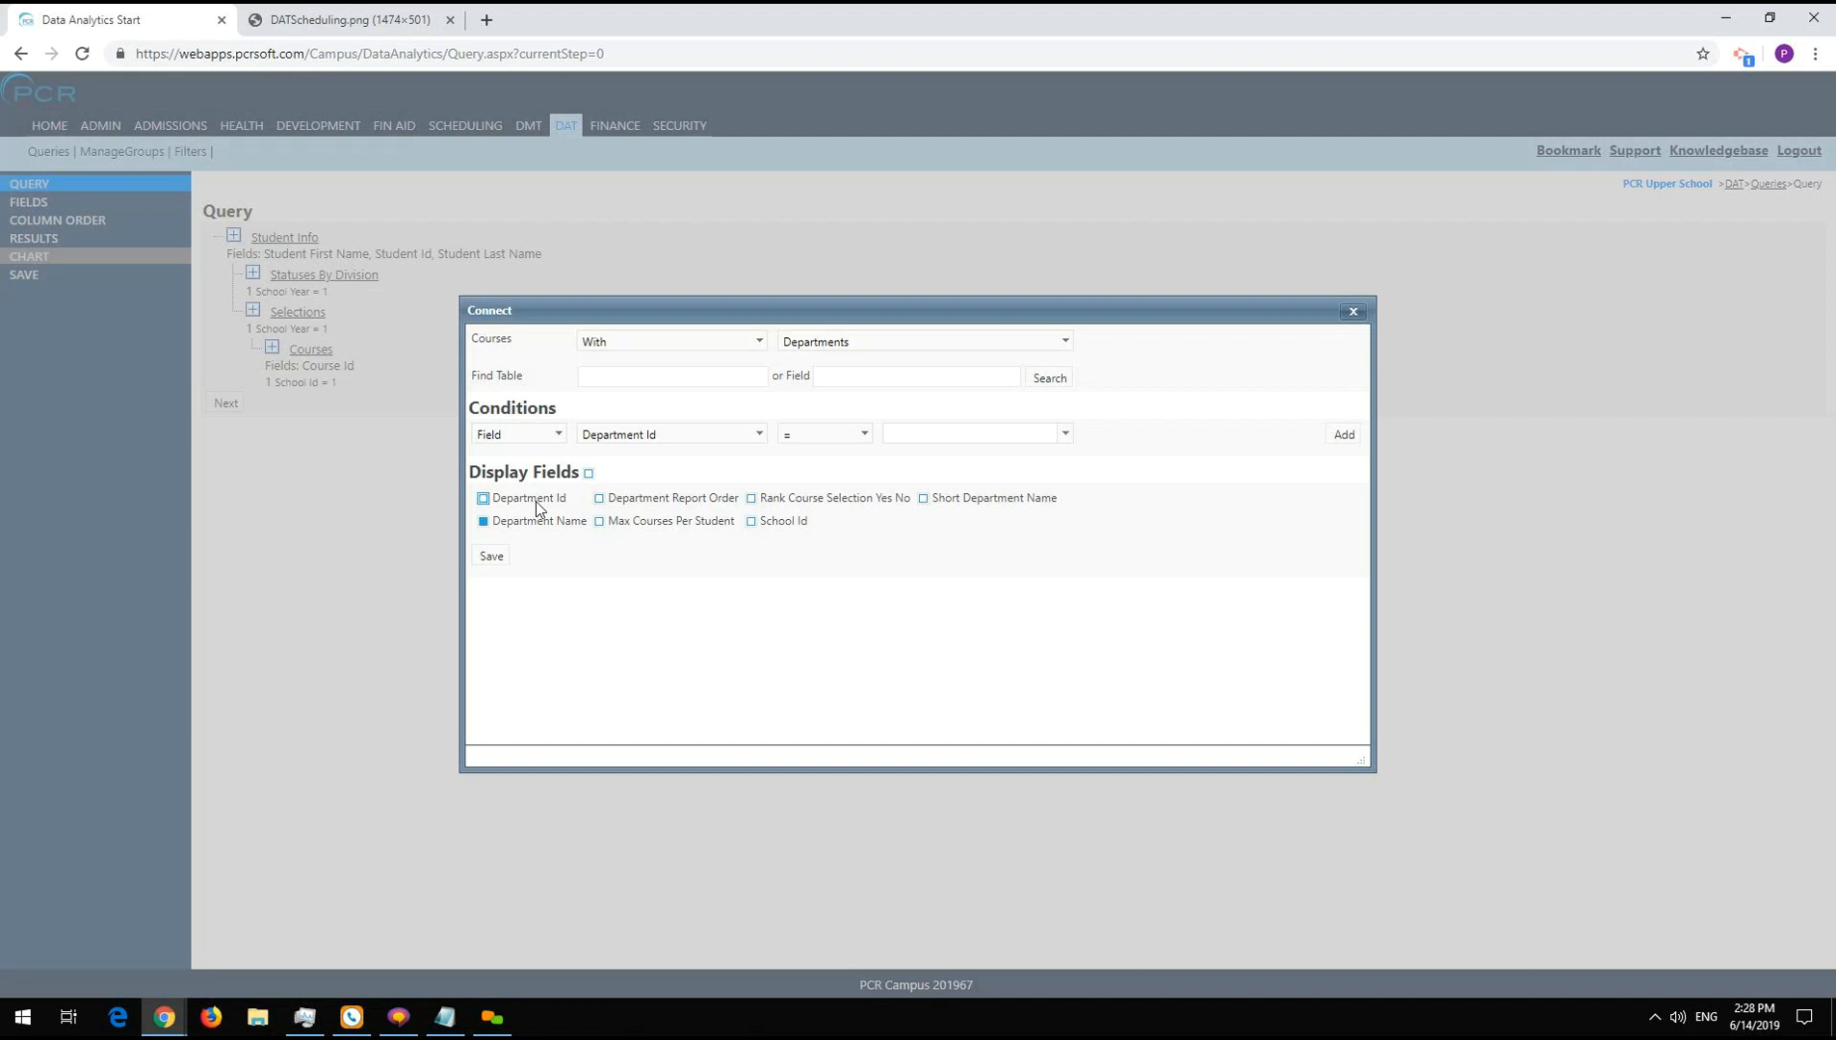
{"action": "left_click", "coordinate": [492, 557]}
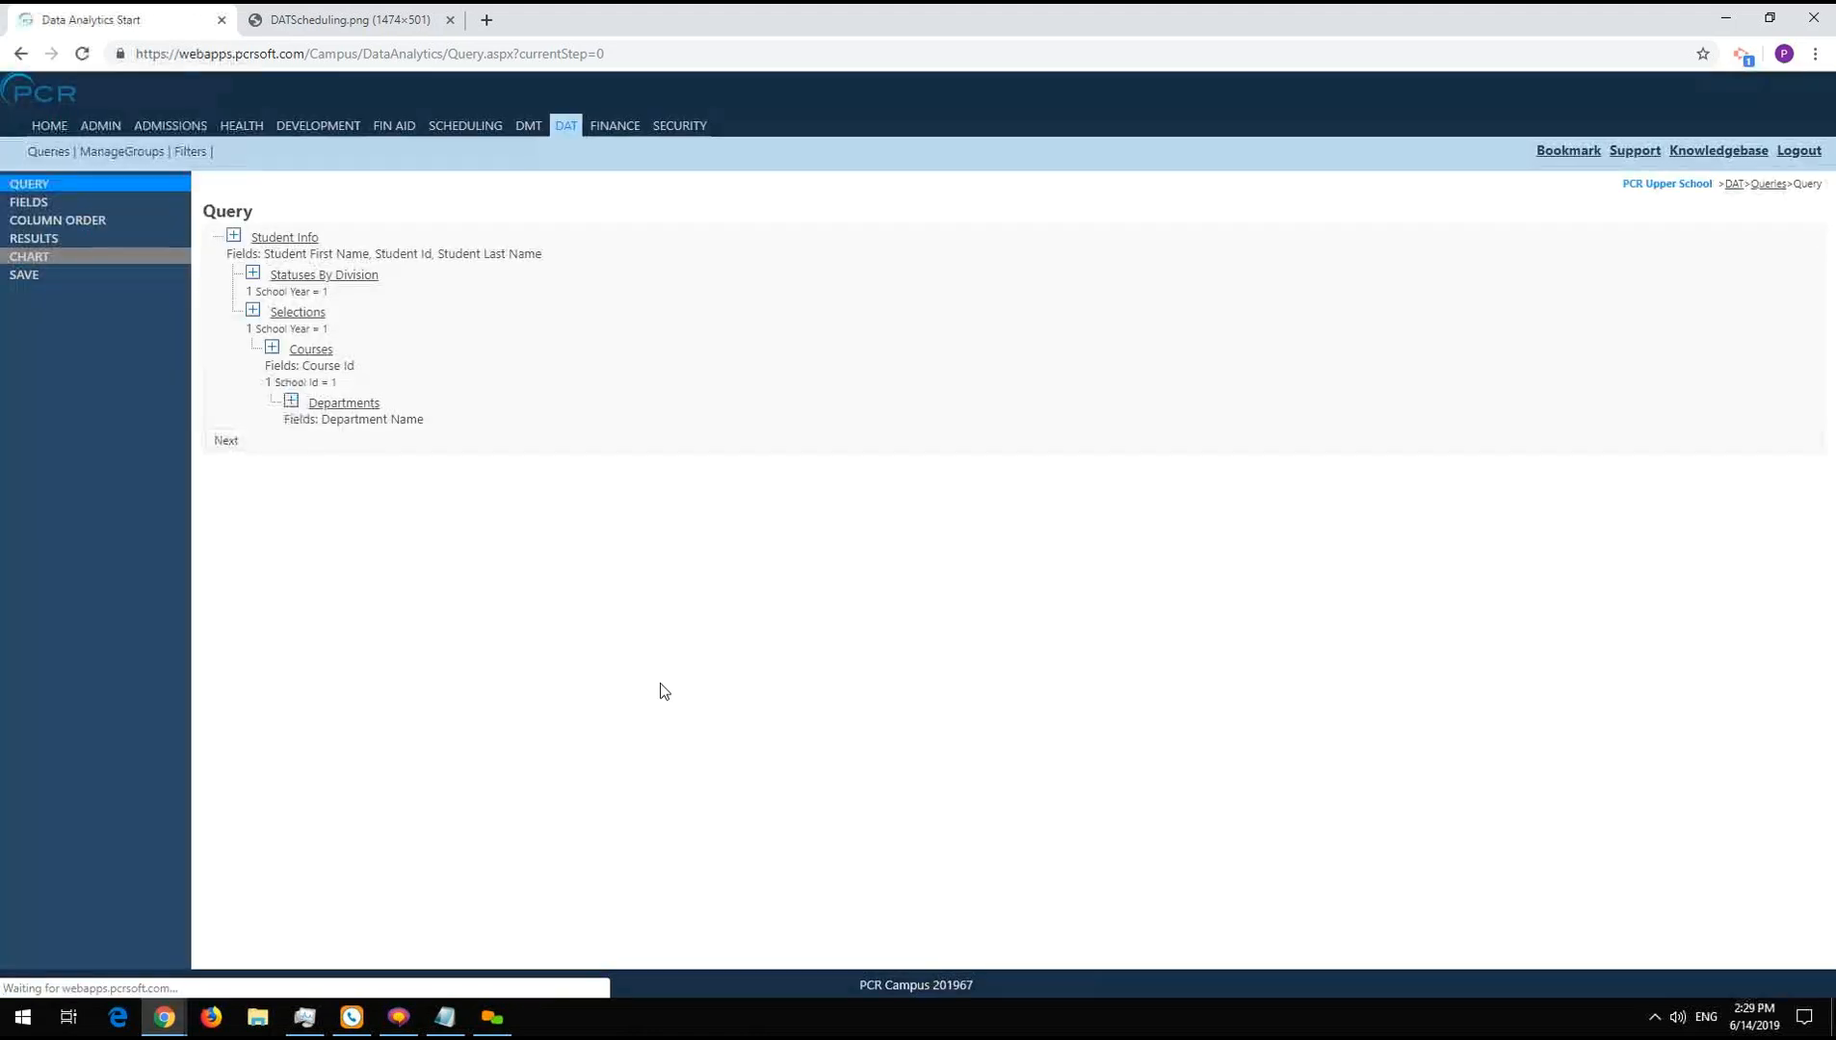
- Move Student Last Name ahead of Student First Name in the column order and review the query results
{"action": "left_click", "coordinate": [61, 241]}
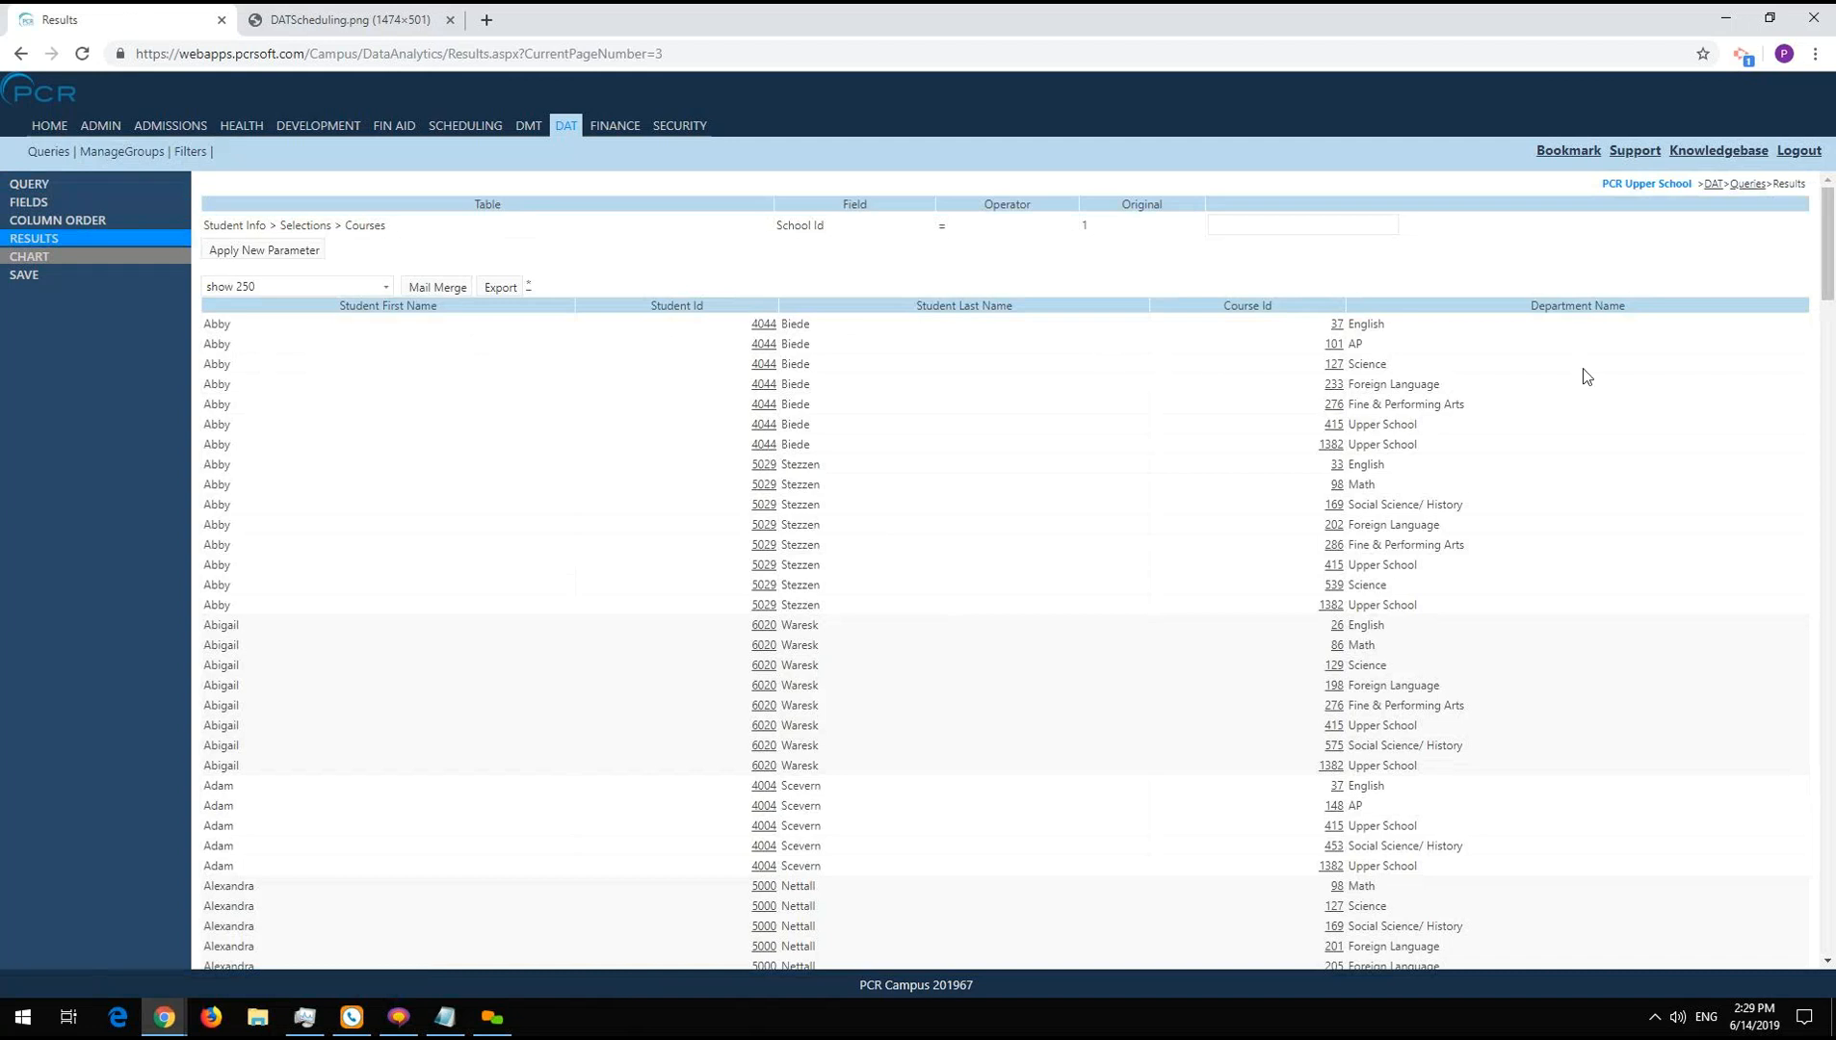
{"action": "left_click", "coordinate": [59, 221]}
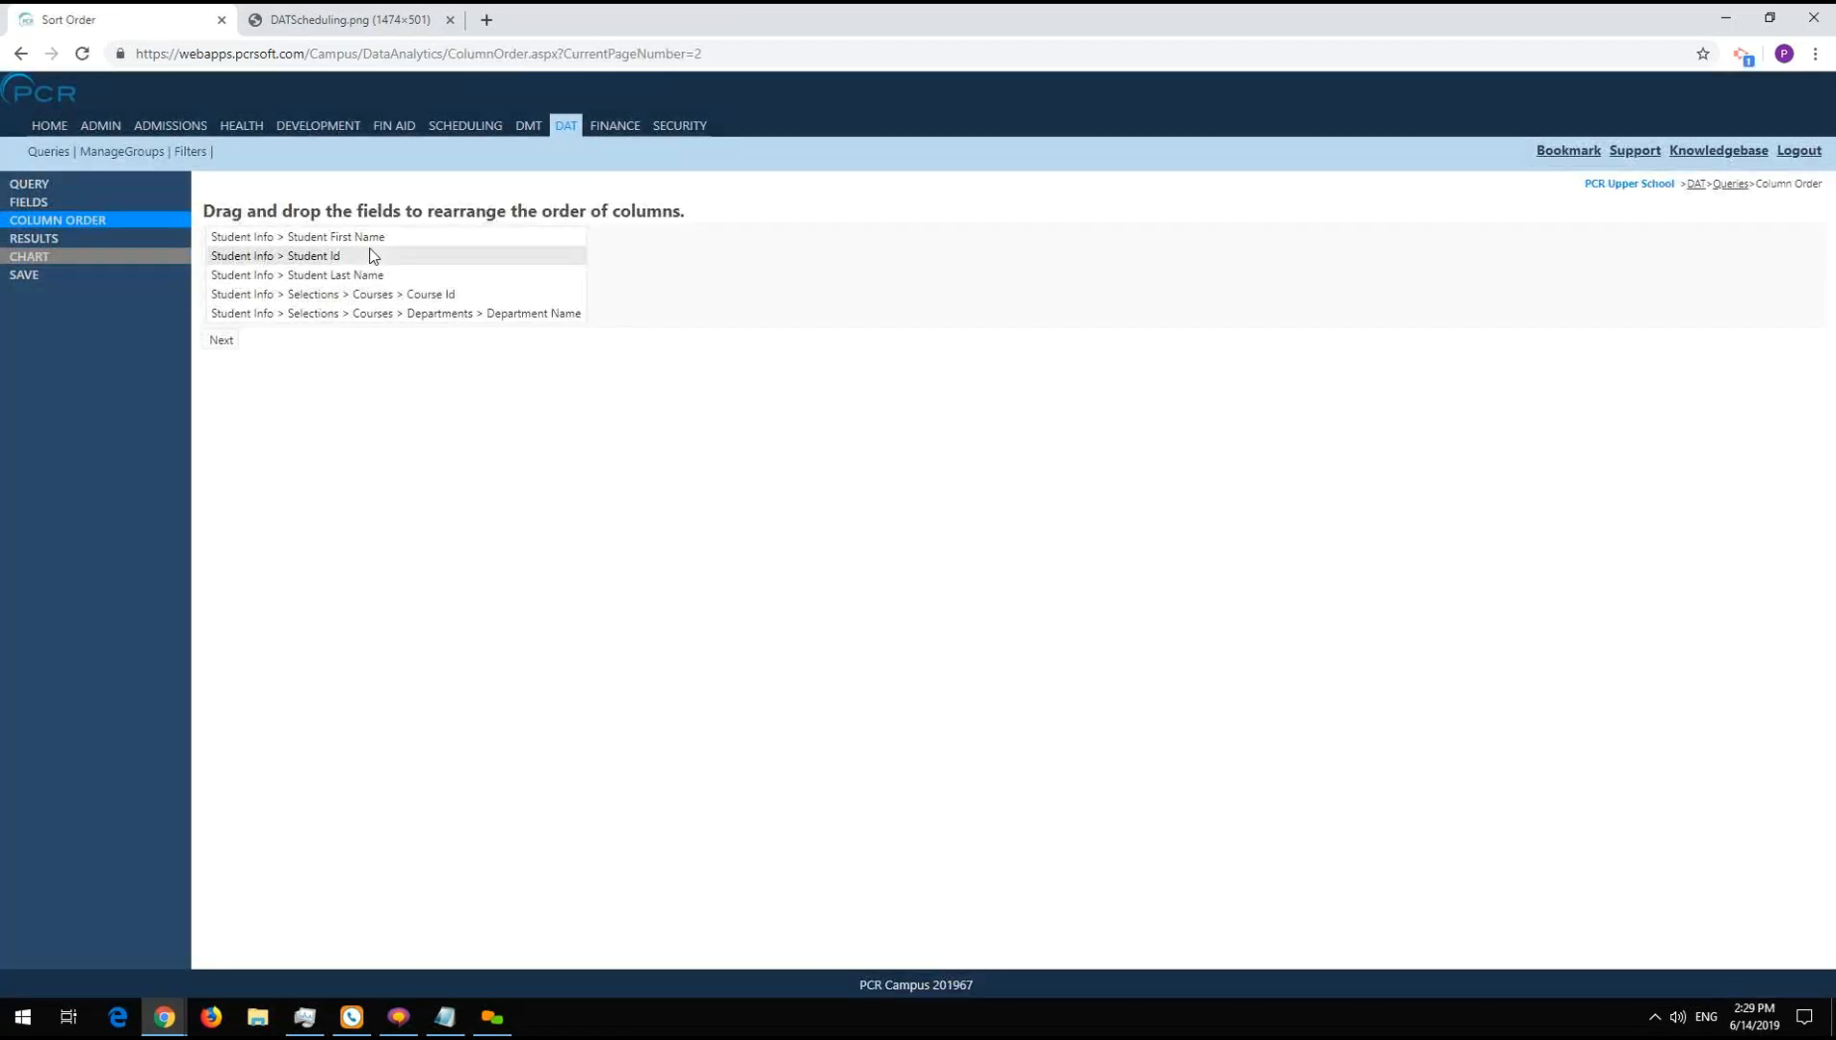
{"action": "left_click_drag", "start_coordinate": [342, 280], "coordinate": [335, 232]}
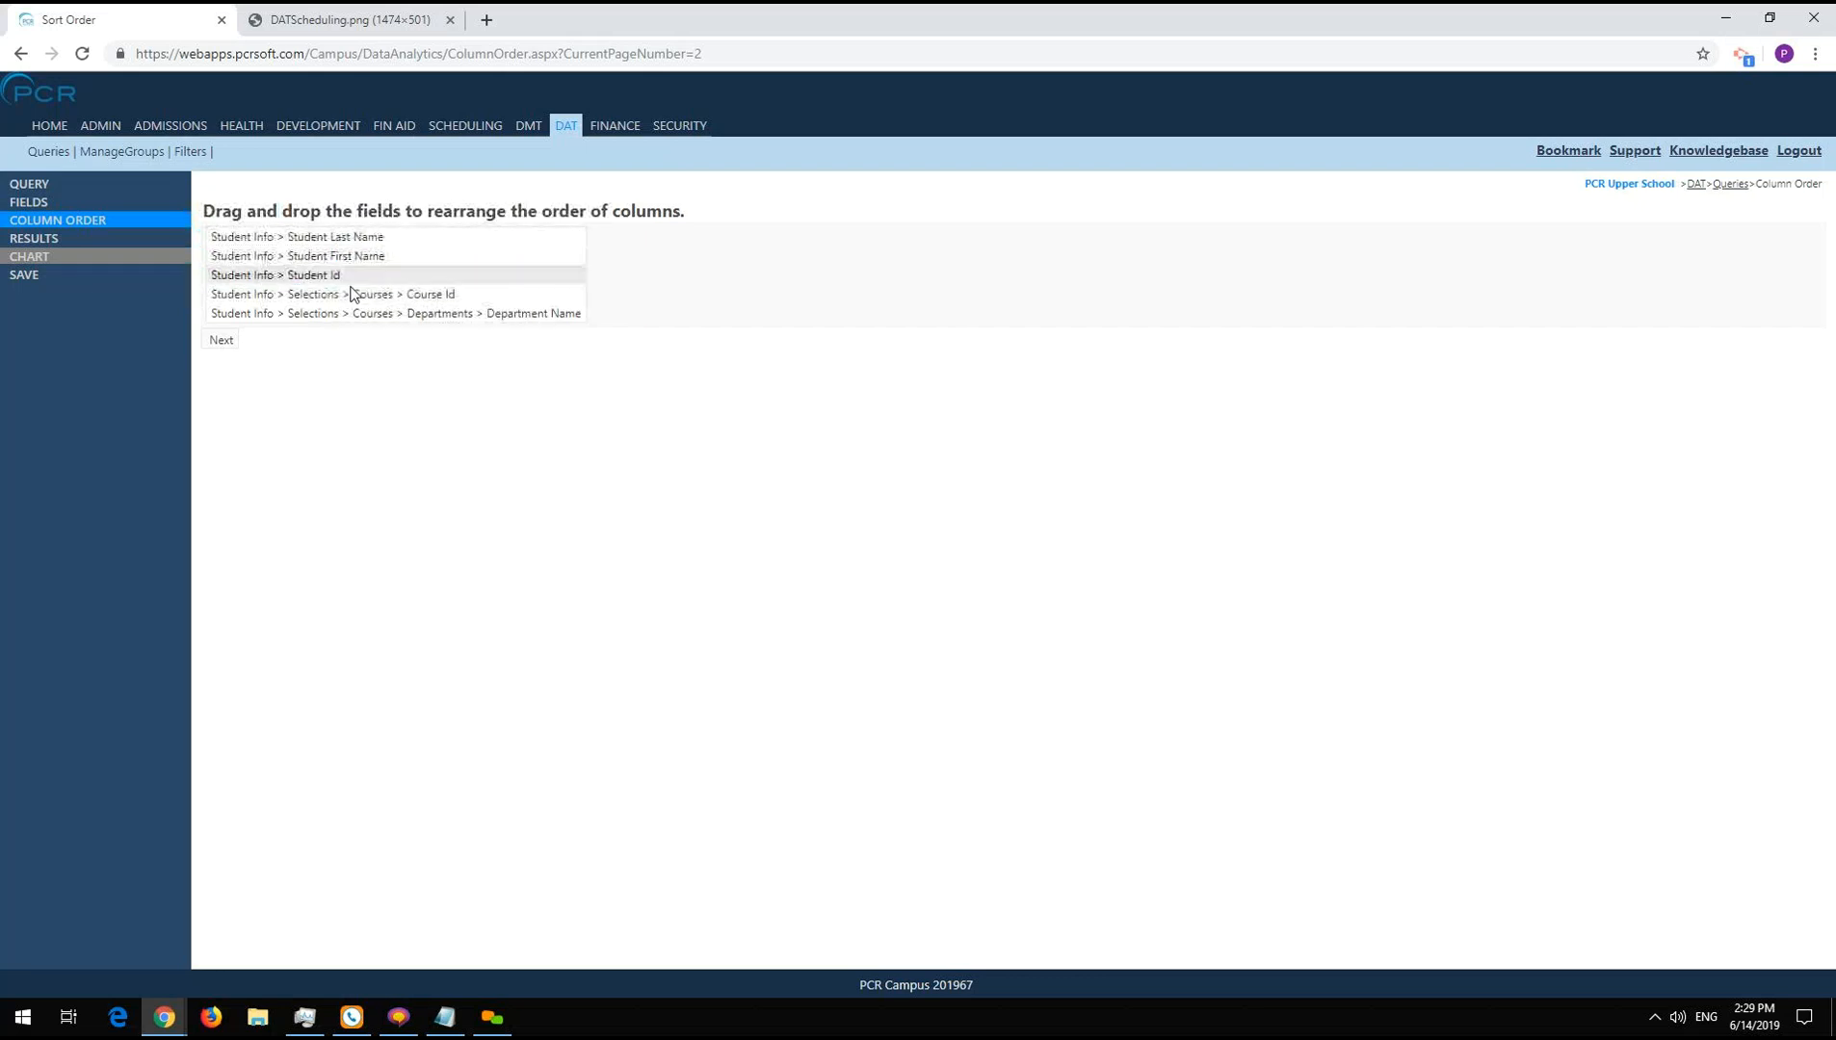
{"action": "left_click", "coordinate": [103, 241]}
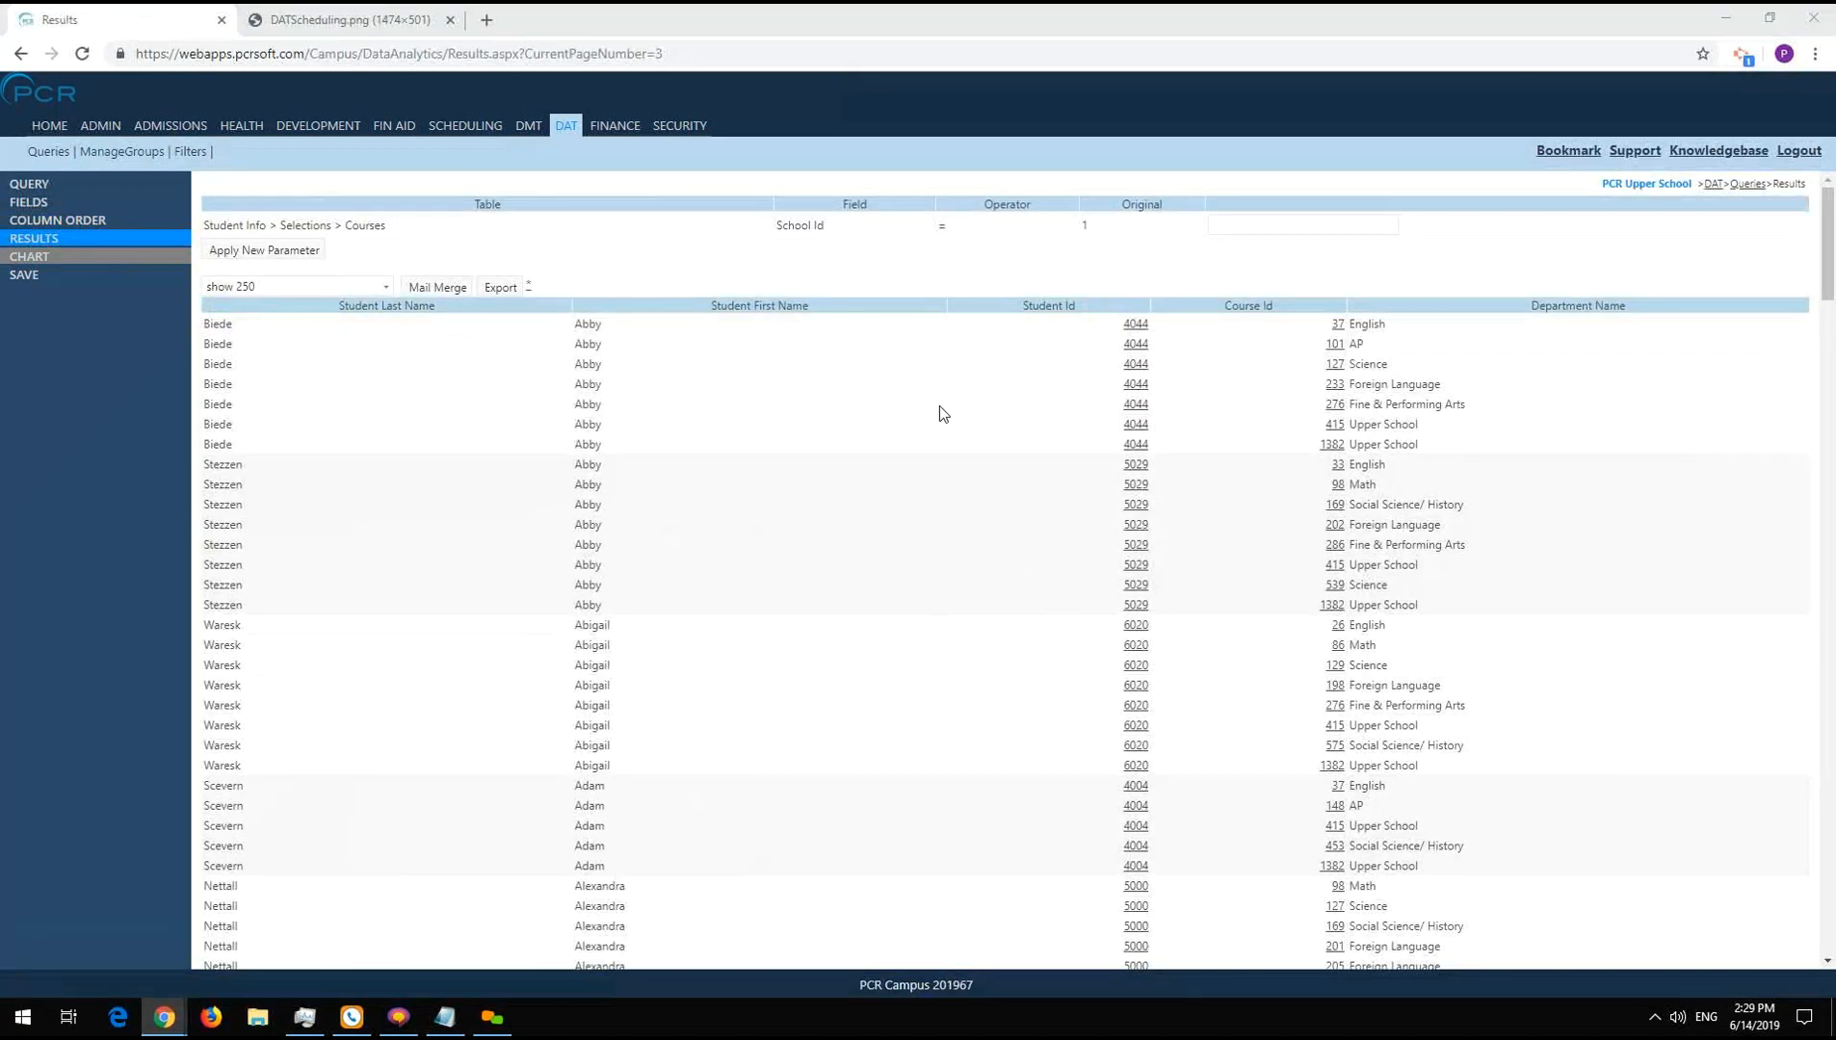
{"action": "scroll", "coordinate": [1060, 454], "scroll_direction": "down", "scroll_amount": 8}
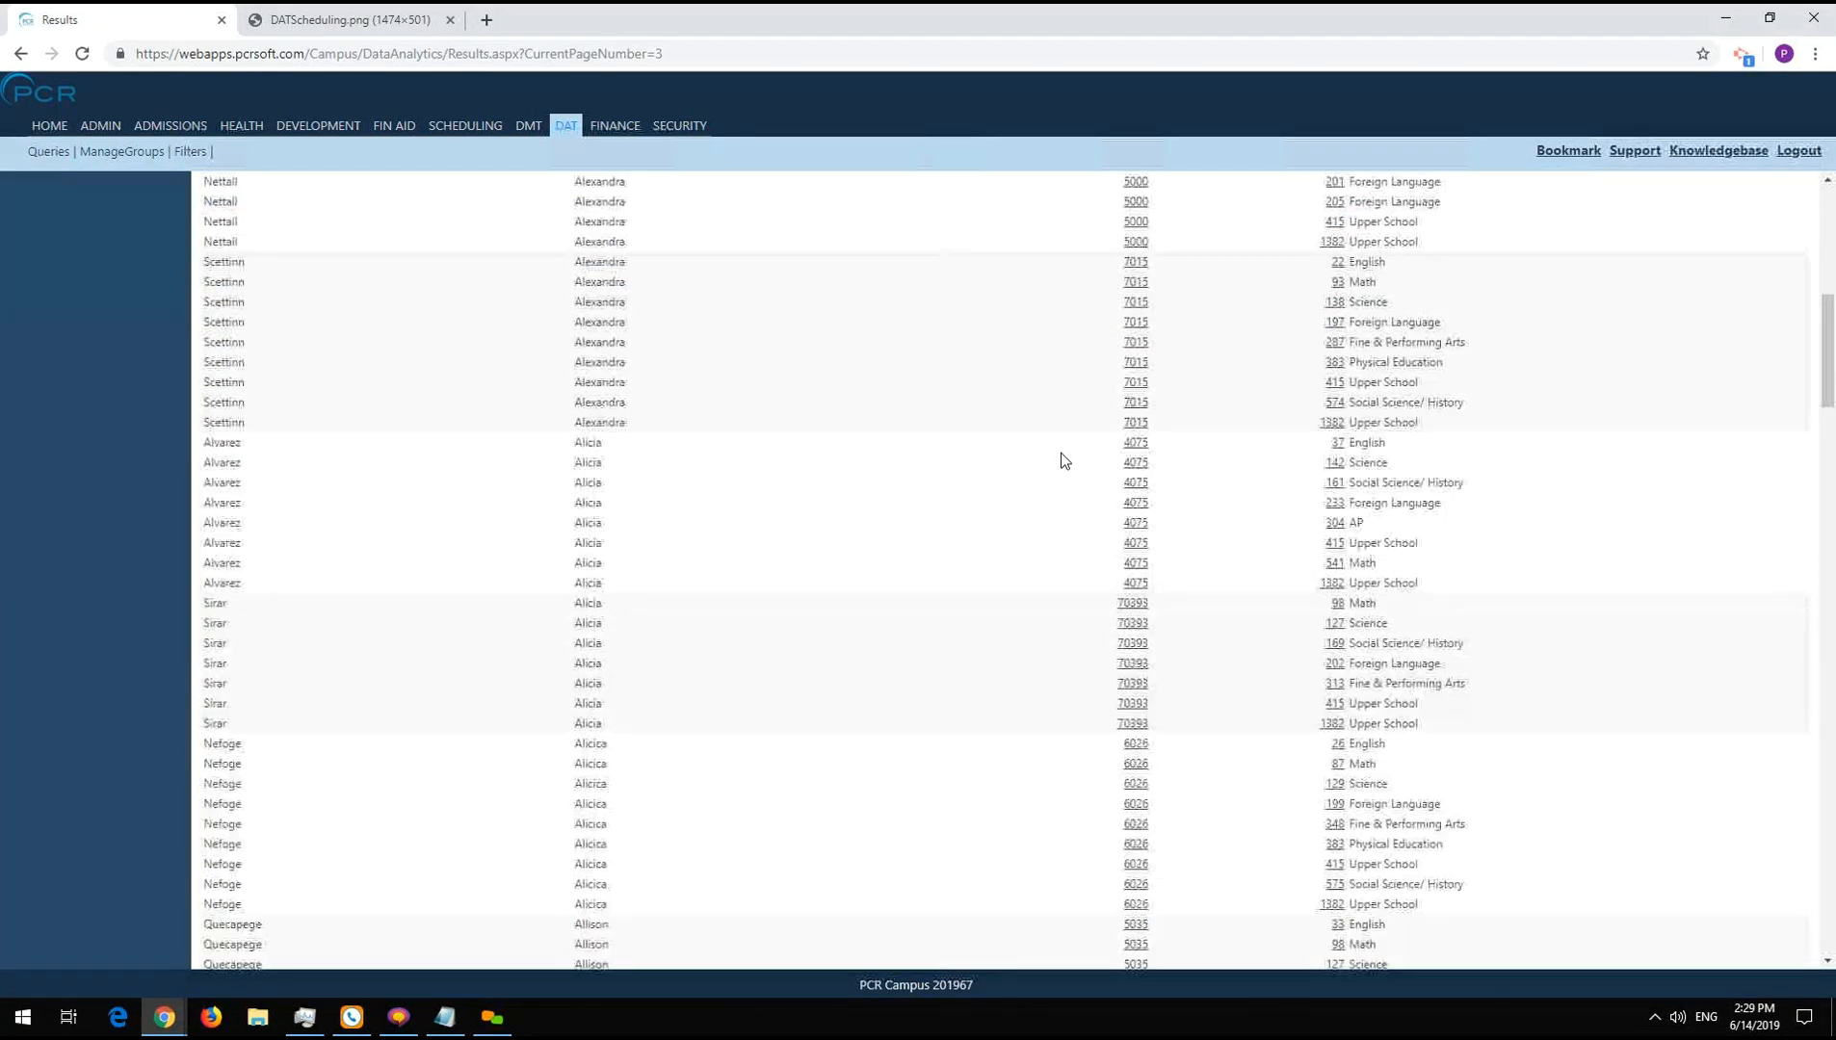
{"action": "scroll", "coordinate": [1063, 461], "scroll_direction": "up", "scroll_amount": 8}
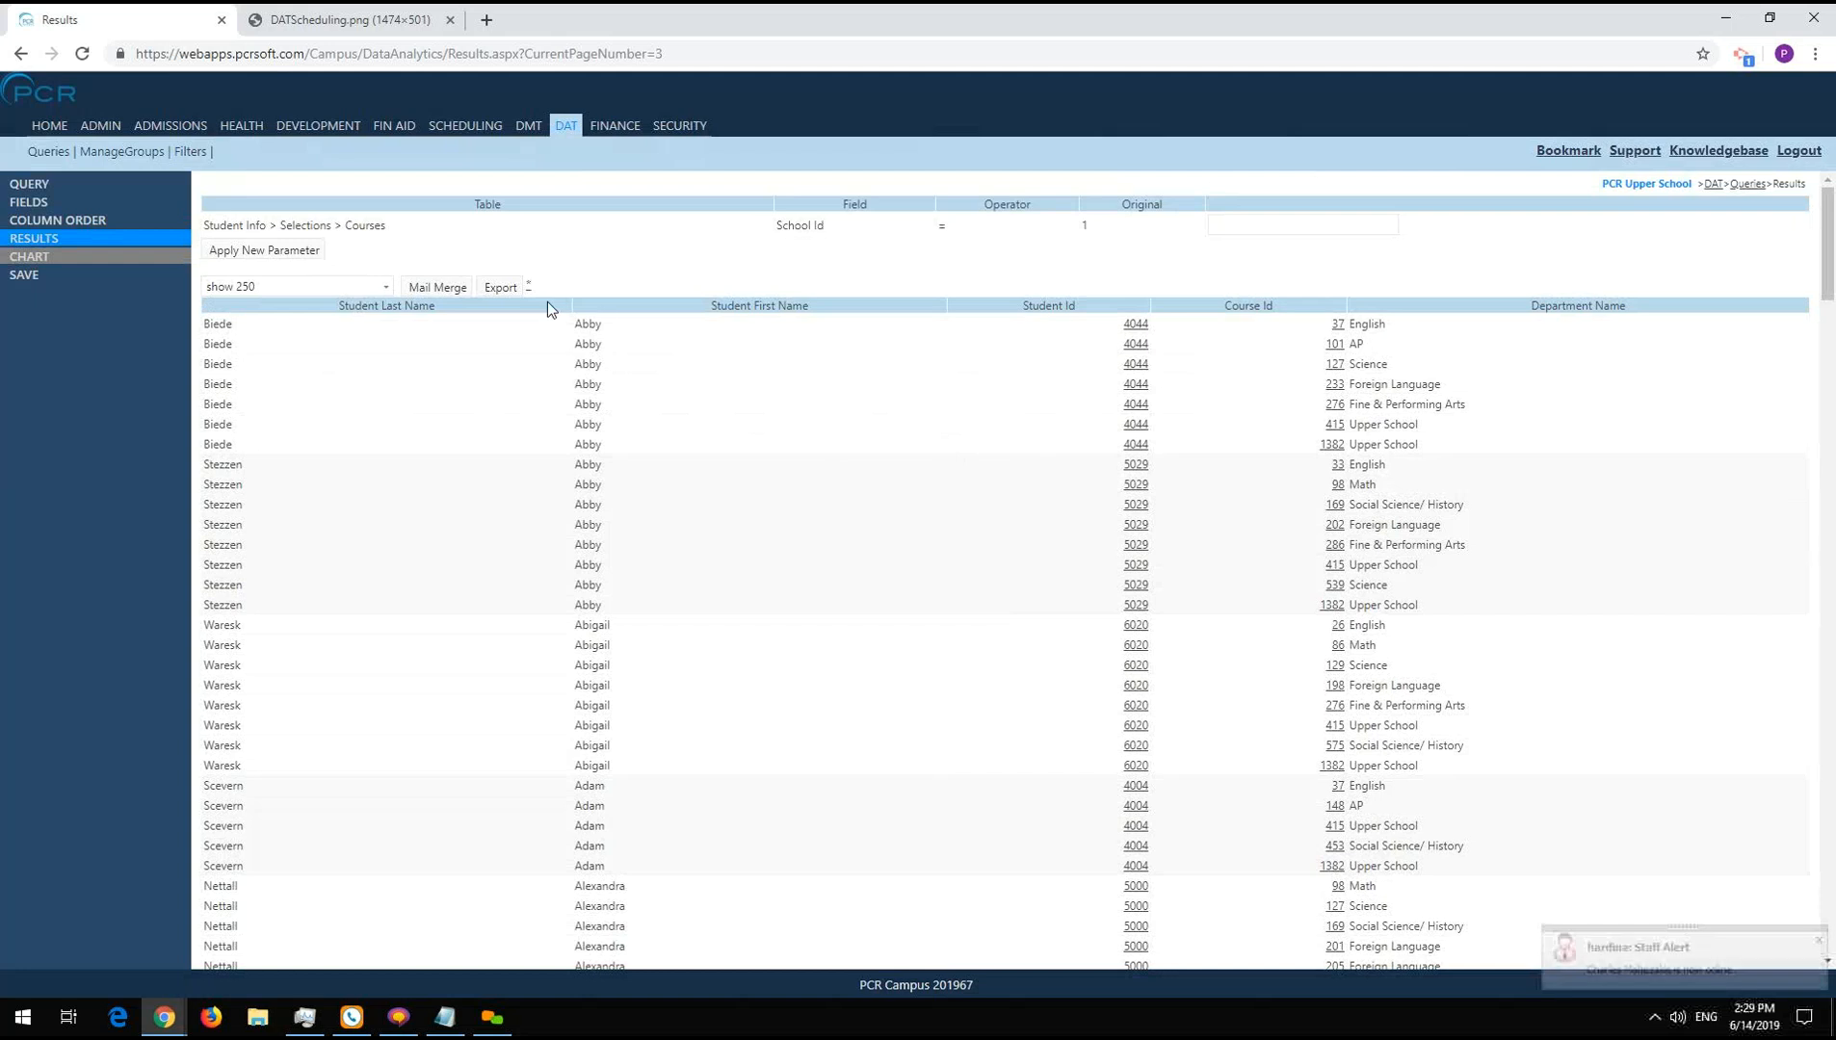
- Reopen the Departments connection and set up a condition on Department Name with the multi select operator
{"action": "left_click", "coordinate": [121, 184]}
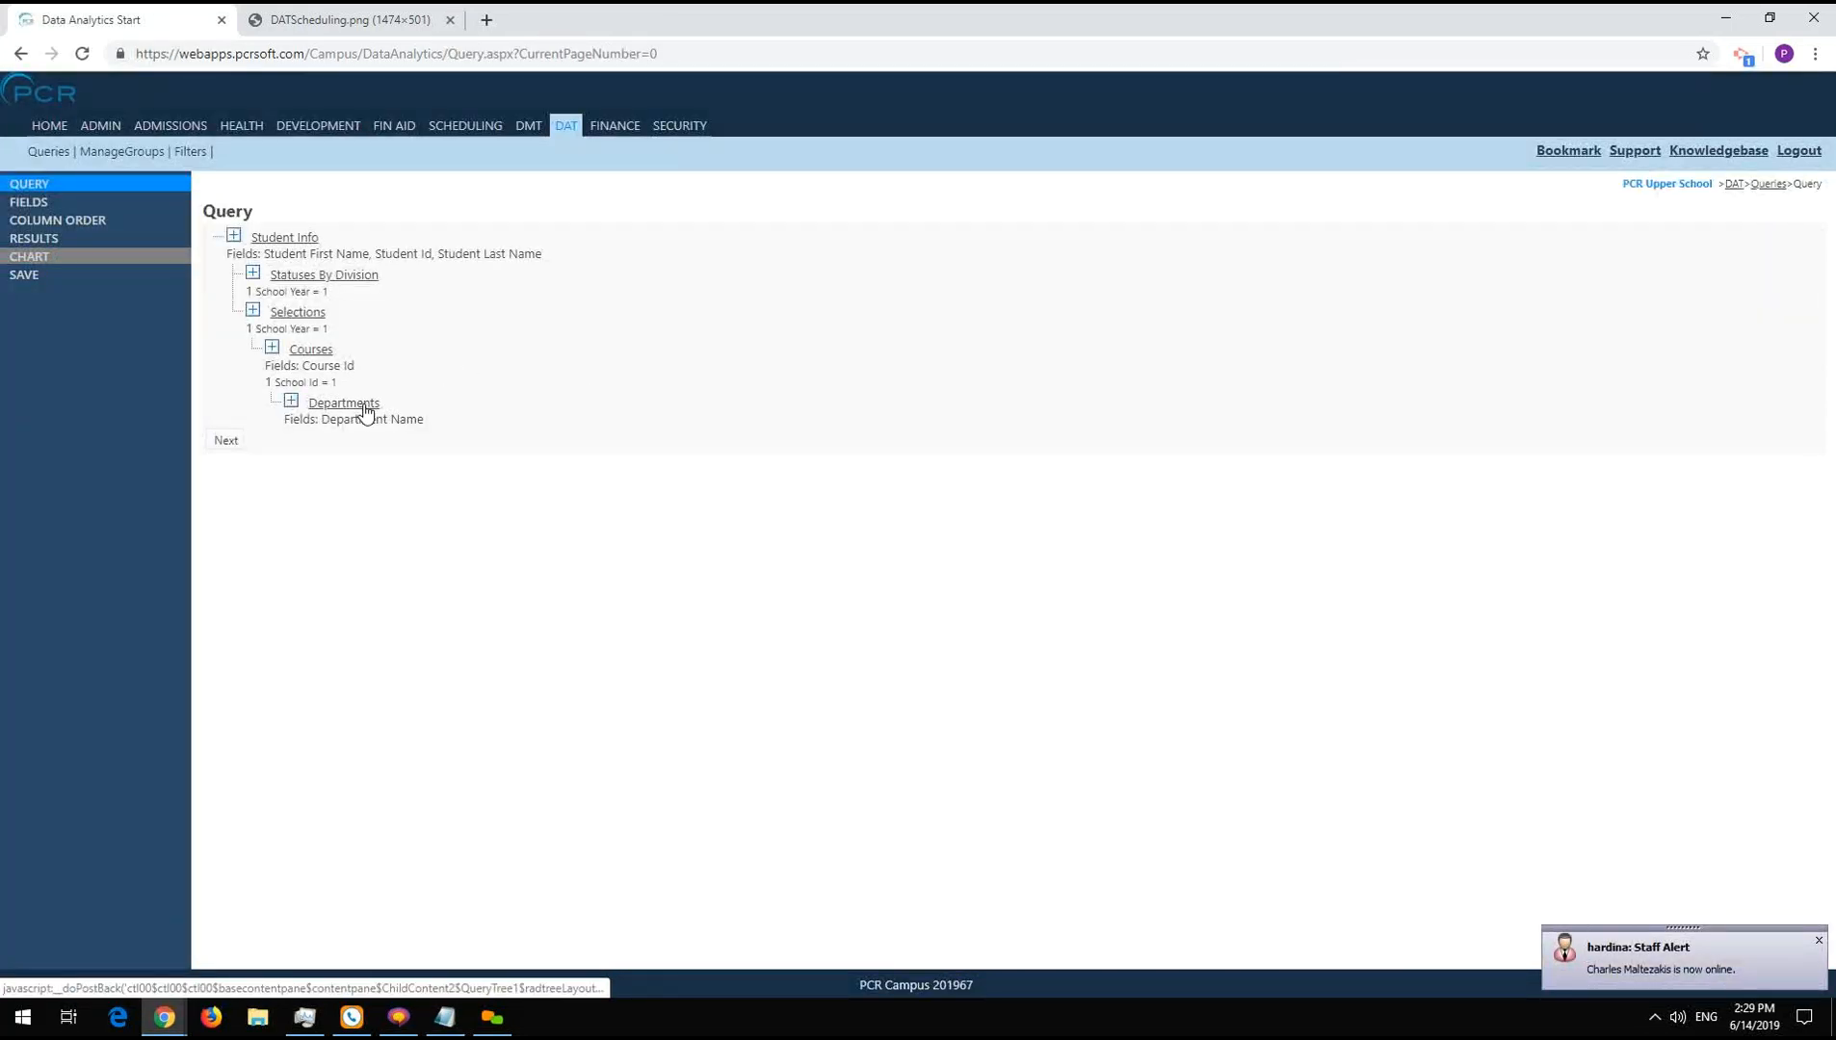
{"action": "left_click", "coordinate": [366, 408]}
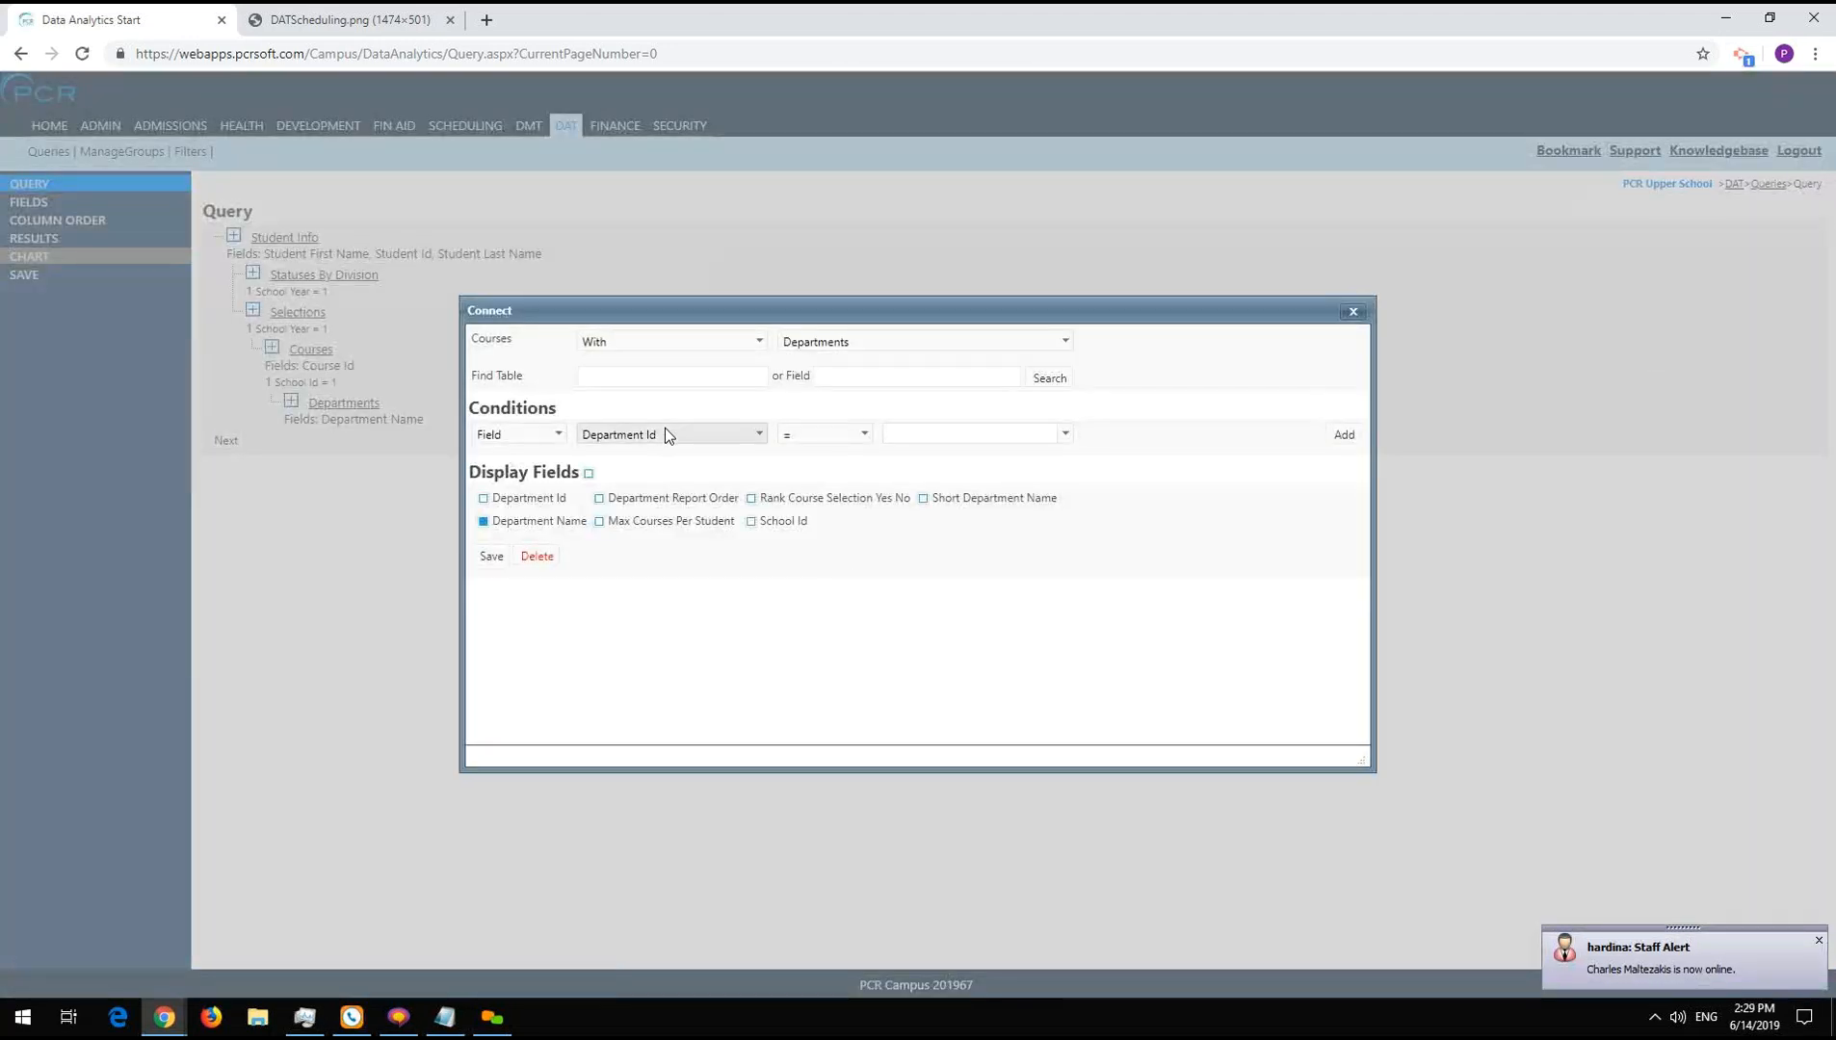
{"action": "left_click", "coordinate": [617, 434]}
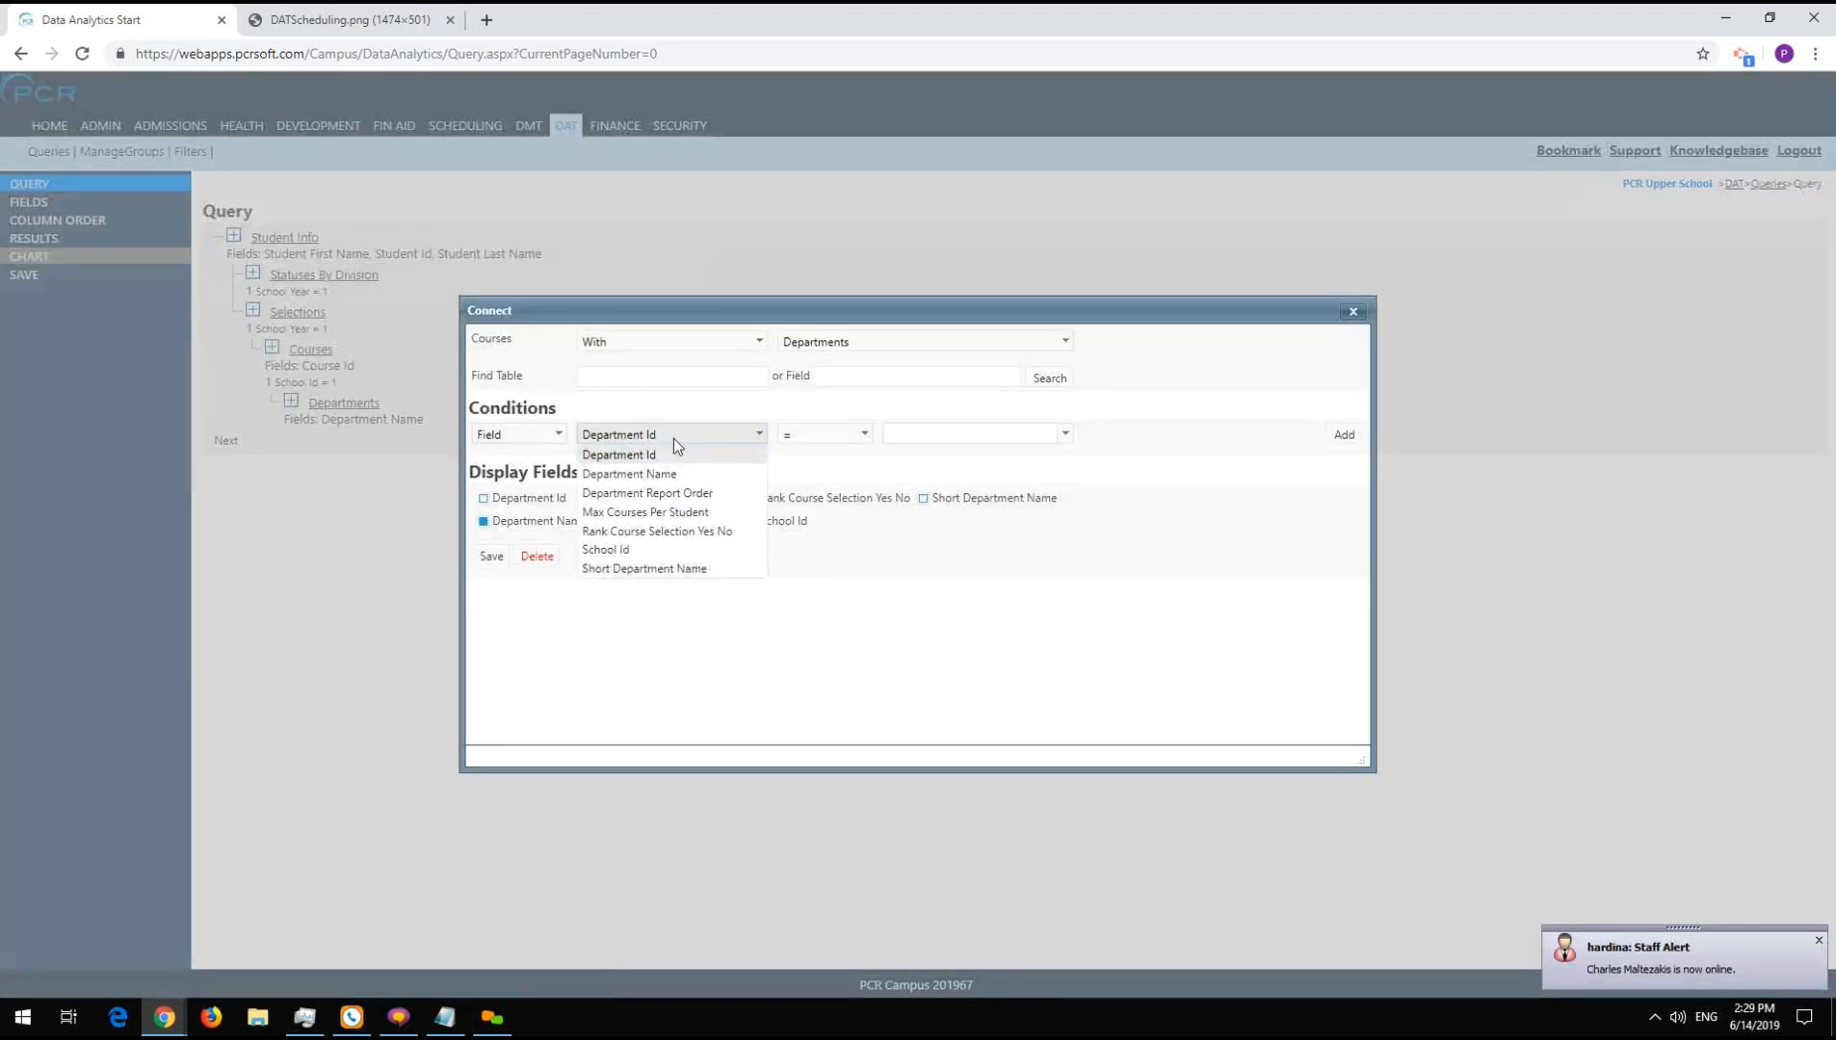
{"action": "left_click", "coordinate": [686, 474]}
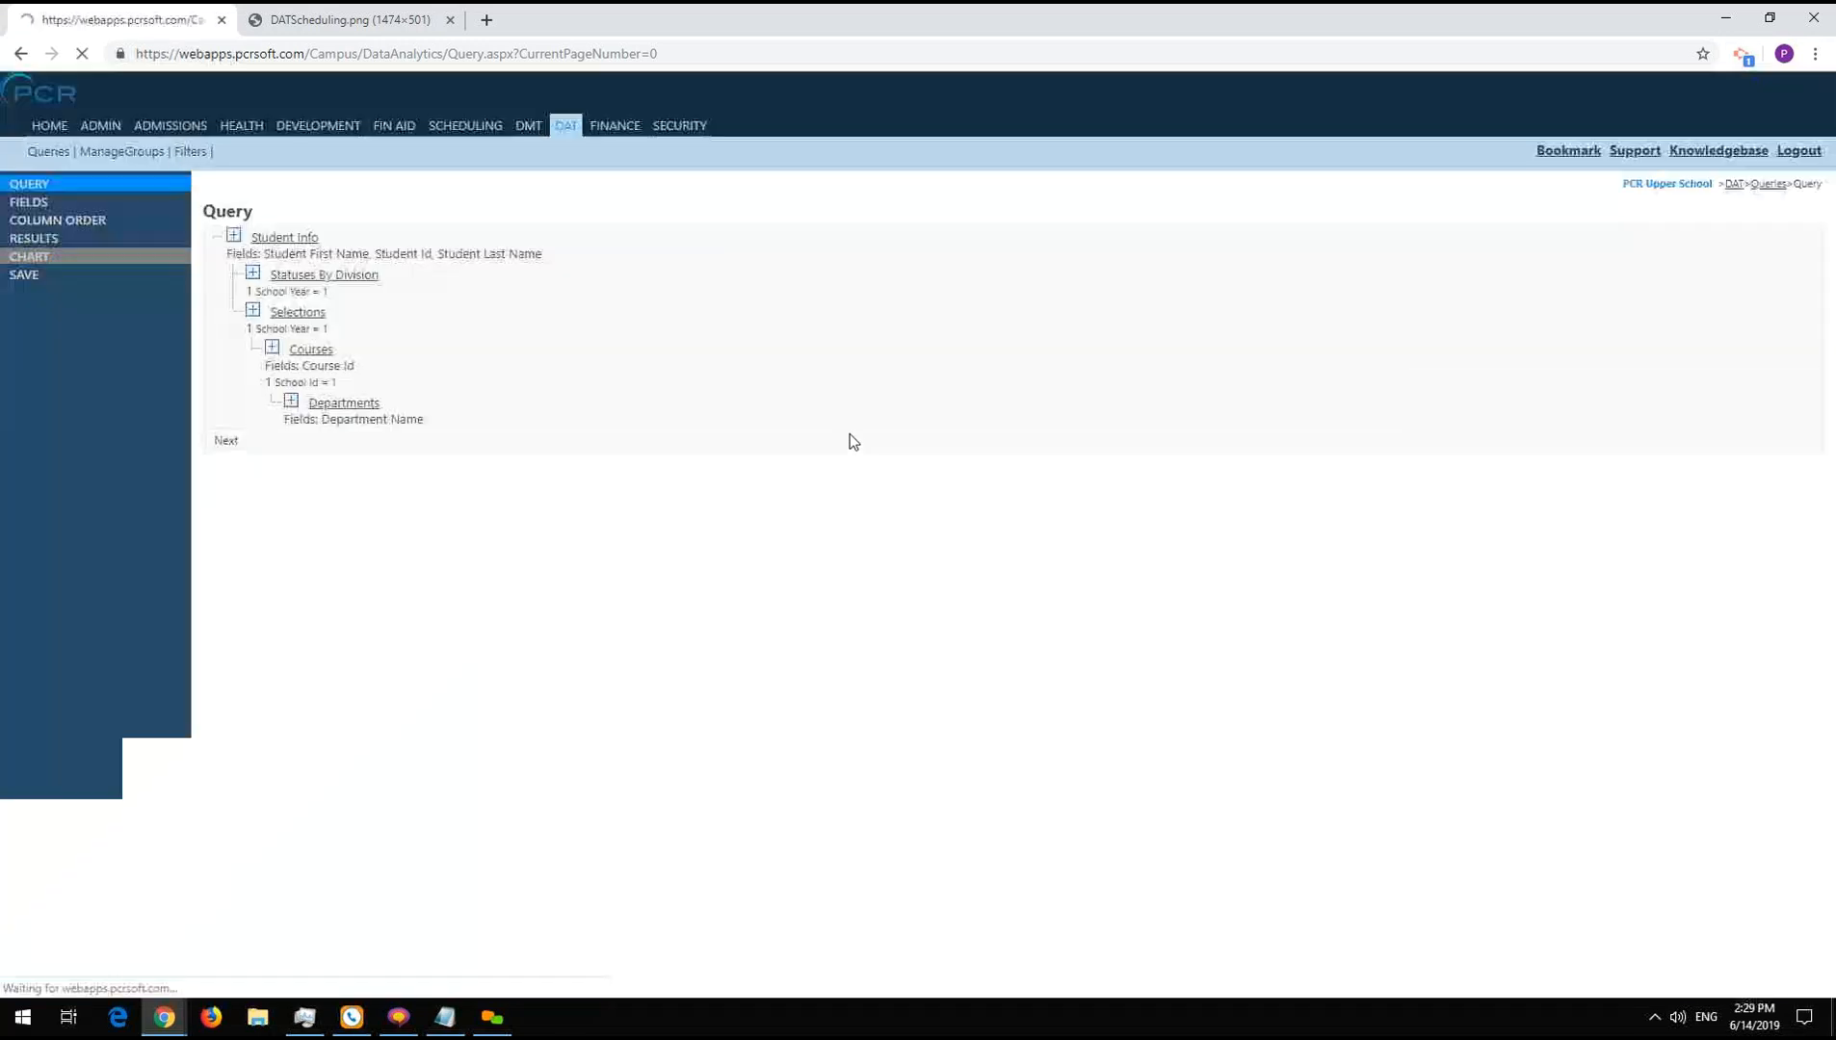
{"action": "left_click", "coordinate": [850, 433]}
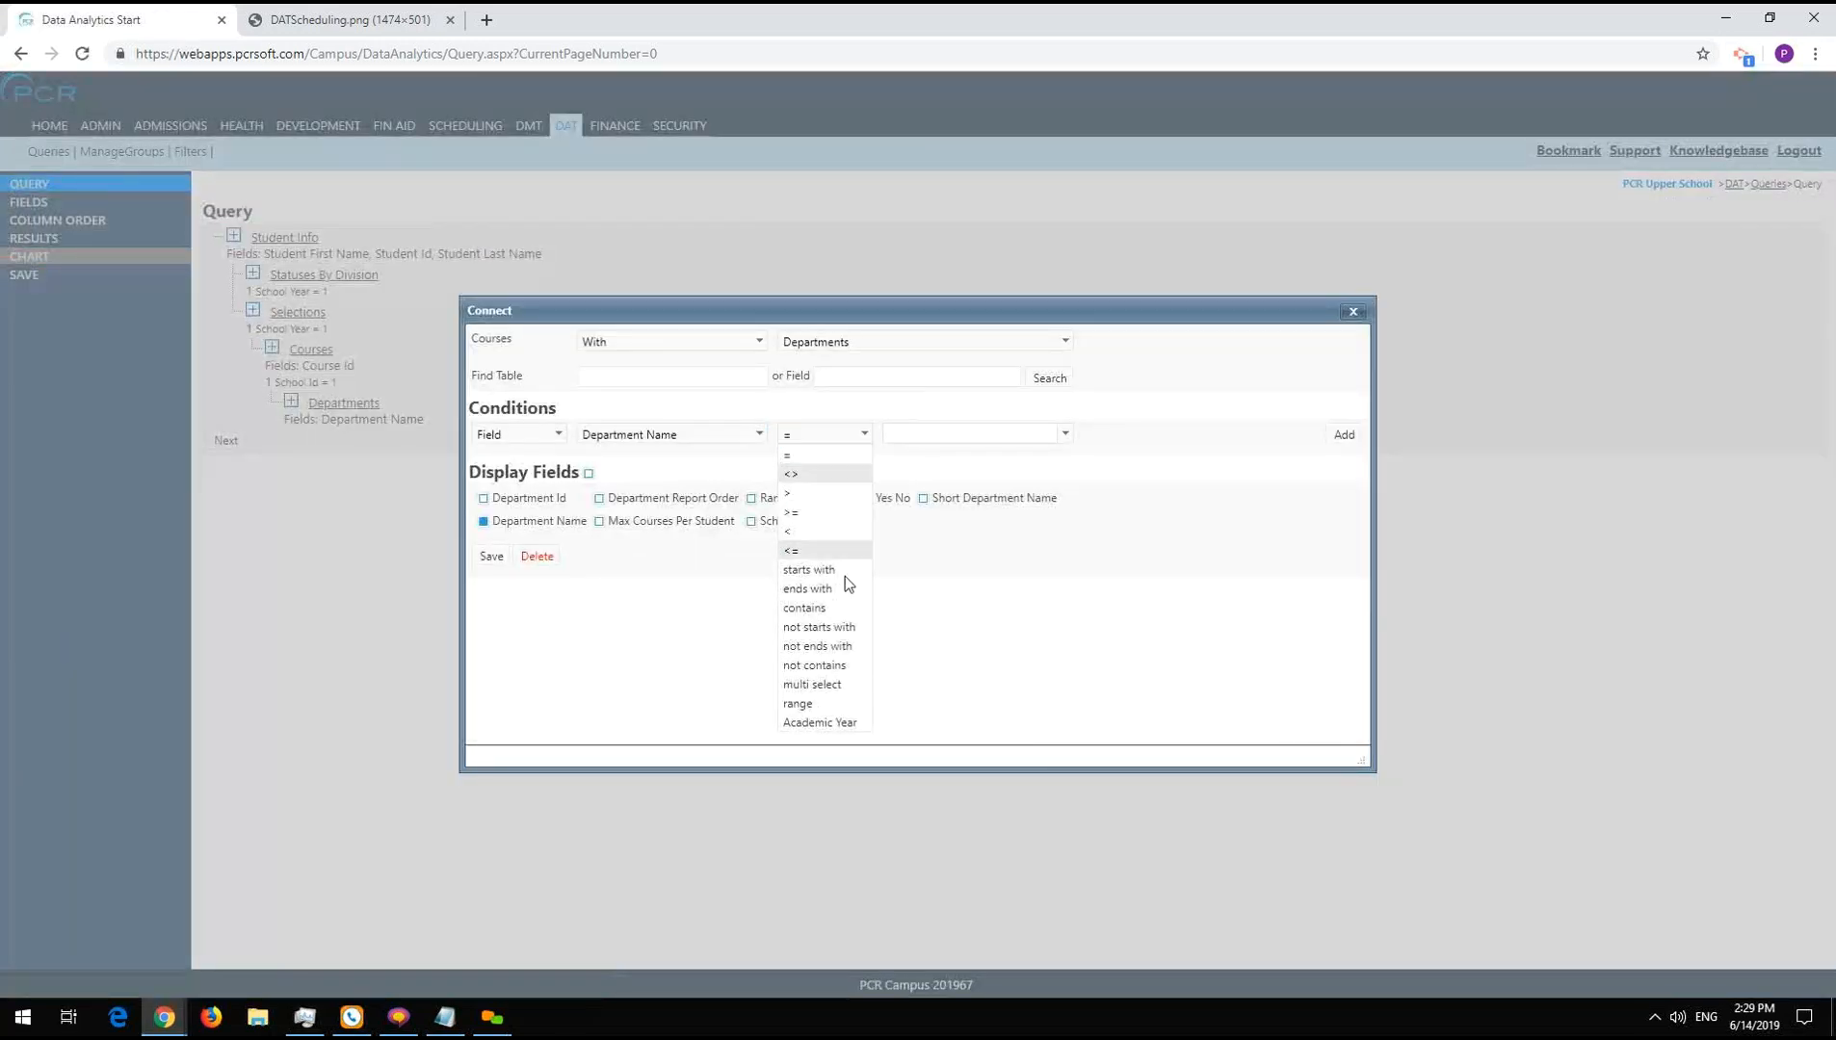
{"action": "left_click", "coordinate": [834, 685]}
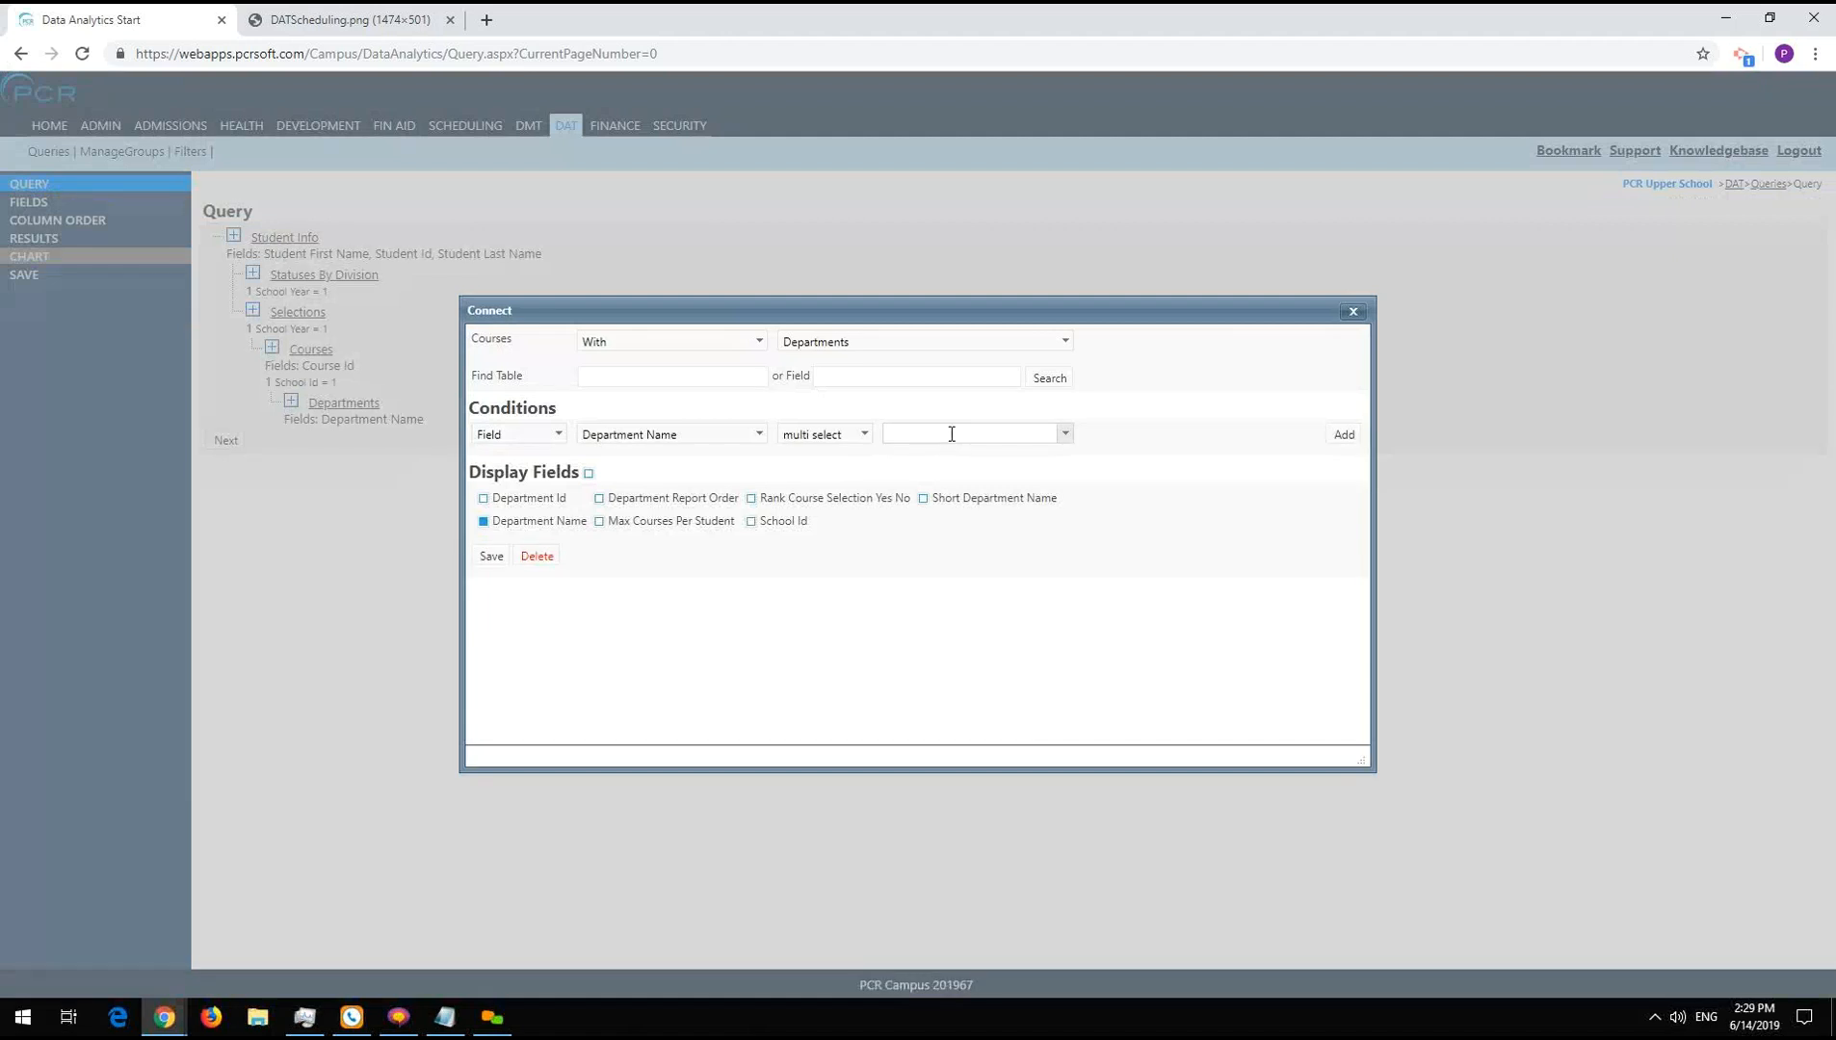
- Choose English, Math, Science and Foreign Language as the values for the Department Name condition
{"action": "left_click", "coordinate": [949, 435]}
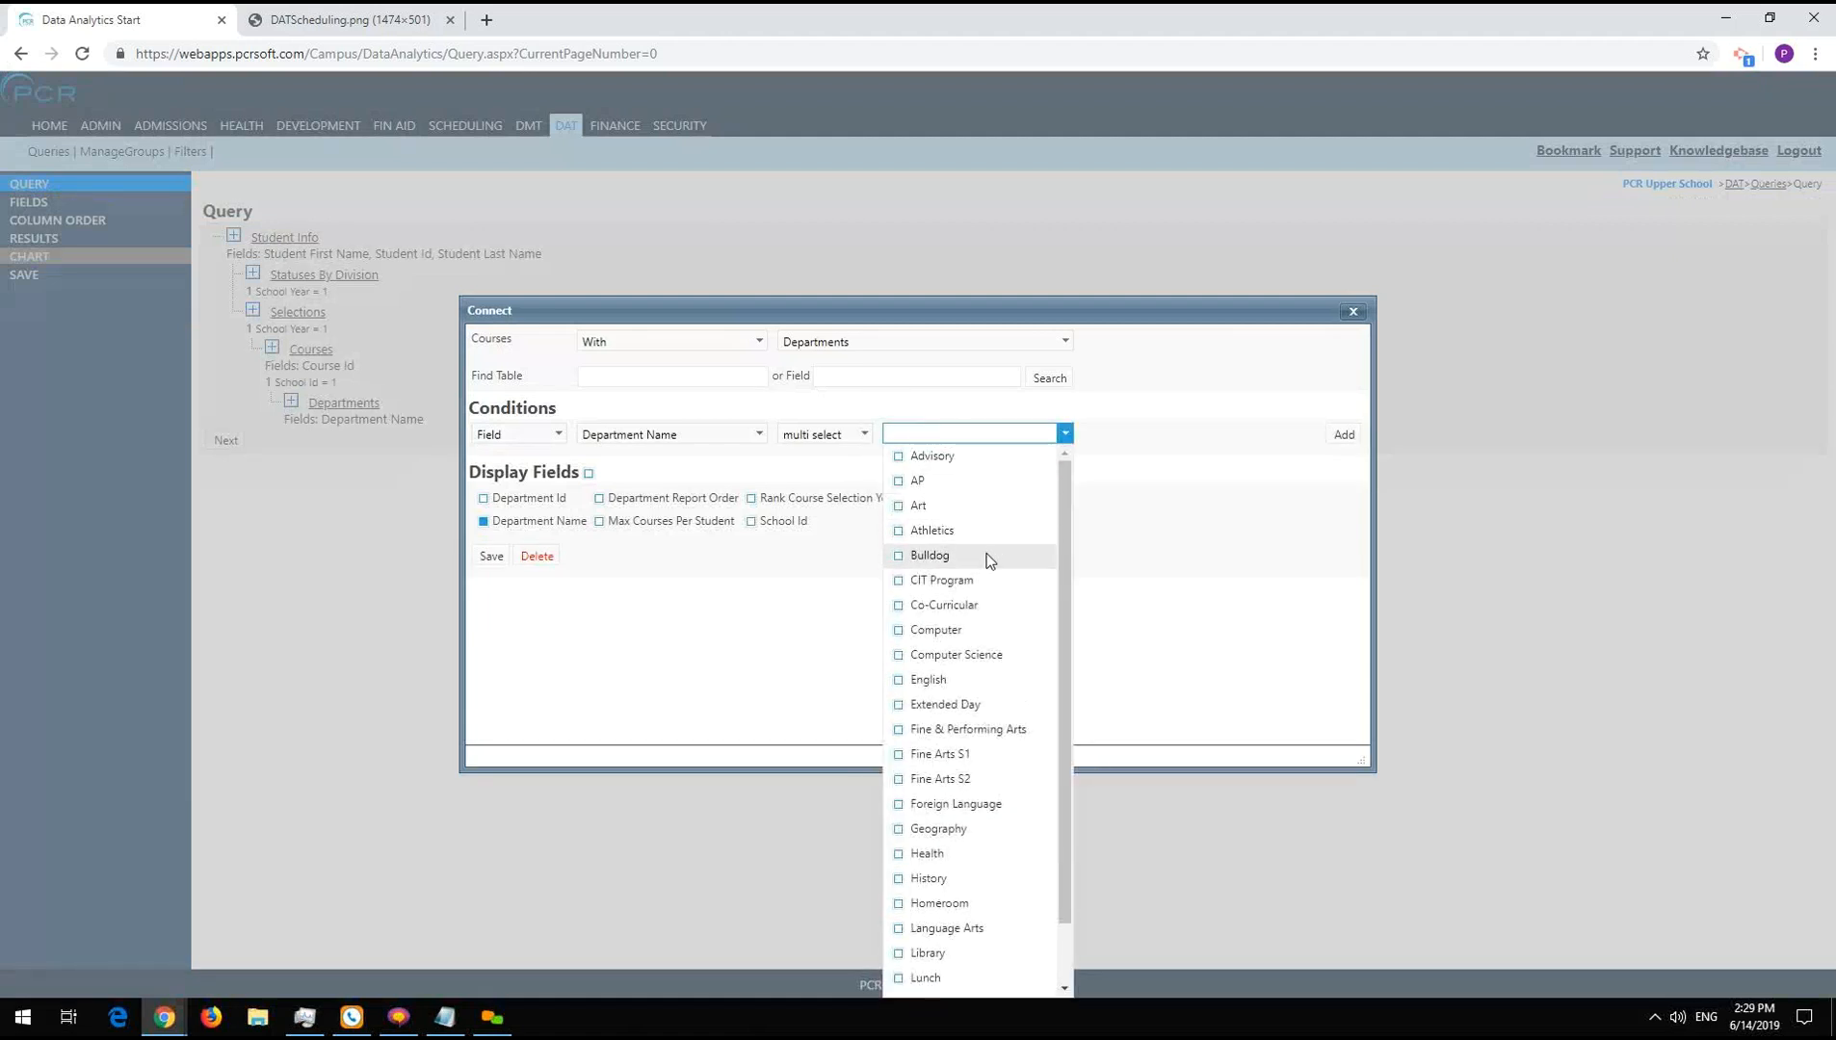
{"action": "left_click", "coordinate": [900, 683]}
{"action": "scroll", "coordinate": [961, 856], "scroll_direction": "down", "scroll_amount": 1}
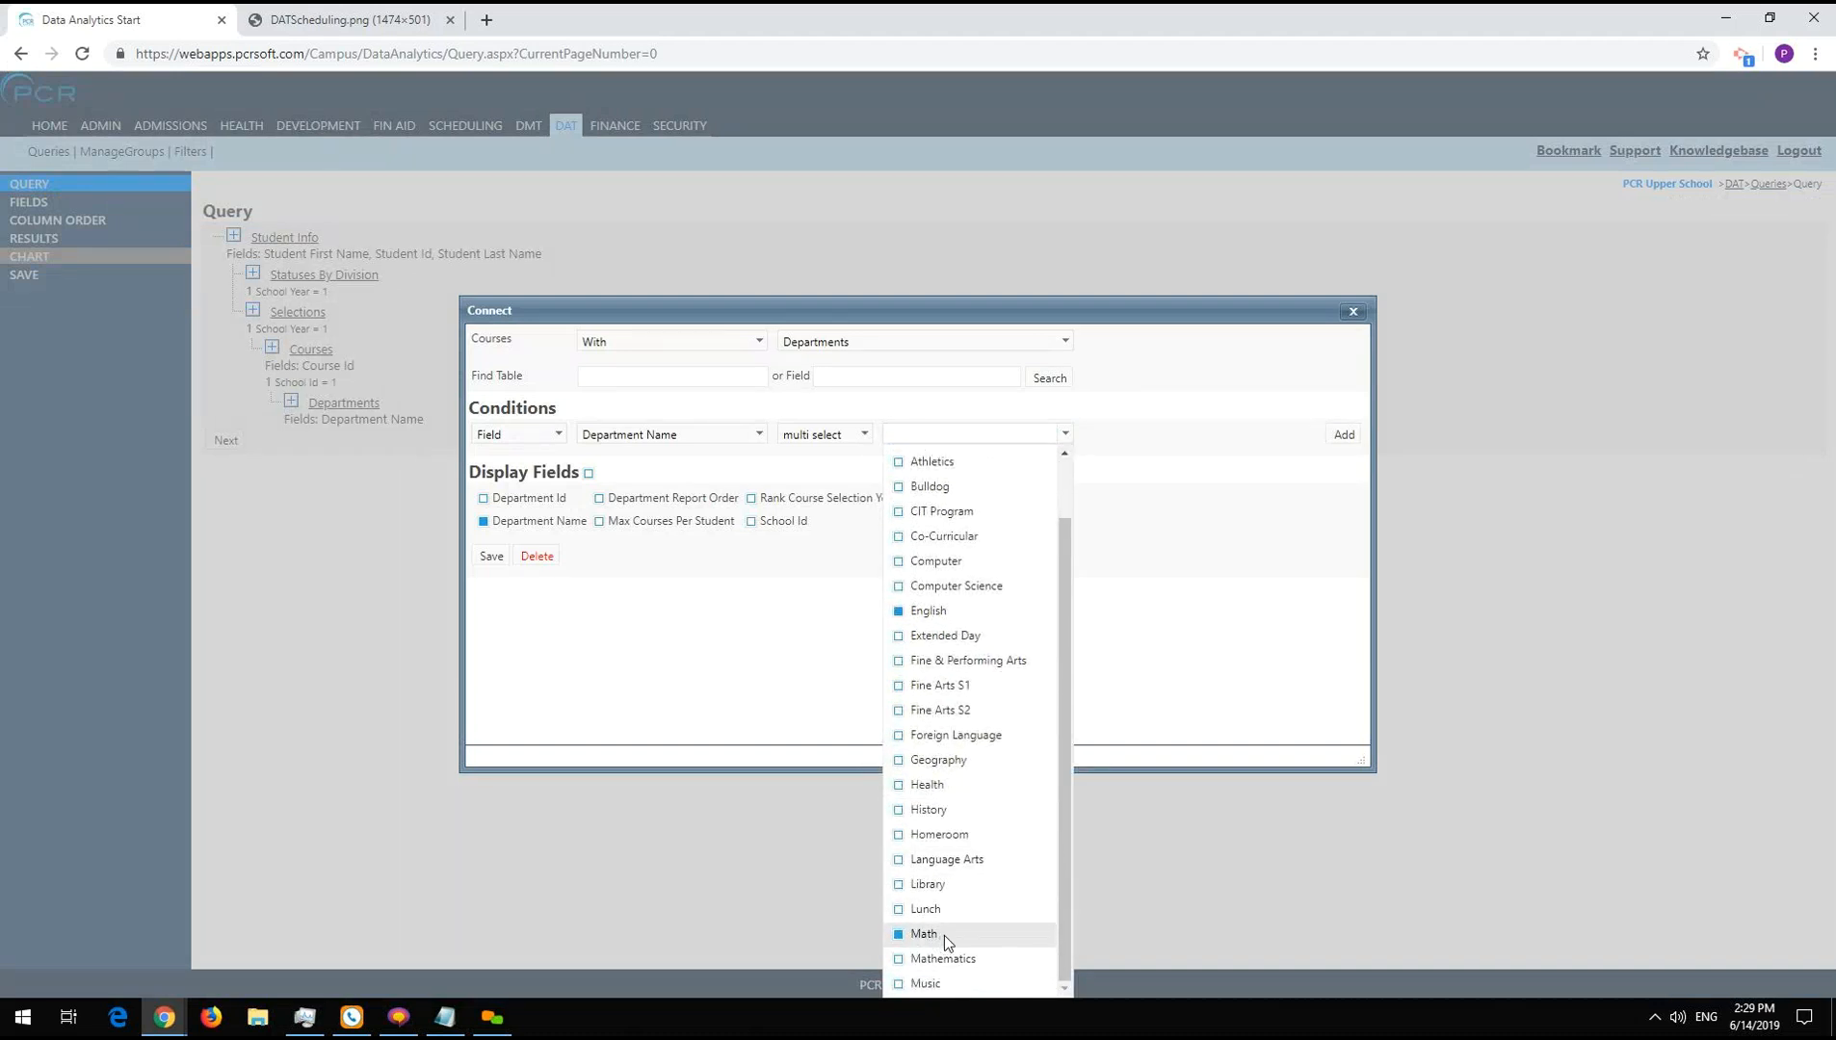
{"action": "left_click", "coordinate": [923, 436]}
{"action": "type", "text": "Science"}
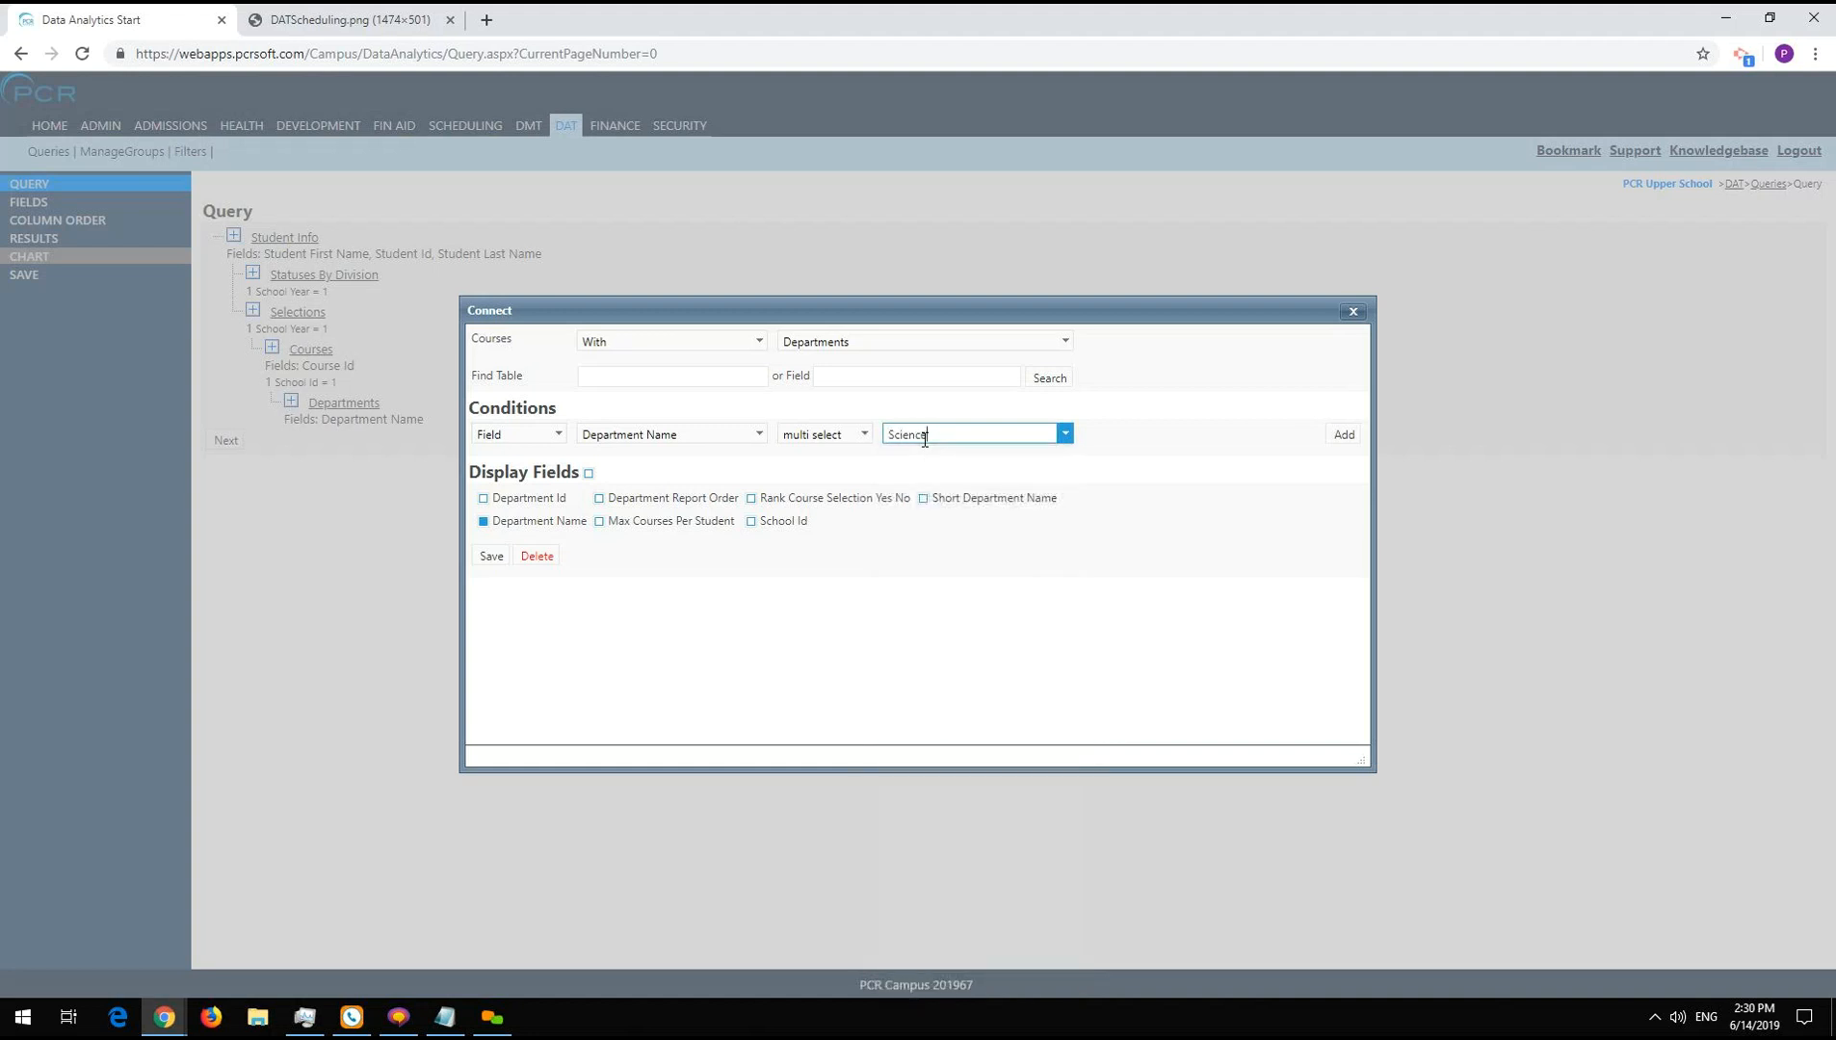
{"action": "double_click", "coordinate": [968, 440]}
{"action": "key", "text": "BackSpace"}
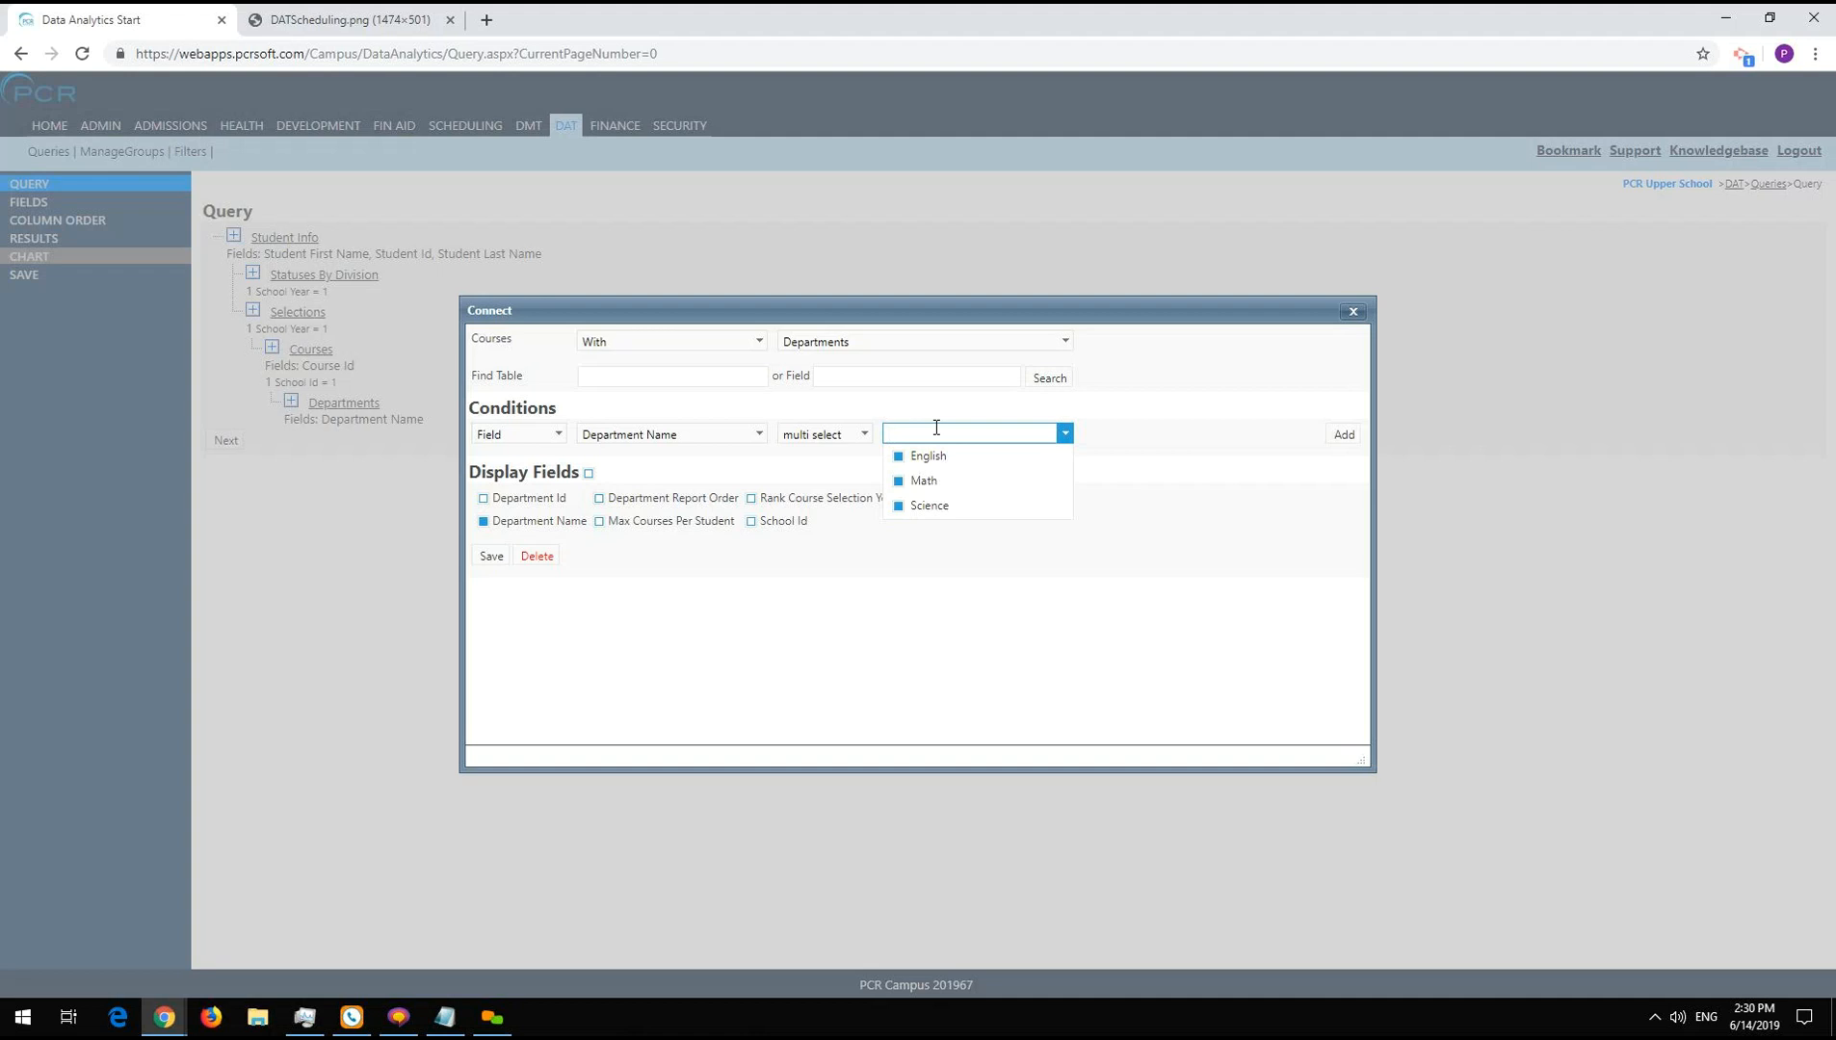
{"action": "type", "text": "For"}
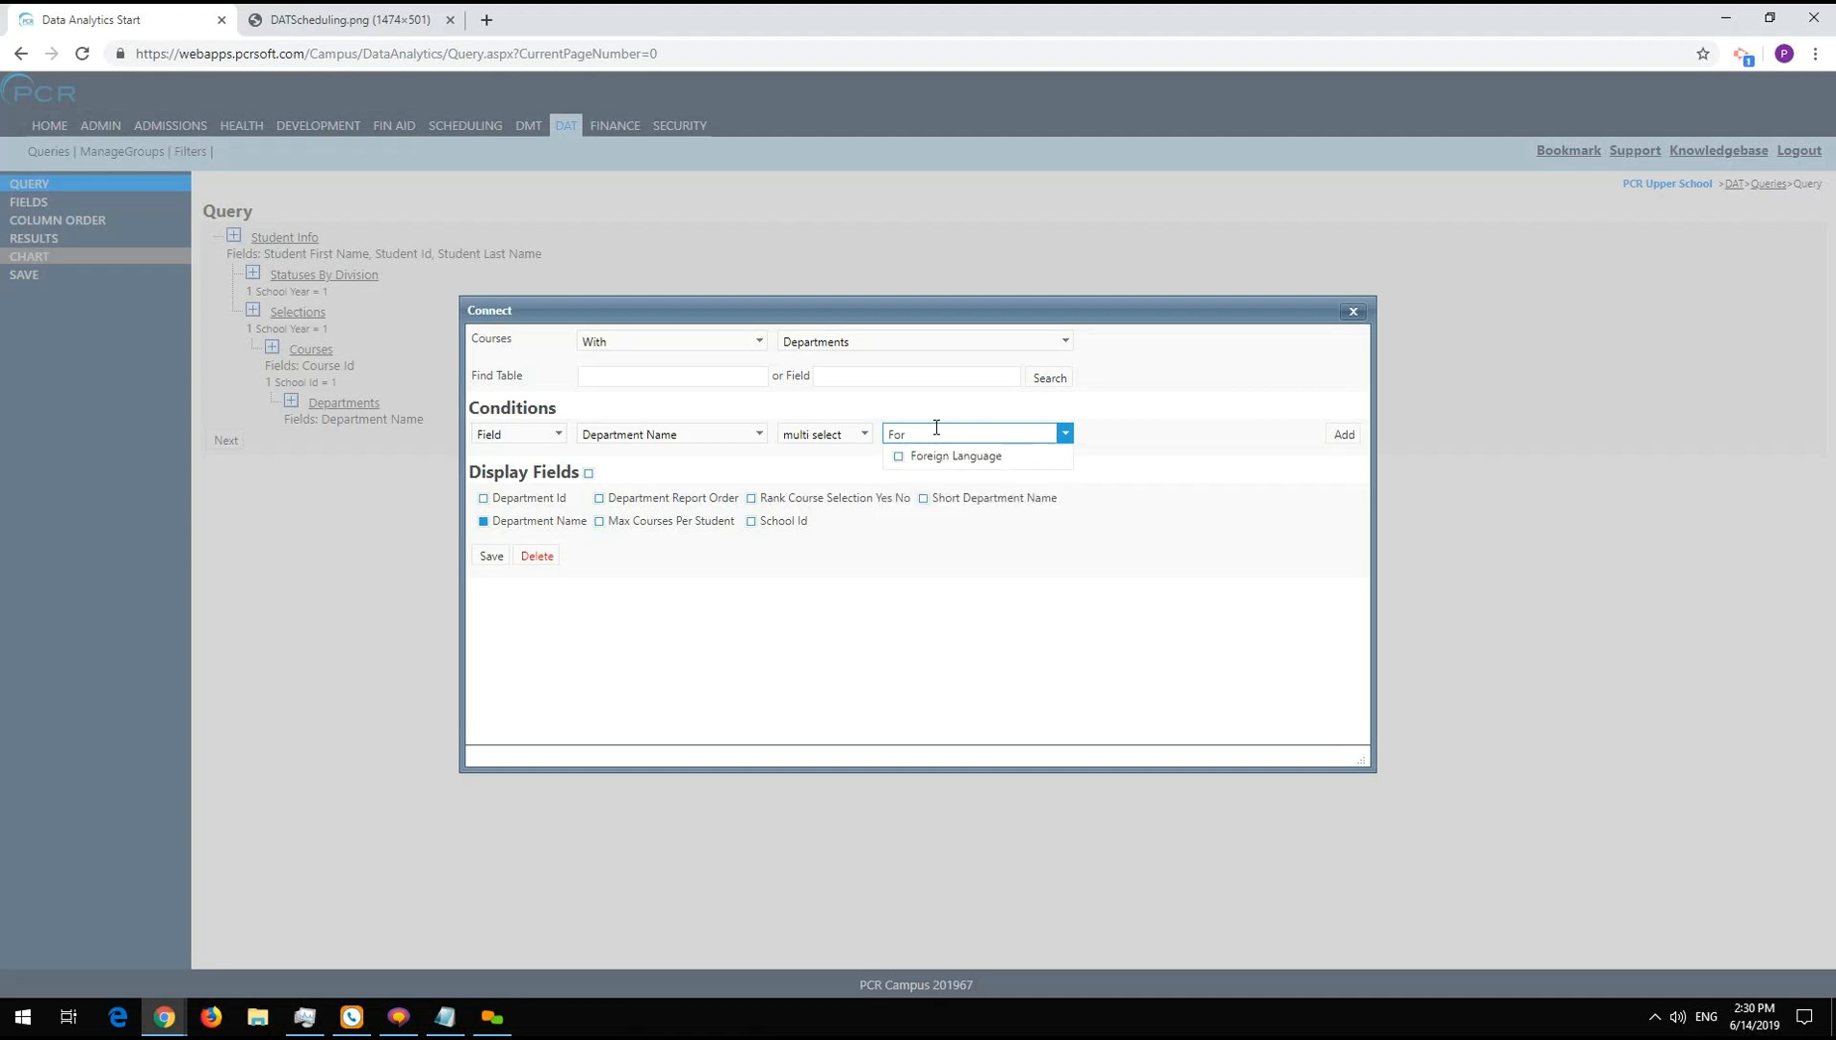
{"action": "left_click", "coordinate": [903, 458]}
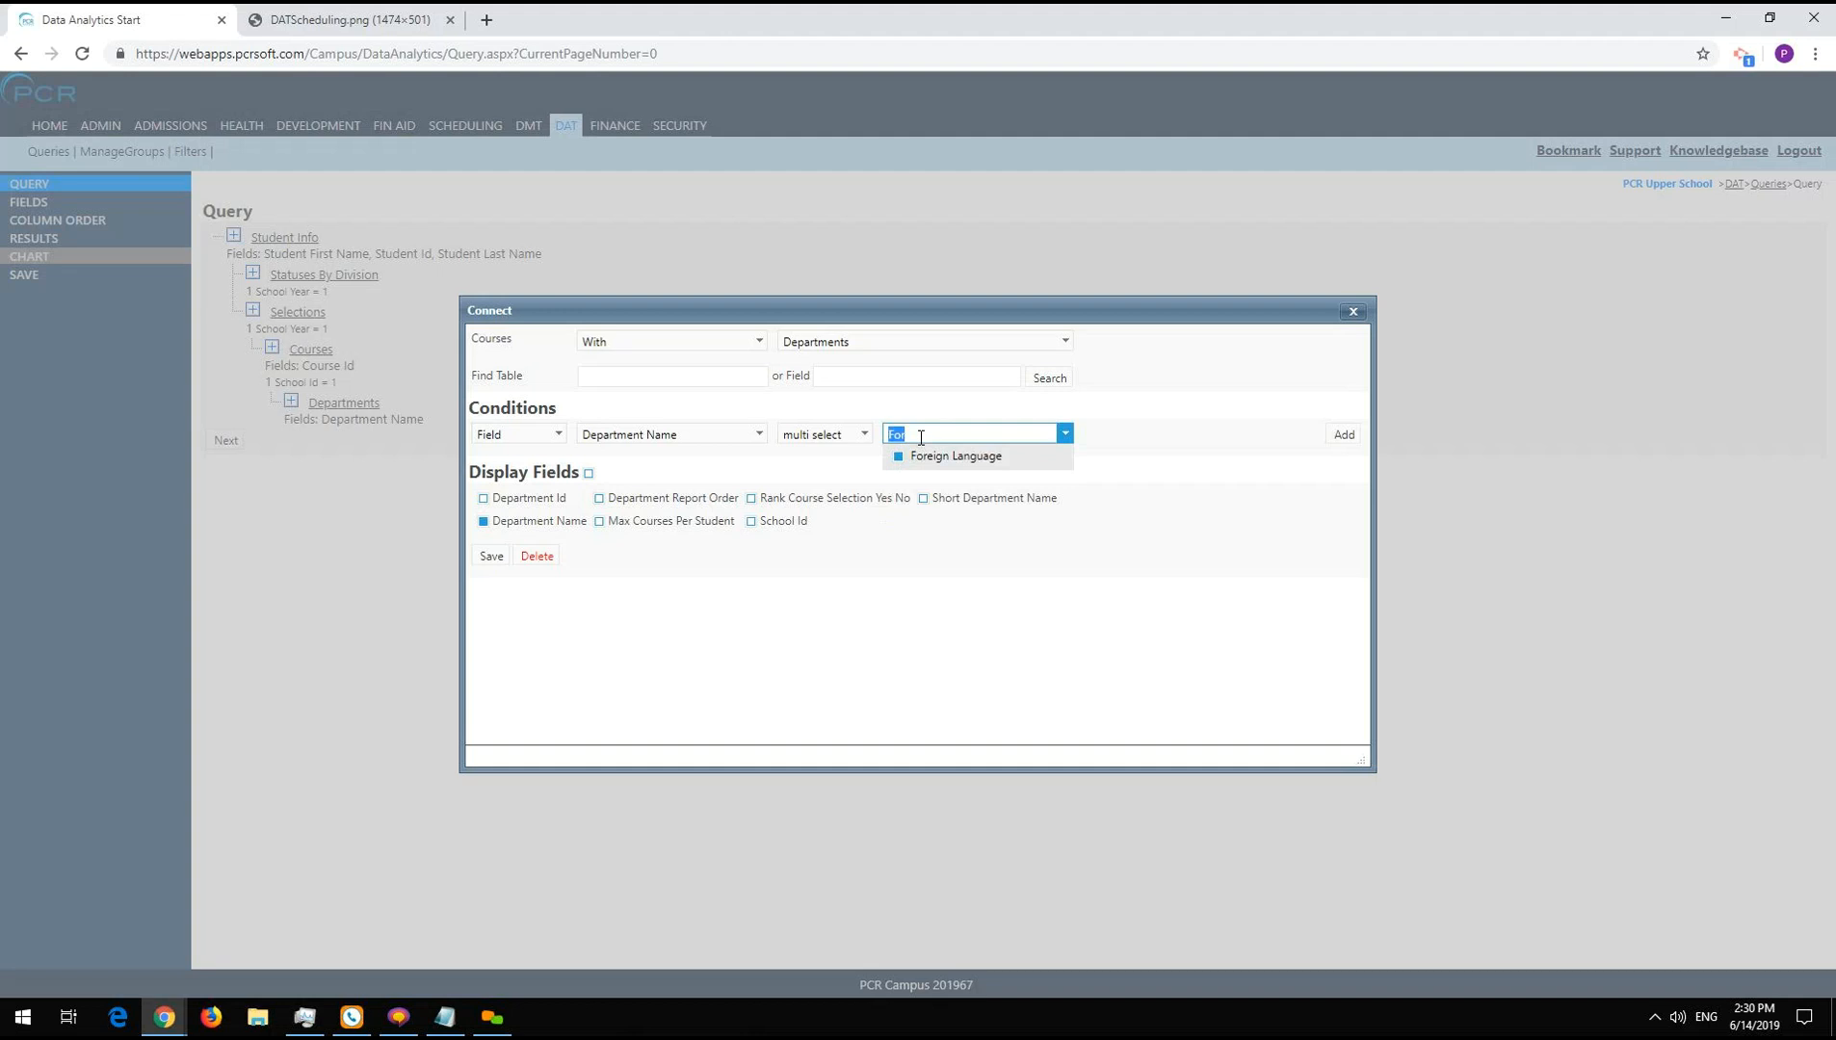
- Add the Department Name multi select condition and save the Departments connection
{"action": "left_click", "coordinate": [1149, 430]}
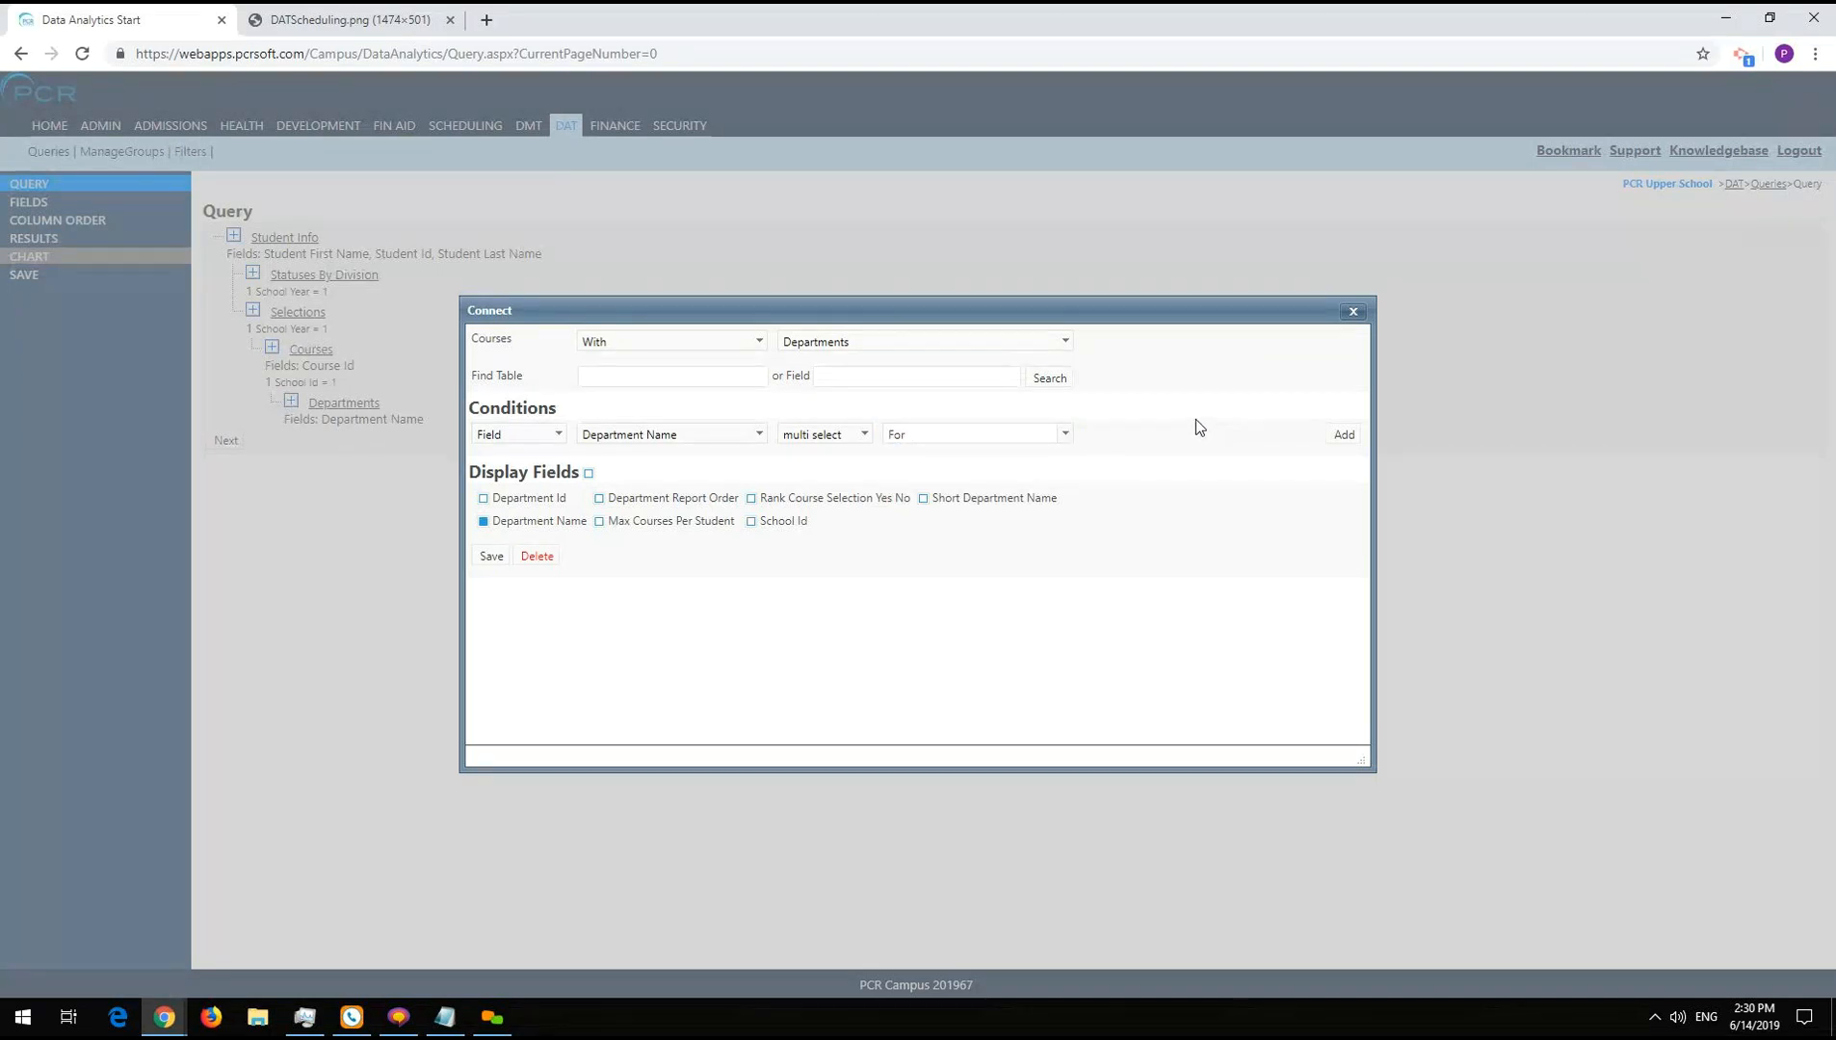
{"action": "left_click", "coordinate": [999, 437]}
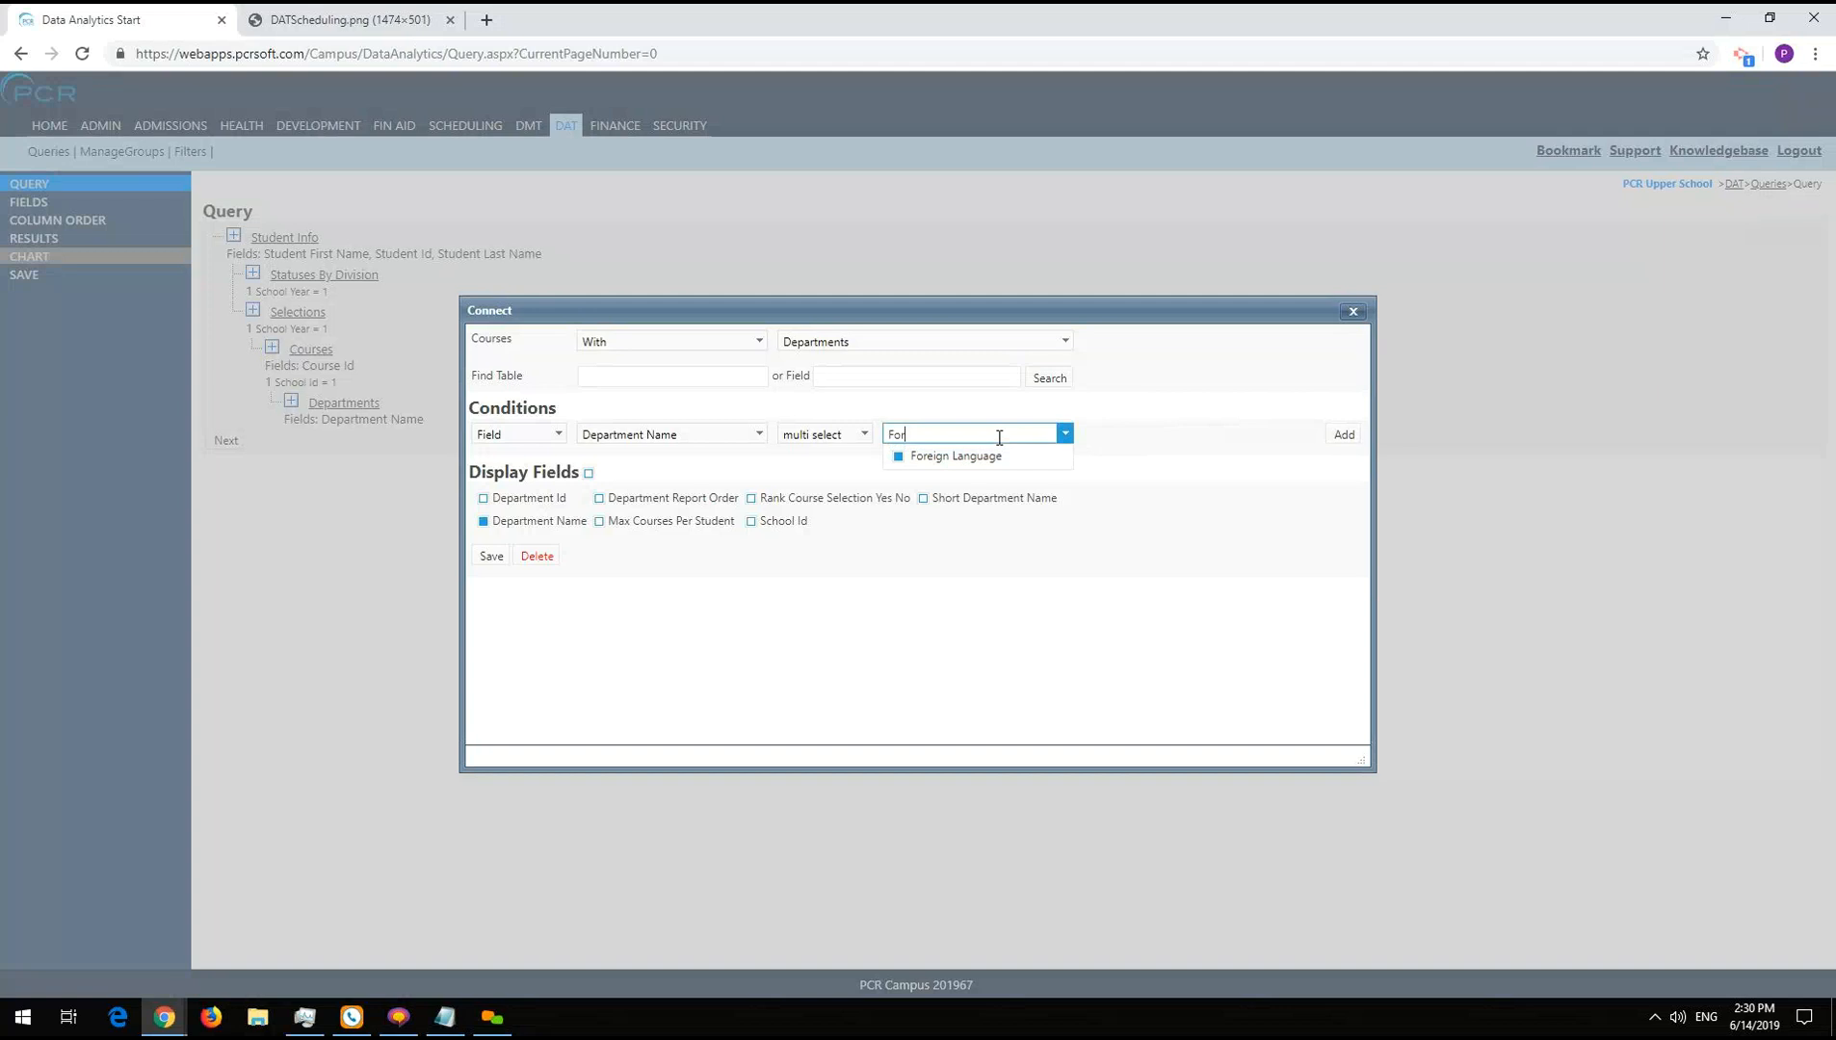
{"action": "left_click", "coordinate": [1341, 432]}
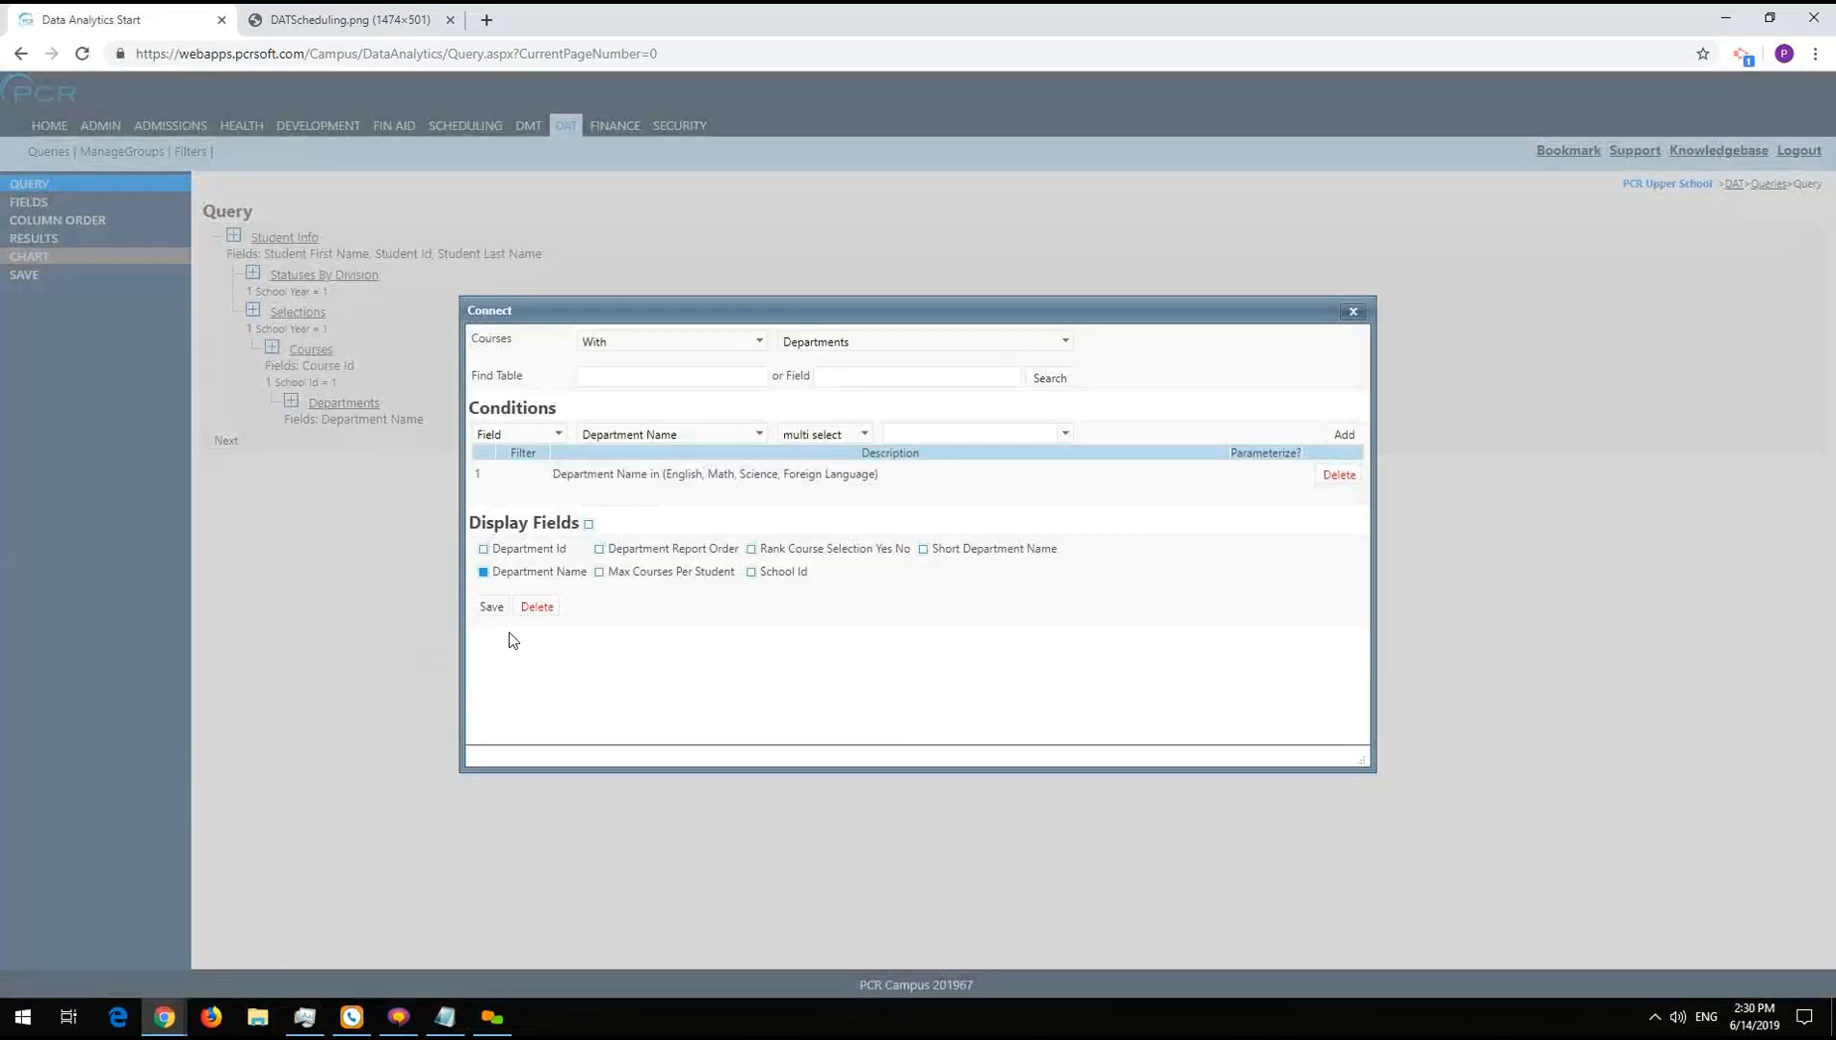
{"action": "left_click", "coordinate": [490, 609]}
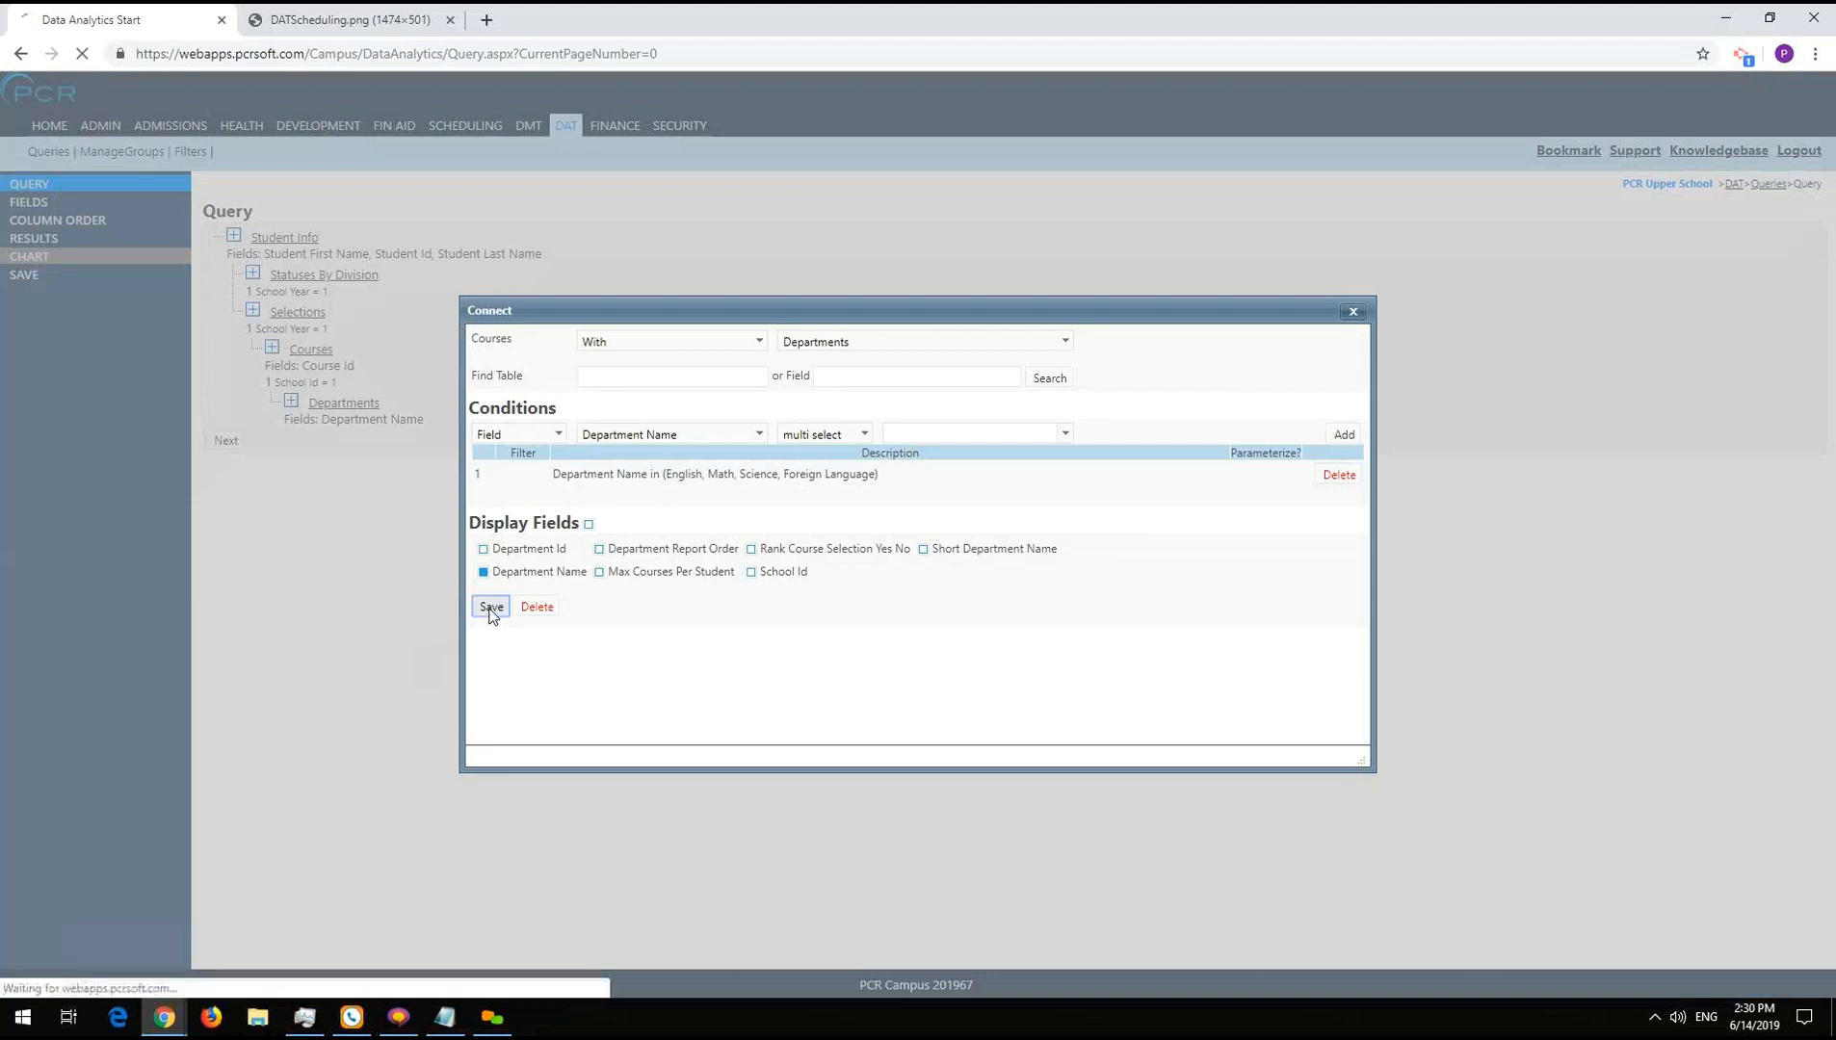
- Set the pivot aggregate of Department Name to Count (Course Id), save the fields, and proceed through the column order to the results
{"action": "left_click", "coordinate": [228, 456]}
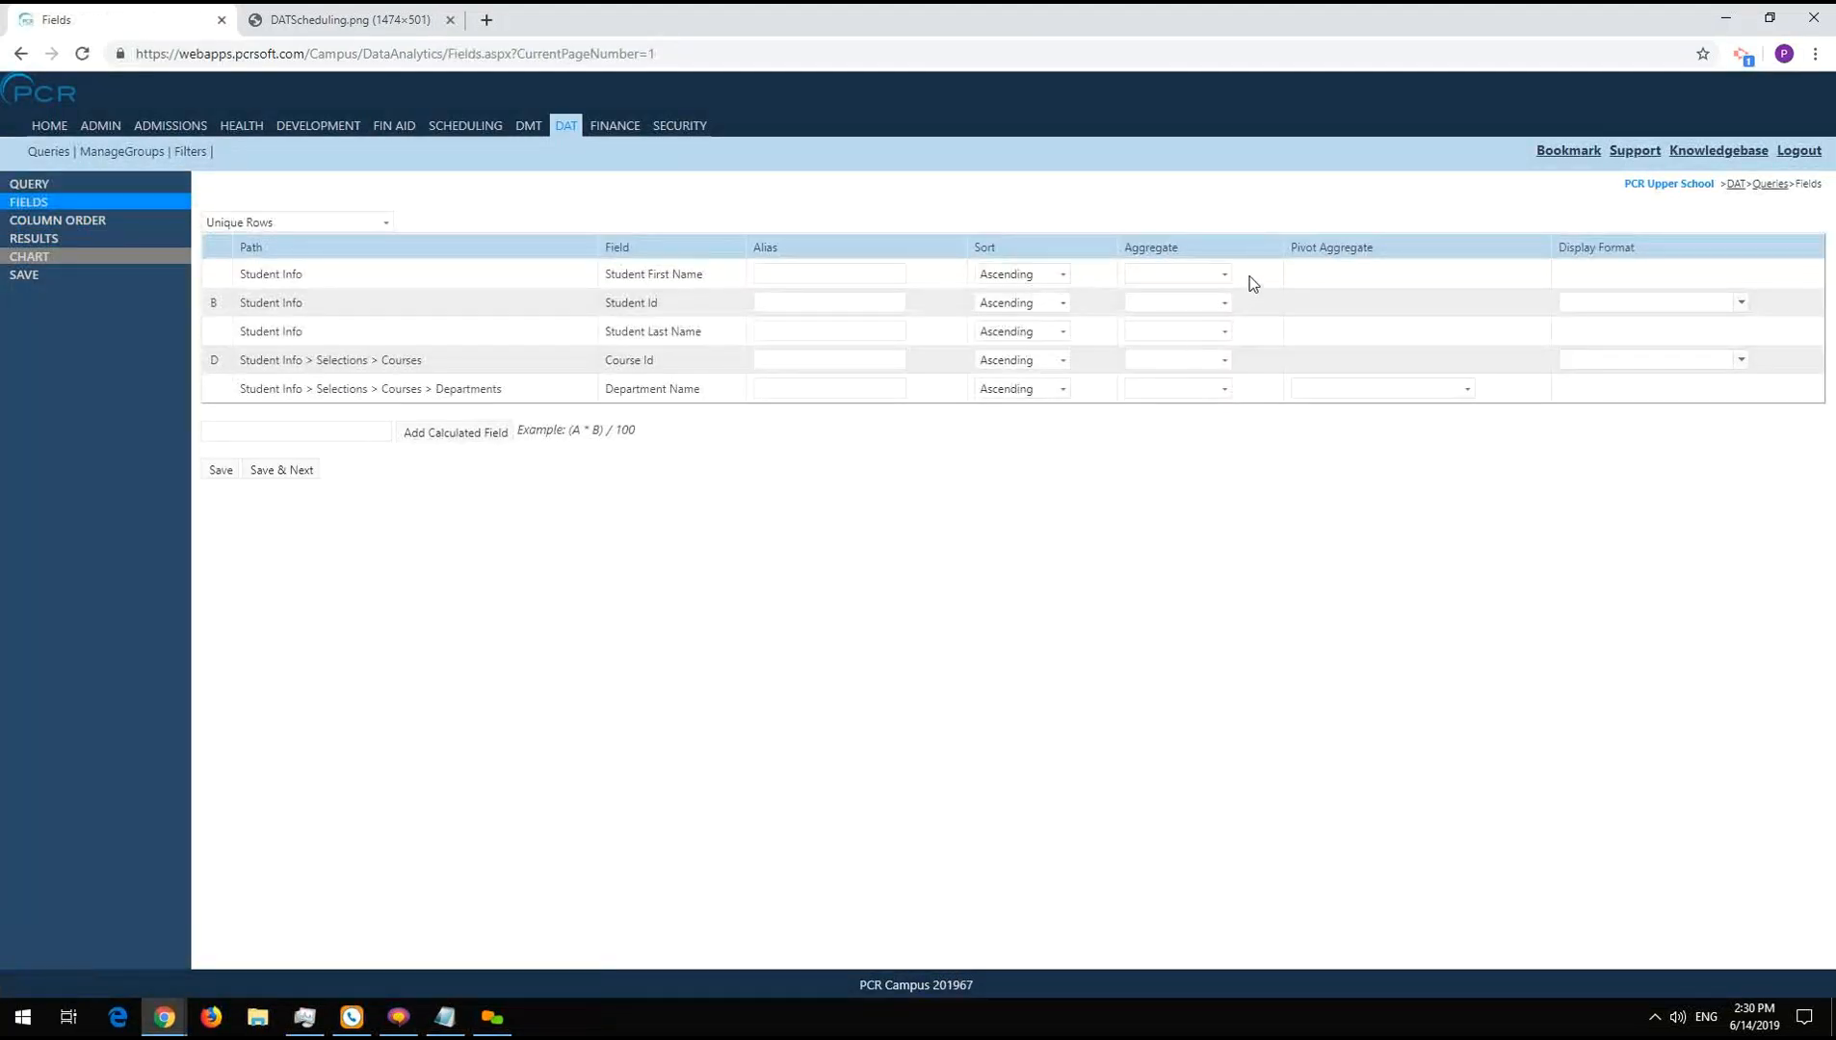
{"action": "left_click", "coordinate": [1366, 391]}
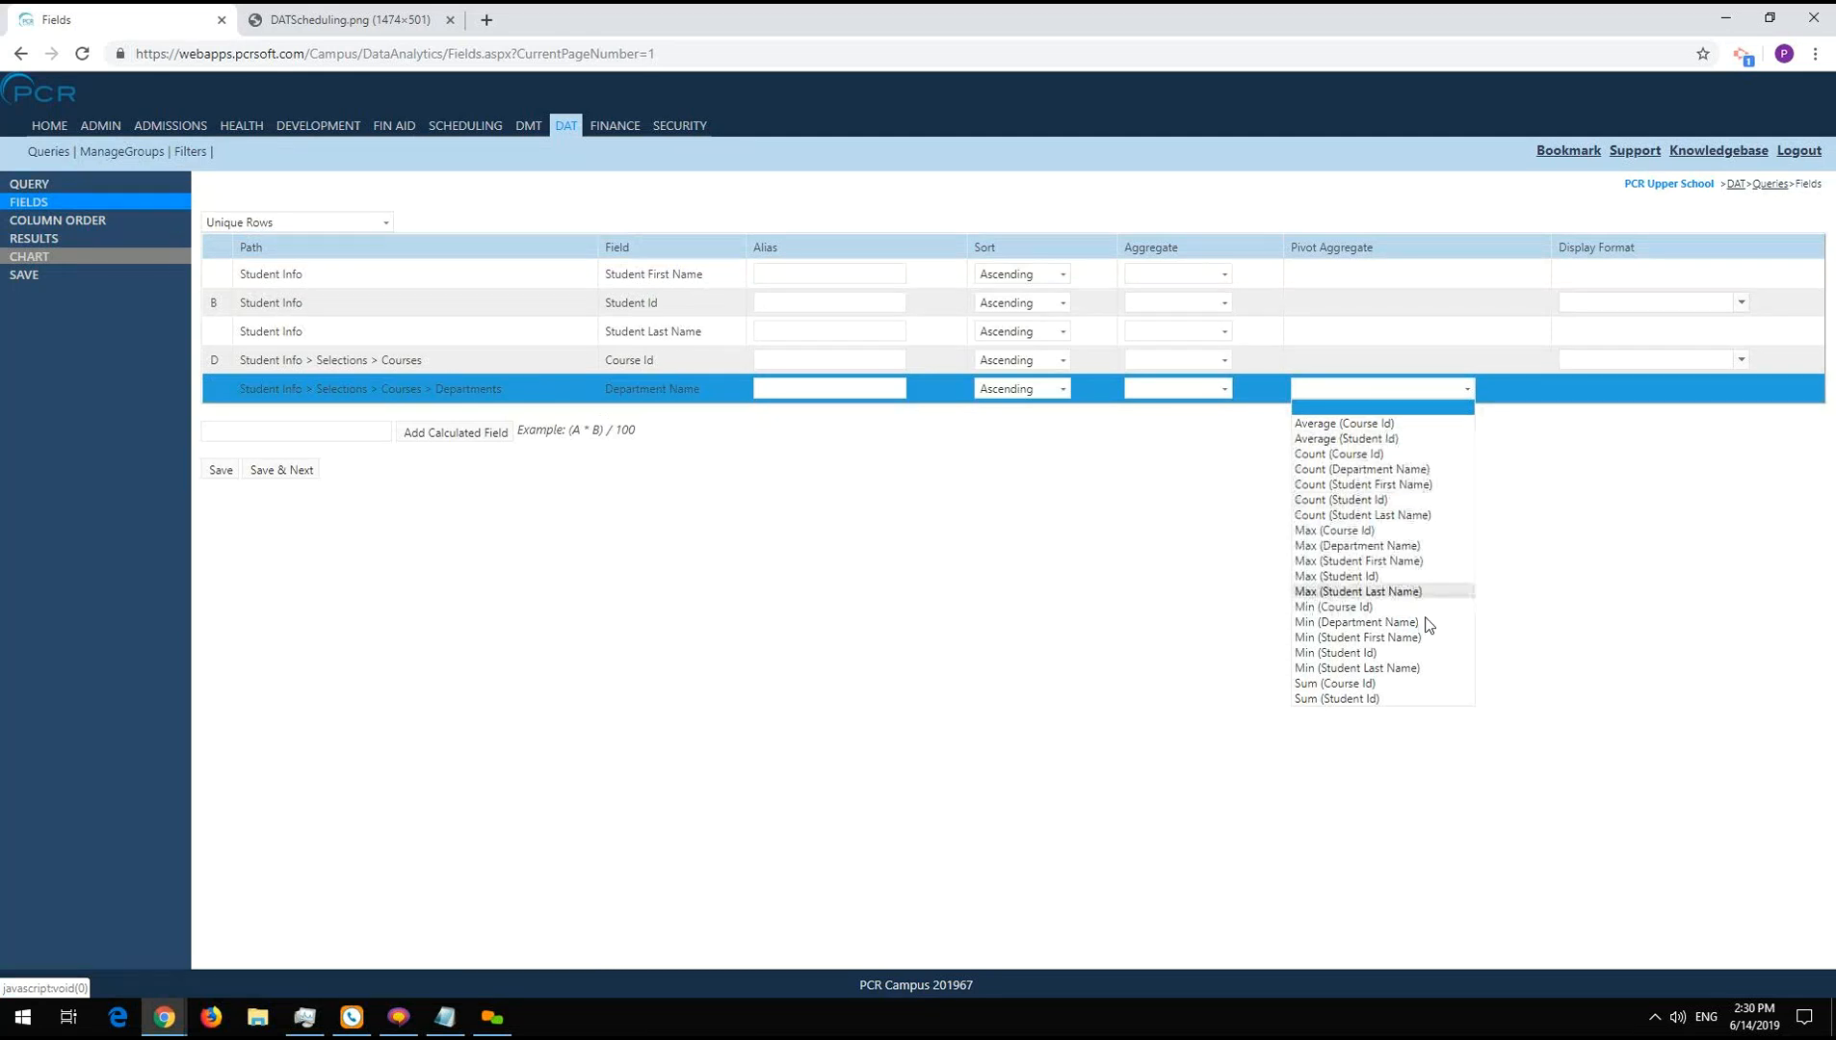
{"action": "left_click", "coordinate": [1406, 456]}
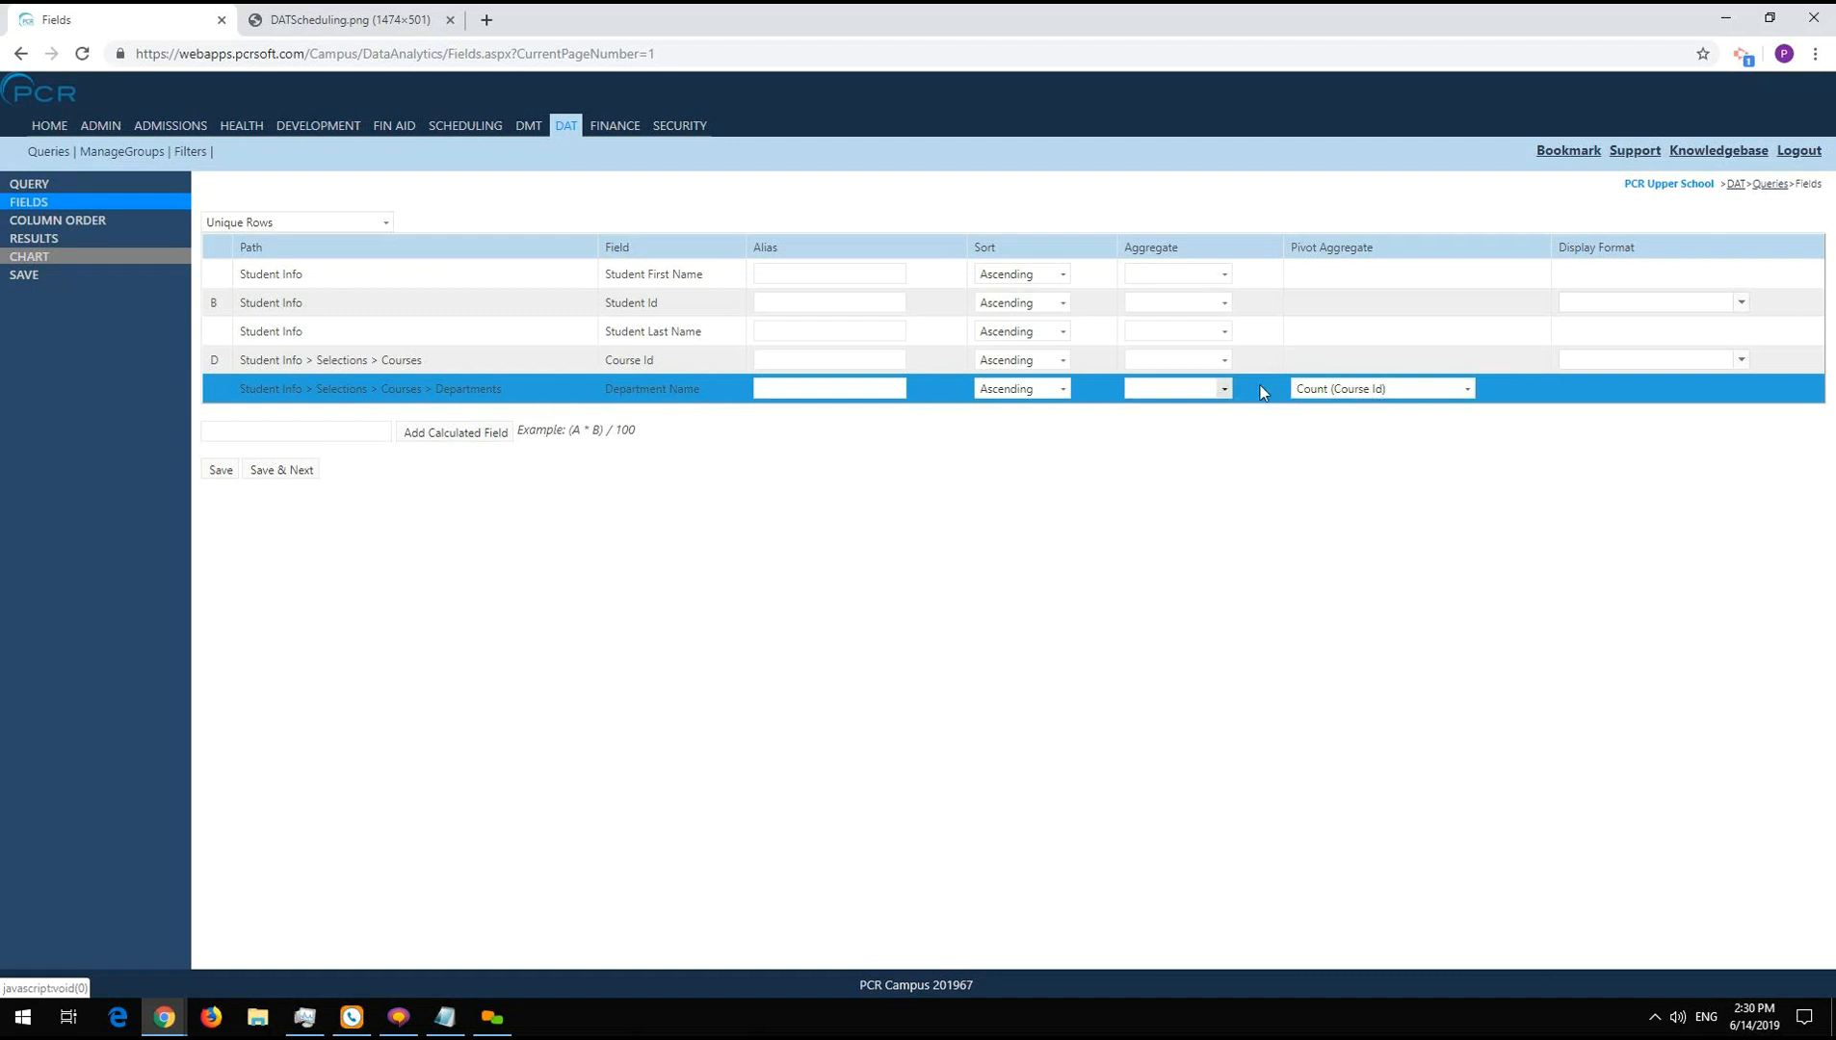
{"action": "left_click", "coordinate": [287, 473]}
{"action": "left_click", "coordinate": [221, 341]}
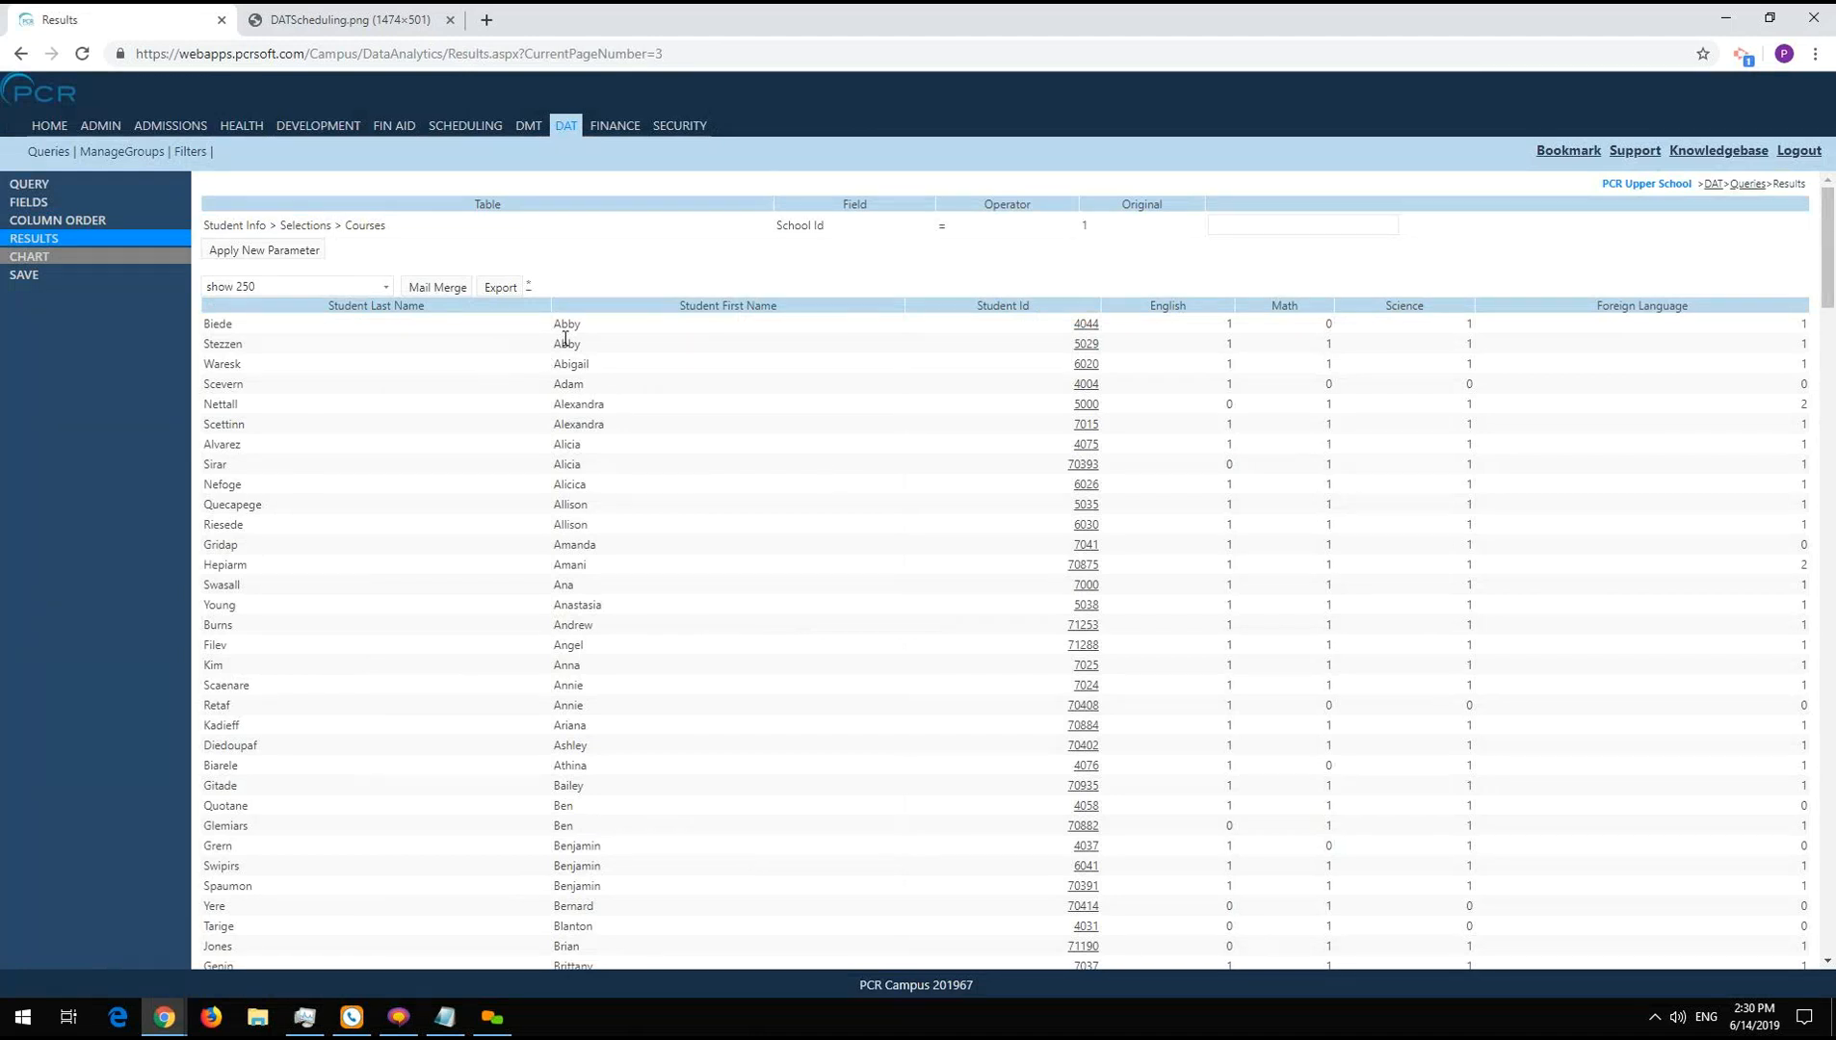
- Examine the pivoted results for each student's course selections in English, Math, Science and Foreign Language
{"action": "left_click_drag", "start_coordinate": [593, 324], "coordinate": [597, 323]}
{"action": "left_click", "coordinate": [1164, 325]}
{"action": "double_click", "coordinate": [1310, 322]}
{"action": "left_click", "coordinate": [1292, 342]}
{"action": "double_click", "coordinate": [221, 344]}
{"action": "left_click", "coordinate": [347, 410]}
{"action": "scroll", "coordinate": [993, 782], "scroll_direction": "down", "scroll_amount": 20}
{"action": "scroll", "coordinate": [996, 807], "scroll_direction": "down", "scroll_amount": 10}
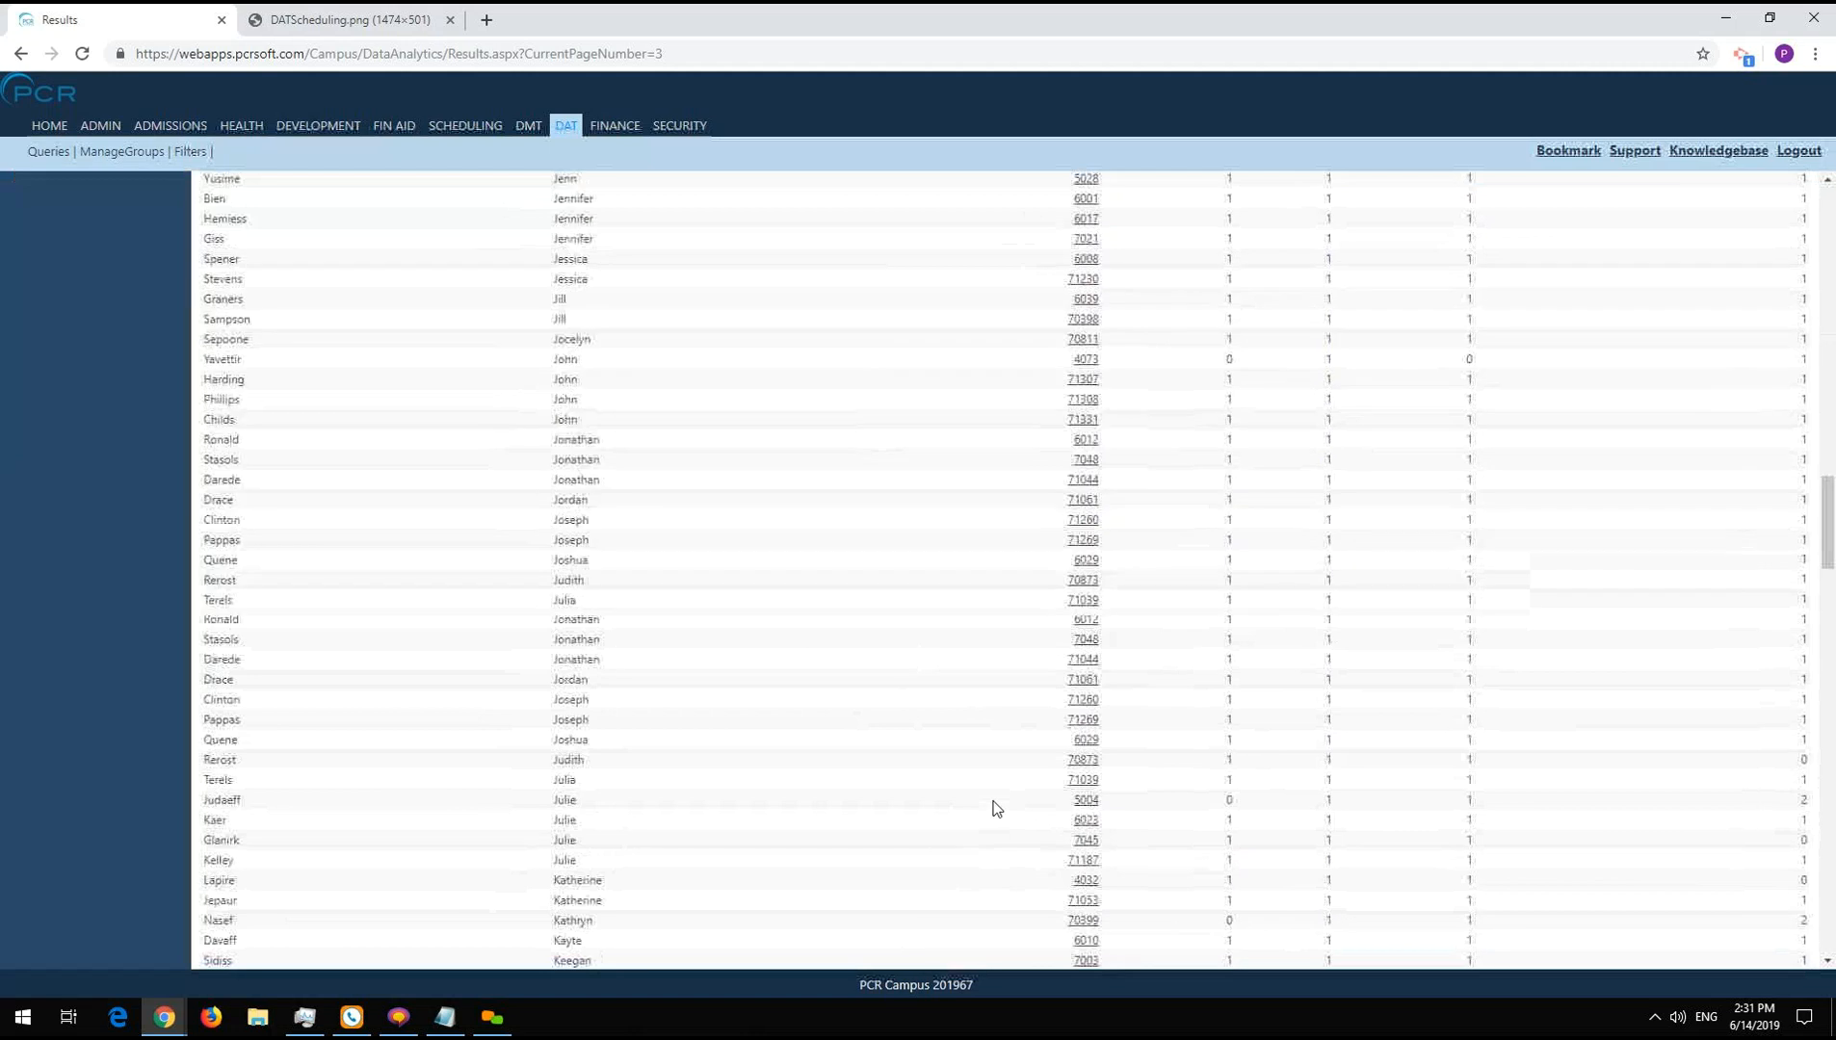
{"action": "scroll", "coordinate": [996, 807], "scroll_direction": "up", "scroll_amount": 15}
{"action": "scroll", "coordinate": [996, 807], "scroll_direction": "up", "scroll_amount": 2}
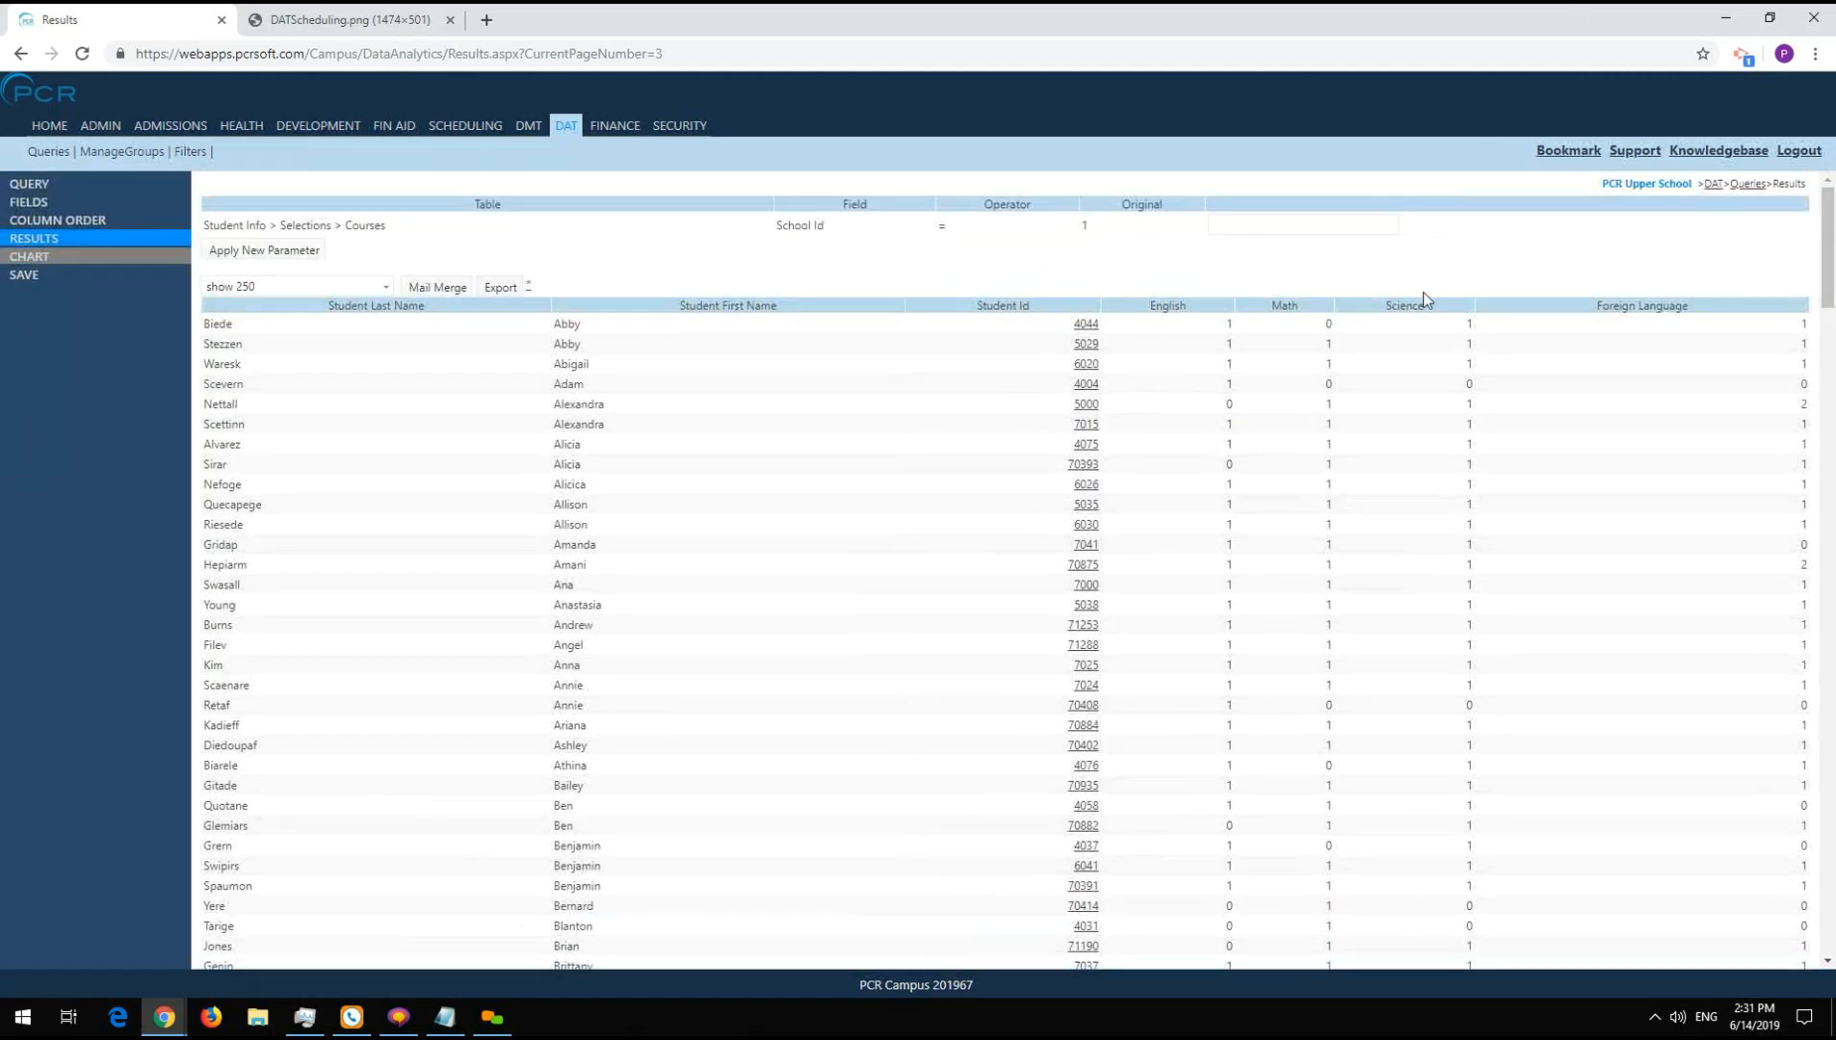
- Return to the field settings and look over the pivot aggregate options for Department Name
{"action": "left_click", "coordinate": [74, 205]}
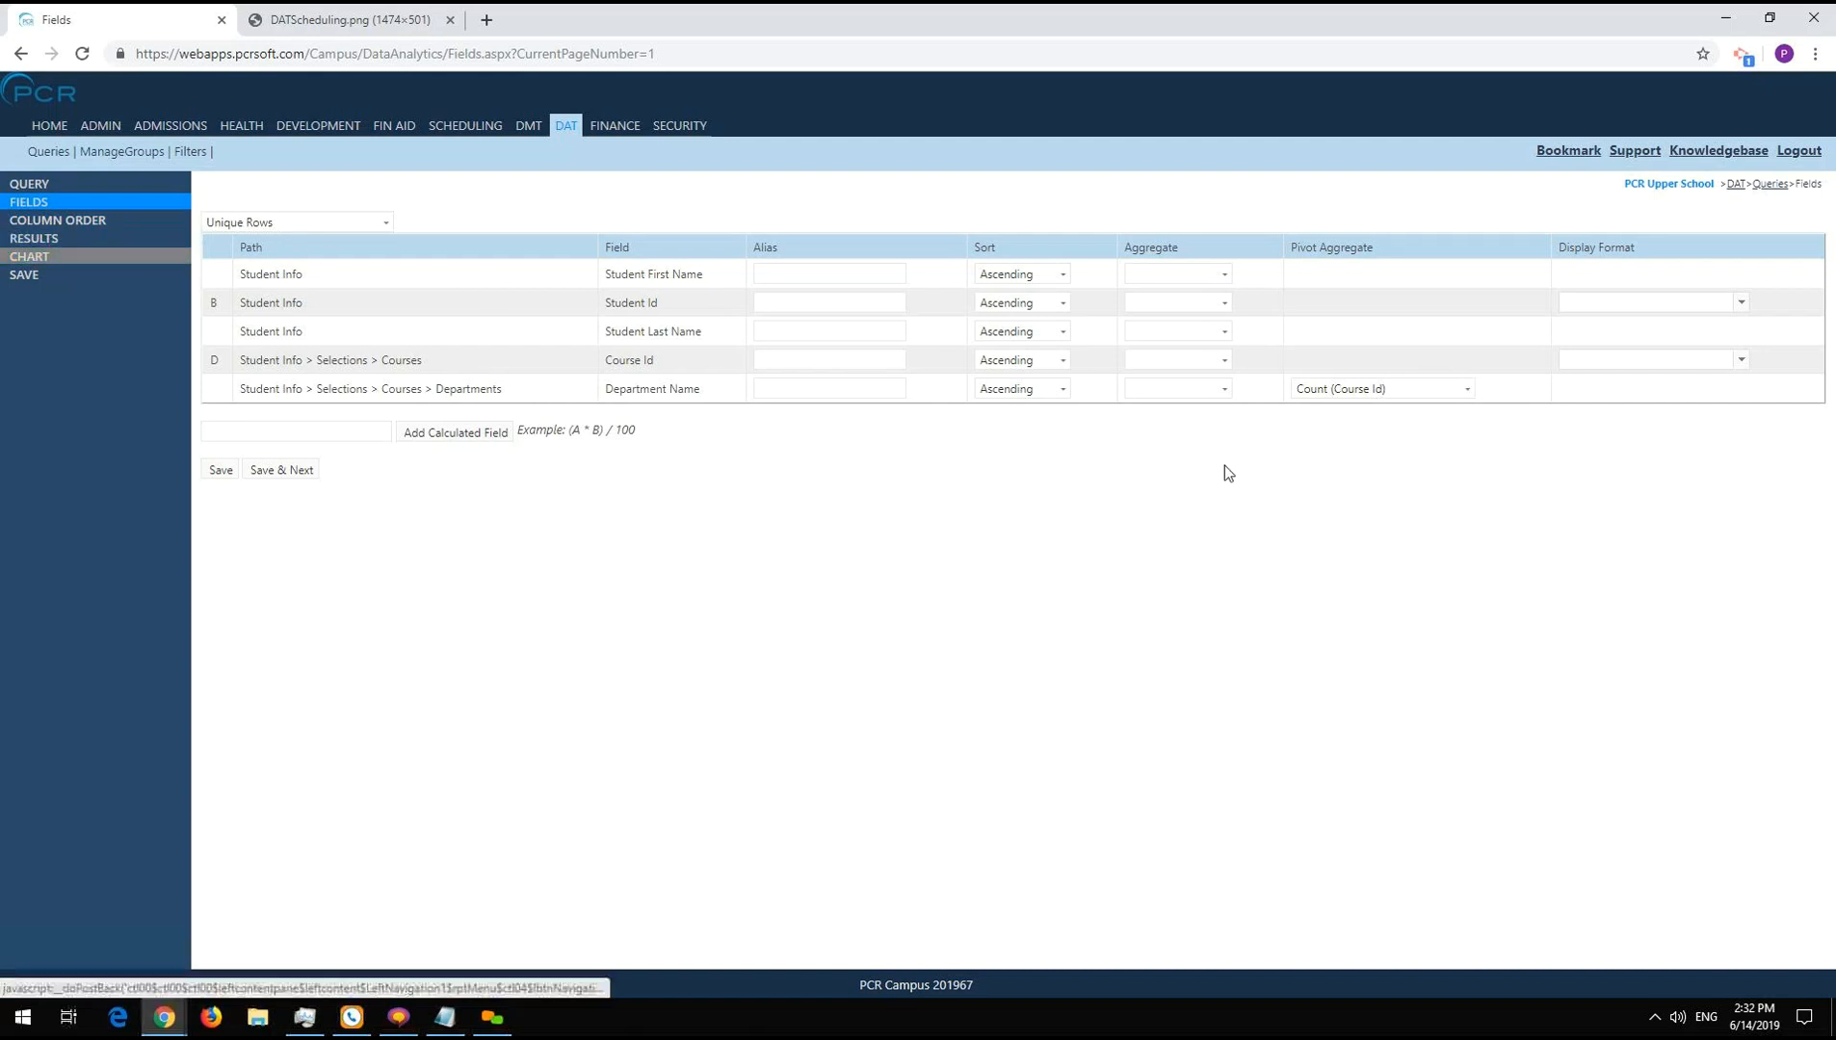
{"action": "left_click", "coordinate": [1372, 400]}
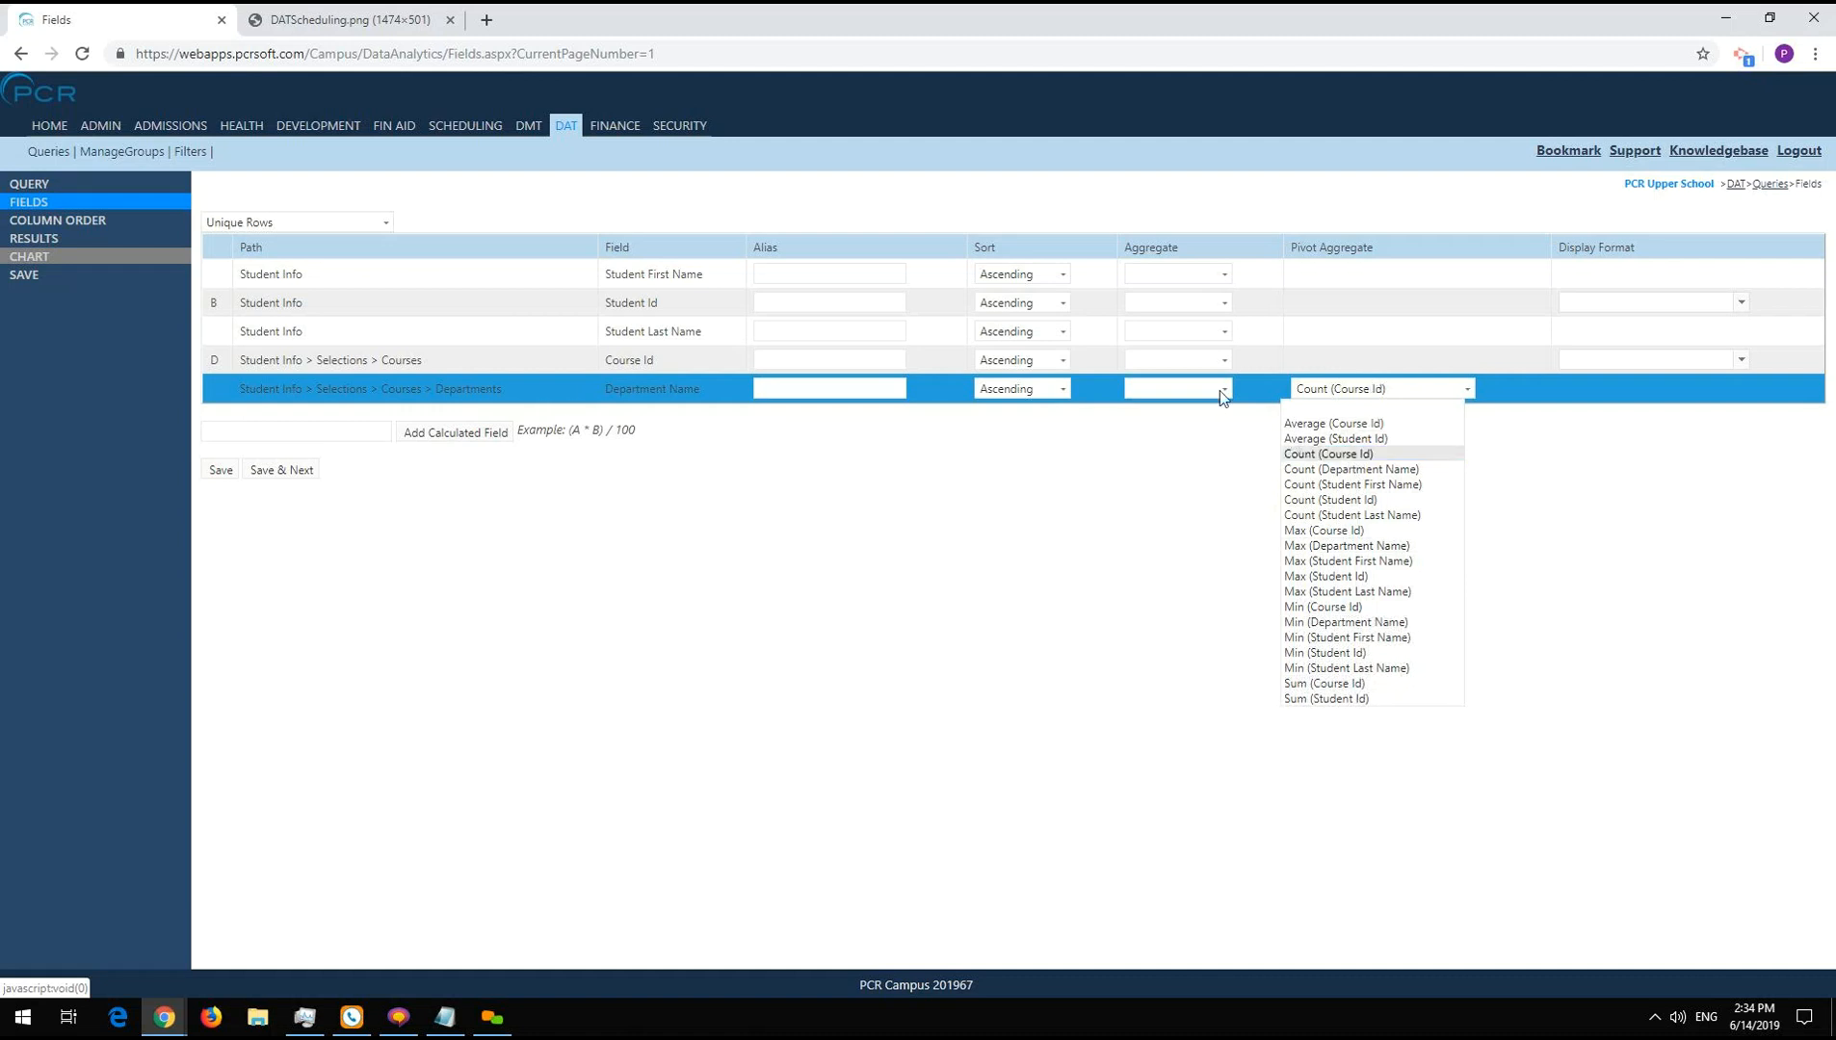
{"action": "left_click", "coordinate": [1163, 600]}
- Reopen the results and apply 2 as the new School Id parameter for Courses
{"action": "left_click", "coordinate": [34, 238]}
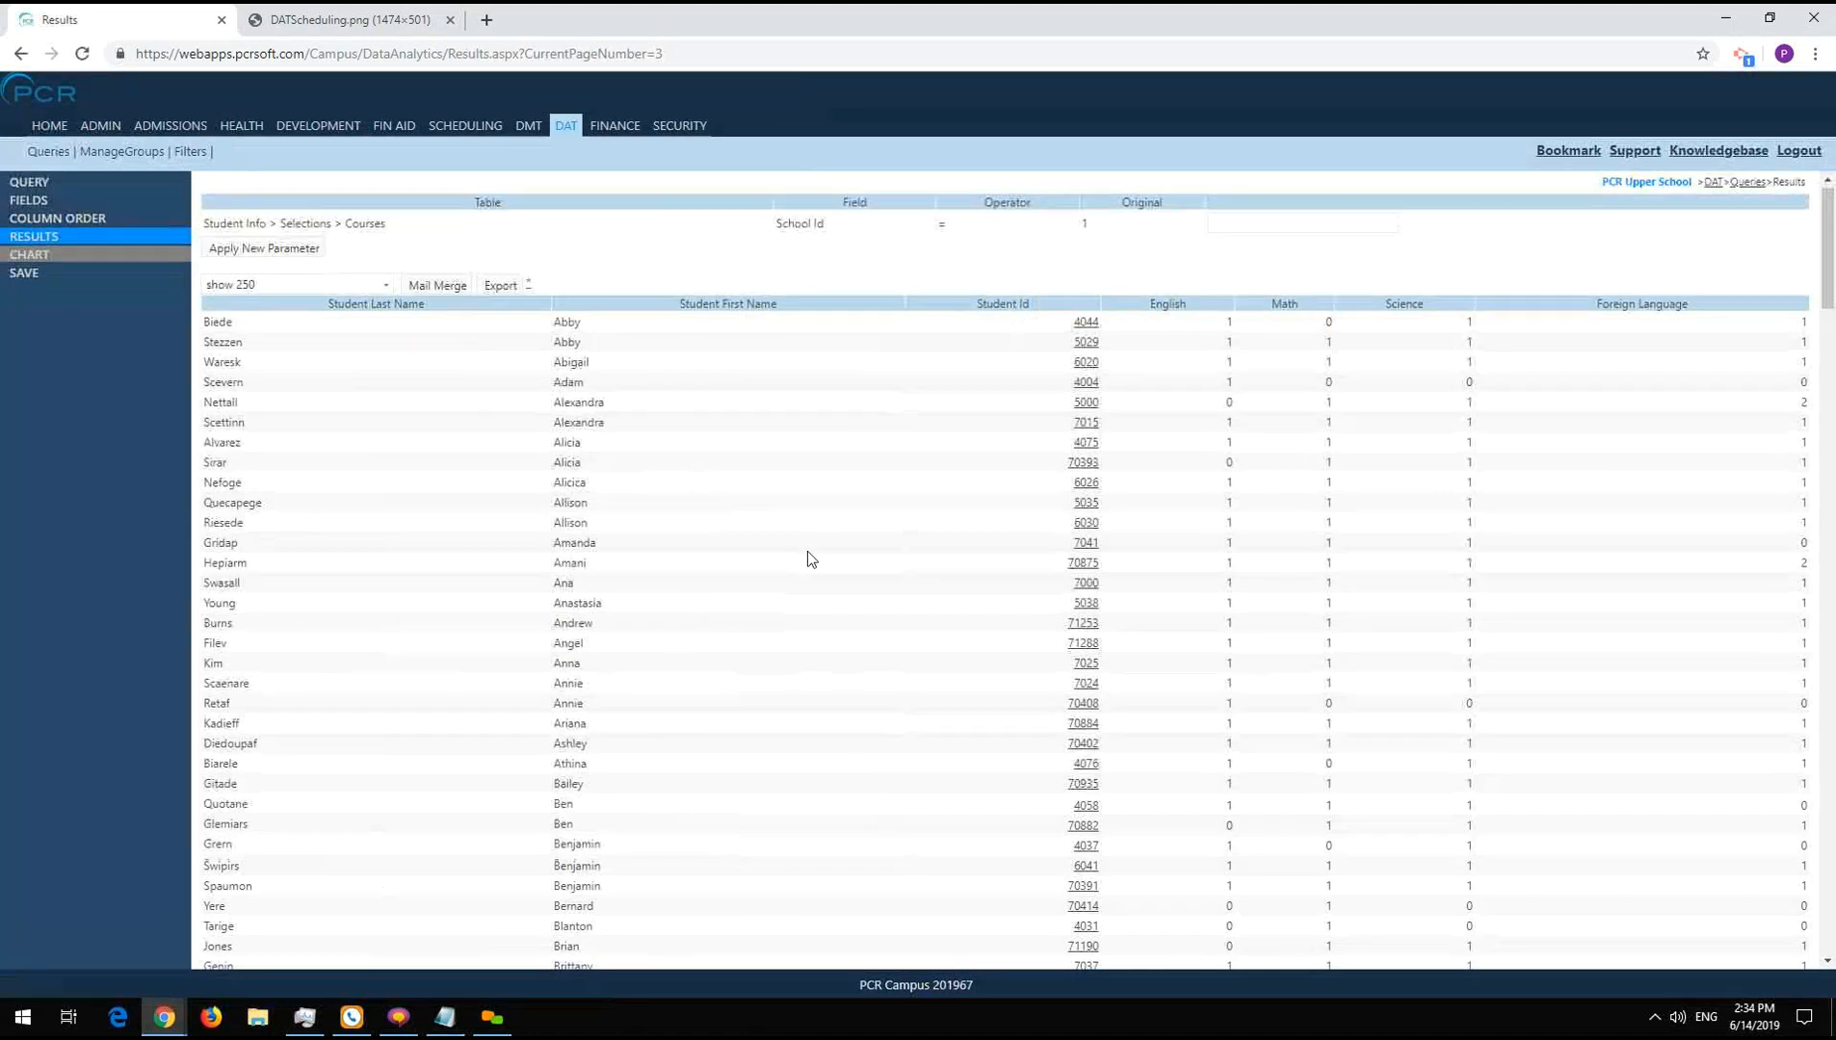
{"action": "scroll", "coordinate": [810, 597], "scroll_direction": "down", "scroll_amount": 6}
{"action": "scroll", "coordinate": [812, 653], "scroll_direction": "up", "scroll_amount": 10}
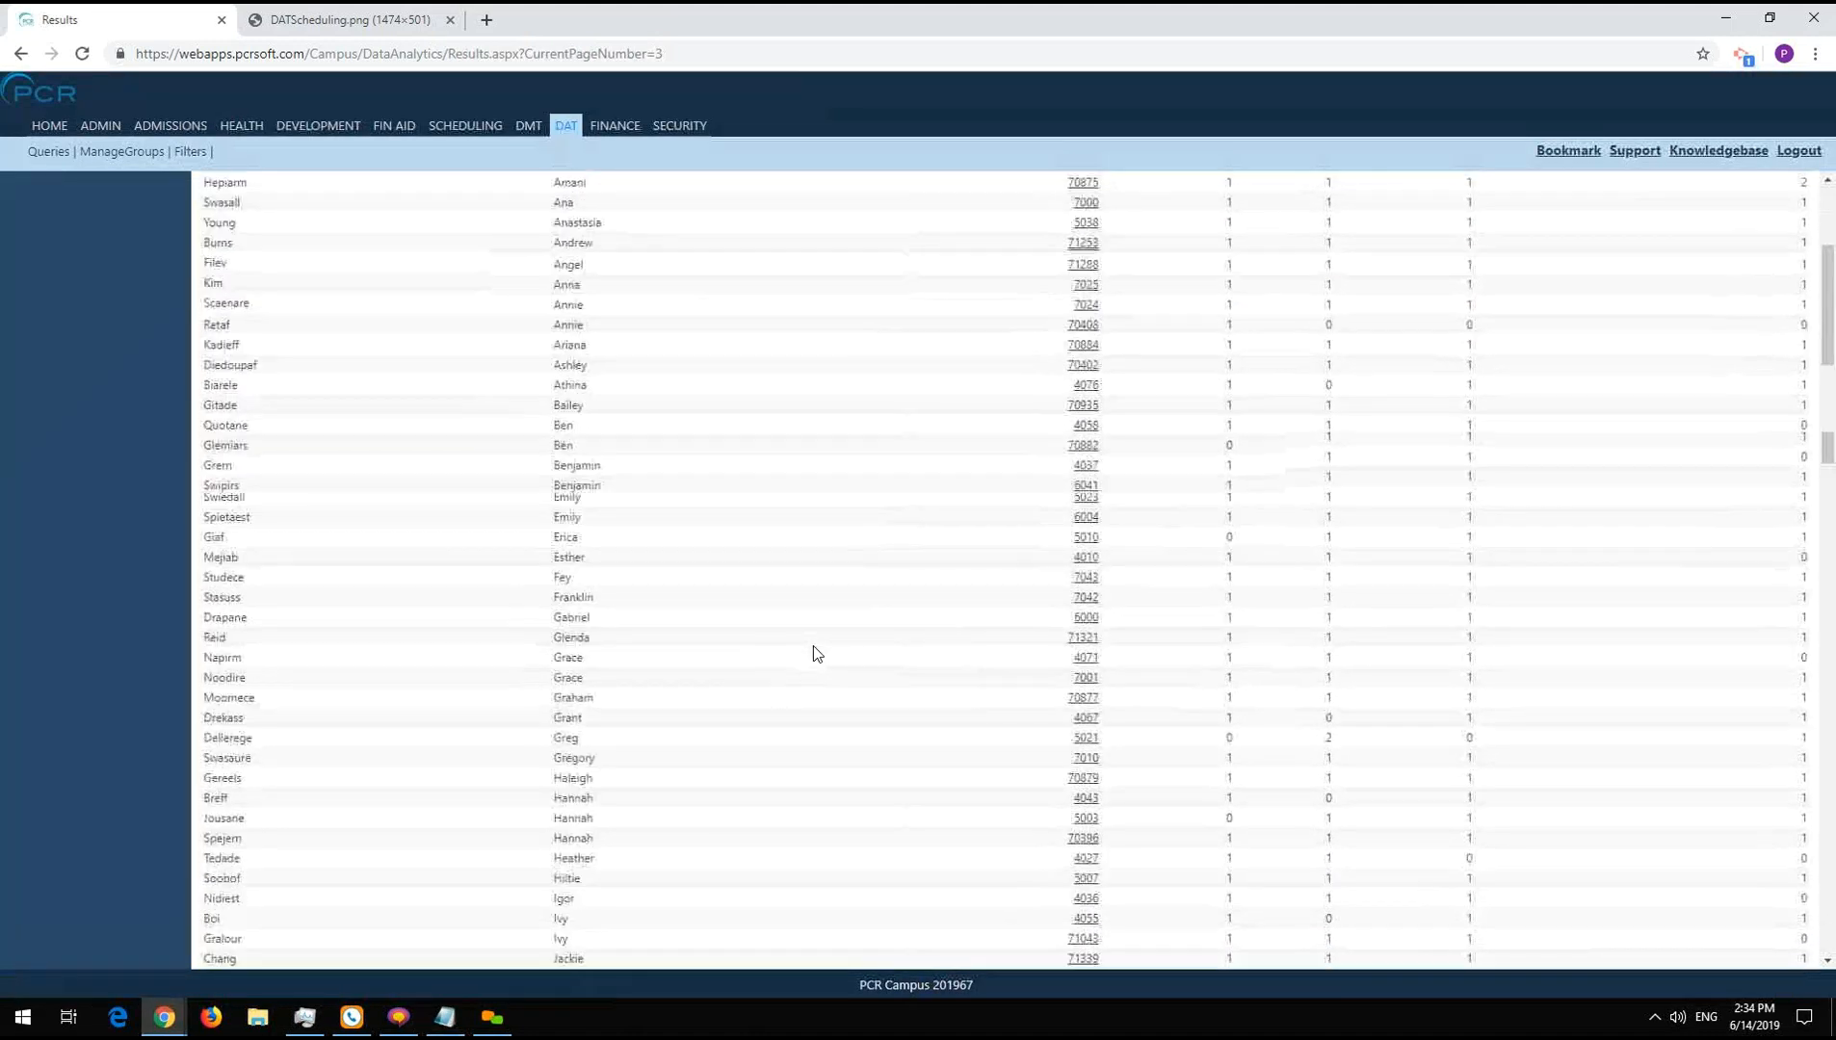
{"action": "left_click", "coordinate": [1256, 224]}
{"action": "left_click", "coordinate": [1253, 261]}
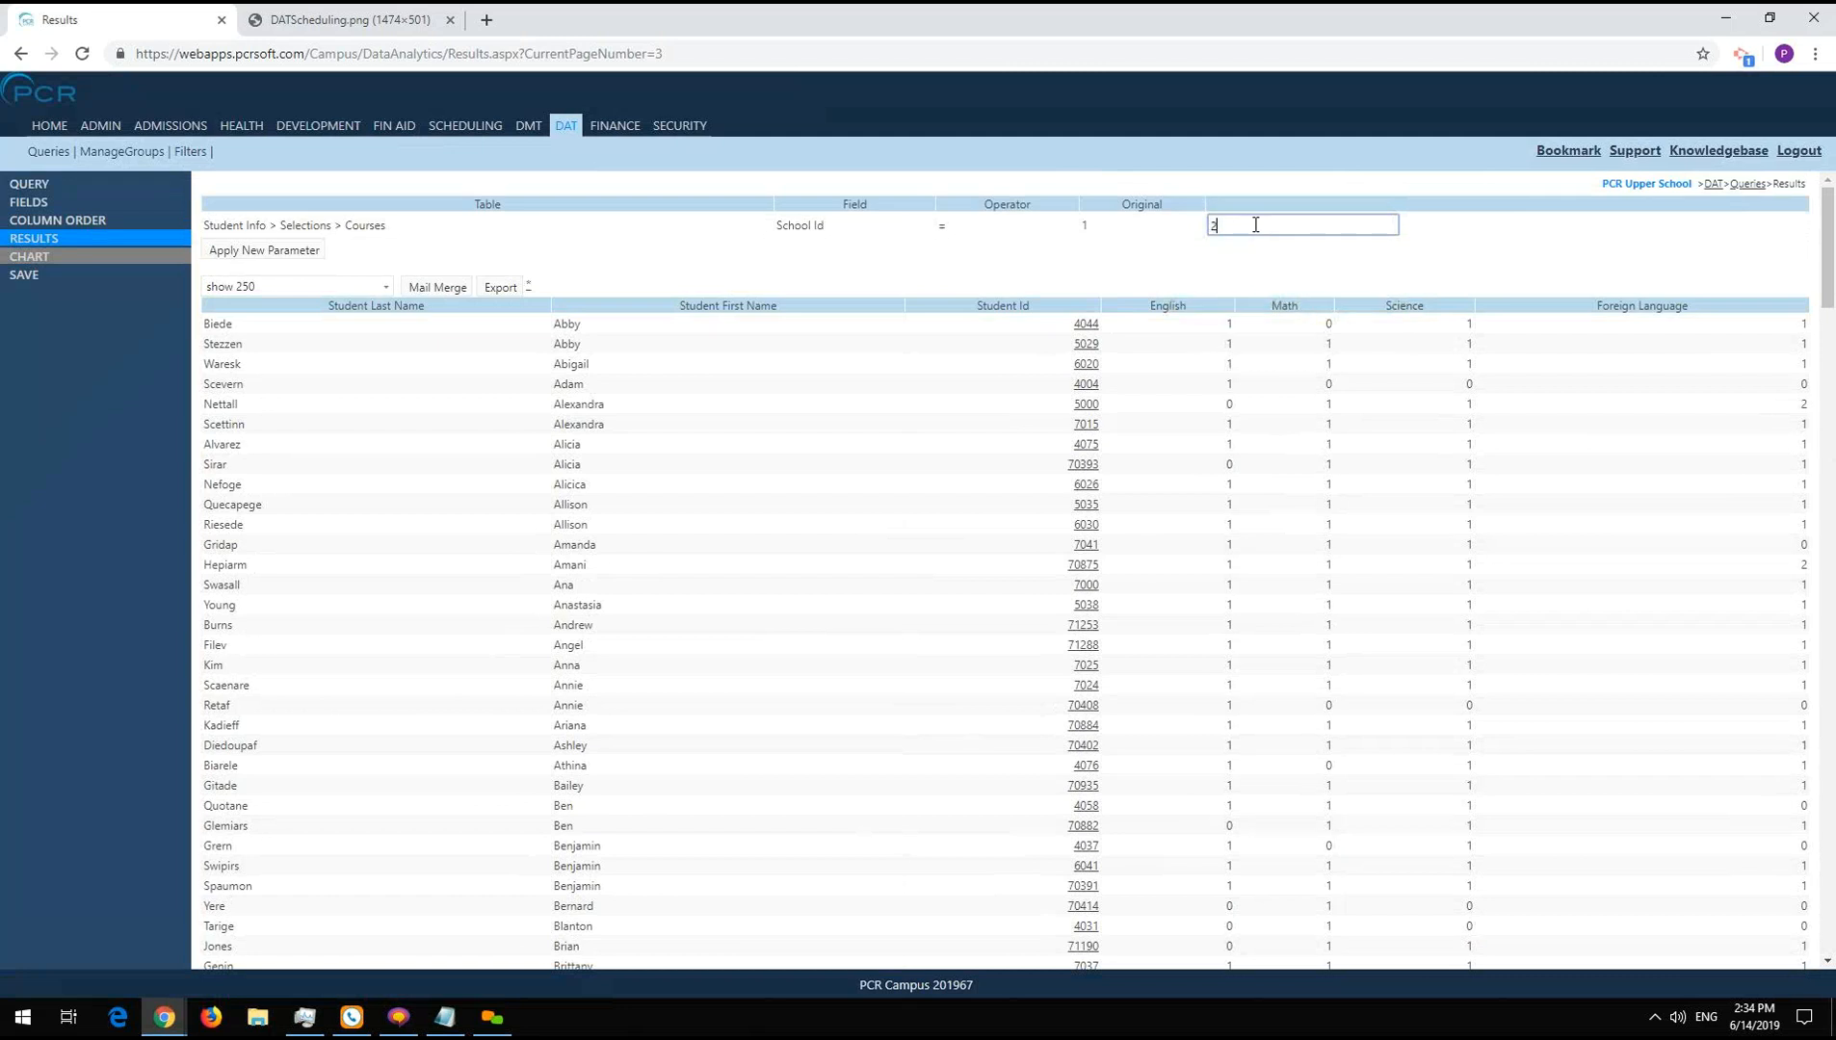
{"action": "left_click", "coordinate": [252, 251]}
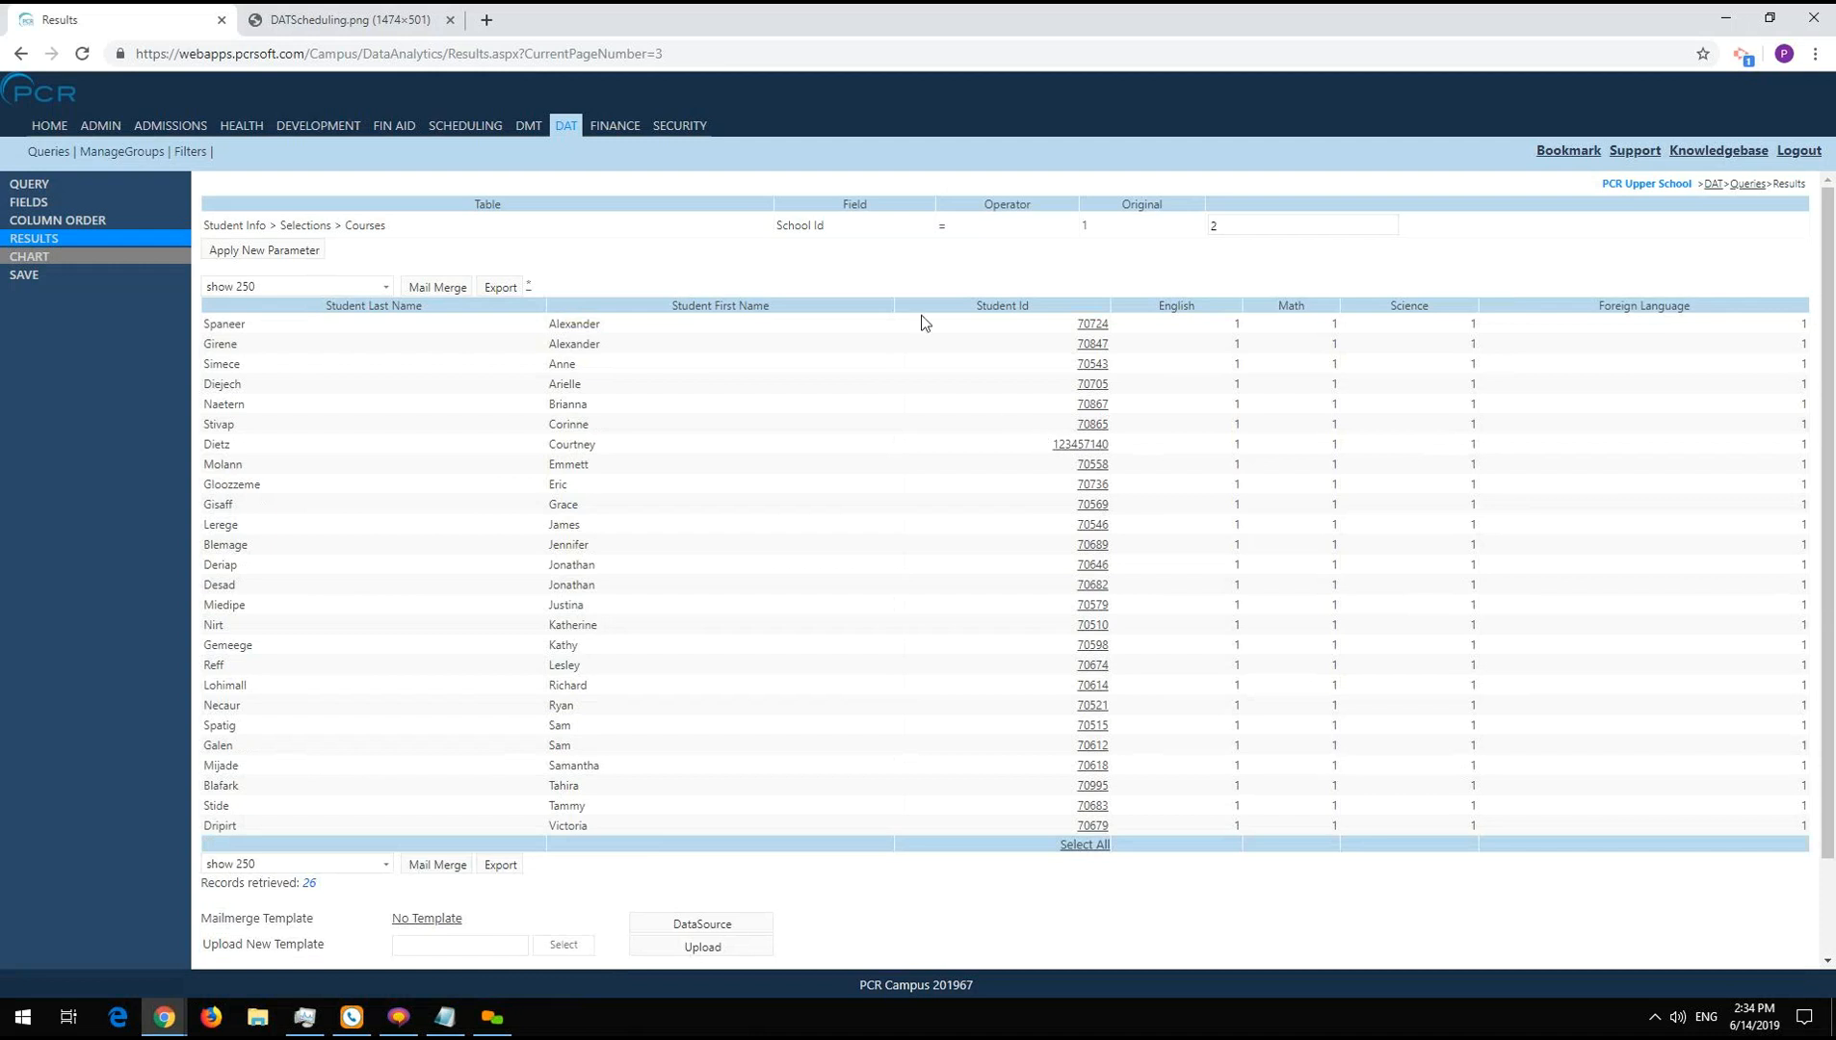
{"action": "left_click", "coordinate": [1276, 224]}
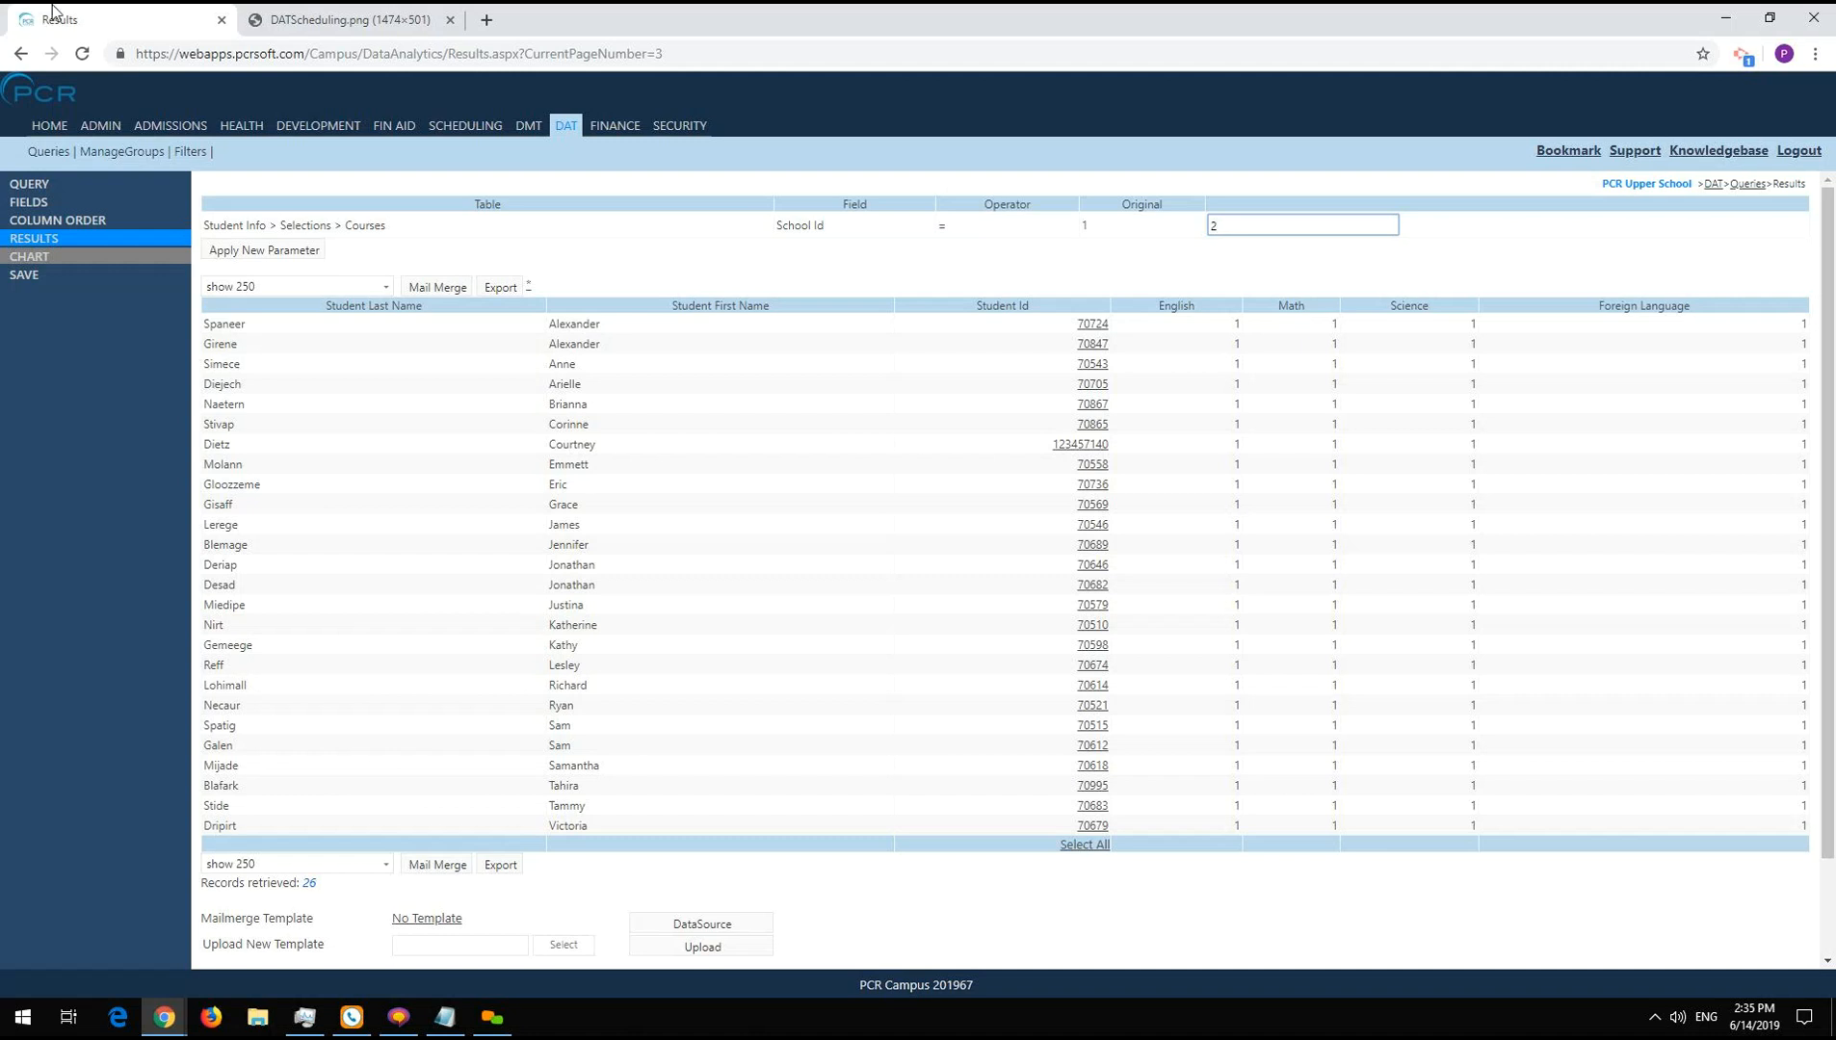
- Review the query's connected tables and conditions, and go back to the list of queries
{"action": "left_click", "coordinate": [49, 185]}
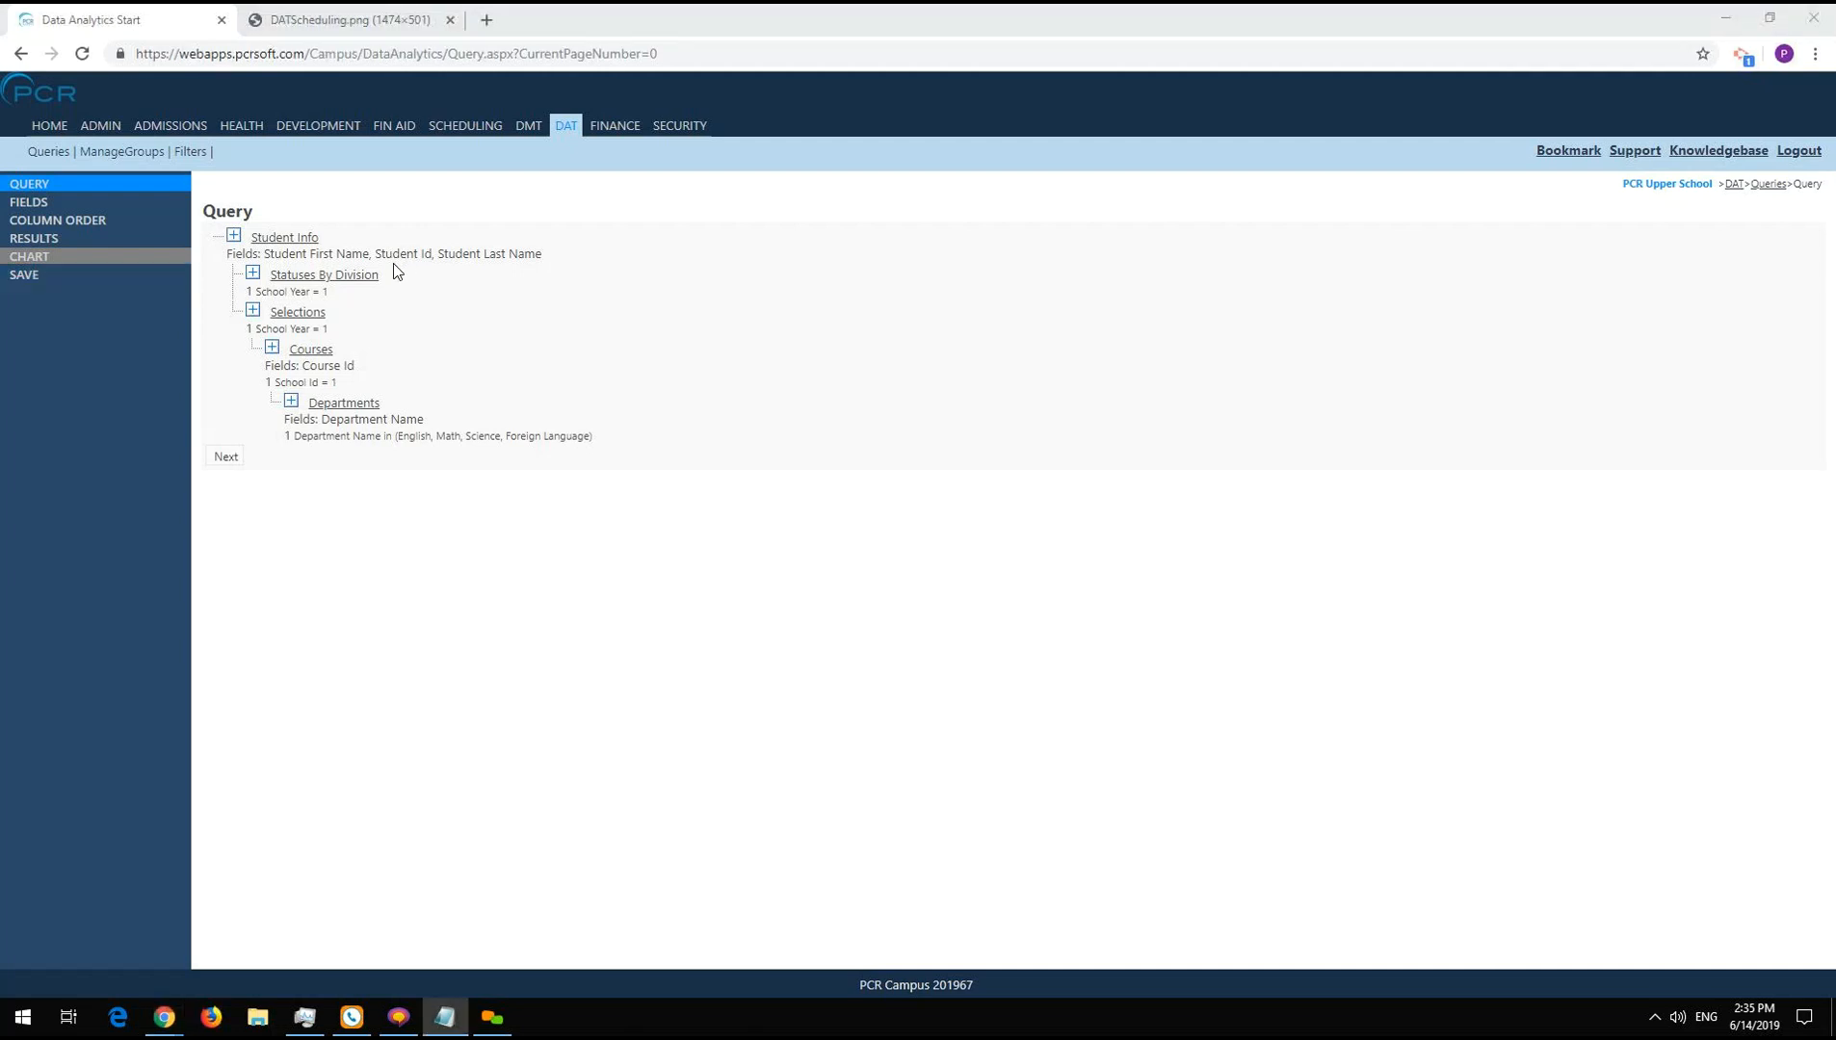
{"action": "left_click", "coordinate": [84, 201]}
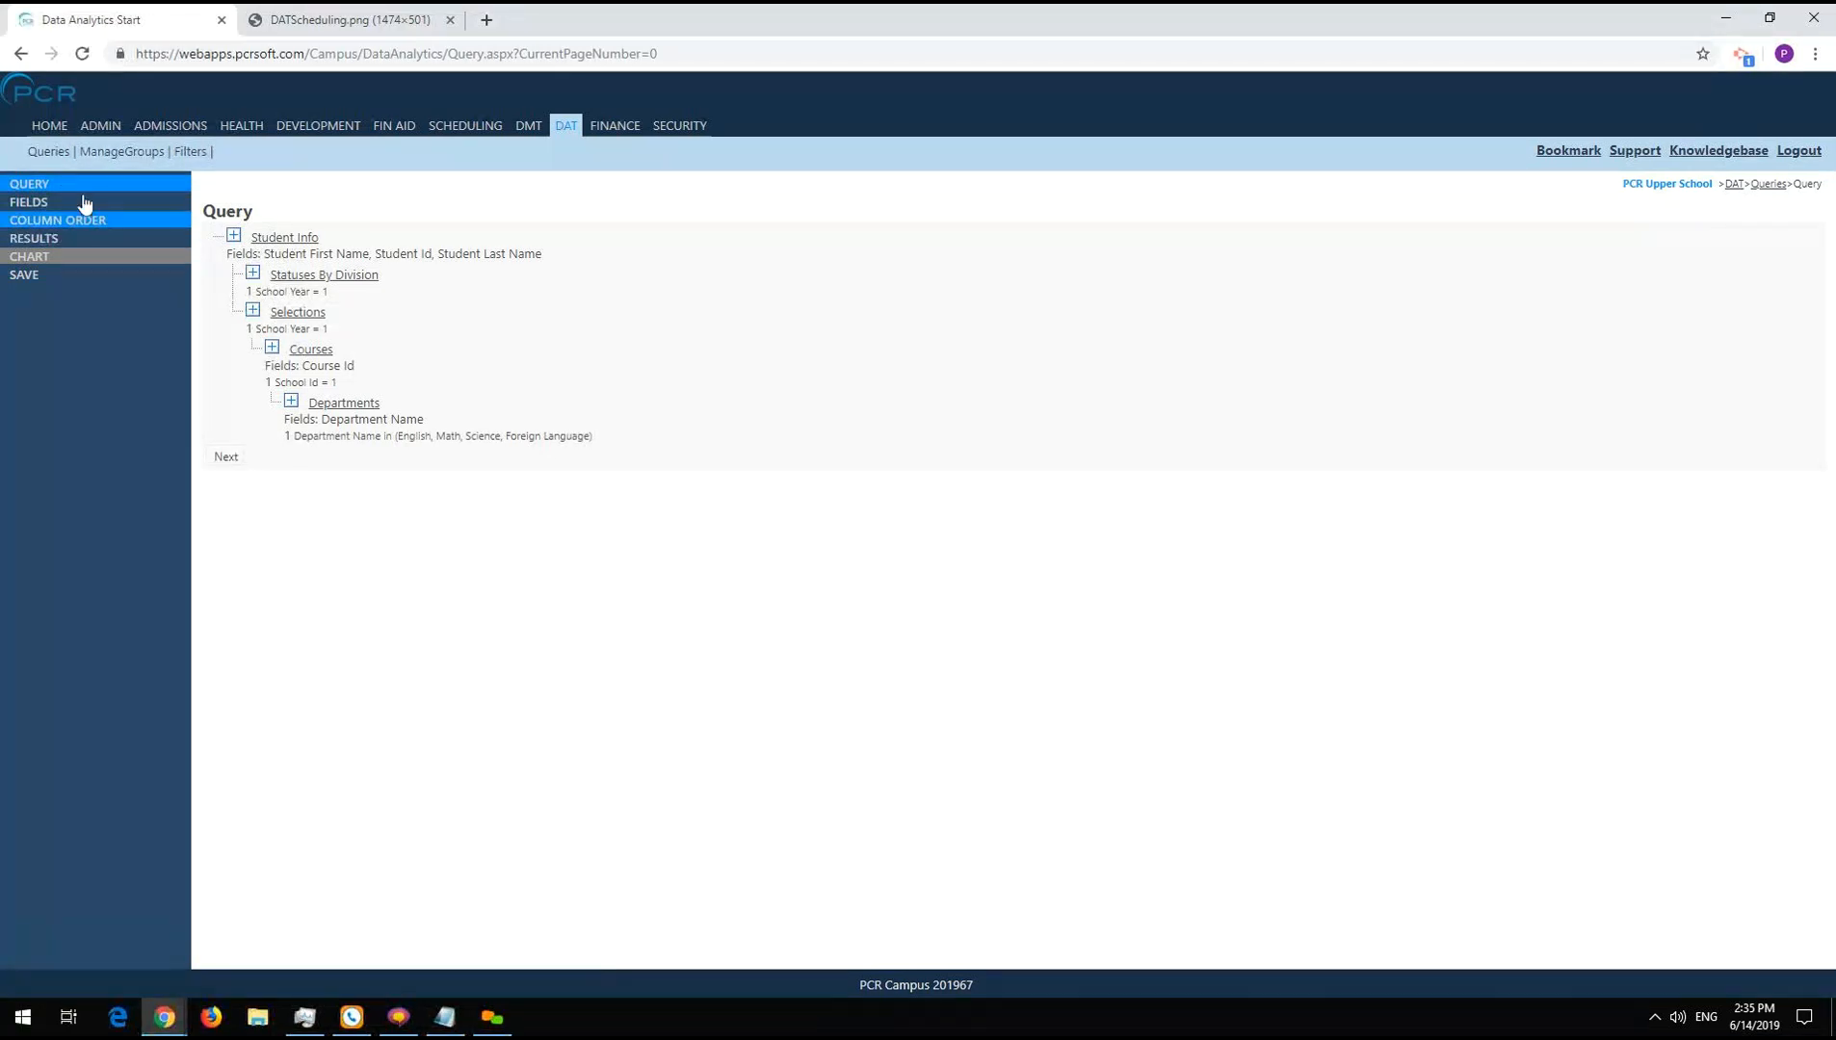
{"action": "left_click", "coordinate": [46, 154]}
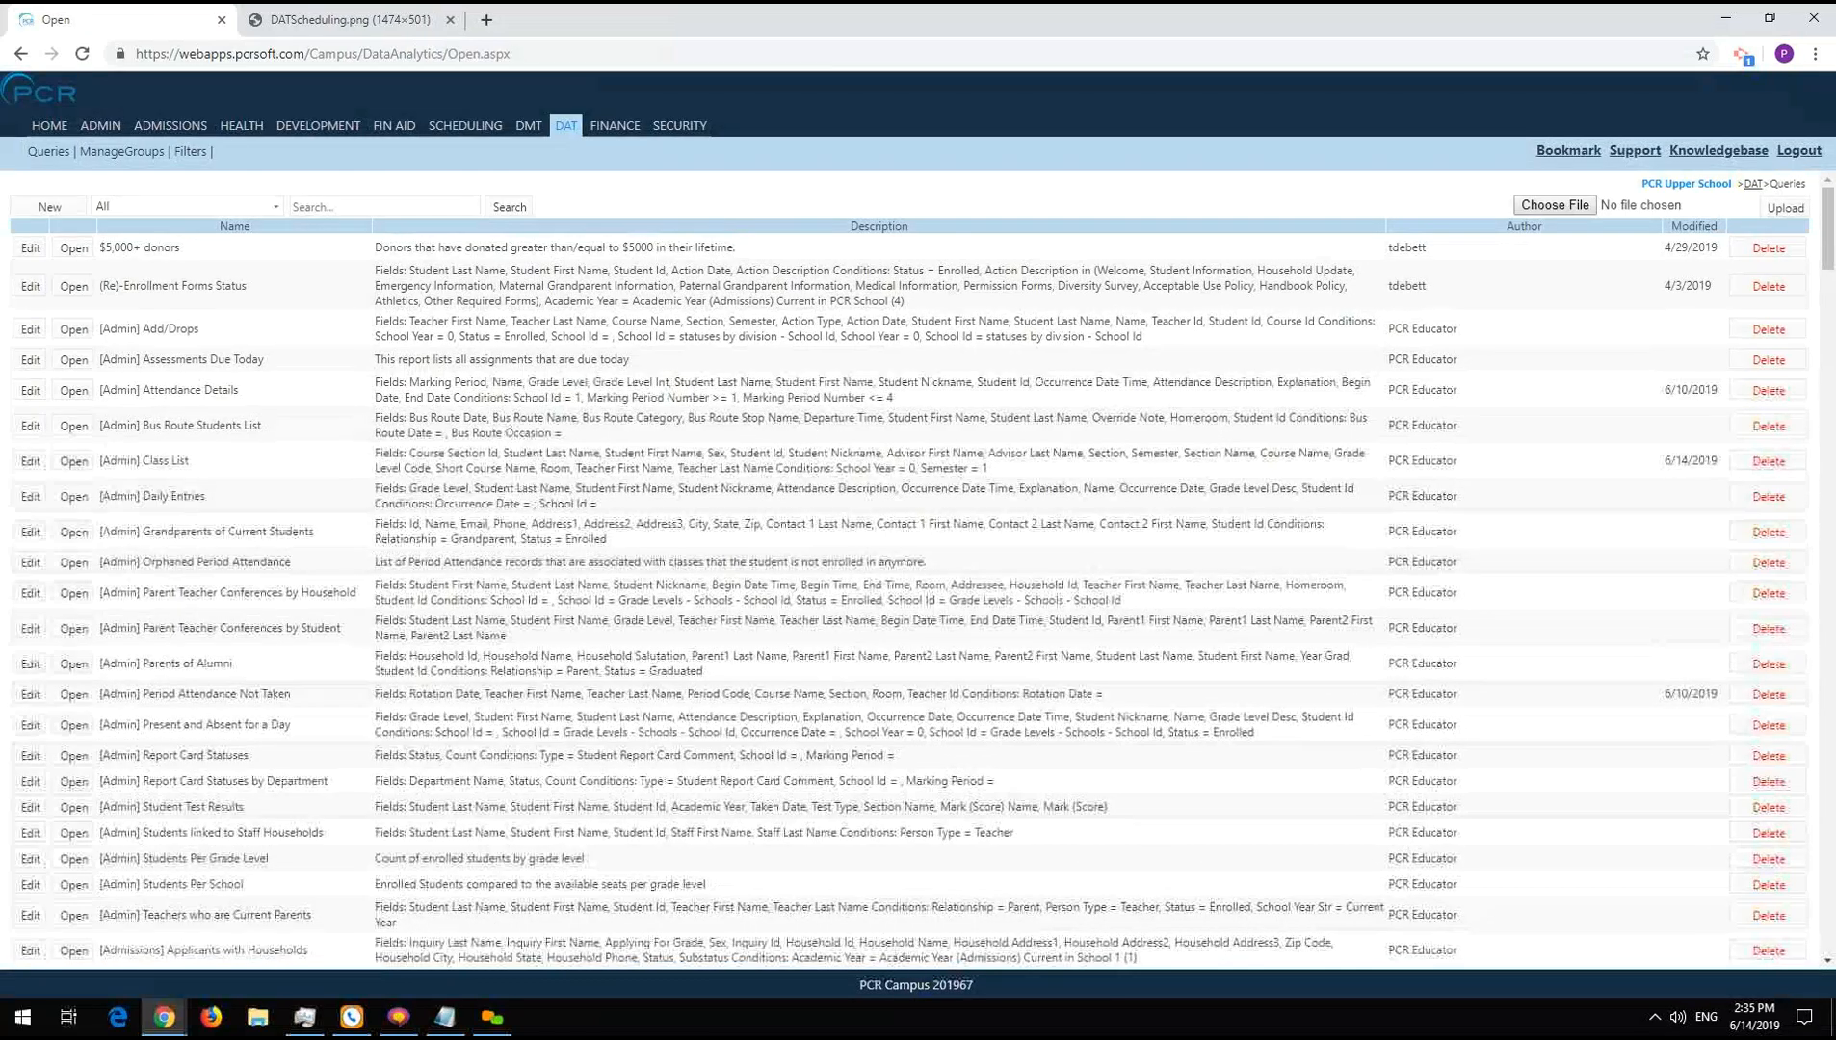
- Bring up the DATScheduling.png diagram to examine how the scheduling tables link together
{"action": "key", "text": "alt+Tab"}
{"action": "key", "text": "alt+F4"}
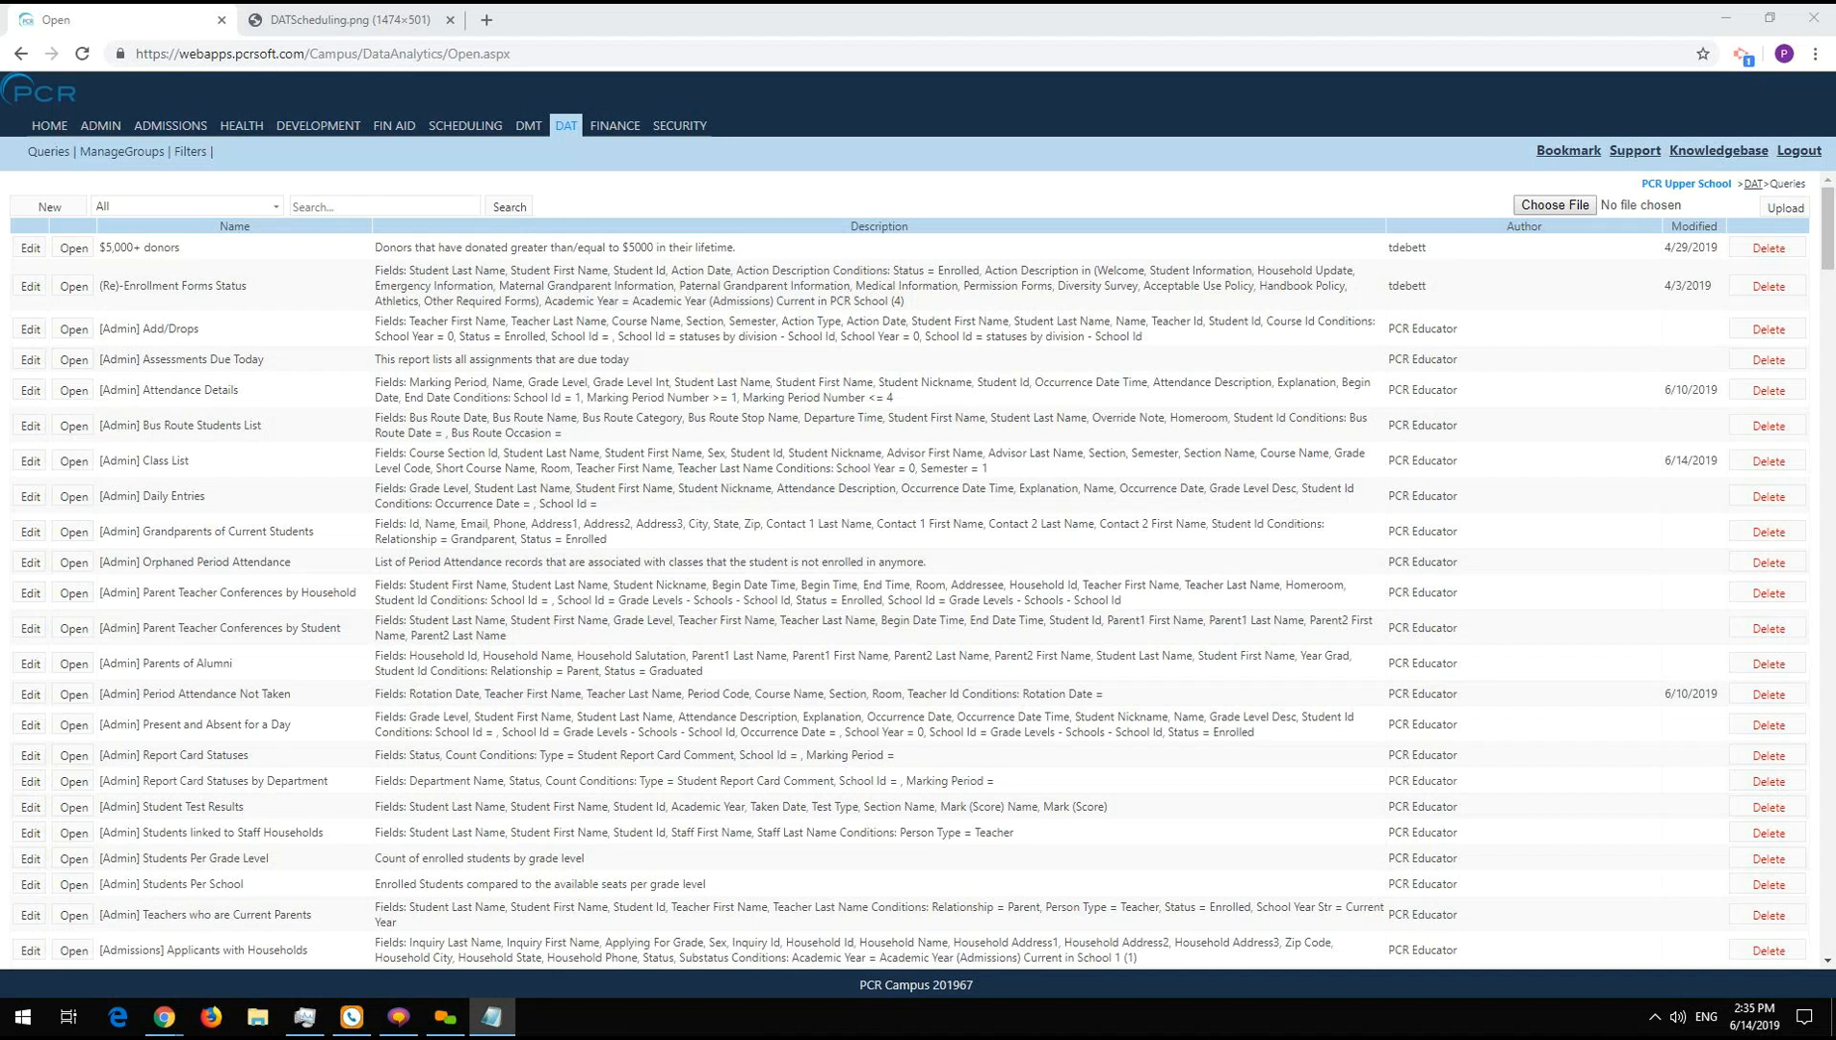
{"action": "left_click", "coordinate": [377, 419]}
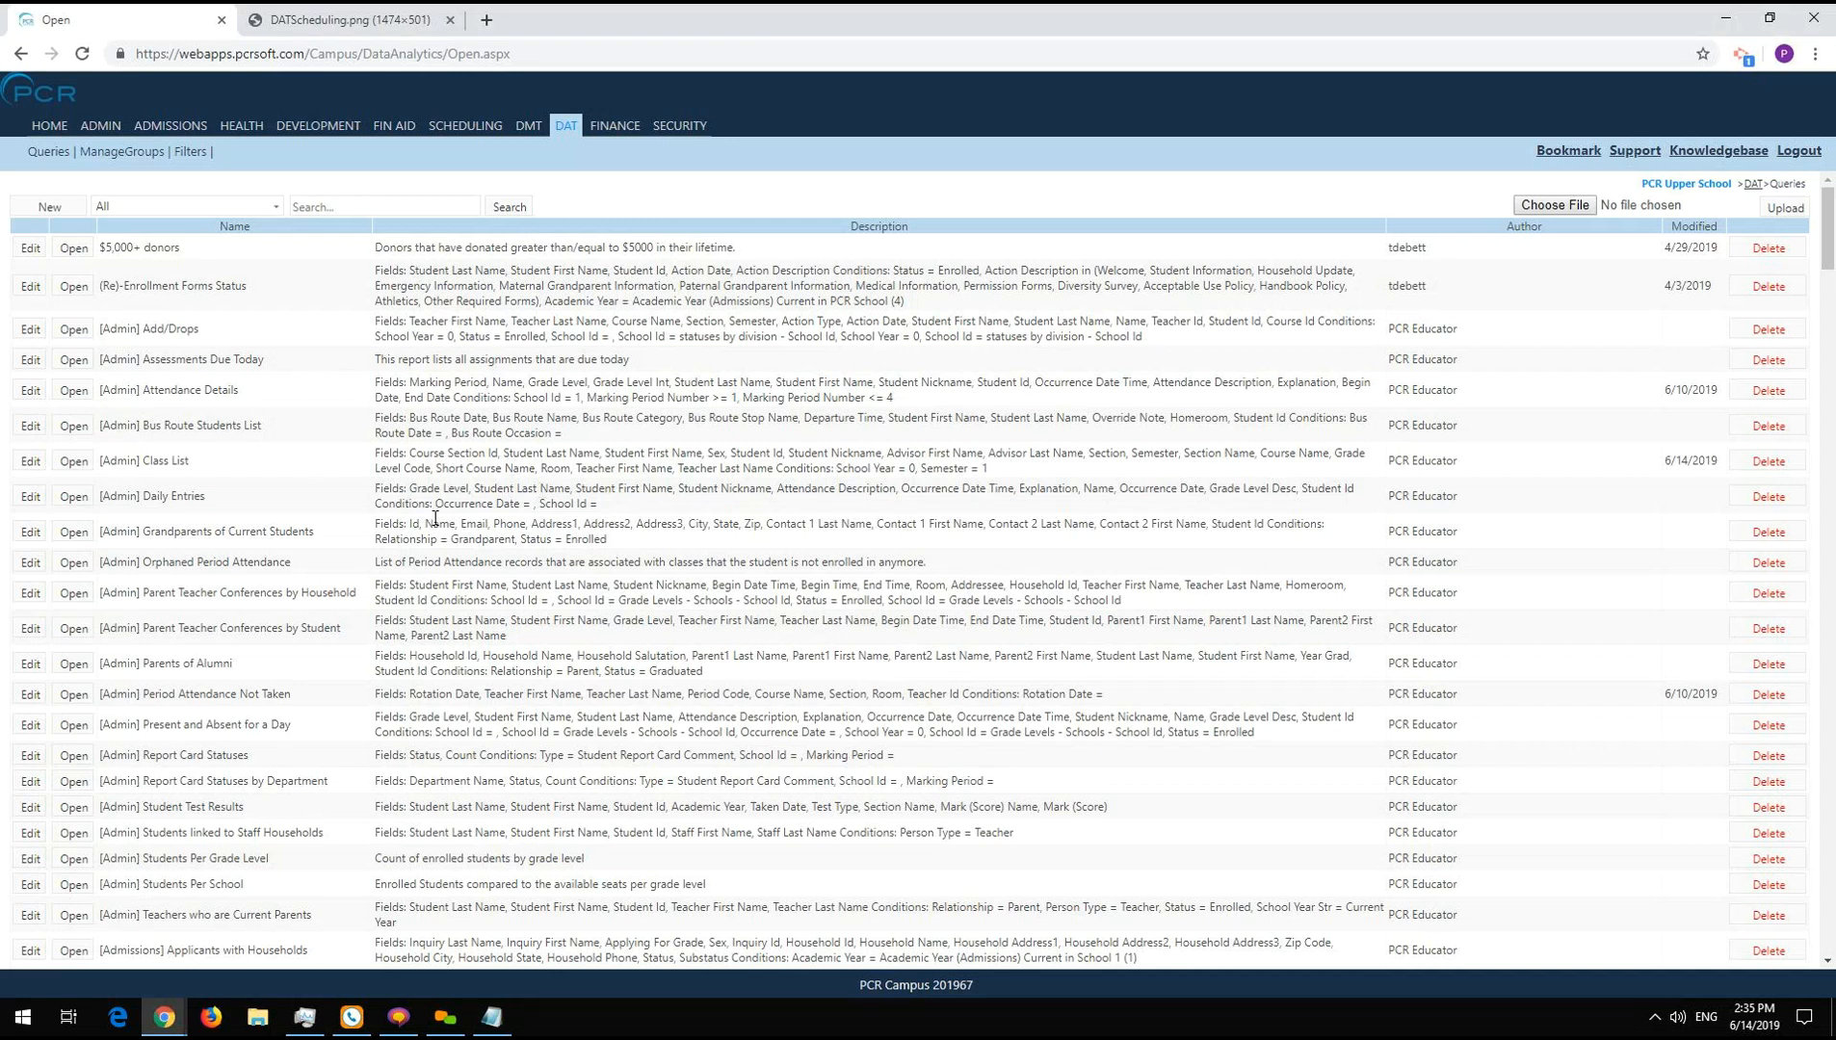
{"action": "left_click", "coordinate": [342, 21]}
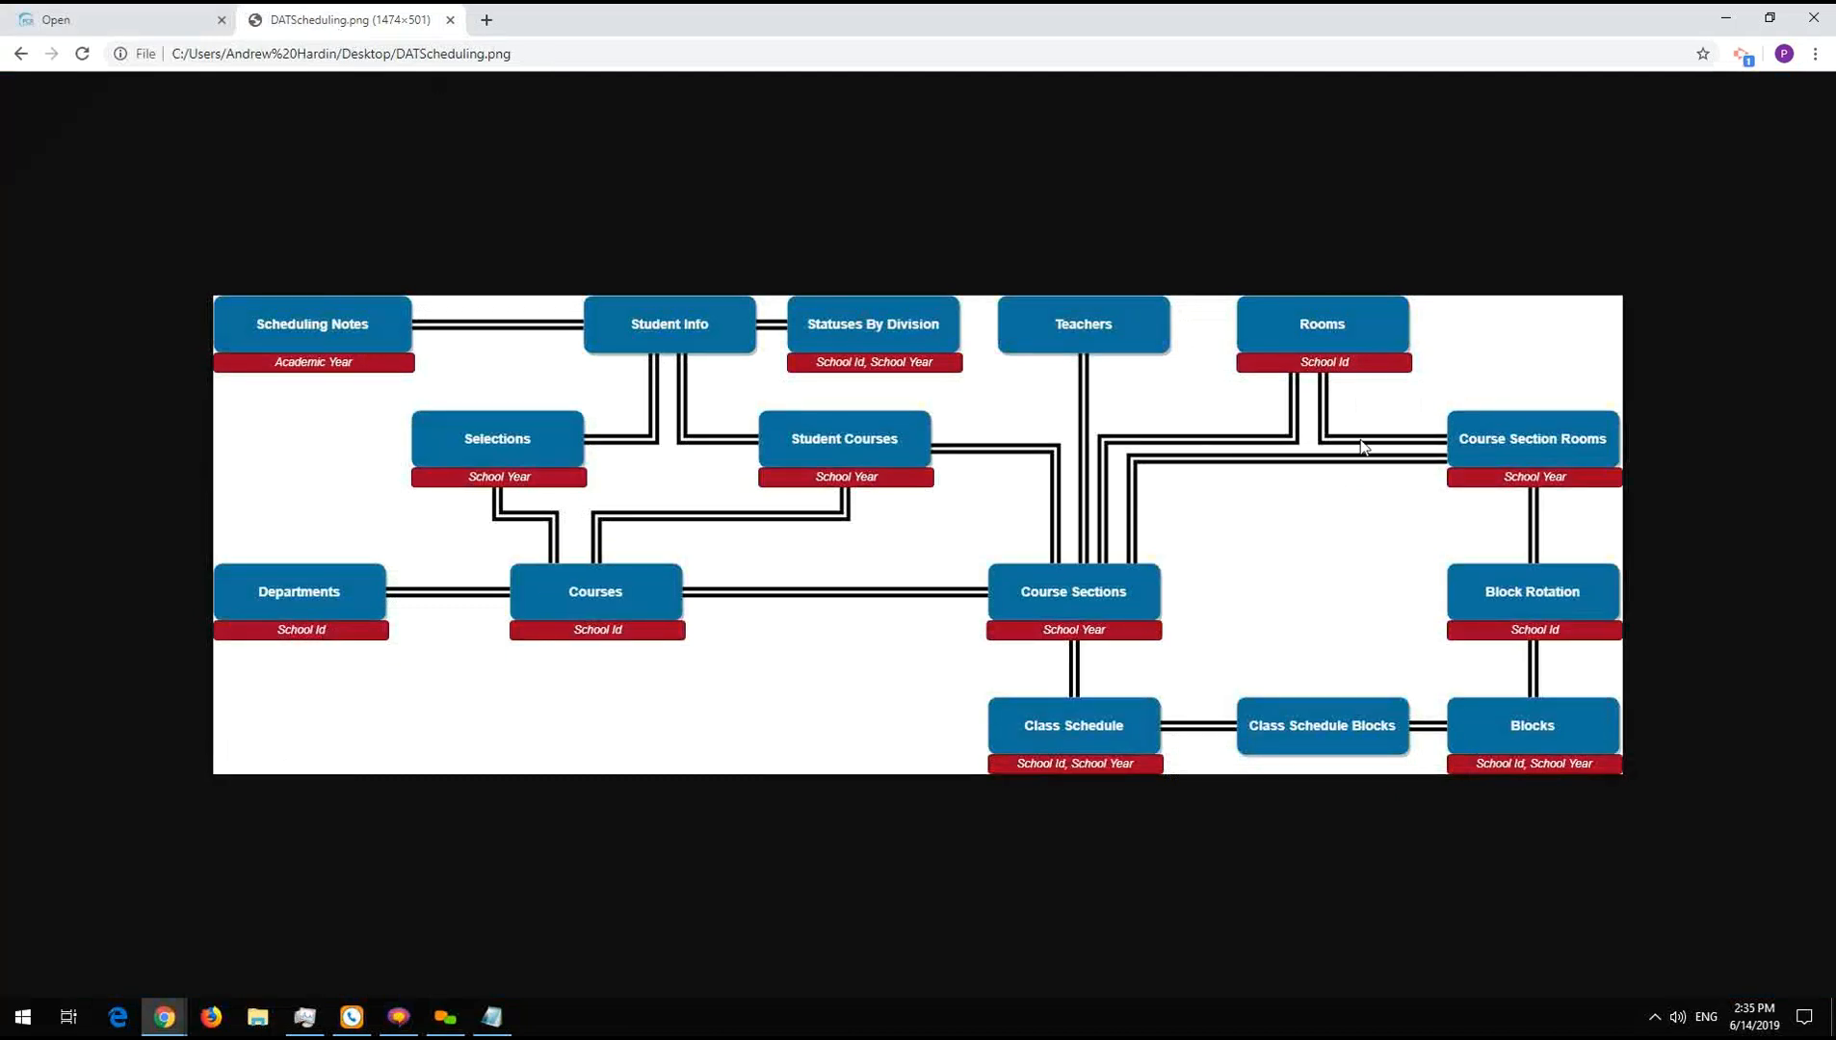